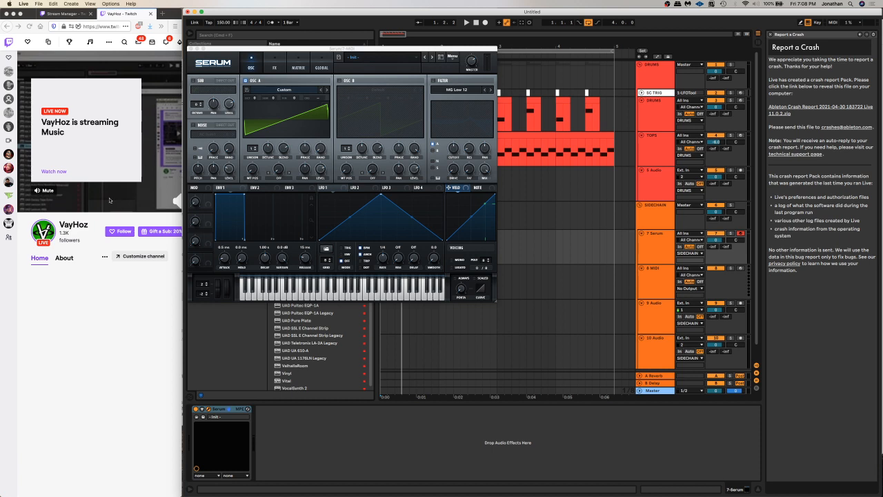
Check the live stream from the Twitch channel page in the browser and return to the Stream Manager
{"action": "left_click", "coordinate": [74, 215]}
{"action": "left_click", "coordinate": [52, 194]}
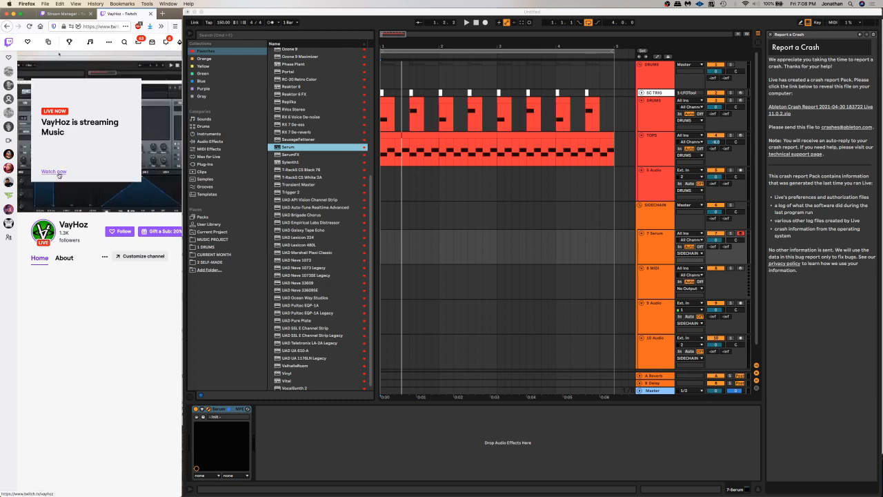
{"action": "left_click", "coordinate": [59, 173]}
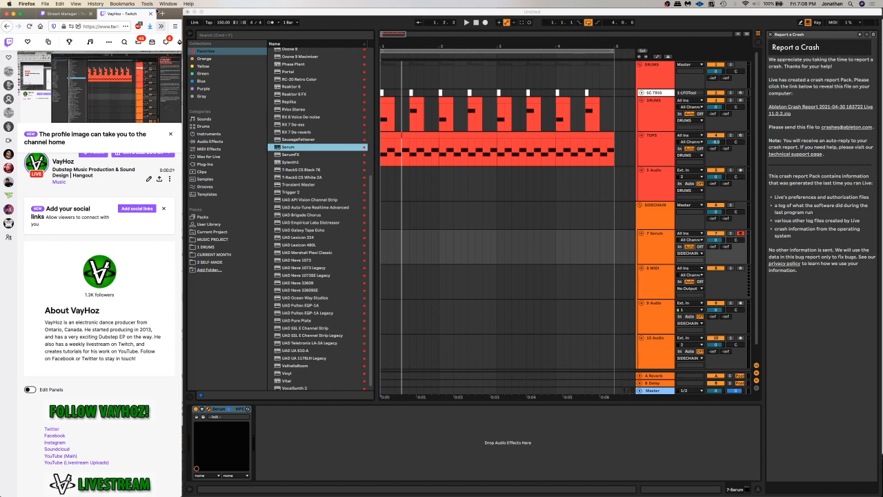
{"action": "left_click", "coordinate": [61, 13]}
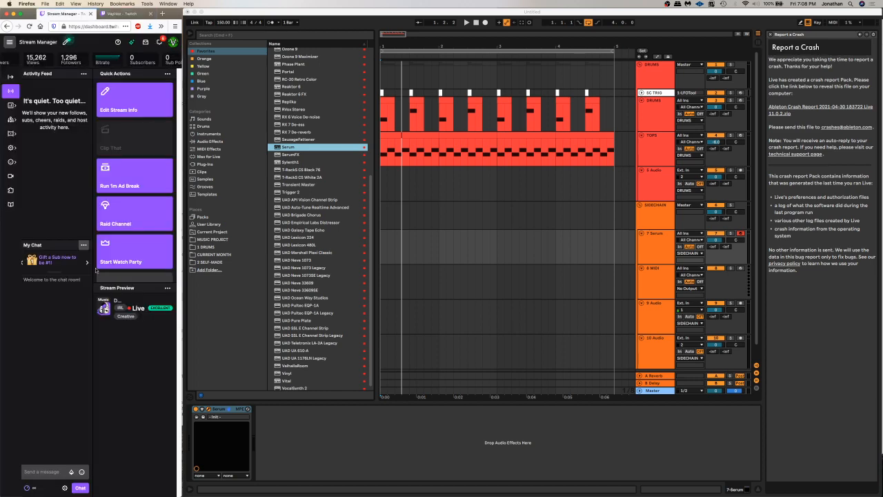
Widen the Stream Manager's activity and chat column and resize the browser and Ableton Live windows to sit side by side
{"action": "left_click_drag", "start_coordinate": [93, 158], "coordinate": [148, 158]}
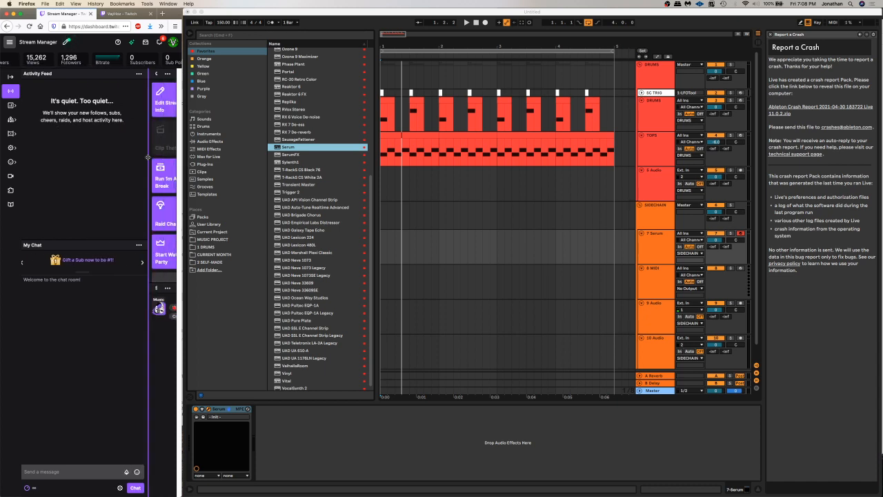
{"action": "left_click_drag", "start_coordinate": [181, 156], "coordinate": [178, 158]}
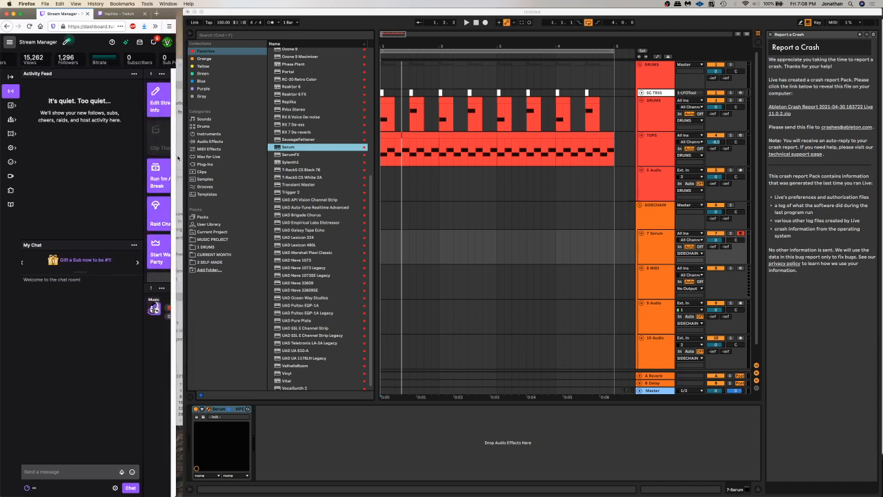
{"action": "left_click", "coordinate": [186, 158]}
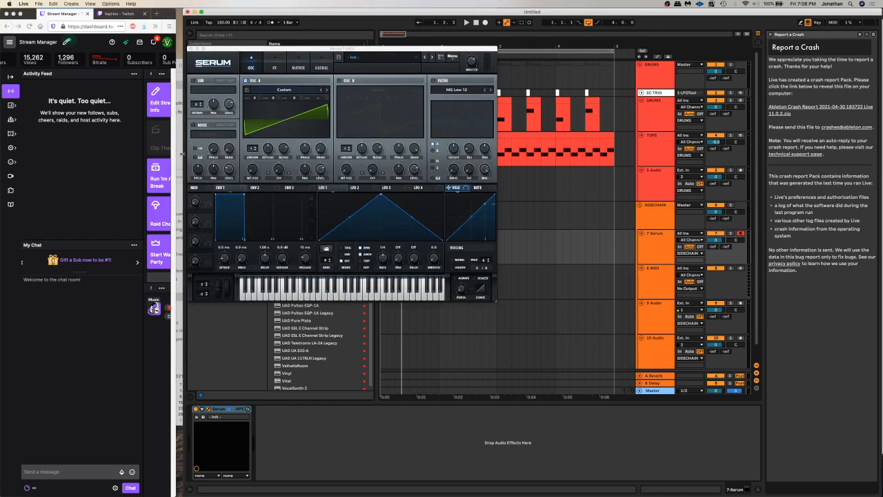
{"action": "left_click_drag", "start_coordinate": [182, 154], "coordinate": [172, 156]}
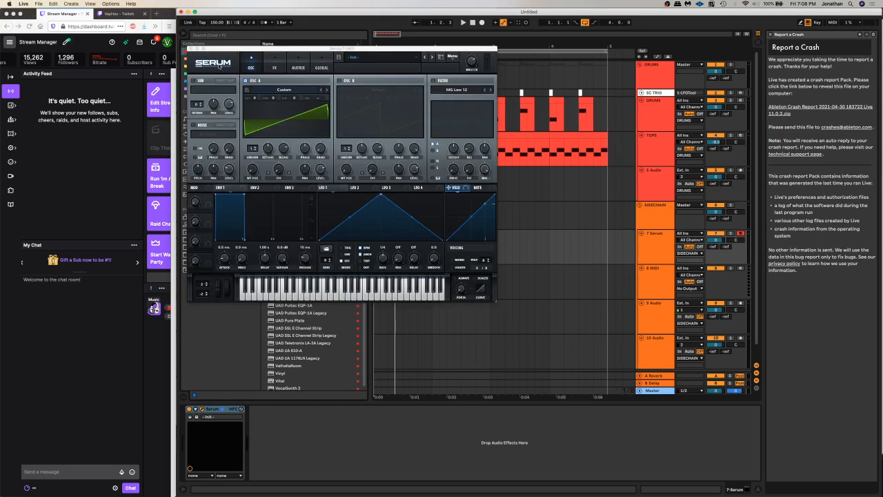
Move the Serum window clear of the browser list and initialise its preset
{"action": "left_click_drag", "start_coordinate": [220, 50], "coordinate": [364, 70]}
{"action": "left_click", "coordinate": [596, 77]}
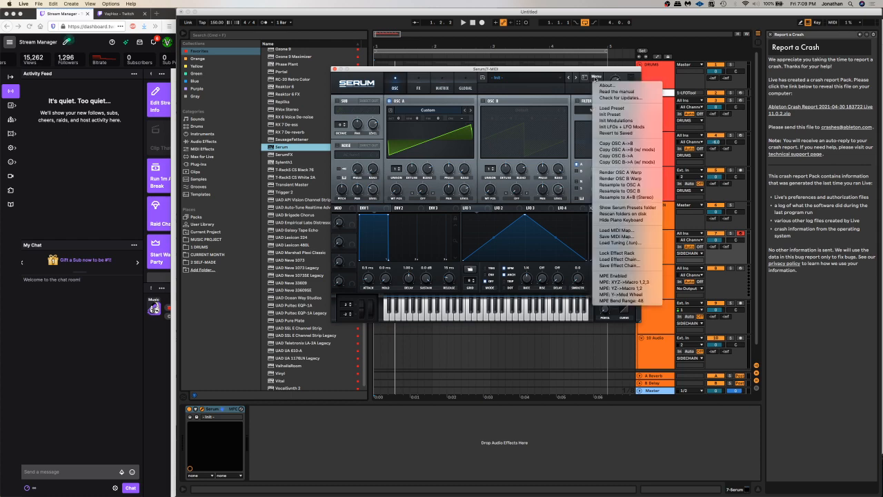
{"action": "left_click", "coordinate": [597, 113]}
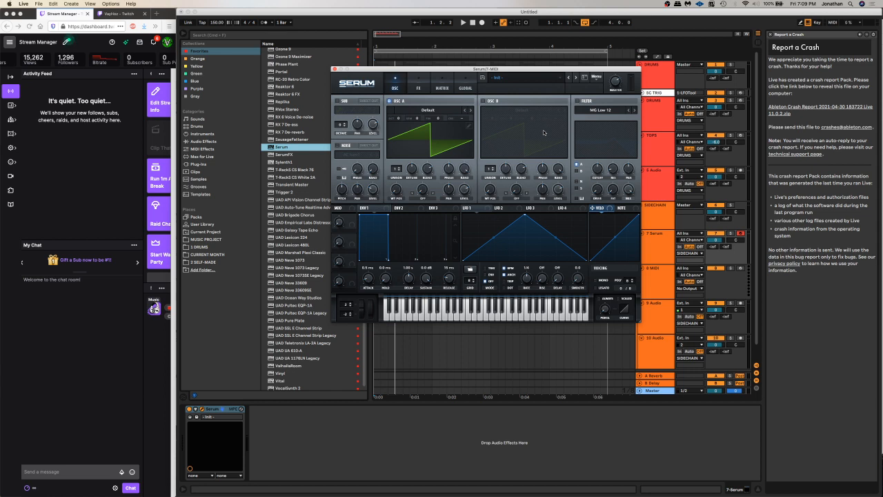
Lower the computer keyboard's octave range to C1–D2 and audition the initialised Serum patch
{"action": "key", "text": "a"}
{"action": "key", "text": "z"}
{"action": "key", "text": "z"}
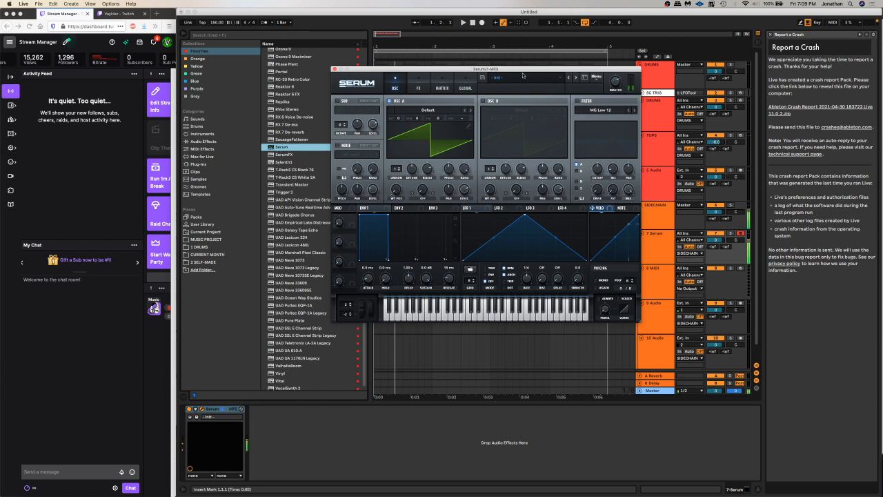
{"action": "key", "text": "a"}
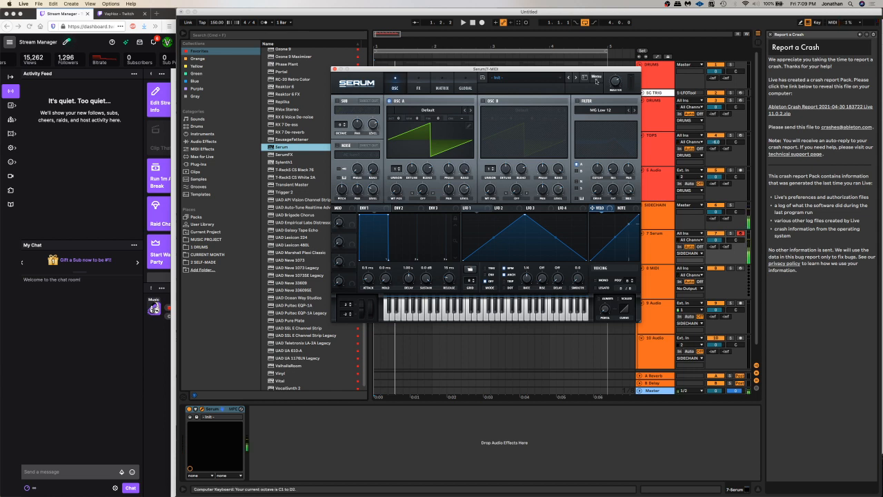
{"action": "left_click", "coordinate": [596, 77]}
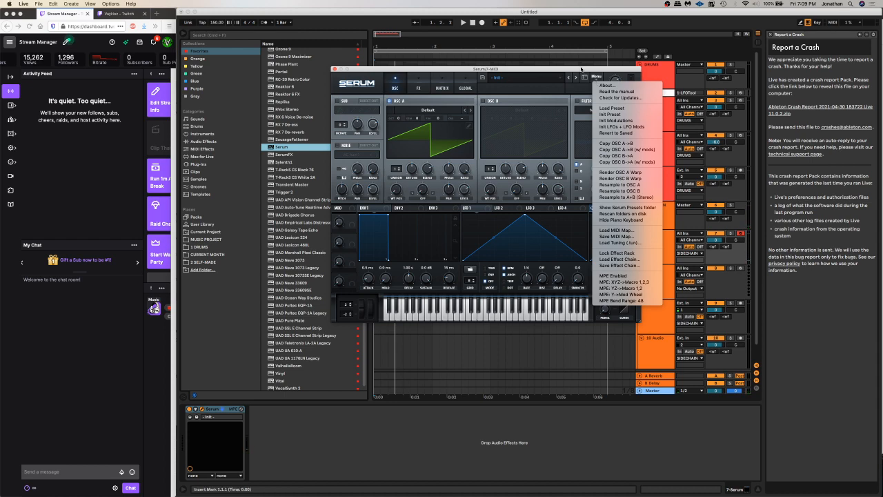
{"action": "left_click_drag", "start_coordinate": [581, 68], "coordinate": [570, 78]}
{"action": "left_click", "coordinate": [585, 85]}
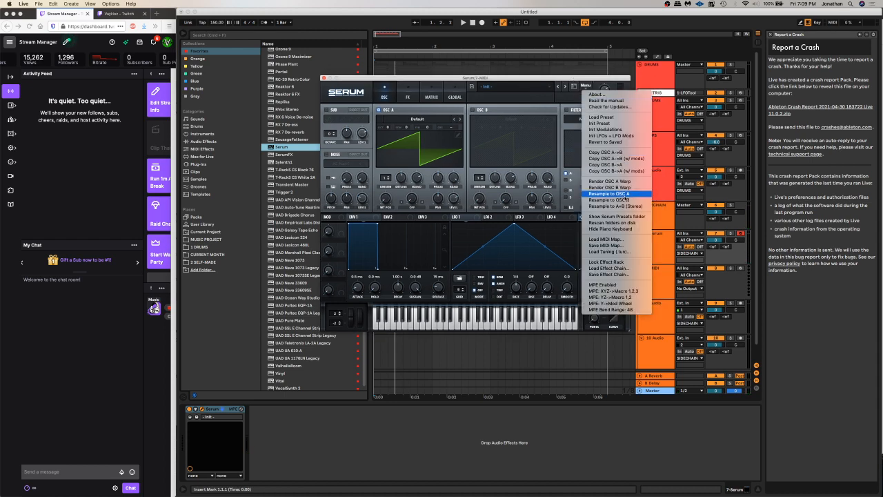
{"action": "left_click", "coordinate": [389, 179]}
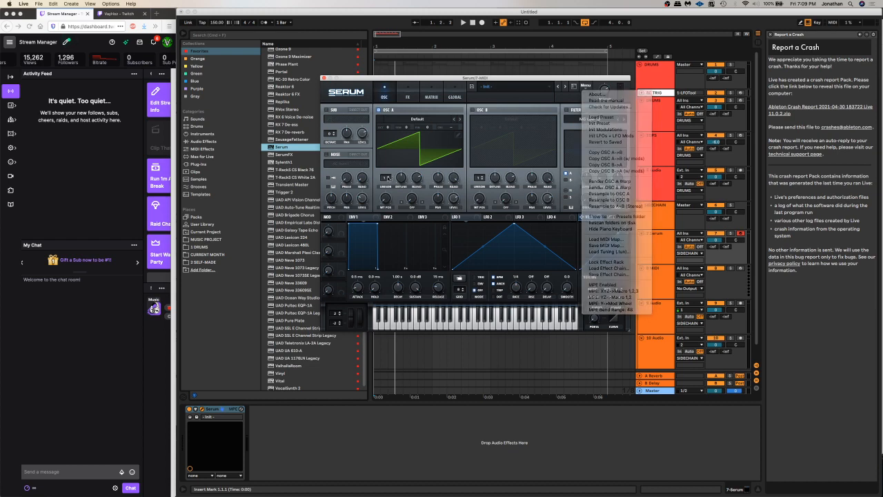
Set oscillator A's unison to 7 voices and its unison width to 0 in Serum's global settings
{"action": "left_click_drag", "start_coordinate": [388, 179], "coordinate": [393, 159]}
{"action": "left_click", "coordinate": [453, 97]}
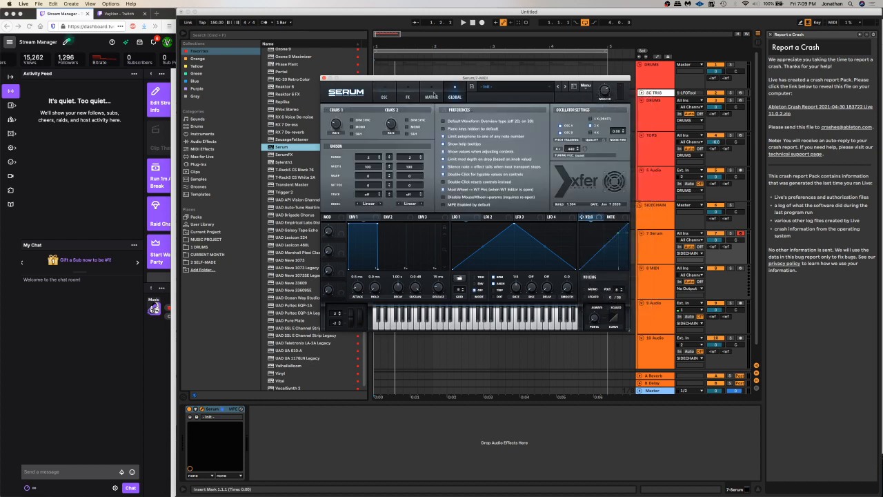
{"action": "left_click_drag", "start_coordinate": [453, 78], "coordinate": [469, 64]}
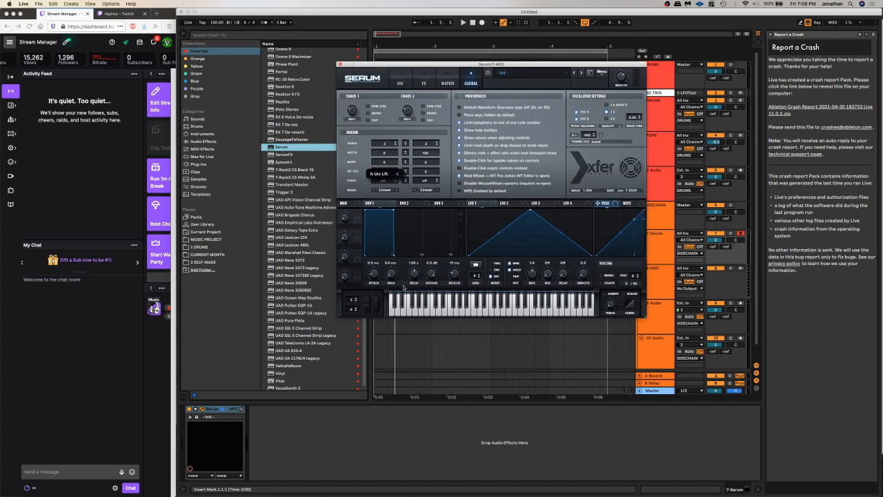
{"action": "left_click", "coordinate": [405, 84]}
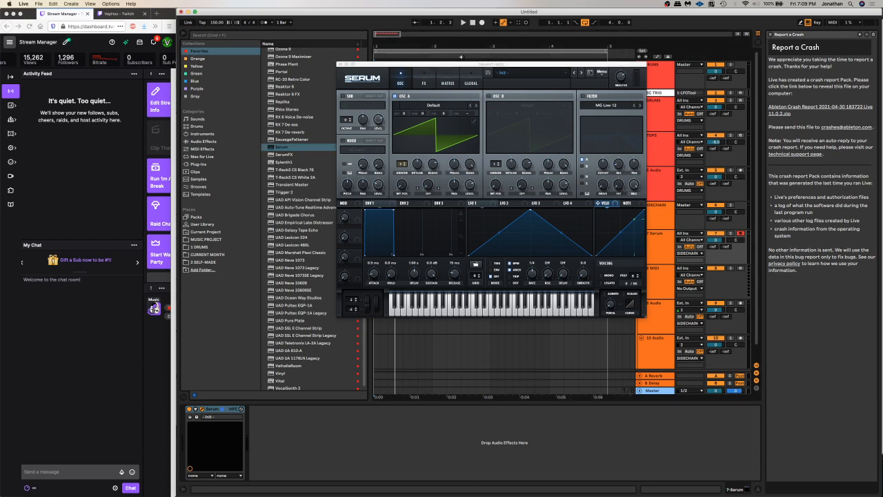
{"action": "left_click_drag", "start_coordinate": [464, 64], "coordinate": [456, 125]}
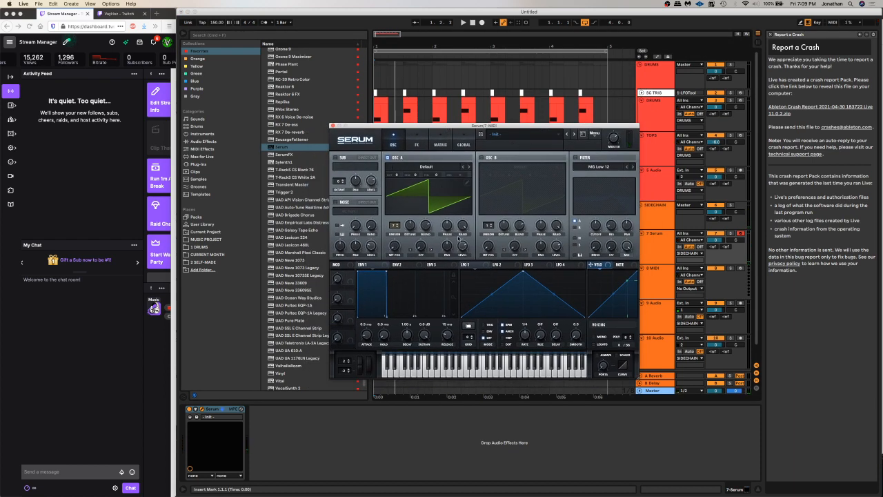
Lower the computer keyboard by one more octave and audition the unison sound
{"action": "key", "text": "z"}
{"action": "key", "text": "a"}
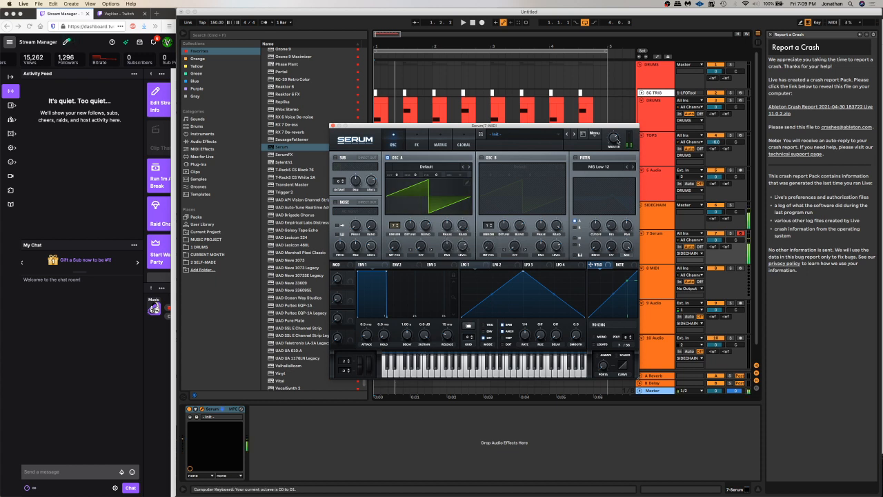
{"action": "mouse_move", "coordinate": [612, 140]}
Resample the unison sound to oscillator A and display its wavetable in 3D
{"action": "left_click", "coordinate": [591, 135]}
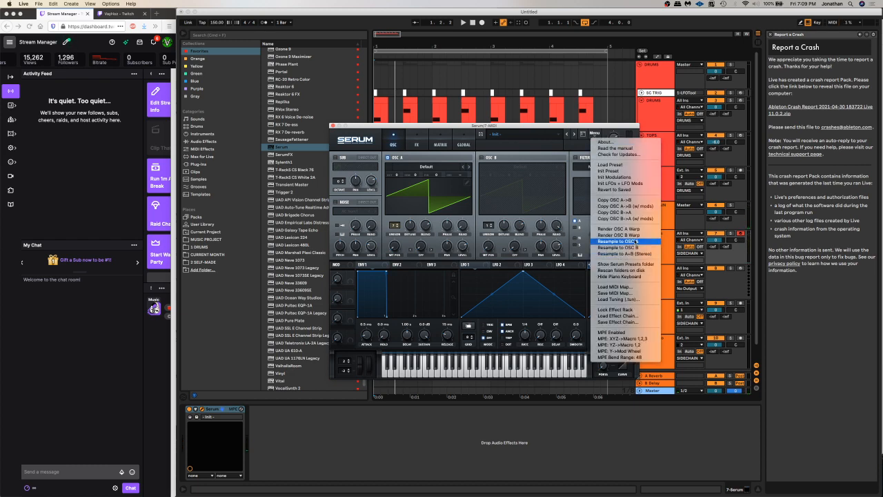
{"action": "left_click", "coordinate": [655, 241]}
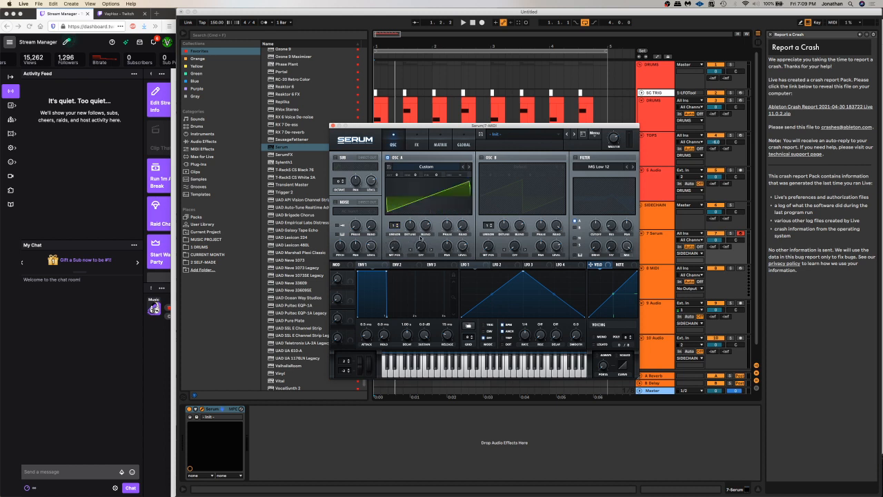
{"action": "left_click", "coordinate": [412, 210]}
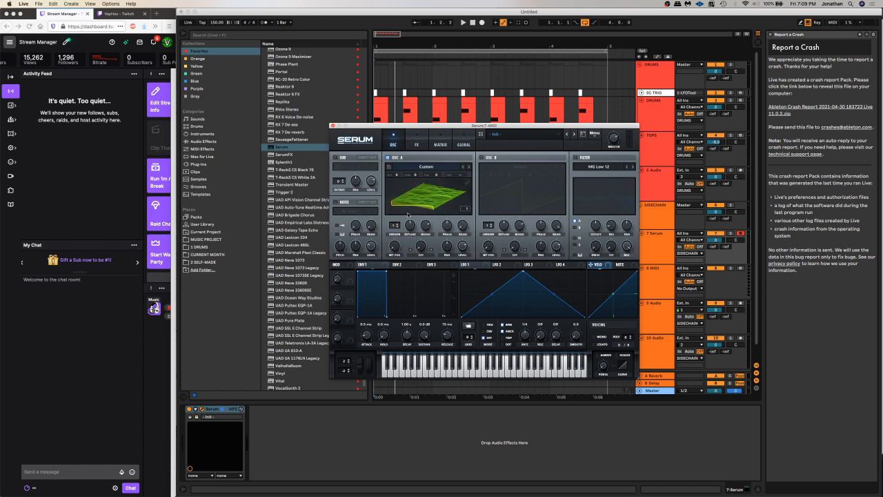
{"action": "left_click", "coordinate": [594, 133]}
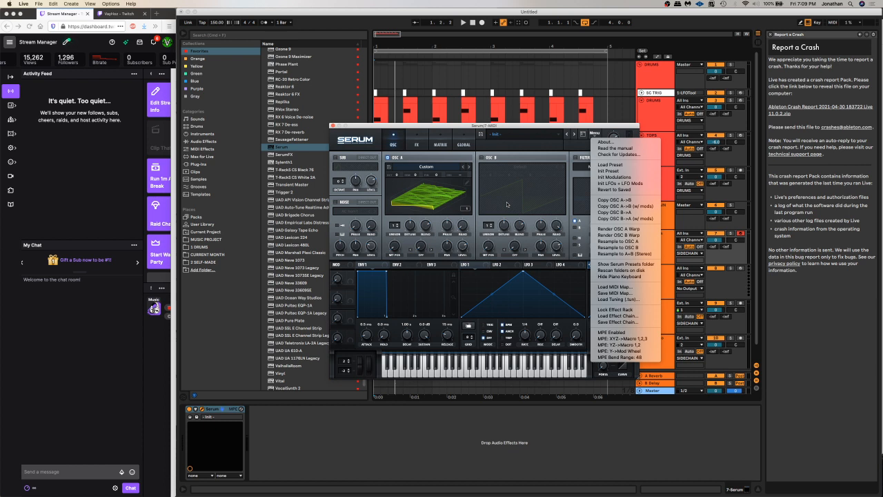
{"action": "left_click", "coordinate": [493, 165]}
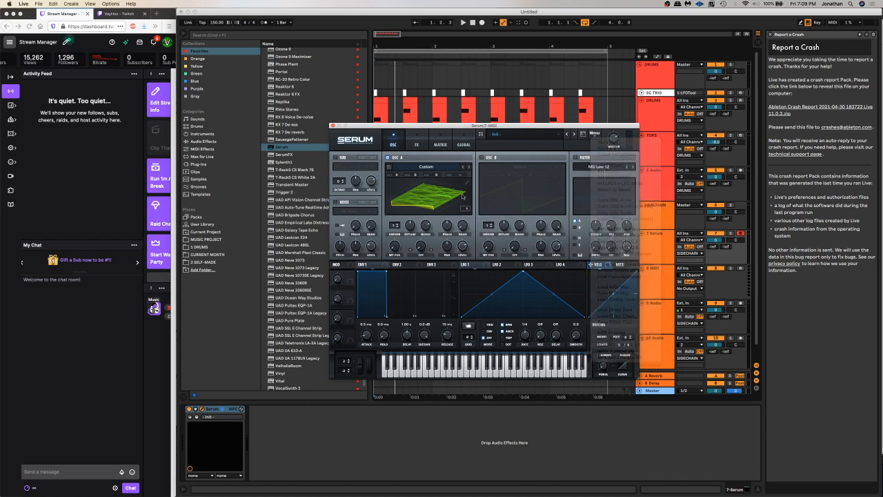
Normalize each frame of oscillator A's resampled wavetable separately in the table editor and close the editor
{"action": "mouse_move", "coordinate": [395, 248]}
{"action": "left_mouse_down"}
{"action": "mouse_move", "coordinate": [400, 211]}
{"action": "mouse_move", "coordinate": [398, 250]}
{"action": "left_mouse_up"}
{"action": "left_click", "coordinate": [465, 178]}
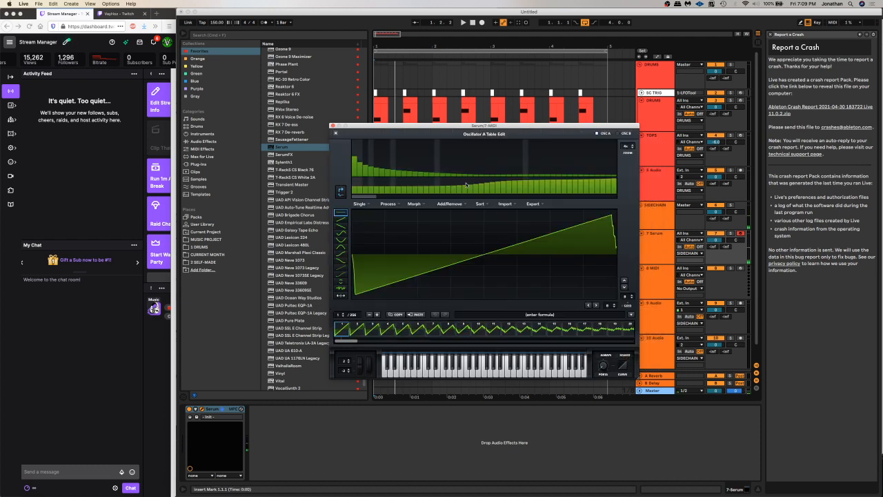
{"action": "left_click", "coordinate": [397, 204]}
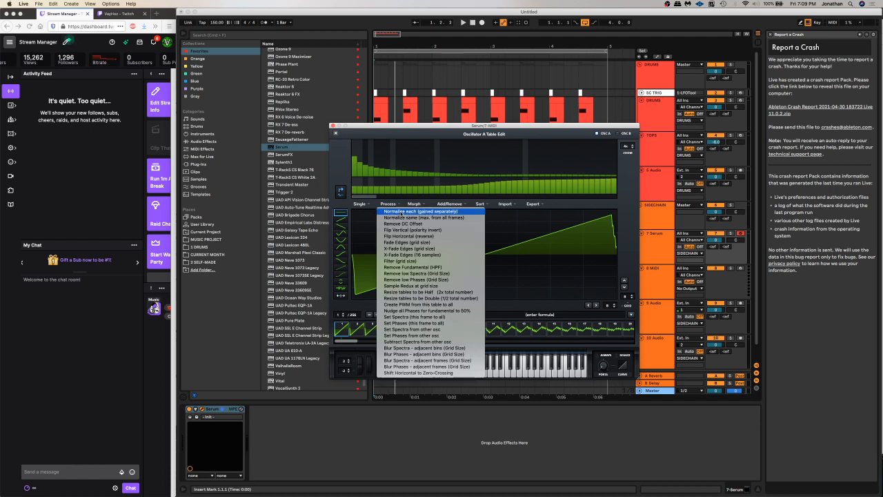
{"action": "left_click", "coordinate": [400, 211]}
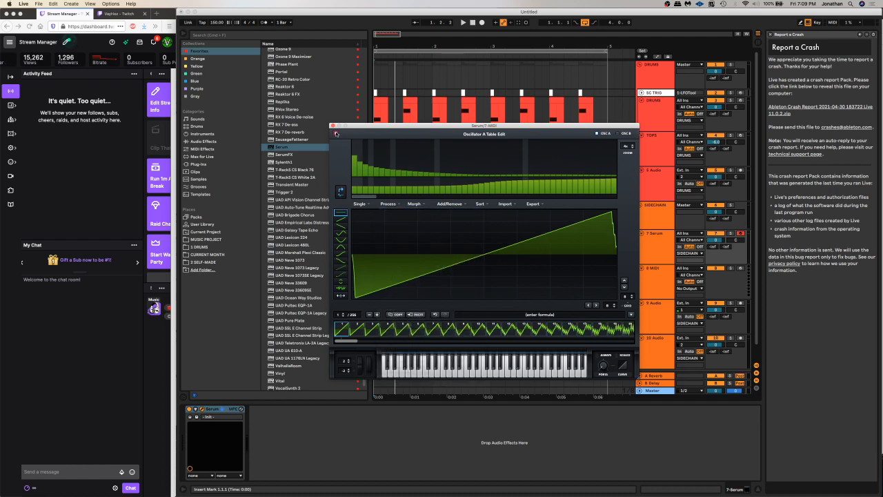
{"action": "left_click", "coordinate": [336, 133]}
Switch to OBS to check the stream's audio mixer levels and return to Ableton Live
{"action": "mouse_move", "coordinate": [381, 482]}
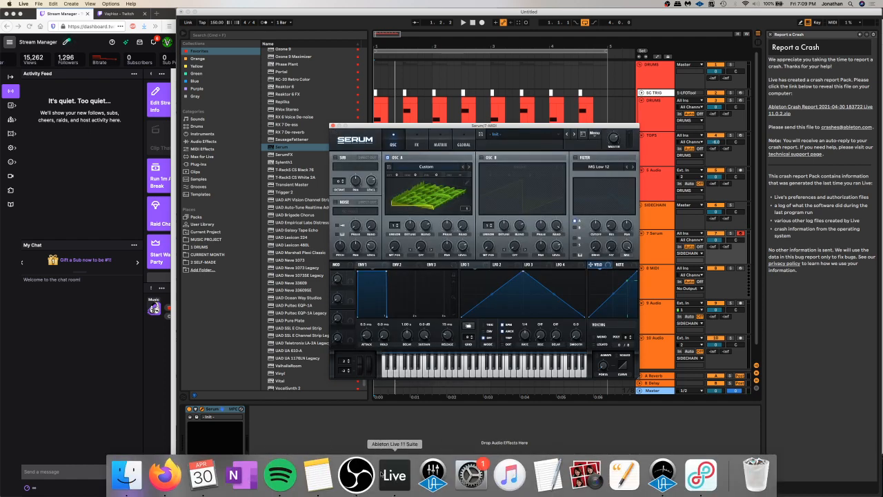
{"action": "left_click", "coordinate": [357, 475]}
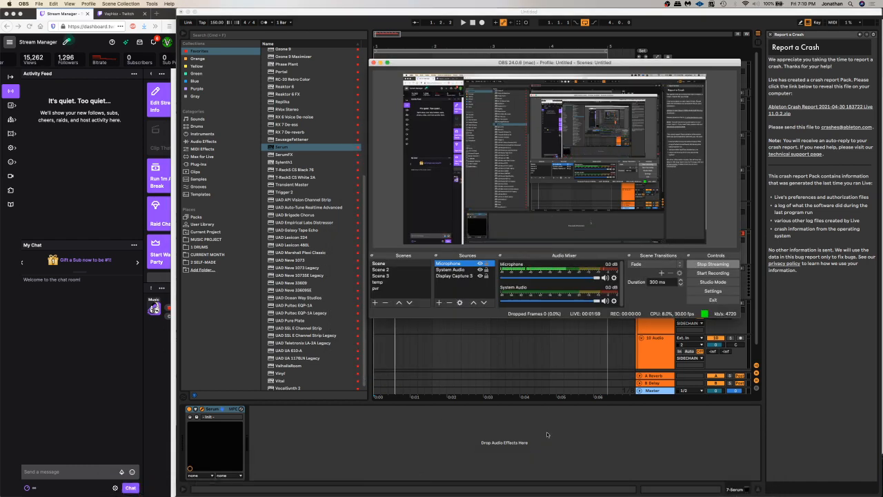
{"action": "left_click", "coordinate": [546, 431]}
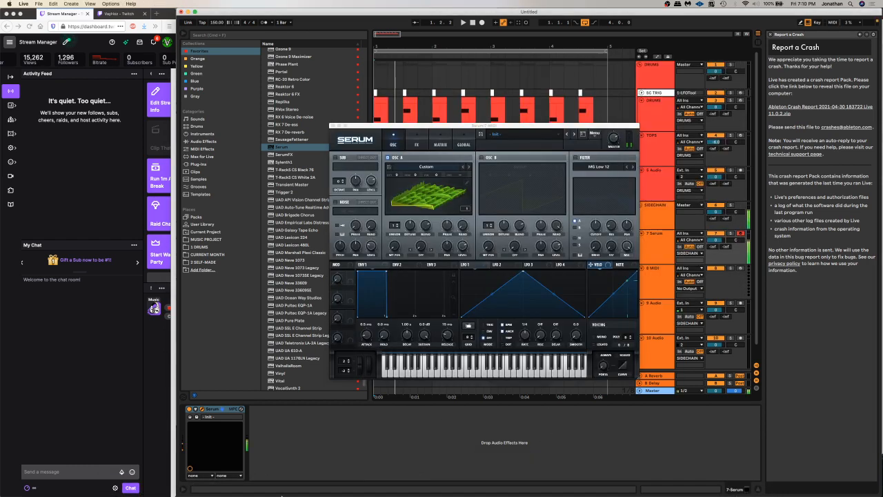
{"action": "mouse_move", "coordinate": [280, 486]}
{"action": "left_click", "coordinate": [356, 475]}
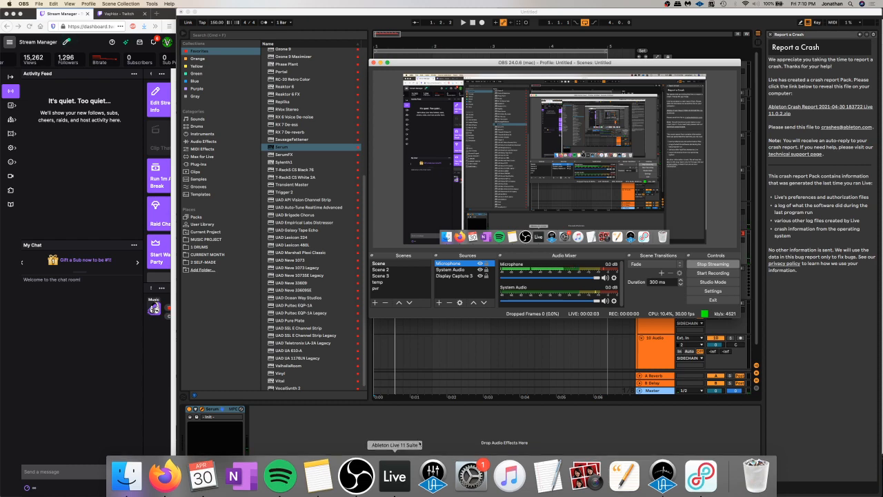
{"action": "left_click", "coordinate": [562, 426]}
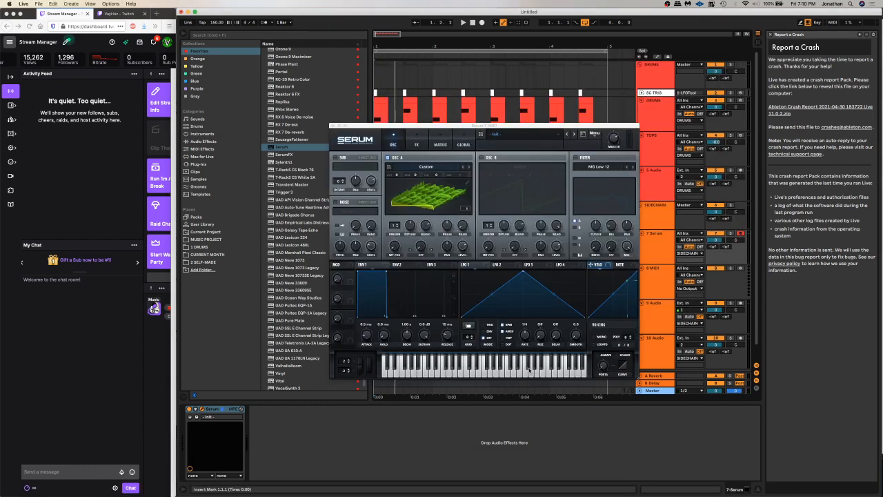
Reselect the Serum track to bring its plugin window back
{"action": "left_click", "coordinate": [456, 125]}
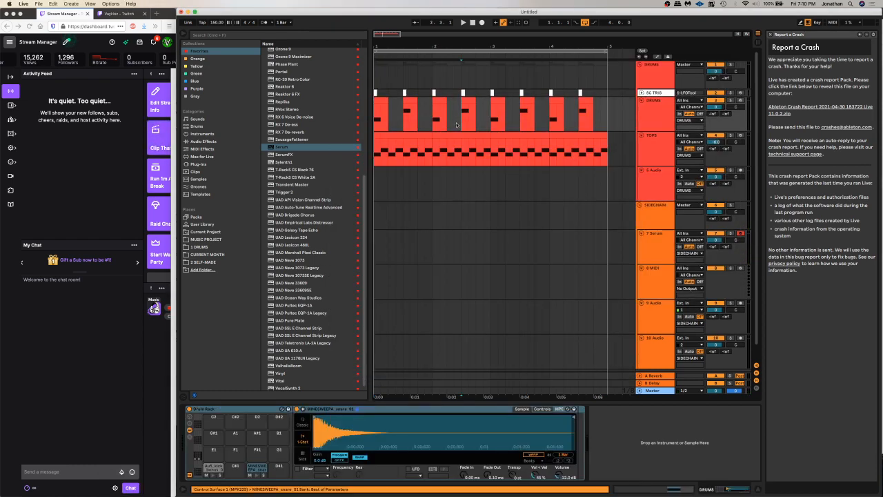
{"action": "left_click", "coordinate": [704, 436]}
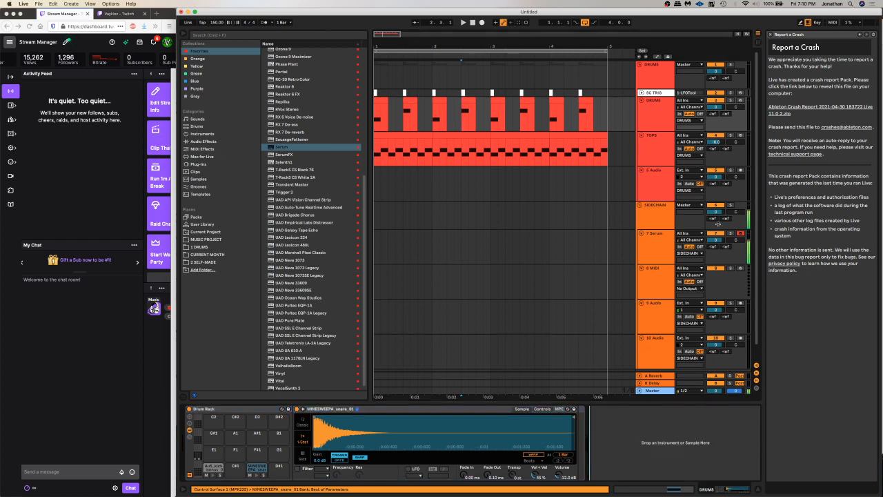
{"action": "left_click", "coordinate": [666, 232]}
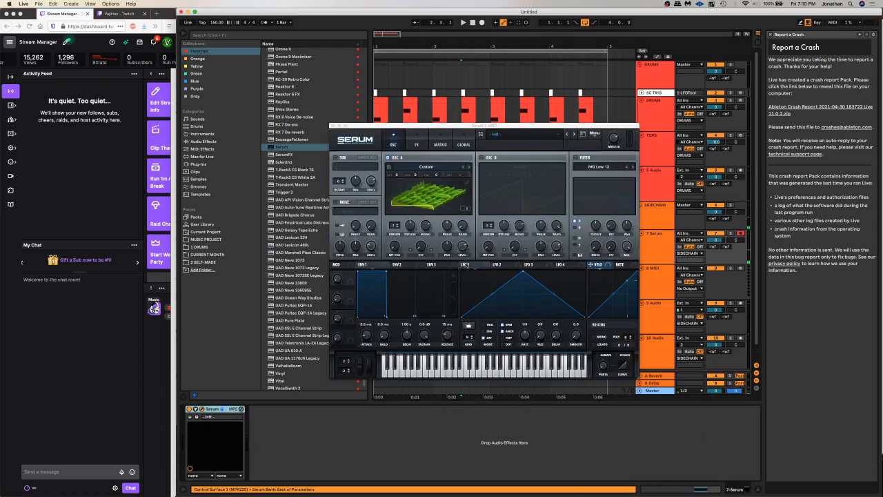
{"action": "left_click", "coordinate": [390, 167]}
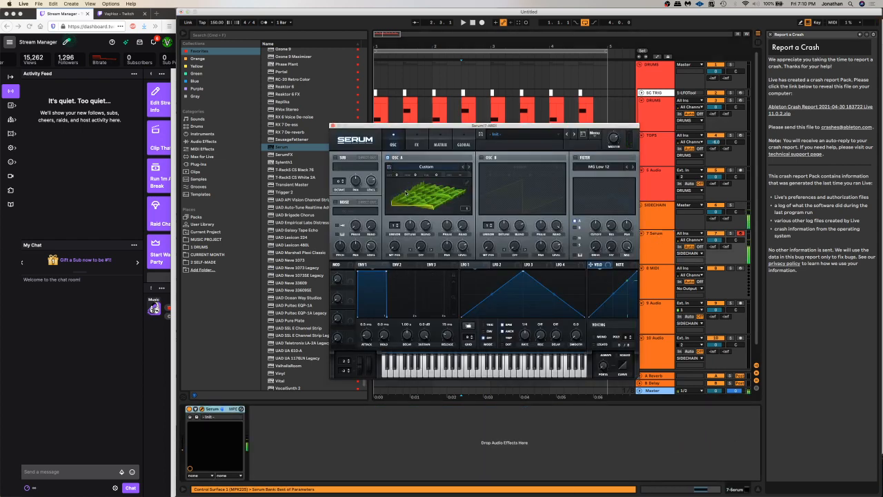
{"action": "left_click", "coordinate": [477, 178]}
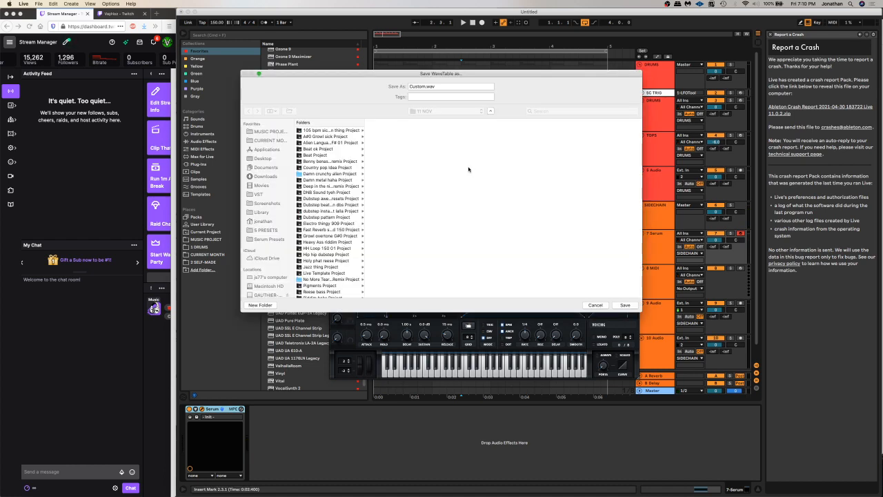
{"action": "key", "text": "Escape"}
Audition oscillator A's wavetable position and look through the morph options in its table editor
{"action": "left_click_drag", "start_coordinate": [396, 246], "coordinate": [402, 235]}
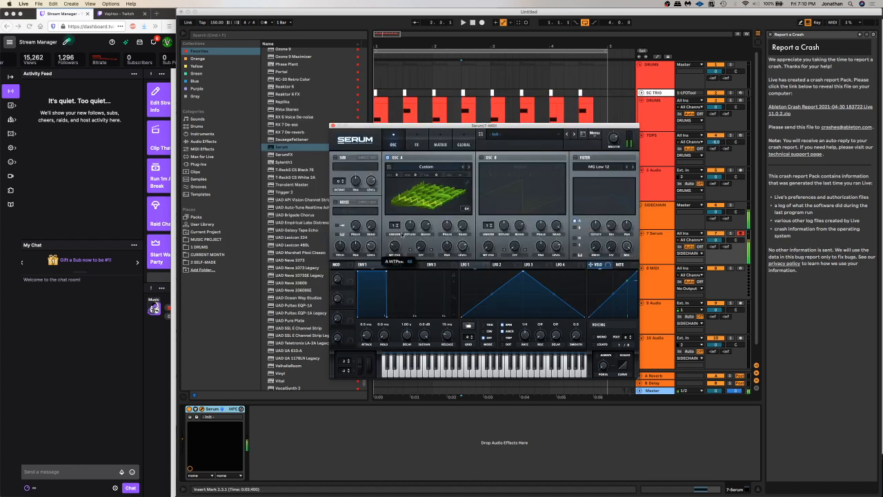
{"action": "left_click", "coordinate": [468, 182]}
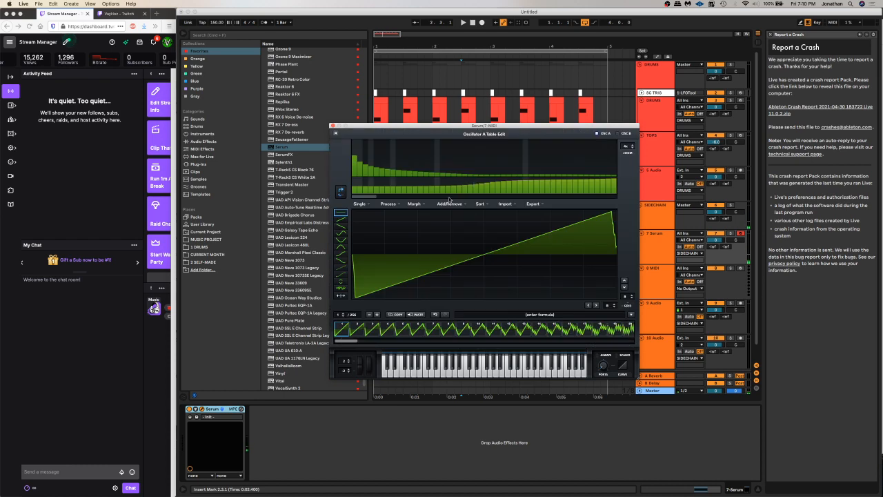
{"action": "left_click", "coordinate": [412, 205]}
{"action": "left_click", "coordinate": [335, 134]}
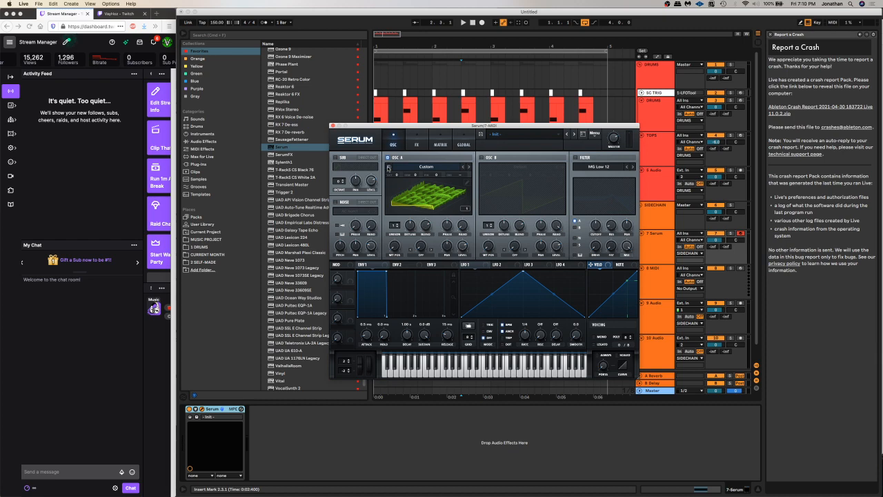
Save oscillator A's custom wavetable in the User folder as "Saw Lazer"
{"action": "left_click", "coordinate": [388, 168]}
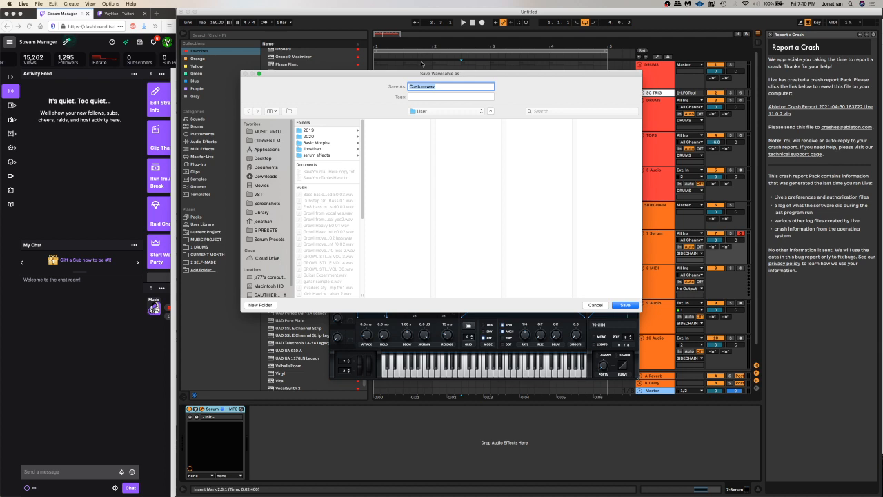
{"action": "type", "text": "SQ"}
{"action": "type", "text": "w Lazer"}
{"action": "key", "text": "Return"}
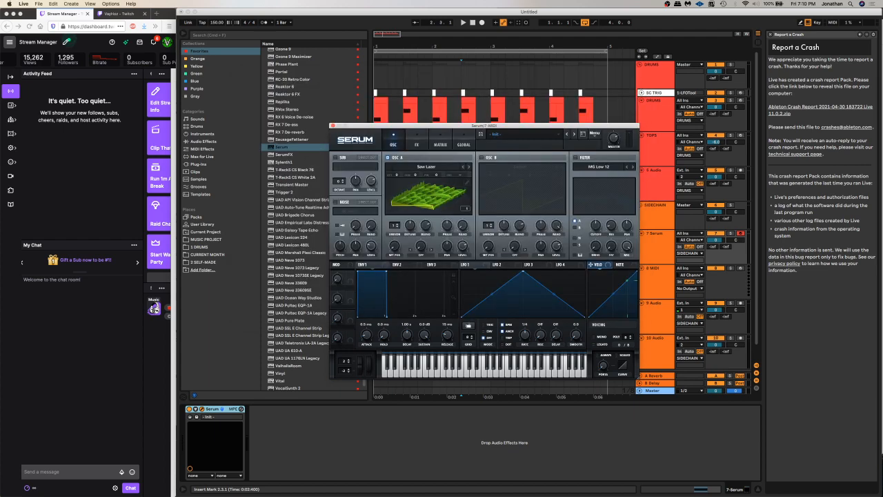
In oscillator A's table editor, apply the Multi formula preset that keeps only odd harmonics to the whole wavetable
{"action": "left_click", "coordinate": [414, 203]}
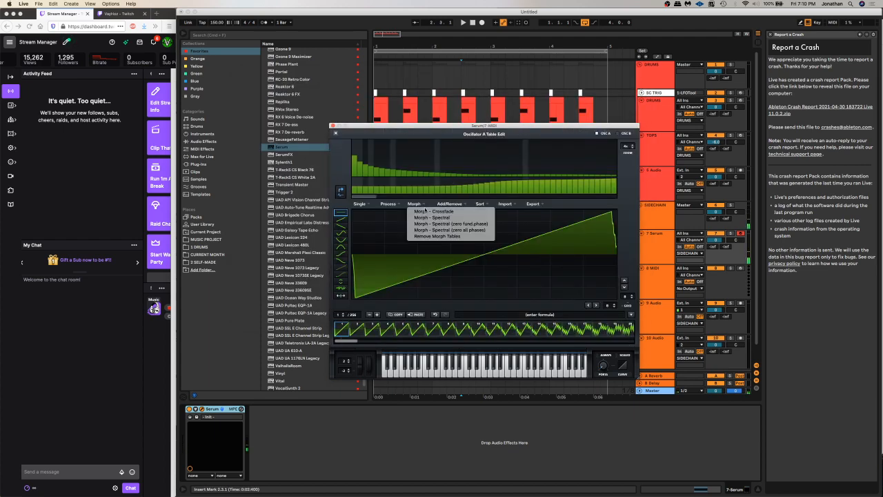
{"action": "left_click", "coordinate": [414, 204]}
{"action": "left_click", "coordinate": [416, 204]}
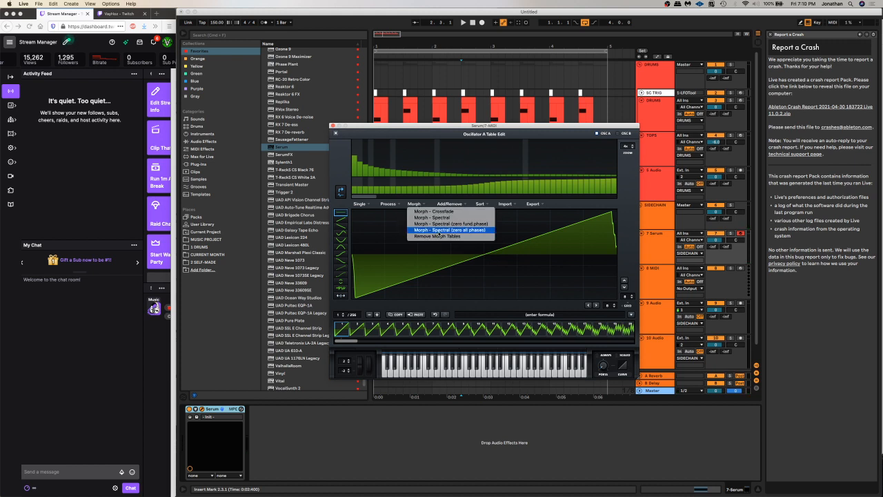
{"action": "left_click", "coordinate": [630, 315]}
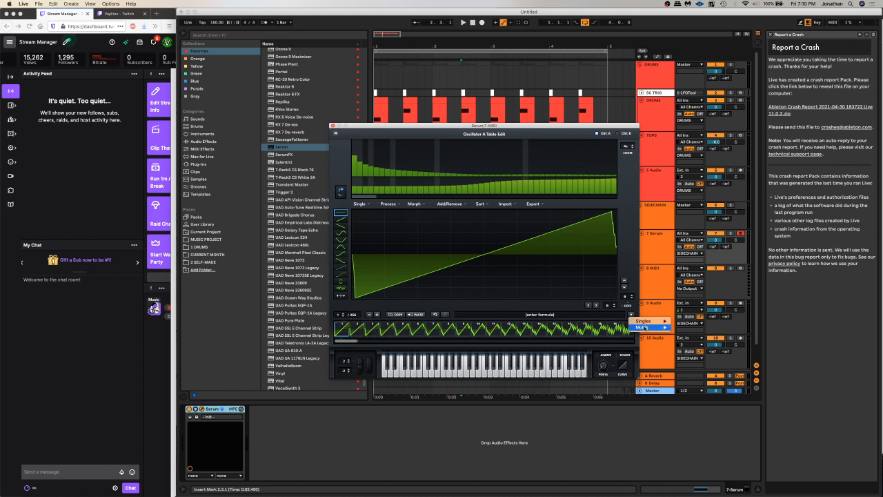
{"action": "mouse_move", "coordinate": [645, 327]}
{"action": "left_click", "coordinate": [714, 484]}
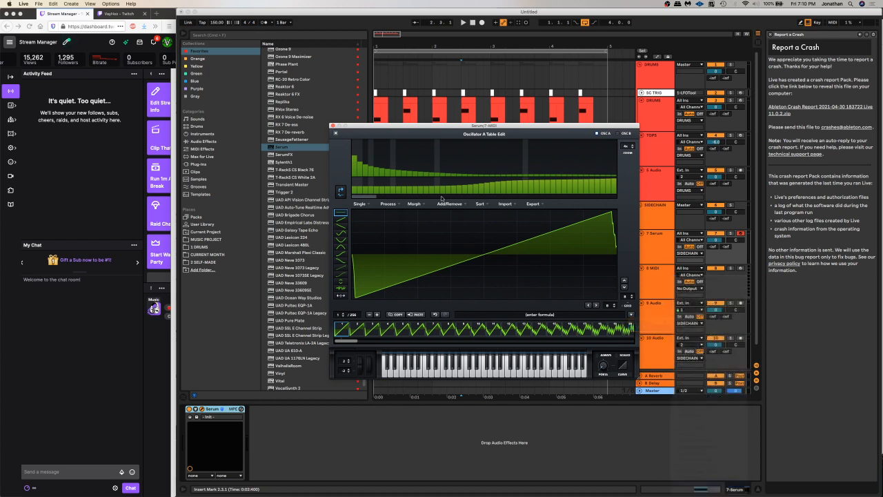
Normalize each frame of the odd-harmonic wavetable separately and close the table editor
{"action": "left_click", "coordinate": [393, 204]}
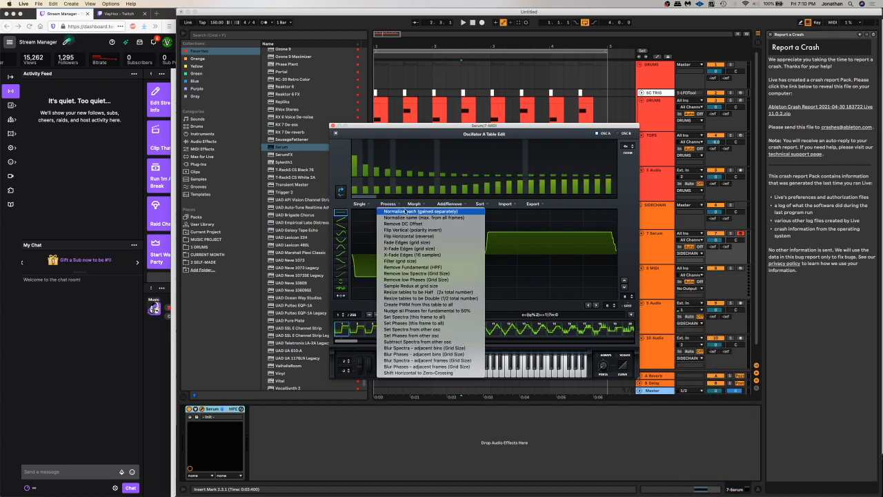
{"action": "left_click", "coordinate": [412, 212]}
{"action": "left_click", "coordinate": [335, 133]}
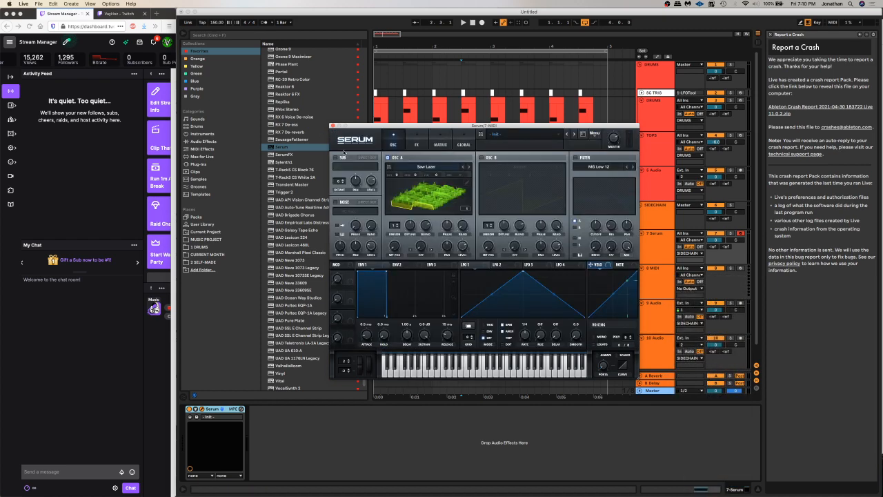
Audition the edited table by raising oscillator A's wavetable position, and save it as "Saw Lazer SQR"
{"action": "left_click_drag", "start_coordinate": [402, 249], "coordinate": [410, 223]}
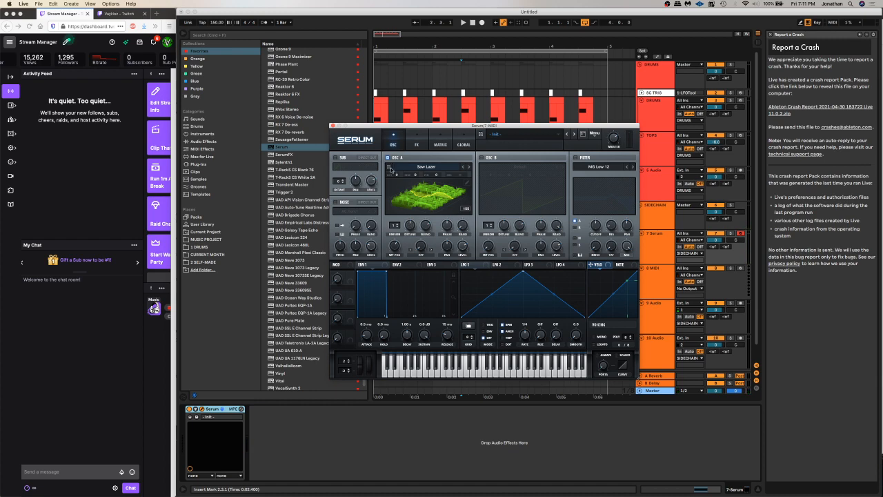
{"action": "left_click", "coordinate": [389, 168]}
{"action": "left_click", "coordinate": [395, 176]}
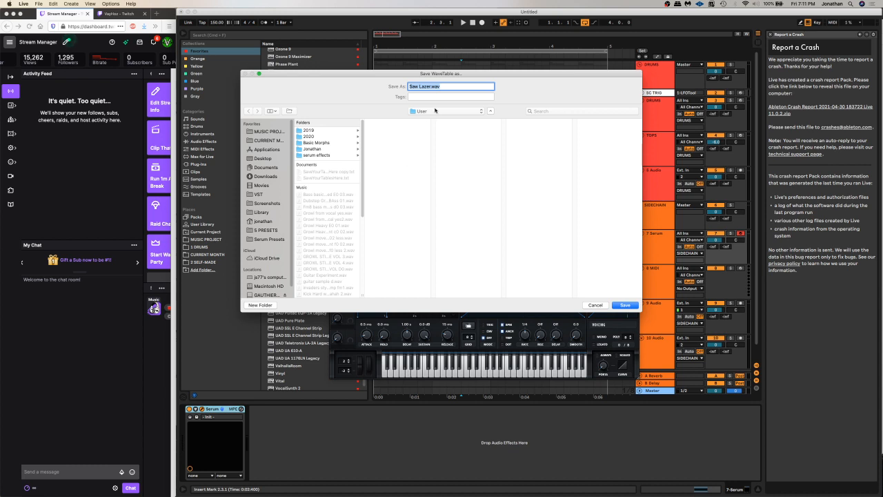
{"action": "left_click", "coordinate": [435, 86]}
{"action": "left_click_drag", "start_coordinate": [432, 87], "coordinate": [453, 87]}
{"action": "type", "text": "2"}
{"action": "type", "text": " SQR"}
{"action": "key", "text": "Return"}
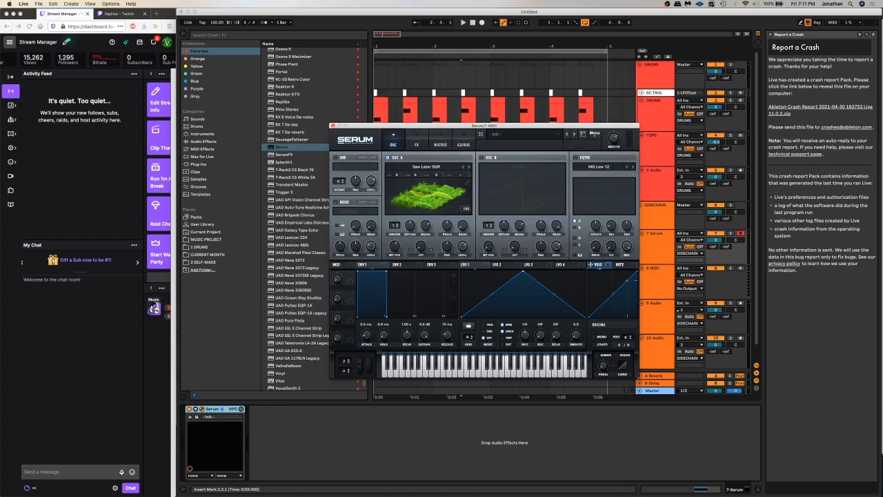
Lower oscillator A's wavetable position, enable oscillator B and disable oscillator A
{"action": "left_click_drag", "start_coordinate": [397, 245], "coordinate": [399, 264]}
{"action": "left_click", "coordinate": [482, 158]}
{"action": "left_click", "coordinate": [388, 158]}
Load the Basic Shapes wavetable from the Analog folder into oscillator B, with its position on the square shape and 7 unison voices
{"action": "left_click", "coordinate": [520, 166]}
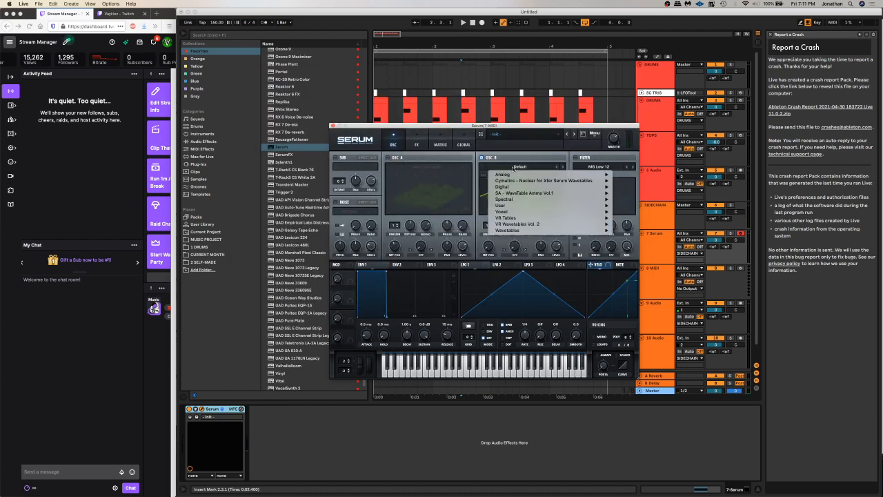
{"action": "mouse_move", "coordinate": [593, 174]}
{"action": "left_click", "coordinate": [633, 205]}
{"action": "left_click_drag", "start_coordinate": [489, 244], "coordinate": [492, 220]}
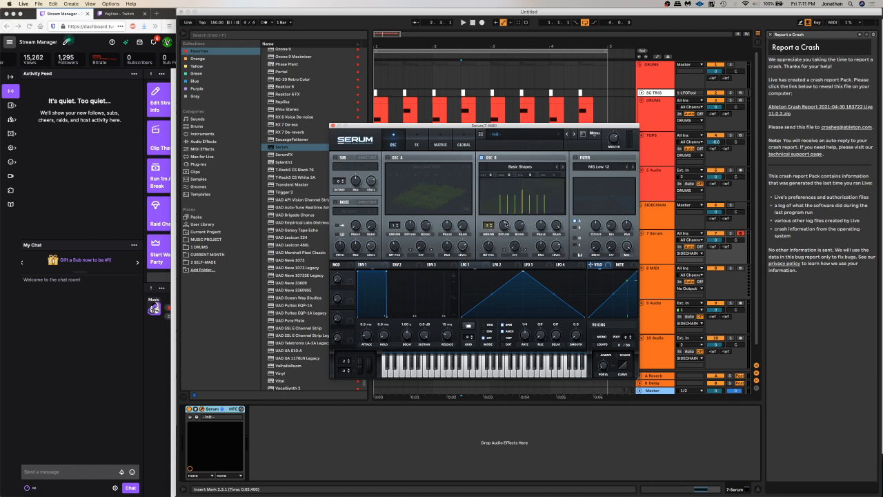
Resample the unison square sound to oscillator B and lower its wavetable position to the first frame
{"action": "left_click", "coordinate": [594, 134]}
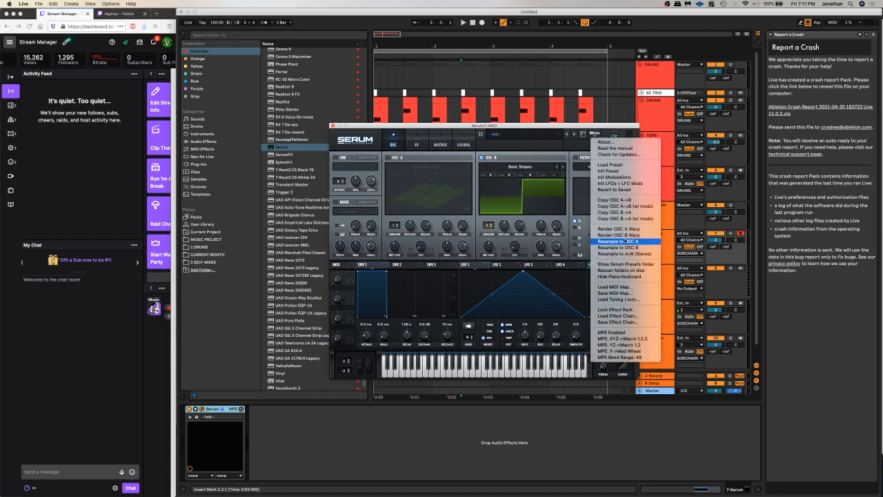
{"action": "left_click", "coordinate": [624, 242]}
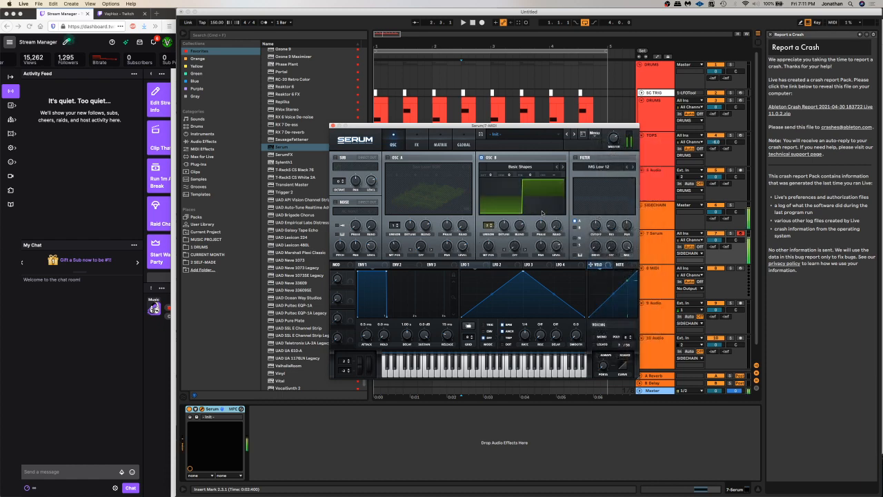
{"action": "left_click", "coordinate": [459, 141]}
{"action": "left_click", "coordinate": [397, 143]}
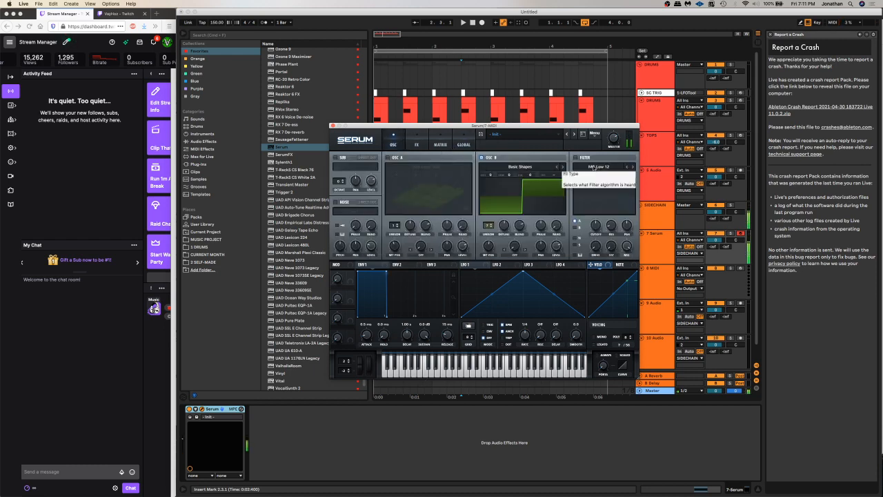
{"action": "left_click", "coordinate": [594, 133]}
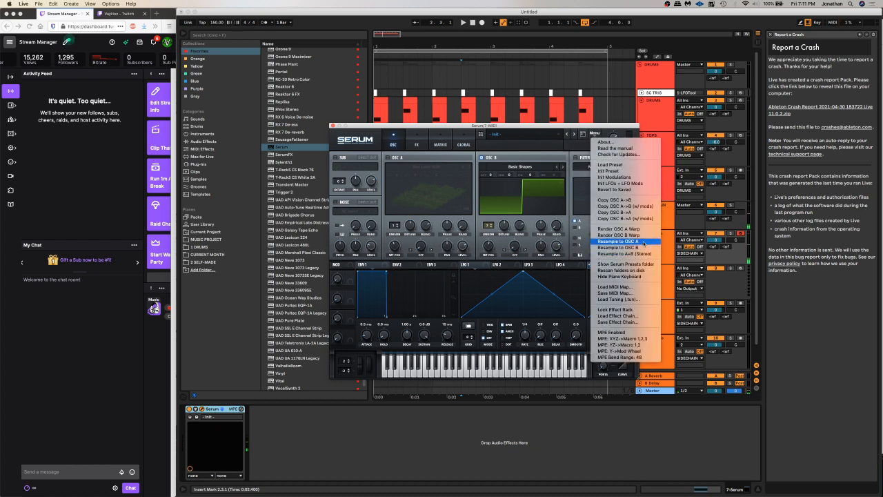
{"action": "left_click", "coordinate": [641, 248]}
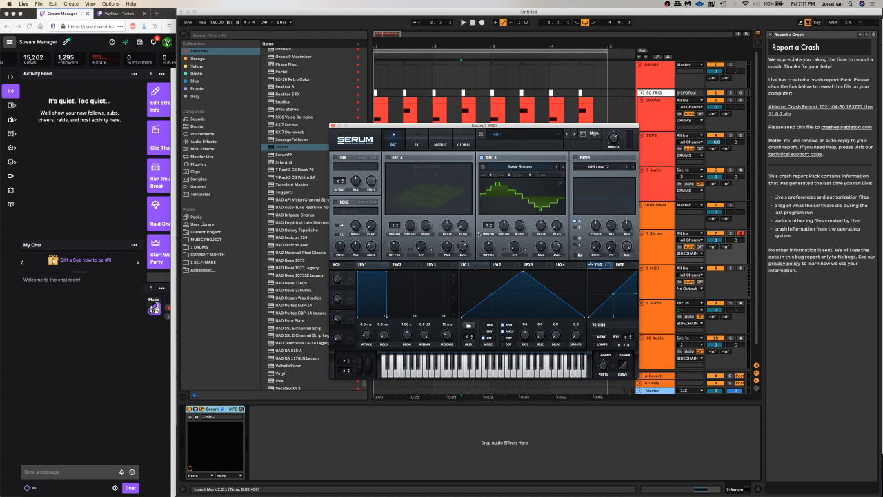
{"action": "left_click_drag", "start_coordinate": [488, 247], "coordinate": [487, 268]}
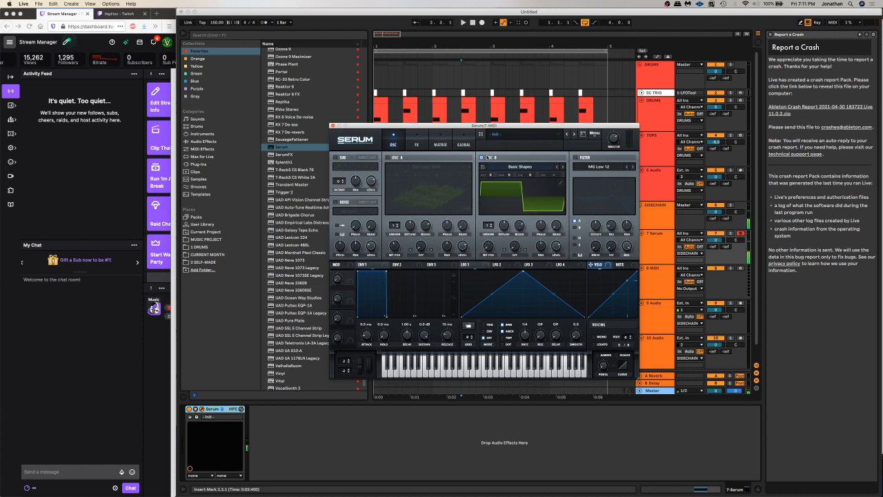
Disable oscillator B, enable oscillator A and set oscillator A's wavetable position to 34
{"action": "left_click", "coordinate": [486, 157]}
{"action": "left_click", "coordinate": [388, 157]}
{"action": "mouse_move", "coordinate": [390, 247]}
{"action": "left_mouse_down"}
{"action": "mouse_move", "coordinate": [387, 268]}
{"action": "mouse_move", "coordinate": [395, 254]}
{"action": "left_mouse_up"}
{"action": "mouse_move", "coordinate": [392, 261]}
{"action": "left_mouse_down"}
{"action": "mouse_move", "coordinate": [385, 272]}
{"action": "mouse_move", "coordinate": [389, 263]}
{"action": "left_mouse_up"}
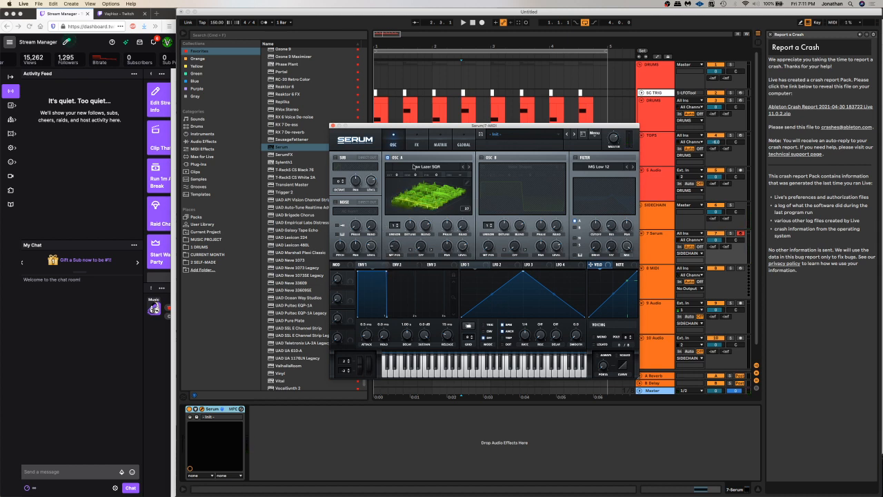
{"action": "mouse_move", "coordinate": [397, 238]}
{"action": "left_mouse_down"}
{"action": "mouse_move", "coordinate": [396, 252]}
{"action": "mouse_move", "coordinate": [399, 235]}
{"action": "left_mouse_up"}
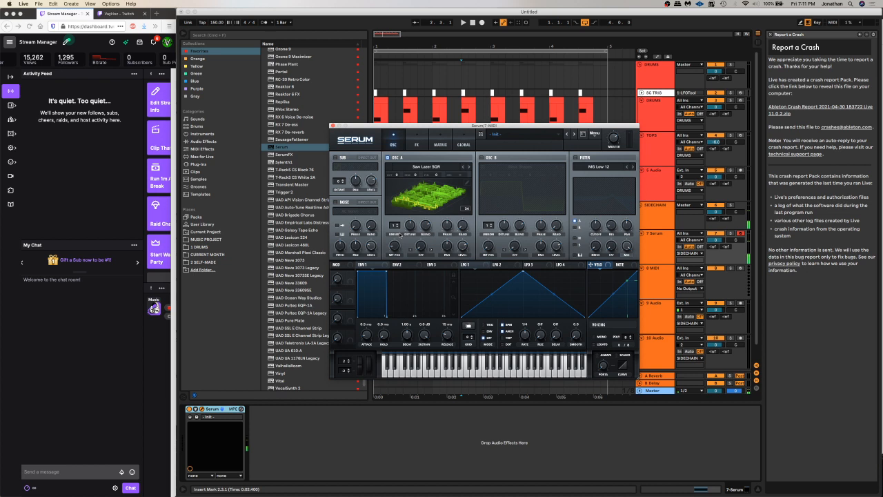
Show the Audio Effects category in Live's browser, and switch from oscillator A back to oscillator B
{"action": "left_click", "coordinate": [210, 142]}
{"action": "left_click", "coordinate": [483, 159]}
{"action": "left_click", "coordinate": [482, 158]}
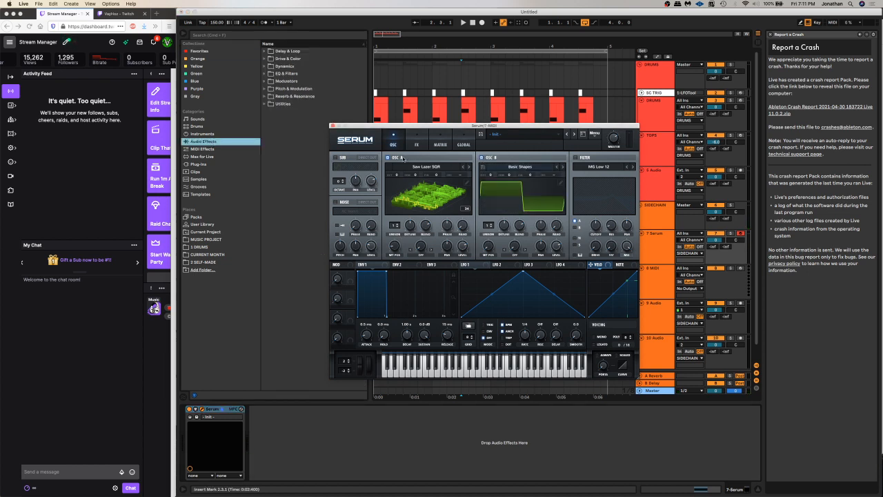
{"action": "left_click", "coordinate": [388, 157]}
Raise oscillator B's wavetable position, normalize each frame of its table separately and close the table editor
{"action": "left_click_drag", "start_coordinate": [487, 245], "coordinate": [562, 191]}
{"action": "left_click", "coordinate": [561, 182]}
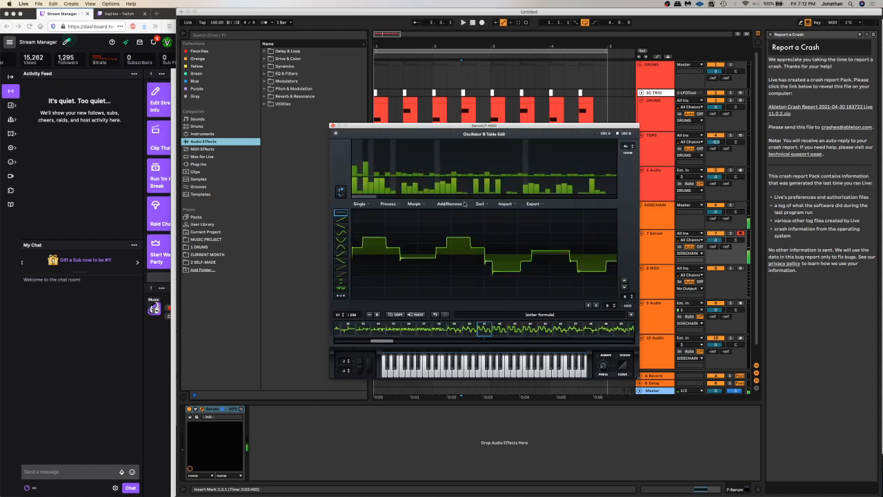
{"action": "left_click", "coordinate": [396, 207]}
{"action": "left_click", "coordinate": [406, 215]}
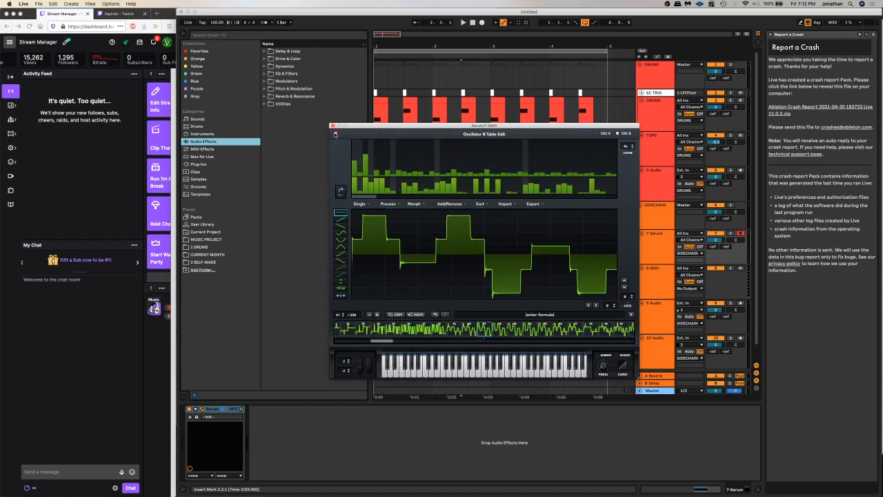
{"action": "left_click", "coordinate": [335, 133]}
Adjust oscillator B's wavetable position and move the Serum window down to uncover the arrangement clips
{"action": "left_click_drag", "start_coordinate": [487, 248], "coordinate": [488, 245]}
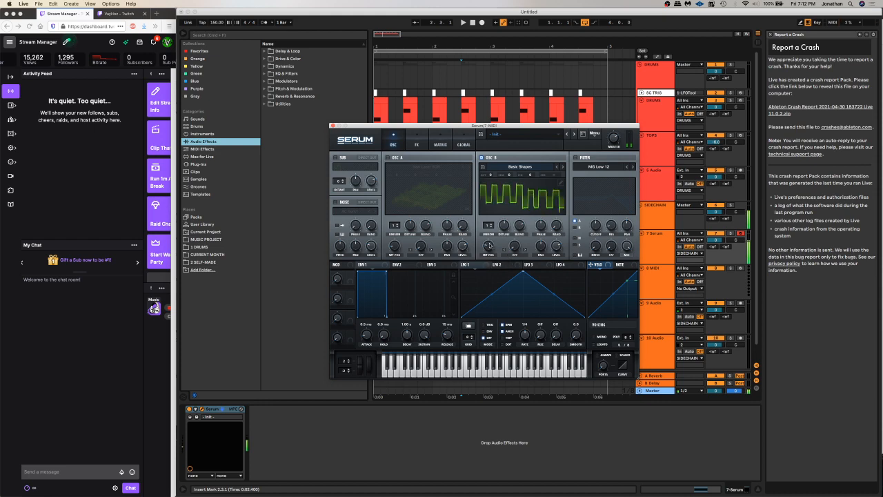
{"action": "left_click_drag", "start_coordinate": [603, 127], "coordinate": [600, 188]}
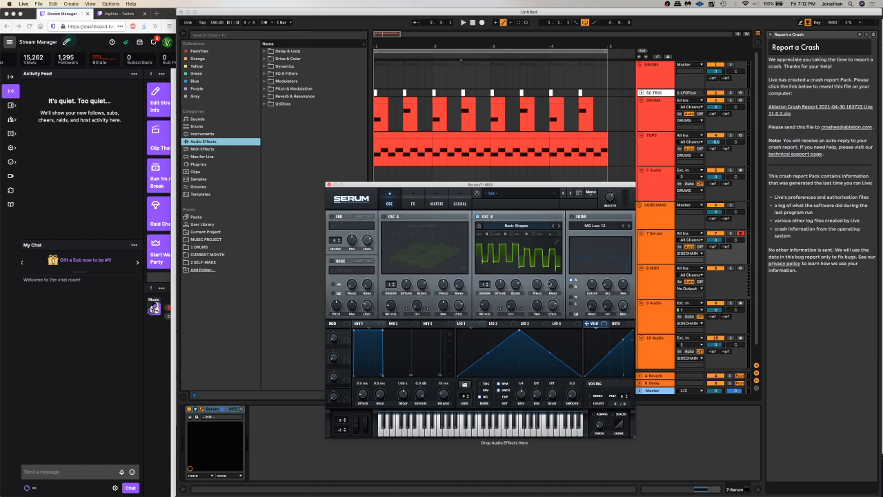
Try modulating oscillator B's wavetable position with LFO 1, and remove the modulation
{"action": "left_click_drag", "start_coordinate": [470, 324], "coordinate": [483, 304]}
{"action": "left_click_drag", "start_coordinate": [558, 183], "coordinate": [546, 187]}
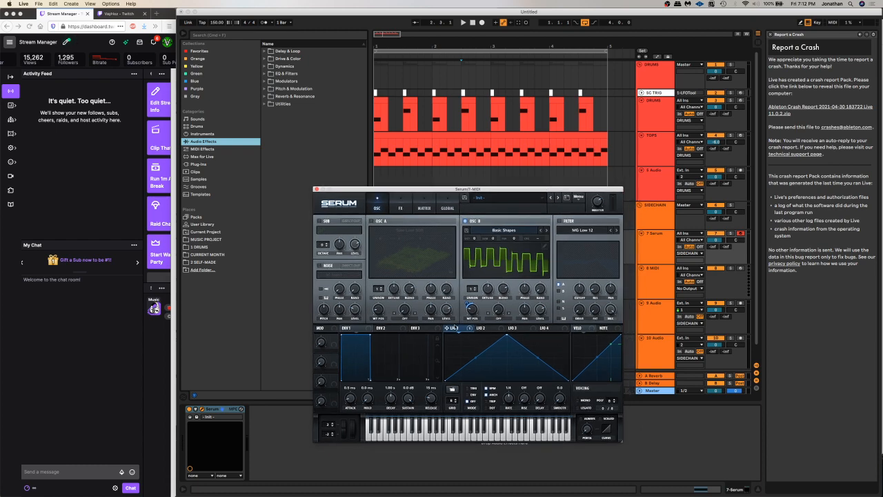
{"action": "right_click", "coordinate": [472, 309]}
{"action": "left_click", "coordinate": [491, 331]}
Enable oscillator A and compare it with and without oscillator B, leaving oscillator B disabled
{"action": "left_click", "coordinate": [370, 221]}
{"action": "left_click", "coordinate": [471, 222]}
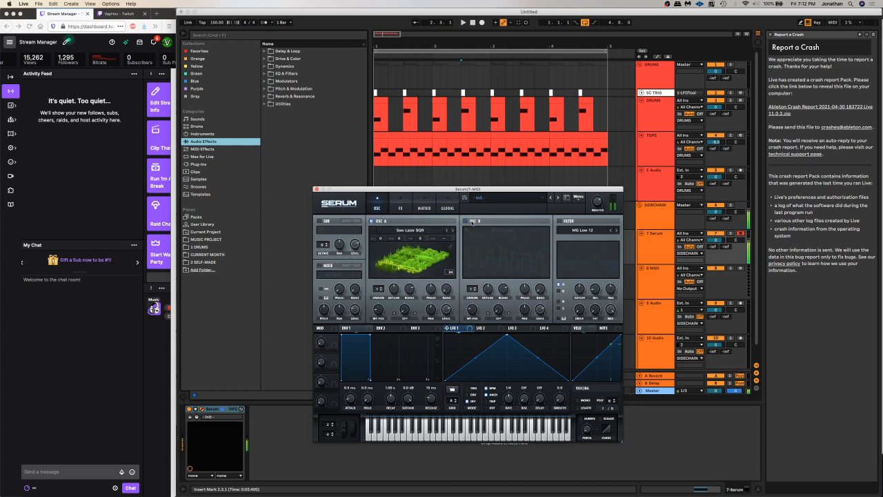
{"action": "left_click", "coordinate": [472, 221]}
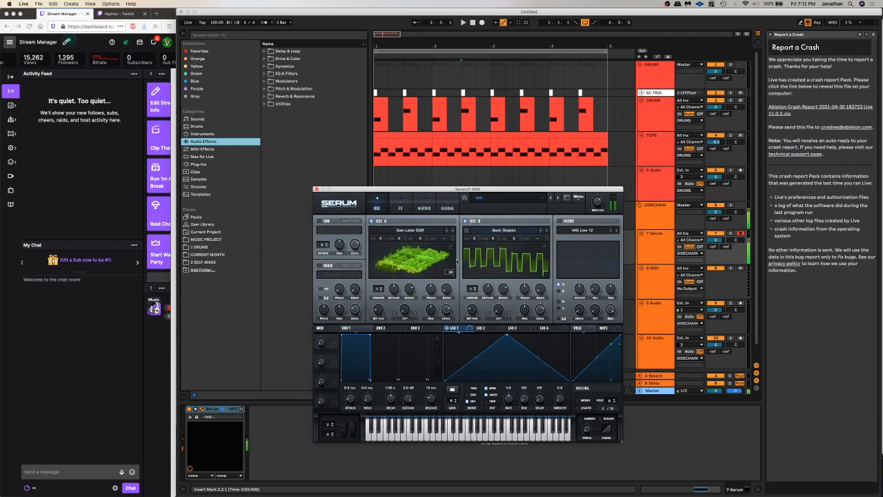
{"action": "left_click", "coordinate": [469, 221]}
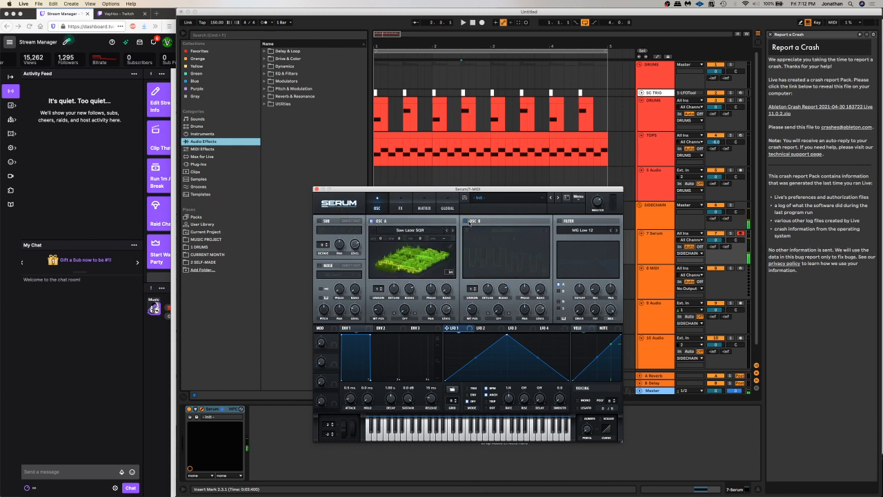
Enable oscillator B and apply a Bend warp to oscillator A
{"action": "left_click", "coordinate": [401, 205]}
{"action": "left_click", "coordinate": [377, 205]}
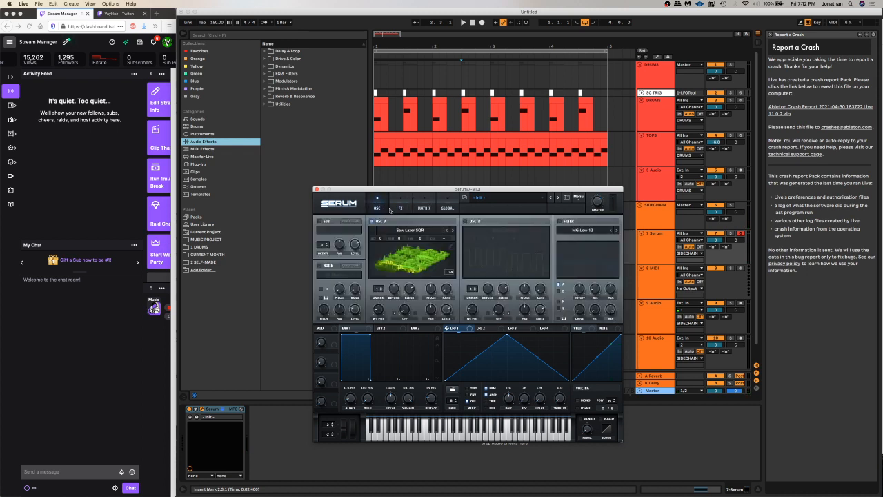
{"action": "left_click", "coordinate": [481, 222]}
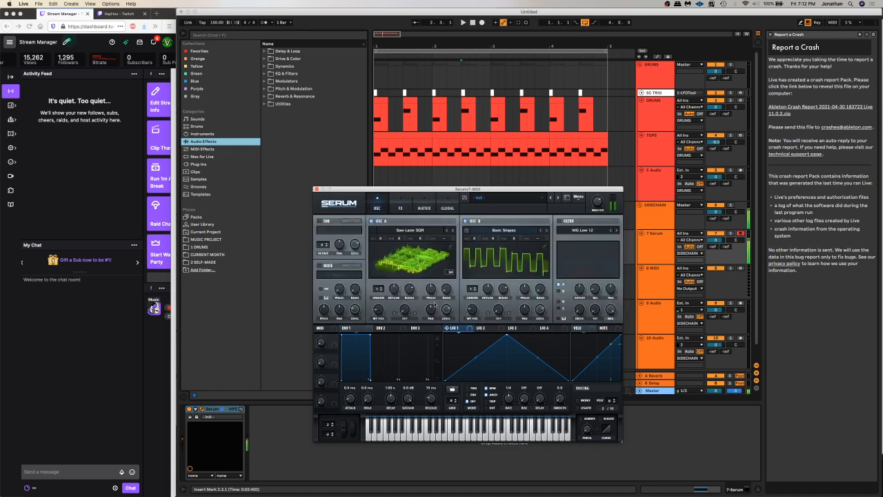
{"action": "left_click", "coordinate": [403, 316]}
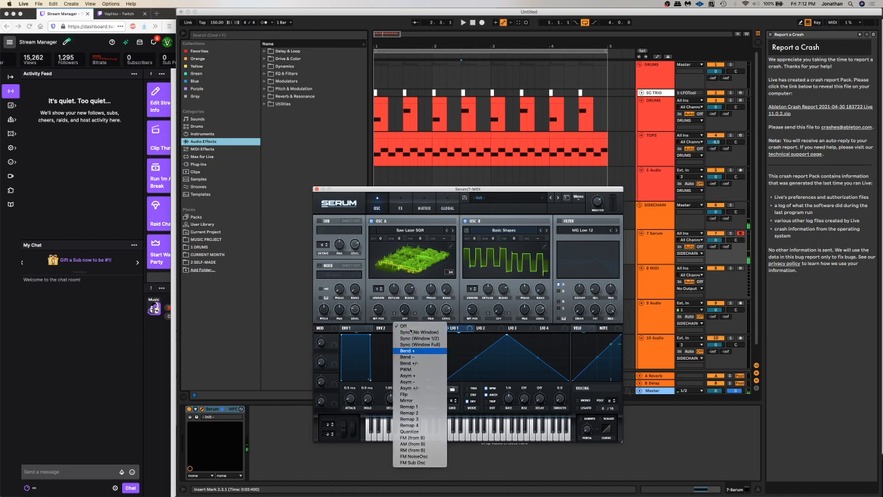
{"action": "left_click", "coordinate": [408, 340]}
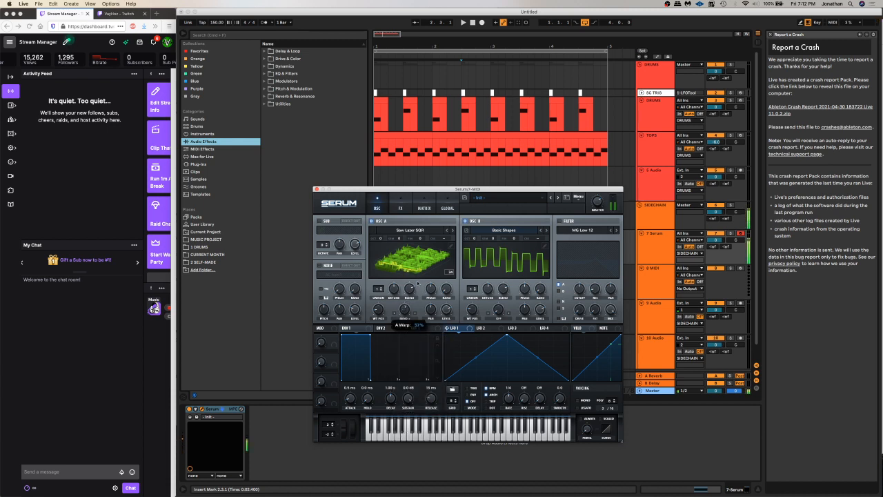
Try a windowed Sync warp on oscillator B and switch its warp mode to Bend
{"action": "left_click", "coordinate": [498, 318]}
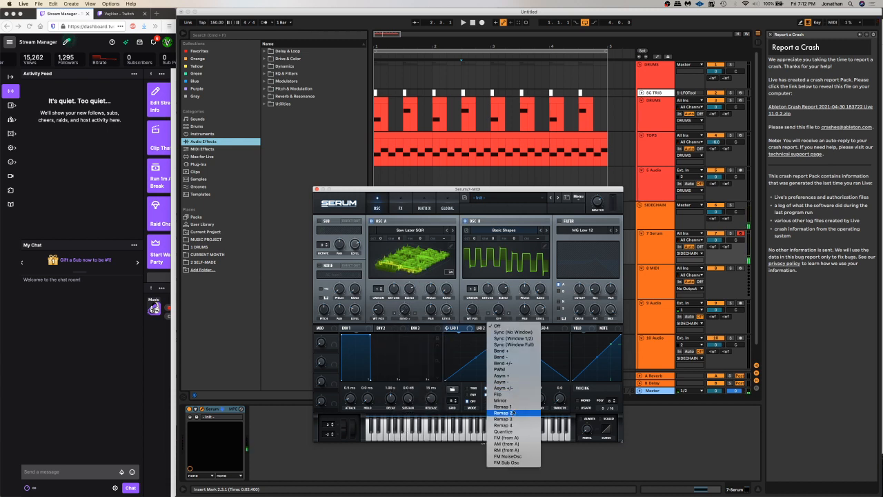
{"action": "left_click", "coordinate": [511, 338]}
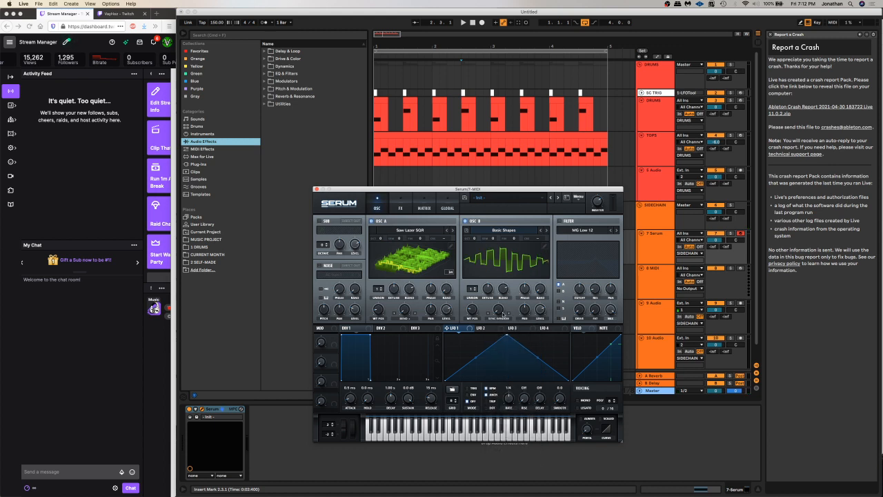
{"action": "left_click_drag", "start_coordinate": [503, 313], "coordinate": [487, 303]}
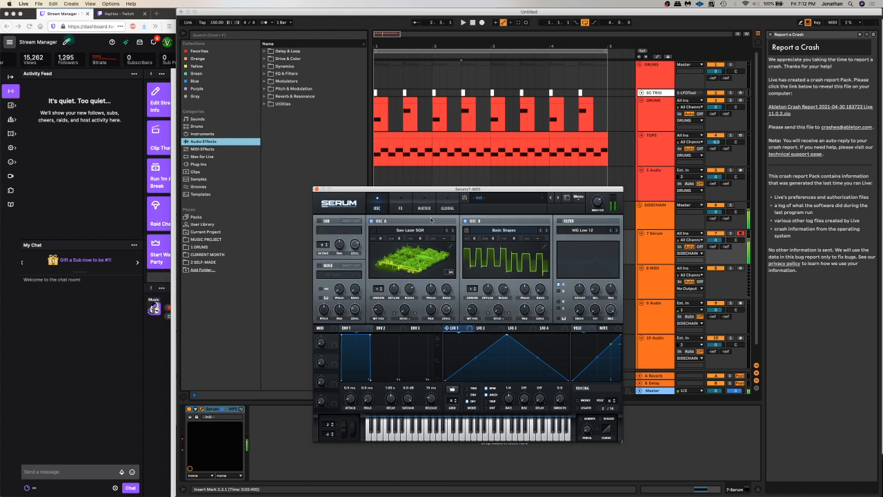
Enable the filter with the High 24 type, route both oscillators through it and adjust its cutoff
{"action": "left_click", "coordinate": [569, 229]}
{"action": "mouse_move", "coordinate": [583, 237]}
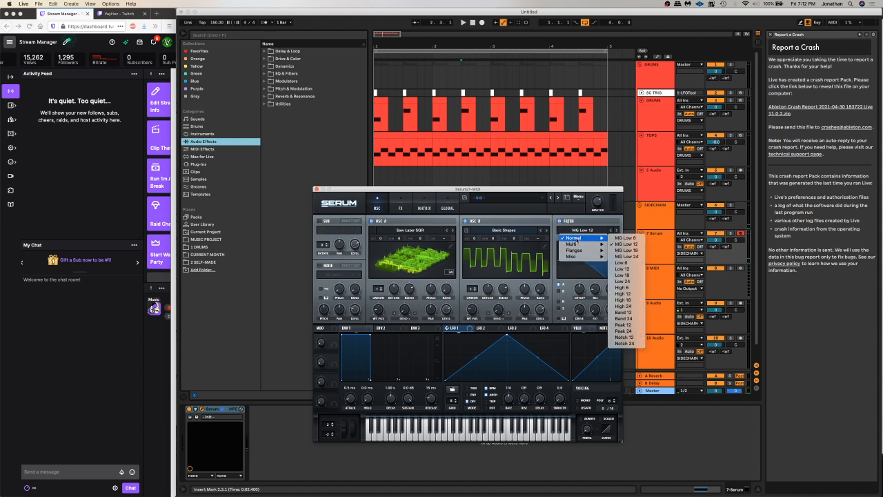
{"action": "left_click", "coordinate": [632, 306]}
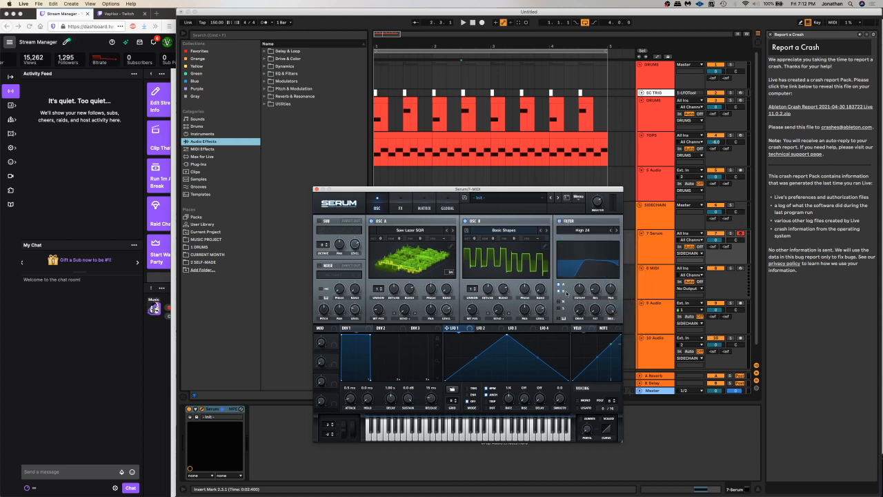
{"action": "left_click_drag", "start_coordinate": [590, 271], "coordinate": [566, 282]}
Assign LFO 1 to oscillator B's wavetable position and make it a rising ramp in Trig mode at rate 1/2
{"action": "left_click_drag", "start_coordinate": [472, 310], "coordinate": [472, 310]}
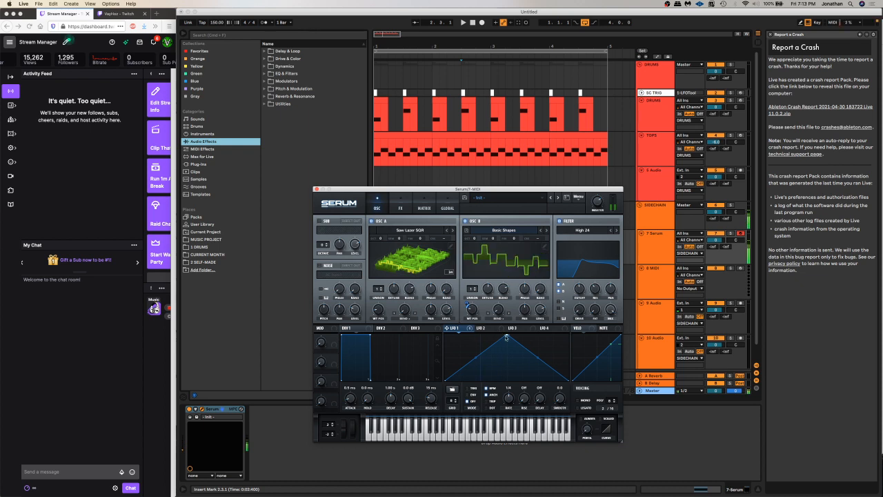
{"action": "double_click", "coordinate": [506, 335]}
{"action": "left_click_drag", "start_coordinate": [509, 400], "coordinate": [509, 405]}
{"action": "left_click", "coordinate": [468, 388]}
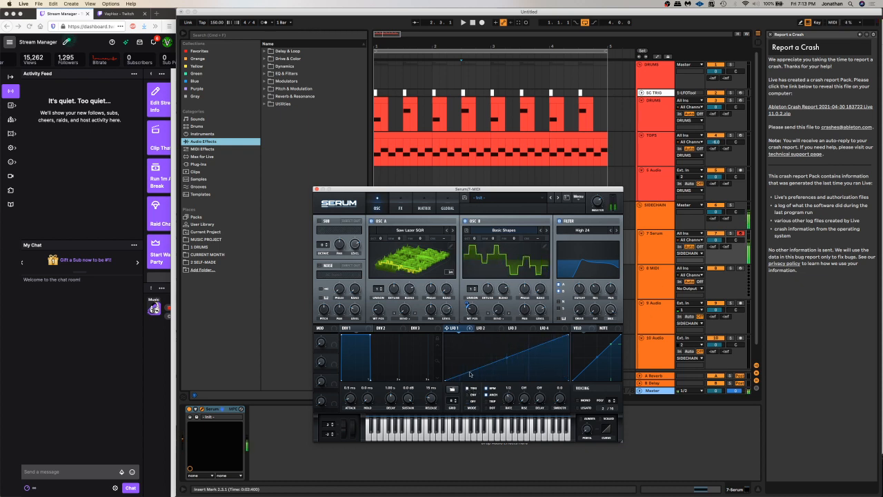
Assign LFO 1 to oscillator A's wavetable position and the filter cutoff, curving its ramp upward and adjusting the cutoff modulation amount
{"action": "left_click_drag", "start_coordinate": [375, 311], "coordinate": [376, 311]}
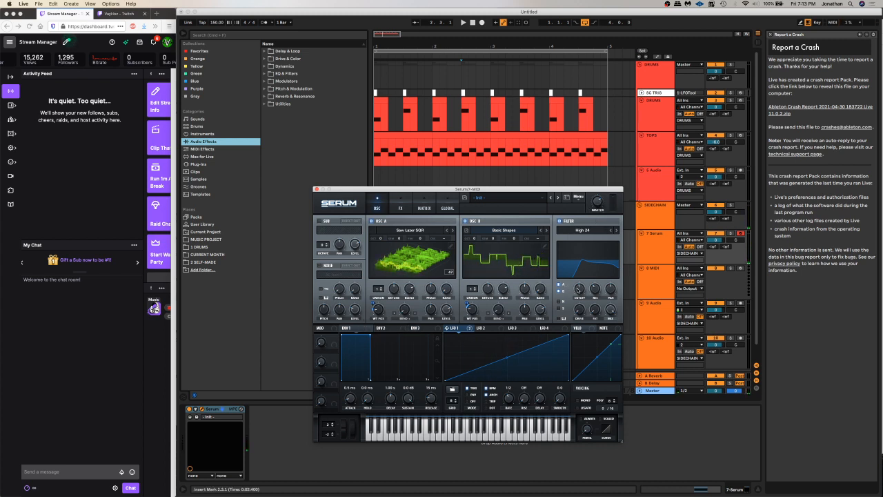
{"action": "left_click_drag", "start_coordinate": [451, 328], "coordinate": [578, 287]}
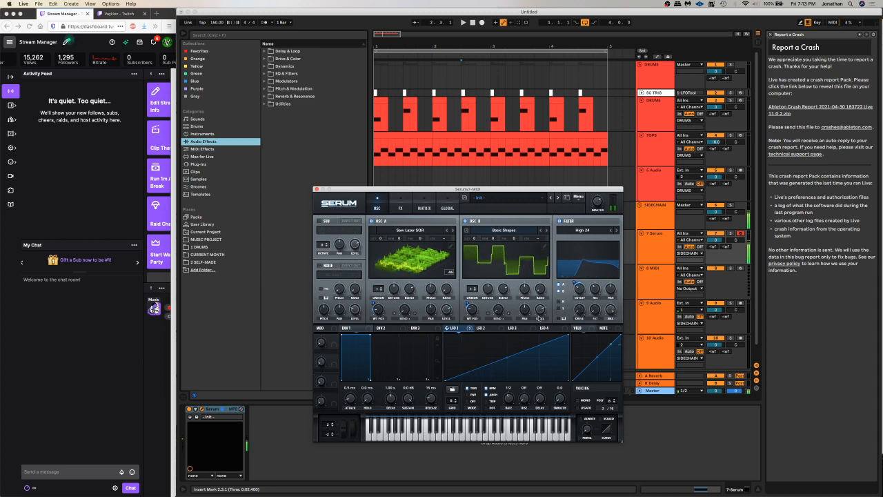
{"action": "left_click_drag", "start_coordinate": [507, 357], "coordinate": [512, 347]}
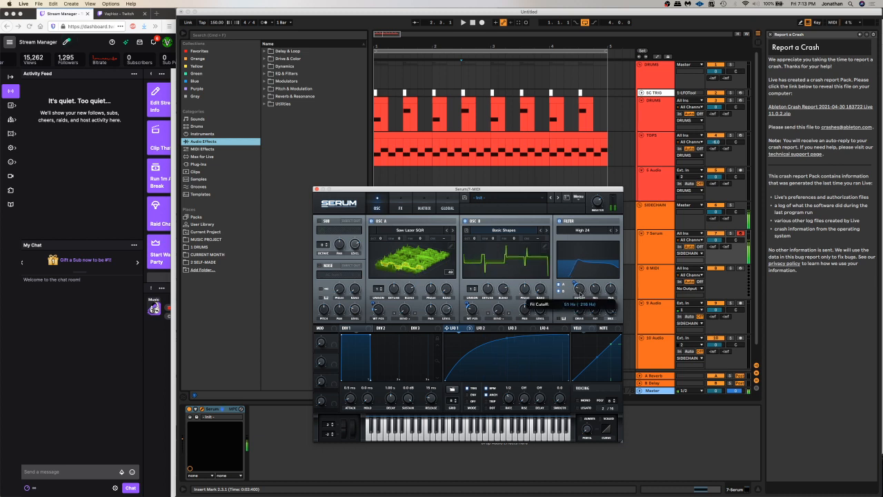
{"action": "left_click_drag", "start_coordinate": [575, 284], "coordinate": [579, 280]}
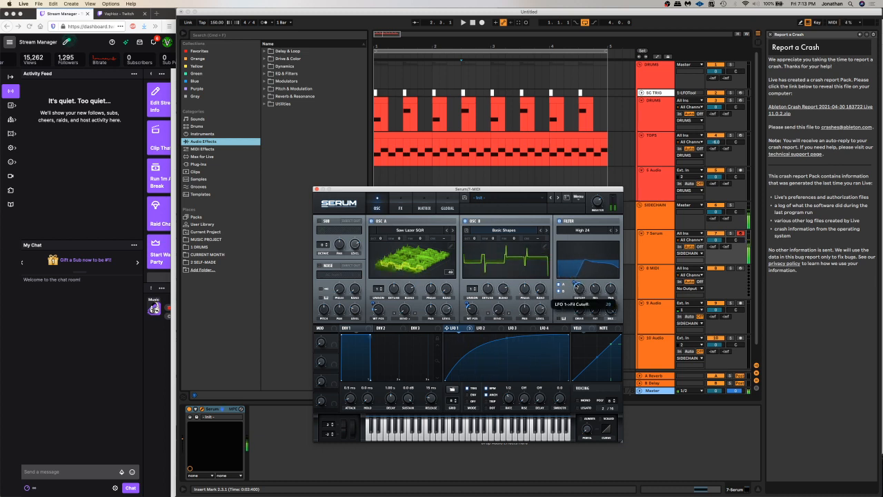
Enable the multiband Compressor and a Delay before it, using linked delay times with BPM sync off
{"action": "left_click", "coordinate": [400, 208]}
{"action": "left_click", "coordinate": [322, 284]}
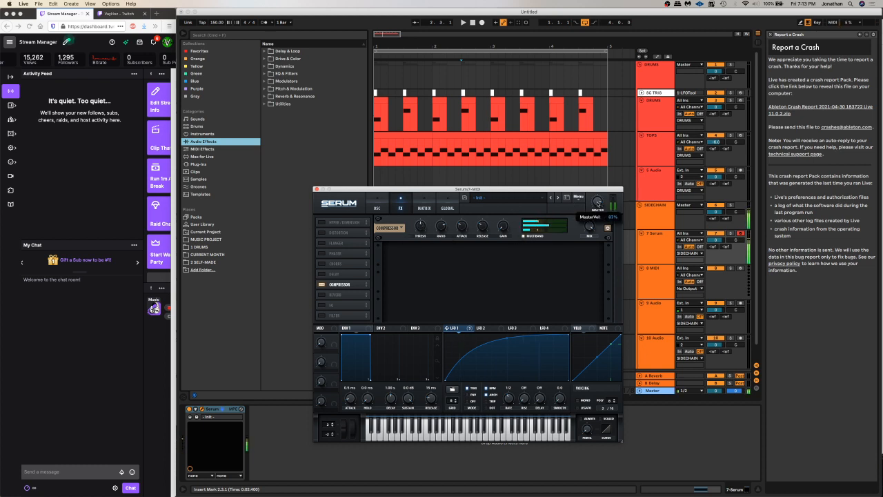
{"action": "left_click", "coordinate": [344, 275]}
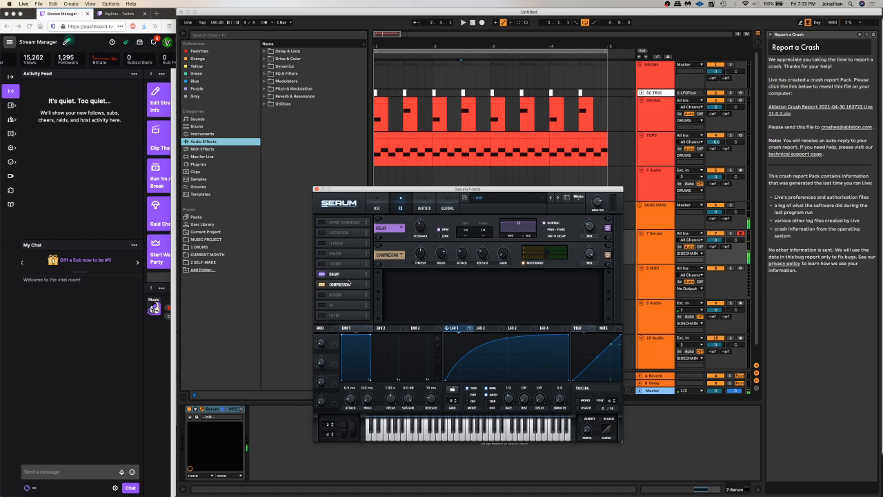
{"action": "left_click", "coordinate": [443, 230]}
{"action": "left_click_drag", "start_coordinate": [468, 232], "coordinate": [468, 225]}
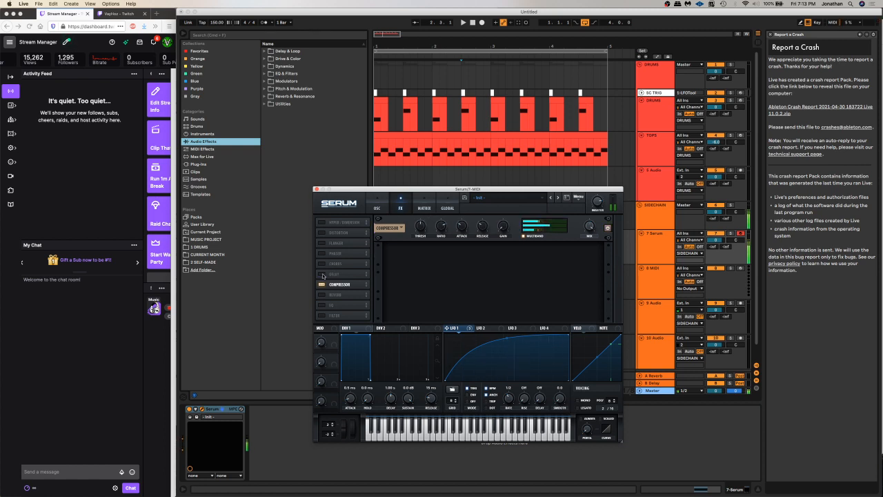
{"action": "left_click_drag", "start_coordinate": [469, 234], "coordinate": [470, 232]}
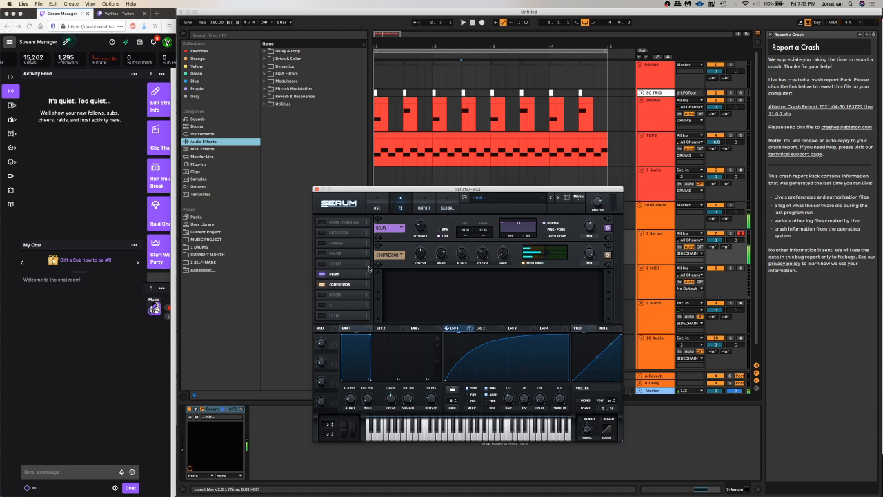
Place an EQ before the Delay, switch its two bands to cut shapes and modulate both band frequencies with LFO 1
{"action": "left_click_drag", "start_coordinate": [331, 305], "coordinate": [362, 265]}
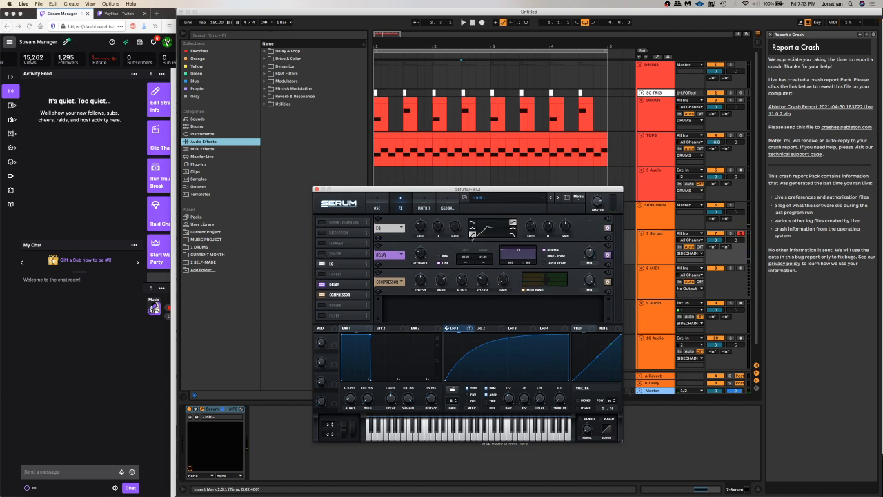
{"action": "left_click_drag", "start_coordinate": [458, 329], "coordinate": [415, 224]}
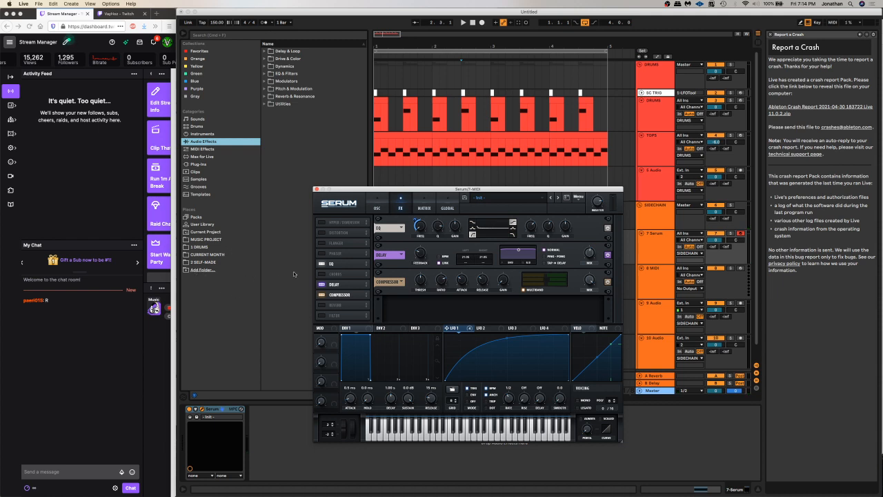
{"action": "left_click", "coordinate": [377, 207]}
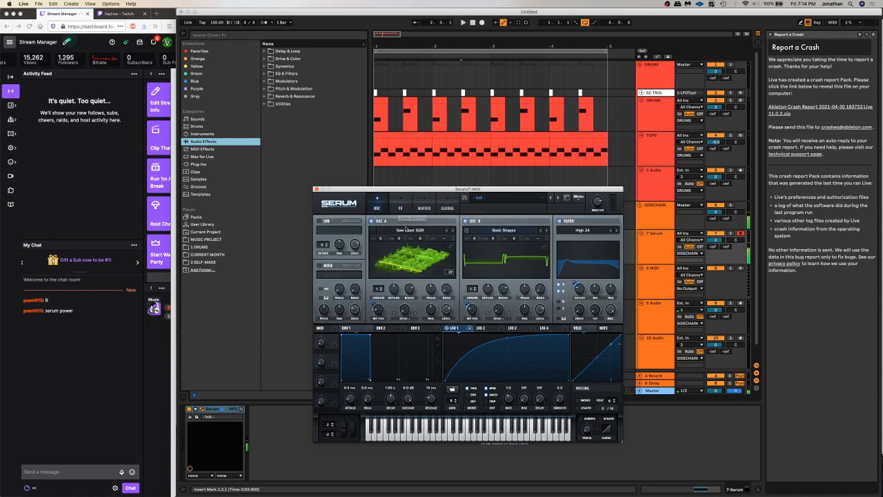
{"action": "left_click", "coordinate": [400, 207]}
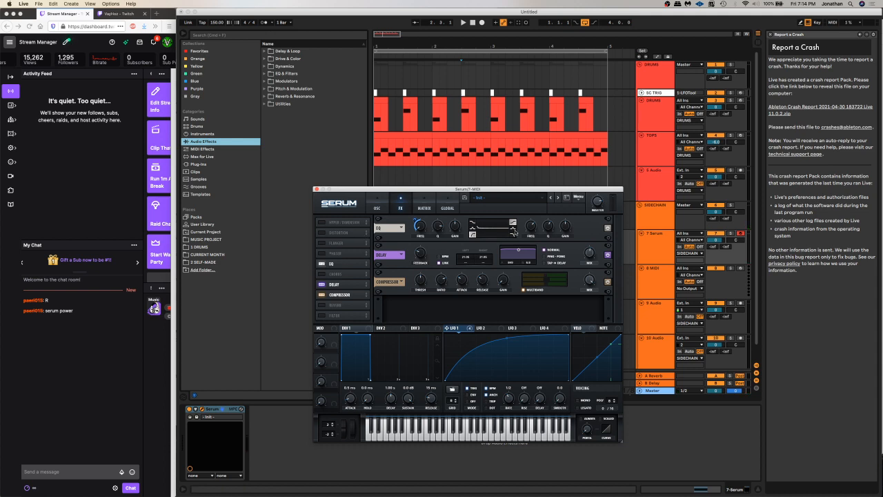
{"action": "left_click_drag", "start_coordinate": [447, 328], "coordinate": [532, 233]}
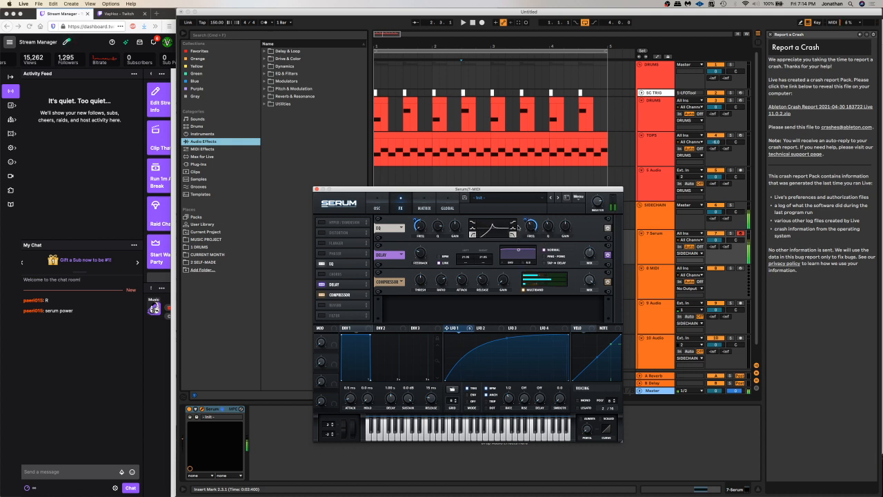
Insert a Reverb-type Filter effect between the Delay and Compressor, modulate its cutoff with LFO 1 and lower its mix
{"action": "mouse_move", "coordinate": [347, 315]}
{"action": "left_mouse_down"}
{"action": "mouse_move", "coordinate": [347, 292]}
{"action": "mouse_move", "coordinate": [348, 299]}
{"action": "left_mouse_up"}
{"action": "left_click", "coordinate": [431, 283]}
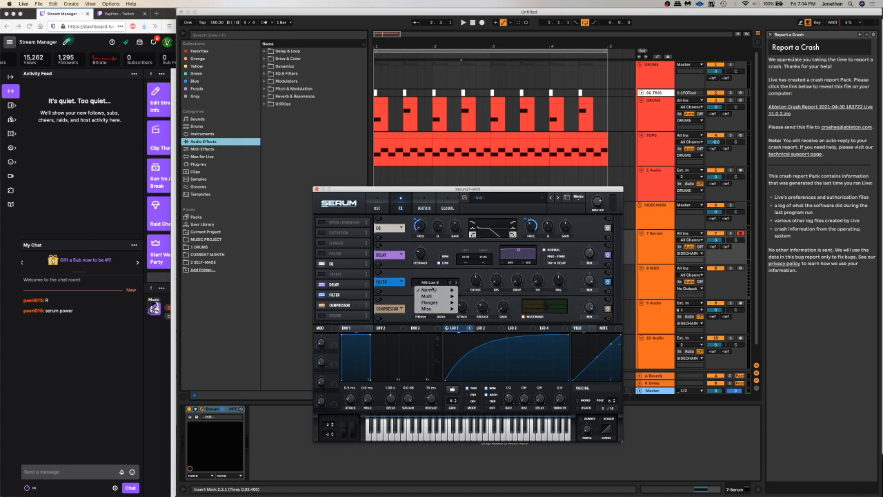
{"action": "mouse_move", "coordinate": [435, 308]}
{"action": "left_click", "coordinate": [474, 378]}
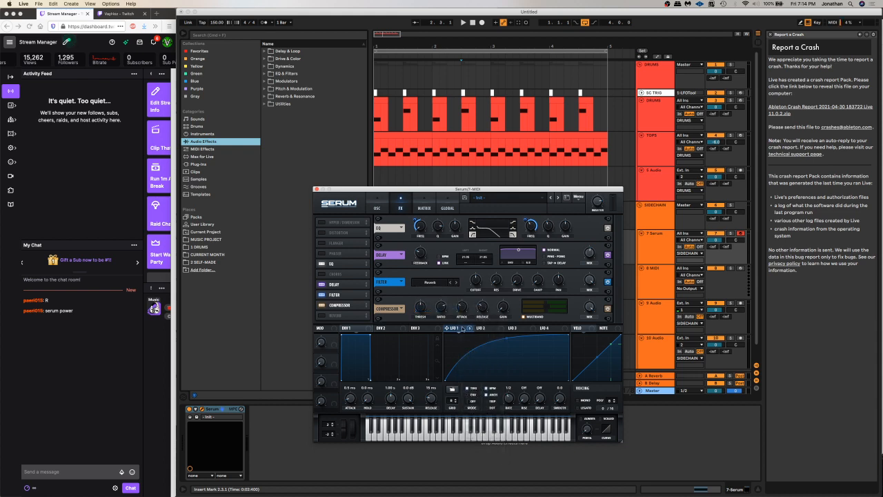
{"action": "left_click_drag", "start_coordinate": [462, 329], "coordinate": [457, 302]}
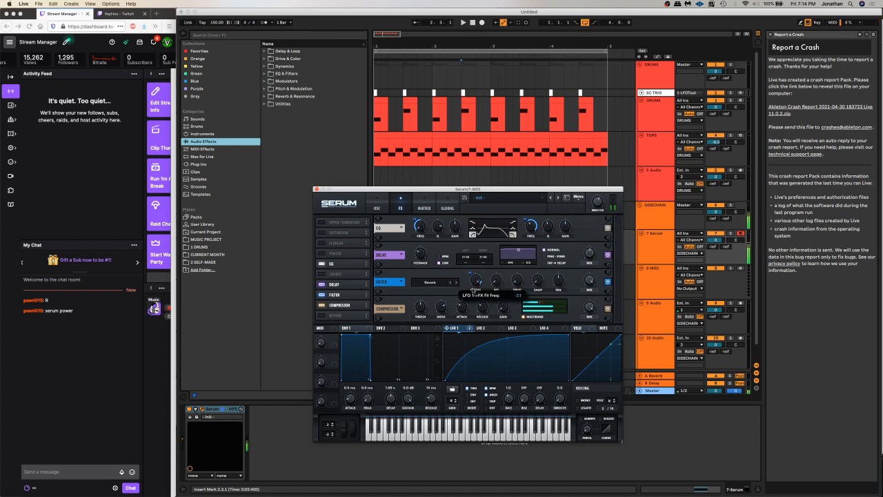
{"action": "left_click_drag", "start_coordinate": [476, 280], "coordinate": [475, 292]}
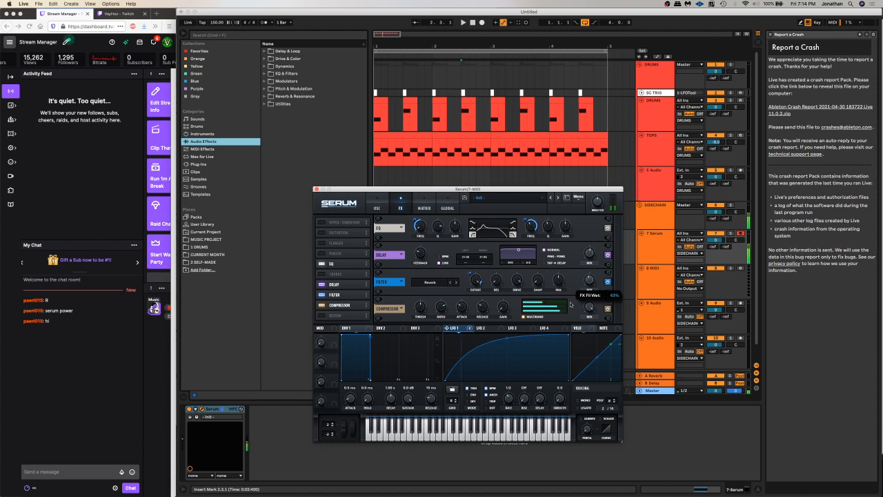
Turn off the oscillator filter and oscillator B
{"action": "left_click", "coordinate": [376, 207]}
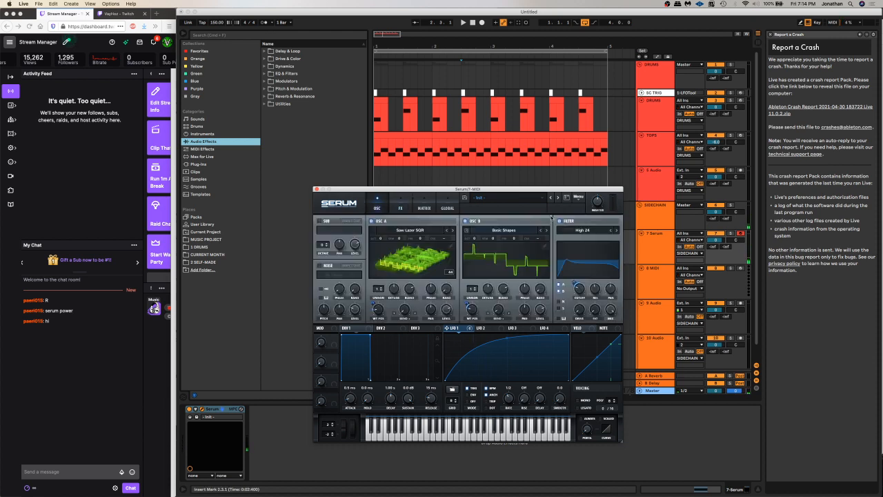
{"action": "left_click", "coordinate": [560, 221]}
{"action": "left_click", "coordinate": [480, 221]}
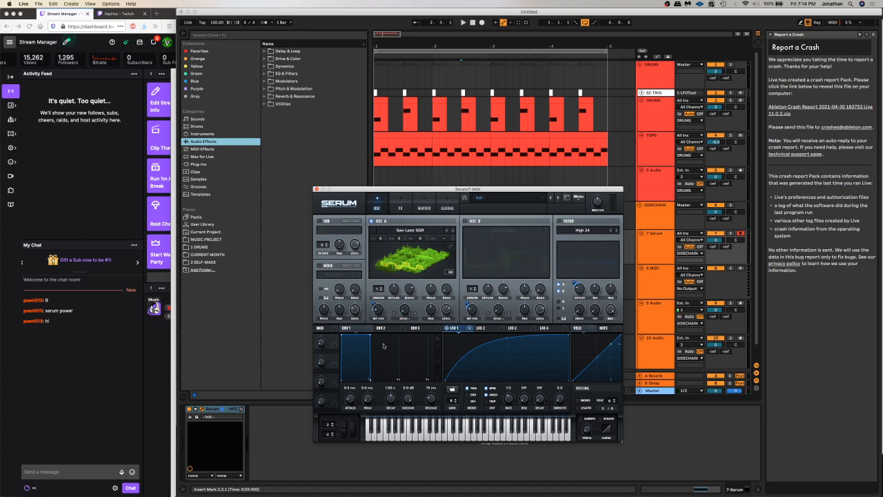
Set oscillator A's warp mode to FM (from B) and modulate the warp amount with LFO 1
{"action": "left_click", "coordinate": [404, 318]}
{"action": "left_click", "coordinate": [414, 437]}
{"action": "left_click_drag", "start_coordinate": [453, 328], "coordinate": [400, 307]}
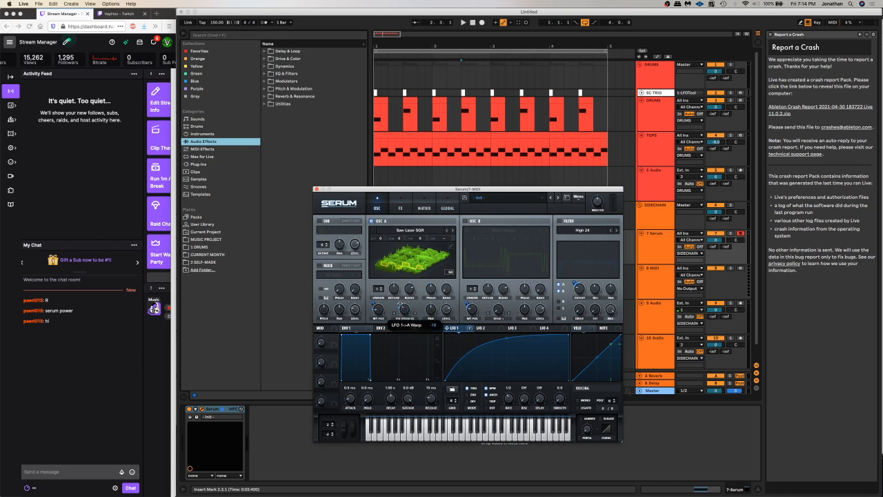
Enable oscillator B, raise its octave to +2 and set oscillator A's warp amount to about 35%
{"action": "left_click", "coordinate": [465, 221]}
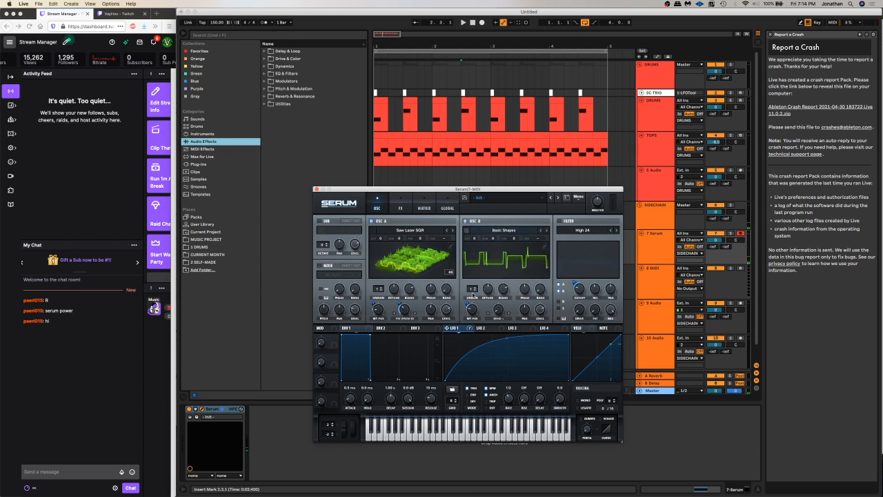
{"action": "left_click_drag", "start_coordinate": [474, 239], "coordinate": [475, 230]}
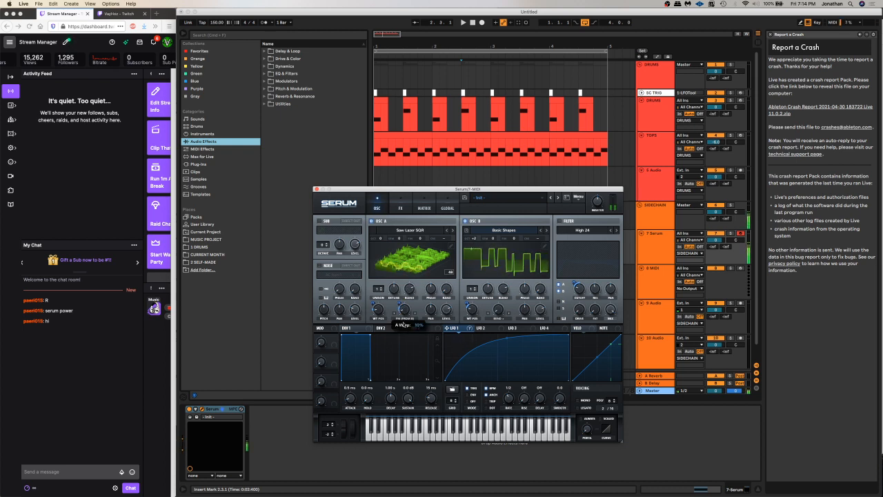
{"action": "left_click_drag", "start_coordinate": [408, 308], "coordinate": [409, 313]}
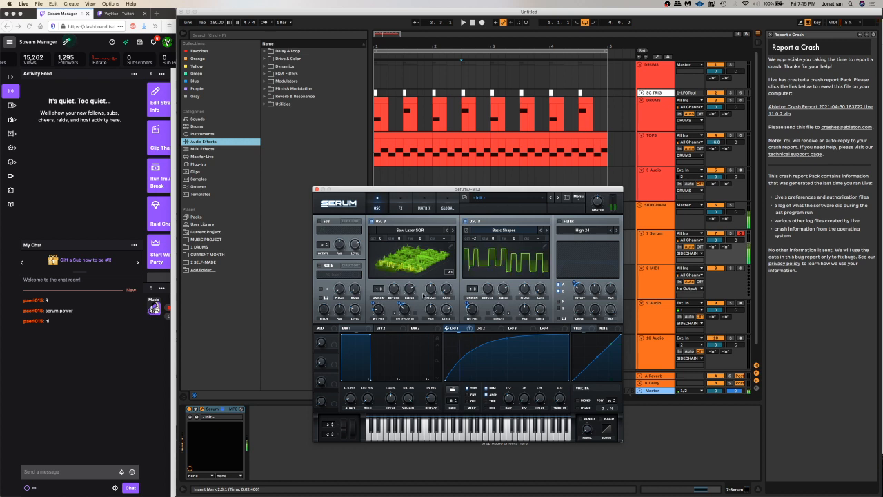
{"action": "mouse_move", "coordinate": [404, 311]}
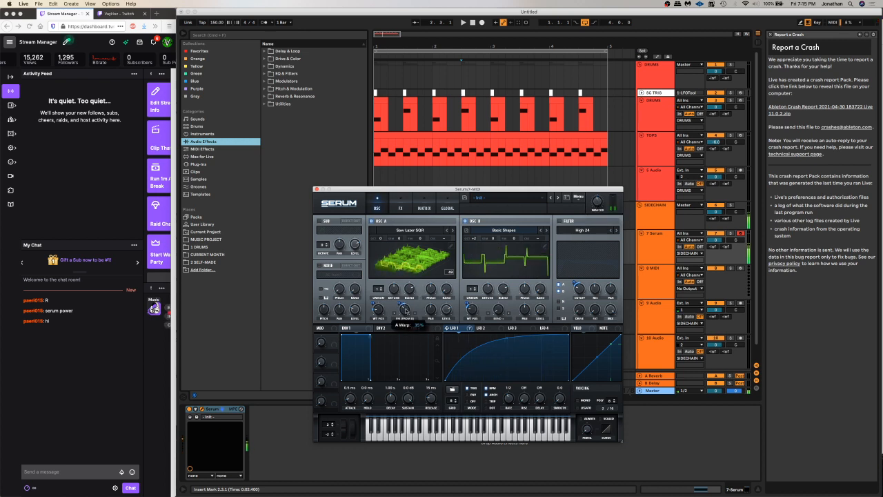
{"action": "left_click", "coordinate": [134, 408]}
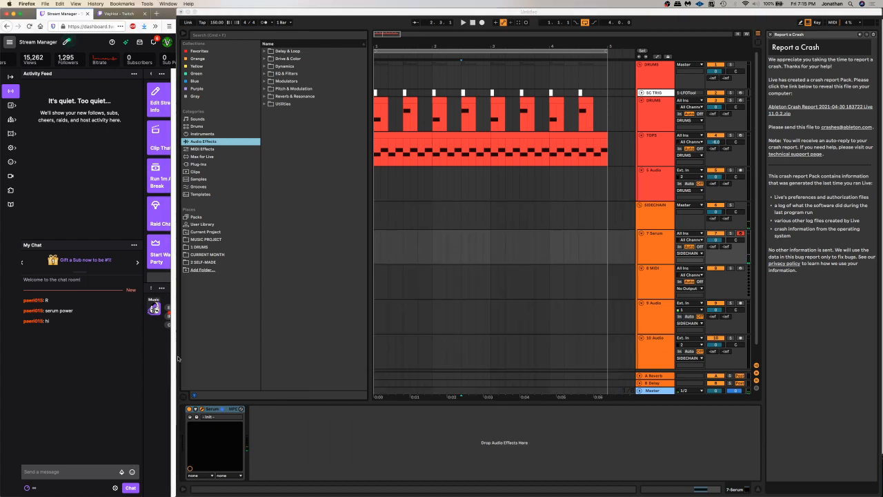
{"action": "left_click_drag", "start_coordinate": [180, 359], "coordinate": [310, 341]}
{"action": "left_click_drag", "start_coordinate": [378, 337], "coordinate": [184, 331]}
{"action": "left_click", "coordinate": [201, 408]}
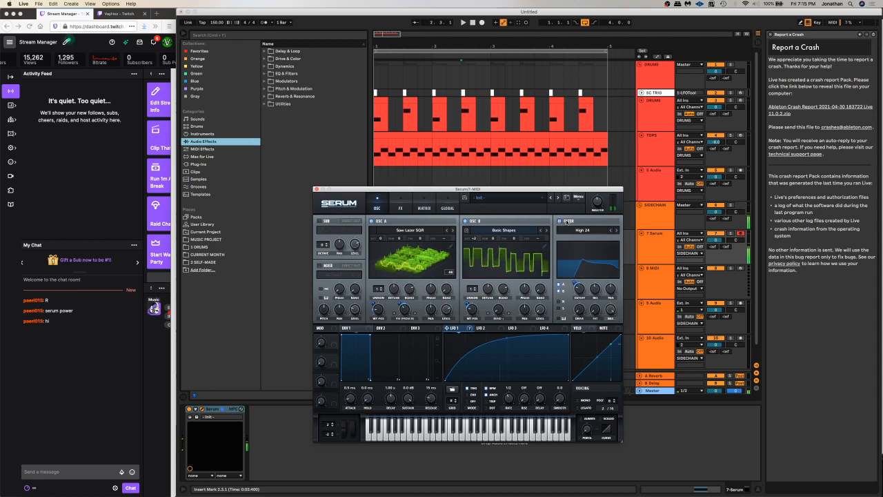
Try the High 24 filter with a different cutoff, turn it off, and toggle oscillator B off and on to compare the sound
{"action": "mouse_move", "coordinate": [581, 297]}
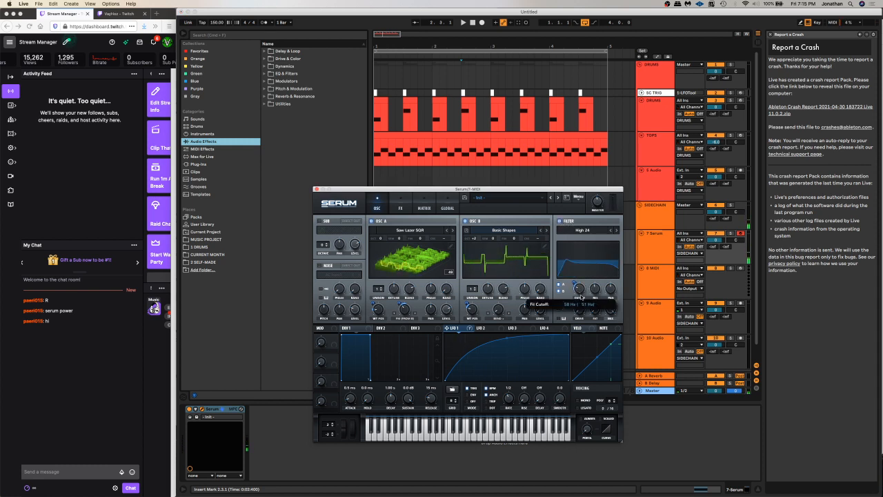
{"action": "mouse_move", "coordinate": [580, 295]}
{"action": "left_mouse_down"}
{"action": "mouse_move", "coordinate": [586, 287]}
{"action": "mouse_move", "coordinate": [583, 294]}
{"action": "left_mouse_up"}
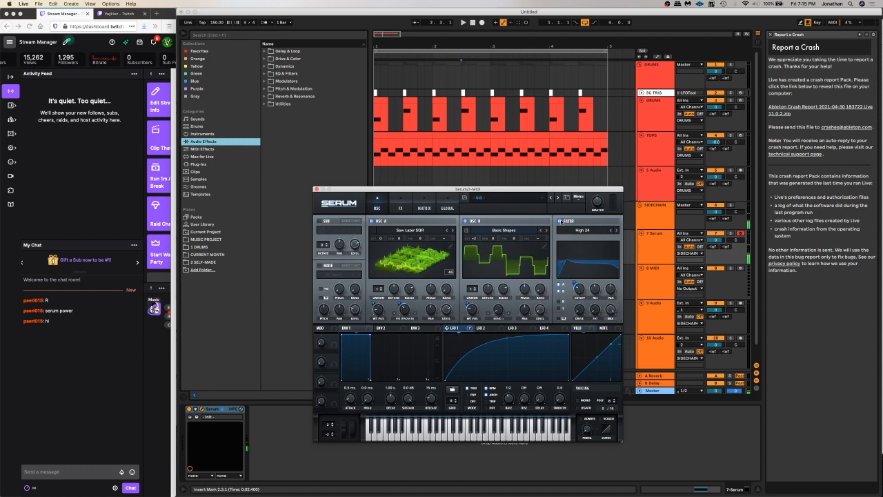
{"action": "left_click", "coordinate": [560, 221]}
{"action": "left_click", "coordinate": [470, 221]}
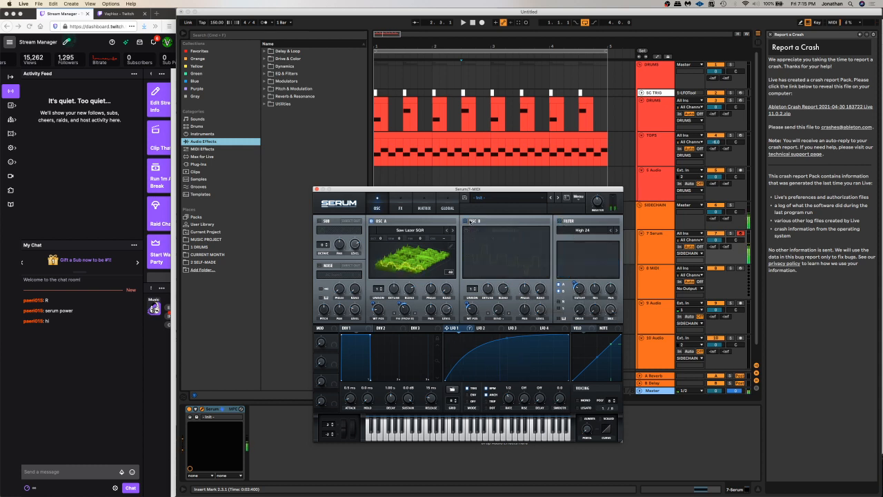
{"action": "left_click", "coordinate": [470, 221]}
{"action": "left_click_drag", "start_coordinate": [476, 243], "coordinate": [475, 238]}
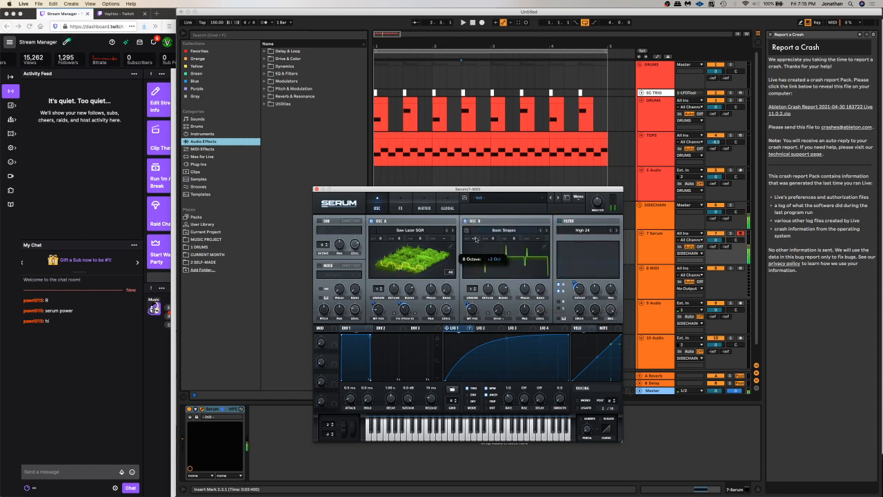
Try the Hyper/Dimension effect, switch to the Distortion effect with the Tube type instead, and raise its drive
{"action": "left_click", "coordinate": [401, 208]}
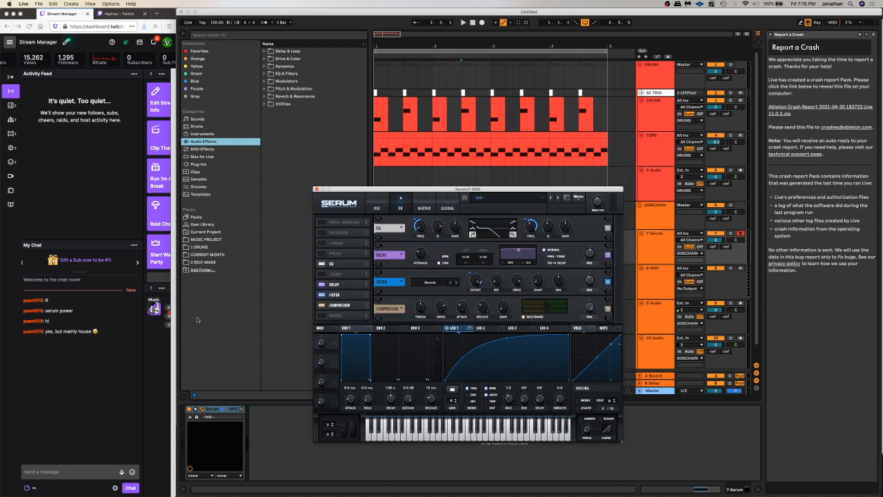
{"action": "left_click", "coordinate": [320, 222]}
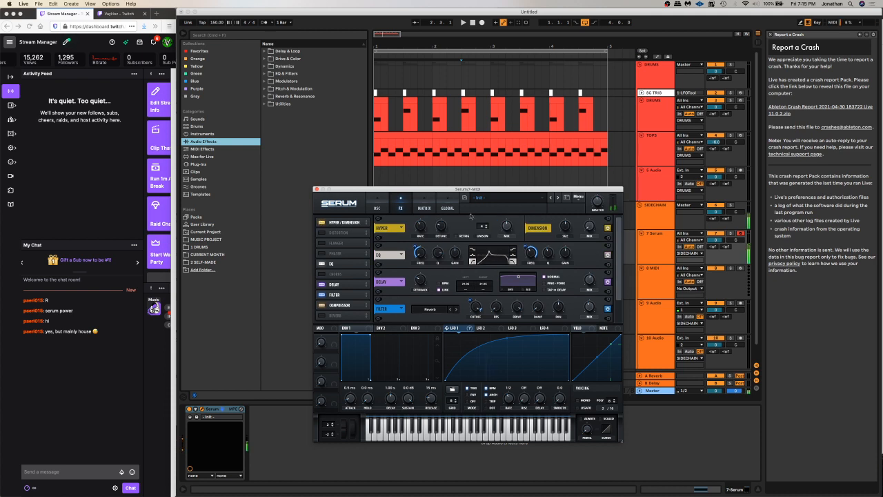
{"action": "left_click", "coordinate": [317, 224]}
{"action": "left_click", "coordinate": [321, 232]}
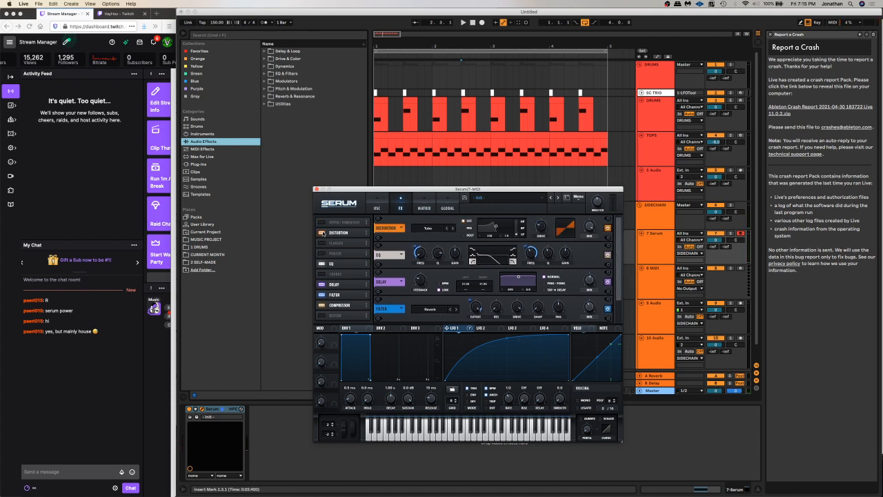
{"action": "left_click_drag", "start_coordinate": [541, 228], "coordinate": [546, 210]}
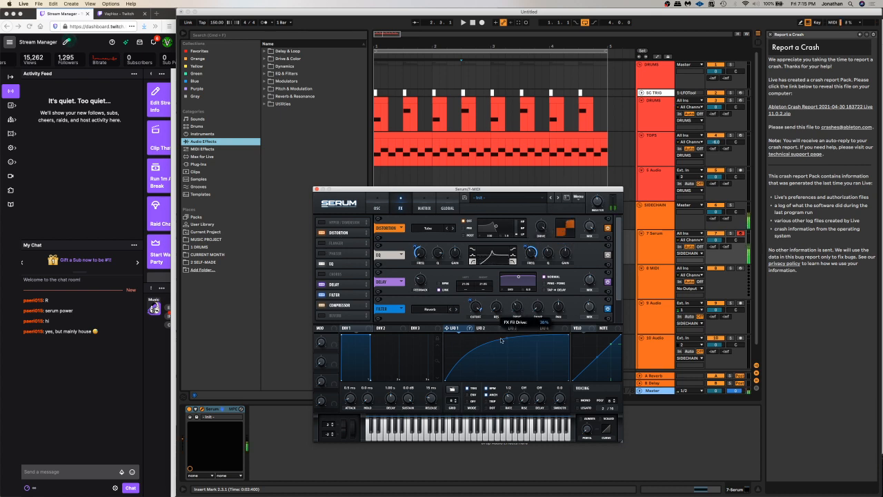
Compare the sound with Distortion off and on, move it between Filter and Compressor, and lower its drive
{"action": "left_click", "coordinate": [321, 233]}
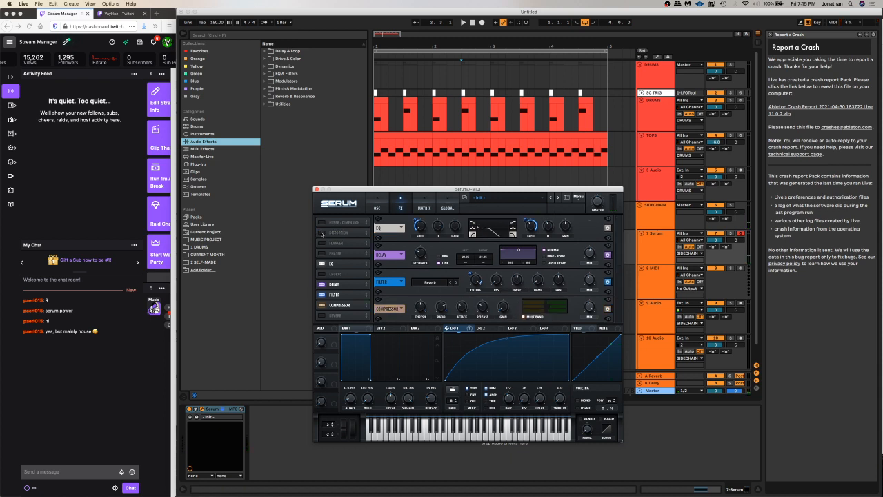
{"action": "left_click", "coordinate": [321, 233]}
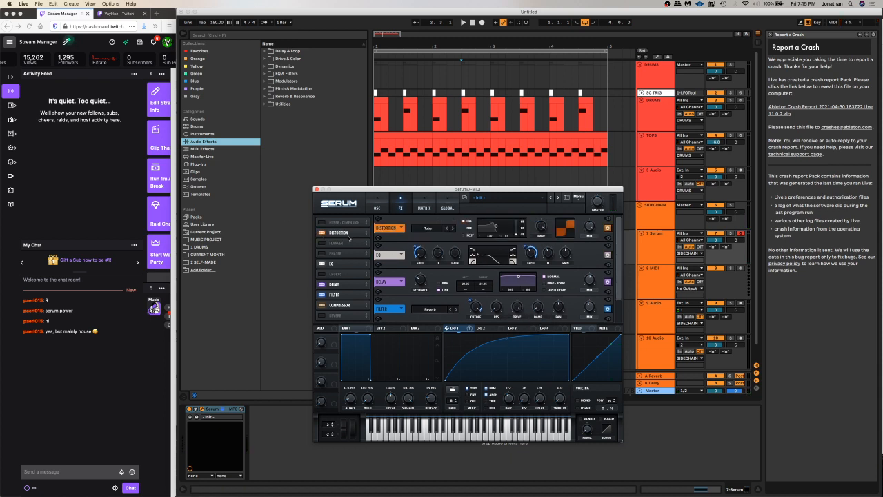
{"action": "left_click", "coordinate": [321, 233]}
{"action": "left_click", "coordinate": [322, 233]}
{"action": "left_click_drag", "start_coordinate": [336, 234], "coordinate": [338, 295]}
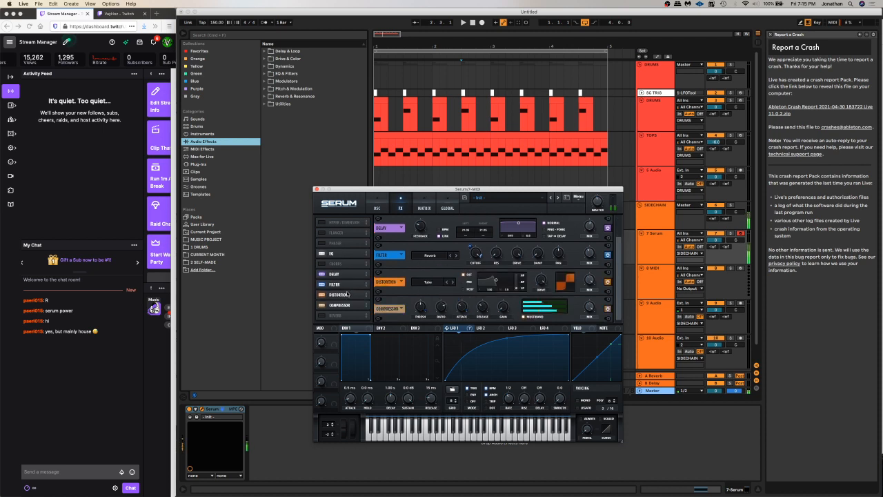
{"action": "left_click_drag", "start_coordinate": [538, 281], "coordinate": [535, 291]}
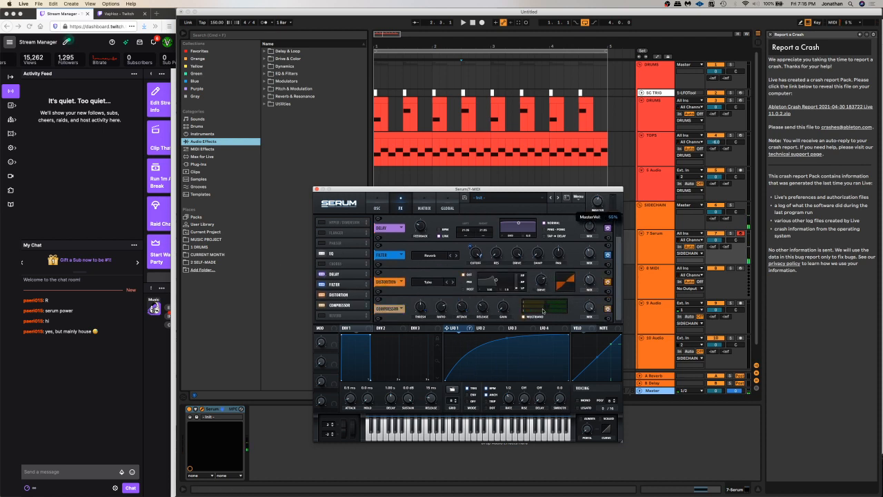
Adjust LFO 1's rate and move the Filter effect ahead of the Delay in the effects chain
{"action": "left_click_drag", "start_coordinate": [509, 397], "coordinate": [509, 392]}
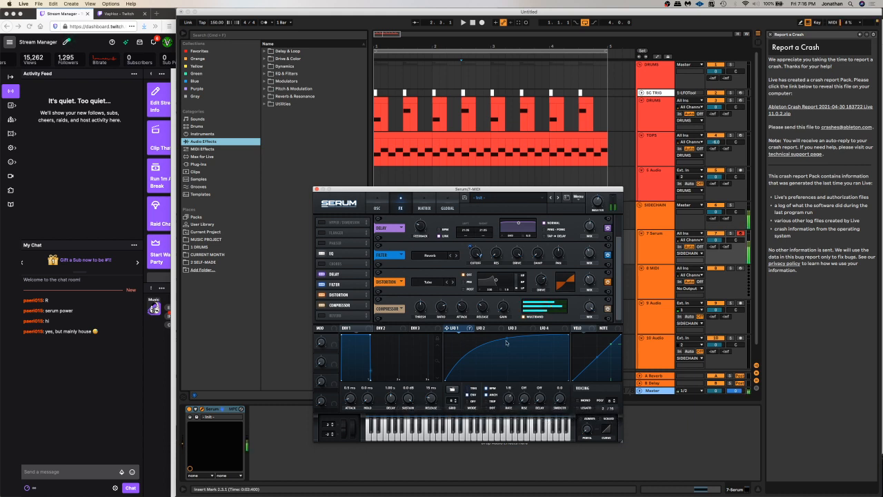
{"action": "left_click", "coordinate": [322, 283]}
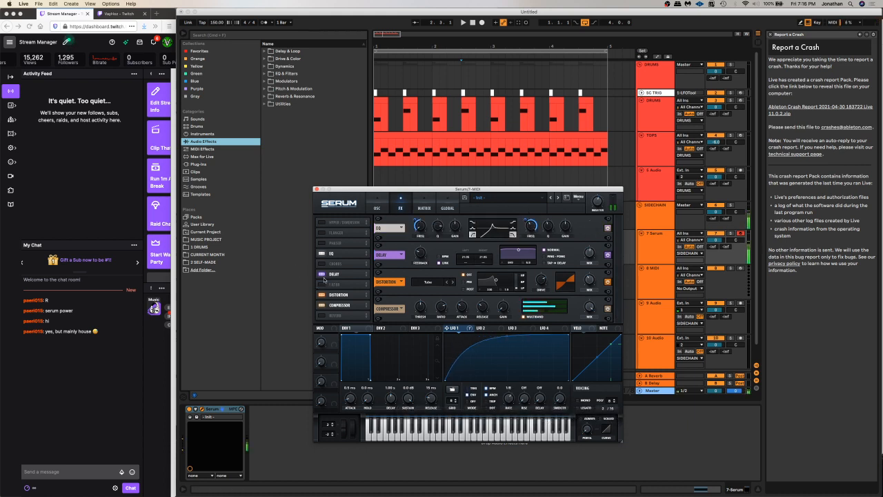
{"action": "left_click", "coordinate": [322, 284]}
{"action": "left_click_drag", "start_coordinate": [334, 285], "coordinate": [342, 266]}
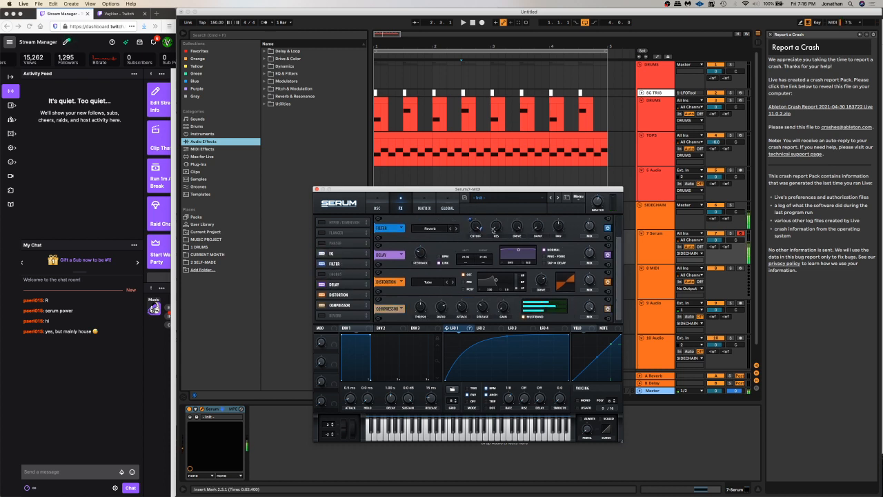
Set the Filter effect's cutoff to about 77 Hz and lower its resonance
{"action": "left_click_drag", "start_coordinate": [473, 227], "coordinate": [449, 260]}
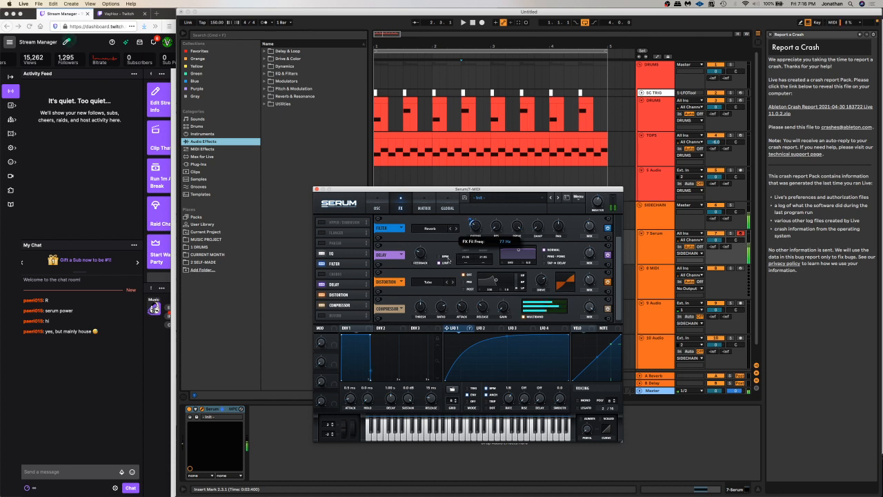
{"action": "left_click_drag", "start_coordinate": [496, 226], "coordinate": [474, 252]}
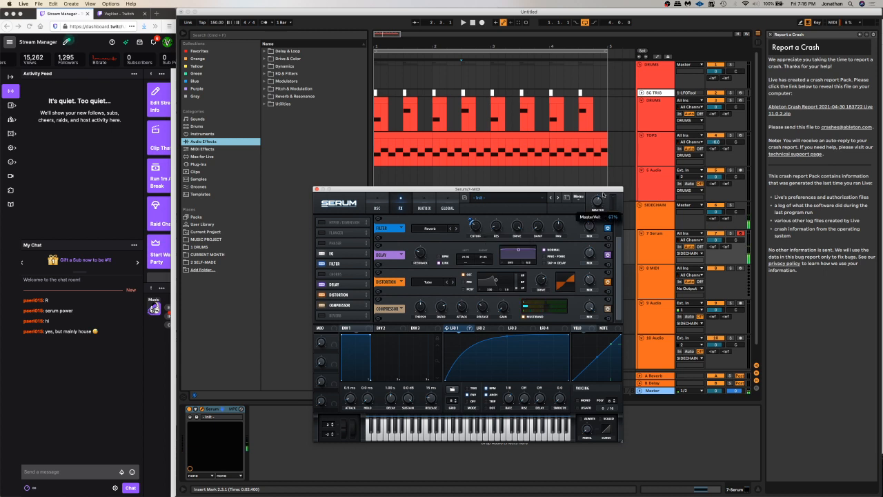
Play the arrangement from the start of the drum clips to check the bass sound and drums
{"action": "key", "text": "space"}
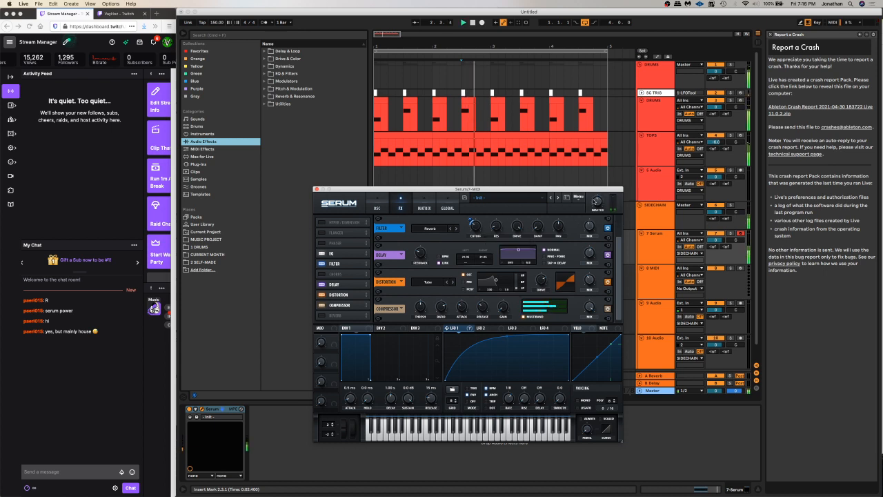
{"action": "key", "text": "space"}
{"action": "left_click", "coordinate": [381, 97]}
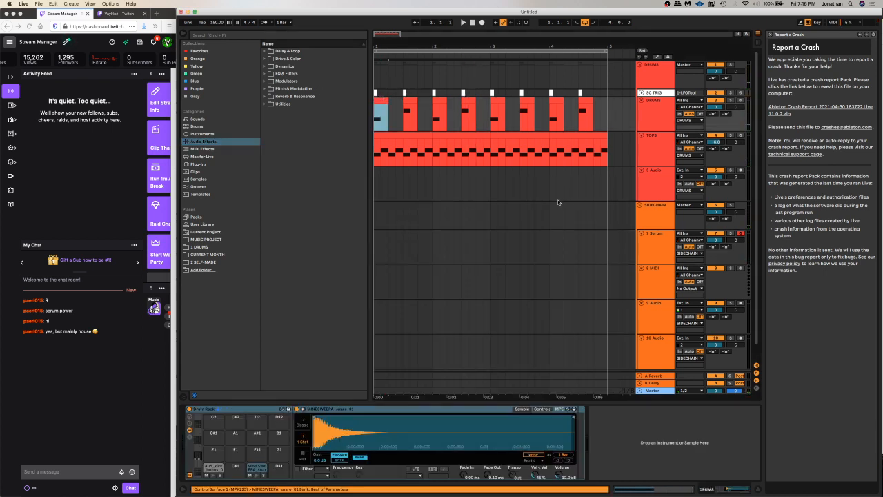
{"action": "left_click_drag", "start_coordinate": [595, 77], "coordinate": [350, 104]}
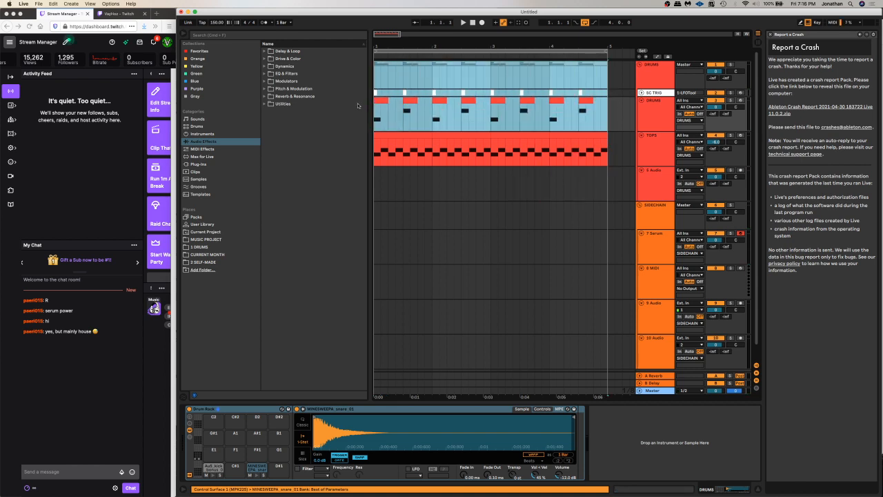
{"action": "key", "text": "space"}
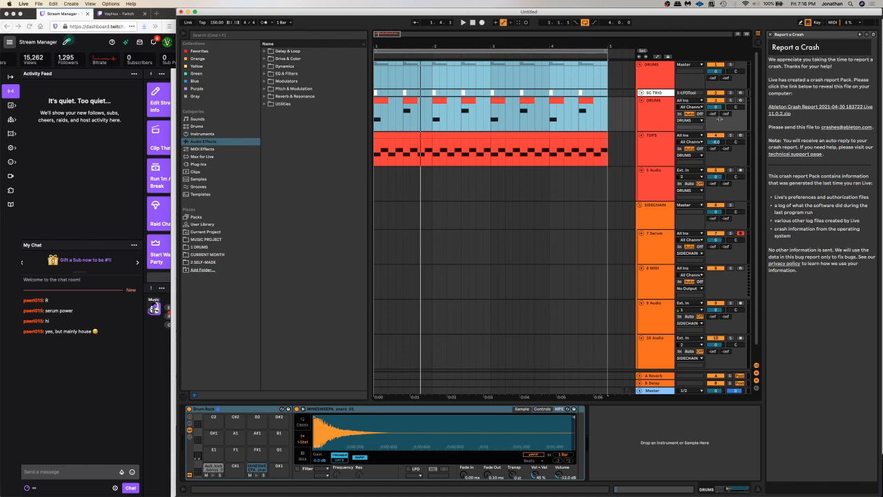
Replace the Drum Rack's C1 kick with V_RIOT_MDSTP_kick_acoustic_clean from the 1 BEST kicks folder and play the drums
{"action": "left_click", "coordinate": [208, 254]}
{"action": "left_click", "coordinate": [228, 246]}
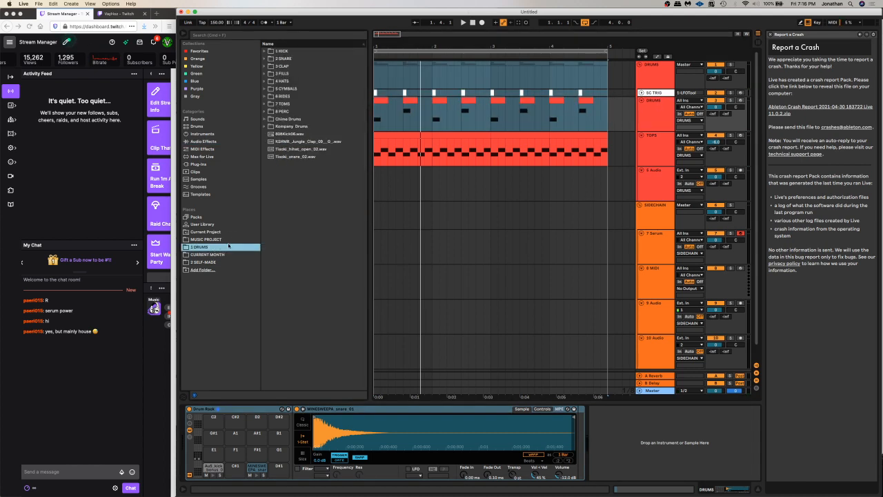
{"action": "left_click", "coordinate": [265, 52]}
{"action": "left_click", "coordinate": [269, 59]}
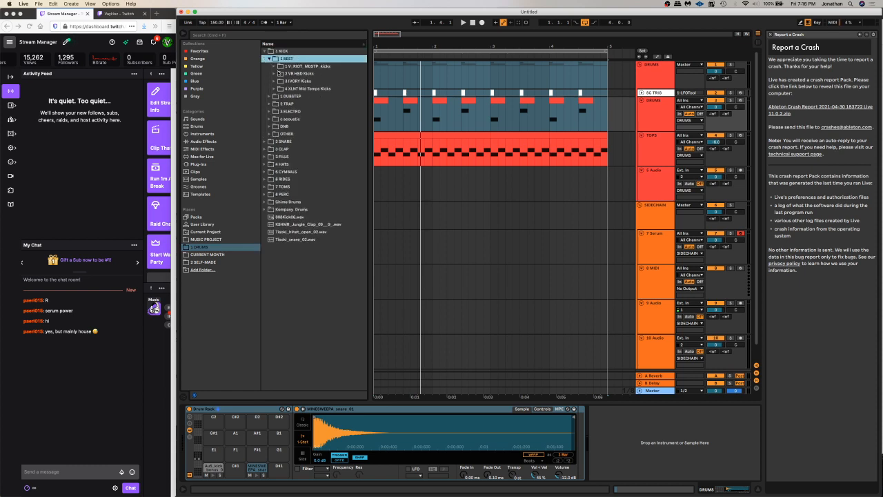
{"action": "left_click", "coordinate": [273, 67]}
{"action": "left_click_drag", "start_coordinate": [307, 73], "coordinate": [215, 460]}
{"action": "key", "text": "space"}
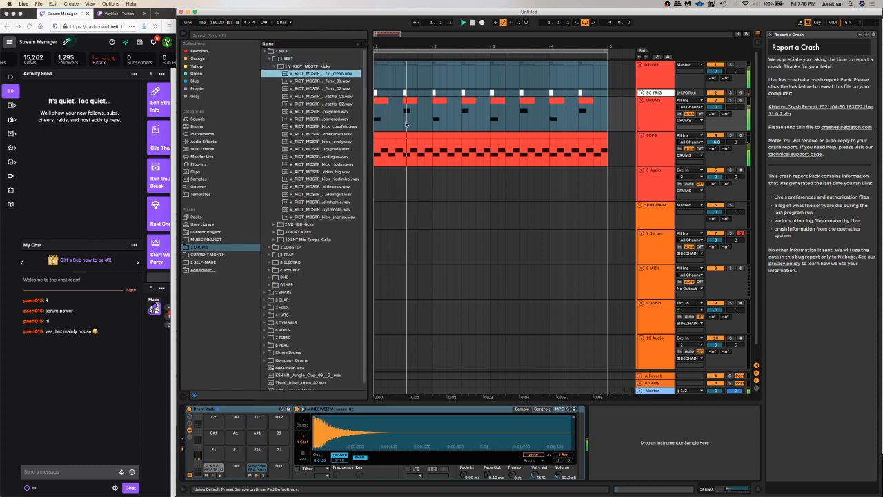
{"action": "left_click", "coordinate": [379, 100]}
{"action": "key", "text": "space"}
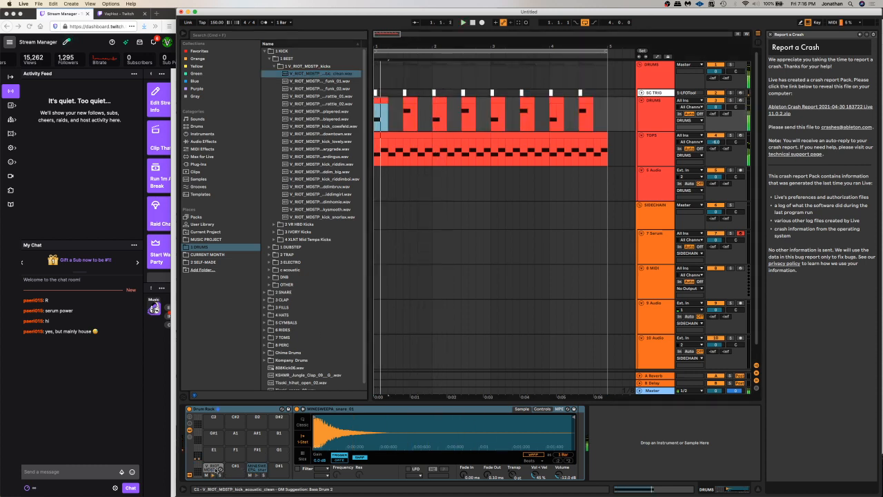
Audition other V_RIOT_MDSTP kicks and load V_RIOT_MDSTP_kick_almosttamblayered onto the C1 pad
{"action": "left_click", "coordinate": [321, 96]}
{"action": "key", "text": "Down"}
{"action": "left_click", "coordinate": [325, 119]}
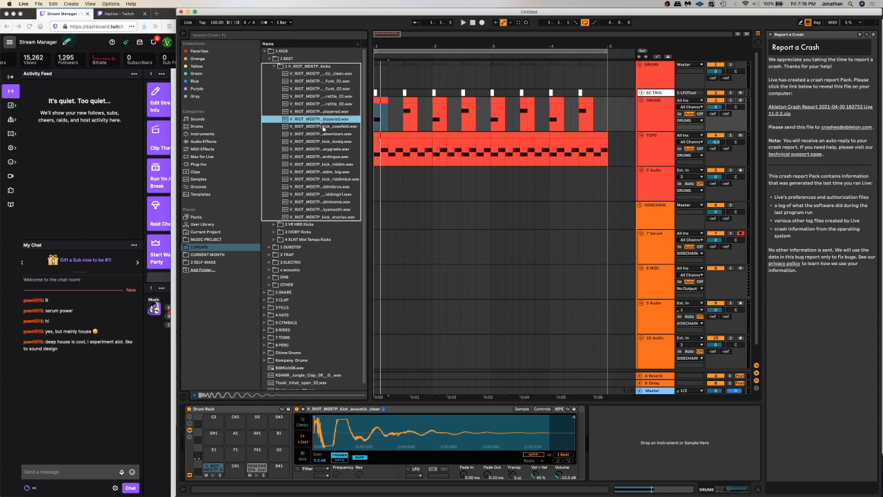
{"action": "left_click_drag", "start_coordinate": [322, 127], "coordinate": [219, 468]}
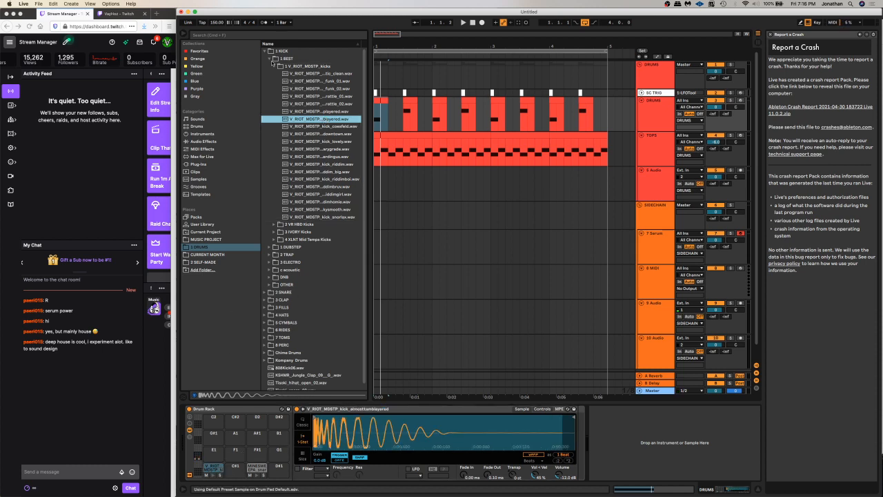
Close the kick folders and audition HALF_EMPTY_snare_heavy_08, HALF_EMPTY_snare_heavy_09 and GET_sneak_snare_05 in the 1 DUBSTEP snare folder
{"action": "left_click", "coordinate": [271, 59]}
{"action": "left_click", "coordinate": [270, 66]}
{"action": "left_click", "coordinate": [266, 51]}
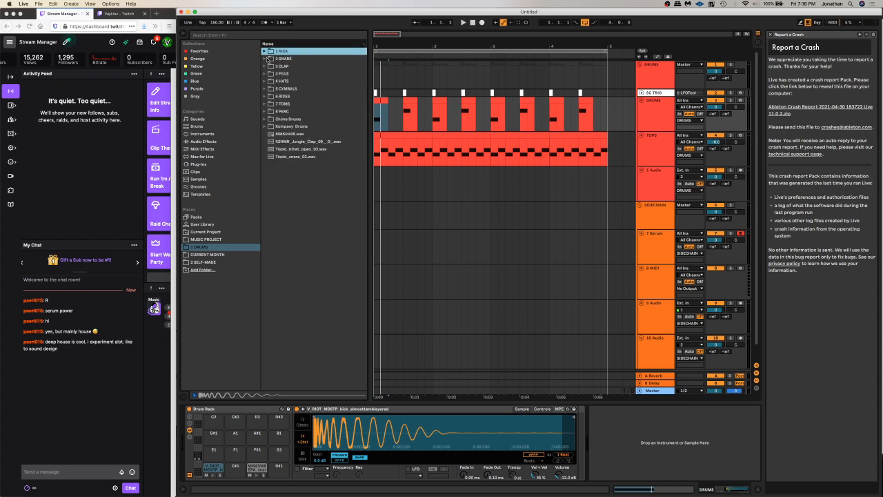
{"action": "left_click", "coordinate": [267, 59]}
{"action": "left_click", "coordinate": [269, 74]}
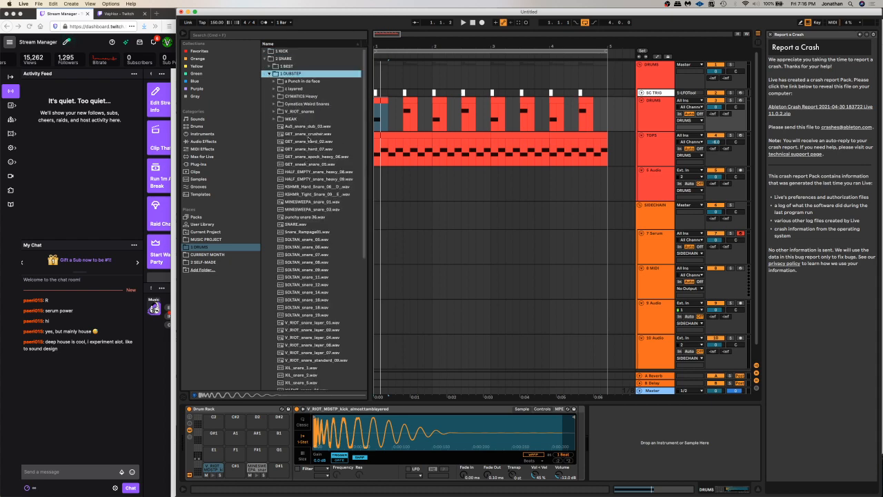
{"action": "left_click", "coordinate": [311, 171]}
{"action": "left_click", "coordinate": [312, 178]}
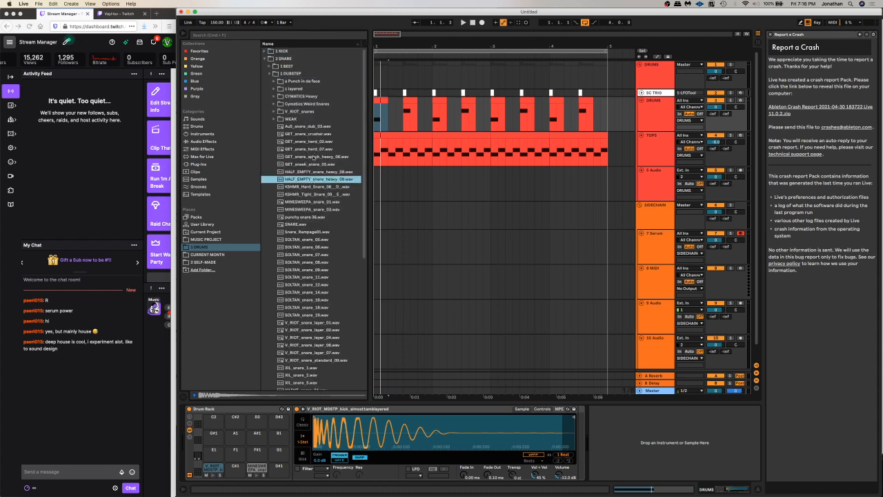
{"action": "left_click", "coordinate": [313, 164]}
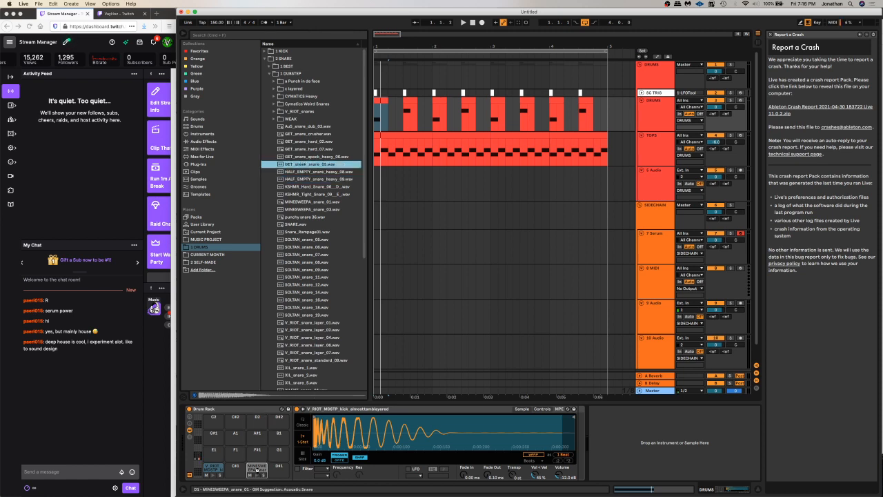
Return to Serum on track 7 and adjust the Filter effect's cutoff
{"action": "left_click", "coordinate": [628, 251]}
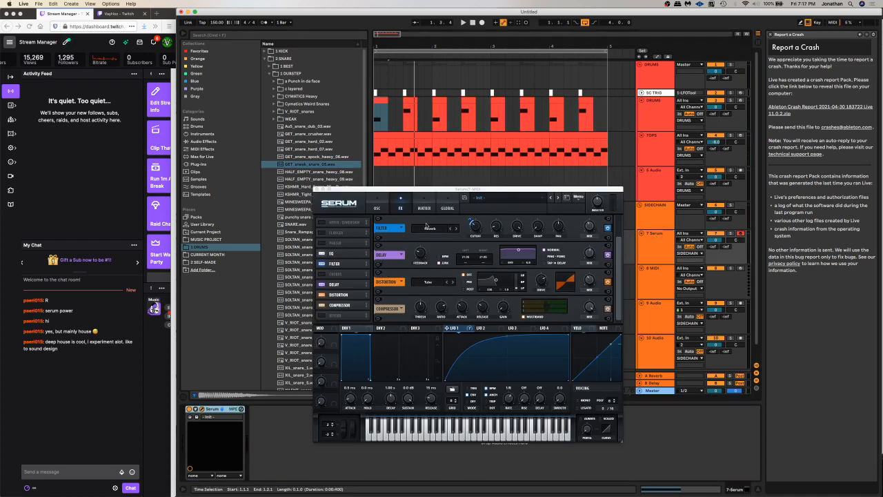
{"action": "left_click", "coordinate": [472, 228]}
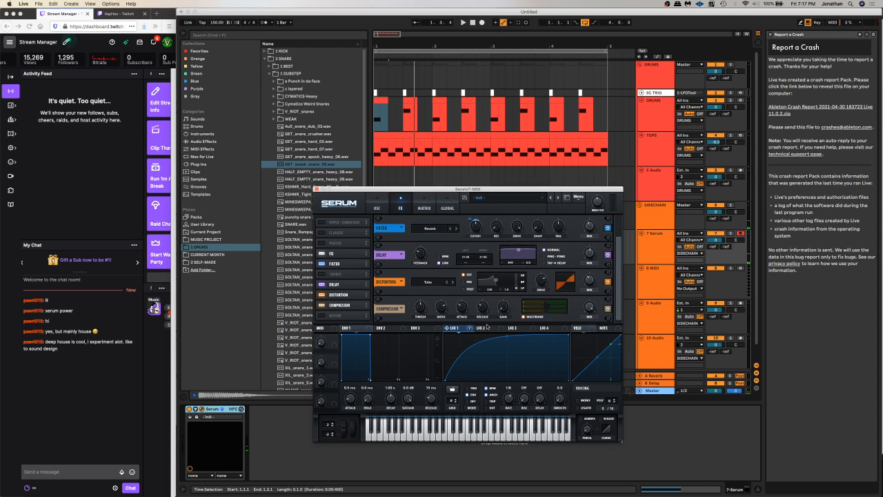
Replace the existing modulation on the Filter effect's cutoff with LFO 2, and lower Oscillator B's octave
{"action": "right_click", "coordinate": [477, 225]}
{"action": "left_click", "coordinate": [488, 250]}
{"action": "left_click_drag", "start_coordinate": [482, 327], "coordinate": [476, 228]}
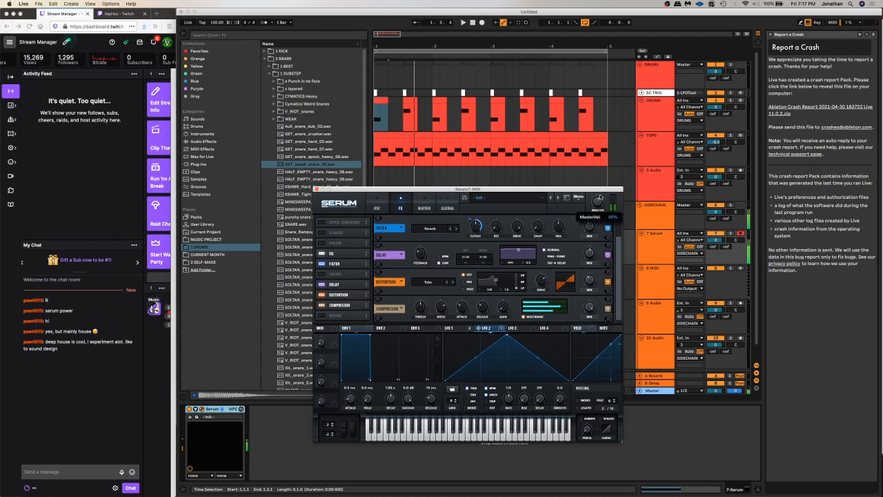
{"action": "left_click", "coordinate": [376, 206]}
{"action": "left_click_drag", "start_coordinate": [474, 239], "coordinate": [475, 243]}
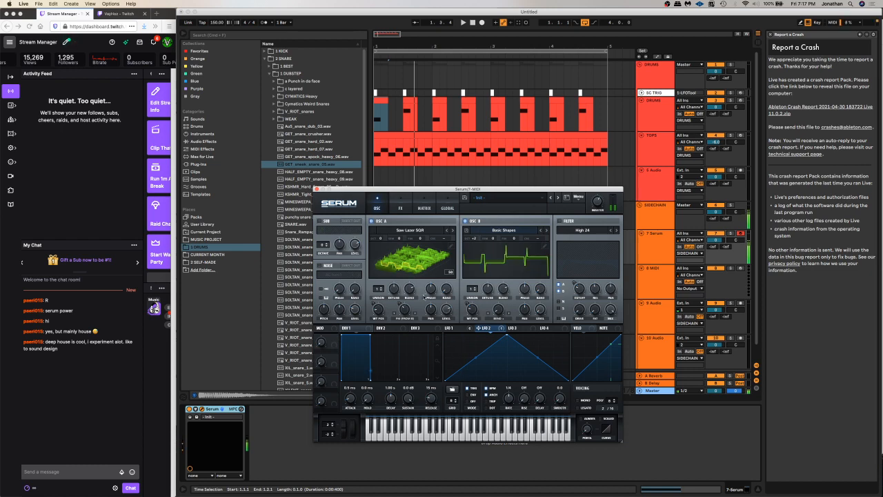
Remove LFO 1 from the Filter effect's cutoff and modulate the cutoff with LFO 2 instead
{"action": "left_click", "coordinate": [402, 206]}
{"action": "left_click", "coordinate": [453, 328]}
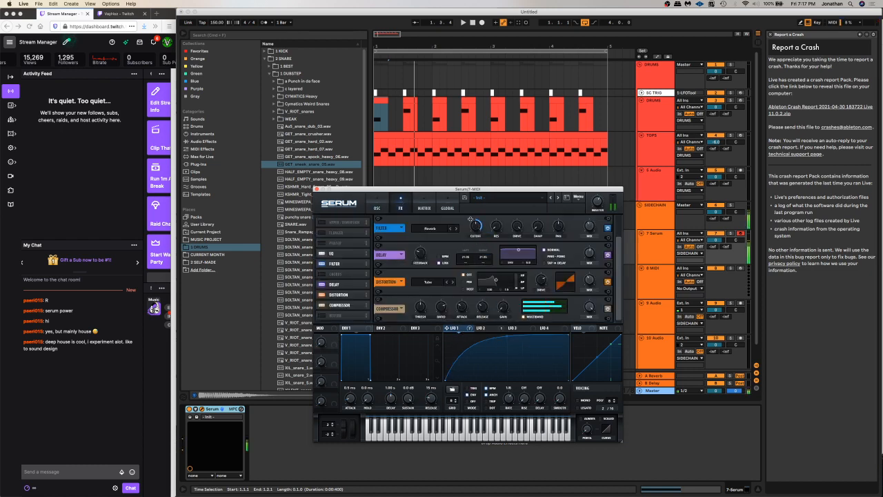
{"action": "left_click_drag", "start_coordinate": [471, 219], "coordinate": [476, 226]}
{"action": "right_click", "coordinate": [475, 227]}
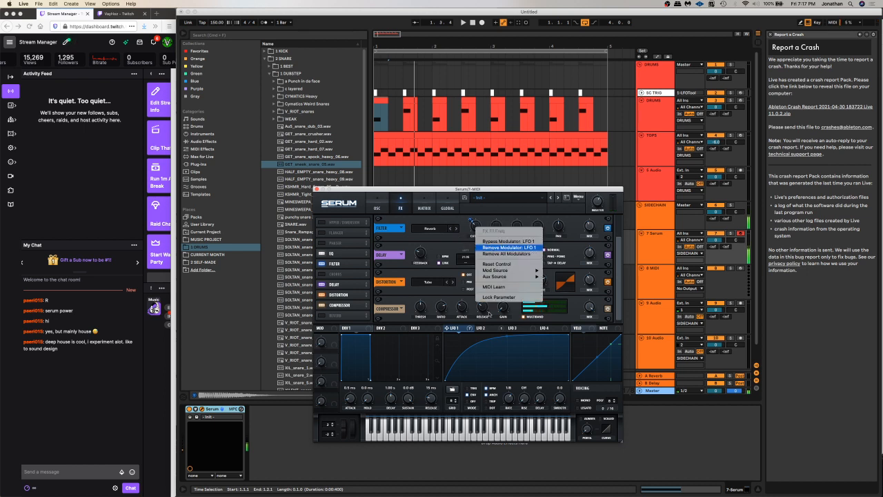
{"action": "left_click", "coordinate": [489, 313]}
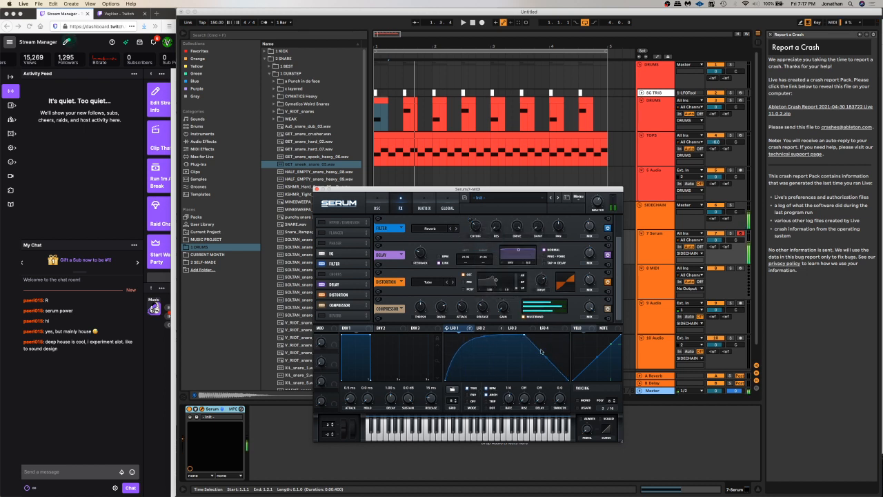
{"action": "left_click", "coordinate": [483, 327]}
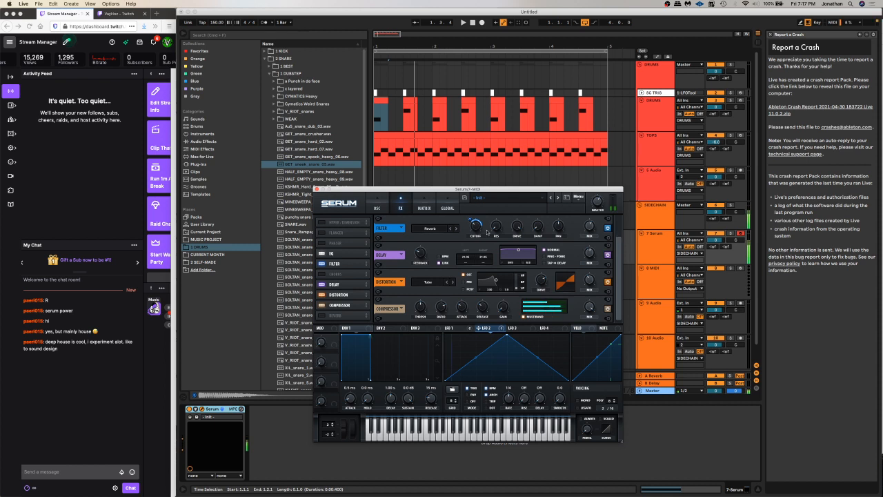
{"action": "left_click_drag", "start_coordinate": [478, 327], "coordinate": [460, 234]}
{"action": "mouse_move", "coordinate": [471, 229]}
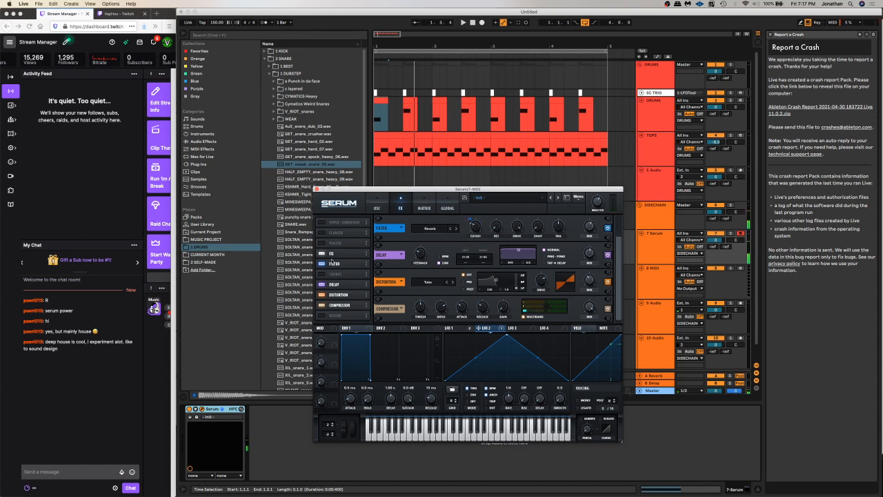
Move the EQ after the Filter in the effects chain and modulate both EQ frequencies with LFO 1
{"action": "left_click", "coordinate": [344, 254]}
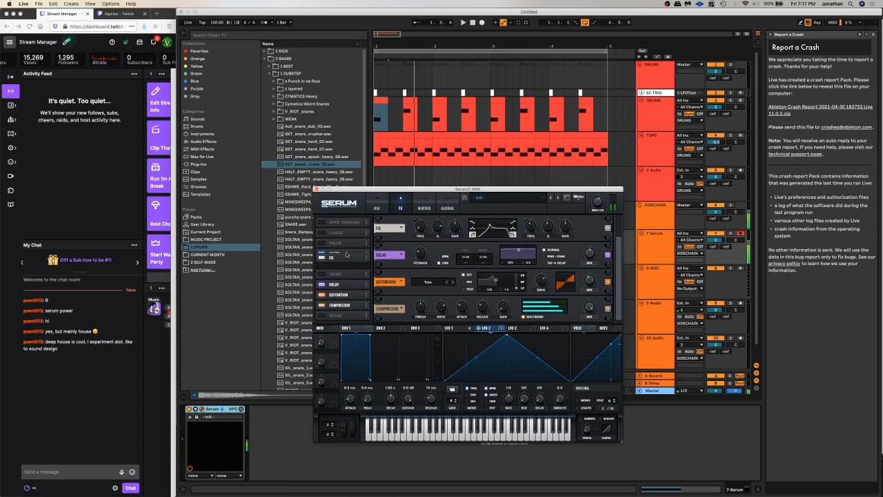
{"action": "left_click_drag", "start_coordinate": [346, 254], "coordinate": [345, 263]}
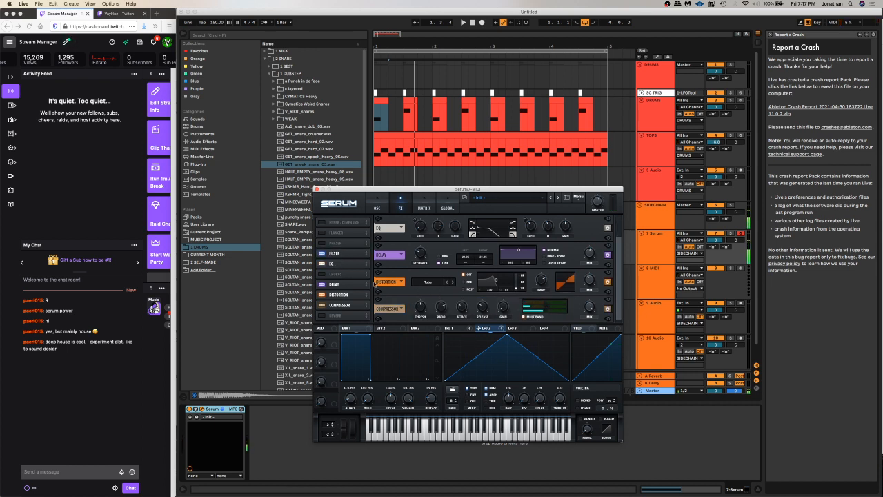
{"action": "left_click", "coordinate": [455, 329]}
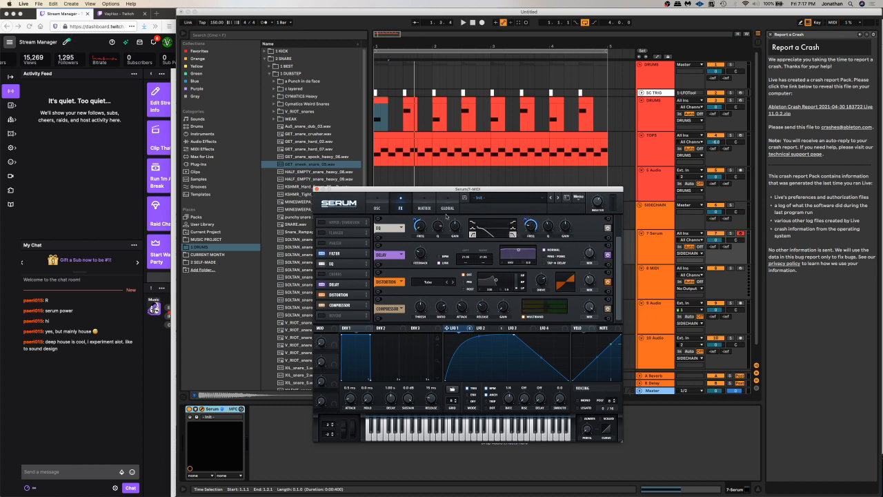
Enable the Hyper/Dimension effect and turn on the sub oscillator
{"action": "left_click", "coordinate": [322, 222]}
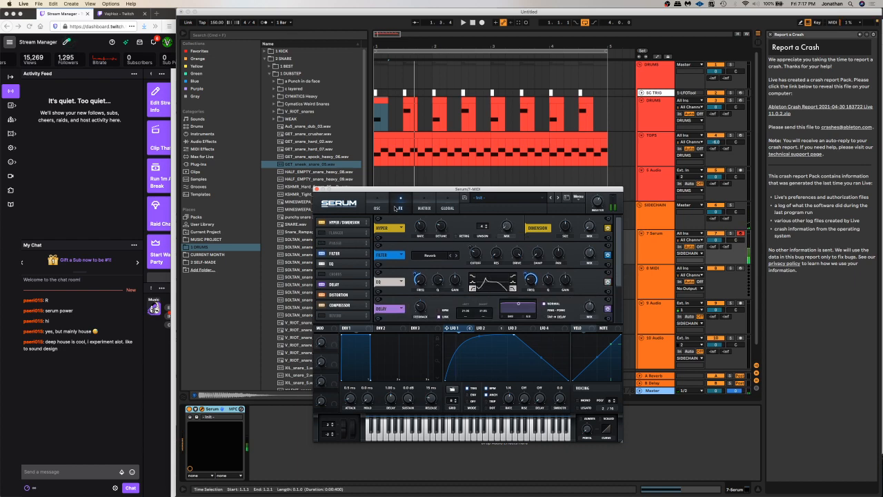
{"action": "left_click", "coordinate": [376, 205]}
{"action": "left_click", "coordinate": [319, 221]}
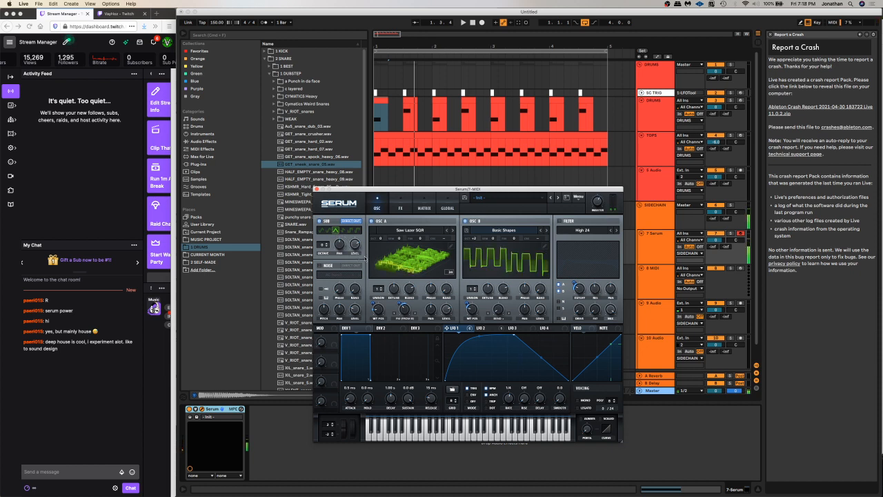
Enable the High 24 filter on the oscillators, adjust its cutoff, and set the sub oscillator to a sine wave
{"action": "left_click", "coordinate": [559, 221]}
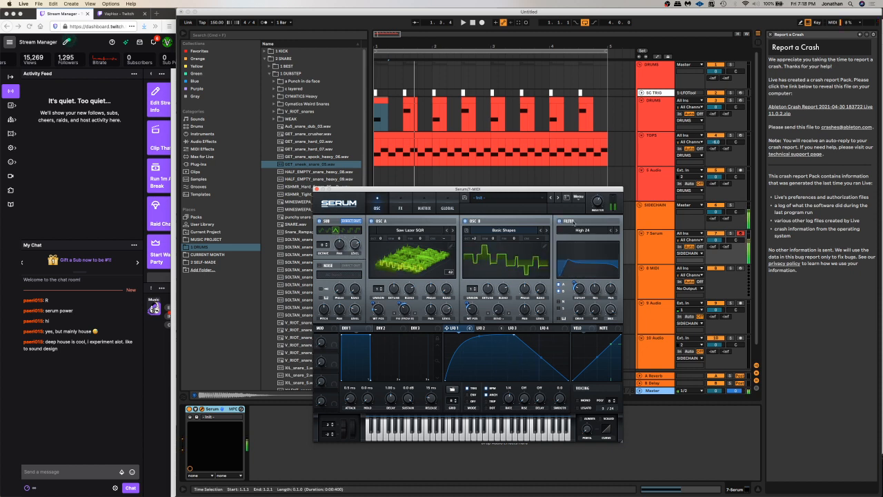
{"action": "left_click_drag", "start_coordinate": [595, 289], "coordinate": [579, 297]}
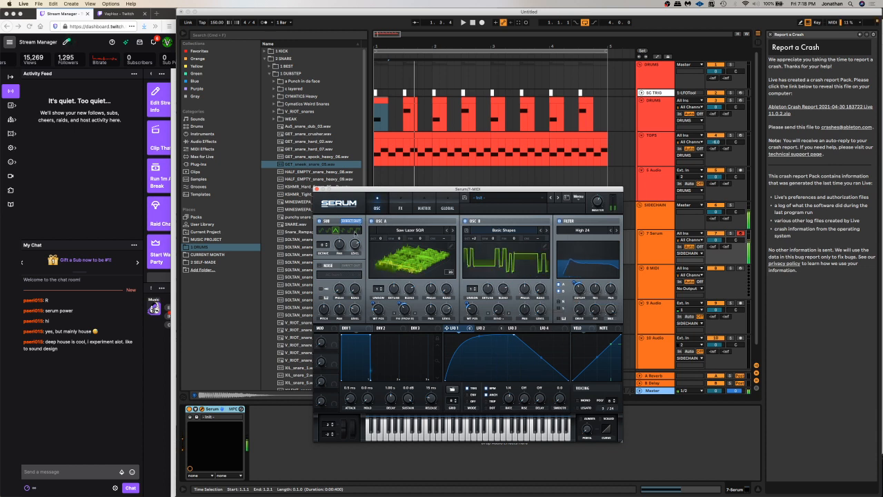
{"action": "left_click", "coordinate": [320, 231]}
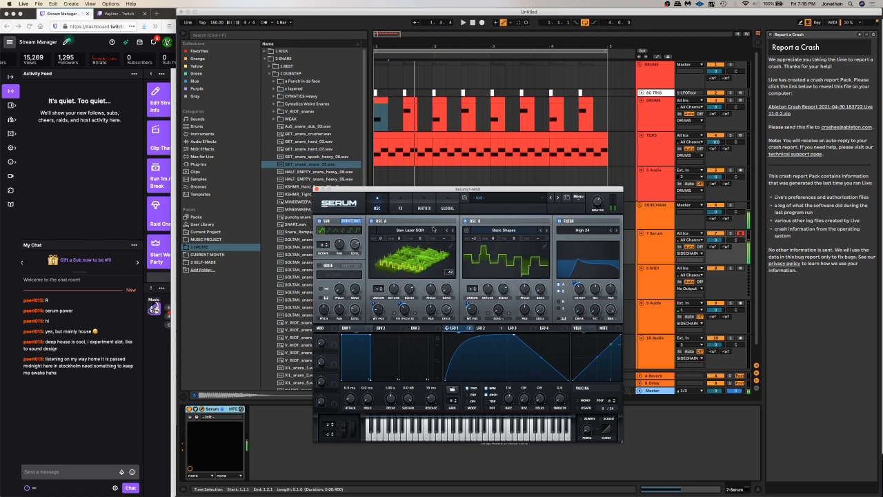
Disable the Hyper/Dimension effect and enable Chorus in the effects chain
{"action": "left_click", "coordinate": [395, 207]}
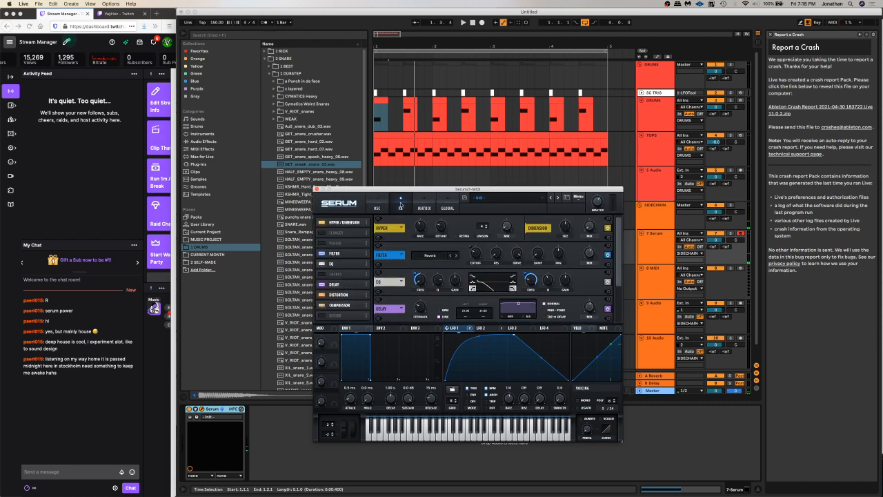
{"action": "left_click", "coordinate": [322, 222]}
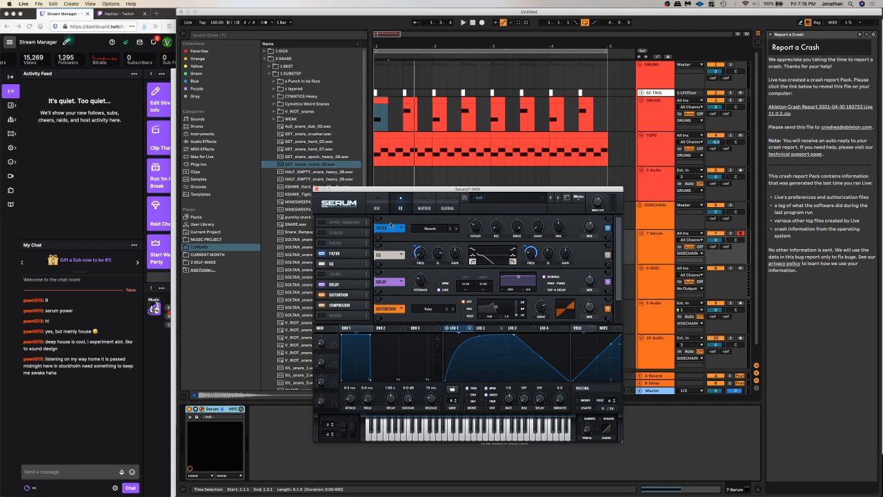
{"action": "mouse_move", "coordinate": [529, 259]}
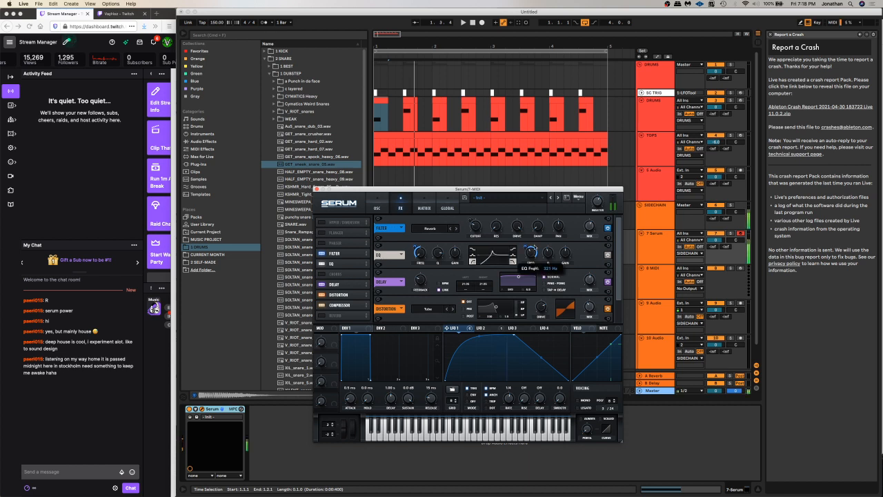
{"action": "left_click", "coordinate": [352, 275]}
{"action": "scroll", "coordinate": [569, 262], "scroll_direction": "down", "scroll_amount": 3}
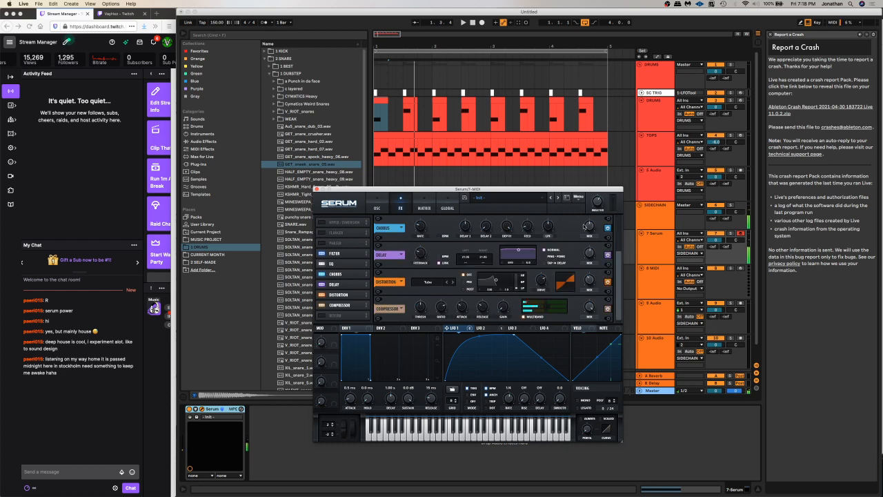
Adjust Oscillator A's FM warp amount while playing the sound
{"action": "left_click", "coordinate": [378, 208]}
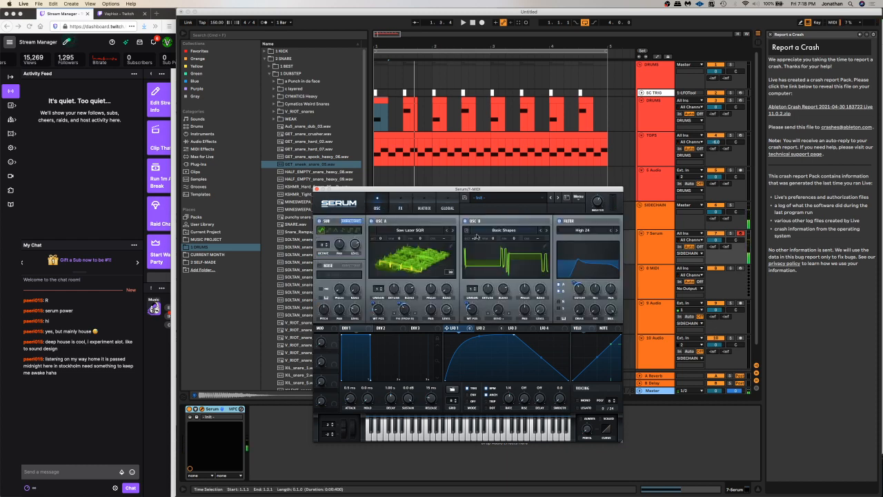
{"action": "mouse_move", "coordinate": [404, 313]}
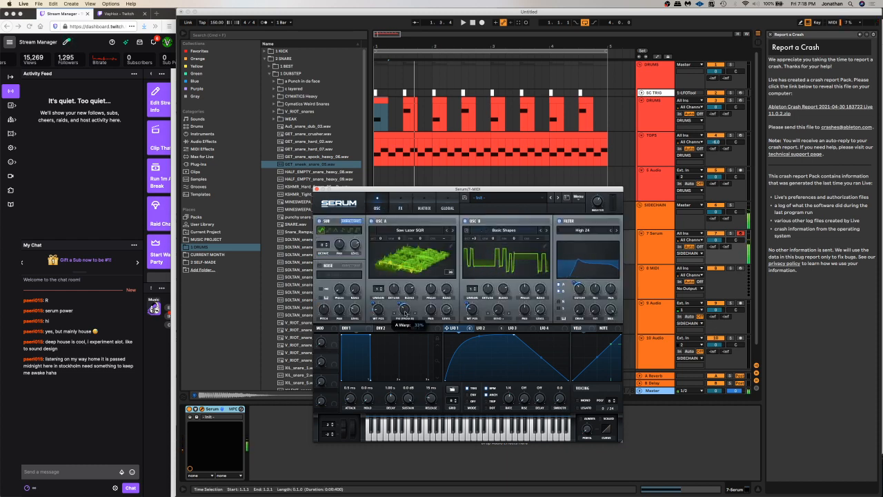
{"action": "left_click_drag", "start_coordinate": [405, 313], "coordinate": [408, 303]}
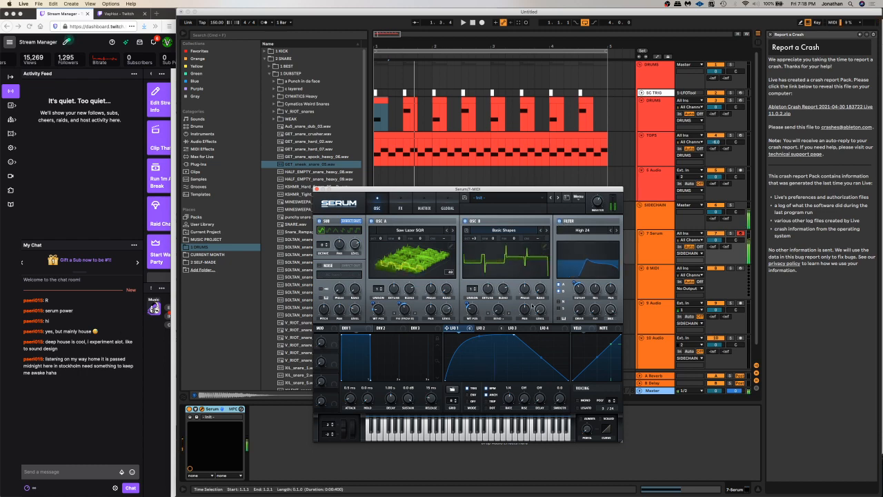
Compare the sound with and without the Filter effect, and switch off both Filter and Chorus
{"action": "left_click", "coordinate": [403, 207]}
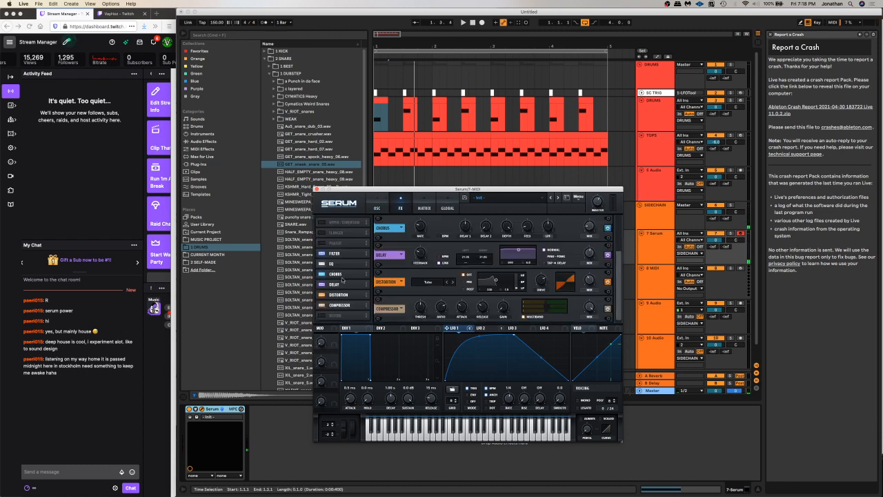
{"action": "left_click", "coordinate": [321, 253]}
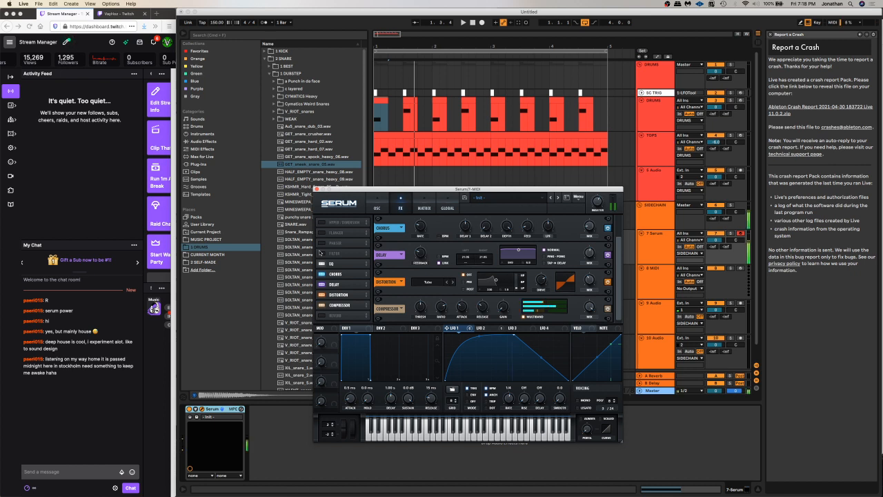
{"action": "left_click", "coordinate": [321, 254]}
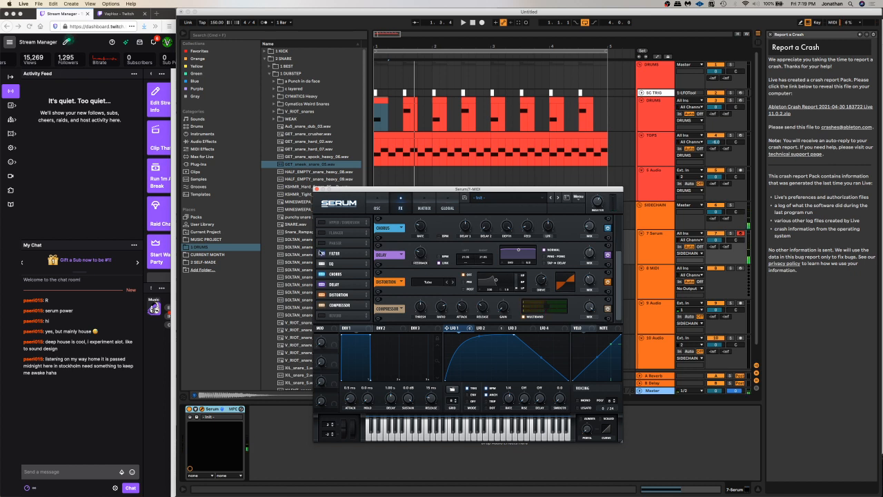
{"action": "left_click", "coordinate": [322, 254]}
{"action": "left_click", "coordinate": [321, 274]}
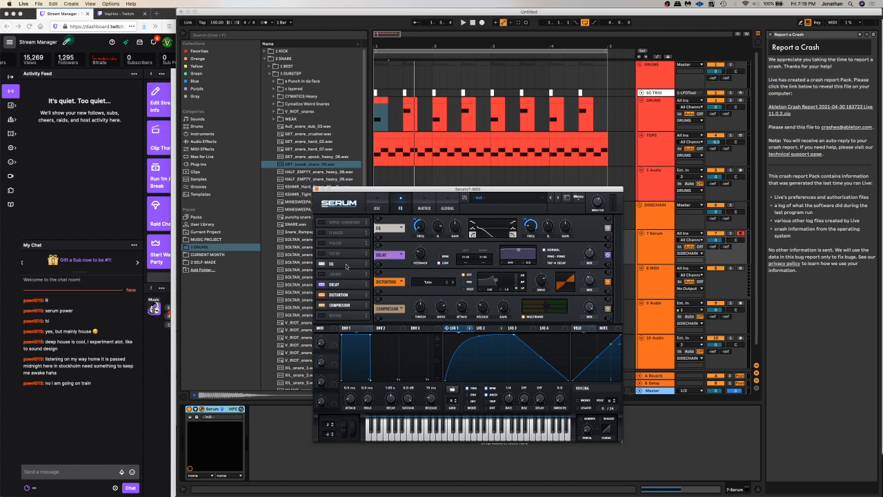
Set Oscillator B's octave to +2 and adjust the High 24 filter's cutoff
{"action": "left_click", "coordinate": [376, 204]}
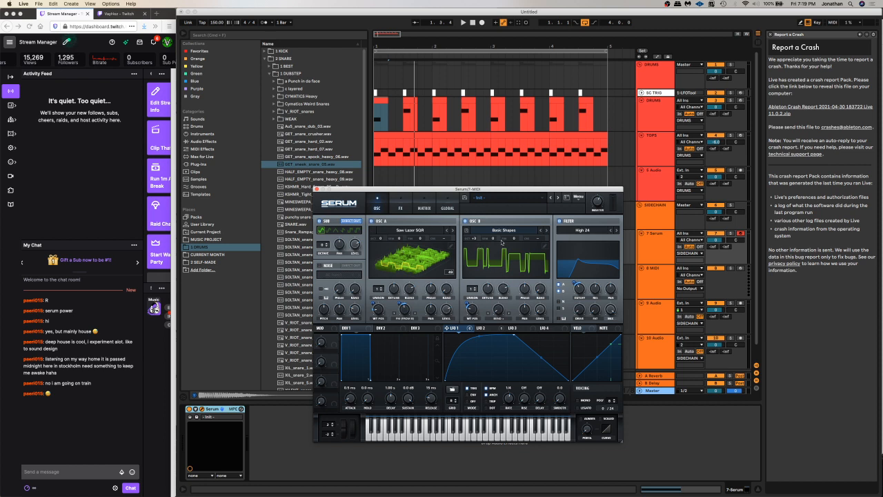
{"action": "left_click_drag", "start_coordinate": [474, 238], "coordinate": [471, 246]}
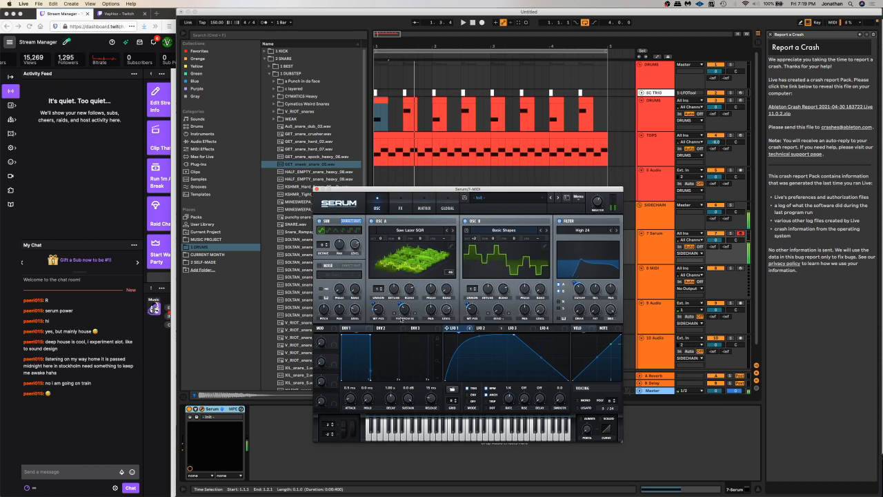
{"action": "mouse_move", "coordinate": [582, 290]}
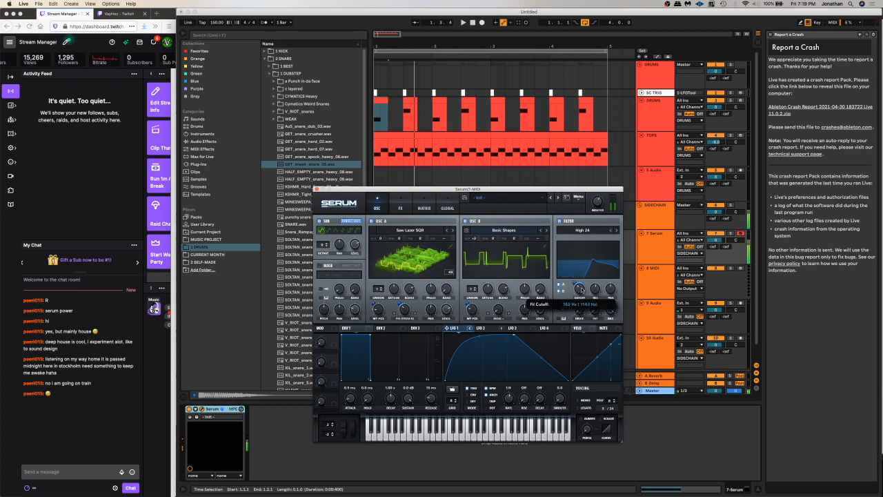
{"action": "left_click_drag", "start_coordinate": [581, 289], "coordinate": [581, 293]}
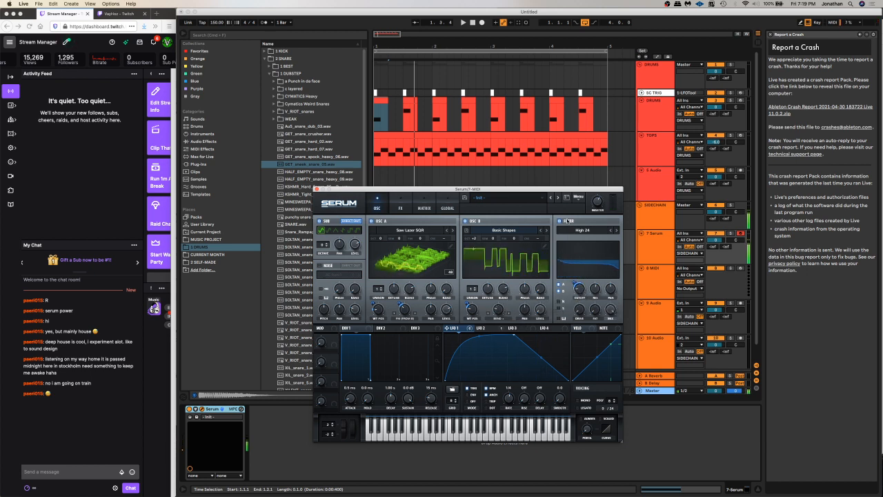
Turn off Oscillator B and the High 24 filter, leaving Oscillator A with the sub
{"action": "left_click", "coordinate": [465, 220]}
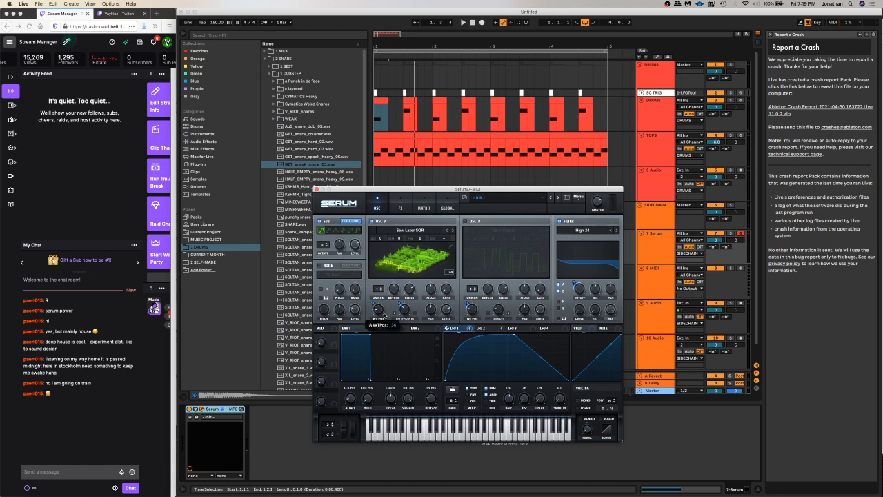
{"action": "mouse_move", "coordinate": [383, 310]}
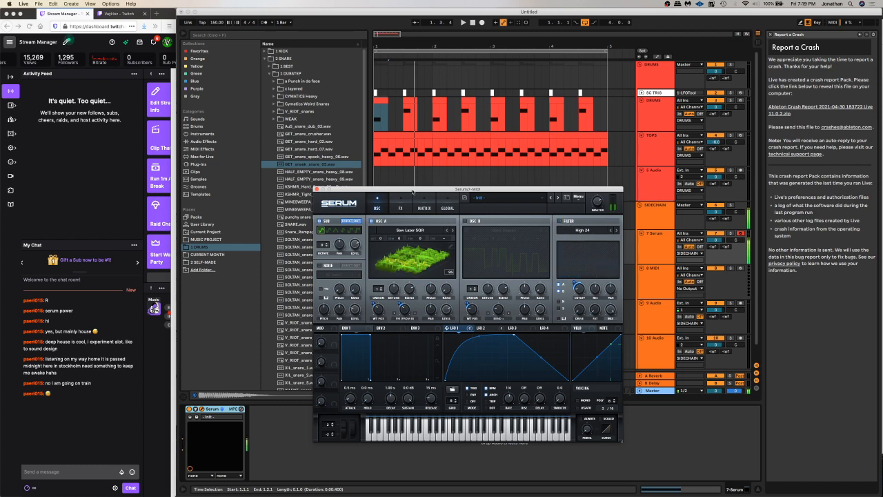
Check the effects chain, add unison voices to Oscillator A and adjust its detune
{"action": "left_click", "coordinate": [401, 207]}
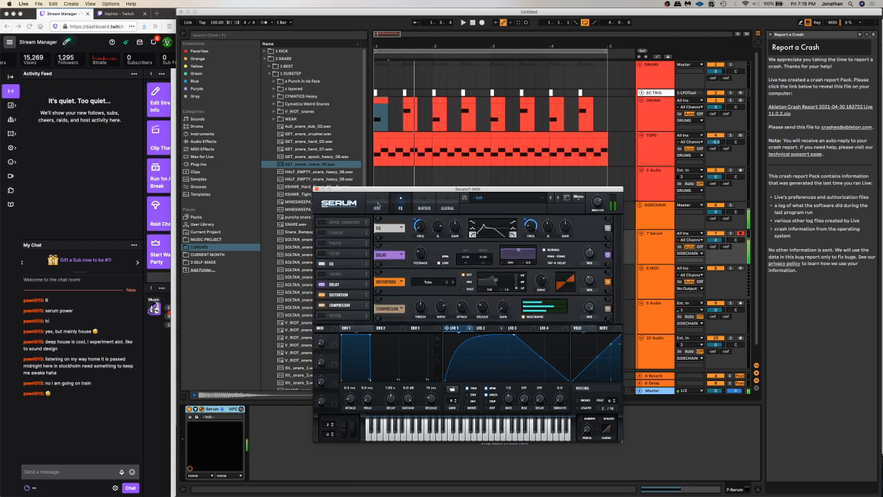
{"action": "left_click", "coordinate": [376, 206]}
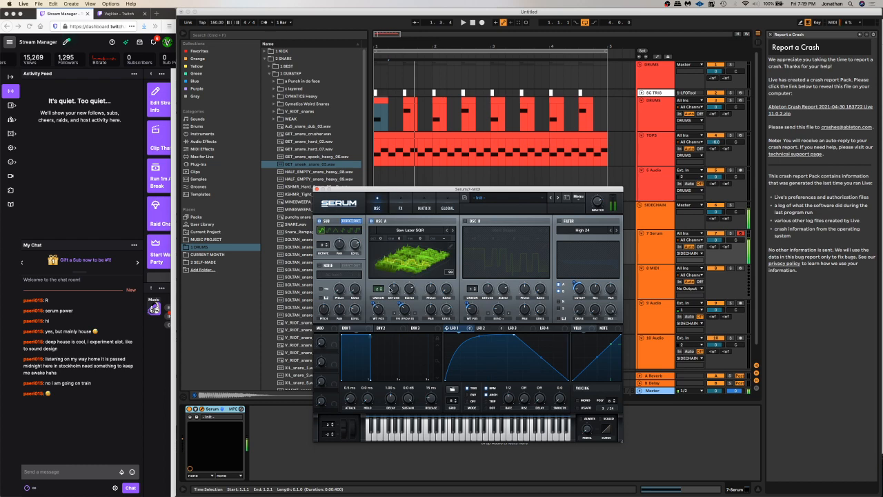
{"action": "left_click_drag", "start_coordinate": [392, 291], "coordinate": [389, 299]}
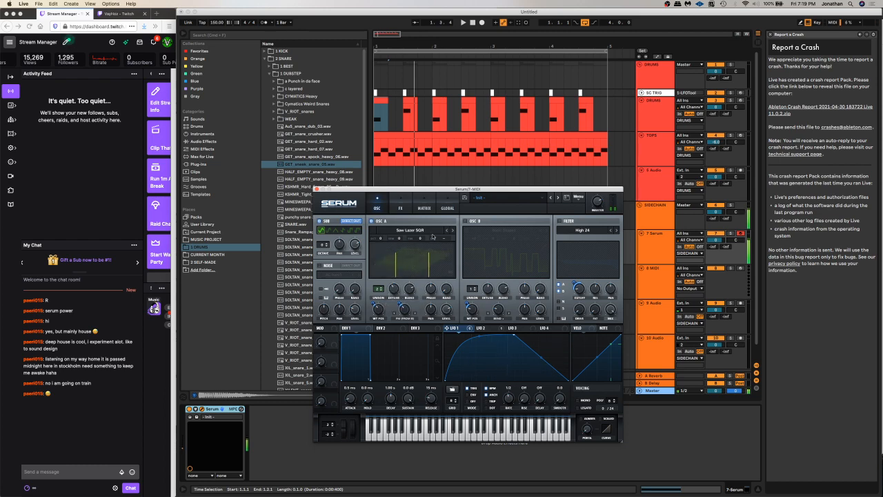
Turn Oscillator B back on and set Oscillator A's warp amount to about 46%
{"action": "left_click", "coordinate": [445, 207]}
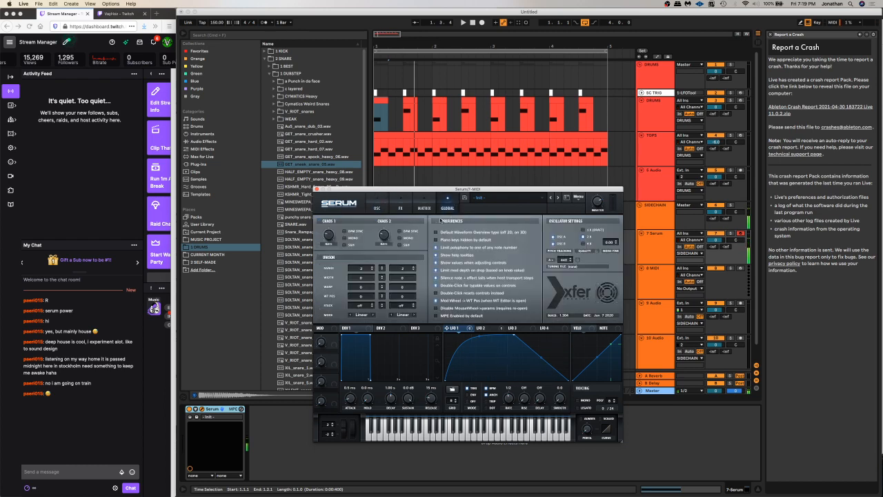
{"action": "left_click", "coordinate": [376, 205]}
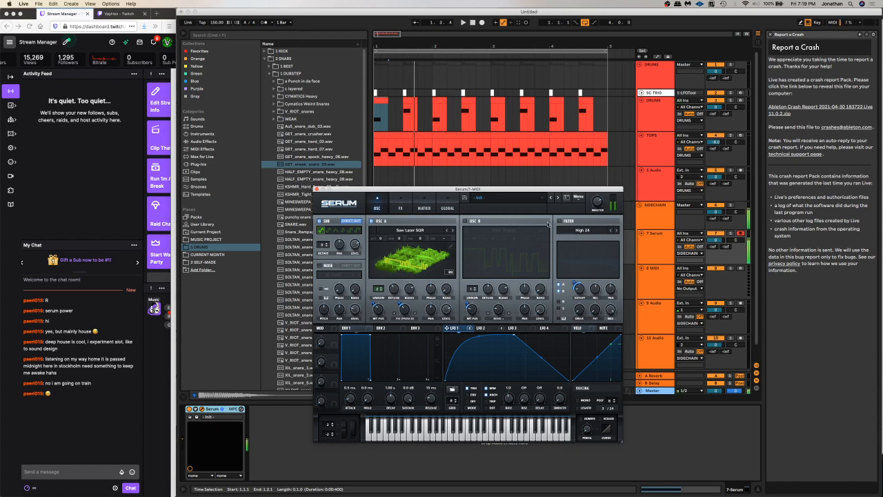
{"action": "left_click", "coordinate": [400, 207]}
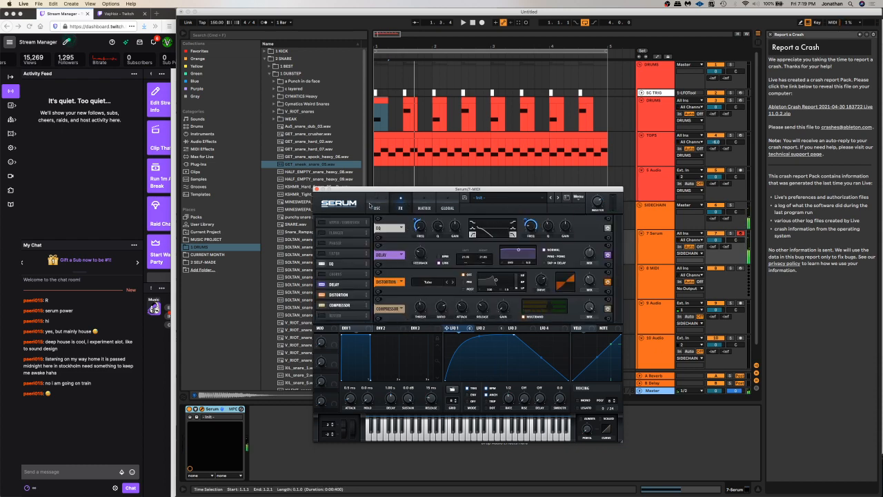
{"action": "left_click", "coordinate": [372, 206]}
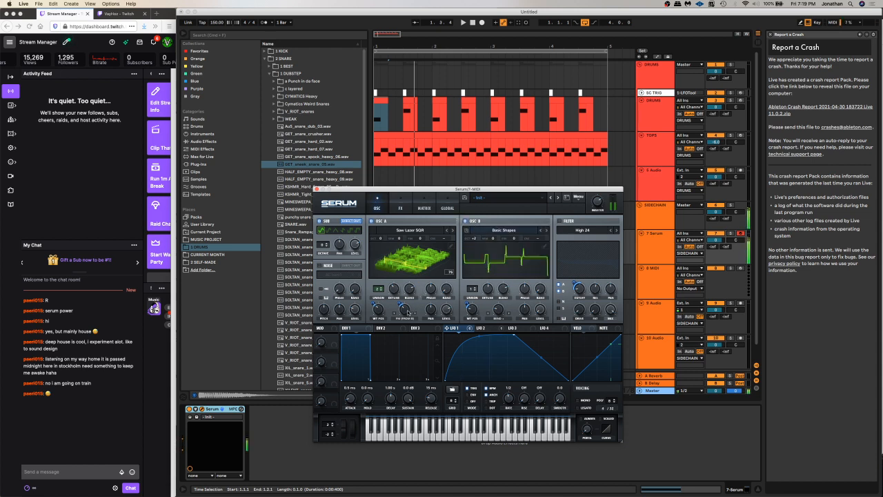
{"action": "mouse_move", "coordinate": [401, 310]}
{"action": "left_mouse_down"}
{"action": "mouse_move", "coordinate": [401, 325]}
{"action": "mouse_move", "coordinate": [413, 297]}
{"action": "left_mouse_up"}
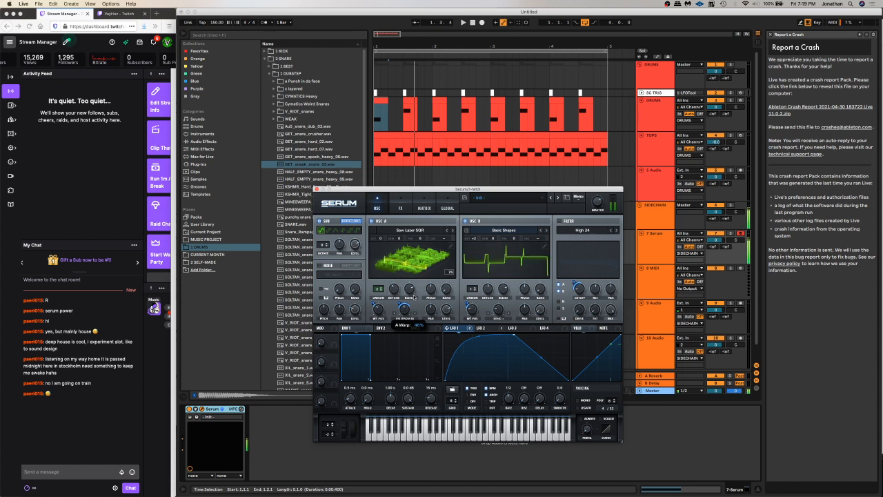
Remove all modulators from Oscillator B's wavetable position and adjust Oscillator A's unison width in the global settings
{"action": "right_click", "coordinate": [473, 308]}
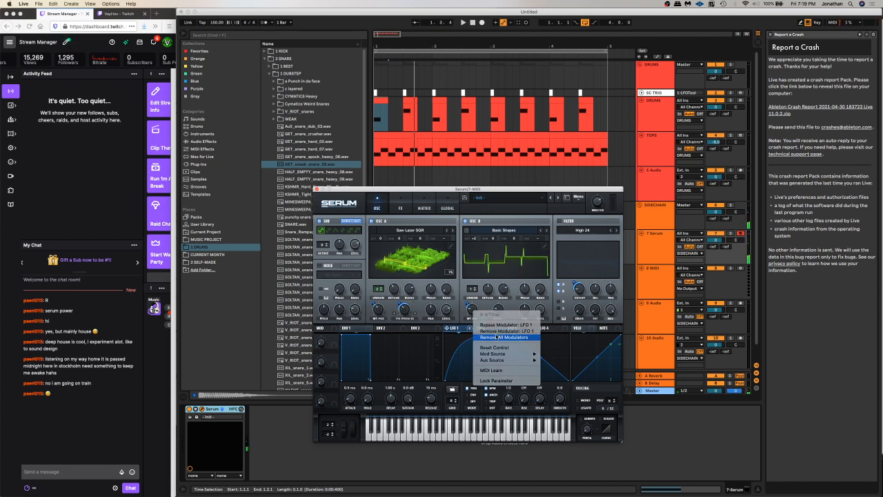
{"action": "left_click", "coordinate": [497, 337]}
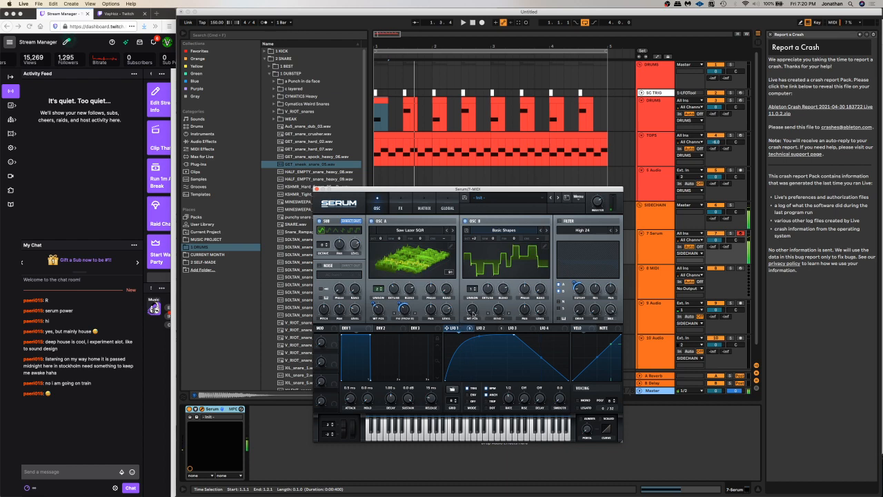
{"action": "left_click", "coordinate": [448, 204]}
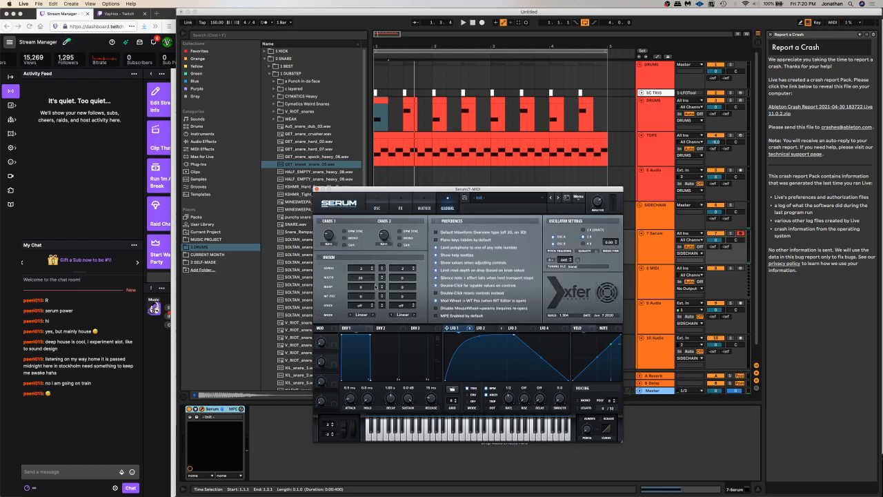
{"action": "left_click_drag", "start_coordinate": [361, 277], "coordinate": [363, 287]}
{"action": "left_click", "coordinate": [386, 210]}
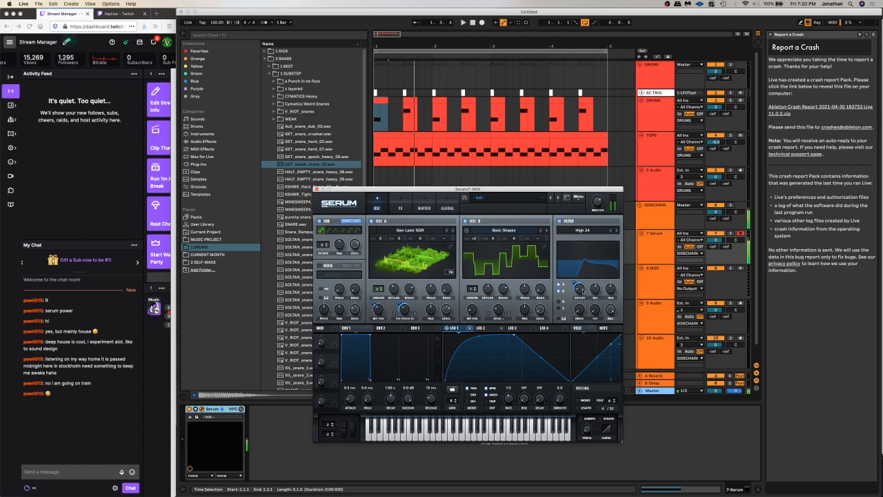
Remove the LFO 1 modulation from the High 24 filter's cutoff
{"action": "mouse_move", "coordinate": [574, 285]}
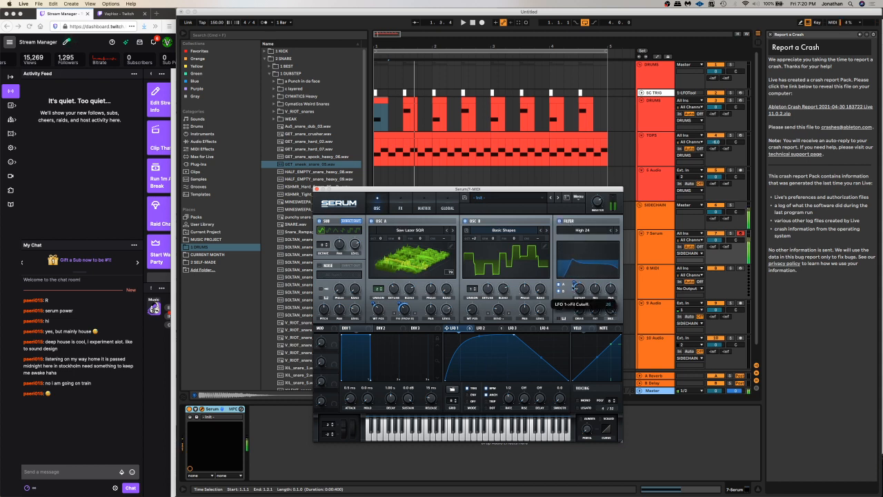
{"action": "left_click", "coordinate": [574, 227]}
{"action": "mouse_move", "coordinate": [586, 240]}
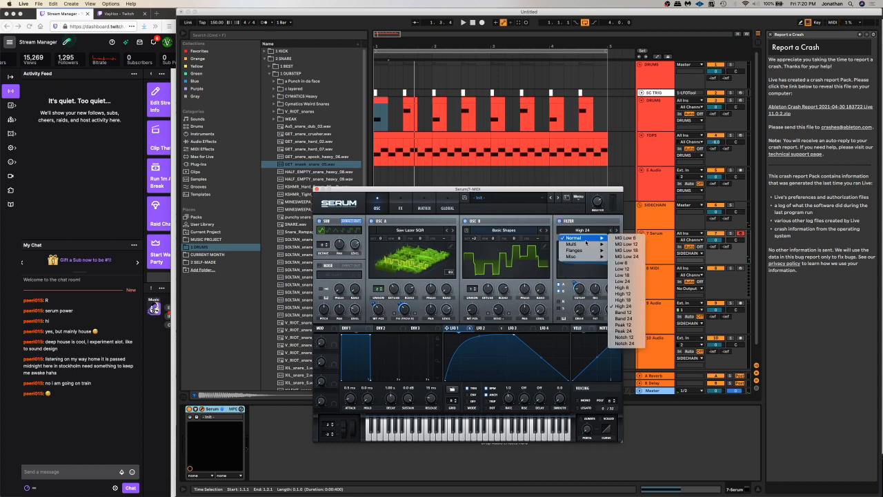
{"action": "left_click", "coordinate": [578, 291]}
{"action": "right_click", "coordinate": [578, 291]}
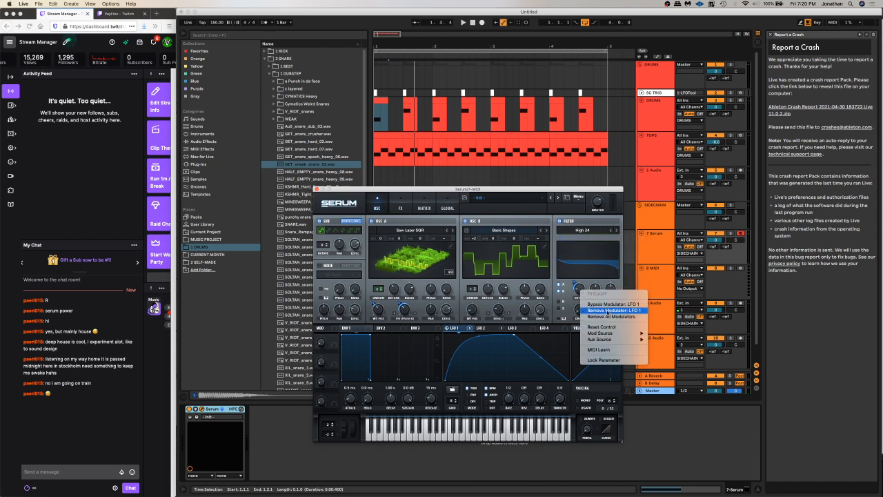
{"action": "left_click", "coordinate": [608, 310]}
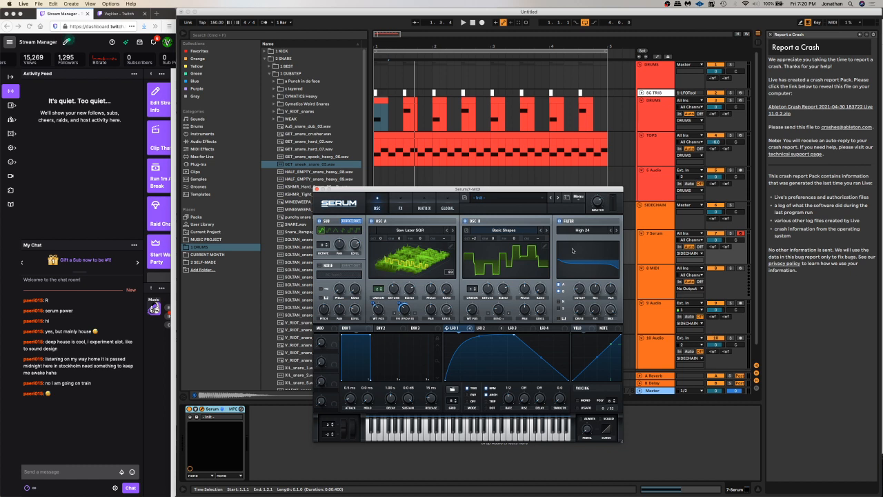
Change the oscillator filter type to High 12 and adjust its cutoff on the filter curve
{"action": "left_click", "coordinate": [611, 229]}
{"action": "left_click_drag", "start_coordinate": [566, 269], "coordinate": [585, 264]}
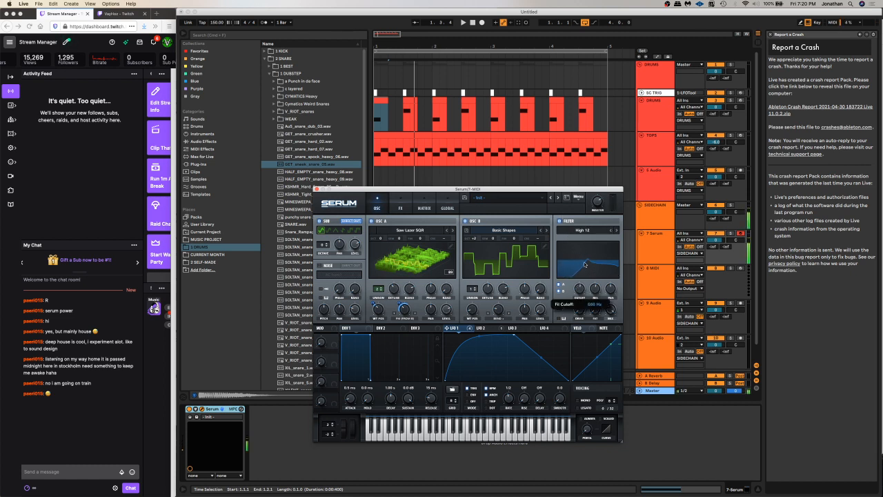
Reorder the effects to Distortion, EQ, Delay, Compressor and reduce the modulation on the EQ's upper band frequency
{"action": "left_click", "coordinate": [400, 205]}
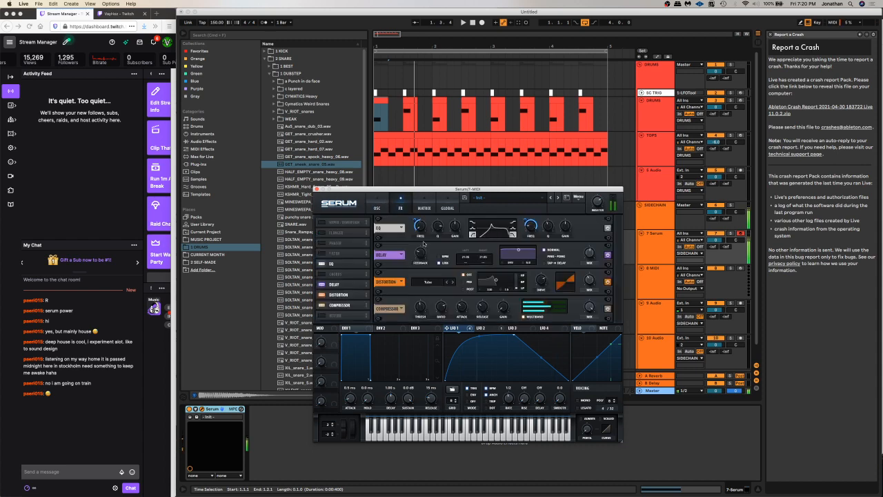
{"action": "left_click_drag", "start_coordinate": [339, 295], "coordinate": [340, 285]}
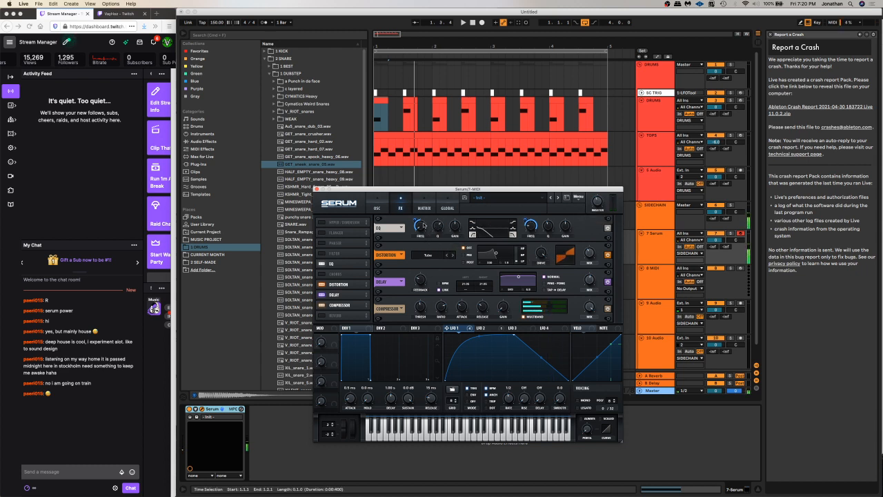
{"action": "left_click_drag", "start_coordinate": [347, 264], "coordinate": [347, 285]}
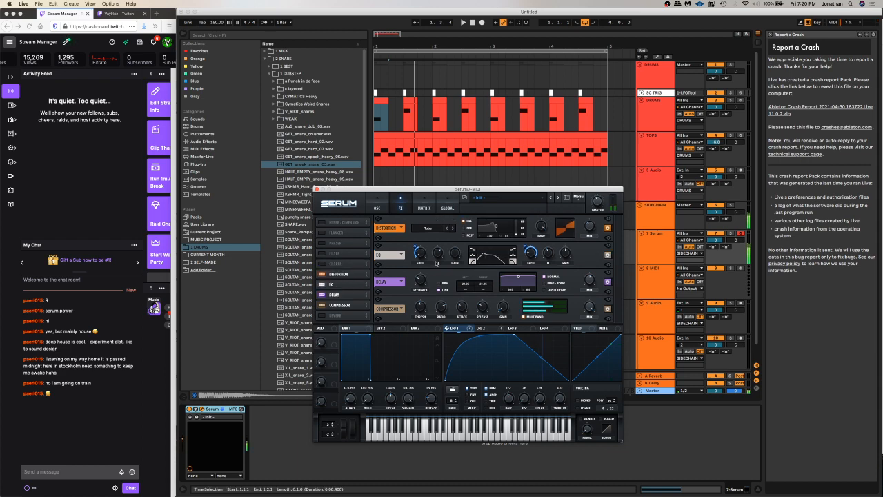
{"action": "left_click_drag", "start_coordinate": [526, 247], "coordinate": [525, 266]}
{"action": "left_click", "coordinate": [512, 255]}
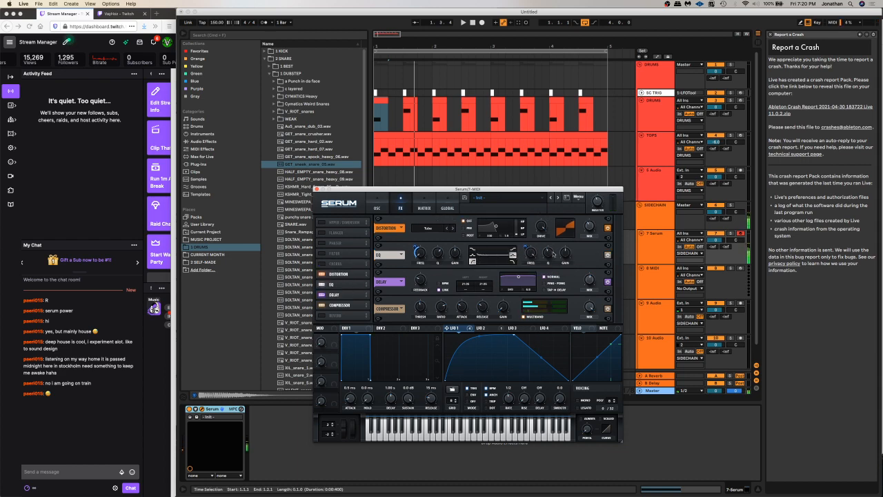
Adjust Oscillator A's detune and remove all modulators from its warp amount
{"action": "left_click", "coordinate": [377, 206]}
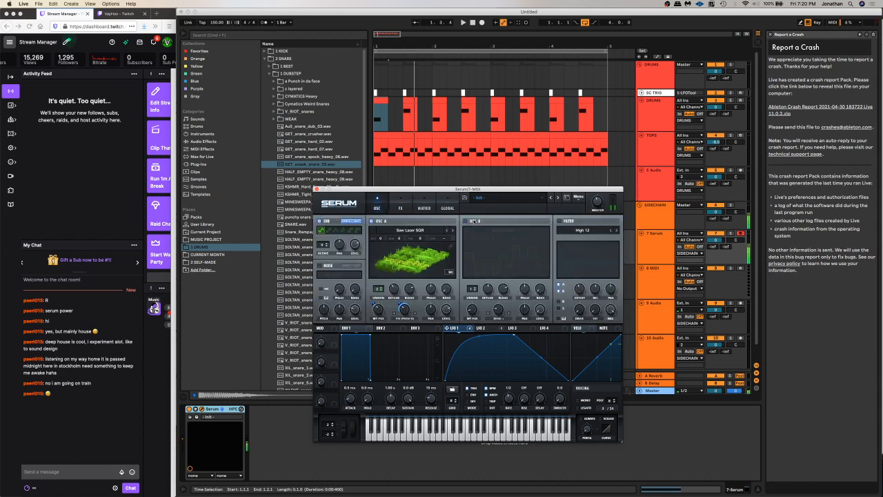
{"action": "left_click_drag", "start_coordinate": [392, 288], "coordinate": [403, 308]}
{"action": "left_click", "coordinate": [487, 290]}
{"action": "right_click", "coordinate": [404, 309]}
{"action": "left_click", "coordinate": [415, 337]}
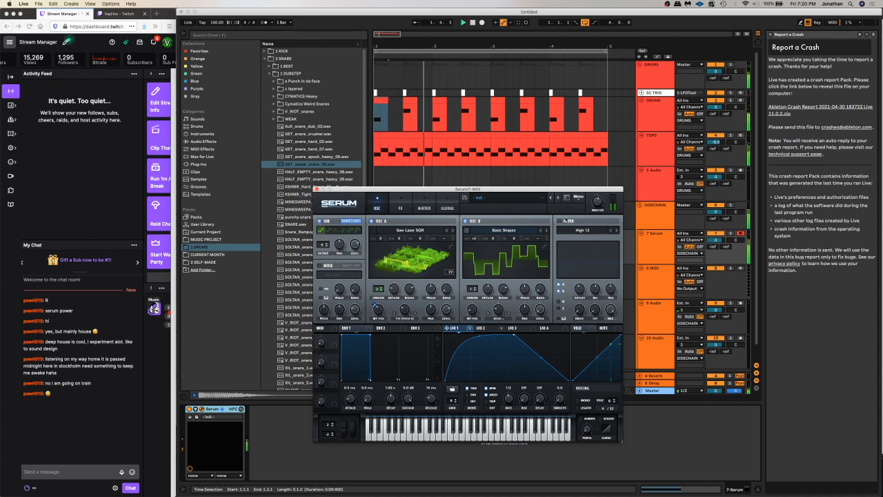
{"action": "mouse_move", "coordinate": [406, 309]}
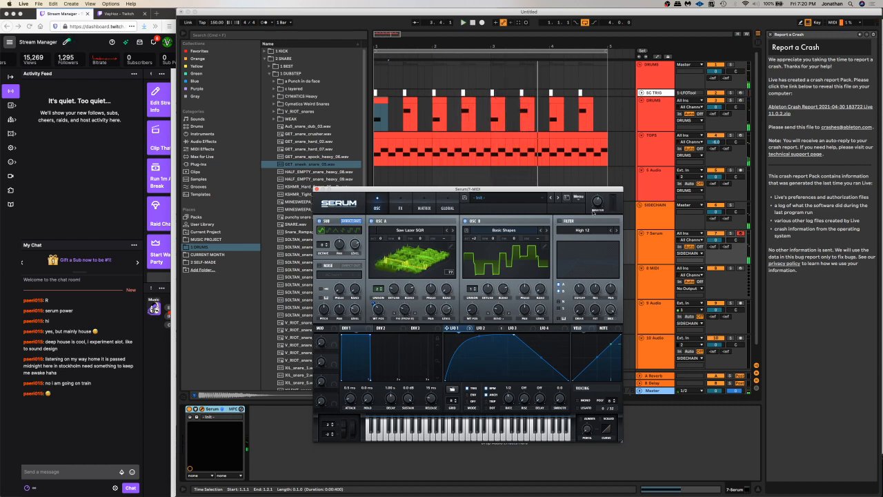
Turn off the Delay and Distortion effects, leaving only EQ and Compressor active
{"action": "left_click", "coordinate": [403, 206]}
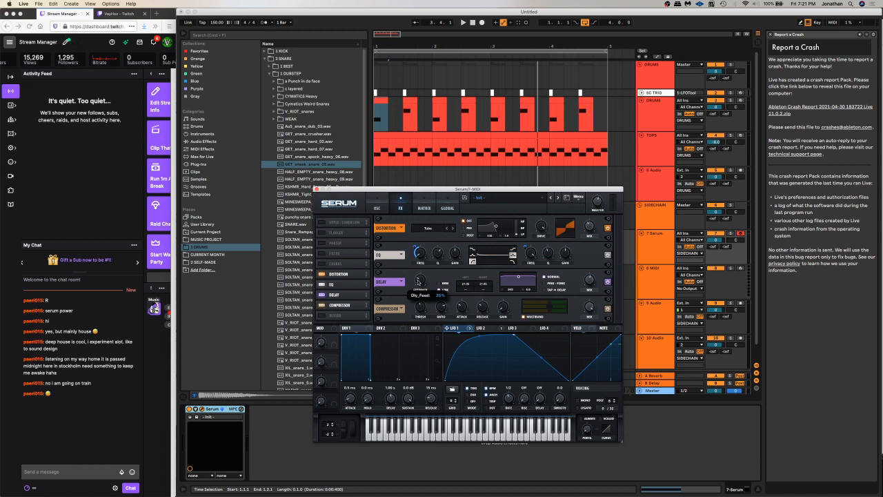
{"action": "left_click", "coordinate": [323, 295]}
{"action": "key", "text": "space"}
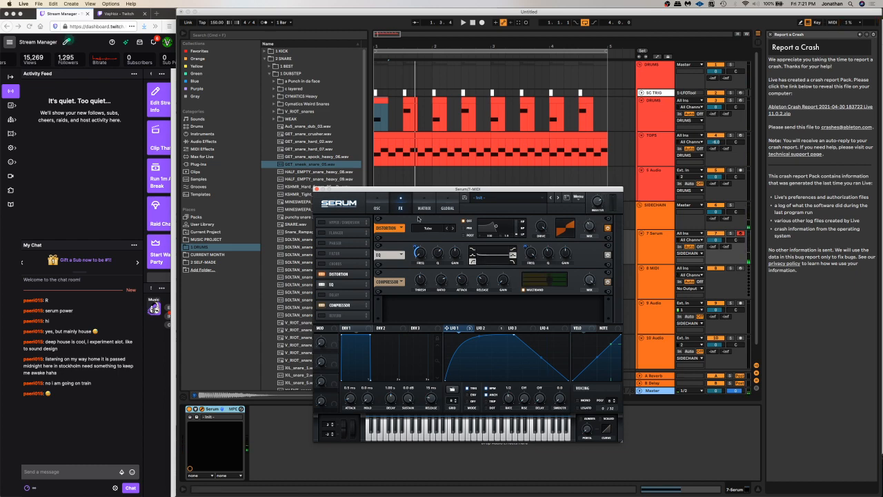
{"action": "left_click", "coordinate": [378, 219]}
Reduce Oscillator A to one unison voice and assign LFO 1 to Oscillator B's warp amount
{"action": "left_click", "coordinate": [376, 205]}
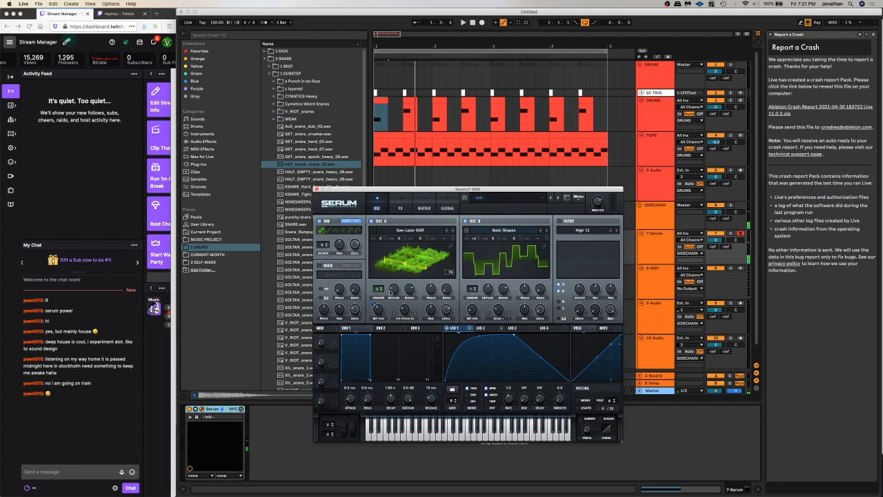
{"action": "left_click_drag", "start_coordinate": [379, 289], "coordinate": [380, 311]}
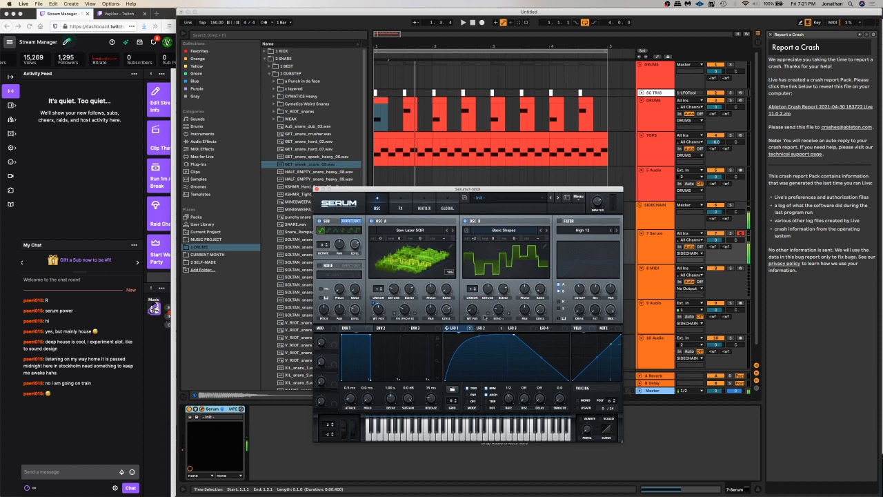
{"action": "left_click_drag", "start_coordinate": [455, 327], "coordinate": [497, 312]}
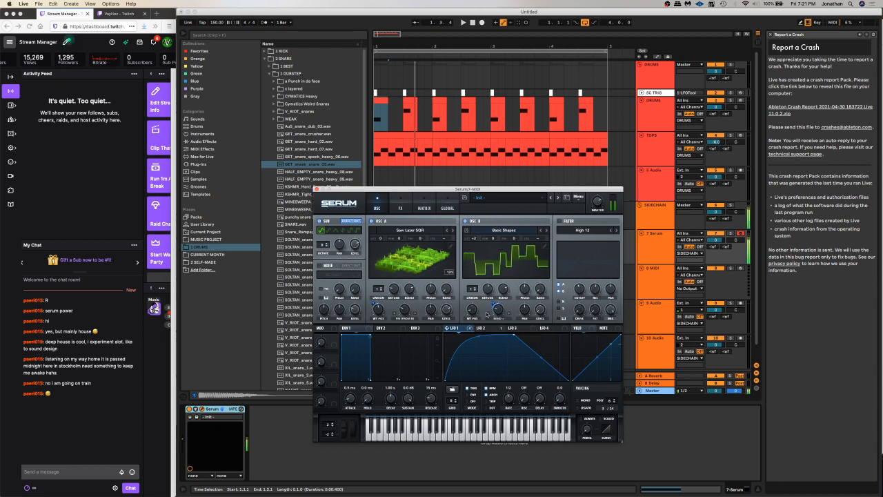
Turn on the High 12 filter, modulate its cutoff with LFO 1 and set the cutoff to about 147 Hz
{"action": "left_click", "coordinate": [559, 222]}
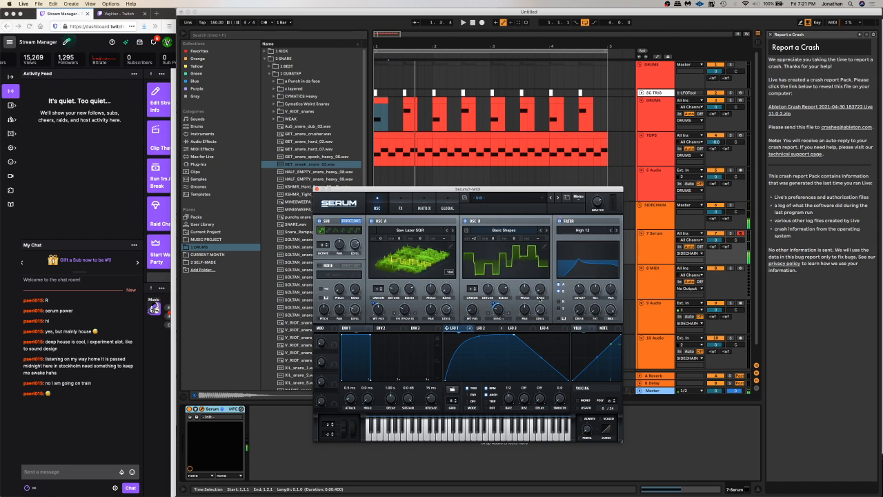
{"action": "left_click_drag", "start_coordinate": [469, 329], "coordinate": [575, 285]}
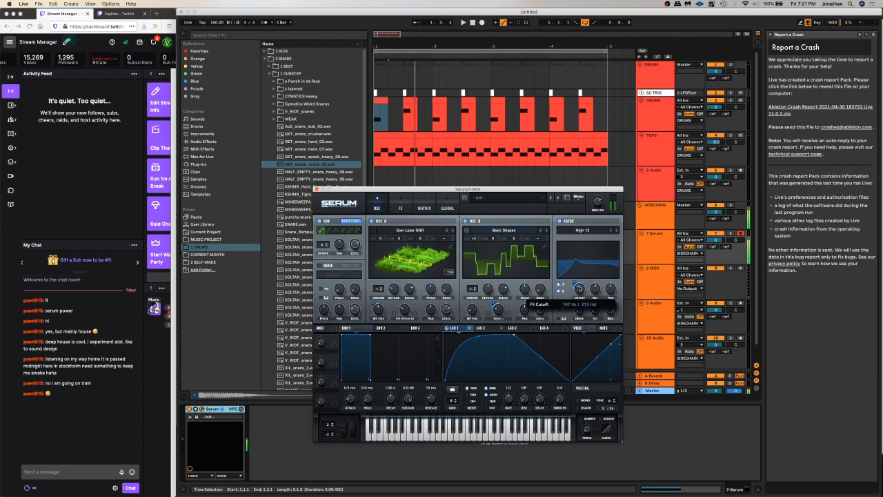
Turn the Distortion effect back on with an adjusted drive, and modulate Oscillator A's warp with LFO 1
{"action": "left_click", "coordinate": [401, 207]}
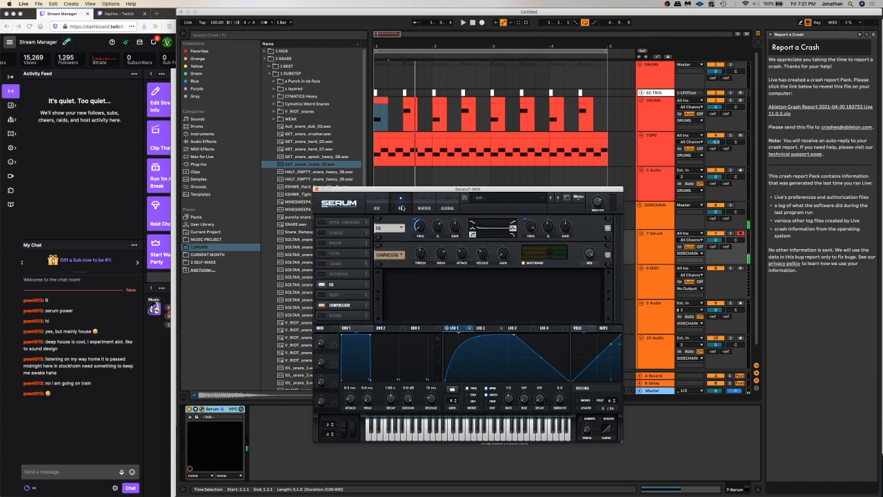
{"action": "left_click", "coordinate": [324, 273]}
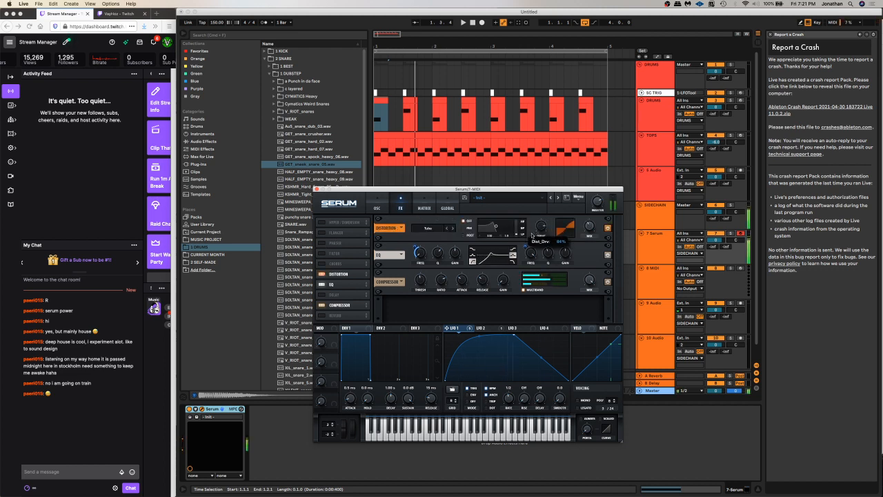
{"action": "left_click", "coordinate": [377, 200]}
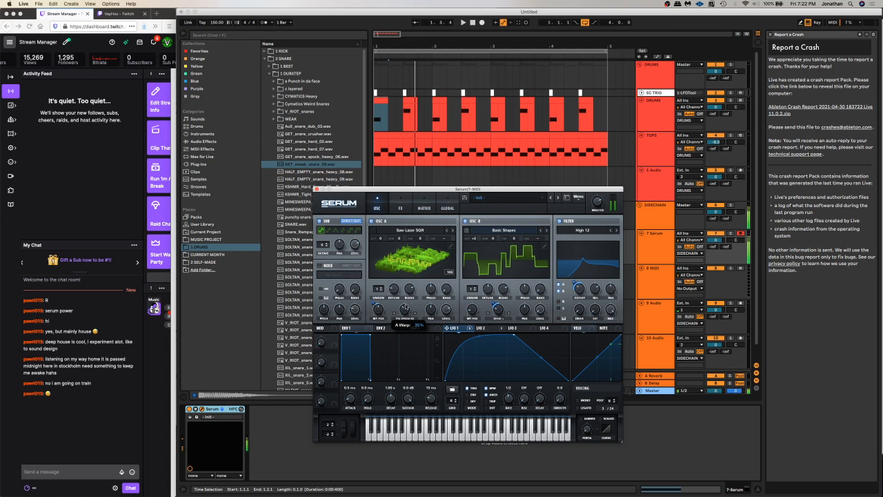
{"action": "left_click_drag", "start_coordinate": [447, 328], "coordinate": [400, 295]}
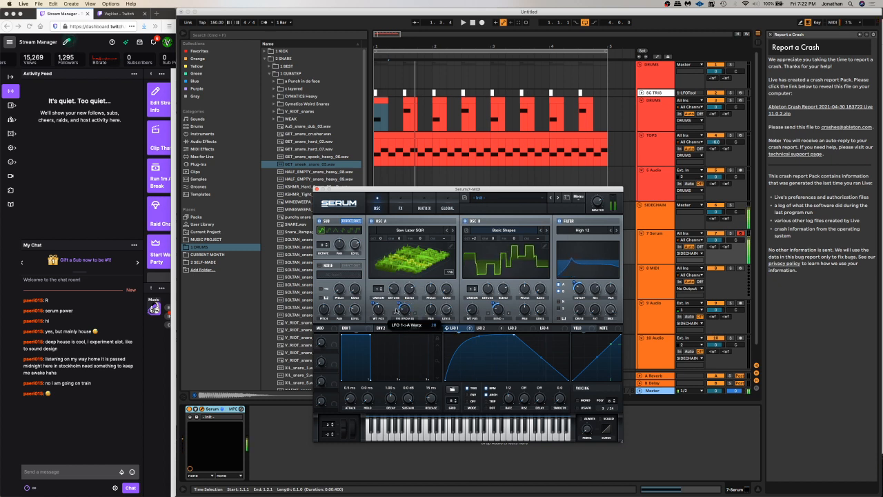
Try the sound with the Delay effect switched on, and turn the Delay off again
{"action": "left_click", "coordinate": [400, 208]}
{"action": "left_click", "coordinate": [349, 294]}
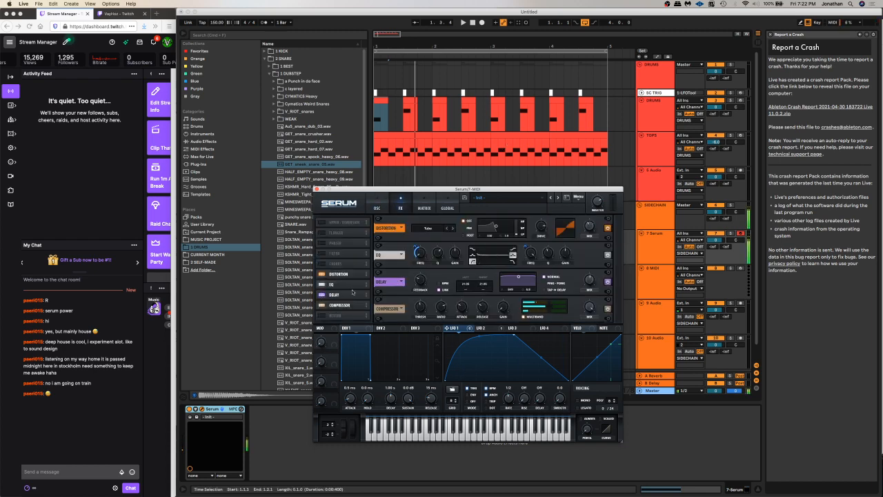
{"action": "left_click", "coordinate": [322, 295]}
Turn on the Reverb-type Filter effect, modulate its cutoff with LFO 2 and adjust its mix
{"action": "left_click", "coordinate": [321, 253]}
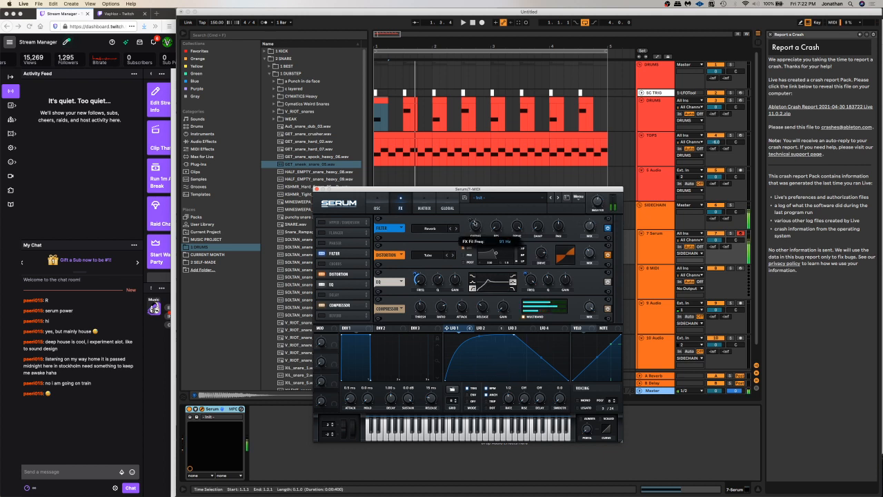
{"action": "left_click_drag", "start_coordinate": [479, 328], "coordinate": [474, 224]}
{"action": "right_click", "coordinate": [475, 222]}
{"action": "left_click", "coordinate": [503, 247]}
{"action": "left_click", "coordinate": [449, 327]}
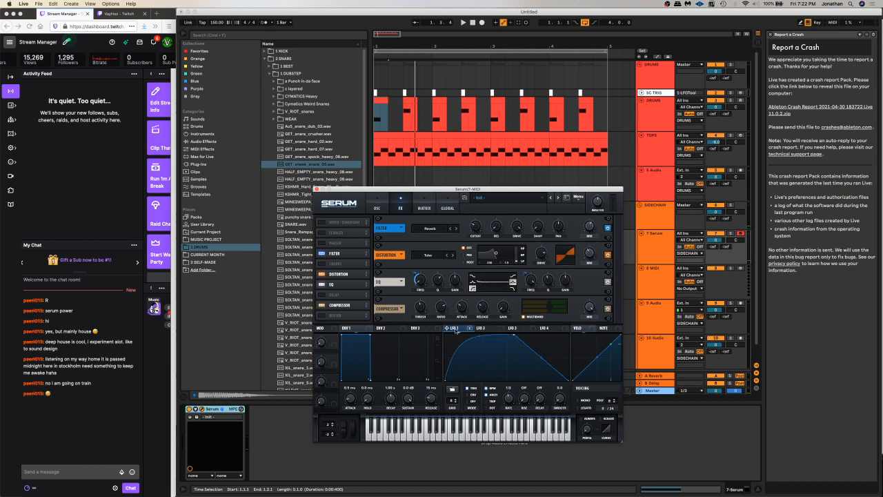
{"action": "left_click_drag", "start_coordinate": [479, 328], "coordinate": [475, 225]}
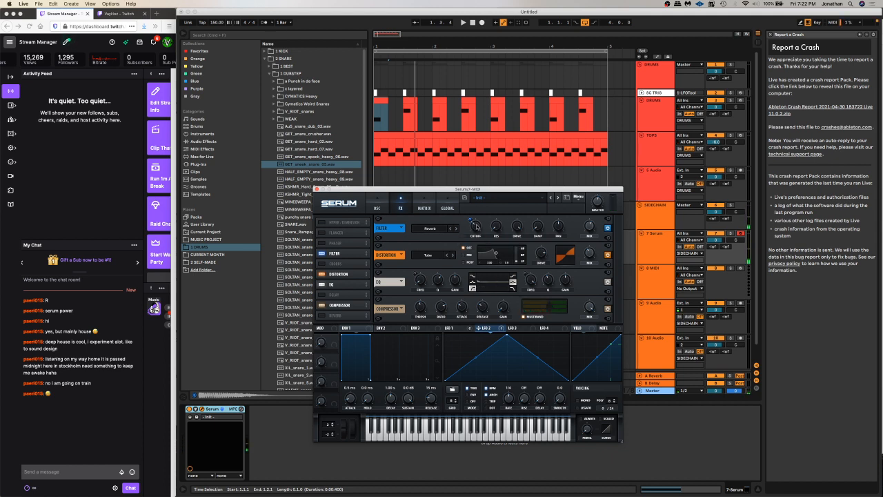
{"action": "left_click_drag", "start_coordinate": [475, 225], "coordinate": [475, 229]}
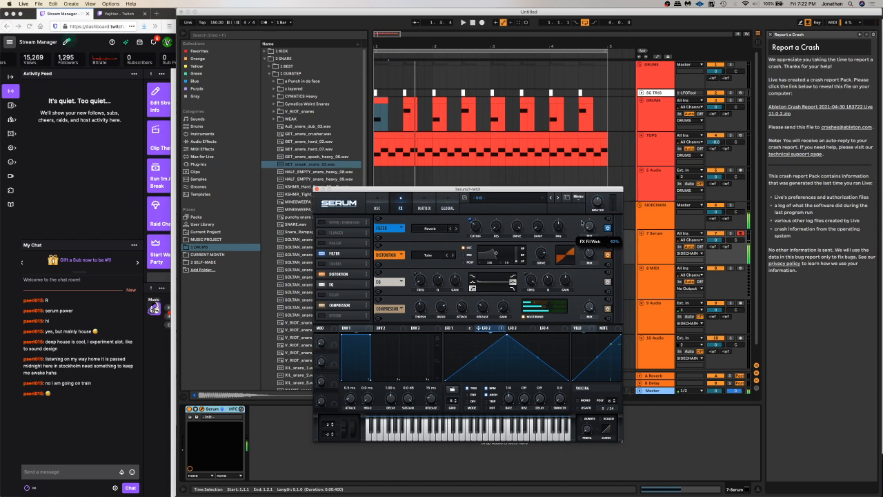
{"action": "left_click_drag", "start_coordinate": [582, 222], "coordinate": [590, 184]}
Add a modulation matrix row with LFO 2 as the source and the global master tuning as the destination
{"action": "left_click", "coordinate": [422, 202]}
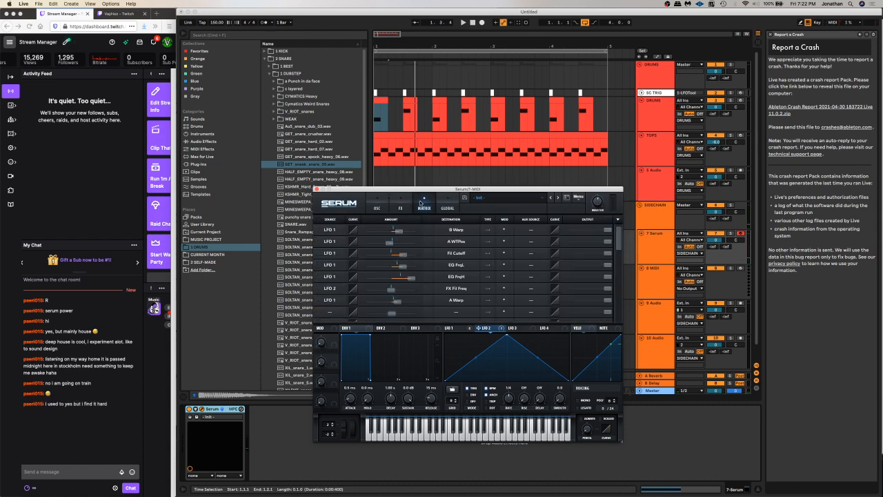
{"action": "left_click", "coordinate": [338, 315]}
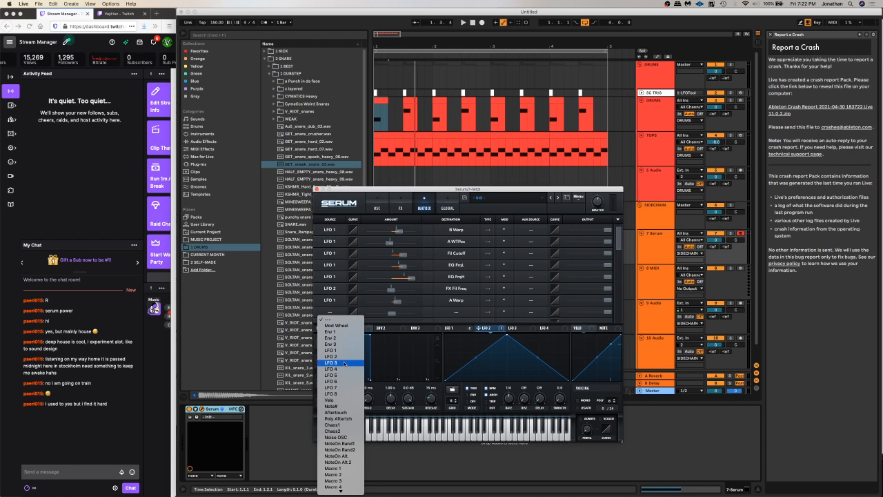
{"action": "left_click", "coordinate": [333, 356]}
{"action": "left_click", "coordinate": [468, 310]}
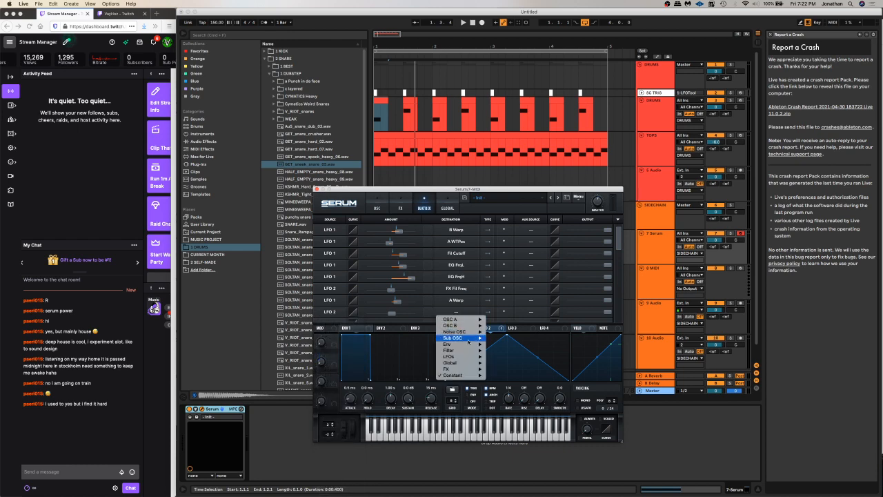
{"action": "mouse_move", "coordinate": [464, 371]}
{"action": "left_click", "coordinate": [503, 365]}
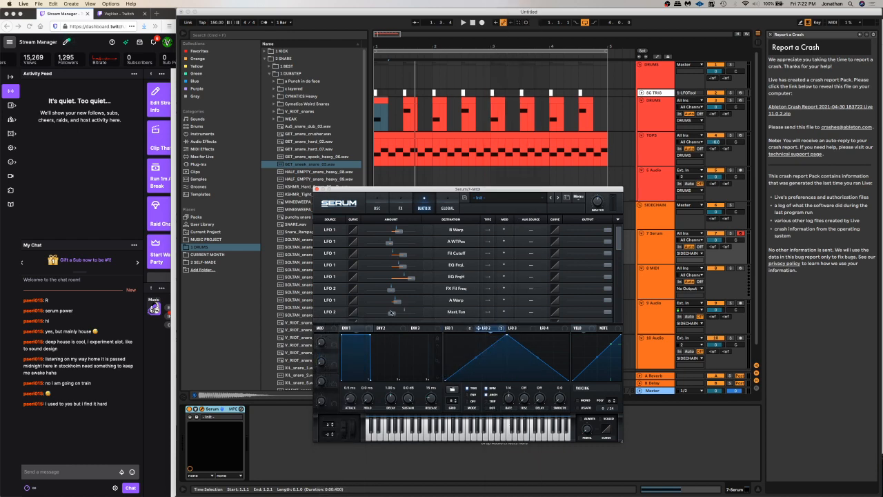
Turn the Filter effect off and review the amount of LFO 2's master tuning modulation in the matrix
{"action": "left_click", "coordinate": [399, 205]}
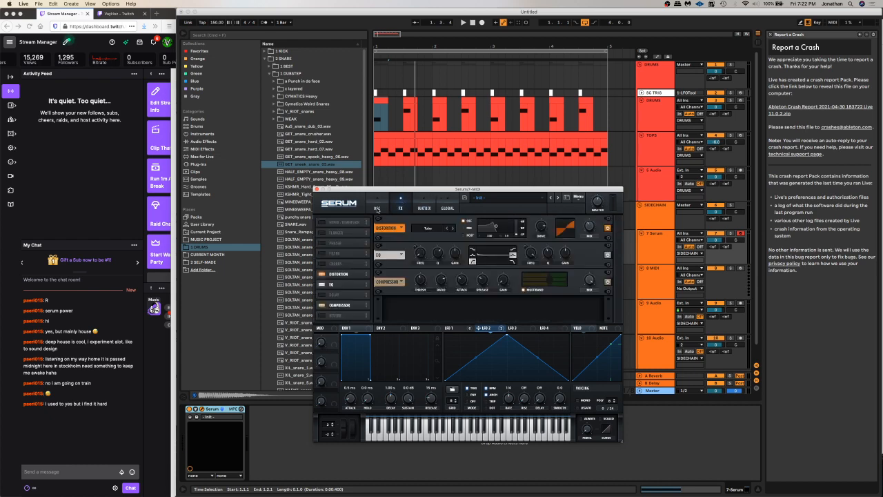
{"action": "left_click", "coordinate": [377, 207]}
{"action": "left_click", "coordinate": [400, 207]}
{"action": "left_click", "coordinate": [423, 208]}
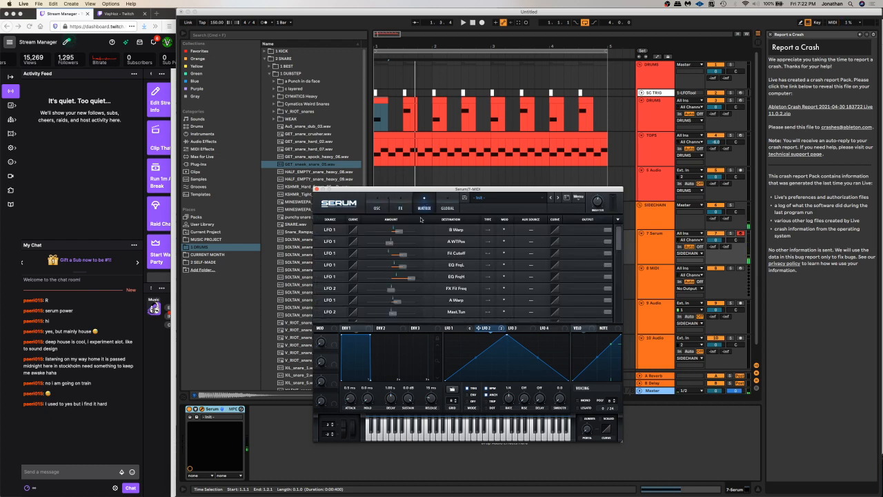
{"action": "mouse_move", "coordinate": [392, 316]}
{"action": "mouse_move", "coordinate": [597, 196]}
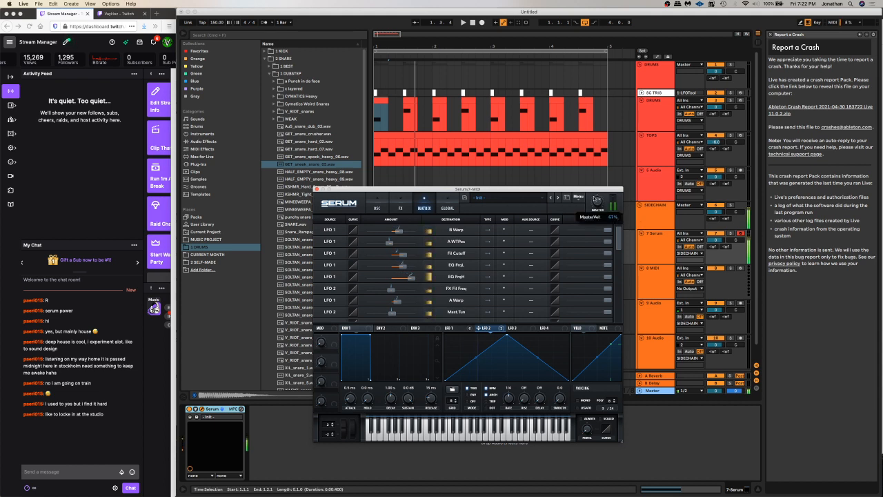
Try the EQ's high band as a low-pass, return it to peak and readjust its frequency modulation by LFO 1
{"action": "left_click", "coordinate": [398, 208]}
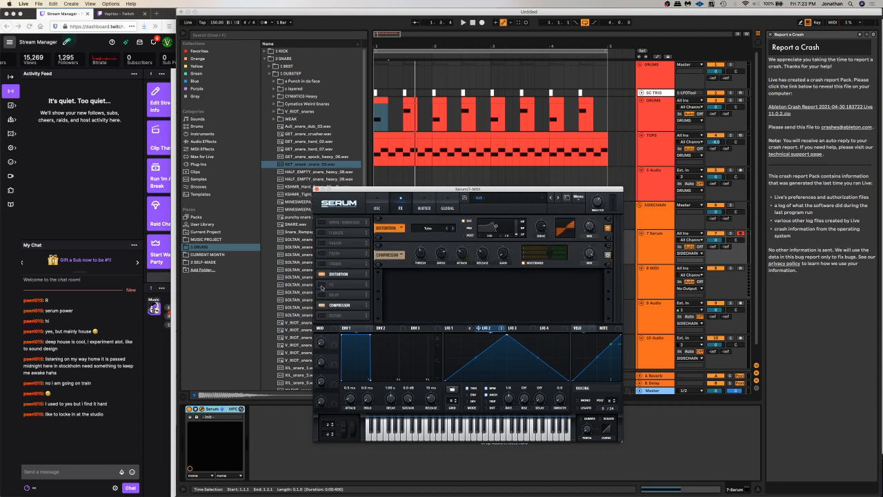
{"action": "left_click", "coordinate": [512, 262]}
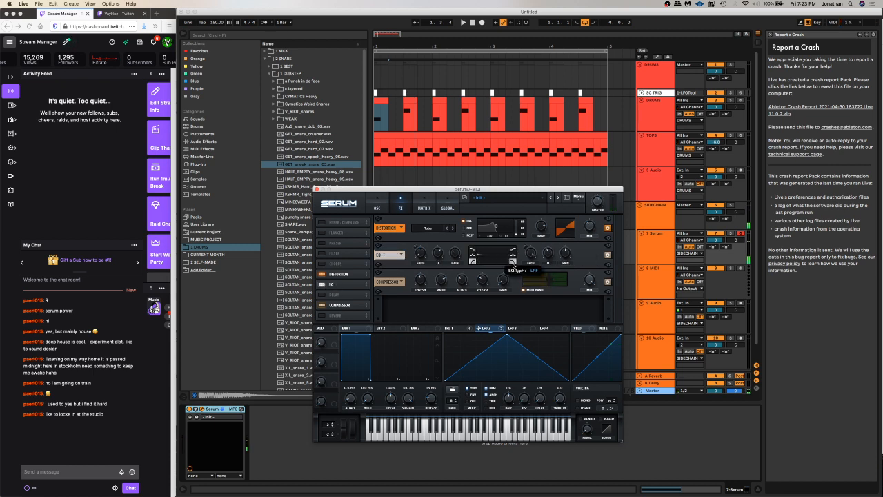
{"action": "left_click", "coordinate": [513, 255]}
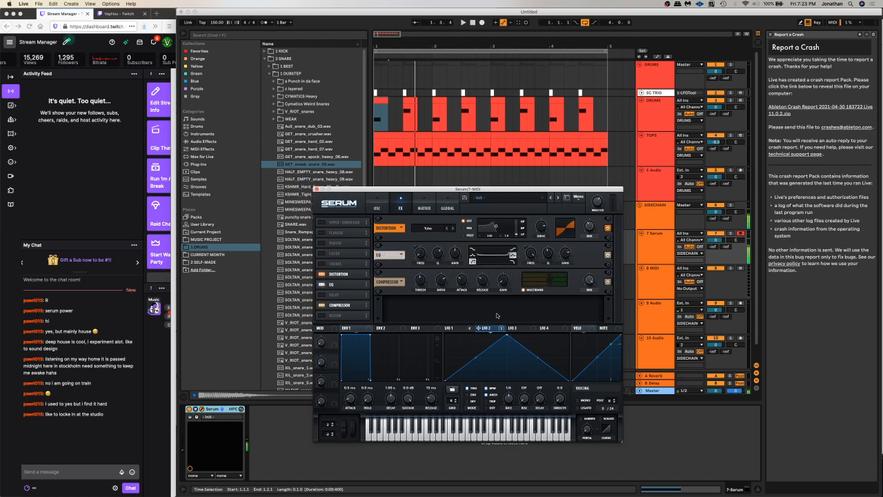
{"action": "left_click_drag", "start_coordinate": [455, 328], "coordinate": [534, 245]}
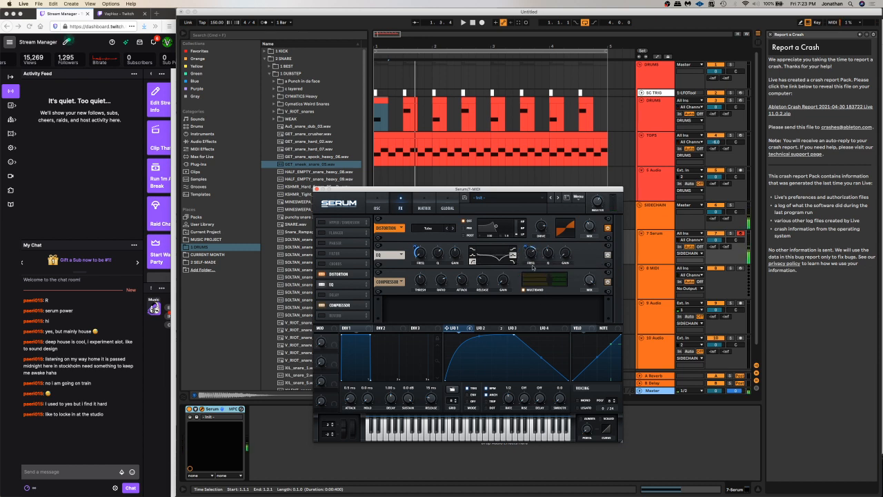
{"action": "left_click_drag", "start_coordinate": [529, 246], "coordinate": [526, 244]}
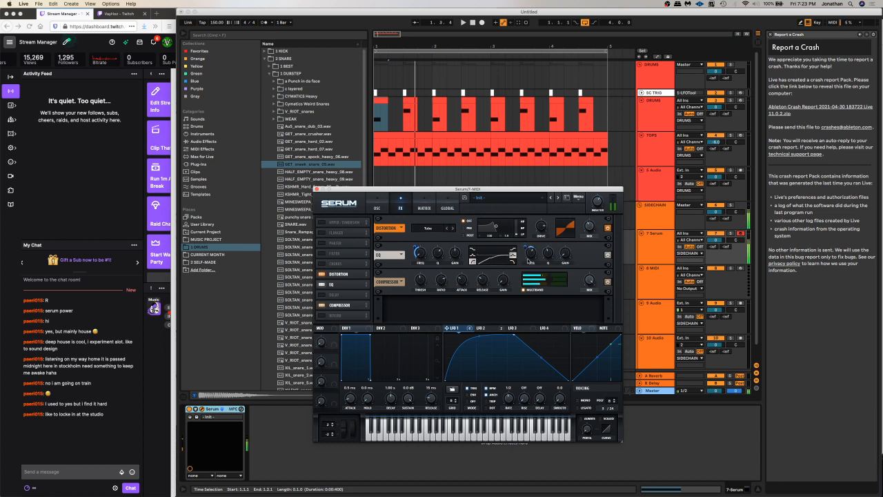
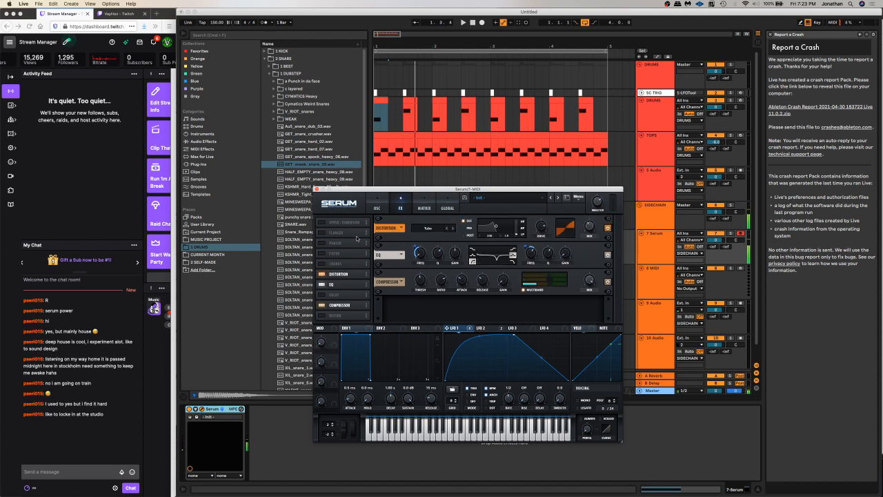
Turn on the Delay effect with a shorter left delay time and set the master volume to 64%
{"action": "left_click", "coordinate": [323, 297]}
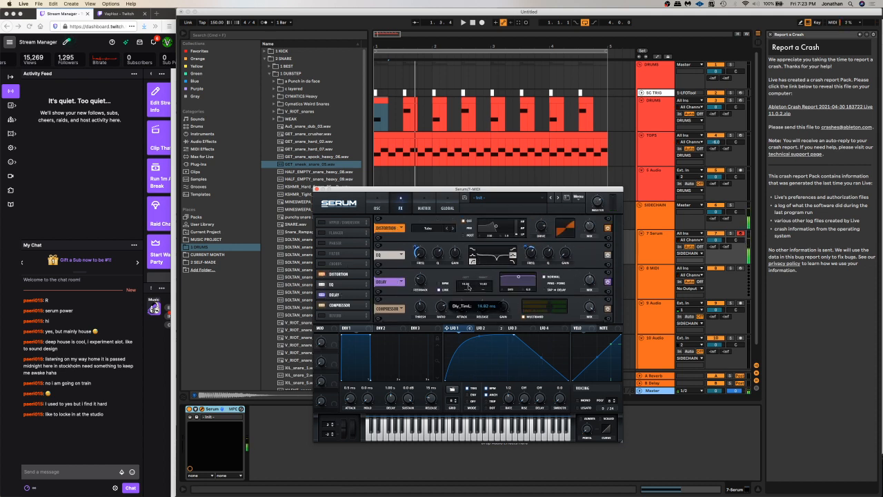
{"action": "left_click_drag", "start_coordinate": [462, 283], "coordinate": [460, 285]}
{"action": "left_click_drag", "start_coordinate": [598, 201], "coordinate": [598, 207]}
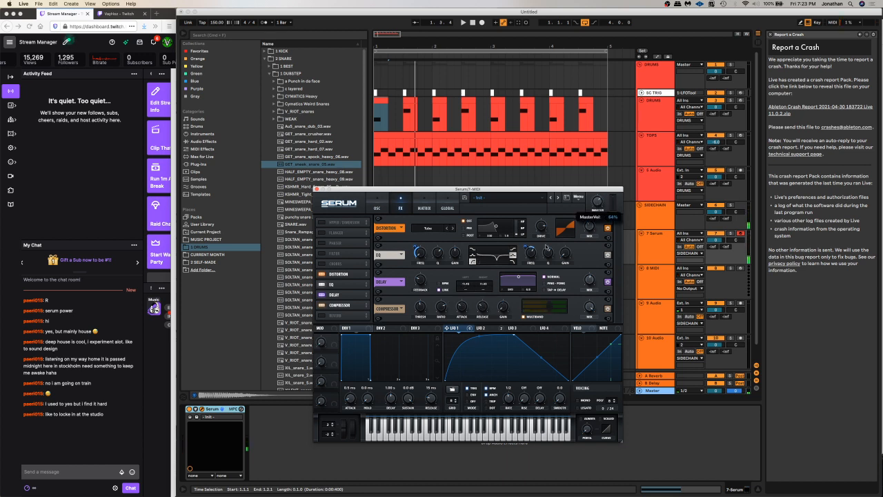
Turn the Delay effect off and the Reverb-type Filter effect back on
{"action": "left_click", "coordinate": [324, 295]}
{"action": "left_click", "coordinate": [324, 253]}
{"action": "mouse_move", "coordinate": [473, 231]}
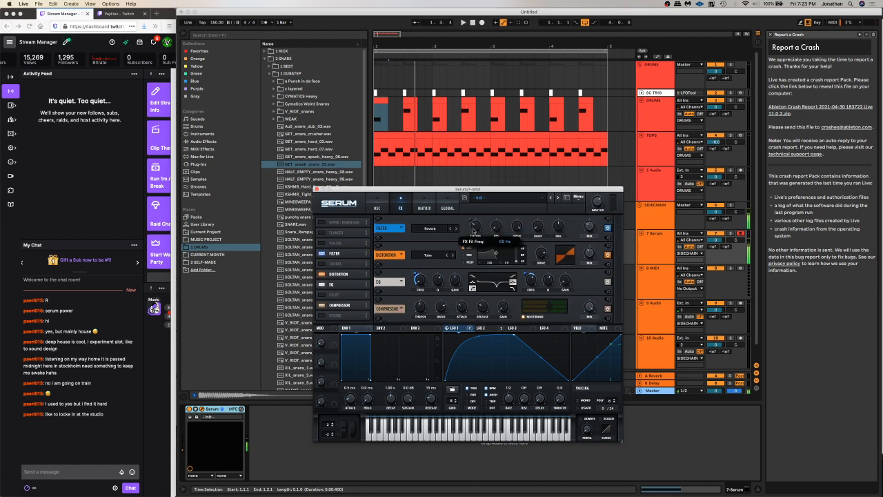
Set the project tempo to 128 BPM and start playback
{"action": "left_click", "coordinate": [217, 22]}
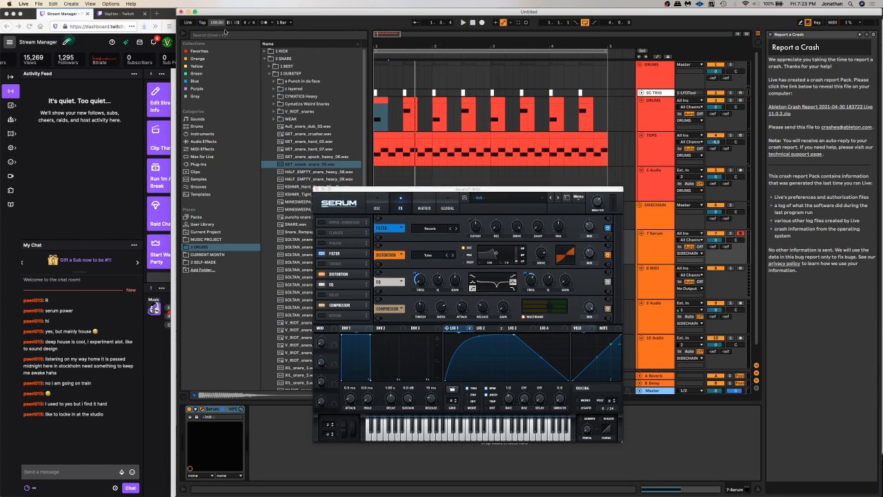
{"action": "type", "text": "128"}
{"action": "key", "text": "Return"}
{"action": "key", "text": "space"}
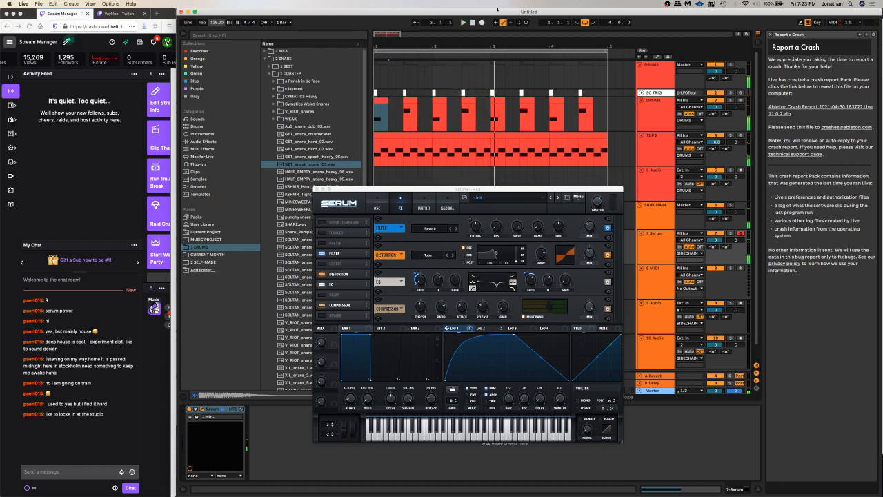
Close the Serum window, open the Serum track's MIDI clip for note editing and play it briefly
{"action": "left_click", "coordinate": [316, 188]}
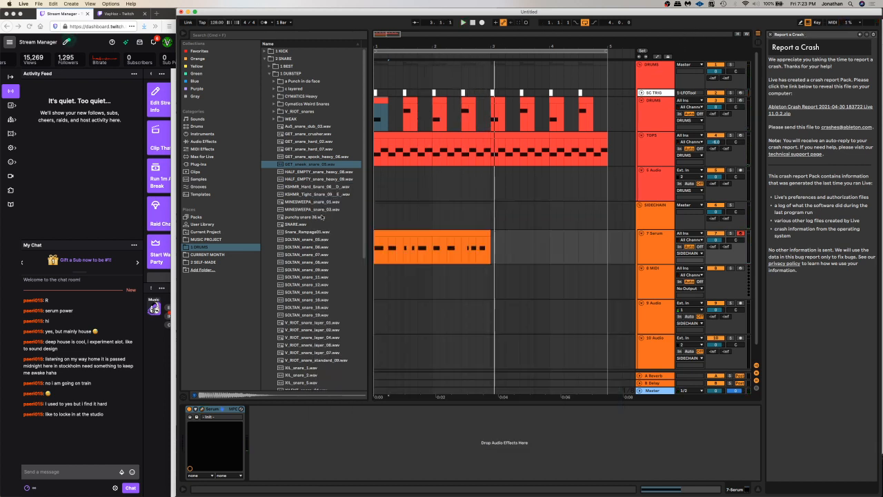
{"action": "double_click", "coordinate": [427, 248]}
{"action": "key", "text": "space"}
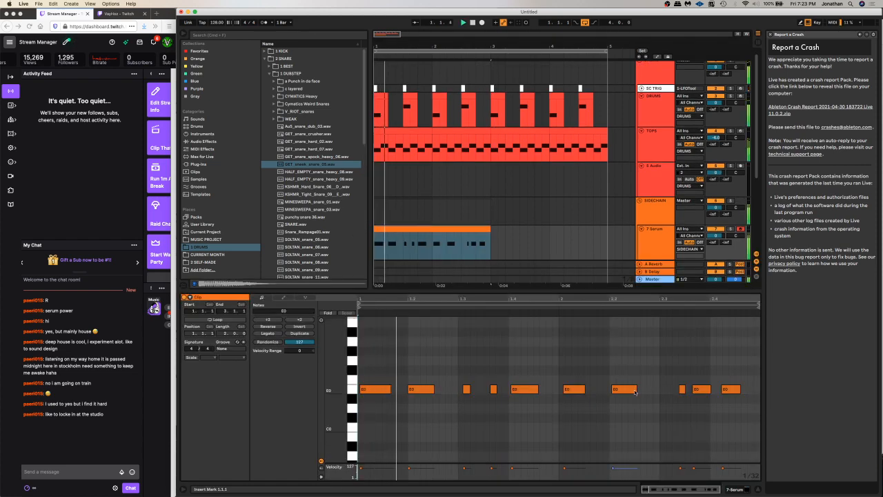
{"action": "key", "text": "space"}
Move the clip's fourth E0 note slightly earlier, shift the fifth to start at 1.4.1 and audition the timing
{"action": "left_click", "coordinate": [492, 389]}
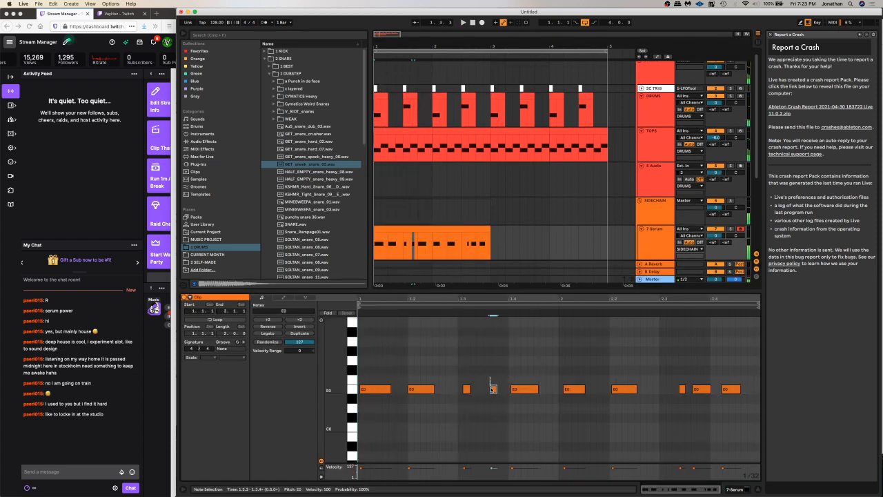
{"action": "mouse_move", "coordinate": [494, 390]}
{"action": "left_mouse_down"}
{"action": "mouse_move", "coordinate": [524, 390]}
{"action": "mouse_move", "coordinate": [487, 389]}
{"action": "left_mouse_up"}
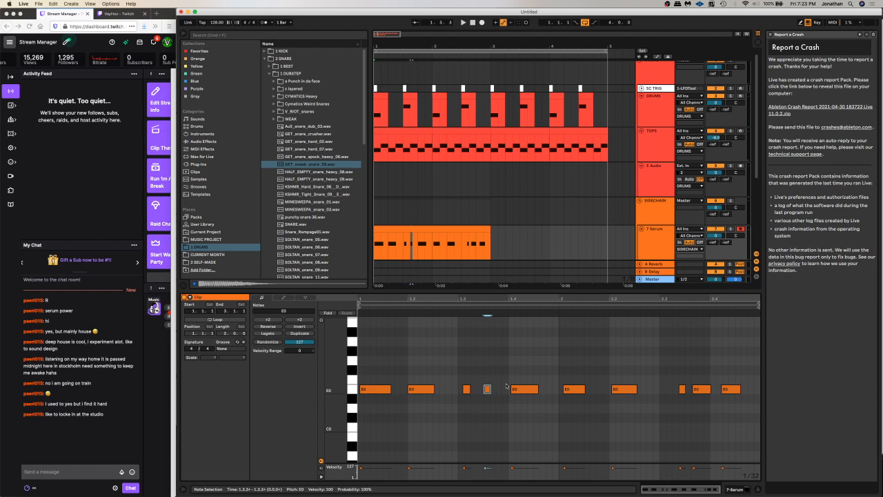
{"action": "left_click", "coordinate": [522, 390]}
{"action": "key", "text": "space"}
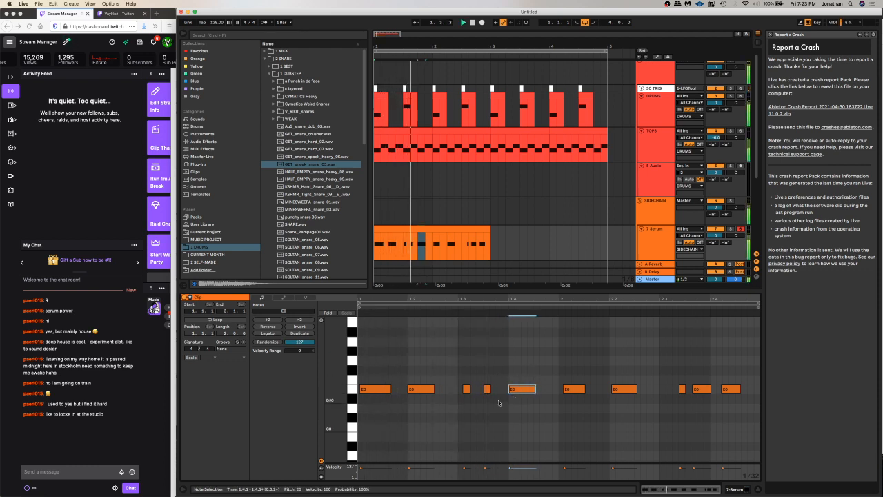
{"action": "key", "text": "space"}
Lengthen the fourth E0 note in two stages until it nearly reaches the fifth note, auditioning each length
{"action": "left_click_drag", "start_coordinate": [469, 389], "coordinate": [498, 390]}
{"action": "key", "text": "space"}
{"action": "key", "text": "space"}
{"action": "key", "text": "space"}
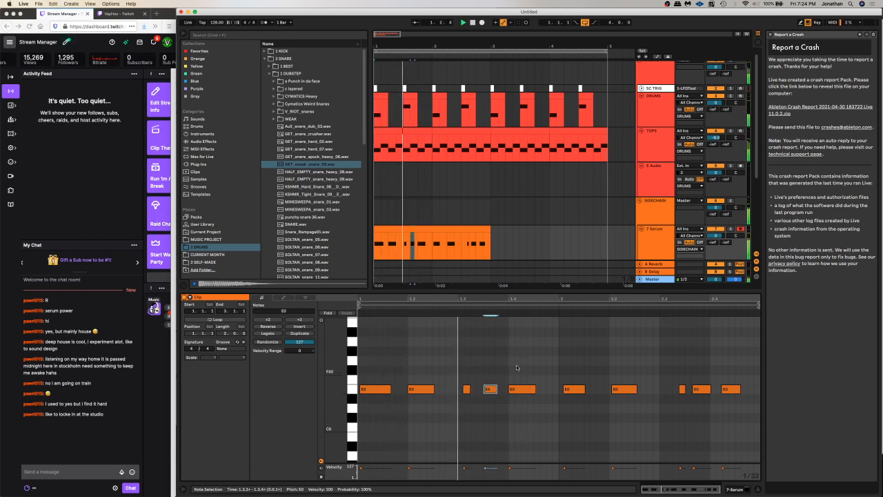
{"action": "key", "text": "space"}
{"action": "left_click_drag", "start_coordinate": [497, 389], "coordinate": [504, 389]}
{"action": "key", "text": "space"}
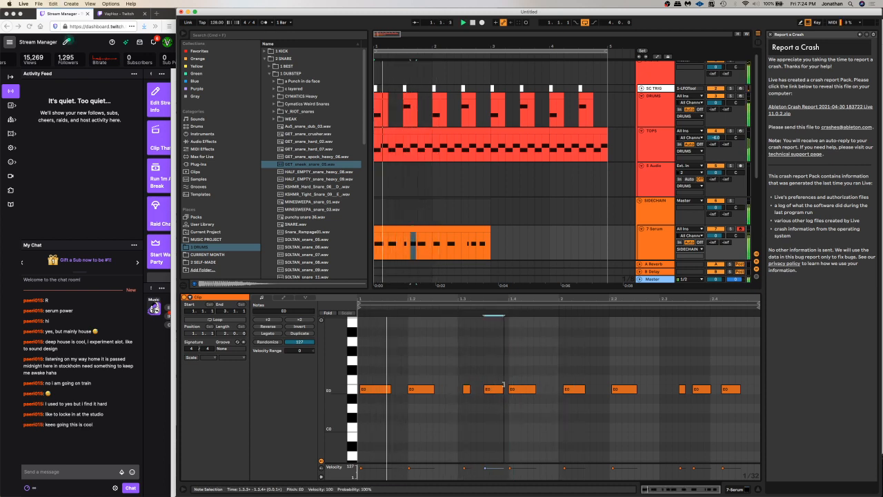
Shorten the fifth E0 note to end at about 1.4.2 and audition the clip from its start
{"action": "left_click", "coordinate": [532, 370]}
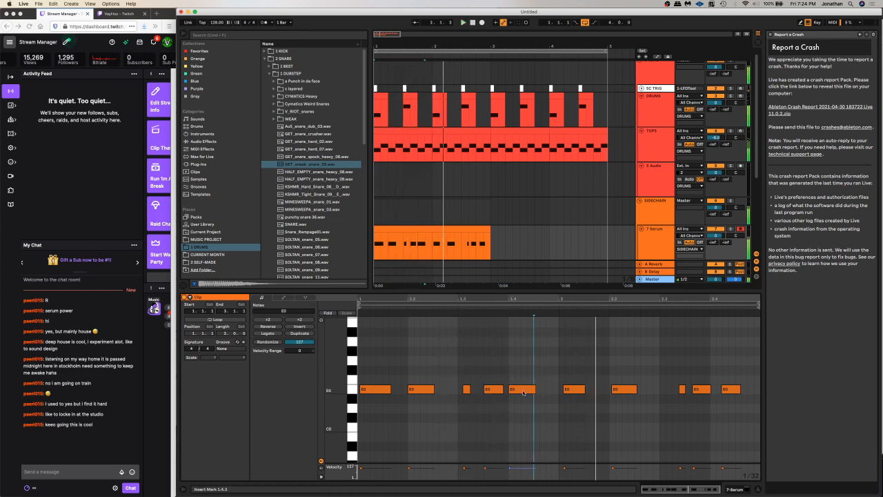
{"action": "left_click_drag", "start_coordinate": [535, 389], "coordinate": [521, 389]}
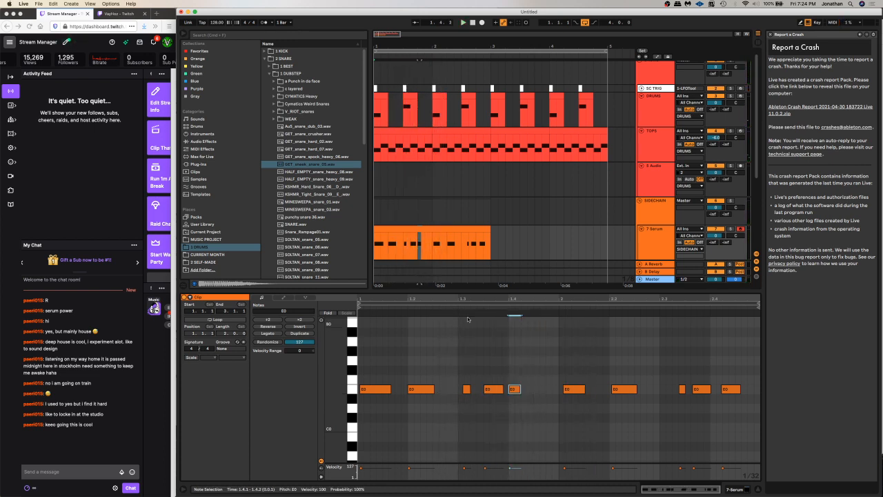
{"action": "left_click", "coordinate": [402, 253]}
{"action": "key", "text": "space"}
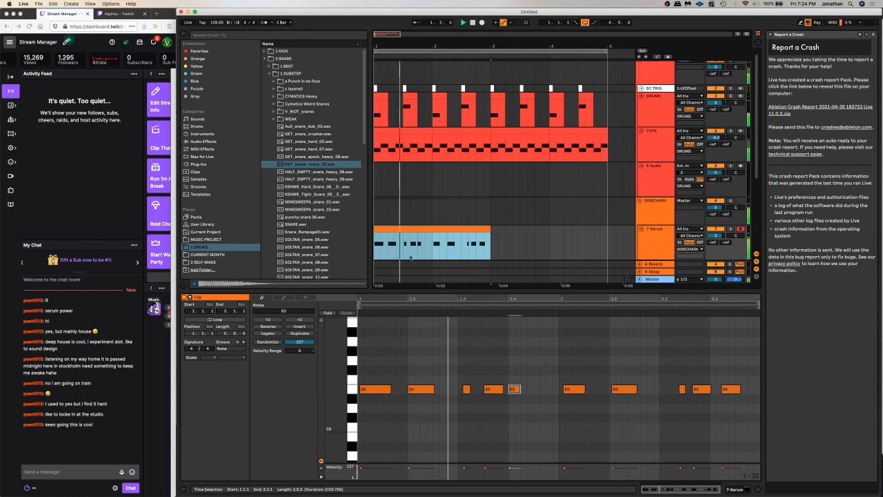
{"action": "key", "text": "space"}
Shorten the fourth E0 note, extend the fifth to end at 1.4.3 and play the clip
{"action": "left_click", "coordinate": [494, 389]}
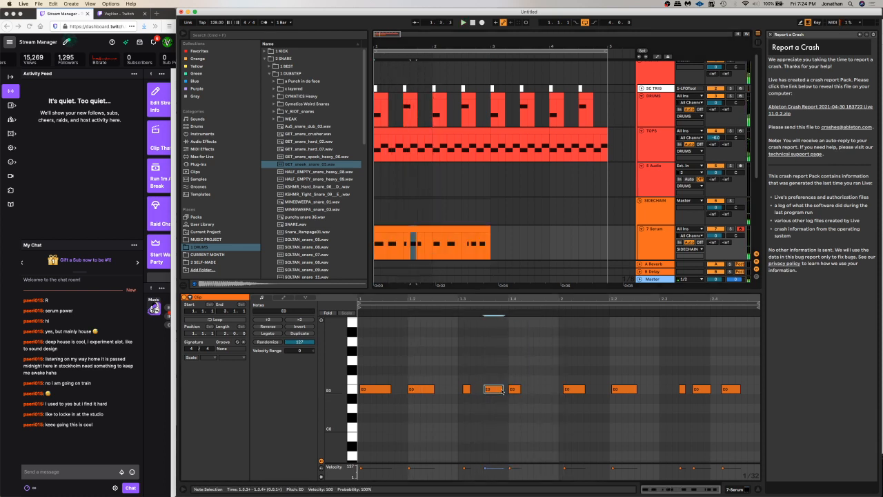
{"action": "left_click", "coordinate": [520, 389]}
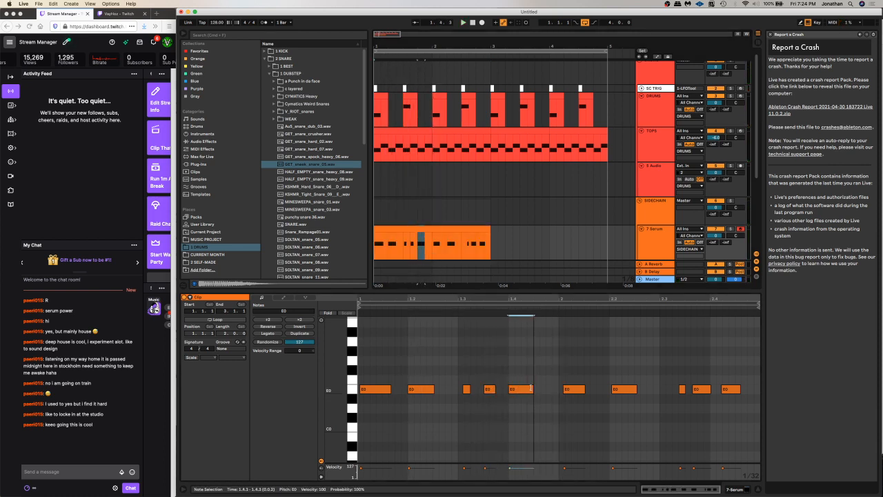
{"action": "key", "text": "space"}
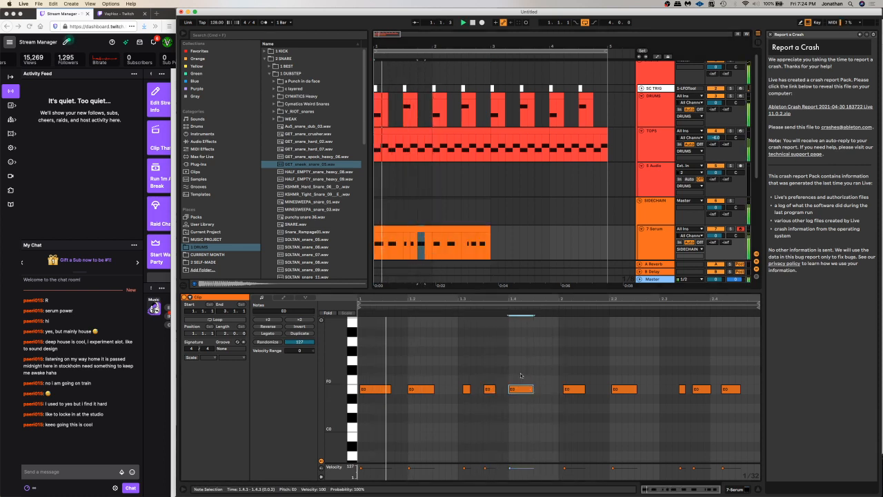
Move the clip's last three E0 notes slightly earlier so the final one starts at 2.4.1, and play the result
{"action": "left_click", "coordinate": [720, 389]}
{"action": "mouse_move", "coordinate": [721, 391]}
{"action": "left_mouse_down"}
{"action": "mouse_move", "coordinate": [676, 389]}
{"action": "mouse_move", "coordinate": [693, 389]}
{"action": "left_mouse_up"}
{"action": "left_click", "coordinate": [681, 389]}
{"action": "key", "text": "space"}
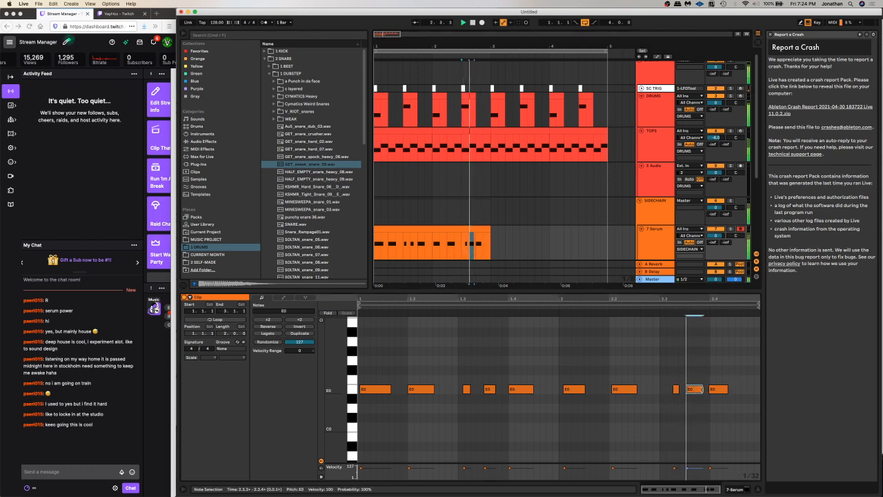
Lengthen the final E0 note to end at 2.4.3 and stop the playback
{"action": "left_click", "coordinate": [718, 389]}
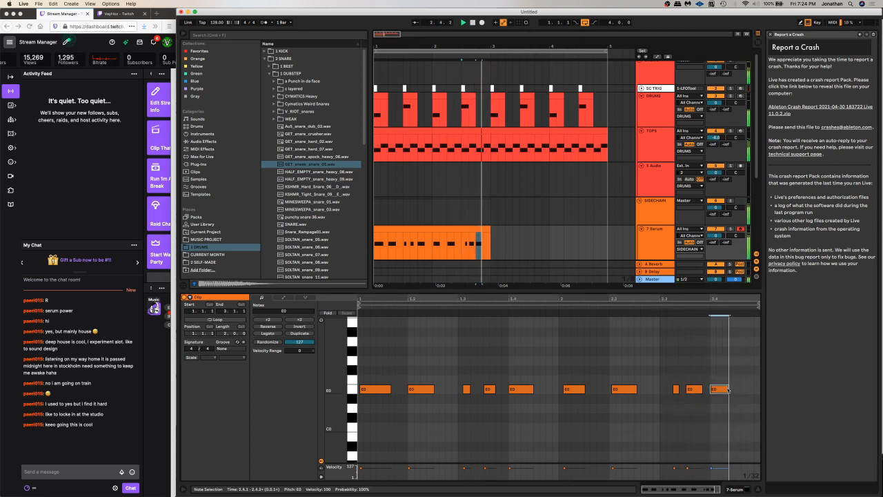
{"action": "left_click_drag", "start_coordinate": [728, 389], "coordinate": [736, 389]}
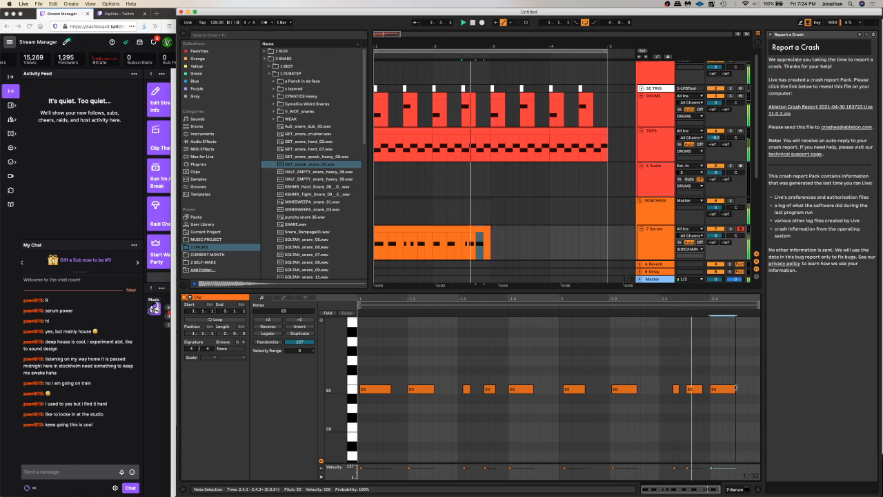
{"action": "key", "text": "space"}
Open the Serum instrument on the 7 Serum track, audition the pattern with it, and close its window
{"action": "left_click", "coordinate": [472, 229]}
{"action": "double_click", "coordinate": [655, 229]}
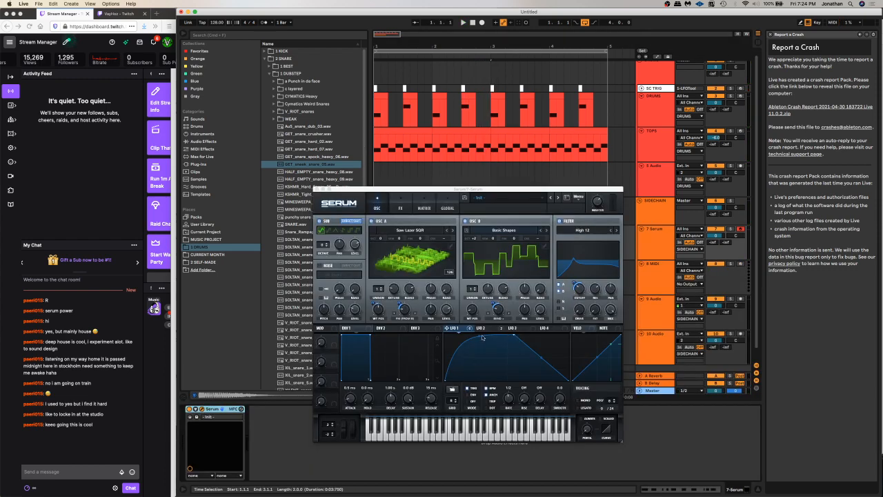
{"action": "key", "text": "space"}
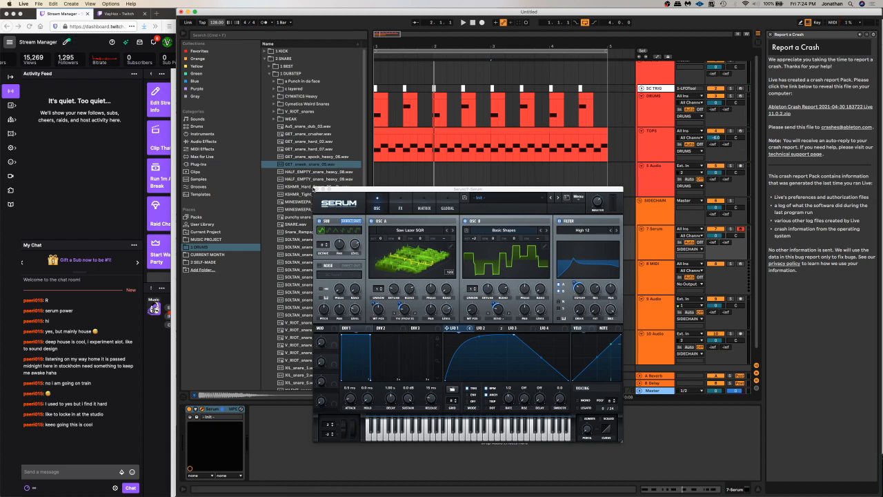
{"action": "left_click", "coordinate": [315, 188]}
Duplicate the two-bar pattern on the 7 Serum track into bars 3 and 4 and play the arrangement
{"action": "left_click", "coordinate": [505, 241]}
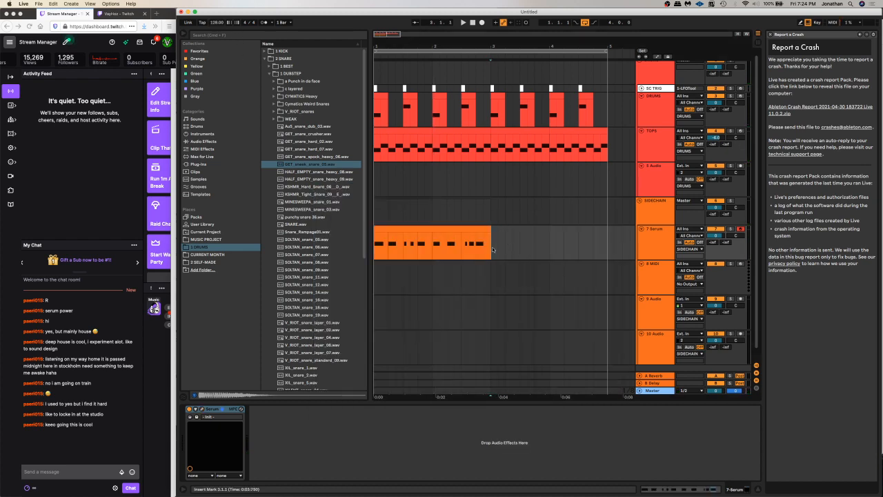
{"action": "left_click_drag", "start_coordinate": [493, 241], "coordinate": [339, 241]}
{"action": "key", "text": "super+d"}
{"action": "left_click", "coordinate": [407, 230]}
{"action": "key", "text": "space"}
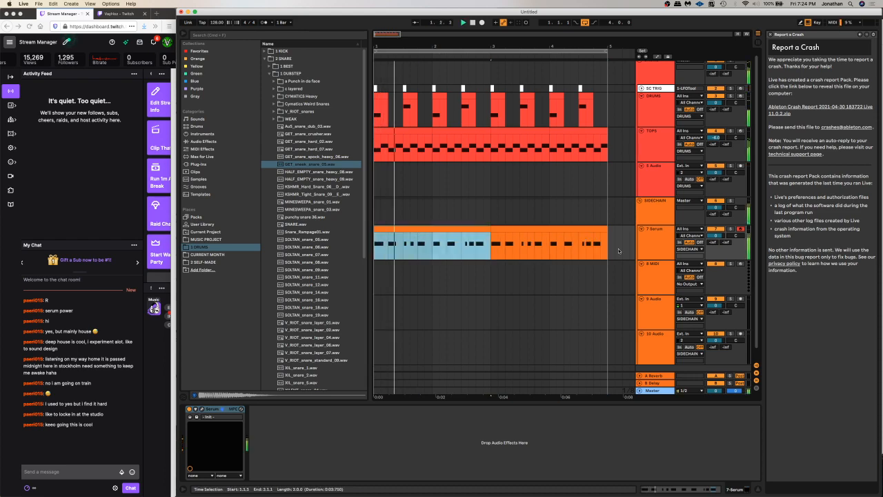
Insert a new MIDI track below 7 Serum and load Serum from the favorites onto it
{"action": "double_click", "coordinate": [407, 230]}
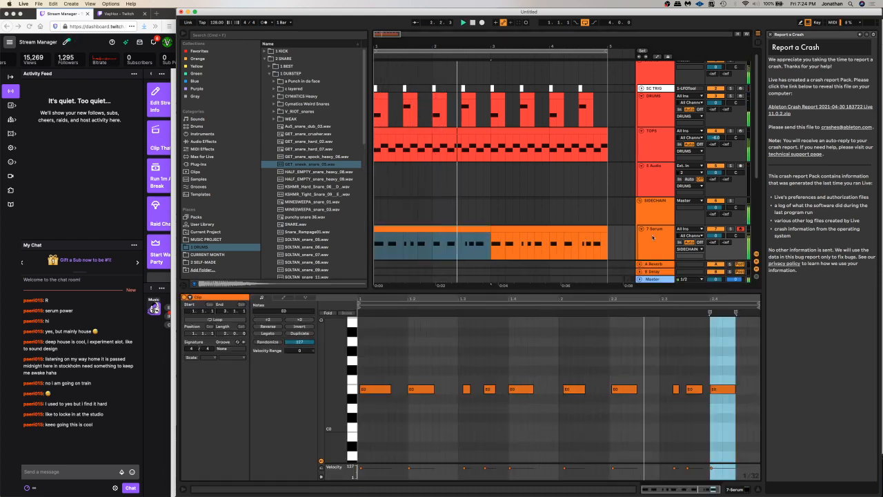
{"action": "scroll", "coordinate": [652, 225], "scroll_direction": "down", "scroll_amount": 2}
{"action": "left_click", "coordinate": [652, 225]}
{"action": "key", "text": "super+shift+t"}
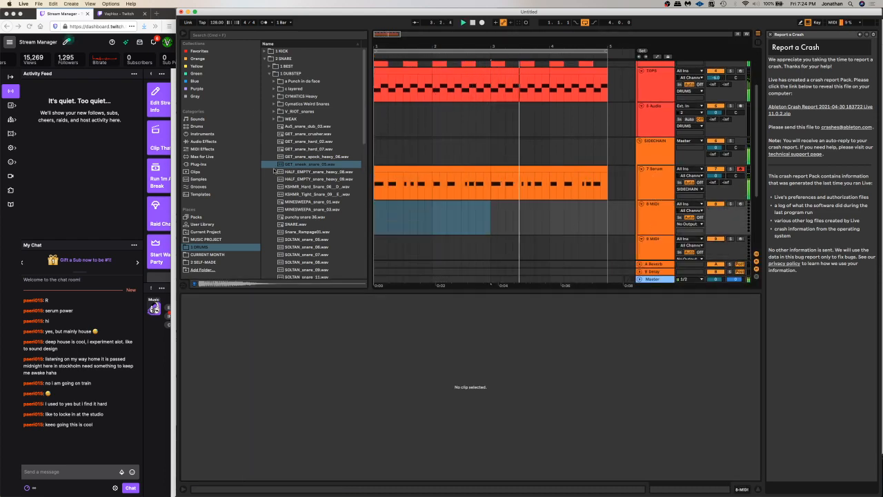
{"action": "left_click", "coordinate": [215, 51]}
{"action": "left_click", "coordinate": [283, 147]}
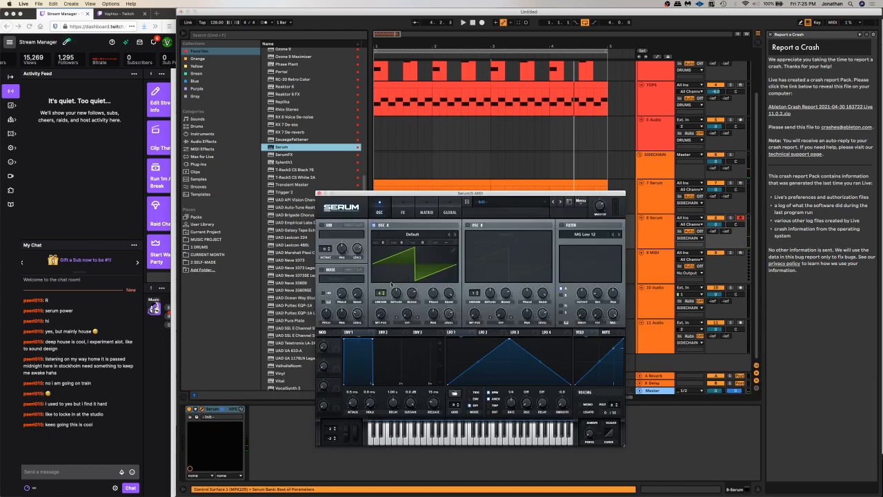
Lower oscillator A's unison detune in the new Serum and look over its global settings
{"action": "left_click_drag", "start_coordinate": [397, 293], "coordinate": [397, 303]}
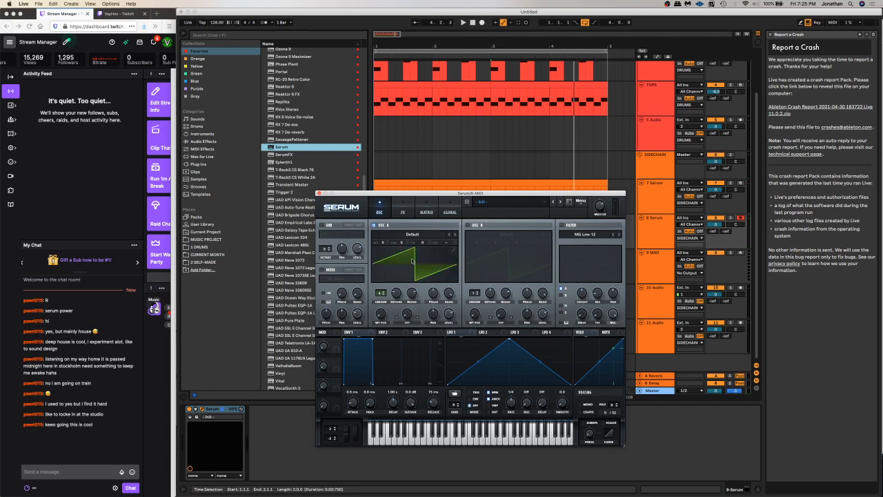
{"action": "left_click", "coordinate": [450, 206]}
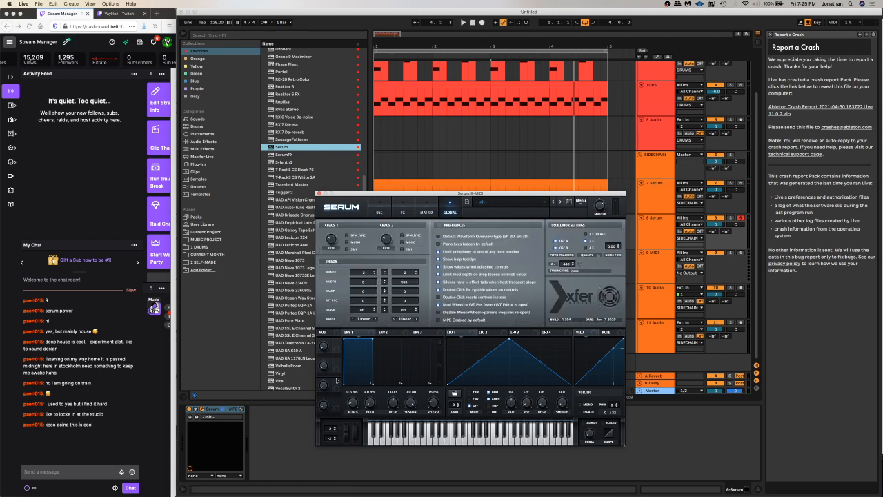
{"action": "left_click", "coordinate": [385, 211]}
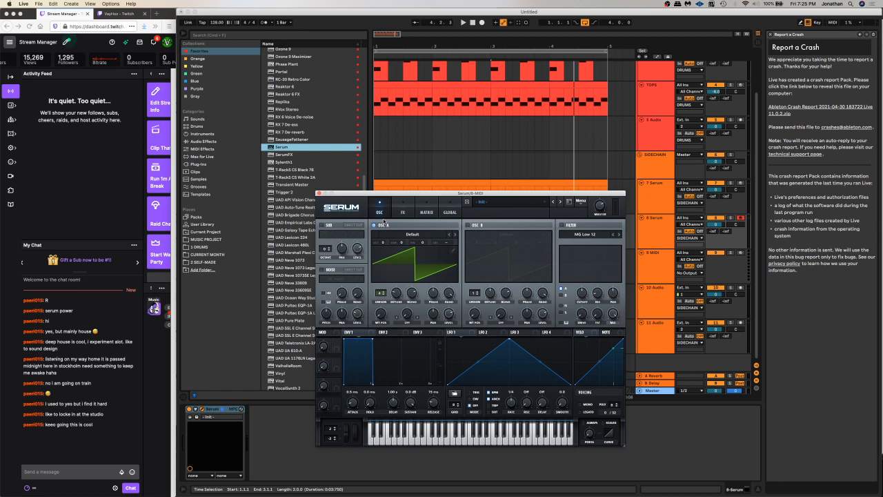
Play the arrangement with the new Serum open and check its effects page between auditions
{"action": "key", "text": "space"}
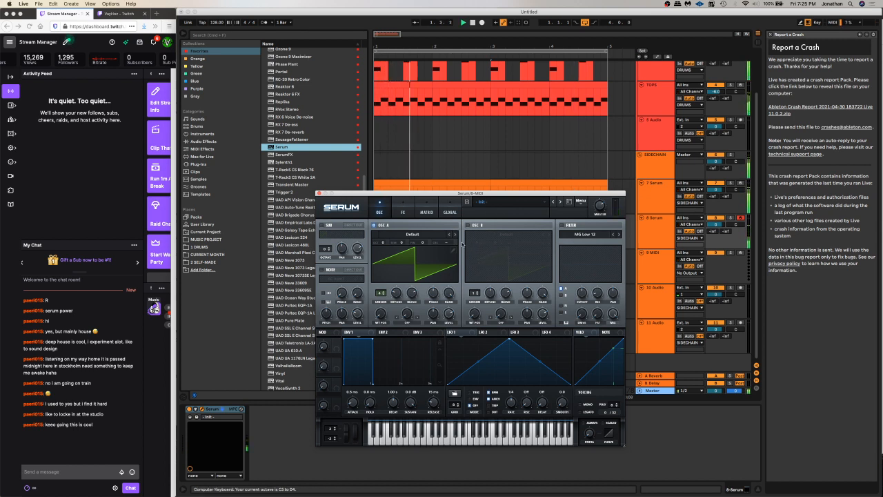
{"action": "left_click", "coordinate": [403, 209]}
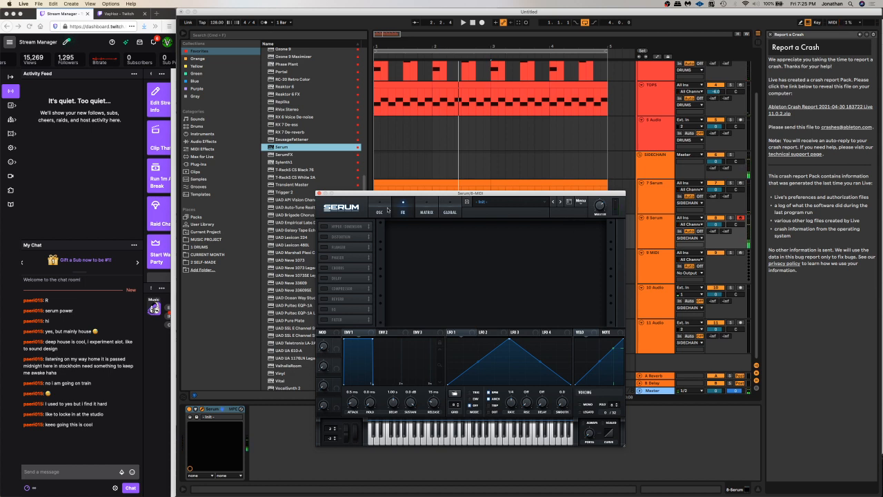
{"action": "left_click", "coordinate": [386, 209]}
{"action": "key", "text": "space"}
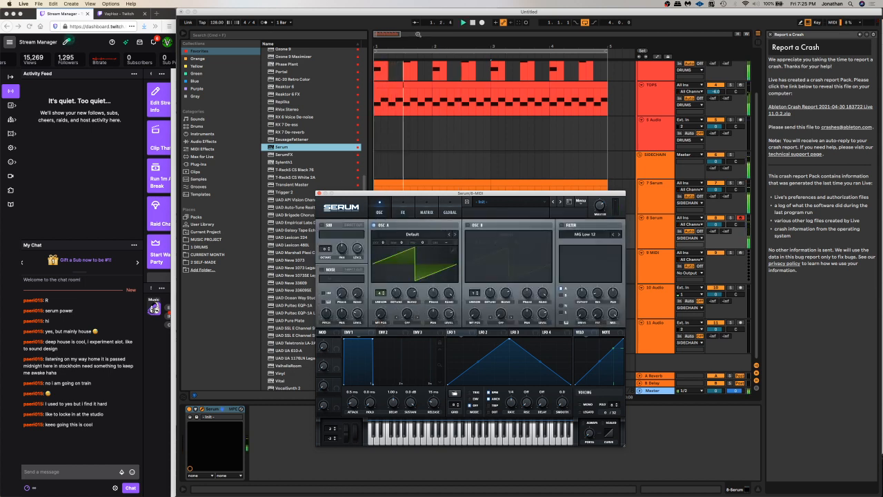
{"action": "left_click", "coordinate": [518, 23]}
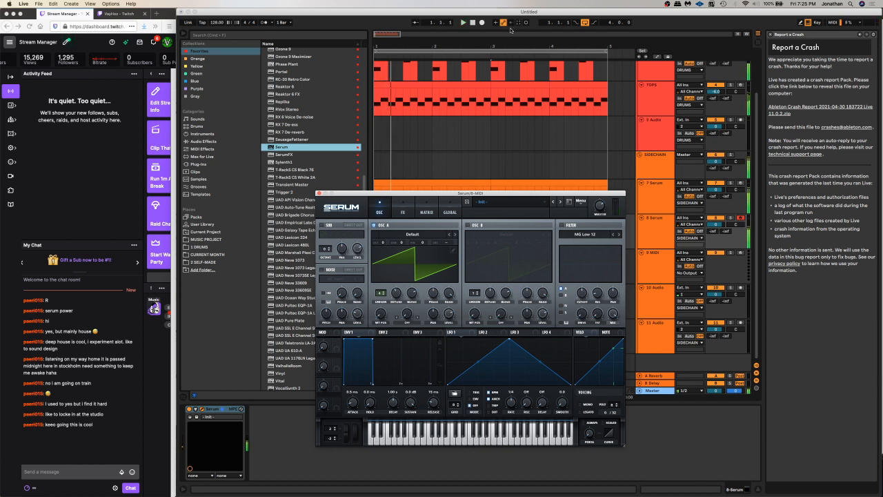
Reopen Serum on the 8 Serum track, lower oscillator A's detune and audition it with the drums
{"action": "left_click", "coordinate": [318, 194]}
{"action": "left_click", "coordinate": [601, 278]}
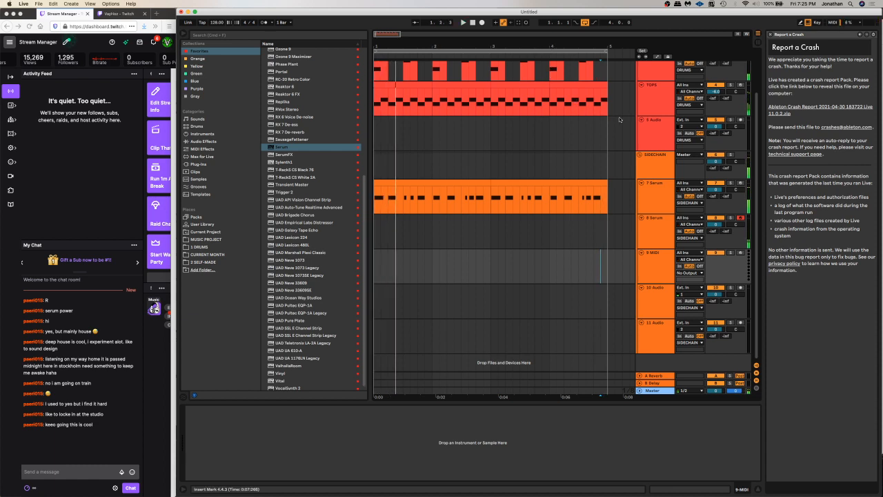
{"action": "left_click", "coordinate": [657, 223]}
{"action": "left_click", "coordinate": [199, 409]}
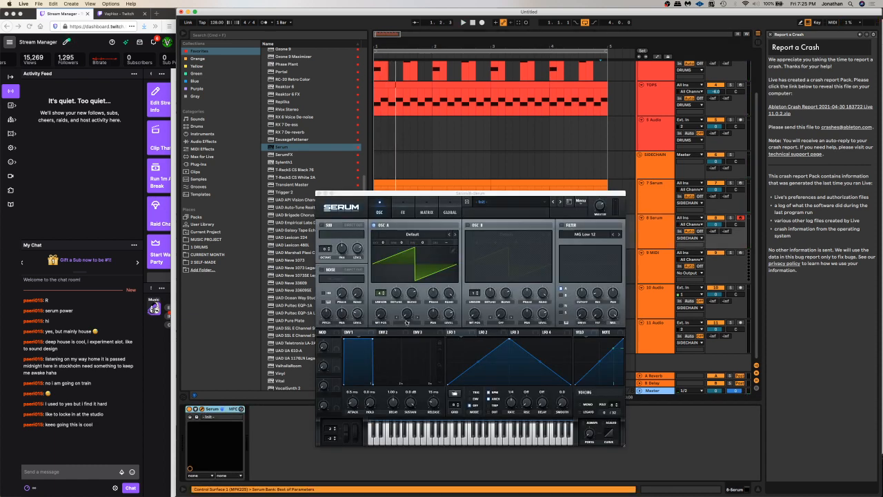
{"action": "left_click_drag", "start_coordinate": [398, 298], "coordinate": [398, 308]}
{"action": "key", "text": "space"}
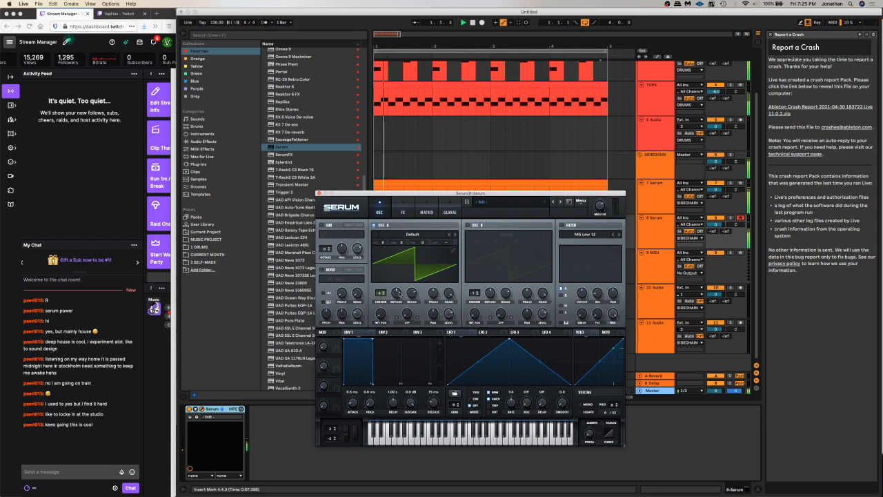
{"action": "key", "text": "space"}
{"action": "key", "text": "space"}
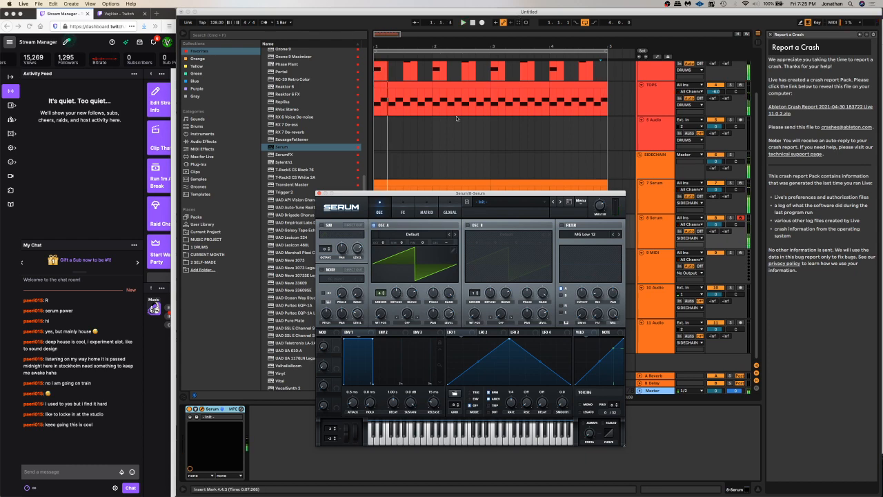
Paste the copied MIDI clip at 1.1.1 on the 8 Serum track and audition it with the arrangement
{"action": "left_click_drag", "start_coordinate": [416, 198], "coordinate": [534, 204]}
{"action": "left_click", "coordinate": [385, 229]}
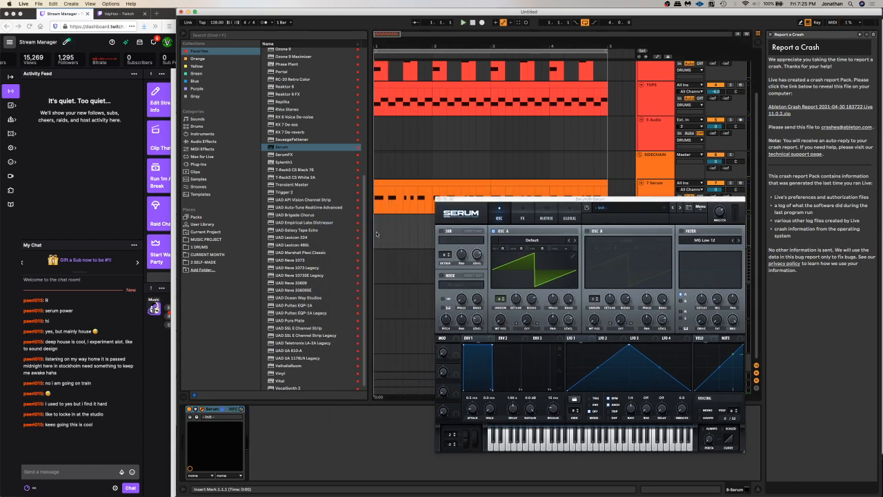
{"action": "key", "text": "super+v"}
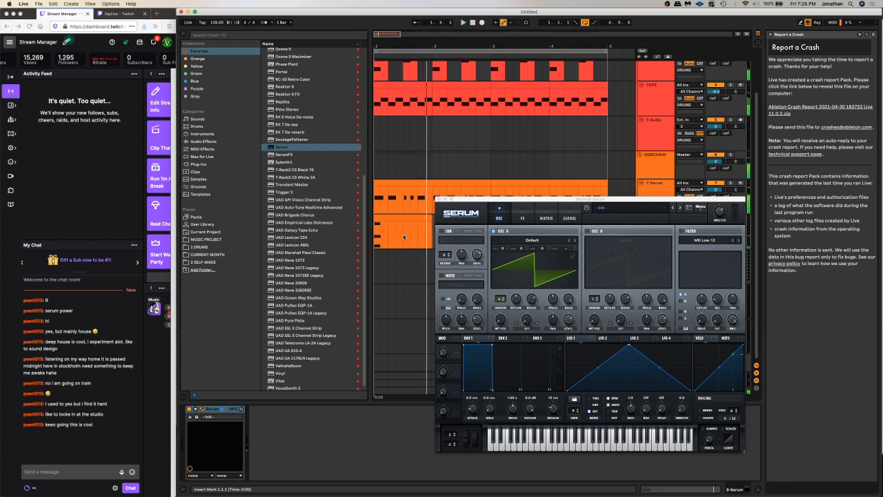
{"action": "left_click", "coordinate": [415, 217]}
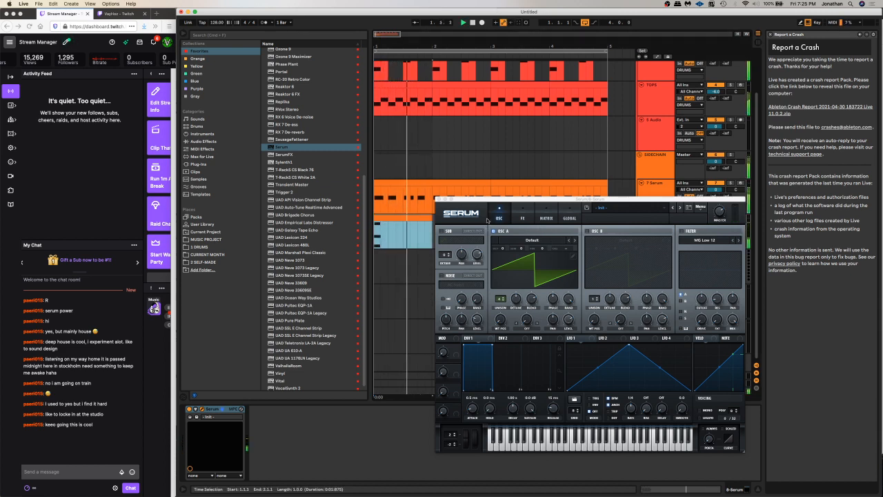
{"action": "left_click", "coordinate": [411, 232]}
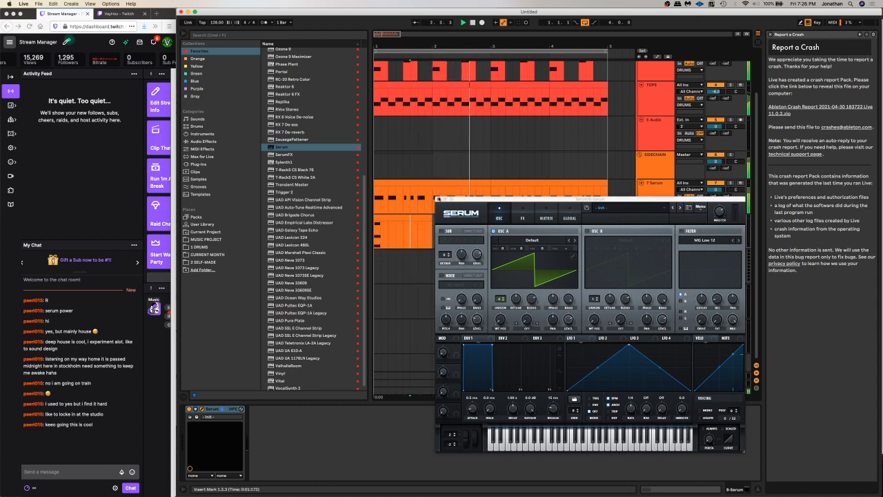
Close Serum and trim the pasted clip on 8 Serum to one beat by deleting everything from 1.2.1 to 2.2.1
{"action": "left_click", "coordinate": [438, 199]}
{"action": "key", "text": "space"}
{"action": "left_click_drag", "start_coordinate": [447, 233], "coordinate": [388, 234]}
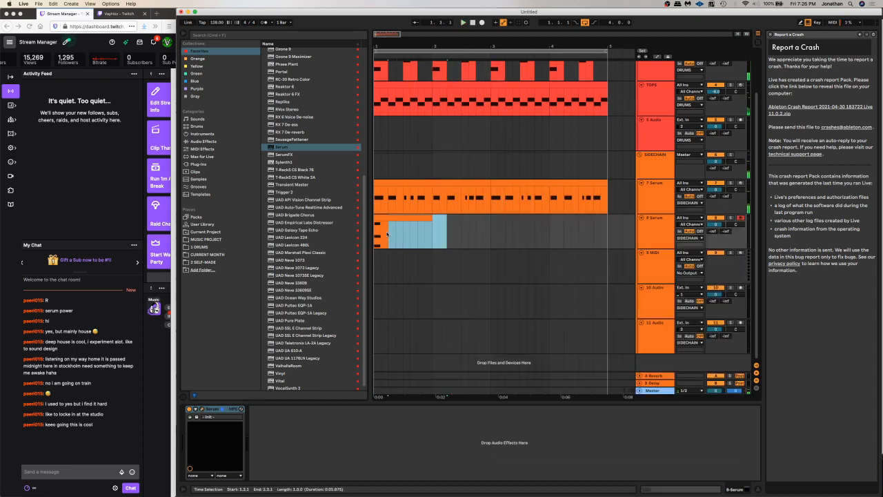
{"action": "key", "text": "Delete"}
Audition the 7 Serum pattern from 3.1.1 to 3.2.3 and examine its notes around the start of bar 3
{"action": "left_click", "coordinate": [468, 205]}
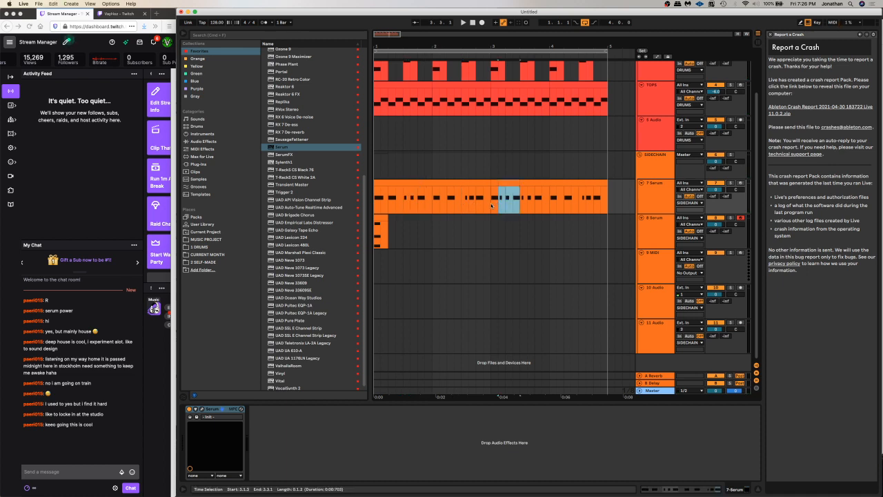
{"action": "left_click", "coordinate": [491, 205]}
{"action": "left_click_drag", "start_coordinate": [491, 205], "coordinate": [513, 205]}
{"action": "key", "text": "space"}
{"action": "key", "text": "space"}
{"action": "key", "text": "space"}
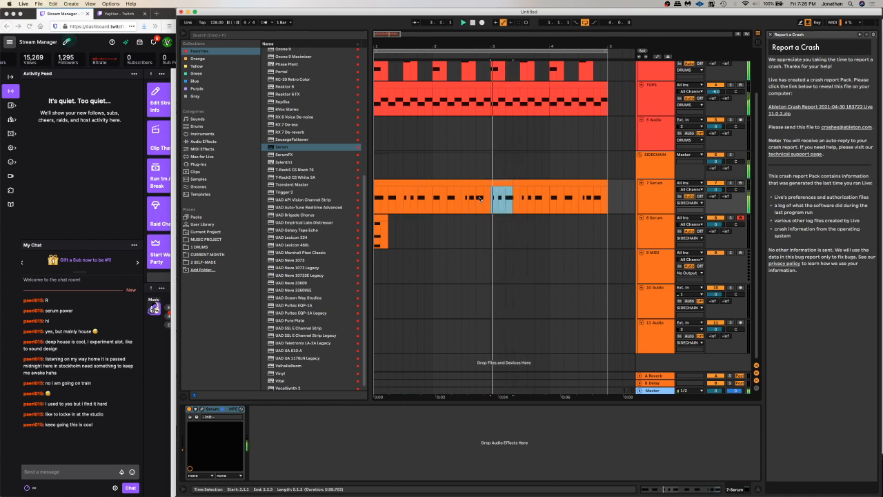
{"action": "left_click_drag", "start_coordinate": [503, 43], "coordinate": [504, 69]}
{"action": "left_click_drag", "start_coordinate": [486, 199], "coordinate": [490, 200]}
{"action": "left_click", "coordinate": [489, 203]}
{"action": "left_click", "coordinate": [484, 204]}
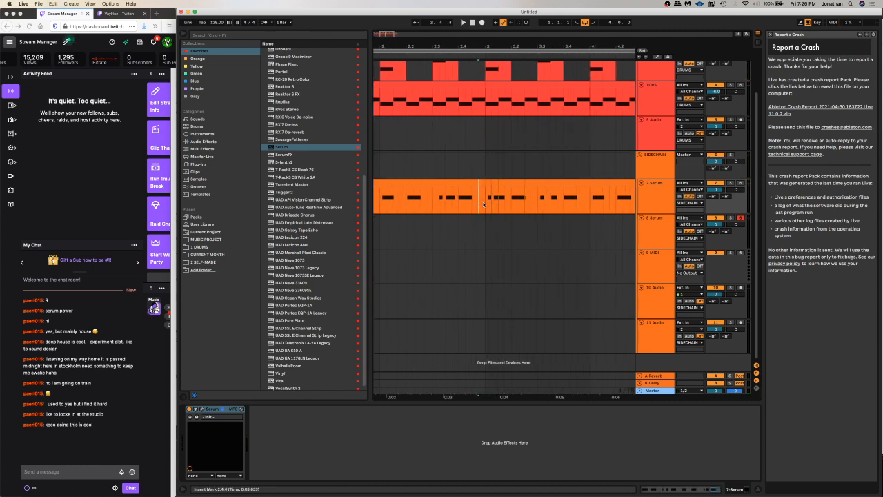
{"action": "left_click_drag", "start_coordinate": [489, 45], "coordinate": [490, 28]}
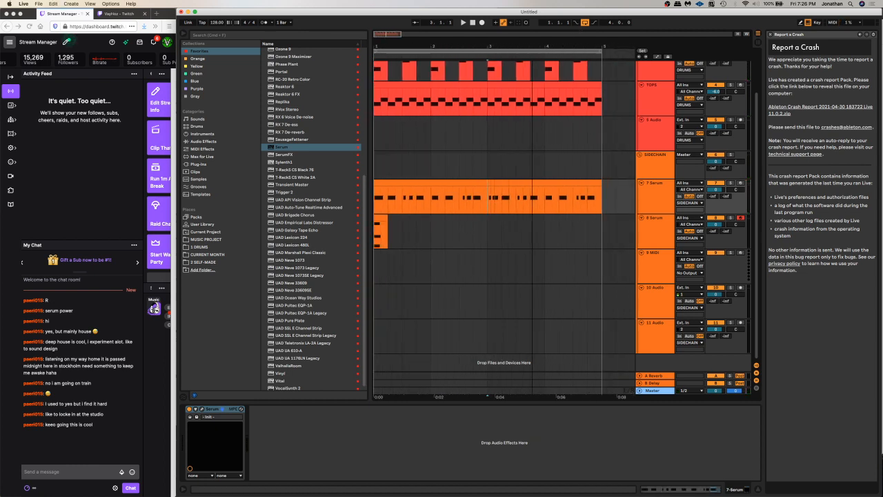
Shift the 7 Serum segment from 3.1.1 to 3.1.3 slightly earlier to start at 2.4.4, and audition the timing
{"action": "left_click_drag", "start_coordinate": [488, 209], "coordinate": [494, 208]}
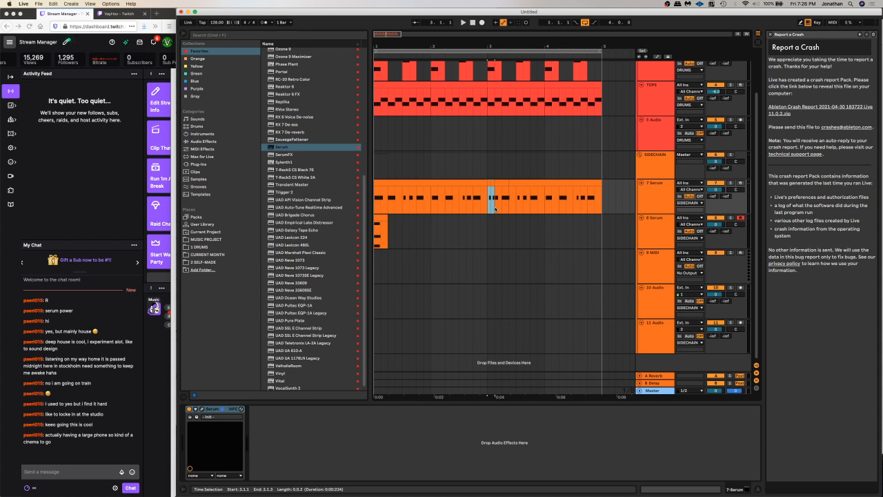
{"action": "key", "text": "space"}
{"action": "key", "text": "z"}
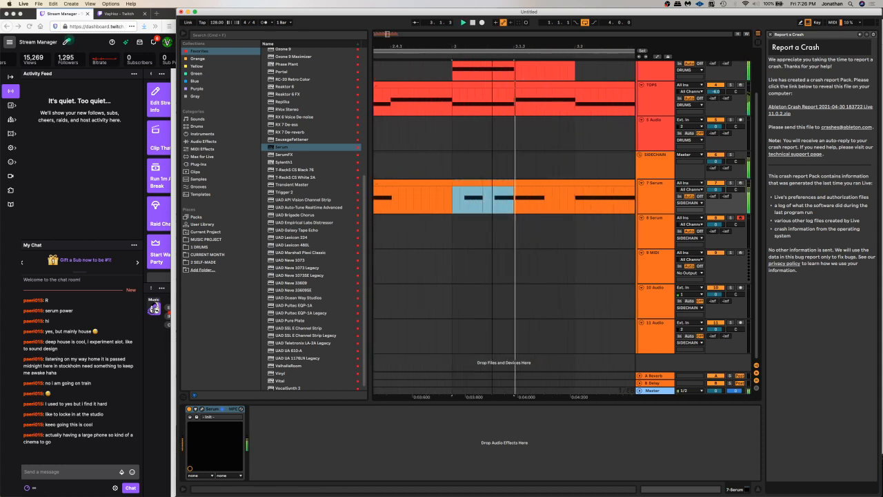
{"action": "left_click_drag", "start_coordinate": [465, 181], "coordinate": [455, 190]}
{"action": "key", "text": "space"}
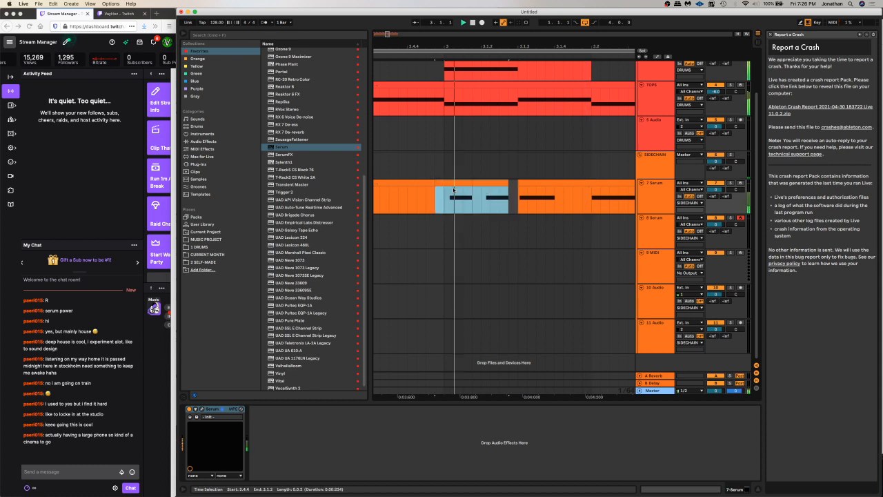
Nudge the 7 Serum segment starting at 3.1.1 slightly earlier again and play from there
{"action": "left_click", "coordinate": [448, 205]}
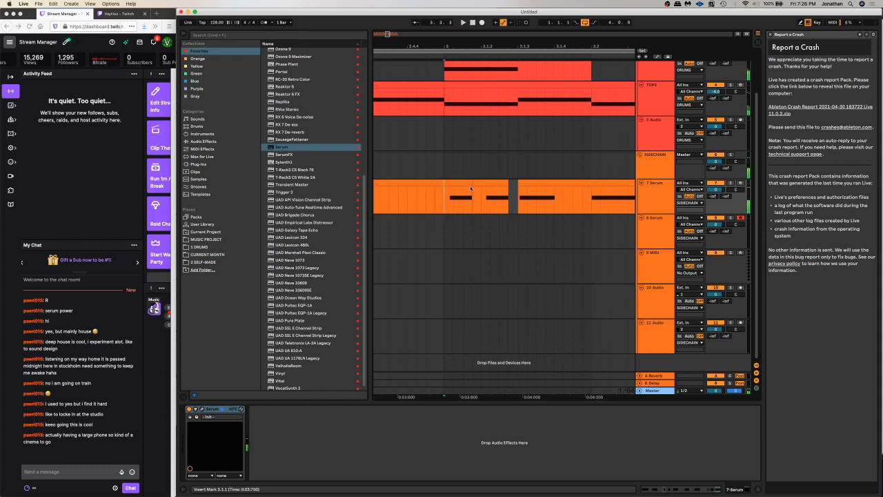
{"action": "left_click", "coordinate": [475, 184]}
{"action": "key", "text": "space"}
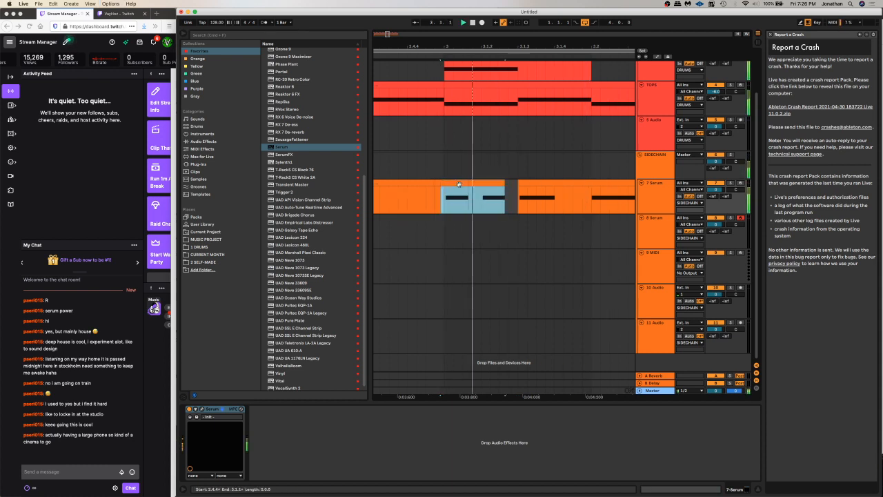
Show the whole arrangement and audition the 7 Serum pattern against the drums from the first bar
{"action": "left_click_drag", "start_coordinate": [551, 46], "coordinate": [460, 39]}
{"action": "left_click", "coordinate": [398, 184]}
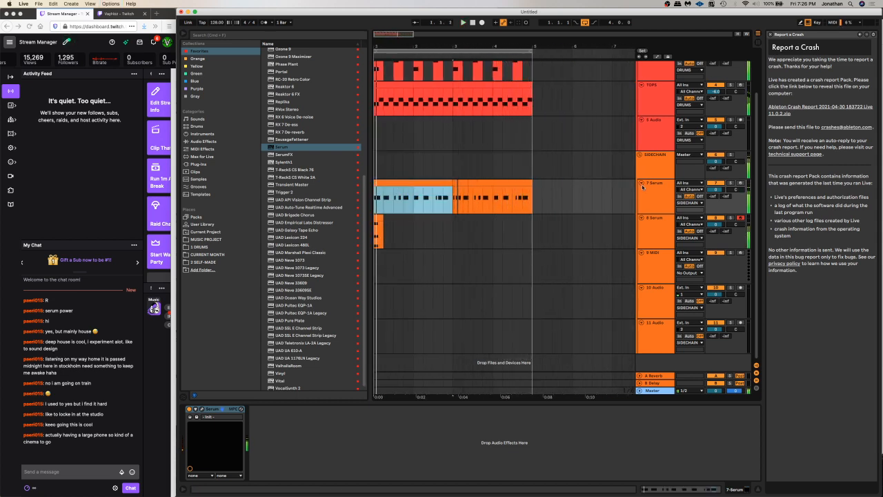
{"action": "left_click", "coordinate": [646, 233]}
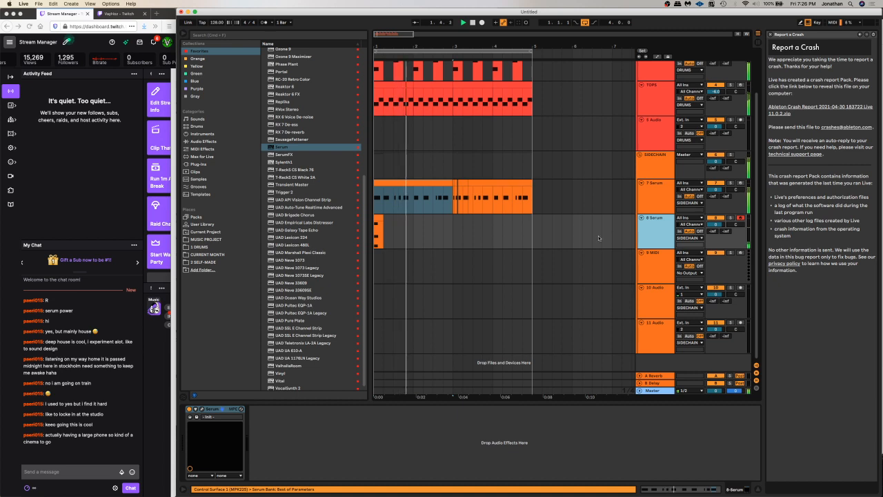
{"action": "left_click", "coordinate": [415, 205]}
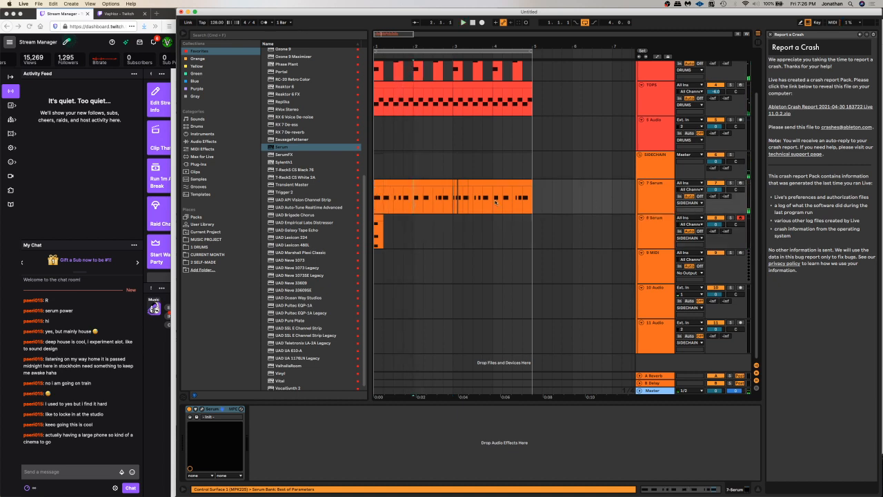
Duplicate the 7 Serum track and delete the first bar of clips on the new 8 Serum track
{"action": "left_click", "coordinate": [655, 191]}
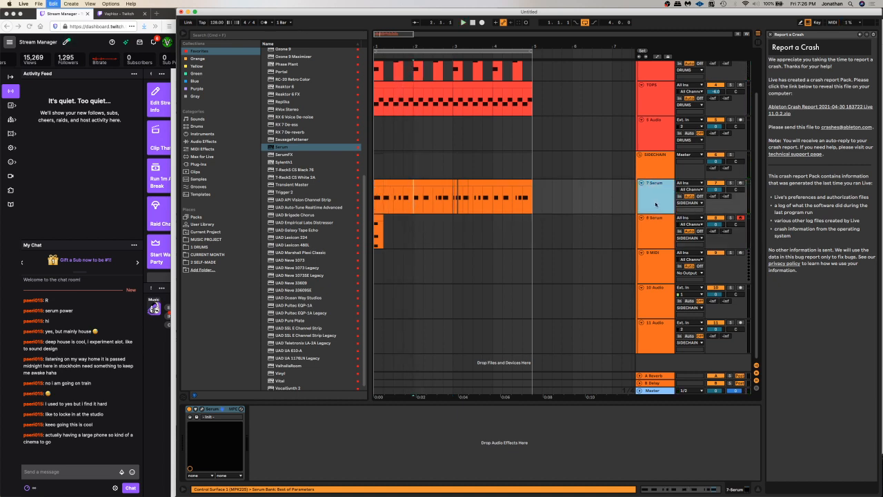
{"action": "key", "text": "super+d"}
{"action": "left_click_drag", "start_coordinate": [415, 244], "coordinate": [371, 245]}
{"action": "key", "text": "Delete"}
{"action": "left_click_drag", "start_coordinate": [415, 205], "coordinate": [573, 238]}
{"action": "key", "text": "Delete"}
{"action": "key", "text": "Delete"}
{"action": "key", "text": "space"}
{"action": "key", "text": "super+z"}
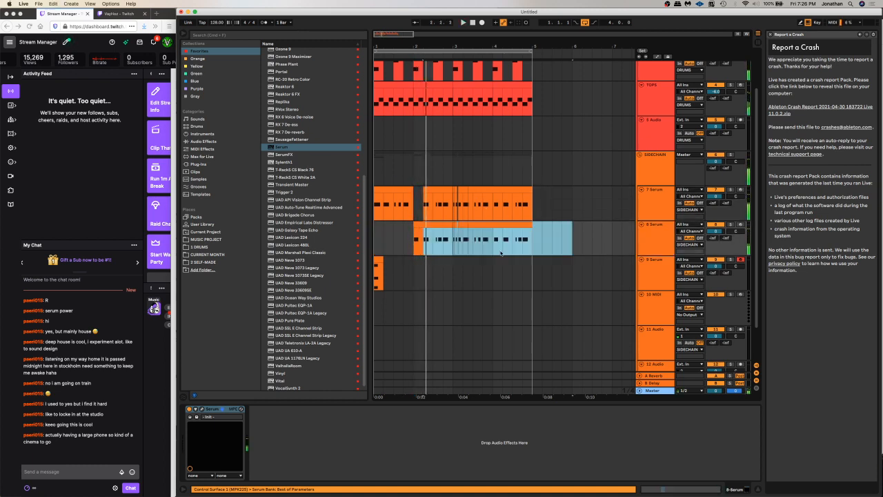
{"action": "key", "text": "super+z"}
Delete the remaining clips on 8 Serum from 2.1.1 onward so the duplicated track is empty
{"action": "left_click_drag", "start_coordinate": [413, 240], "coordinate": [602, 238]}
{"action": "key", "text": "Delete"}
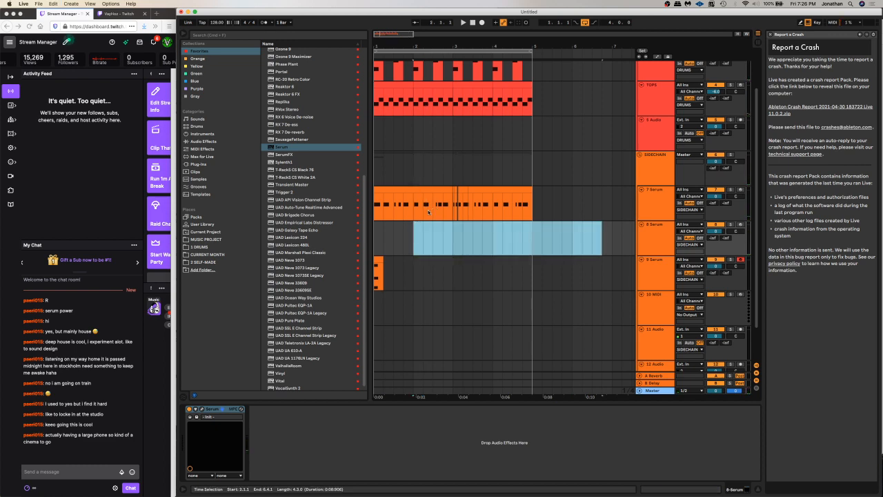
{"action": "key", "text": "Delete"}
Copy the complete 7 Serum pattern in bars 1 to 4 onto 8 Serum and deactivate the original 7 Serum clips
{"action": "left_click", "coordinate": [417, 210]}
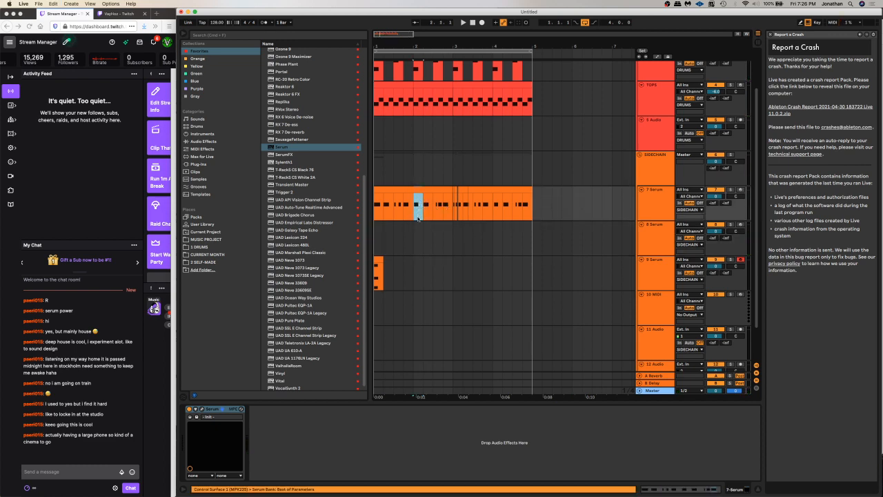
{"action": "key", "text": "space"}
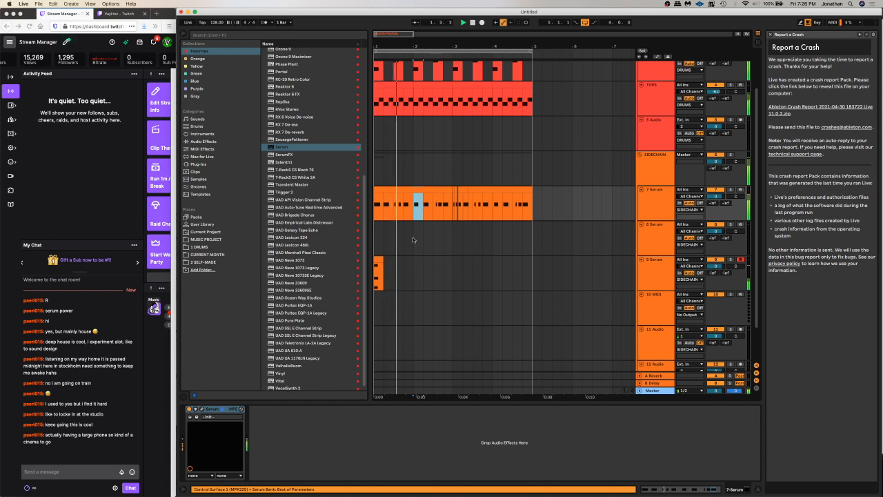
{"action": "left_click", "coordinate": [531, 209]}
{"action": "key", "text": "space"}
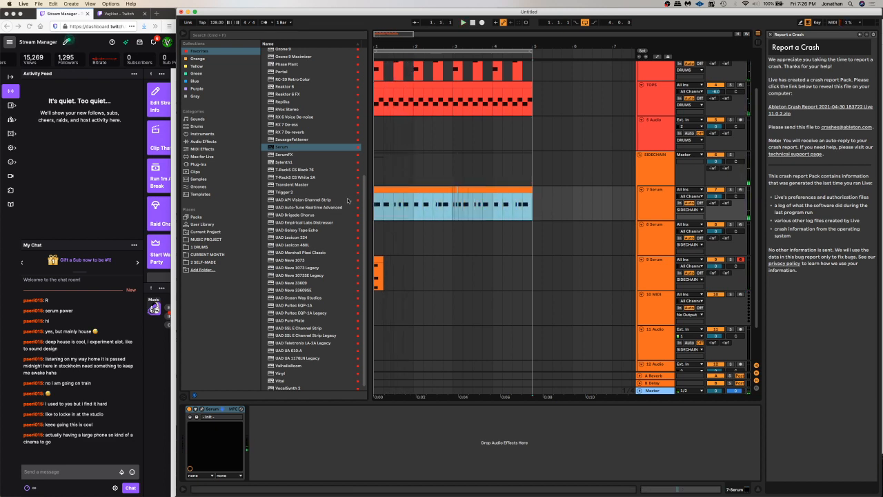
{"action": "mouse_move", "coordinate": [385, 189]}
{"action": "left_mouse_down"}
{"action": "mouse_move", "coordinate": [384, 224]}
{"action": "mouse_move", "coordinate": [387, 202]}
{"action": "left_mouse_up"}
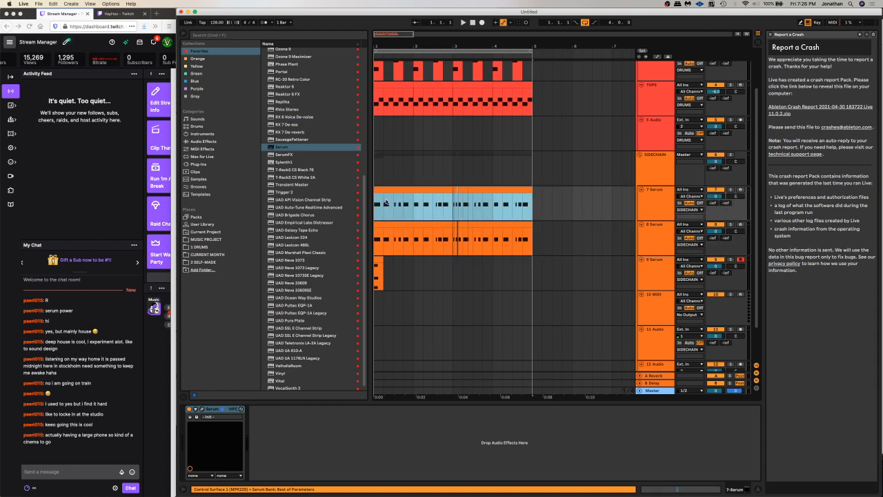
{"action": "key", "text": "0"}
Open the Serum instances on 8 Serum and 9 Serum to compare them, ending with the 8 Serum one in view
{"action": "left_click", "coordinate": [476, 238]}
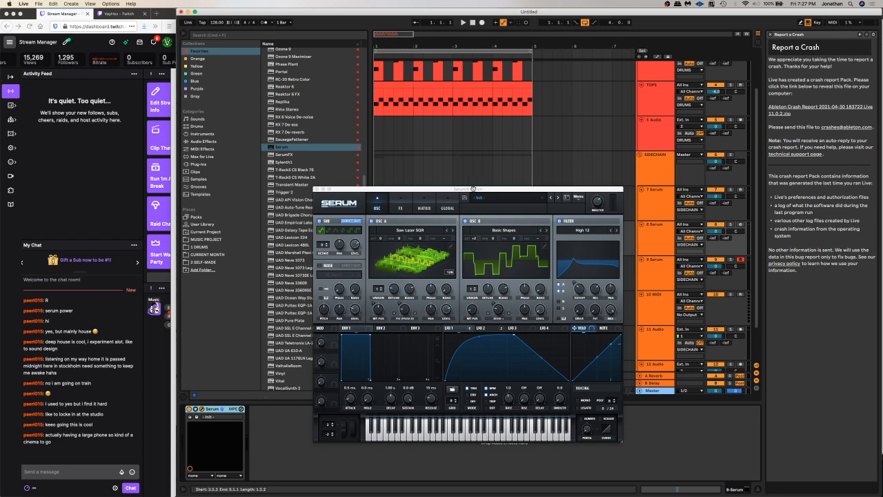
{"action": "left_click_drag", "start_coordinate": [474, 184], "coordinate": [502, 153]}
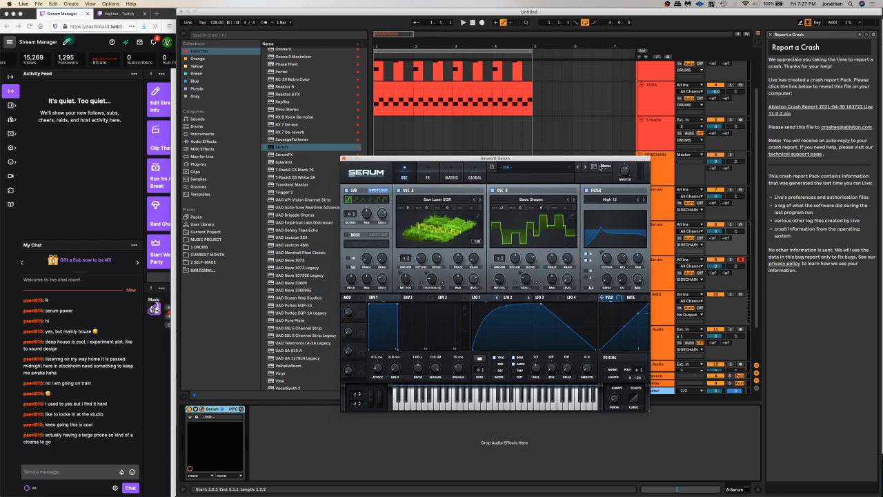
{"action": "left_click", "coordinate": [662, 269]}
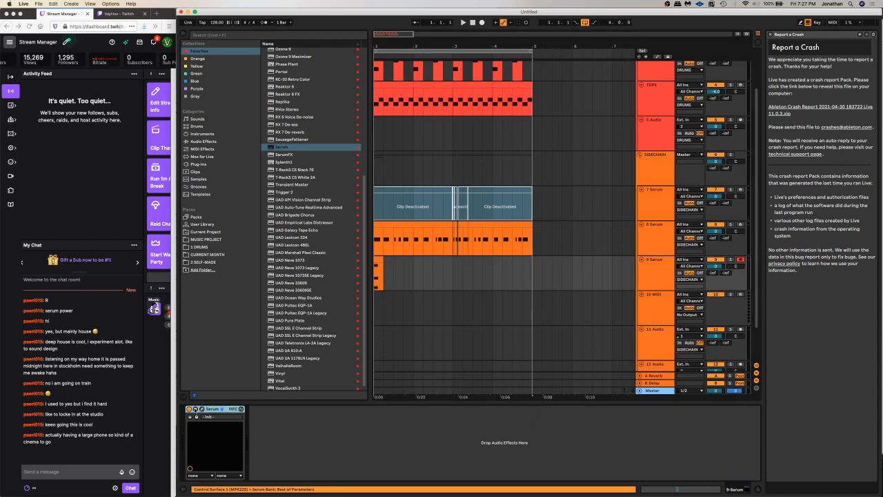
{"action": "left_click", "coordinate": [195, 409]}
{"action": "key", "text": "space"}
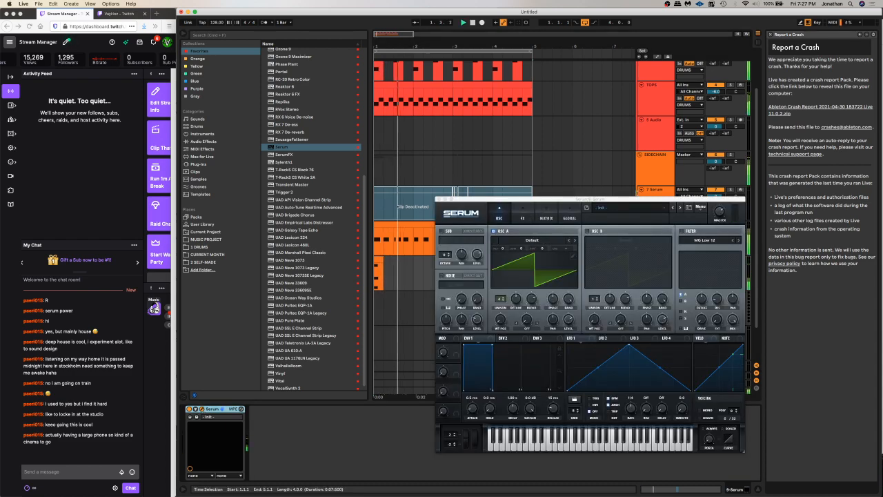
{"action": "left_click_drag", "start_coordinate": [482, 199], "coordinate": [323, 145]}
{"action": "key", "text": "space"}
{"action": "left_click", "coordinate": [660, 233]}
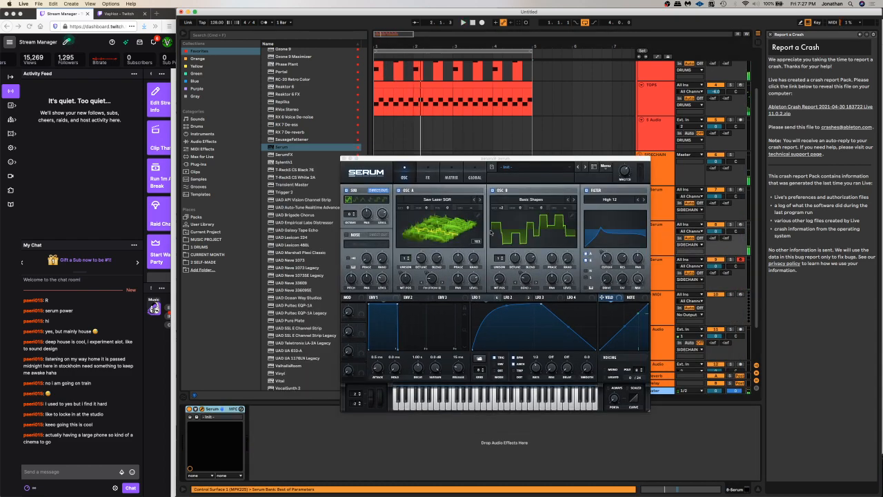
Switch off oscillator B in the 8 Serum patch and solo the track during playback
{"action": "left_click", "coordinate": [492, 189]}
{"action": "key", "text": "space"}
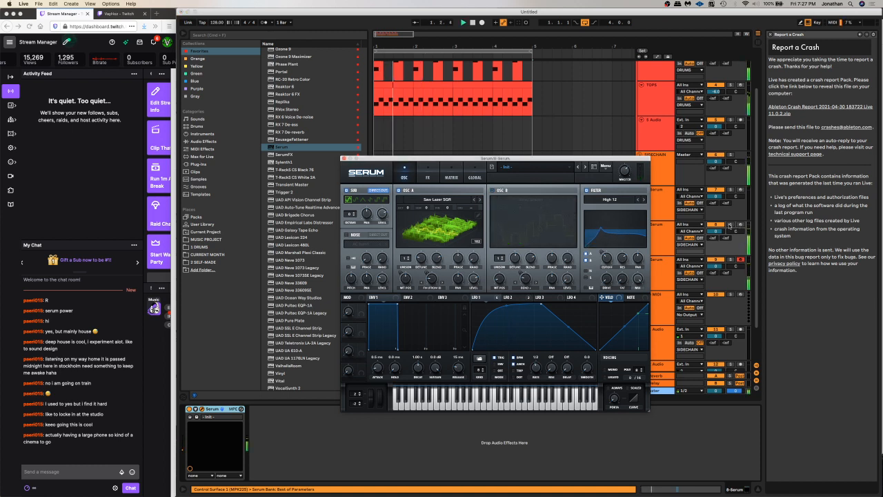
{"action": "left_click", "coordinate": [729, 225]}
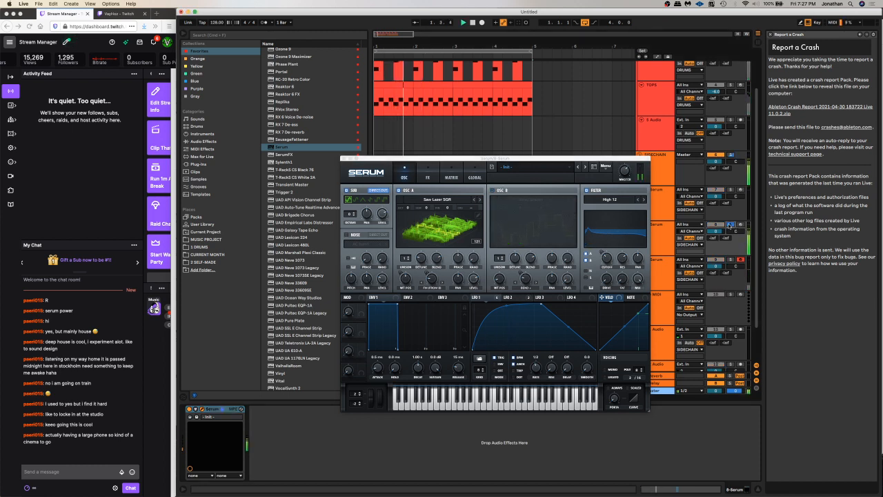
Reshape LFO 1 into two humps by pulling a mid-cycle point down to zero and bending the slopes beside it
{"action": "left_click", "coordinate": [507, 297]}
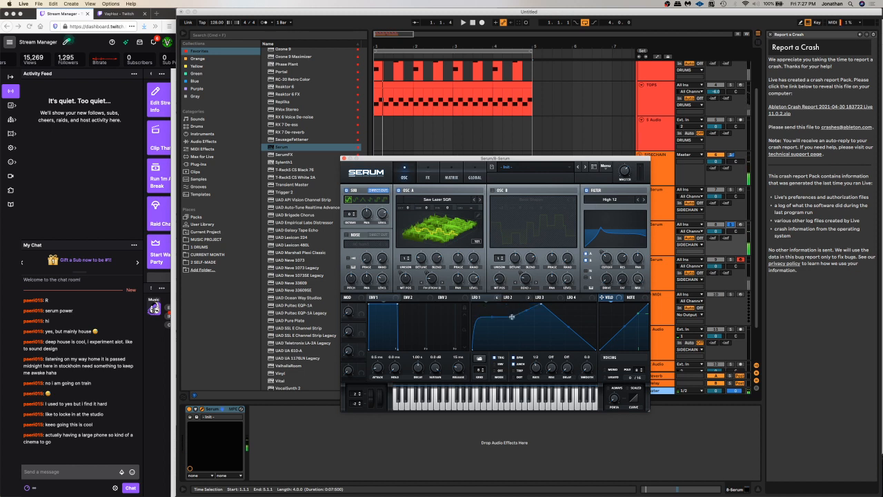
{"action": "left_click_drag", "start_coordinate": [510, 316], "coordinate": [519, 354]}
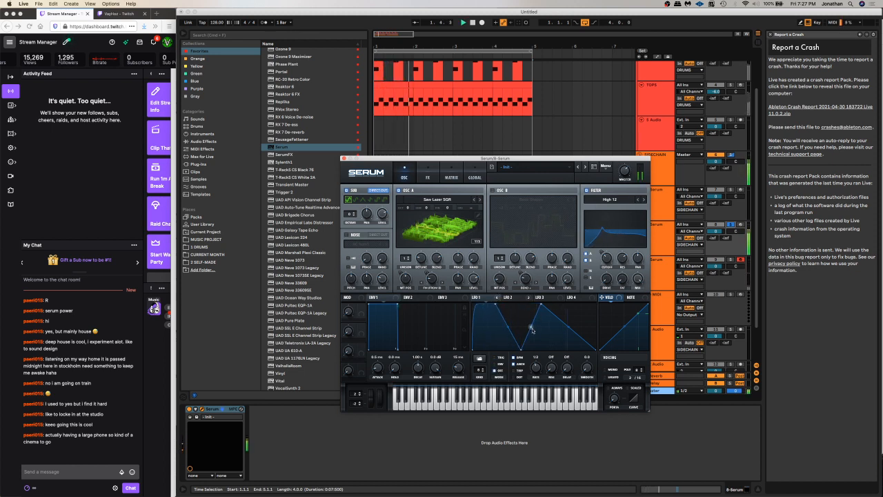
{"action": "left_click_drag", "start_coordinate": [538, 329], "coordinate": [549, 298]}
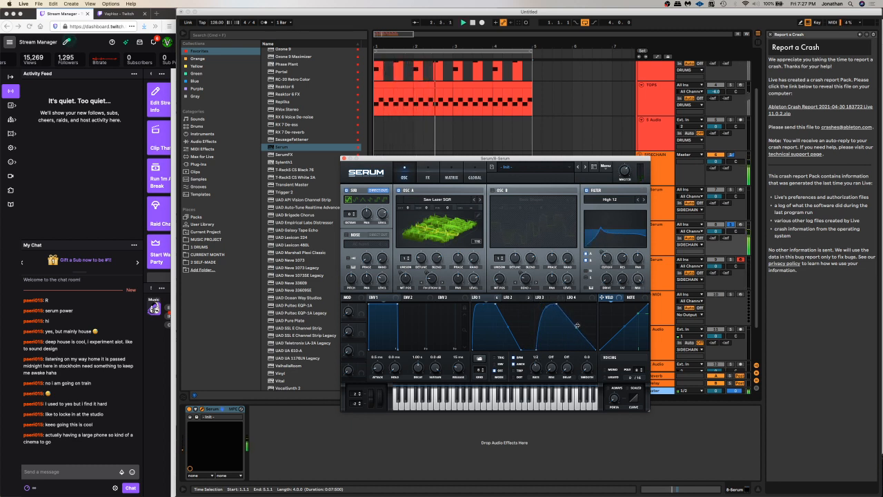
{"action": "left_click_drag", "start_coordinate": [576, 325], "coordinate": [546, 304]}
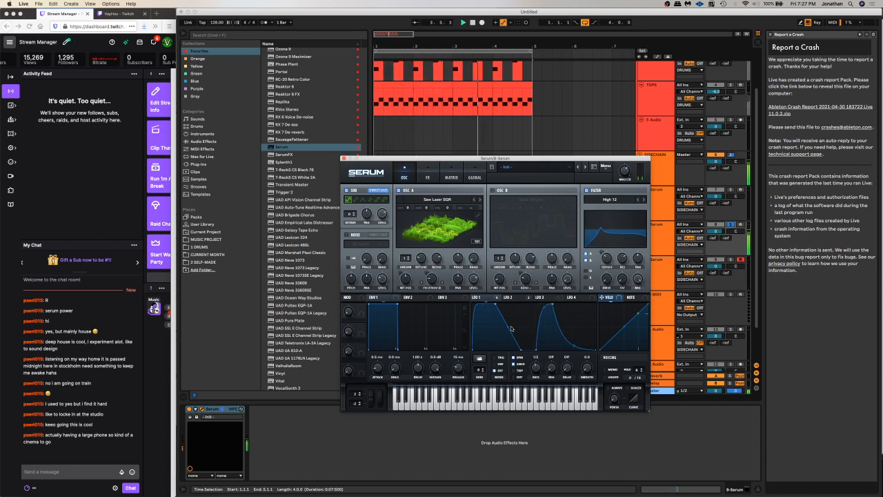
{"action": "left_click_drag", "start_coordinate": [511, 328], "coordinate": [526, 342]}
Add points to the first hump's falling slope in LFO 1 to form a dip and a smaller raised hump
{"action": "key", "text": "space"}
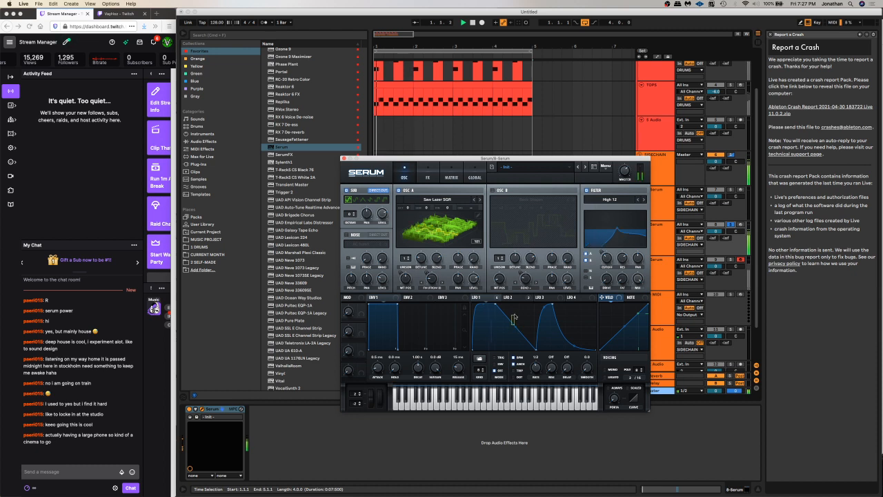
{"action": "left_click_drag", "start_coordinate": [516, 324], "coordinate": [528, 312]}
{"action": "double_click", "coordinate": [506, 322]}
{"action": "double_click", "coordinate": [521, 317]}
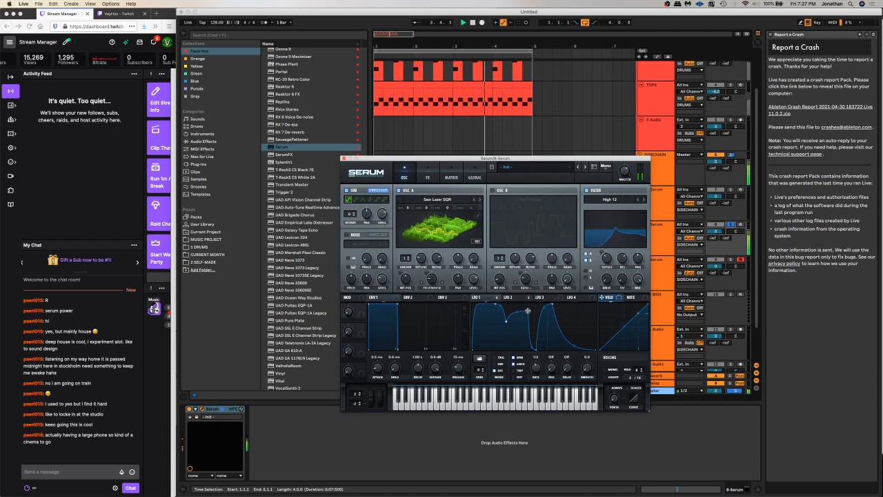
Switch off the main filter, turn oscillator B back on and play the patch
{"action": "left_click", "coordinate": [593, 191]}
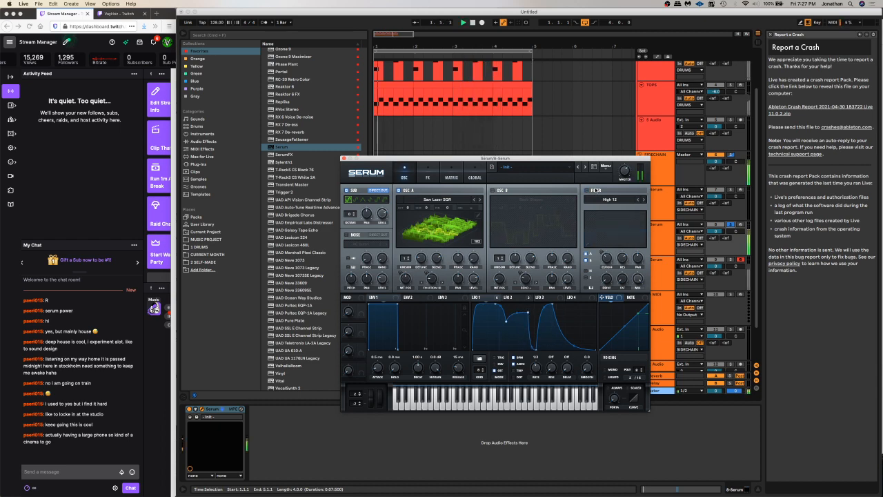
{"action": "key", "text": "space"}
{"action": "left_click", "coordinate": [427, 174]}
{"action": "left_click", "coordinate": [411, 178]}
{"action": "left_click", "coordinate": [494, 190]}
{"action": "key", "text": "space"}
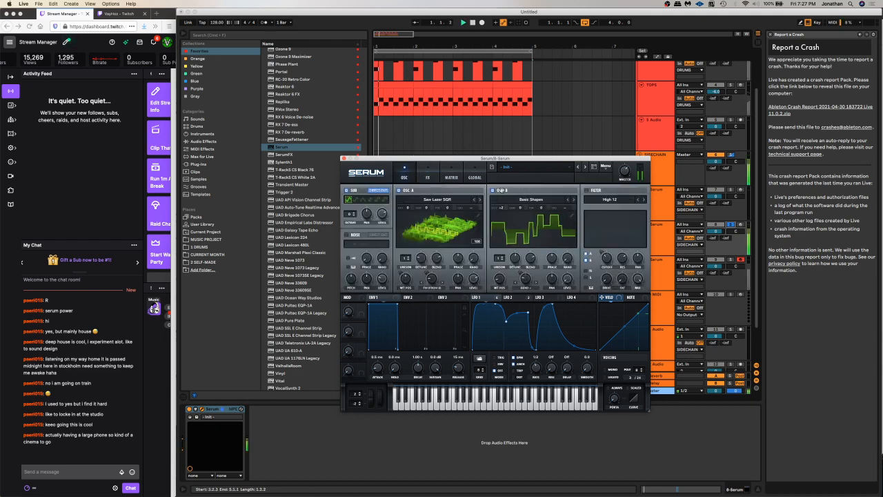
Adjust LFO 1's modulation of oscillator A's FM, deepen the LFO dip and shift its first peak slightly earlier
{"action": "left_click", "coordinate": [477, 298]}
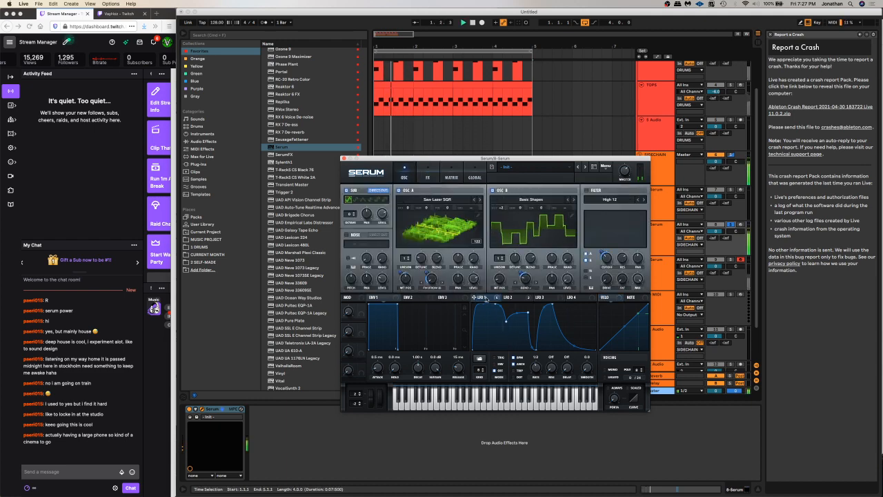
{"action": "left_click_drag", "start_coordinate": [428, 273], "coordinate": [431, 273]}
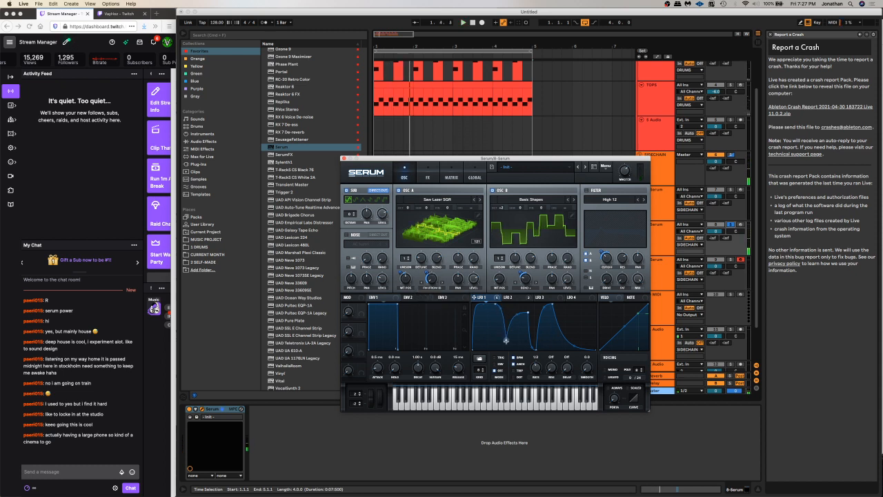
{"action": "key", "text": "space"}
{"action": "left_click_drag", "start_coordinate": [496, 304], "coordinate": [494, 305]}
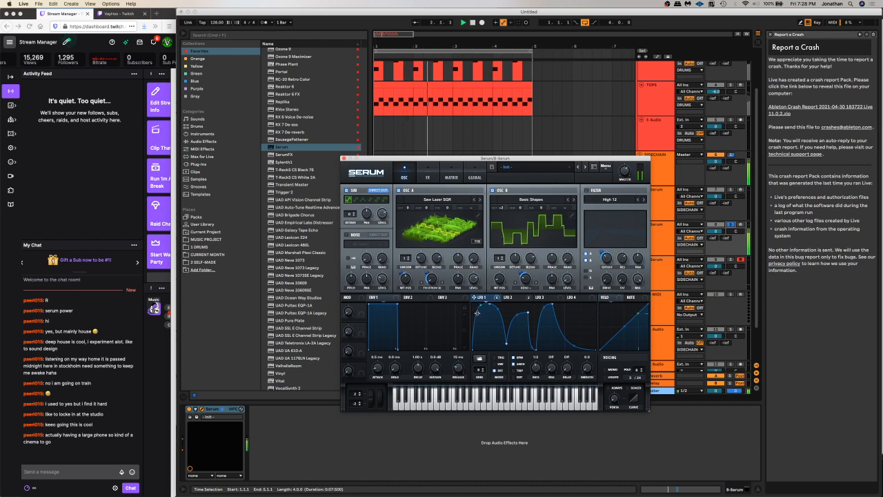
Disable the Filter effect in Serum's effects rack, keeping distortion, EQ and compressor
{"action": "left_click", "coordinate": [451, 172]}
{"action": "left_click", "coordinate": [427, 172]}
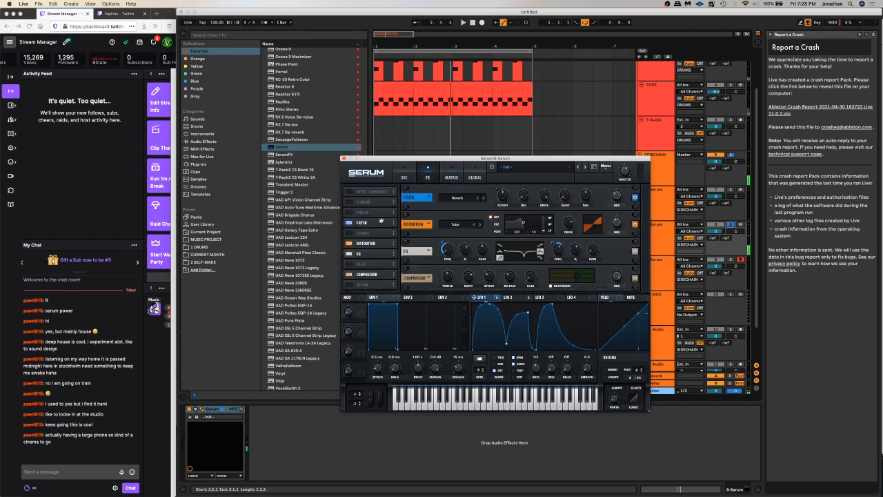
{"action": "left_click", "coordinate": [349, 223]}
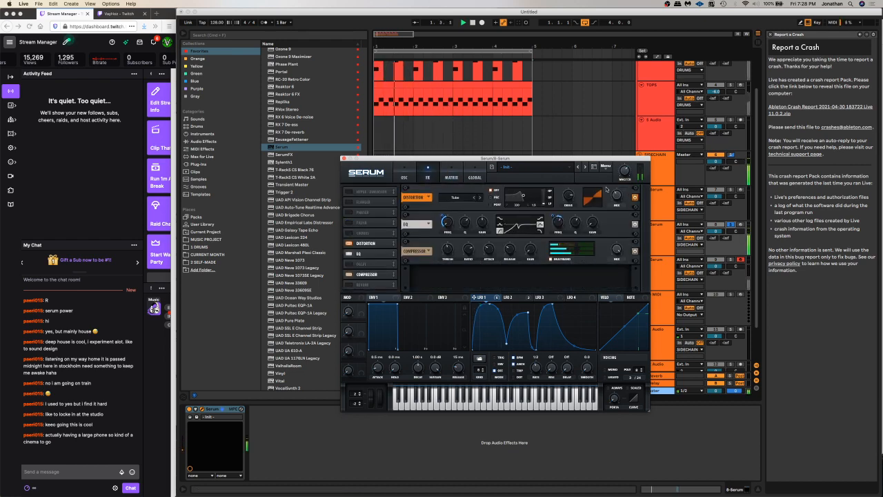
{"action": "mouse_move", "coordinate": [625, 166]}
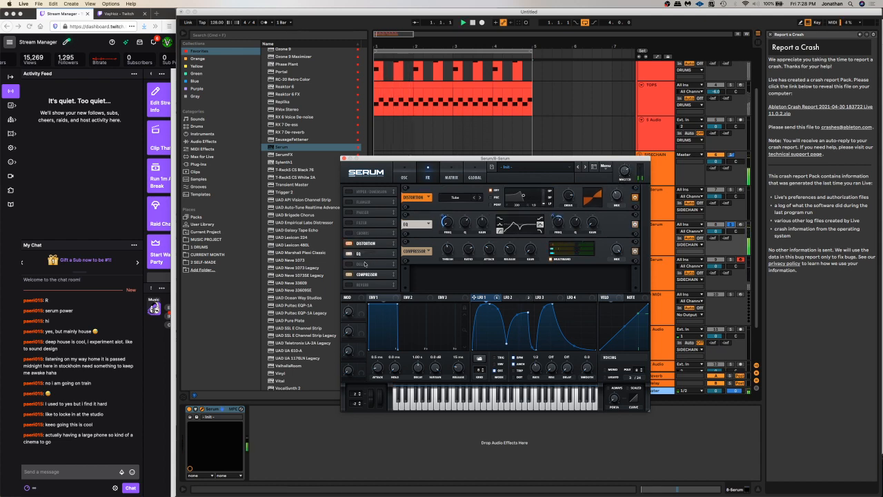
Switch off oscillator B and try the 4088 and Add wavetables on oscillator A
{"action": "left_click", "coordinate": [404, 172]}
{"action": "left_click", "coordinate": [494, 190]}
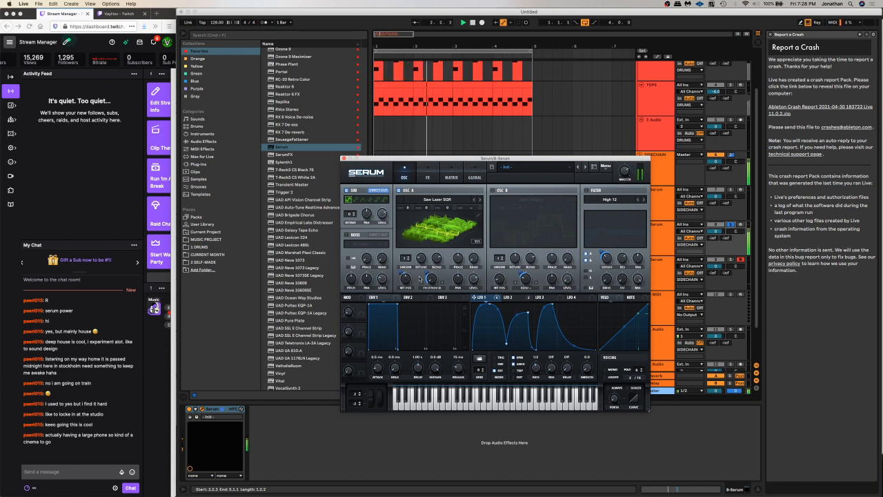
{"action": "left_click", "coordinate": [477, 200]}
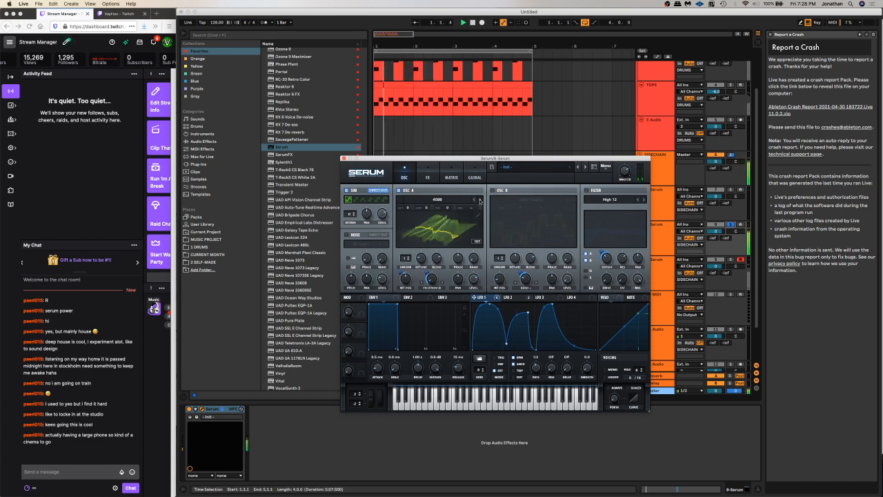
{"action": "left_click", "coordinate": [479, 200]}
Load the user wavetable Saw Lazer into oscillator A and switch oscillator B back on
{"action": "left_click", "coordinate": [454, 200]}
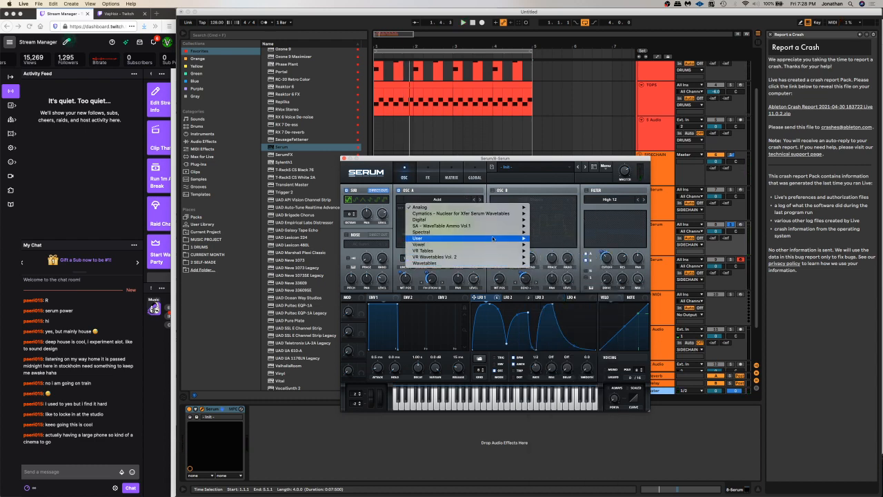
{"action": "mouse_move", "coordinate": [503, 238]}
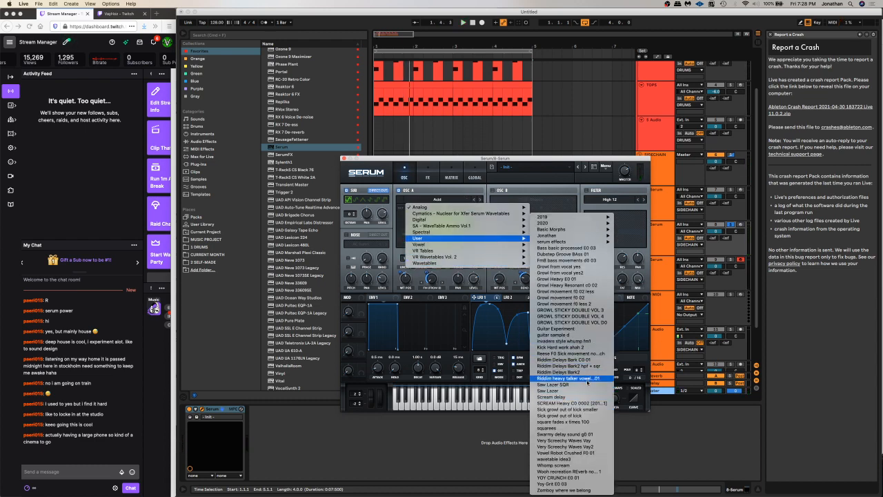
{"action": "left_click", "coordinate": [556, 390]}
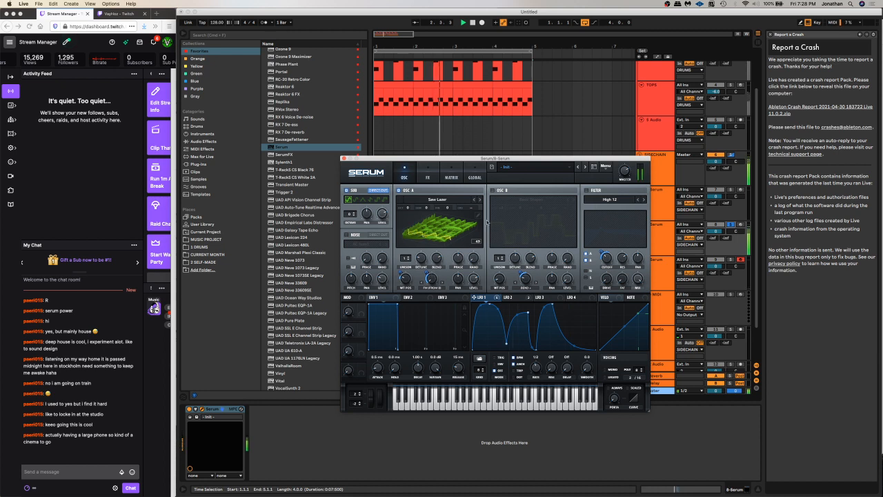
{"action": "left_click", "coordinate": [492, 190]}
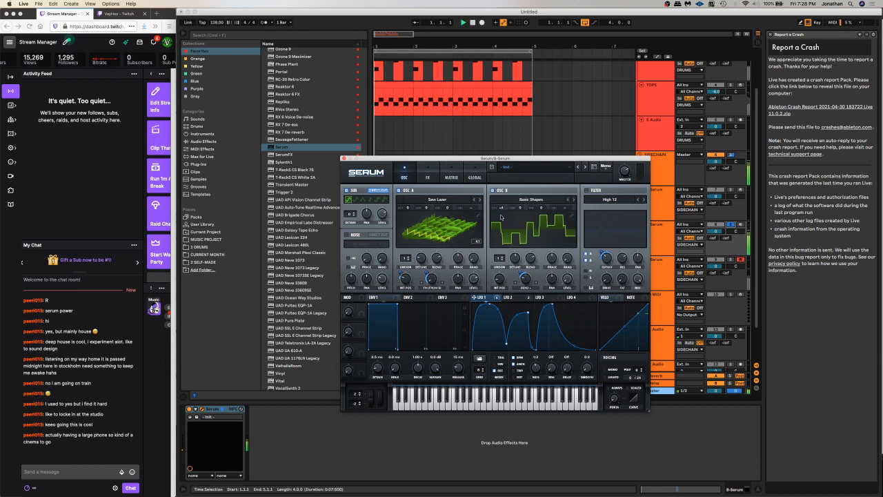
Change oscillator B's octave, audition the result with playback and switch oscillator B off
{"action": "left_click_drag", "start_coordinate": [501, 207], "coordinate": [493, 221]}
{"action": "key", "text": "space"}
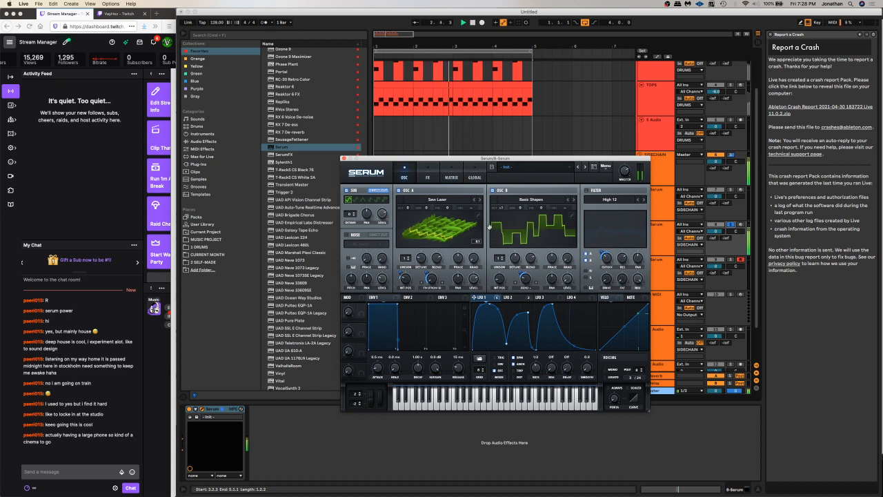
{"action": "left_click", "coordinate": [491, 190]}
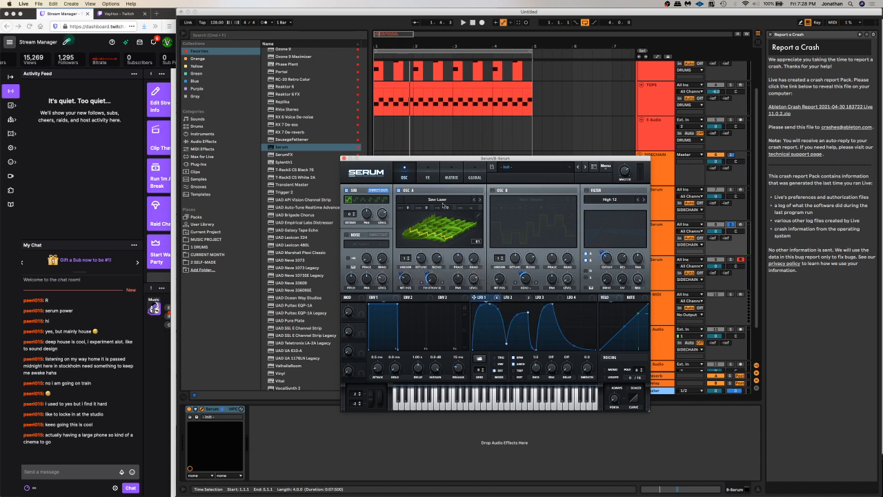
Bypass and re-enable the distortion and EQ effects in turn to compare the bass sound with and without them
{"action": "left_click", "coordinate": [428, 173]}
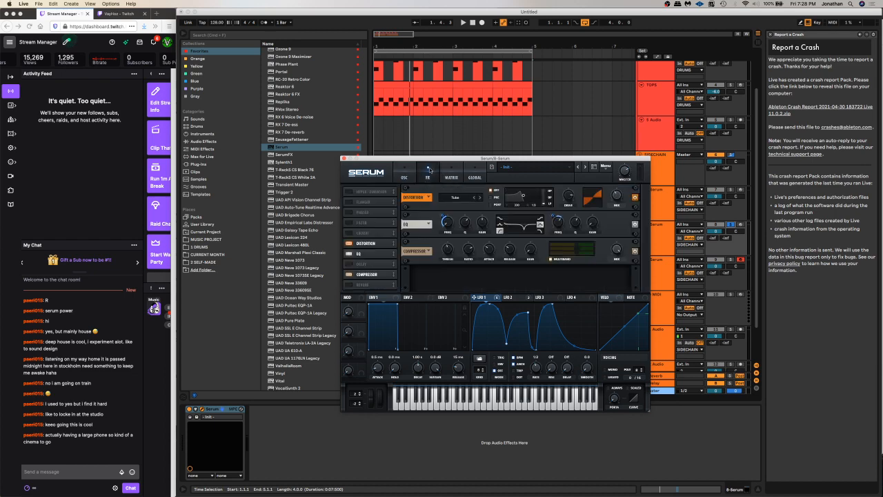
{"action": "left_click", "coordinate": [350, 244]}
{"action": "left_click", "coordinate": [349, 243]}
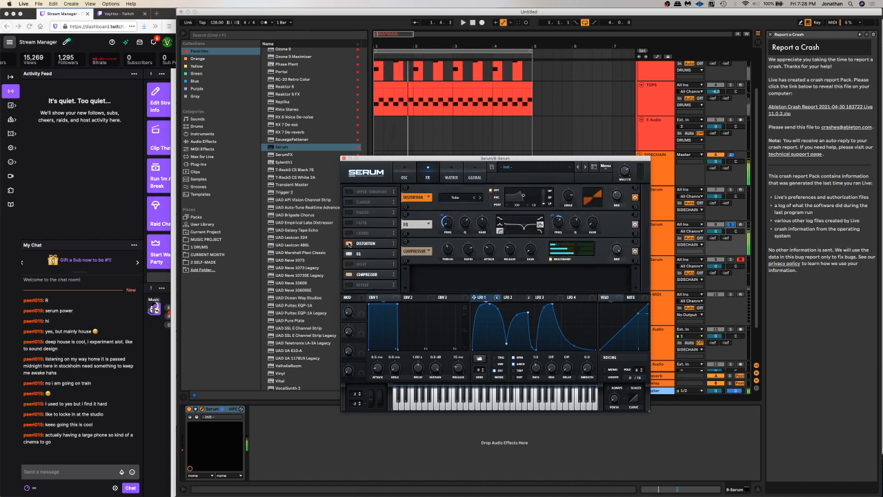
{"action": "left_click", "coordinate": [350, 254]}
{"action": "left_click", "coordinate": [349, 254]}
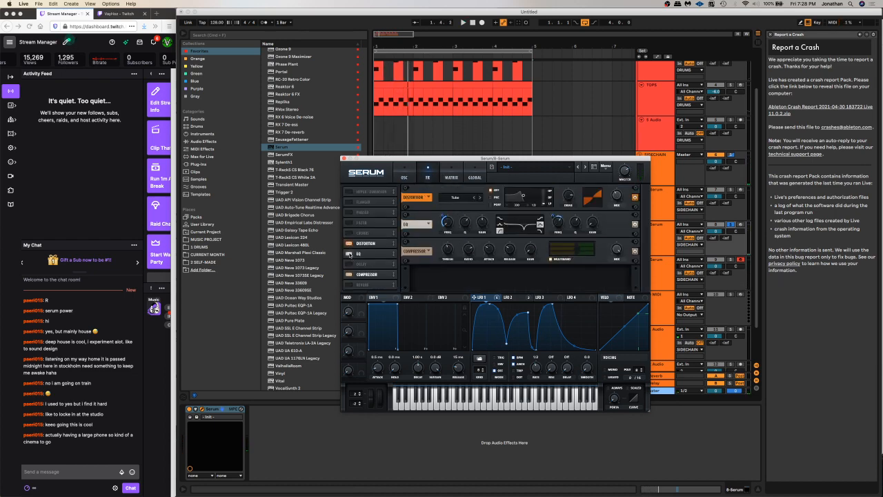
{"action": "key", "text": "space"}
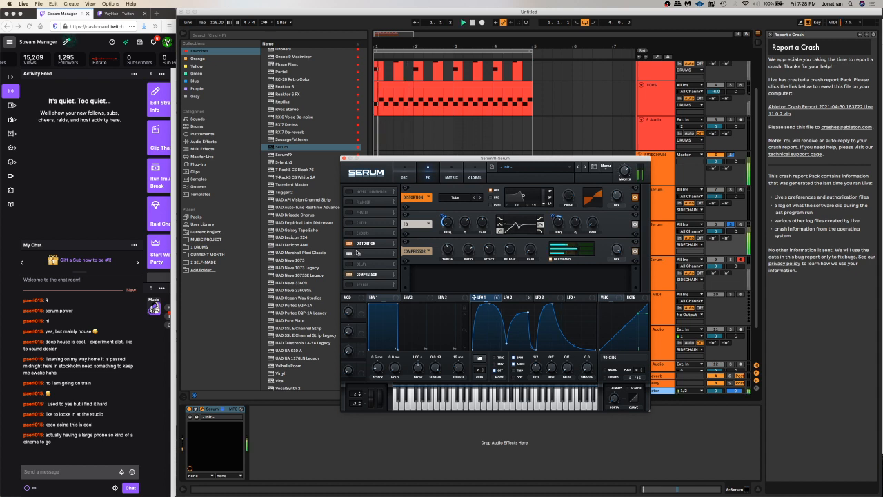
Enable the filter effect, adjust its cutoff frequency during playback and close the synth window
{"action": "left_click", "coordinate": [350, 223]}
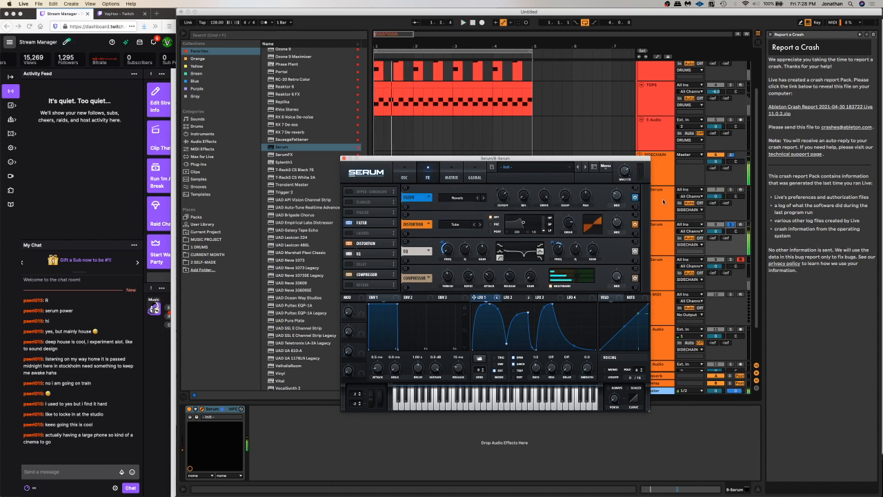
{"action": "left_click_drag", "start_coordinate": [493, 214], "coordinate": [494, 216]}
{"action": "key", "text": "space"}
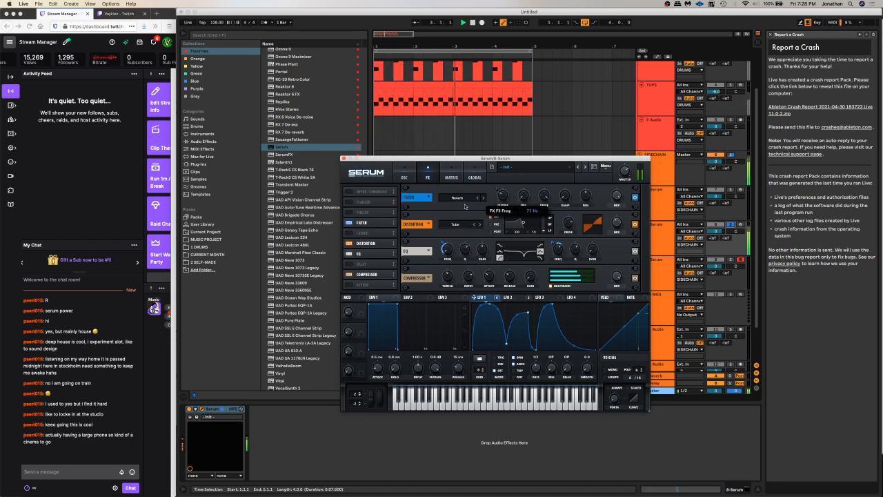
{"action": "left_click", "coordinate": [344, 159]}
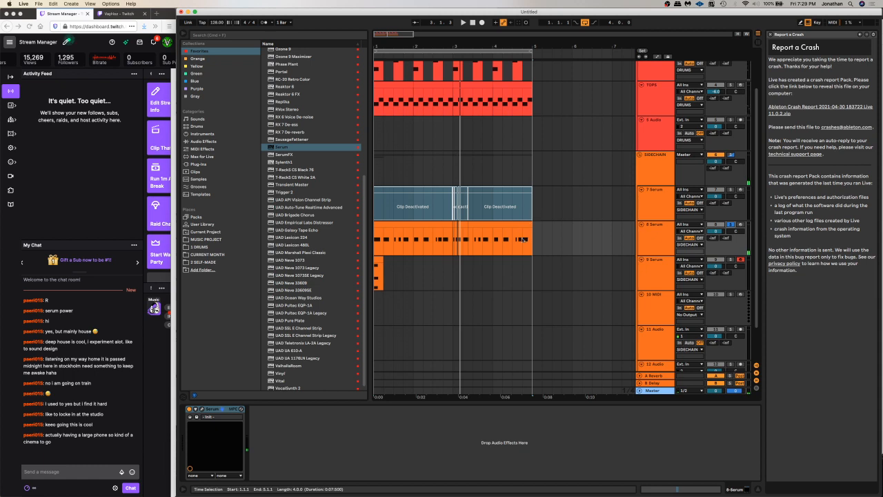
Deactivate the clips on the 8 Serum track, reactivate those on 7 Serum and play that track soloed
{"action": "left_click_drag", "start_coordinate": [528, 240], "coordinate": [373, 211]}
{"action": "key", "text": "0"}
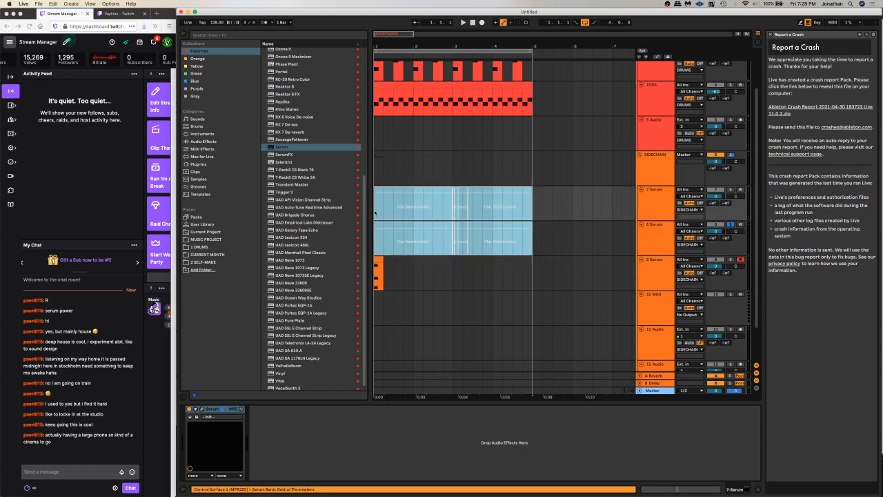
{"action": "left_click", "coordinate": [656, 206]}
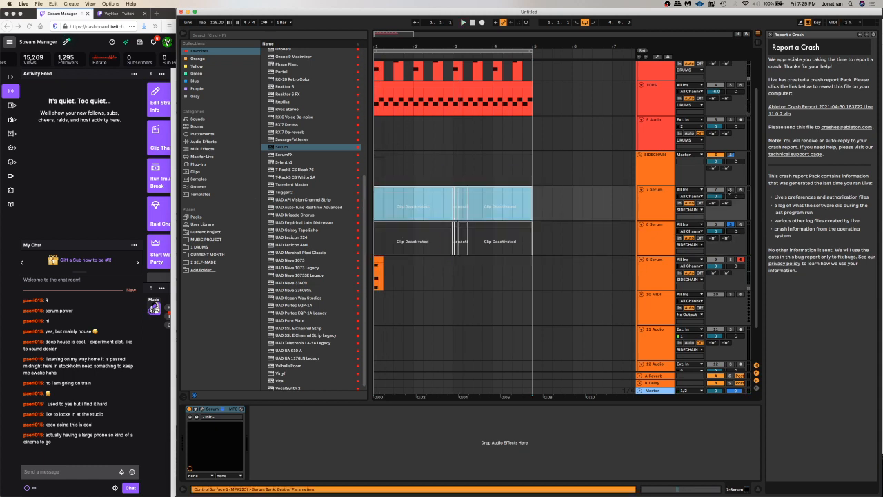
{"action": "key", "text": "space"}
{"action": "key", "text": "0"}
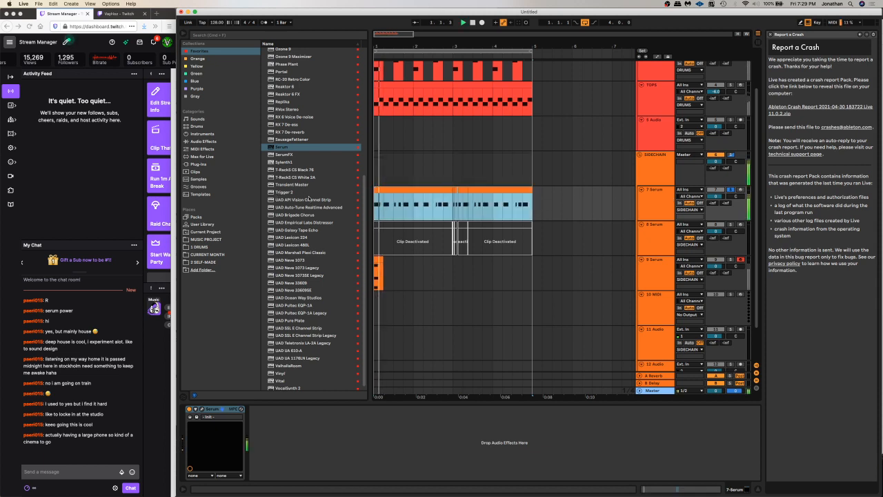
Take the 7 Serum track out of solo and reactivate the clips on the 8 Serum track
{"action": "left_click", "coordinate": [730, 189]}
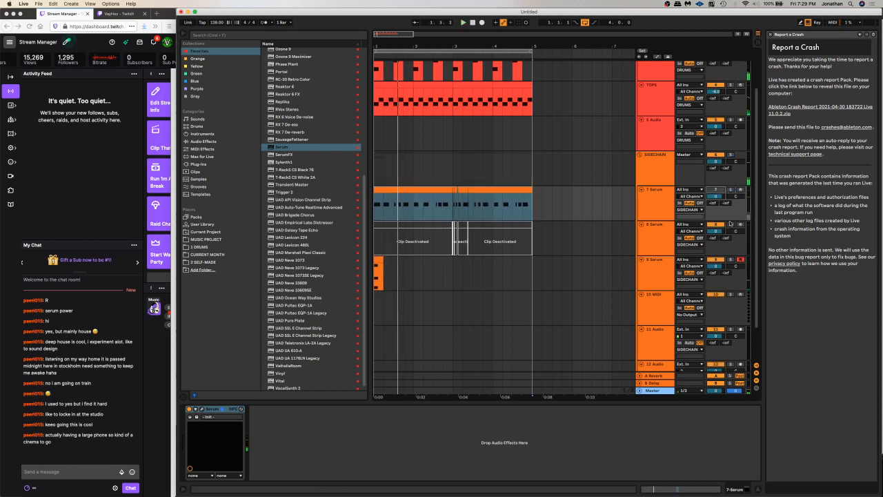
{"action": "left_click", "coordinate": [730, 222]}
{"action": "key", "text": "0"}
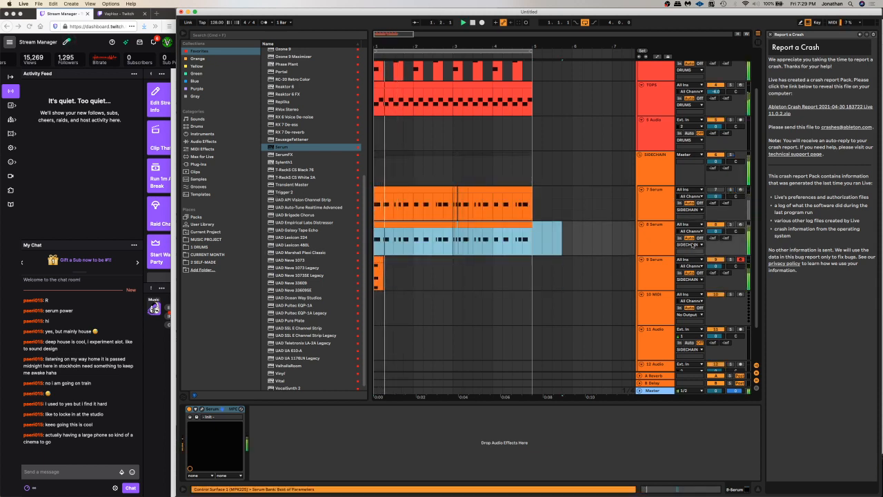
Open Serum on the 8 Serum track, set LFO 1 to Trig mode and adjust its rate during playback
{"action": "left_click", "coordinate": [655, 232]}
{"action": "left_click", "coordinate": [202, 409]}
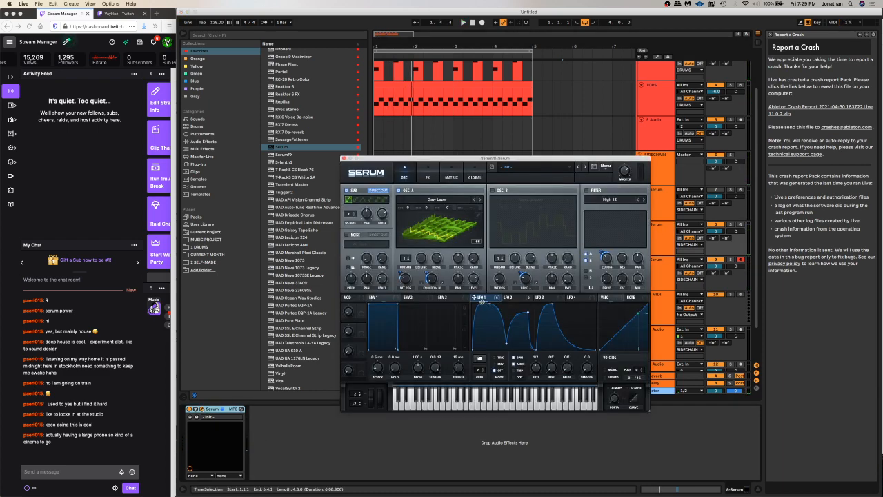
{"action": "key", "text": "space"}
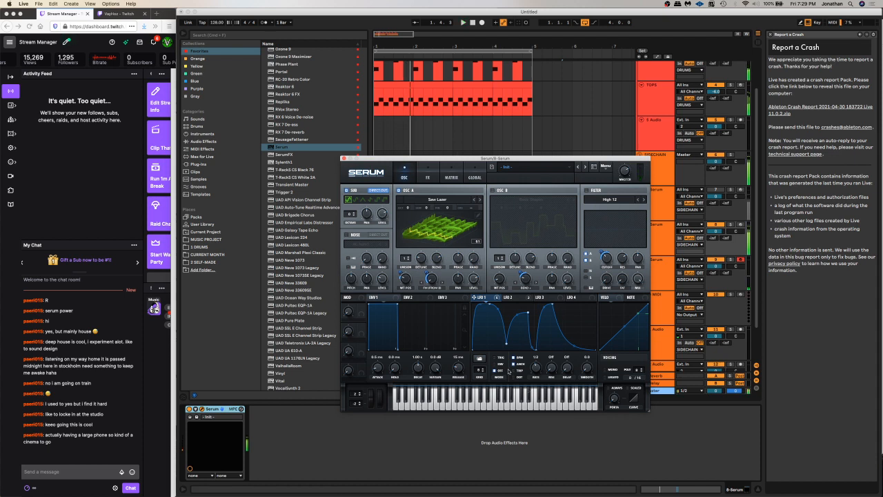
{"action": "left_click_drag", "start_coordinate": [537, 366], "coordinate": [533, 369]}
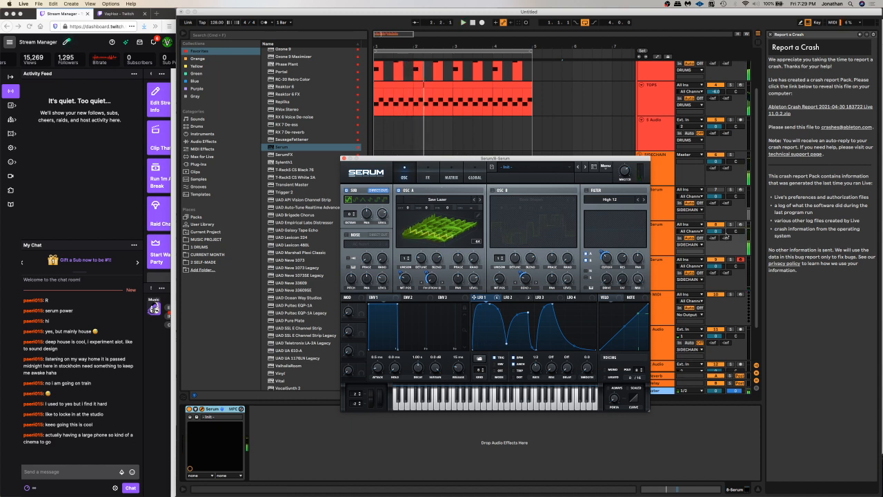
Solo the 8 Serum track, switch off oscillator A and try a different octave for the sub oscillator
{"action": "left_click", "coordinate": [731, 226]}
{"action": "left_click", "coordinate": [408, 189]}
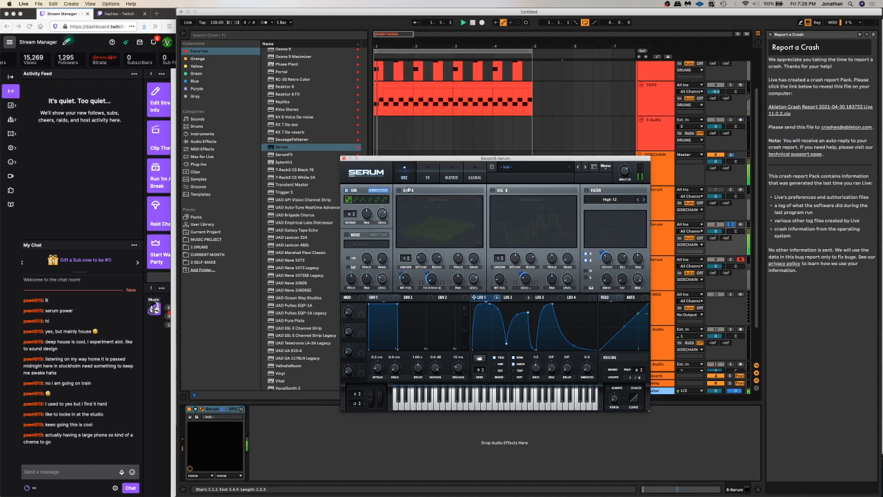
{"action": "left_click_drag", "start_coordinate": [356, 213], "coordinate": [354, 208]}
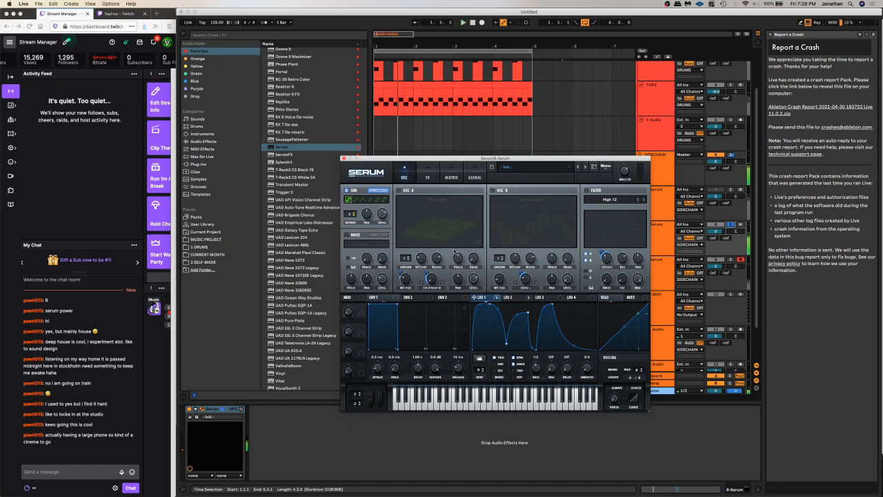
Remove all modulation destinations from LFO 2
{"action": "left_click", "coordinate": [512, 298]}
{"action": "right_click", "coordinate": [523, 300]}
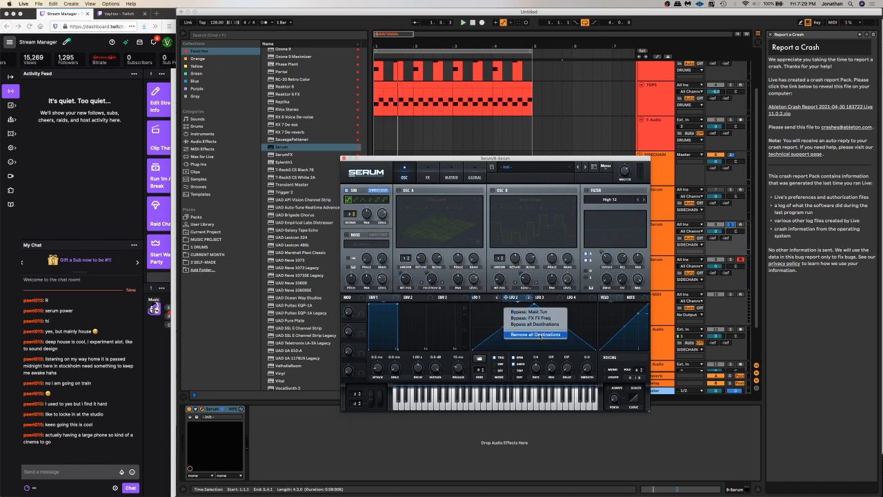
{"action": "left_click", "coordinate": [539, 335]}
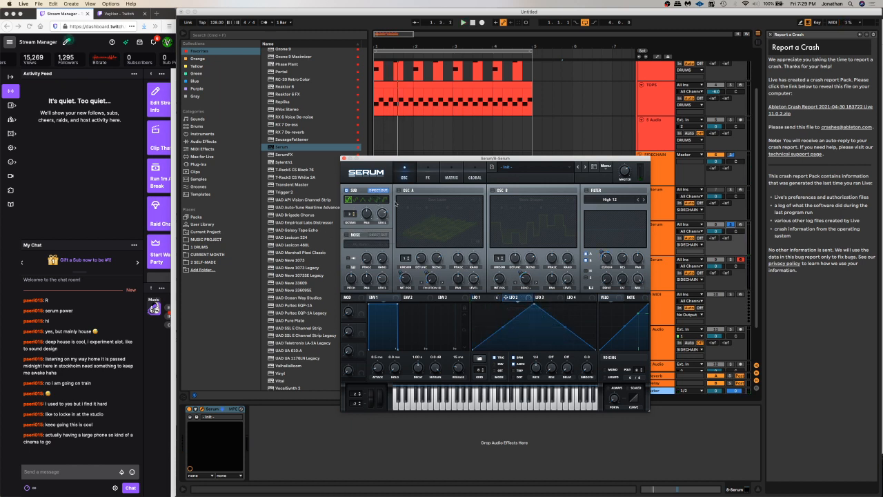
Replay the loop with the sub oscillator alone and switch oscillator A back on
{"action": "key", "text": "space"}
{"action": "key", "text": "space"}
{"action": "key", "text": "space"}
{"action": "key", "text": "space"}
{"action": "key", "text": "space"}
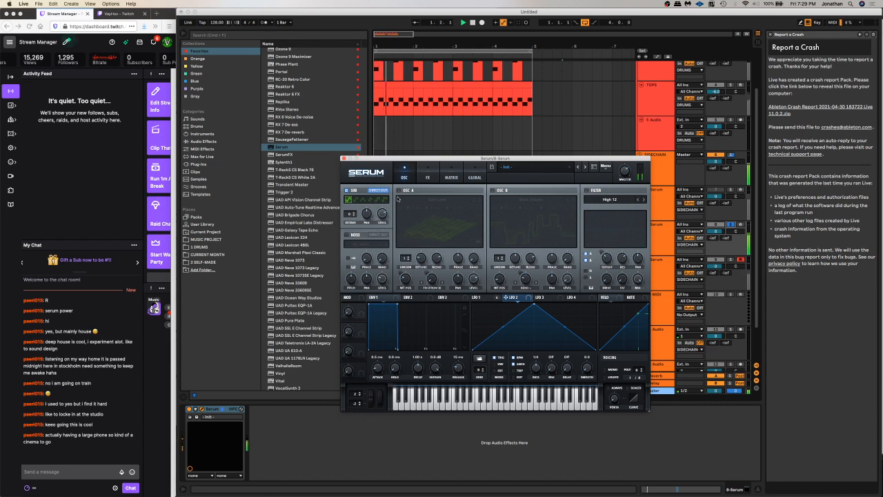
{"action": "left_click", "coordinate": [400, 192]}
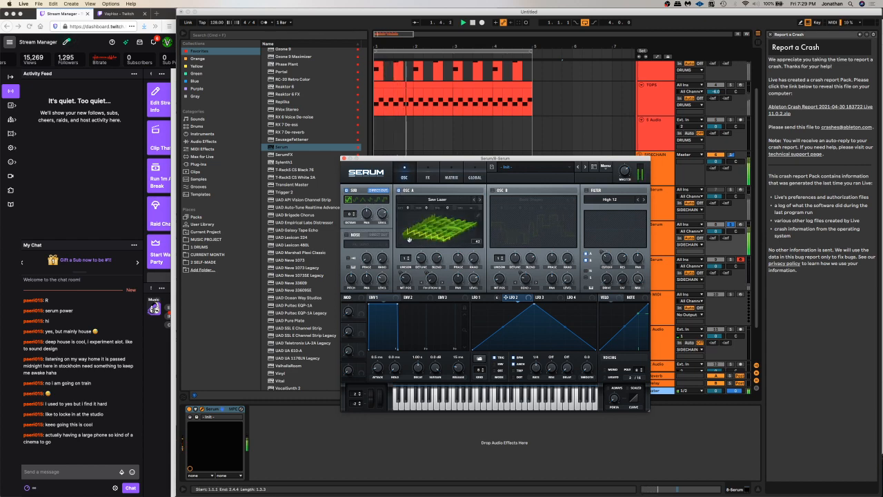
Assign LFO 2 to the filter effect's cutoff and close the synth window
{"action": "left_click", "coordinate": [427, 174]}
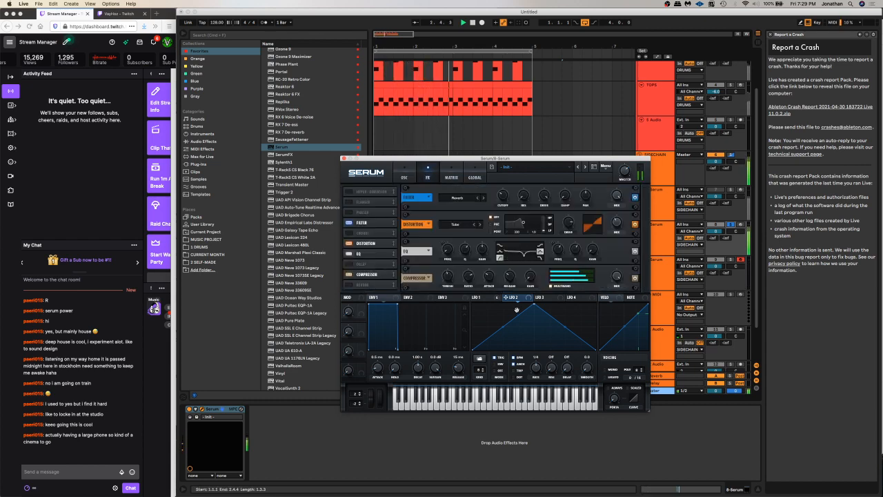
{"action": "left_click_drag", "start_coordinate": [517, 240], "coordinate": [501, 195]}
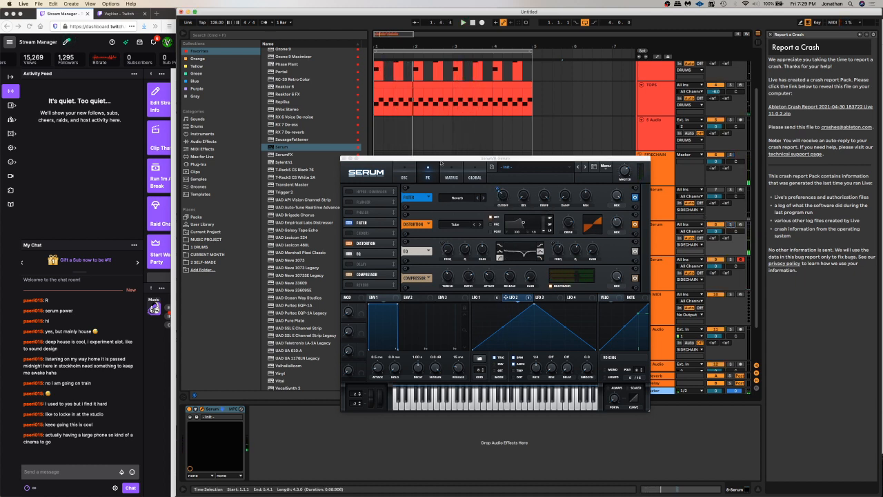
{"action": "left_click", "coordinate": [345, 158]}
Delete everything on the 7 Serum track from bar 3 onward
{"action": "left_click_drag", "start_coordinate": [470, 47], "coordinate": [469, 30]}
{"action": "left_click_drag", "start_coordinate": [412, 203], "coordinate": [458, 202]}
{"action": "key", "text": "Delete"}
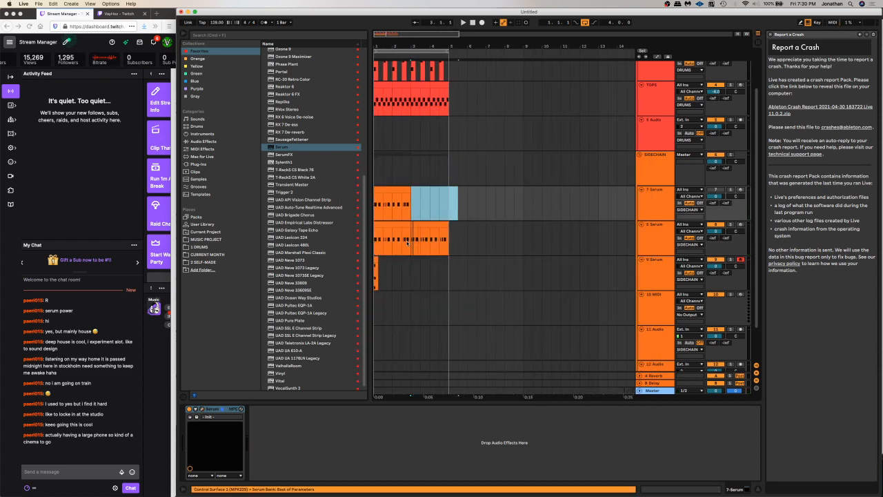
Try clearing bars 1 and 2 of the 8 Serum track, listen to the result and undo the deletion
{"action": "left_click_drag", "start_coordinate": [412, 240], "coordinate": [333, 246]}
{"action": "key", "text": "space"}
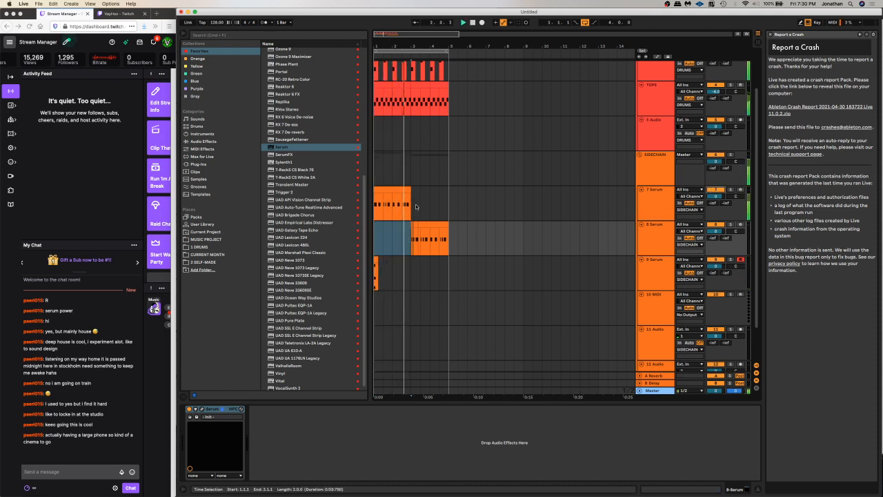
{"action": "left_click_drag", "start_coordinate": [411, 200], "coordinate": [447, 239]}
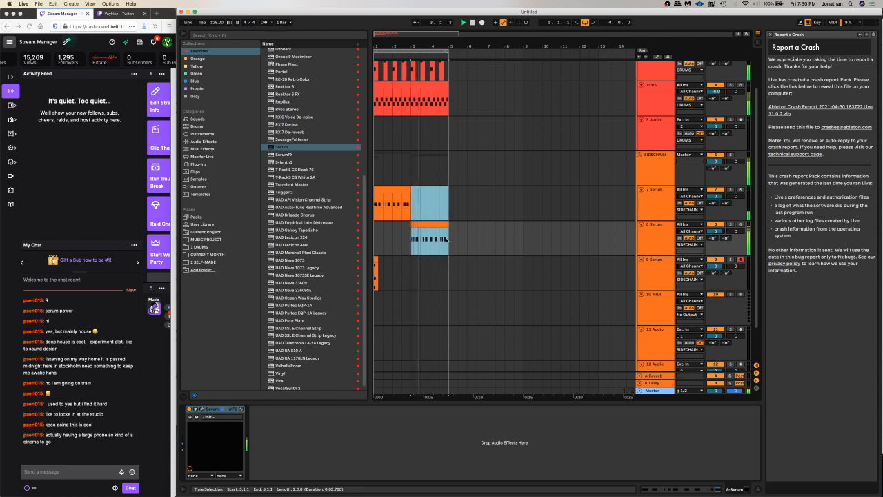
{"action": "left_click", "coordinate": [410, 231]}
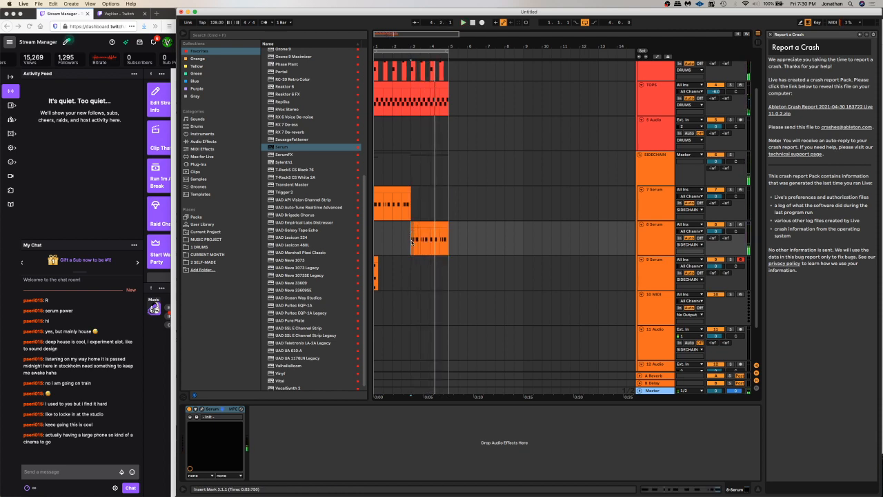
{"action": "key", "text": "super+z"}
Delete the section of the 8 Serum track from 3.1.1 to 3.2.3
{"action": "left_click_drag", "start_coordinate": [412, 233], "coordinate": [417, 237]}
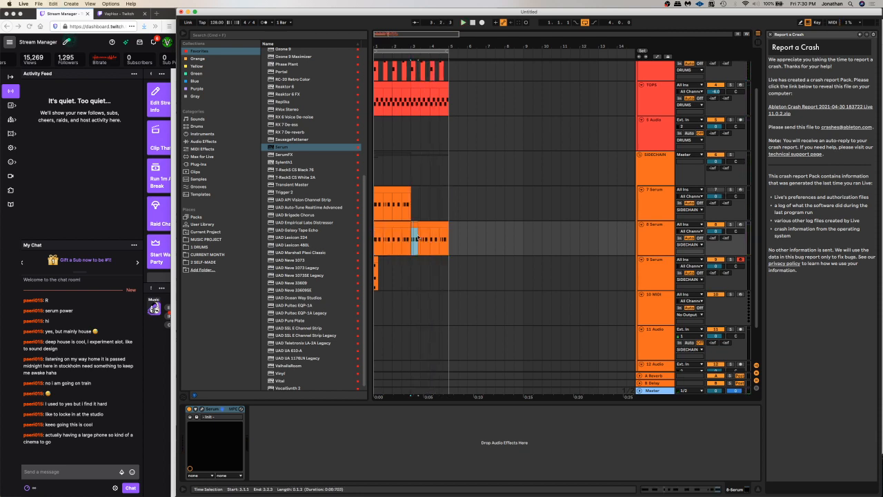
{"action": "key", "text": "Delete"}
Delete the last half bar of the 7 Serum clips before bar 3 and deactivate the remaining part
{"action": "left_click", "coordinate": [400, 213]}
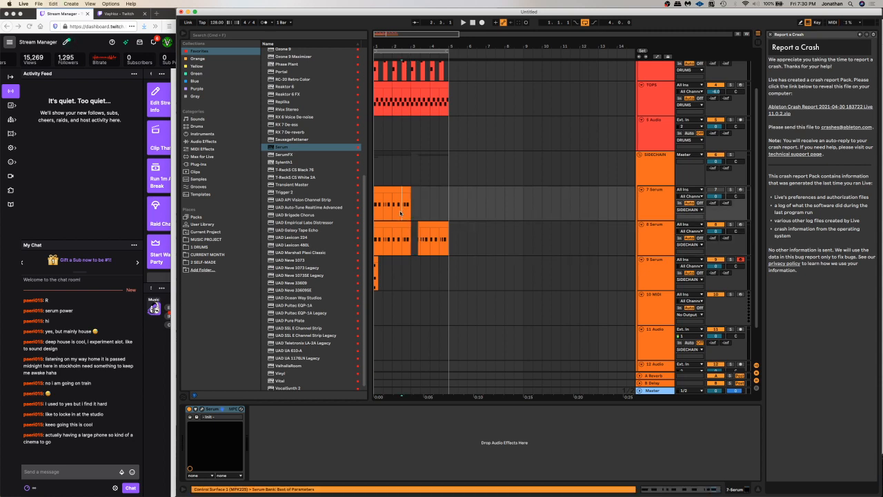
{"action": "mouse_move", "coordinate": [402, 207]}
{"action": "left_mouse_down"}
{"action": "mouse_move", "coordinate": [411, 206]}
{"action": "mouse_move", "coordinate": [392, 203]}
{"action": "left_mouse_up"}
{"action": "key", "text": "Delete"}
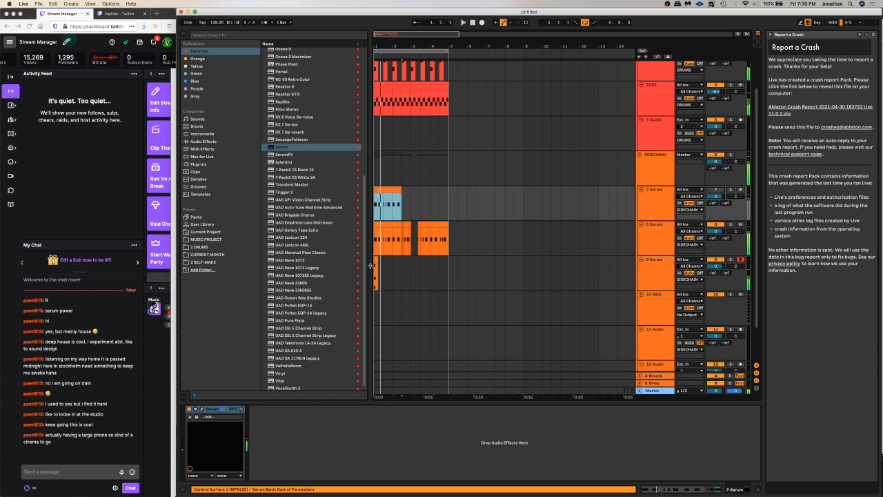
{"action": "left_click", "coordinate": [387, 199]}
Open Serum on the 8 Serum track, assign LFO 1 to oscillator A's level and set its rate to 1/4
{"action": "left_click", "coordinate": [657, 233]}
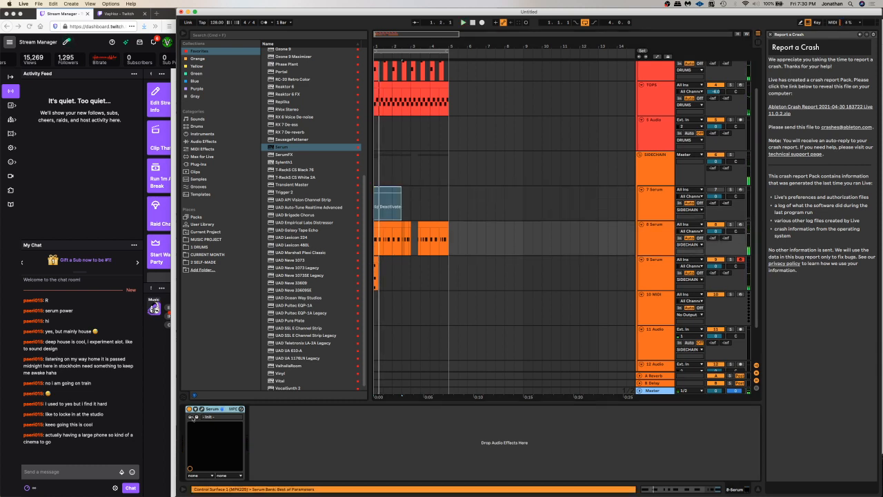
{"action": "left_click", "coordinate": [210, 409]}
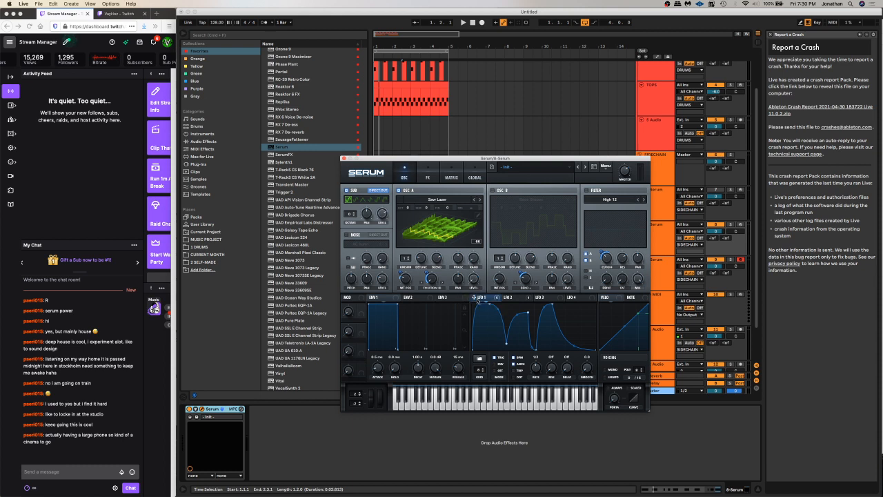
{"action": "left_click_drag", "start_coordinate": [474, 280], "coordinate": [473, 279]}
{"action": "key", "text": "space"}
{"action": "left_click_drag", "start_coordinate": [536, 358], "coordinate": [537, 364]}
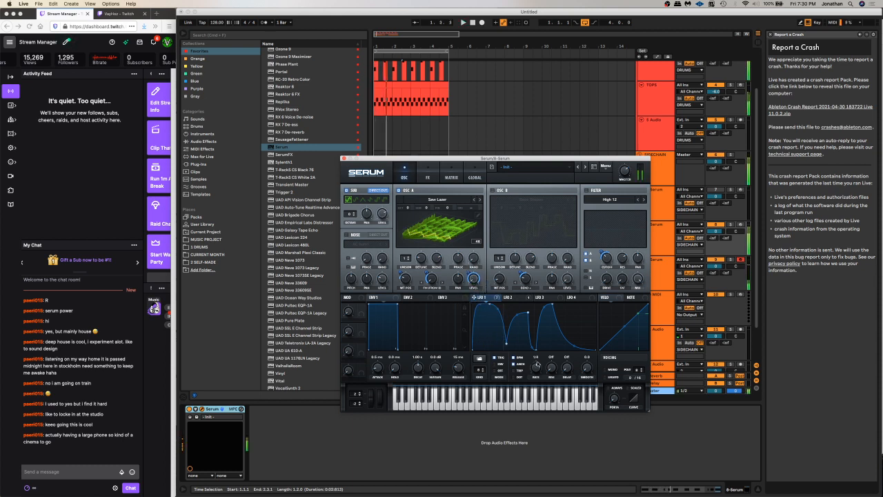
Pull the second peak of LFO 1 down to the baseline on the 8 Serum track, check the effects rack and close Serum
{"action": "left_click_drag", "start_coordinate": [527, 313], "coordinate": [519, 350]}
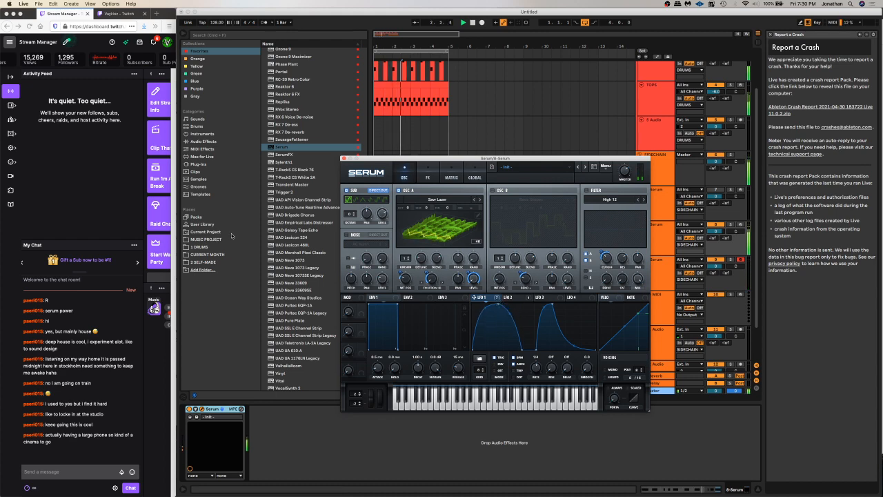
{"action": "left_click", "coordinate": [141, 418]}
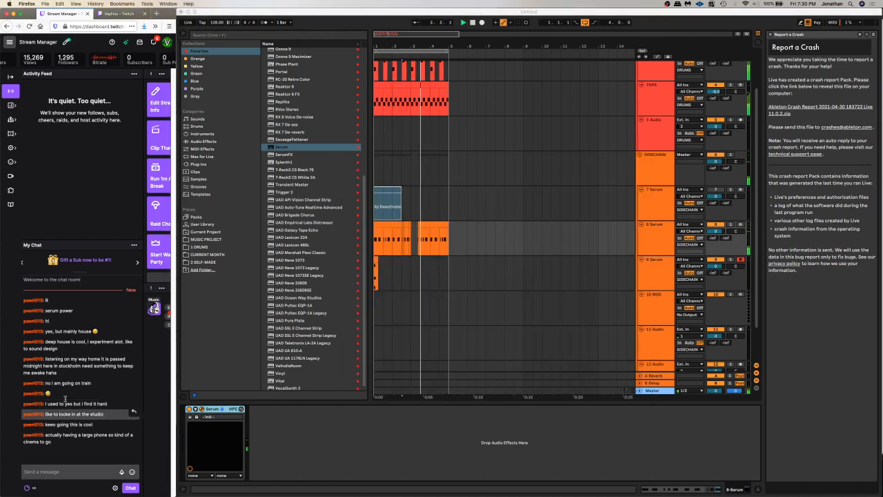
{"action": "left_click", "coordinate": [522, 200]}
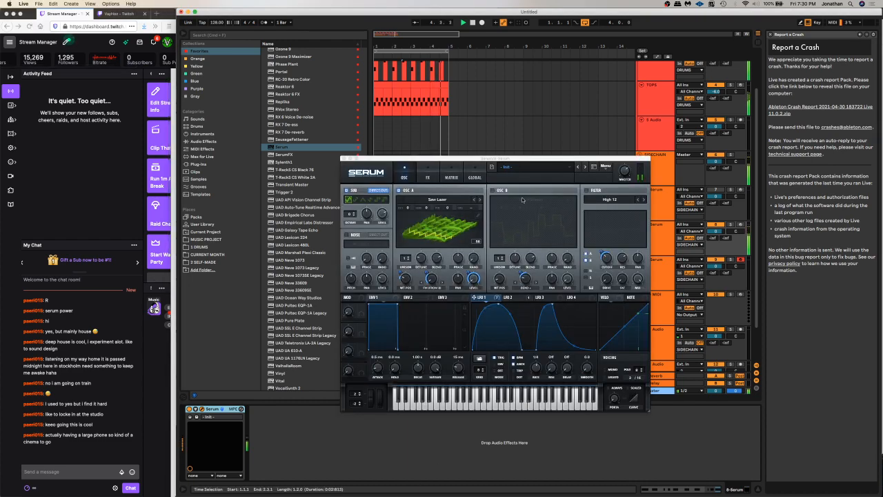
{"action": "left_click", "coordinate": [428, 178]}
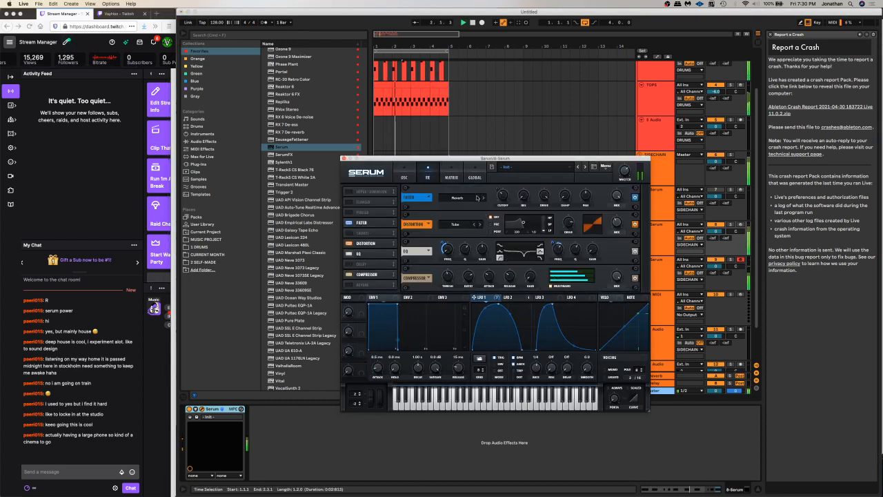
{"action": "left_click", "coordinate": [343, 158]}
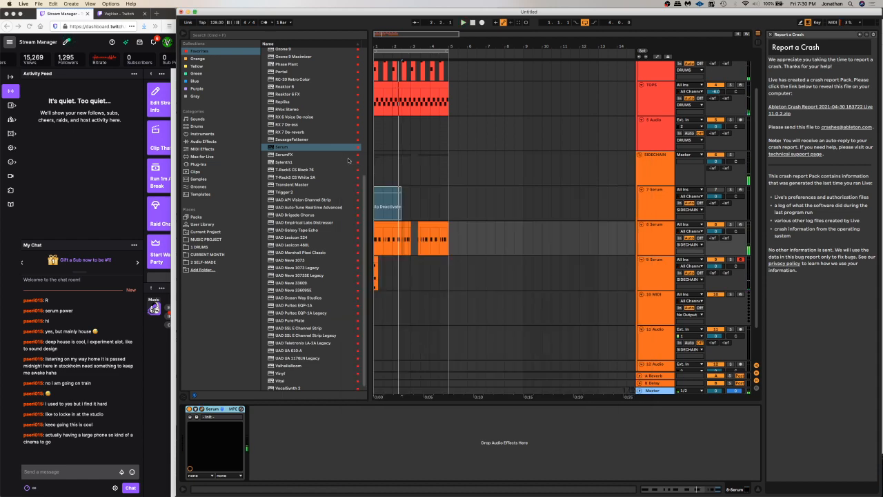
Duplicate the 9 Serum track and assign envelope 2 to oscillator A's coarse pitch in the copy
{"action": "left_click", "coordinate": [656, 262]}
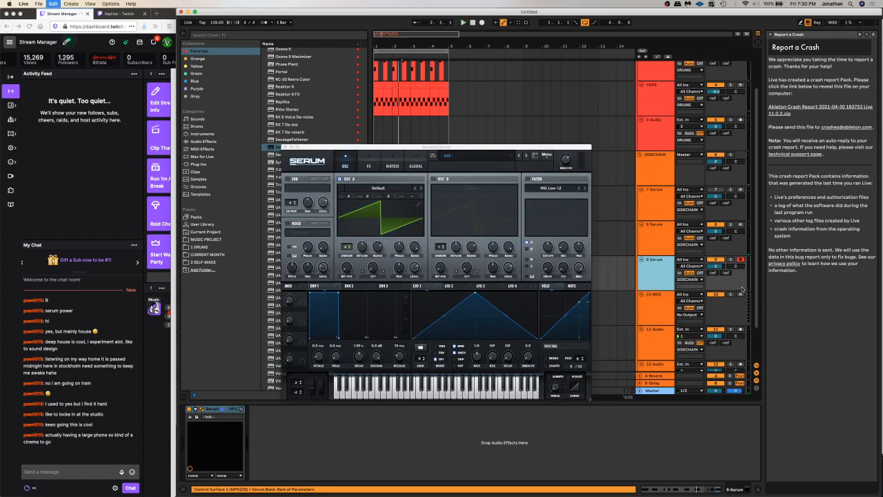
{"action": "key", "text": "super+d"}
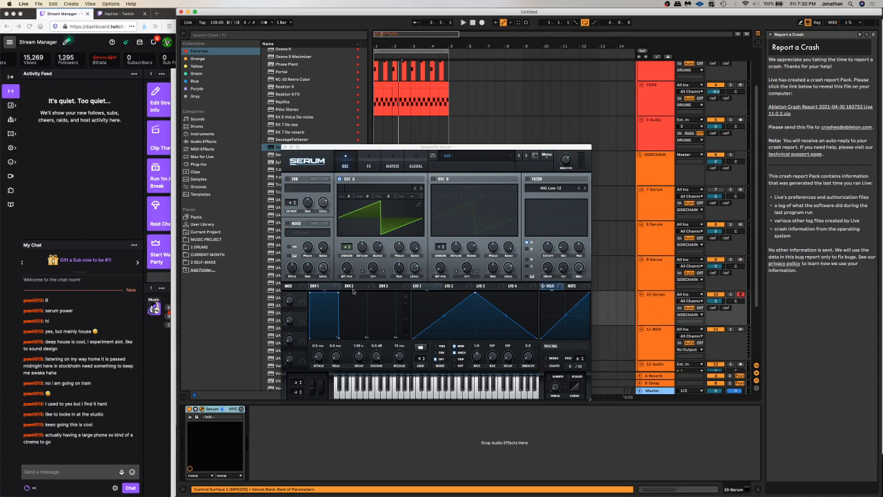
{"action": "left_click_drag", "start_coordinate": [347, 285], "coordinate": [409, 203]}
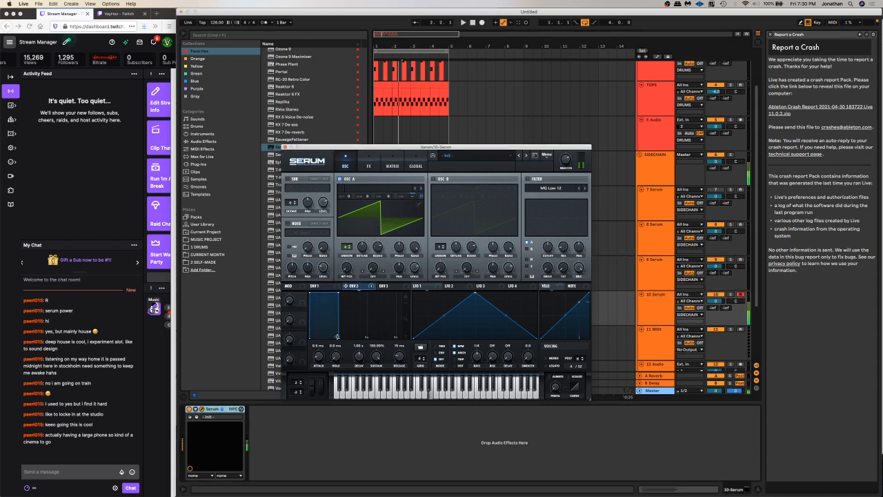
Shape envelope 2 with about 53 ms attack, 534 ms decay and 0% sustain
{"action": "mouse_move", "coordinate": [318, 356]}
{"action": "left_mouse_down"}
{"action": "mouse_move", "coordinate": [320, 333]}
{"action": "mouse_move", "coordinate": [320, 343]}
{"action": "left_mouse_up"}
{"action": "left_click_drag", "start_coordinate": [376, 355], "coordinate": [377, 401]}
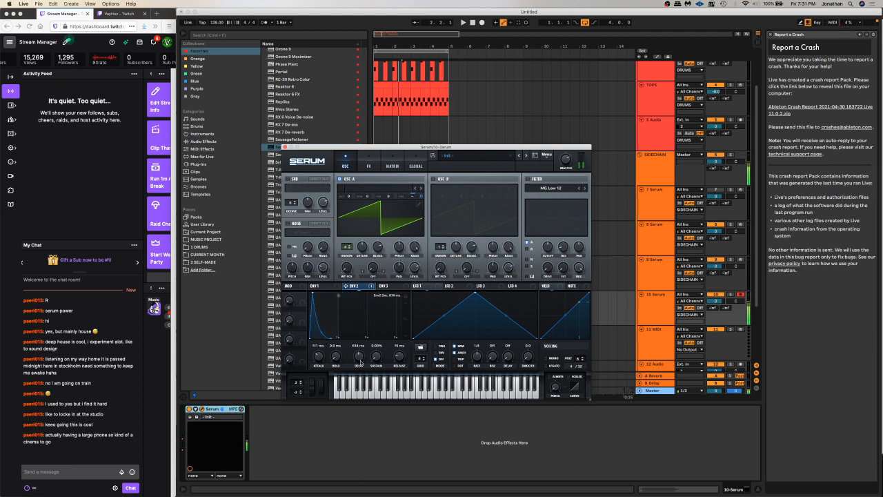
{"action": "key", "text": "space"}
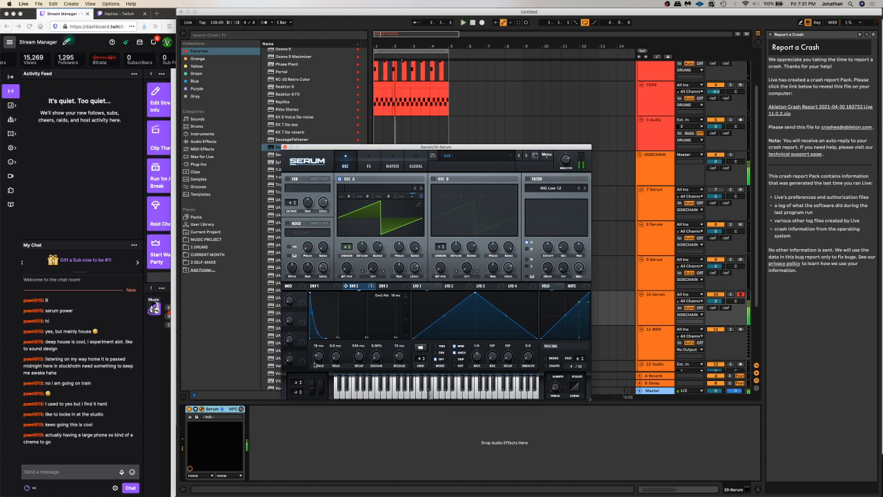
Enable the delay effect in ping-pong mode on the 10 Serum track, adjust its time and close Serum
{"action": "left_click", "coordinate": [370, 156]}
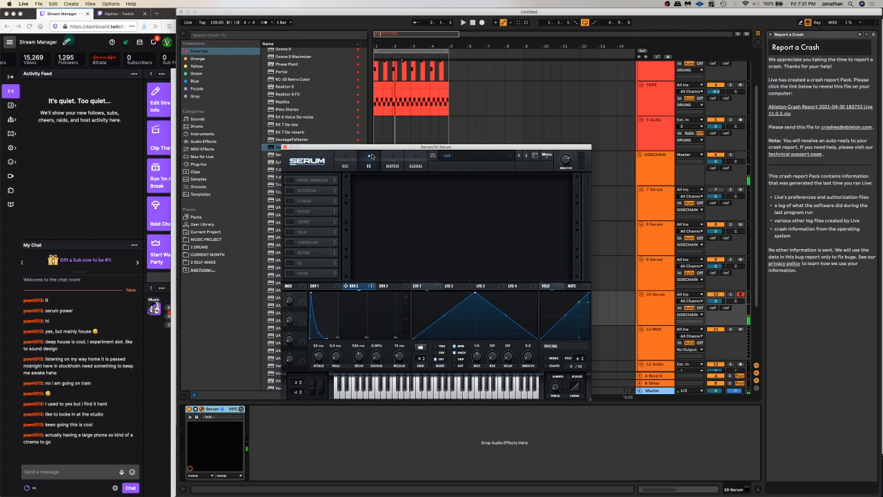
{"action": "left_click", "coordinate": [294, 232]}
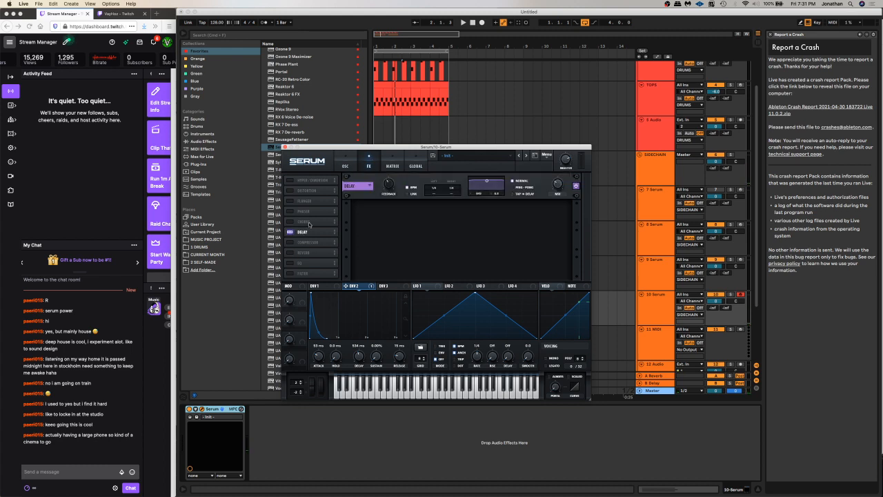
{"action": "left_click", "coordinate": [507, 187]}
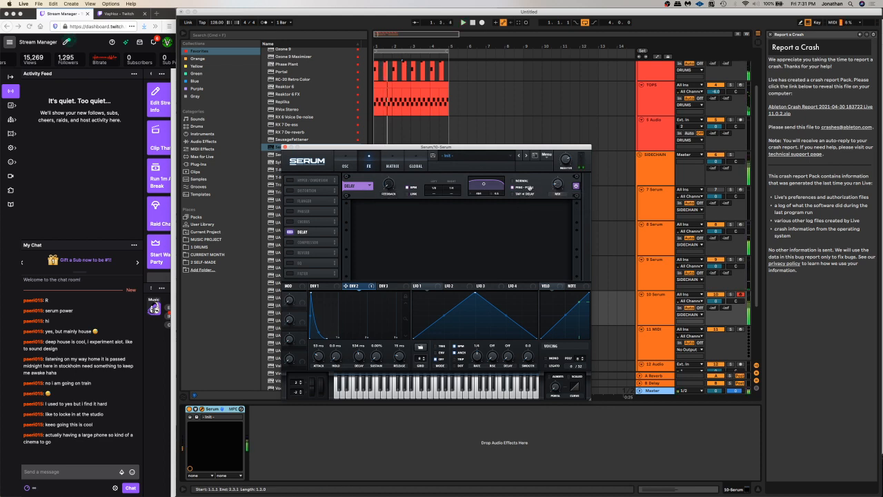
{"action": "mouse_move", "coordinate": [560, 185]}
{"action": "left_click_drag", "start_coordinate": [453, 188], "coordinate": [454, 192]}
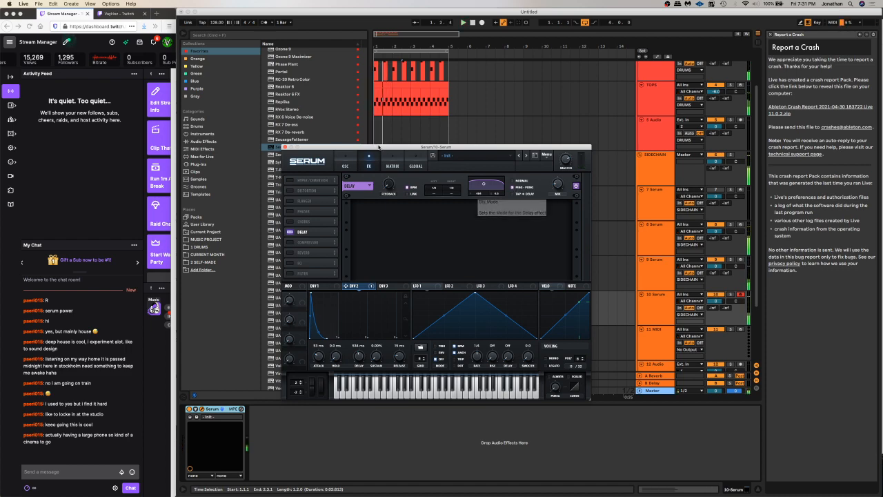
{"action": "left_click", "coordinate": [284, 146]}
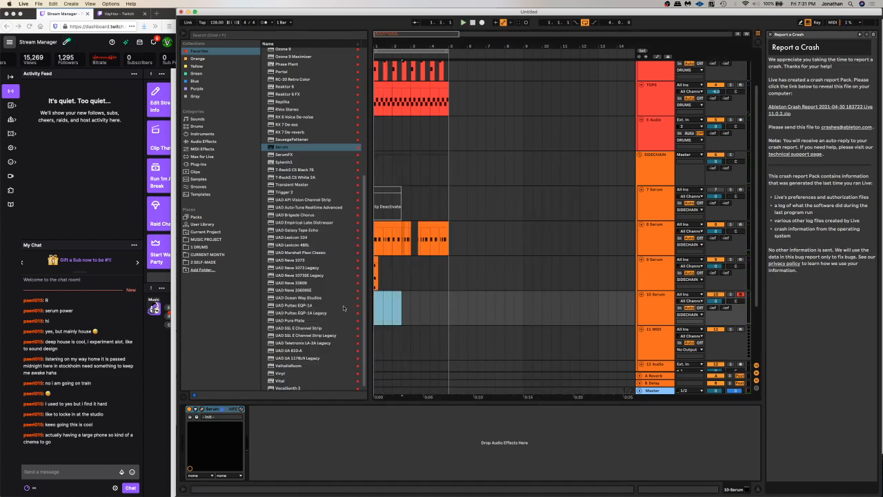
Play the drum loop and capture the performed MIDI notes on the 10 Serum track from 1.1.1
{"action": "left_click", "coordinate": [382, 296]}
{"action": "key", "text": "space"}
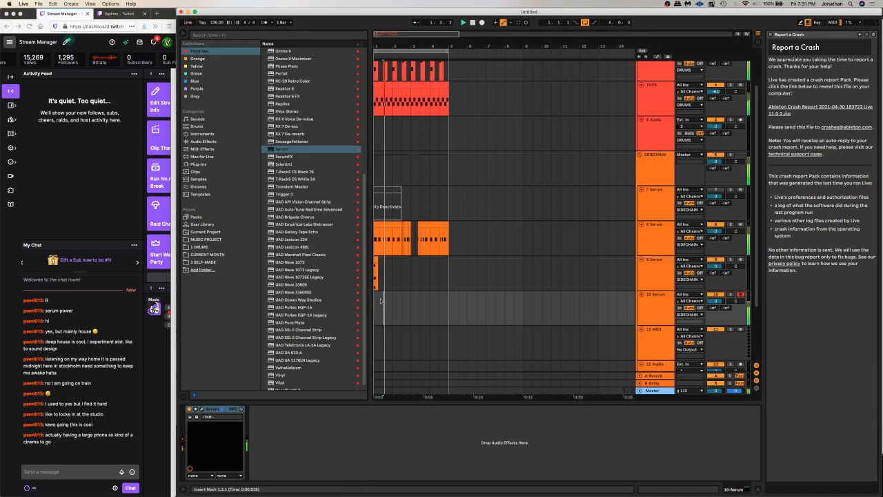
{"action": "left_click", "coordinate": [378, 288]}
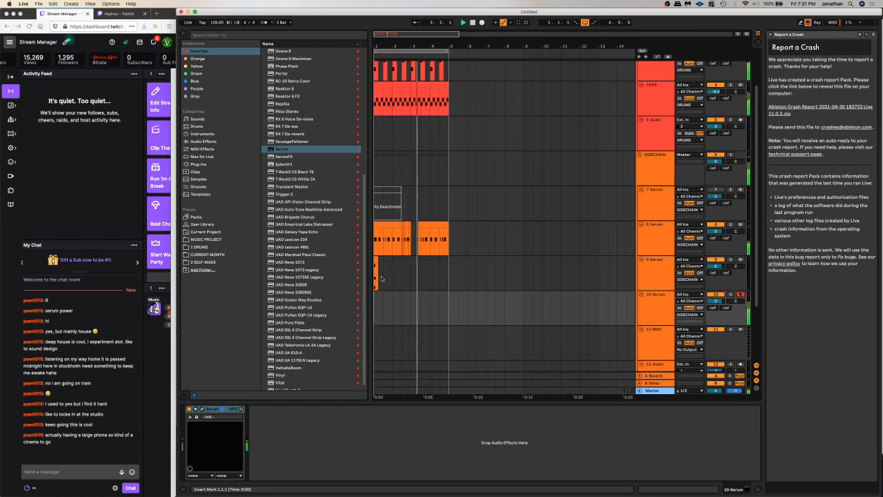
{"action": "left_click", "coordinate": [518, 23]}
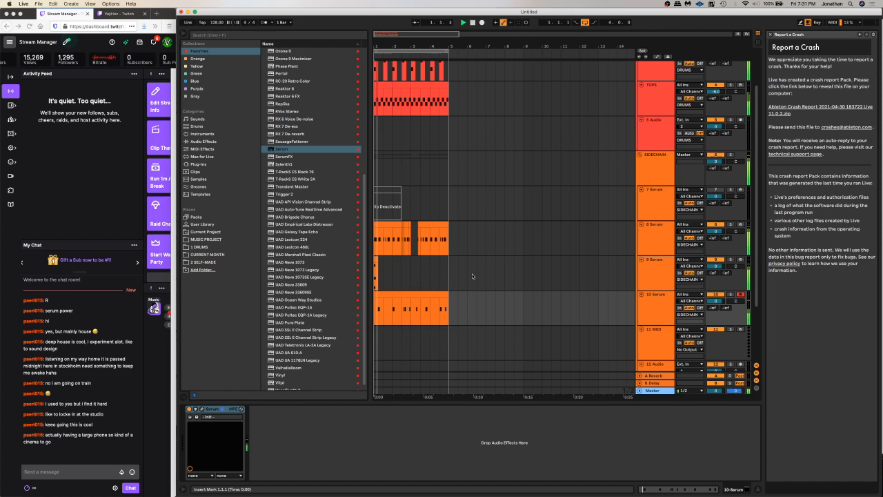
Delete the 10 Serum clip section from 2.1.1 to 2.2.1, select bar 1 and play the loop
{"action": "left_click", "coordinate": [418, 289]}
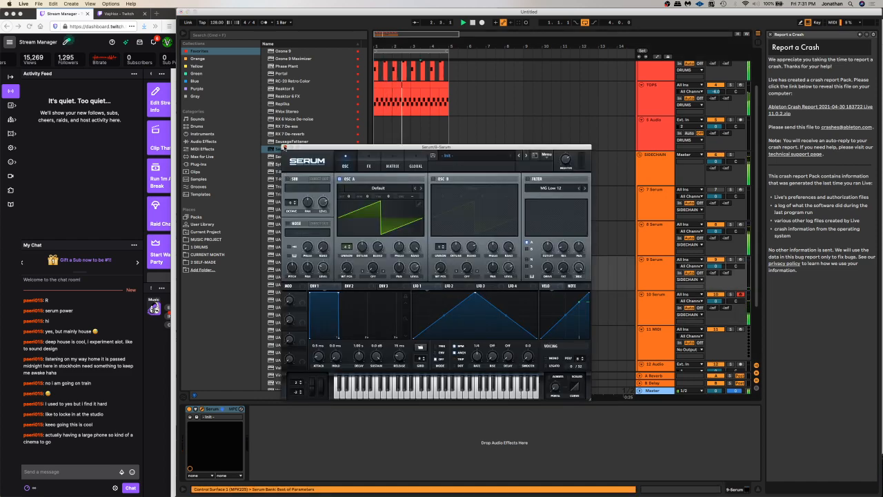
{"action": "left_click", "coordinate": [284, 147]}
{"action": "left_click", "coordinate": [394, 316]}
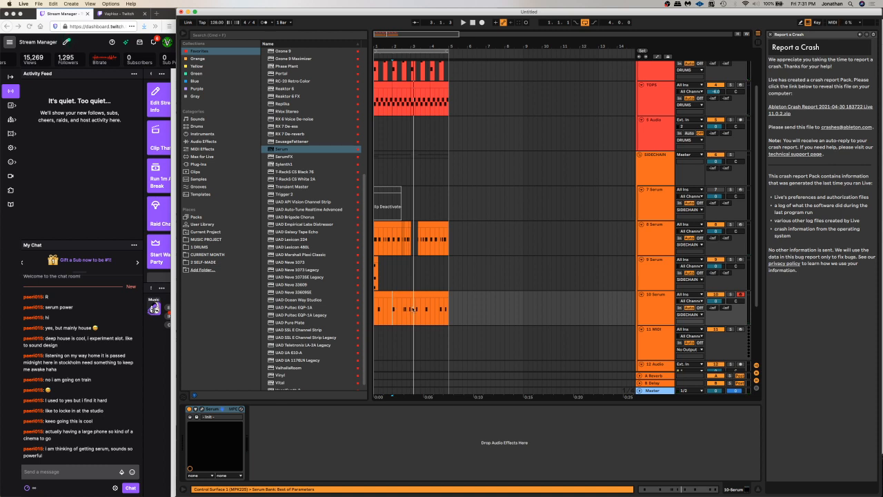
{"action": "left_click", "coordinate": [405, 306]}
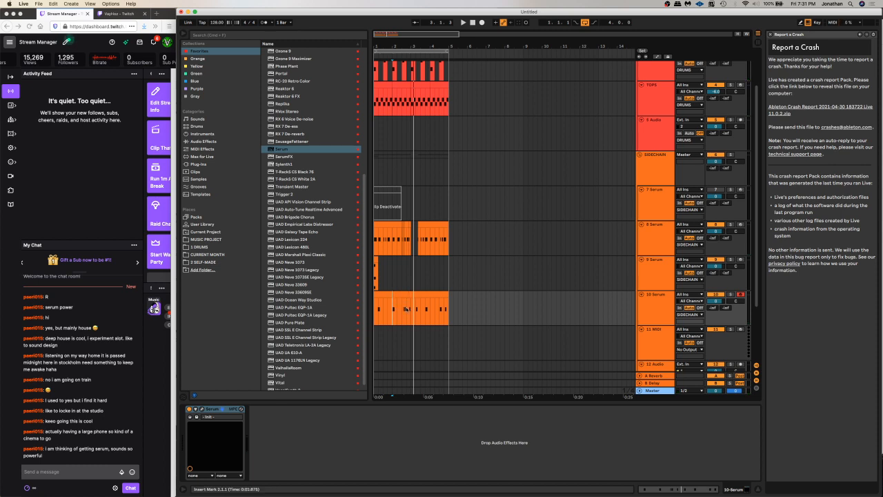
{"action": "left_click", "coordinate": [393, 311]}
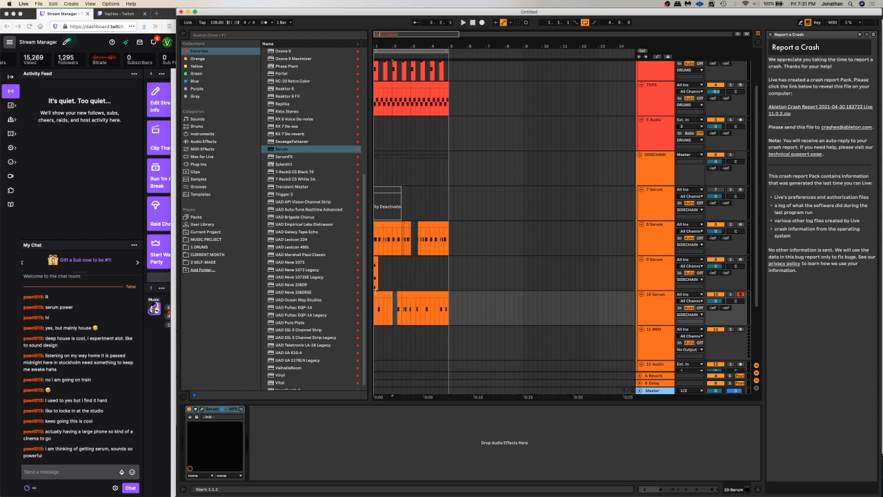
{"action": "left_click", "coordinate": [380, 294]}
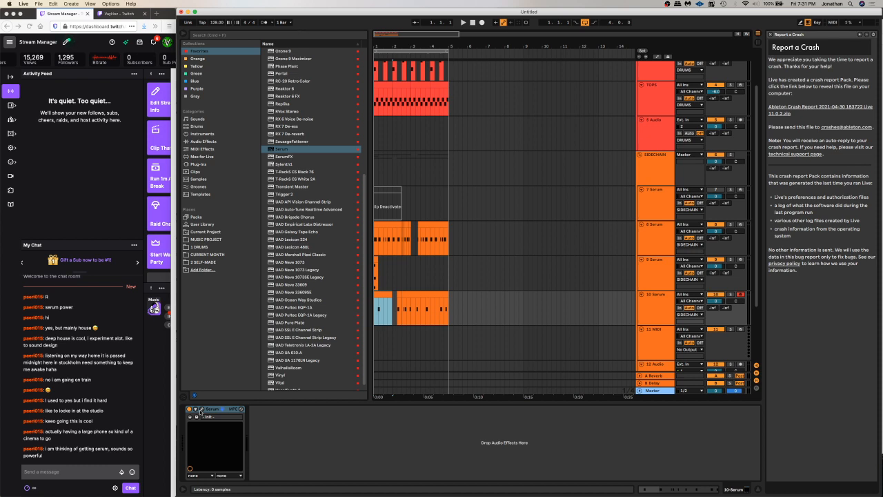
{"action": "key", "text": "space"}
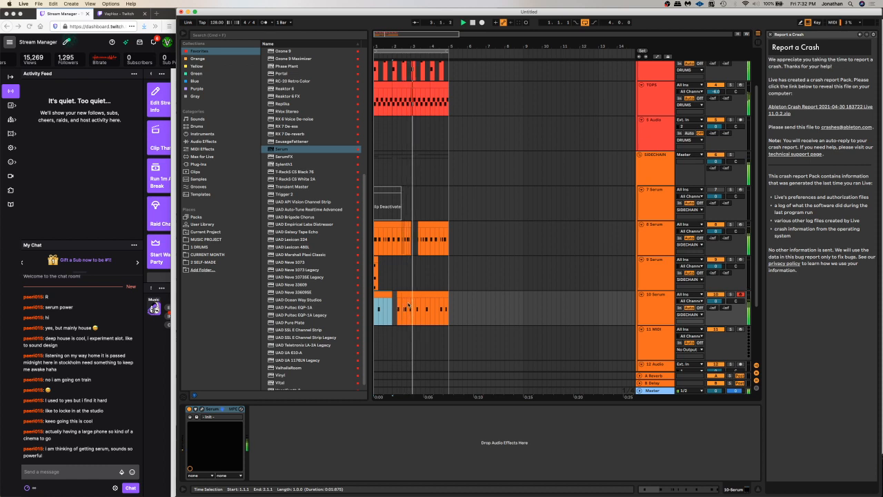
Insert a MIDI track below the 10 Serum track, select its bars 1 to 4 and play the loop
{"action": "left_click", "coordinate": [539, 318]}
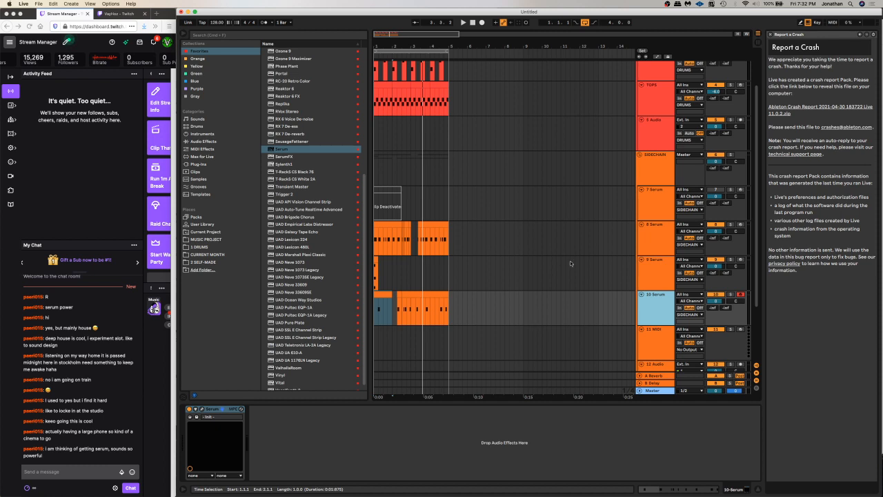
{"action": "key", "text": "Down"}
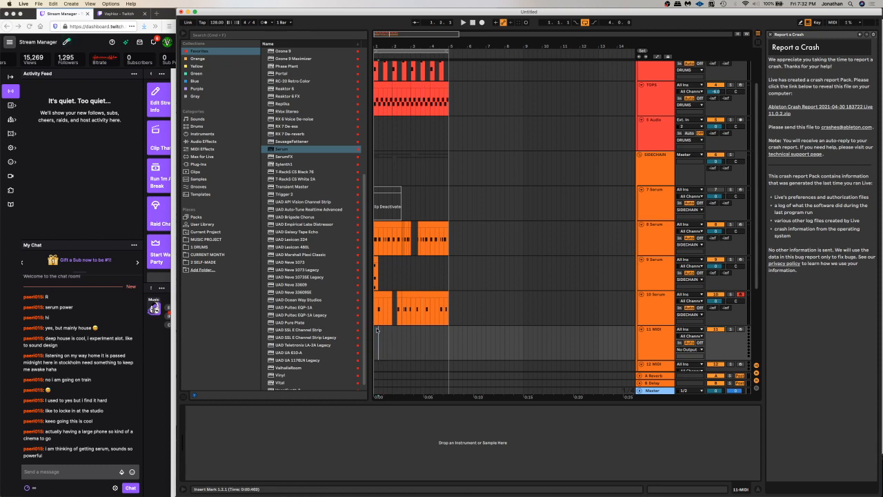
{"action": "left_click", "coordinate": [375, 329]}
{"action": "mouse_move", "coordinate": [376, 338]}
{"action": "left_mouse_down"}
{"action": "mouse_move", "coordinate": [447, 336]}
{"action": "mouse_move", "coordinate": [375, 336]}
{"action": "left_mouse_up"}
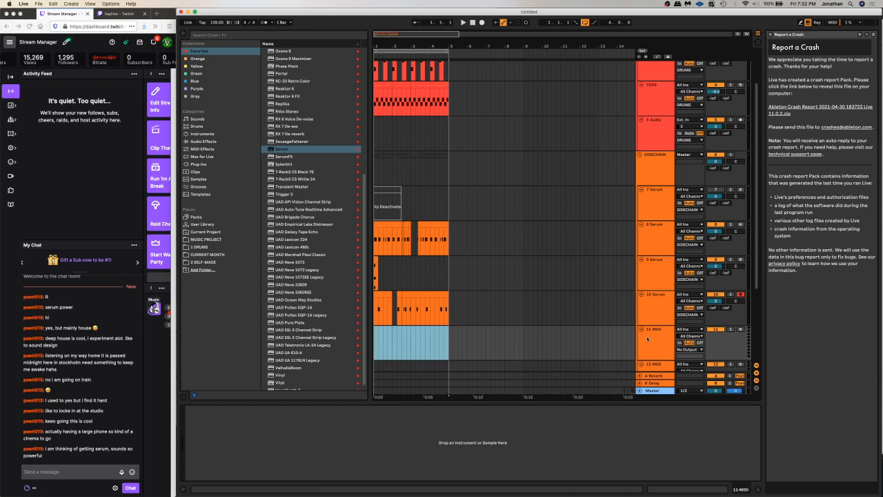
{"action": "key", "text": "space"}
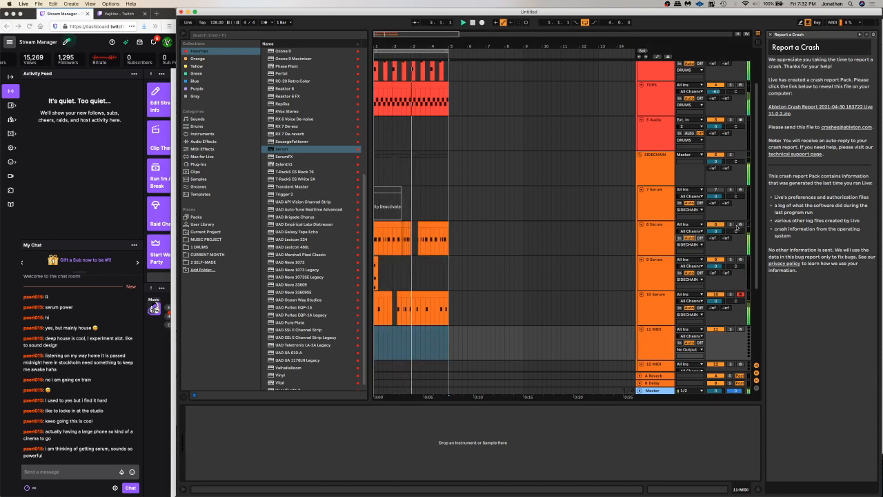
Reactivate the 7 Serum clips in bars 1 and 2, audition the track in solo, and leave it switched on without solo
{"action": "left_click_drag", "start_coordinate": [411, 203], "coordinate": [295, 196]}
{"action": "key", "text": "0"}
{"action": "left_click", "coordinate": [716, 190]}
{"action": "left_click", "coordinate": [731, 189]}
{"action": "key", "text": "space"}
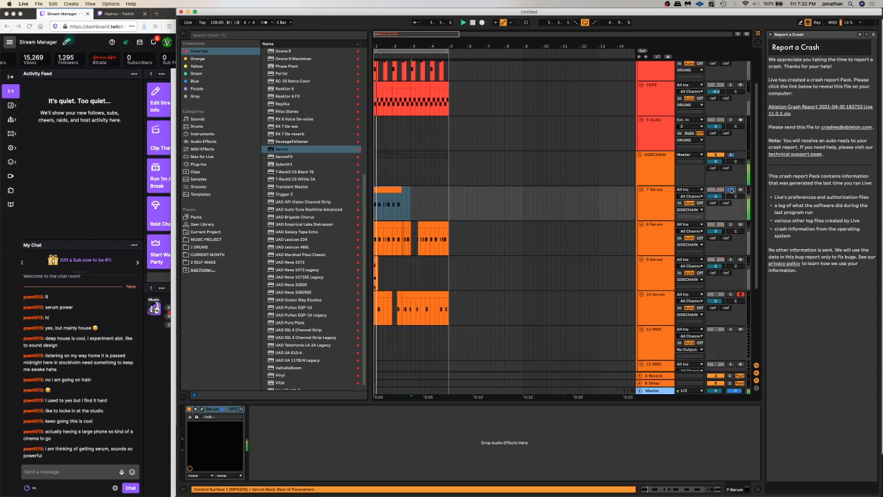
{"action": "left_click", "coordinate": [731, 189]}
{"action": "left_click", "coordinate": [716, 190]}
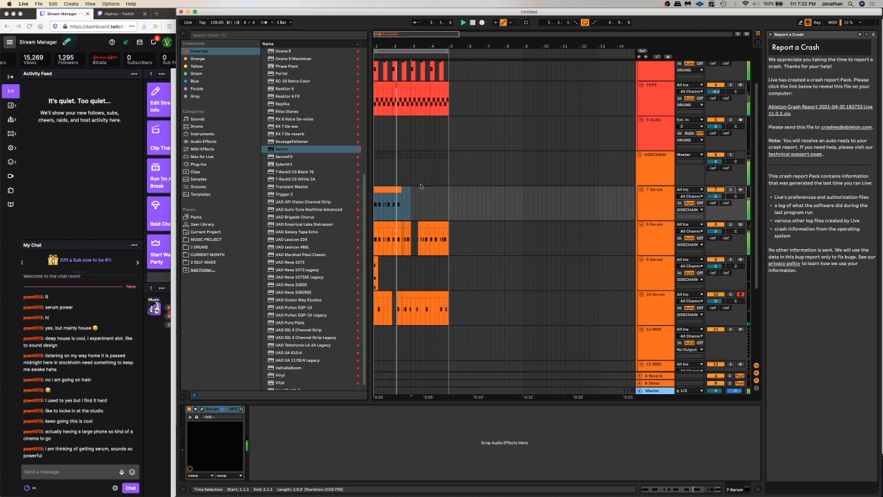
Move the 7 Serum clips to start at 3.1.1 and delete everything after 3.2.1
{"action": "left_click_drag", "start_coordinate": [409, 202], "coordinate": [446, 202]}
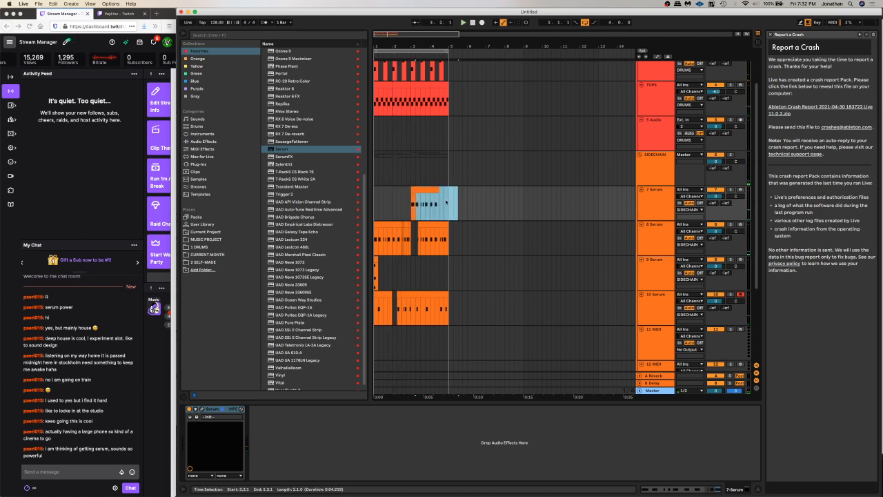
{"action": "key", "text": "Delete"}
{"action": "left_click", "coordinate": [407, 204]}
{"action": "left_click", "coordinate": [413, 190]}
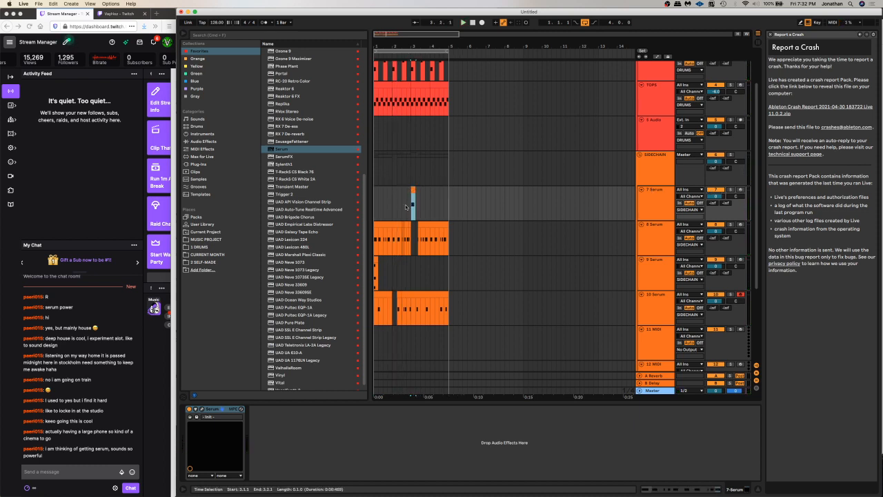
Examine the effects rack of Serum on the 7 Serum track while the loop plays, and close the plugin
{"action": "left_click", "coordinate": [202, 409]}
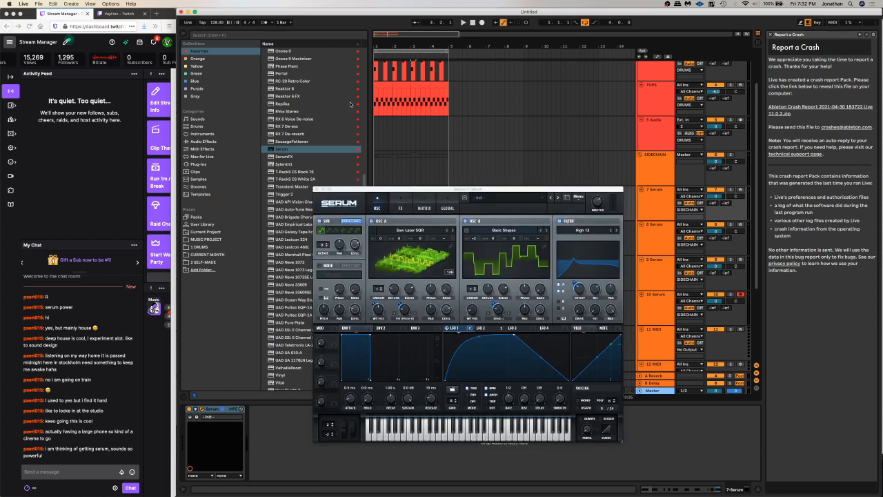
{"action": "left_click", "coordinate": [400, 207]}
{"action": "key", "text": "space"}
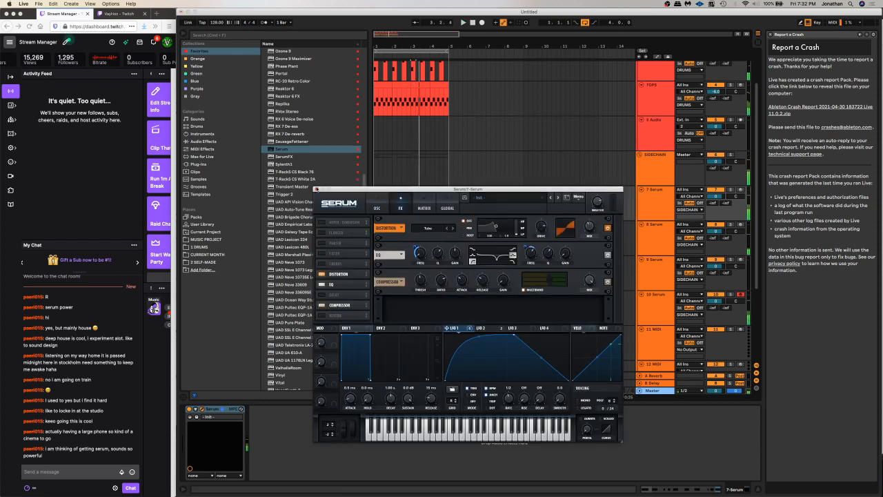
{"action": "left_click", "coordinate": [315, 188]}
Place the insert marker at the start of the 7 Serum track and audition the four-bar loop
{"action": "left_click_drag", "start_coordinate": [410, 203], "coordinate": [423, 205]}
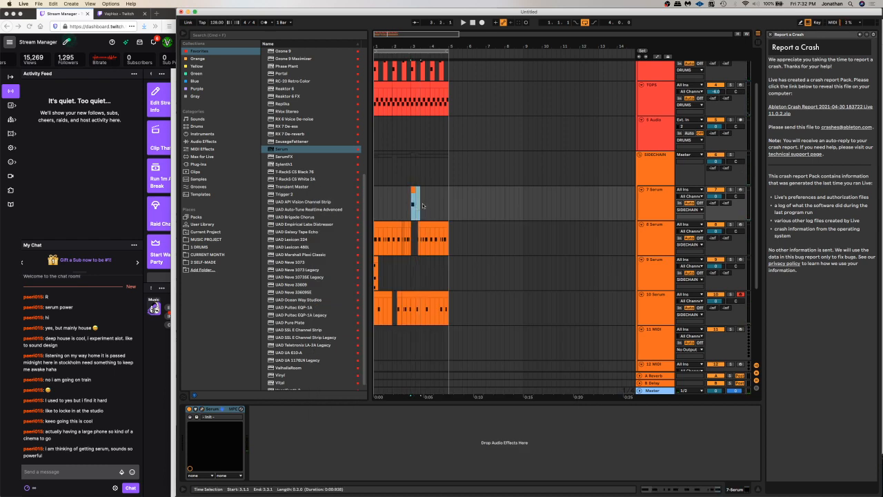
{"action": "left_click", "coordinate": [376, 211]}
{"action": "key", "text": "space"}
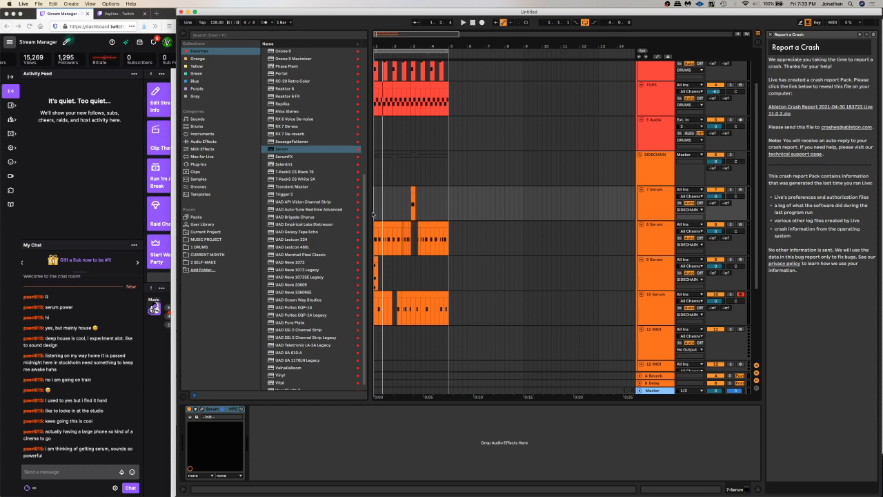
Insert a MIDI track below the 10 Serum track and load the Serum plugin onto it
{"action": "left_click", "coordinate": [654, 305]}
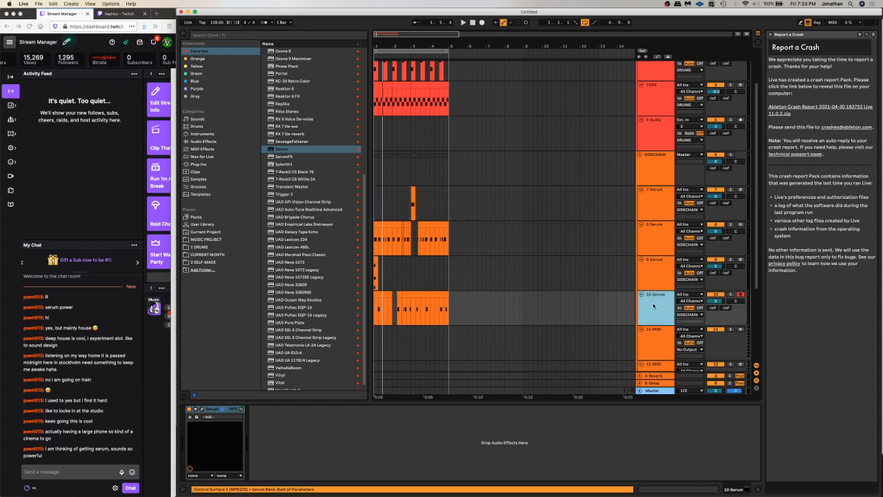
{"action": "key", "text": "super+shift+t"}
{"action": "left_click_drag", "start_coordinate": [290, 150], "coordinate": [436, 329]}
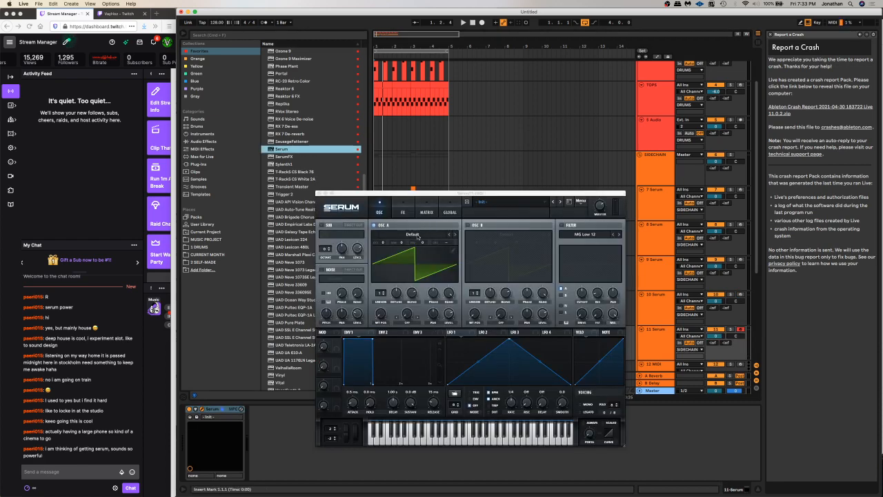
Set oscillator A to the Basic Shapes wavetable and enable oscillator B with the analog Basic Shapes wavetable at octave +3
{"action": "left_click", "coordinate": [417, 236]}
{"action": "left_click", "coordinate": [514, 268]}
{"action": "left_click", "coordinate": [469, 225]}
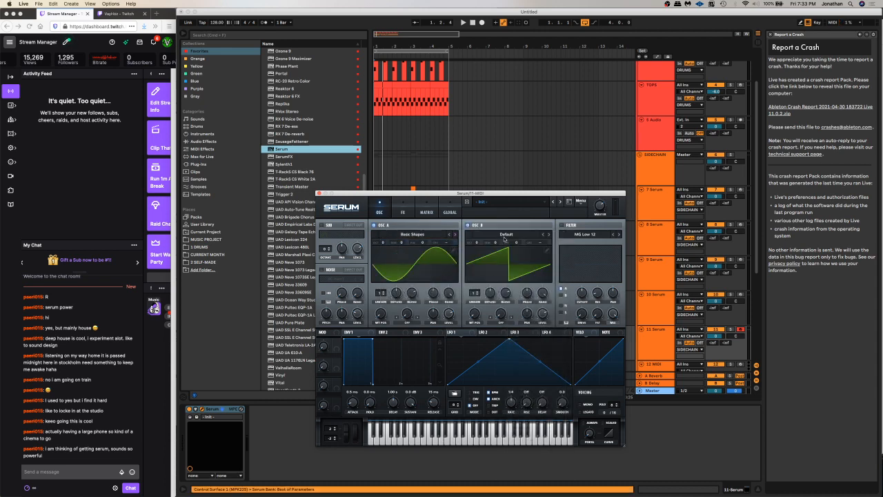
{"action": "left_click", "coordinate": [504, 239]}
{"action": "mouse_move", "coordinate": [576, 244]}
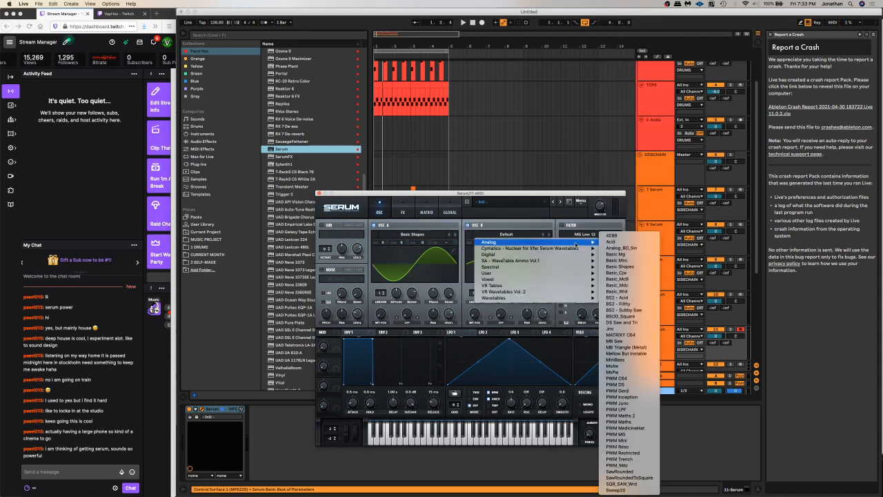
{"action": "left_click", "coordinate": [619, 266]}
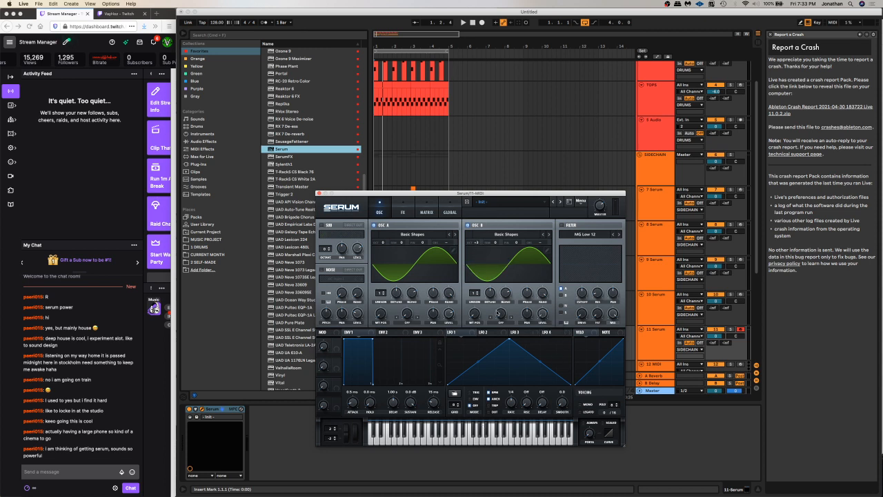
Set oscillator A's warp mode to FM (from B) with an amount of about 23%, and lower the computer keyboard's octave
{"action": "left_click", "coordinate": [407, 322]}
{"action": "left_click", "coordinate": [433, 442]}
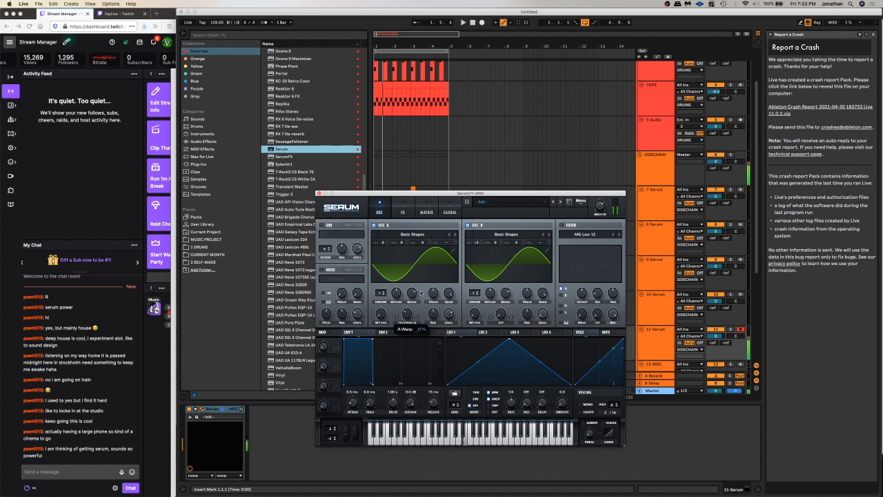
{"action": "left_click_drag", "start_coordinate": [406, 314], "coordinate": [410, 286]}
{"action": "key", "text": "z"}
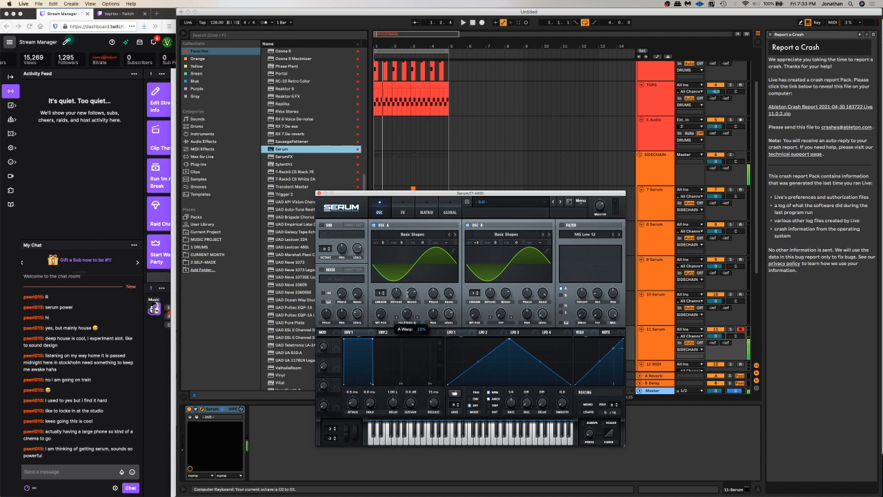
Assign LFO 1 to oscillator A's warp amount and set the LFO to envelope mode
{"action": "left_click_drag", "start_coordinate": [449, 331], "coordinate": [404, 315]}
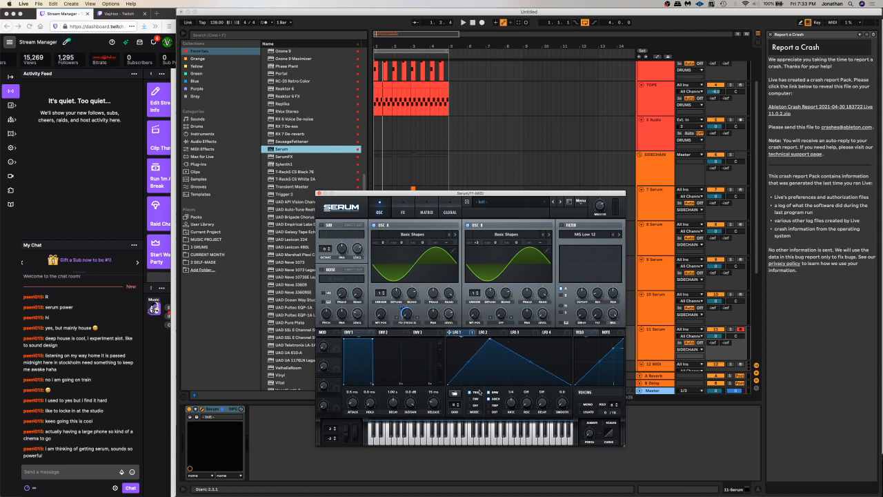
{"action": "left_click", "coordinate": [473, 393]}
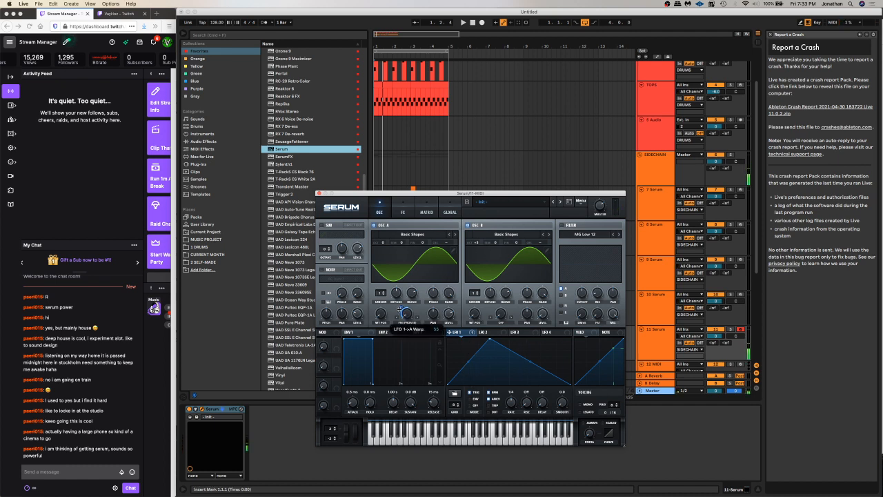
{"action": "left_click", "coordinate": [471, 398]}
Add the Distortion effect with its filter set to Pre, adjust the filter, and lower the mix to about 30%
{"action": "left_click", "coordinate": [403, 212]}
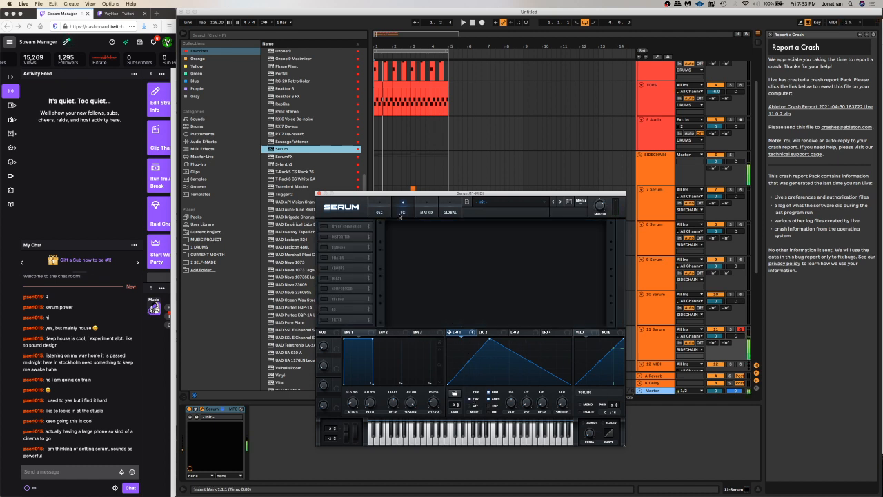
{"action": "left_click", "coordinate": [328, 237]}
{"action": "left_click_drag", "start_coordinate": [550, 235], "coordinate": [544, 228]}
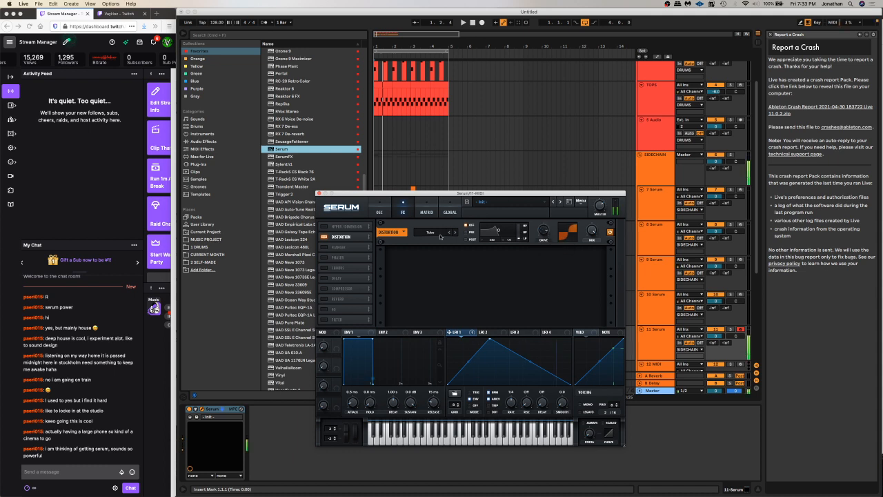
{"action": "left_click", "coordinate": [477, 233]}
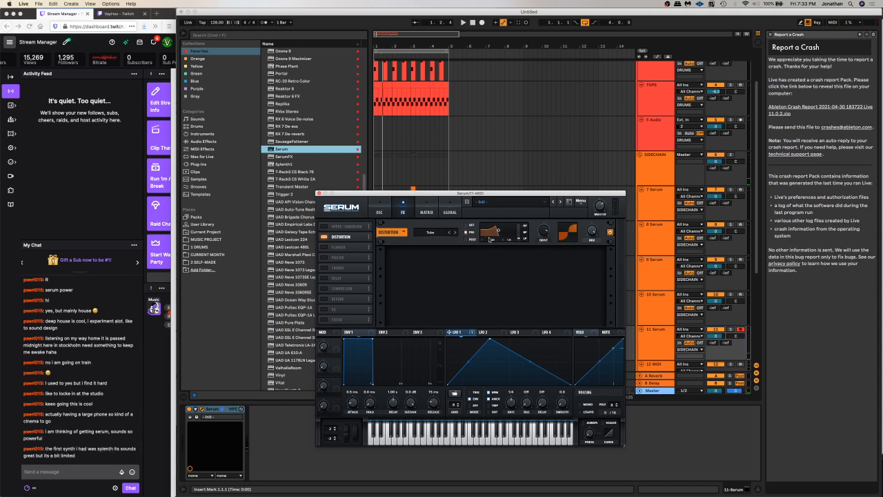
{"action": "left_click_drag", "start_coordinate": [483, 240], "coordinate": [496, 243]}
{"action": "left_click_drag", "start_coordinate": [585, 231], "coordinate": [573, 272]}
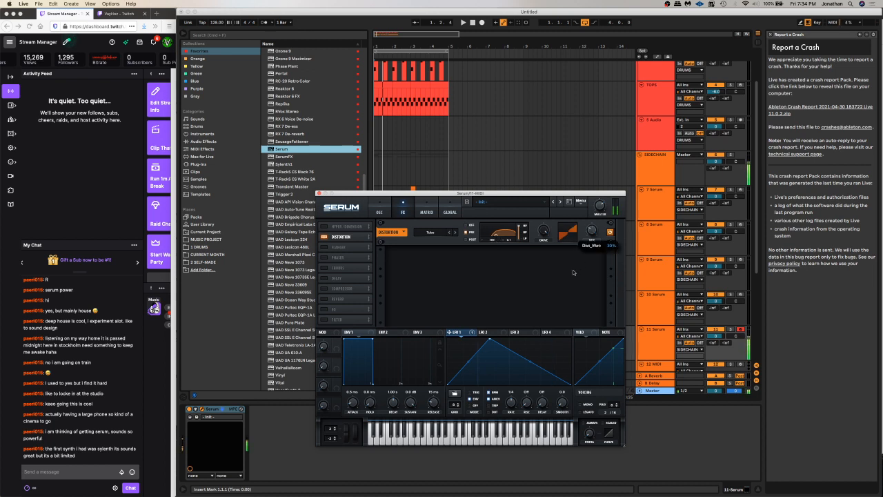
Change the distortion type to Diode 2 and adjust its drive
{"action": "left_click", "coordinate": [442, 233]}
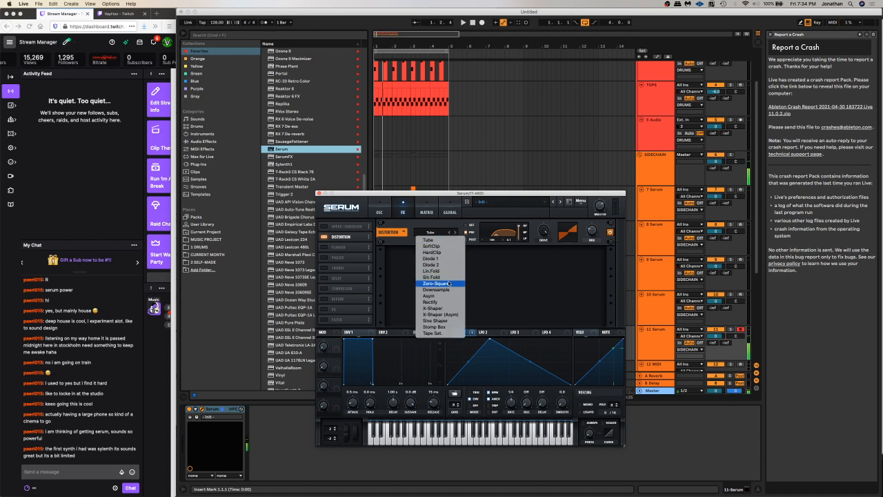
{"action": "left_click", "coordinate": [431, 264]}
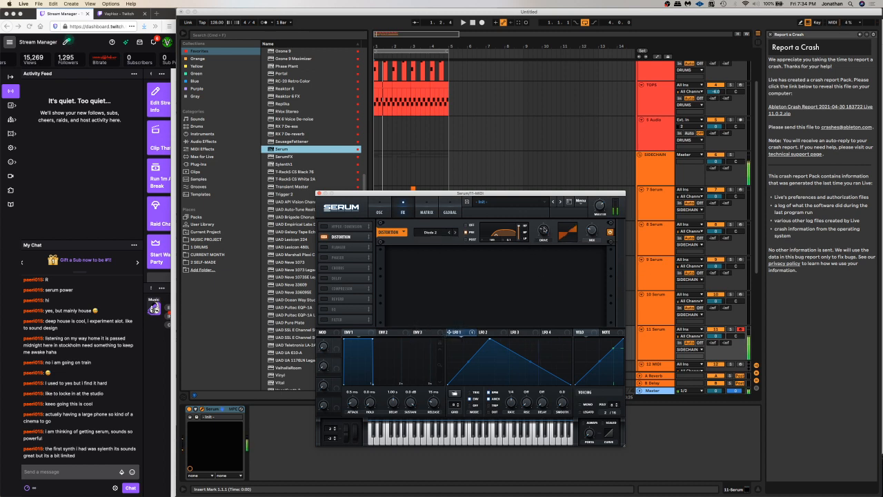
{"action": "left_click_drag", "start_coordinate": [555, 206], "coordinate": [559, 190]}
{"action": "left_click_drag", "start_coordinate": [545, 232], "coordinate": [593, 219]}
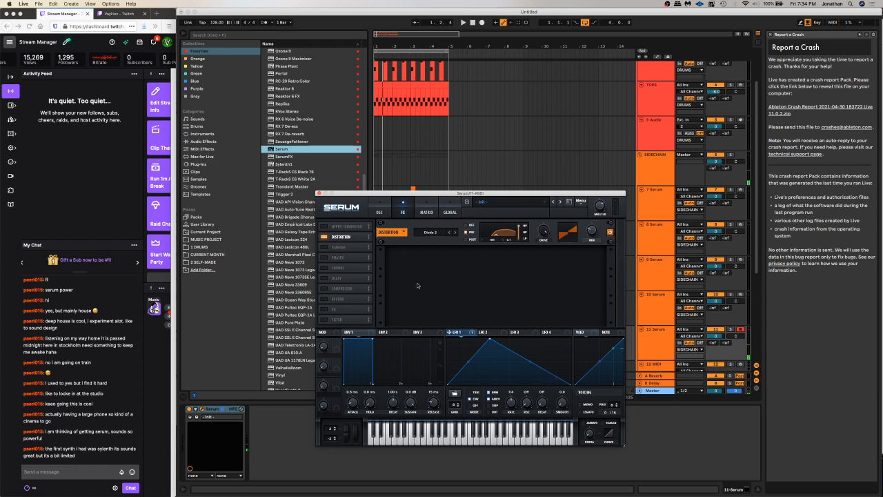
{"action": "left_click", "coordinate": [379, 212]}
{"action": "left_click", "coordinate": [402, 212]}
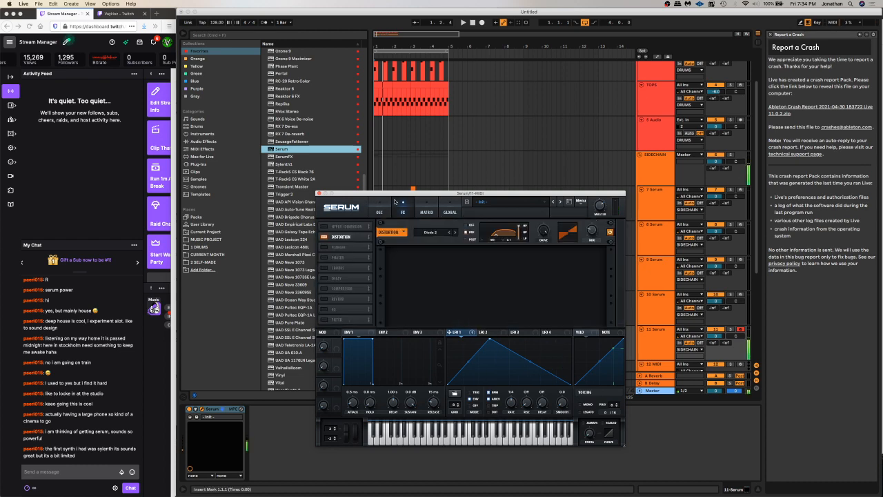
{"action": "mouse_move", "coordinate": [592, 232]}
Switch to the Twitch chat, read the latest viewer message, and return to Ableton Live
{"action": "triple_click", "coordinate": [141, 447]}
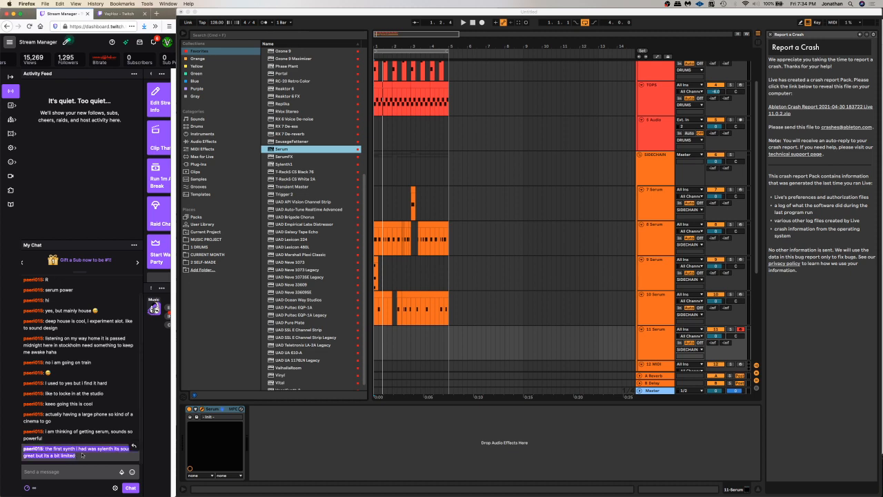
{"action": "left_click", "coordinate": [80, 453]}
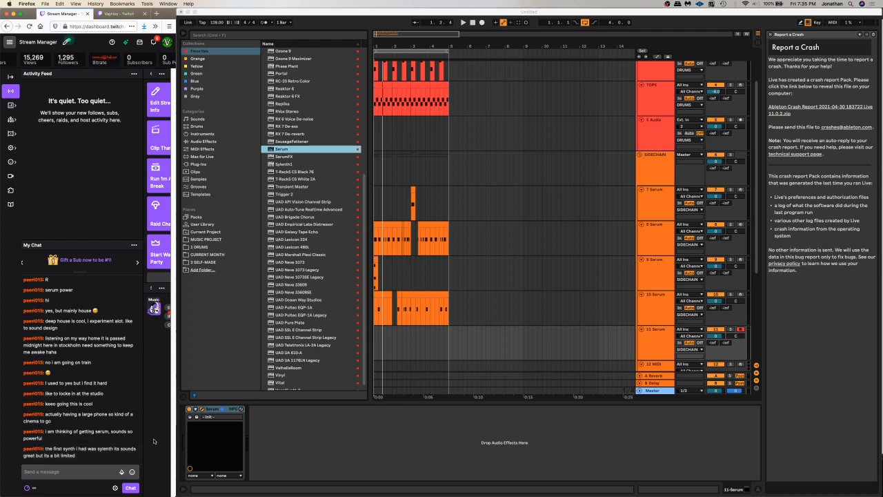
{"action": "left_click", "coordinate": [287, 441]}
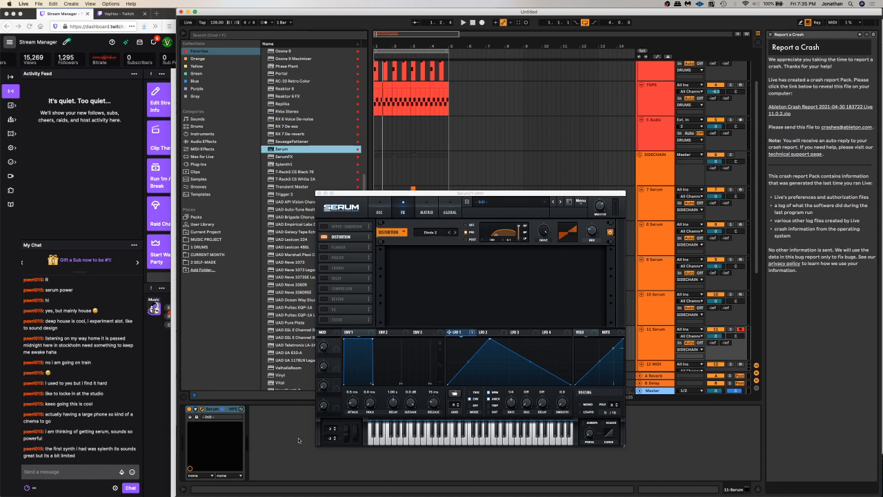
Adjust oscillator A's FM warp amount and bend the rising and falling segments of LFO 1 into curves
{"action": "left_click", "coordinate": [376, 213]}
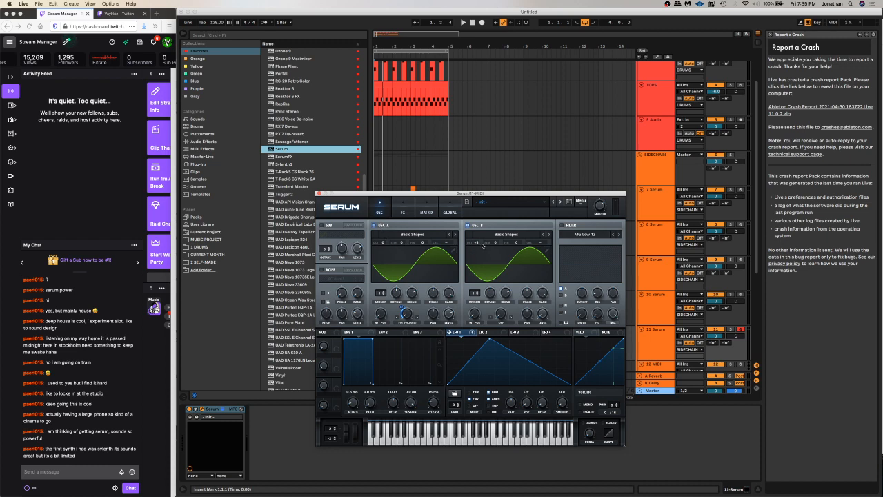
{"action": "left_click", "coordinate": [405, 211]}
{"action": "left_click", "coordinate": [387, 213]}
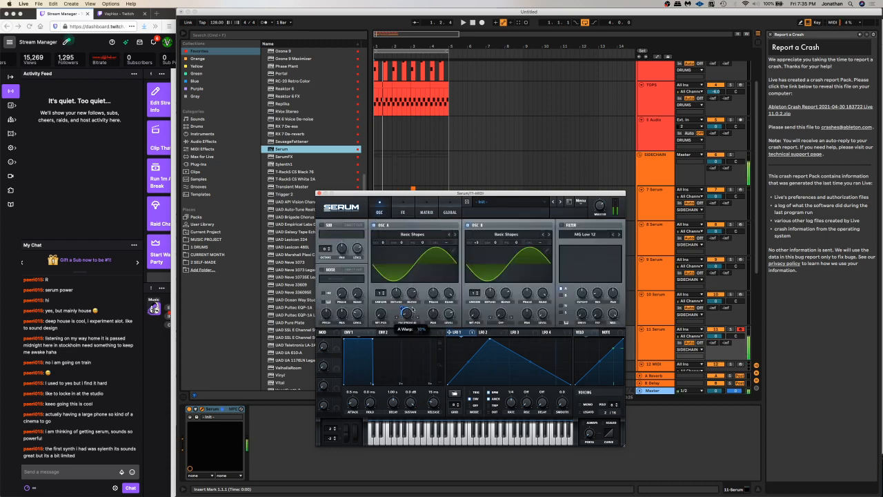
{"action": "left_click_drag", "start_coordinate": [531, 364], "coordinate": [468, 358]}
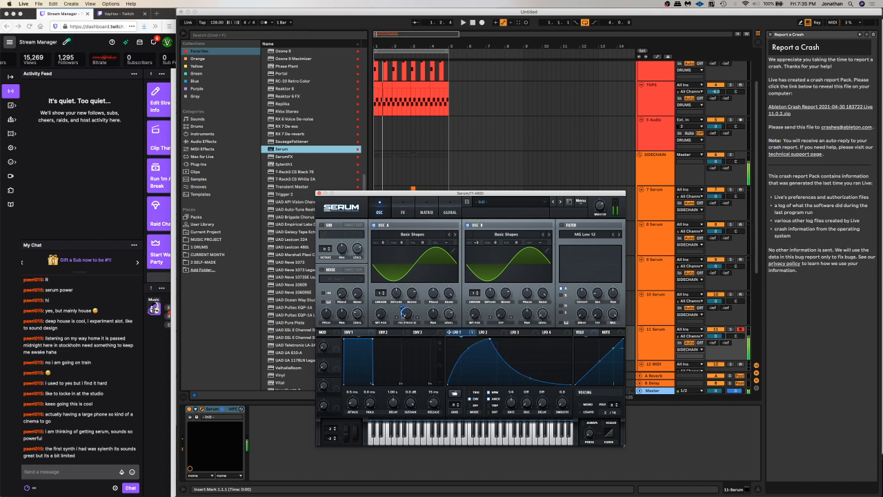
{"action": "mouse_move", "coordinate": [405, 311]}
Set the distortion drive to about 43% and readjust the distortion mix
{"action": "left_click", "coordinate": [403, 212]}
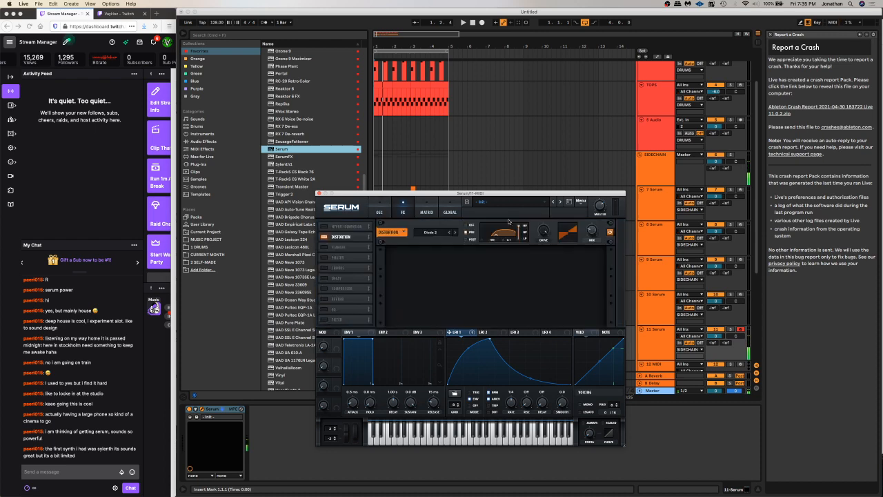
{"action": "left_click_drag", "start_coordinate": [548, 236], "coordinate": [549, 222]}
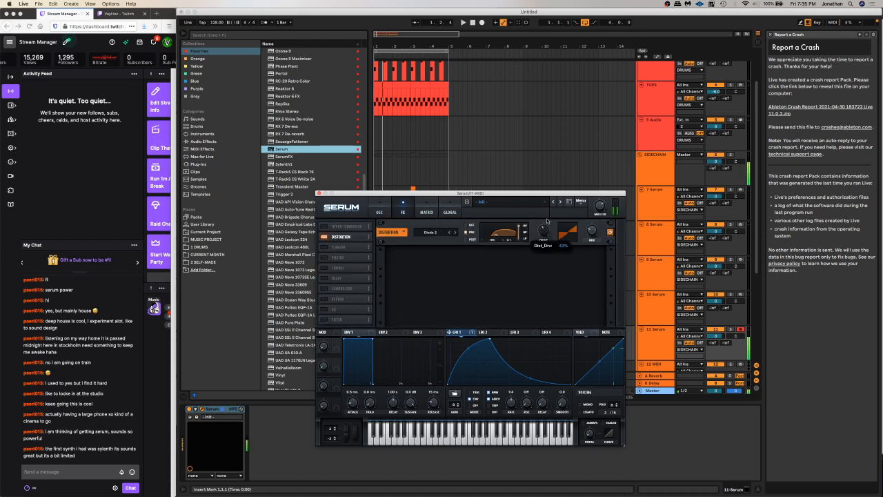
{"action": "left_click_drag", "start_coordinate": [600, 206], "coordinate": [591, 230]}
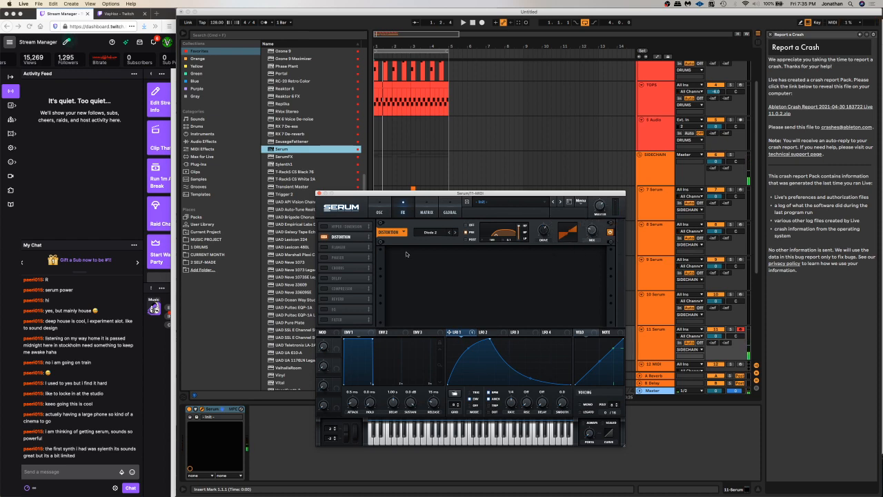
{"action": "left_click", "coordinate": [378, 208]}
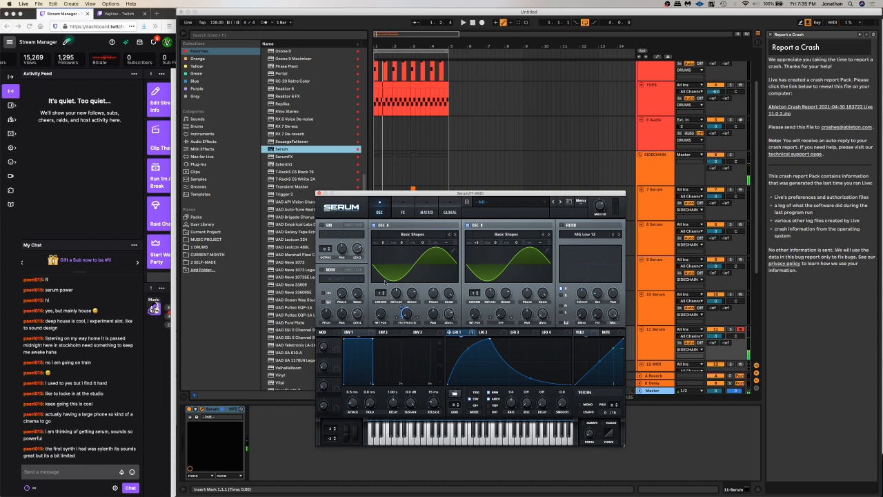
{"action": "left_click", "coordinate": [402, 209]}
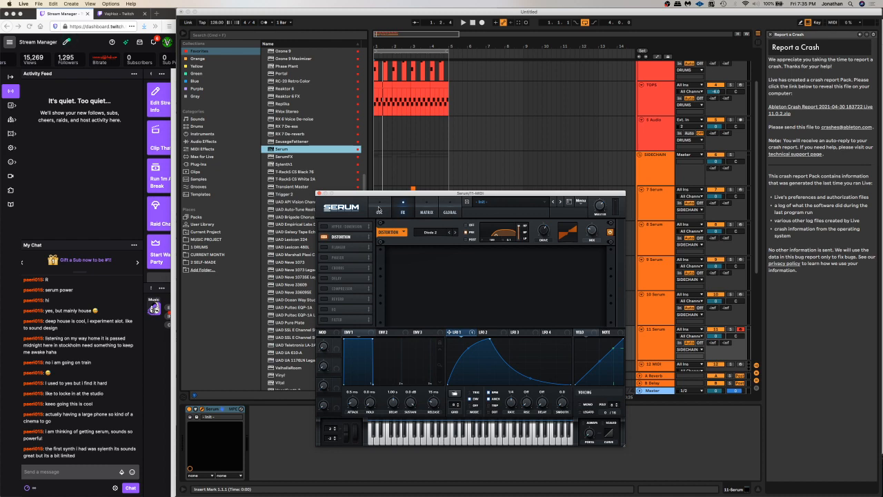
{"action": "left_click", "coordinate": [378, 210]}
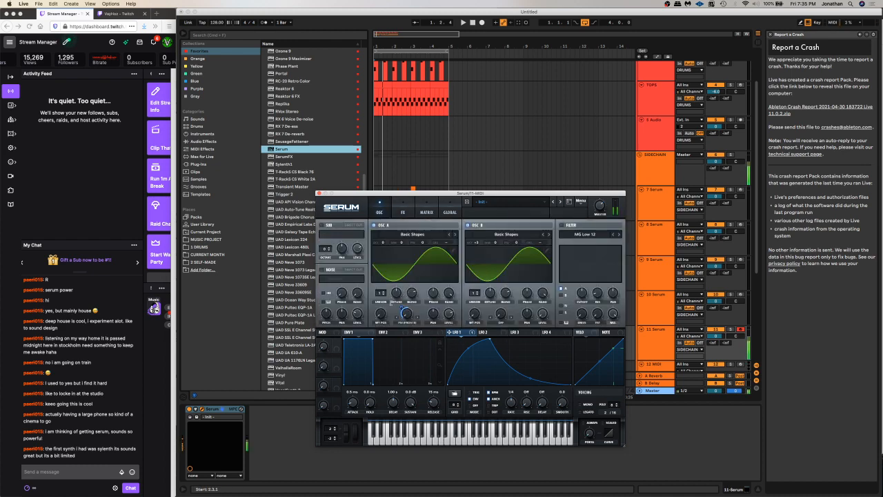
{"action": "mouse_move", "coordinate": [384, 313]}
{"action": "left_mouse_down"}
{"action": "mouse_move", "coordinate": [389, 286]}
{"action": "mouse_move", "coordinate": [385, 316]}
{"action": "left_mouse_up"}
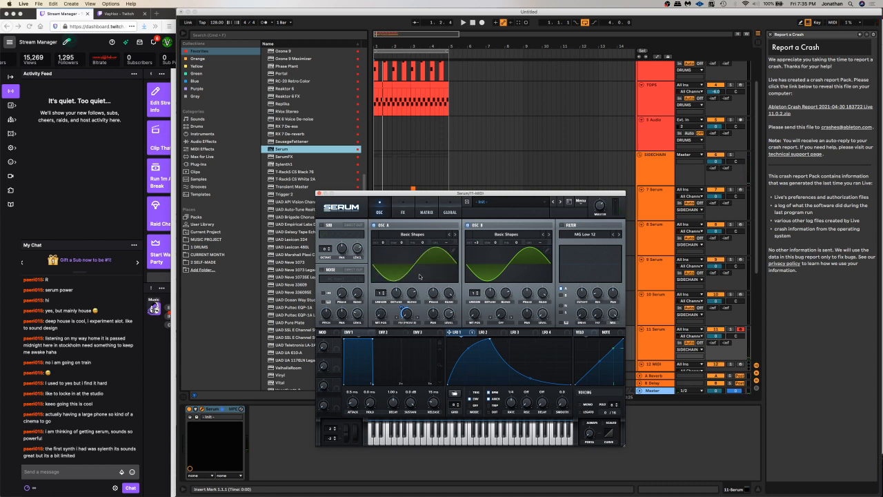
{"action": "mouse_move", "coordinate": [495, 242]}
{"action": "left_mouse_down"}
{"action": "mouse_move", "coordinate": [498, 231]}
{"action": "mouse_move", "coordinate": [496, 249]}
{"action": "left_mouse_up"}
Add the F-Shifter Preserve Sub rack from the Purple collection after Serum and adjust its Frequency Shift macro
{"action": "left_click", "coordinate": [216, 142]}
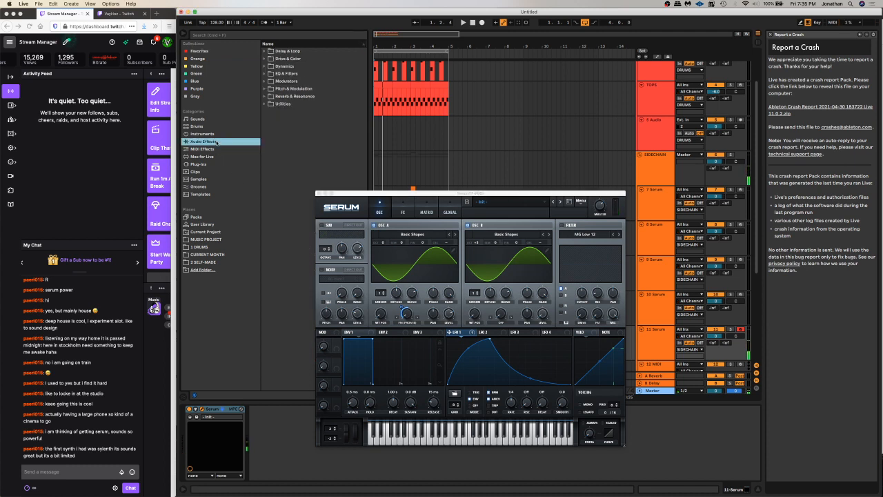
{"action": "left_click", "coordinate": [263, 96]}
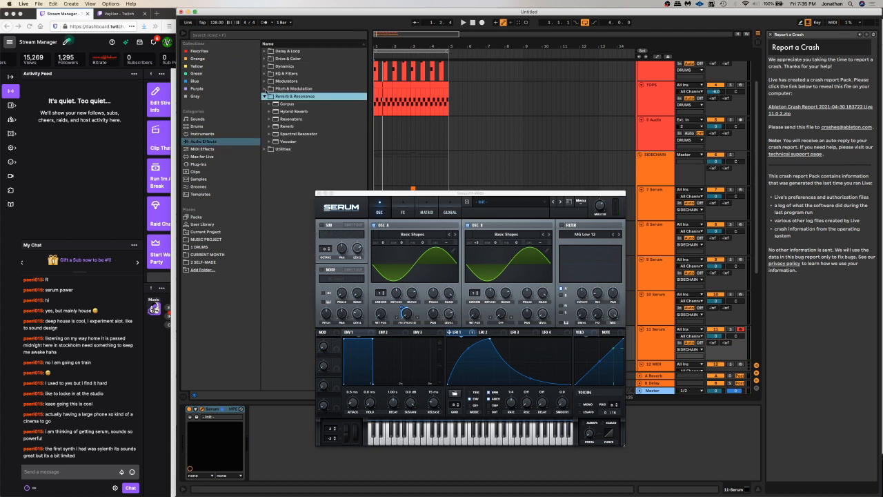
{"action": "left_click", "coordinate": [264, 89]}
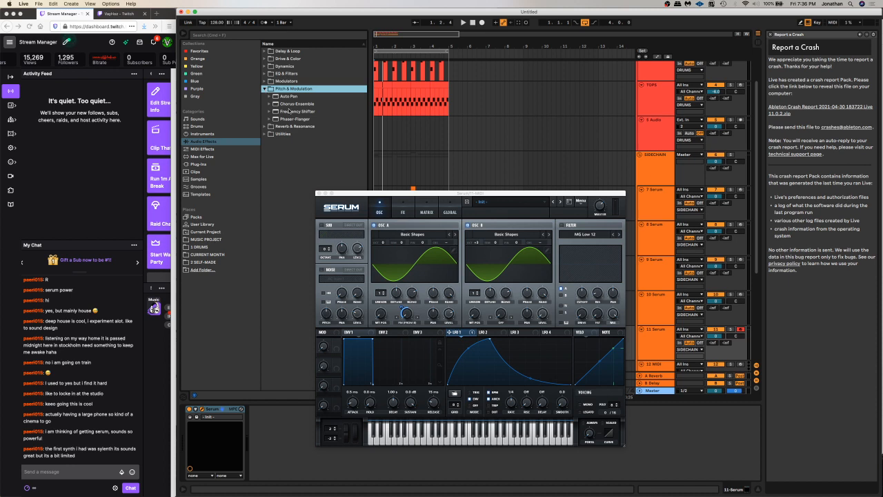
{"action": "left_click", "coordinate": [197, 89]}
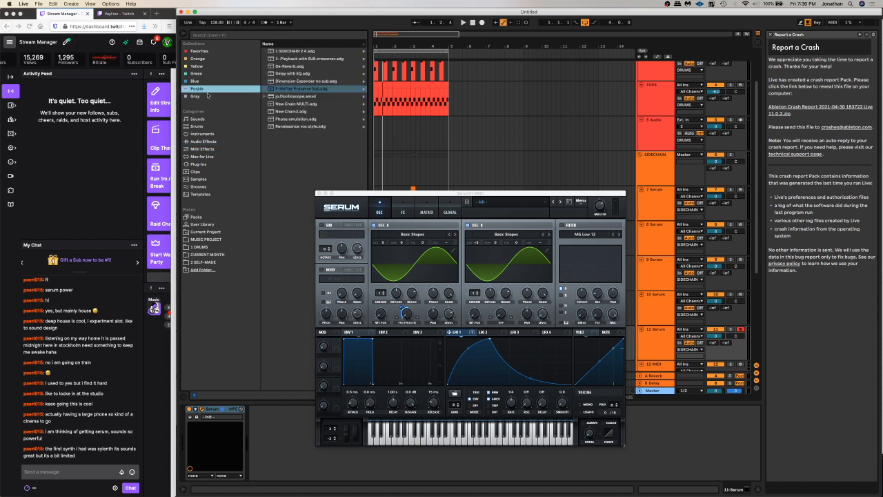
{"action": "double_click", "coordinate": [319, 90]}
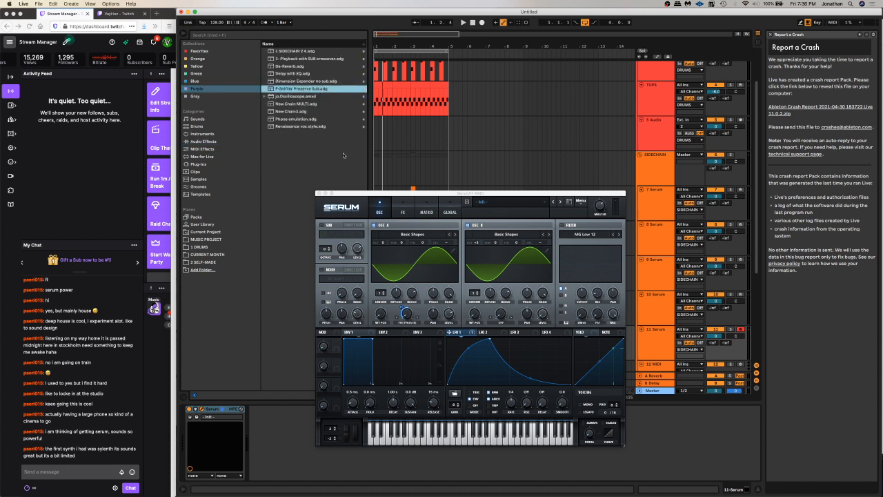
{"action": "mouse_move", "coordinate": [289, 433]}
{"action": "left_mouse_down"}
{"action": "mouse_move", "coordinate": [289, 407]}
{"action": "mouse_move", "coordinate": [288, 445]}
{"action": "left_mouse_up"}
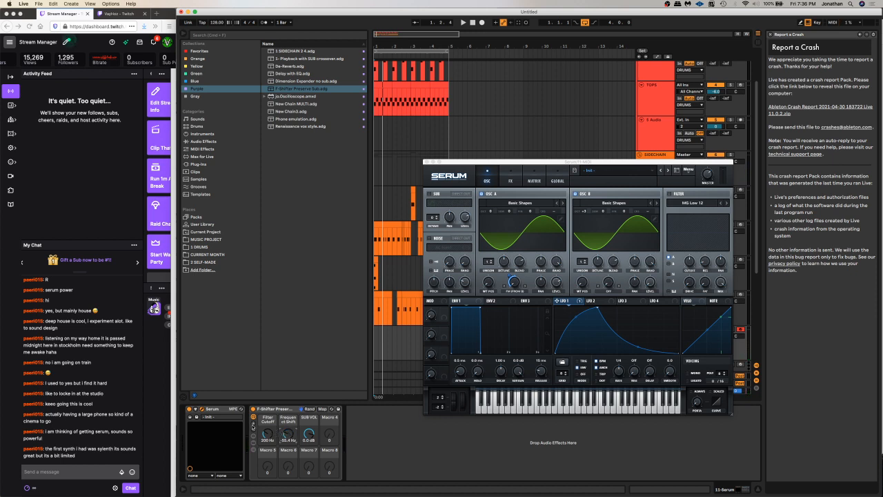
Examine the rack's F SHIFTER and SUB chains, unfolding their Auto Filter and the Frequency Shifter
{"action": "left_click", "coordinate": [253, 449]}
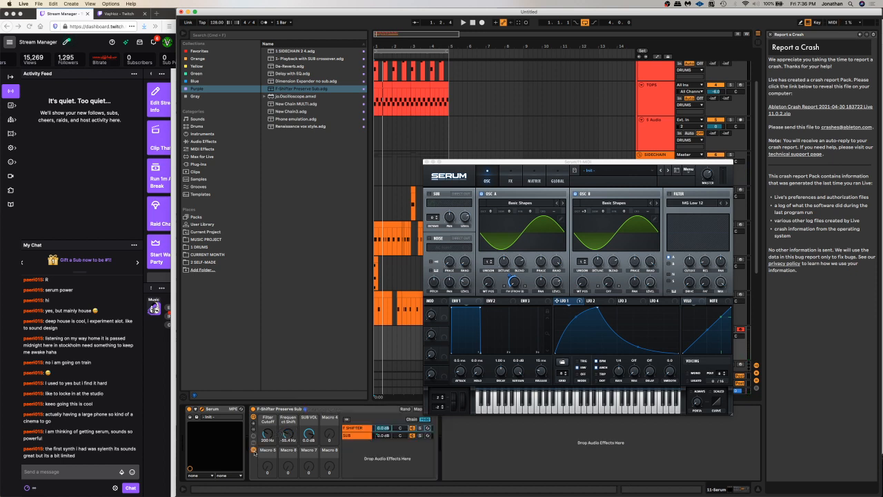
{"action": "double_click", "coordinate": [356, 427]}
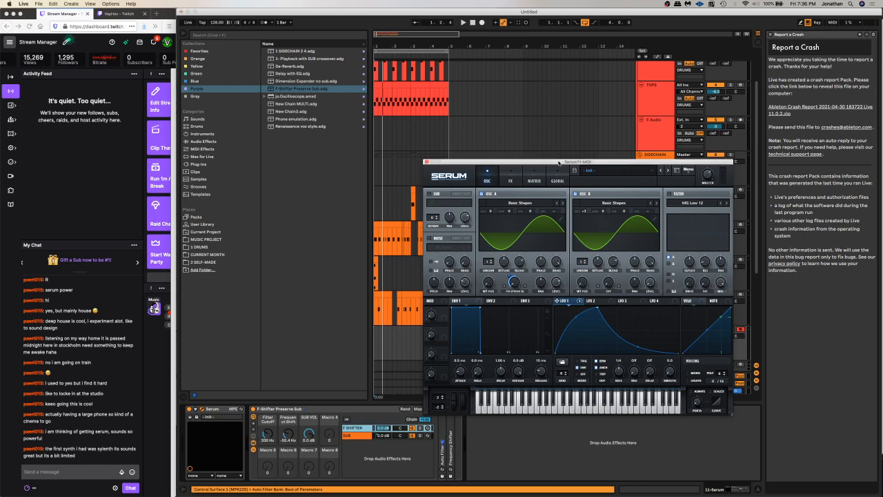
{"action": "left_click_drag", "start_coordinate": [464, 162], "coordinate": [462, 107]}
{"action": "left_click", "coordinate": [389, 436]}
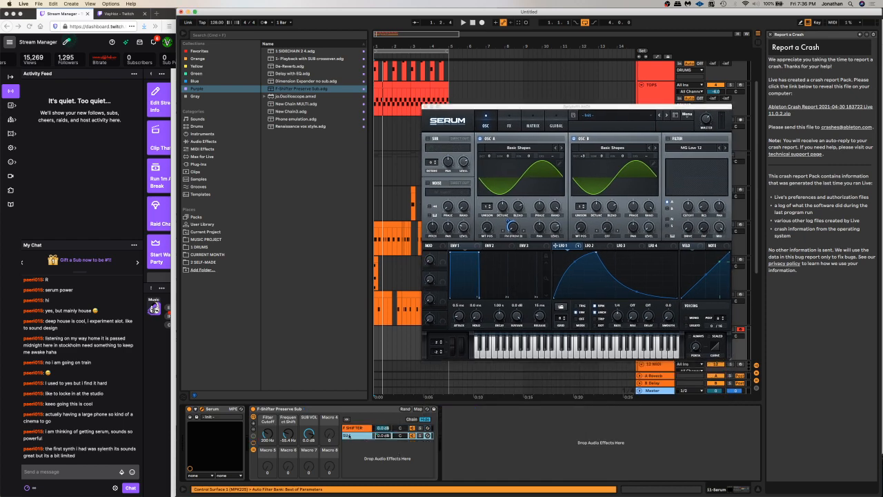
{"action": "left_click", "coordinate": [354, 429]}
{"action": "double_click", "coordinate": [441, 442]}
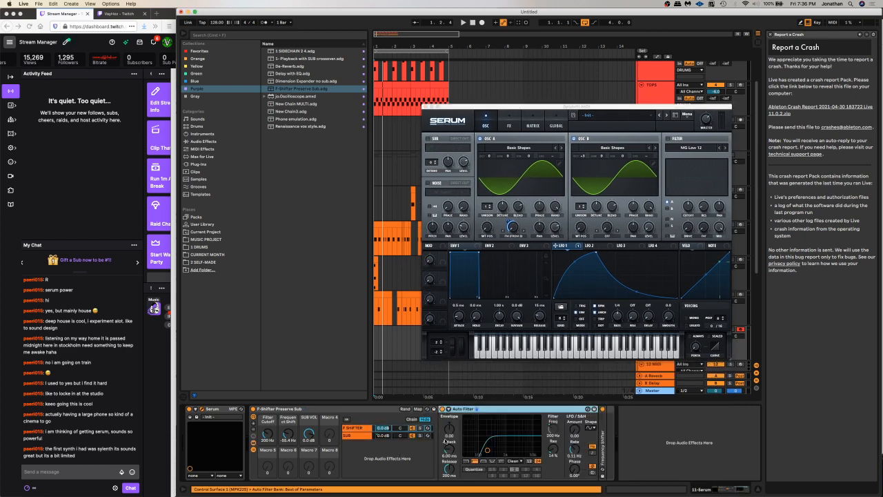
{"action": "left_click", "coordinate": [355, 435]}
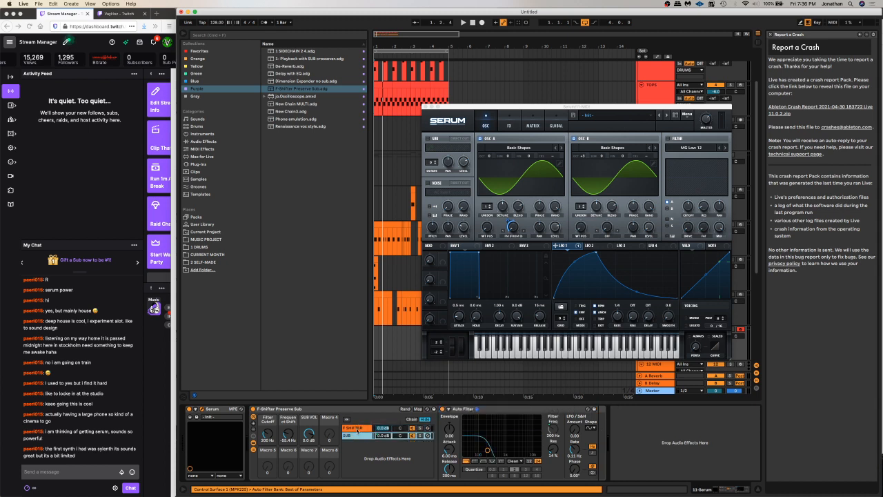
{"action": "left_click", "coordinate": [357, 428]}
{"action": "double_click", "coordinate": [602, 434]}
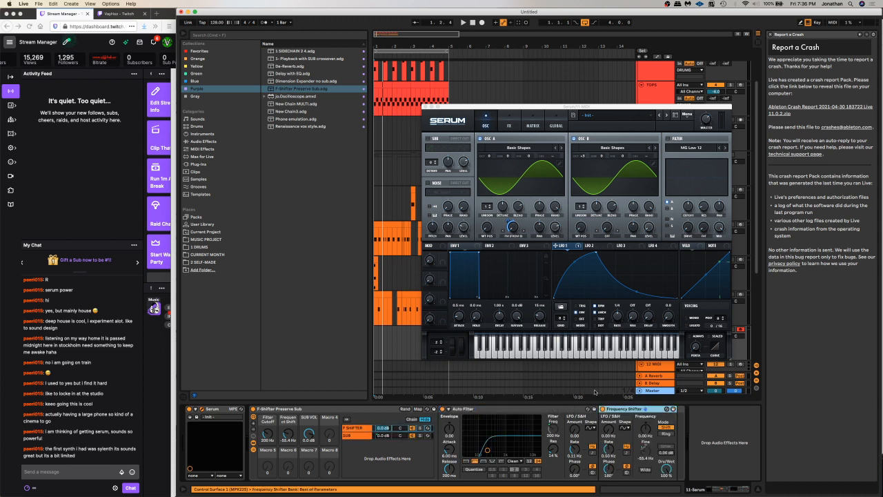
Lower the rack's Frequency Shift to about -60 Hz, audition it, and delete the rack from the track
{"action": "left_click_drag", "start_coordinate": [288, 433], "coordinate": [288, 458]}
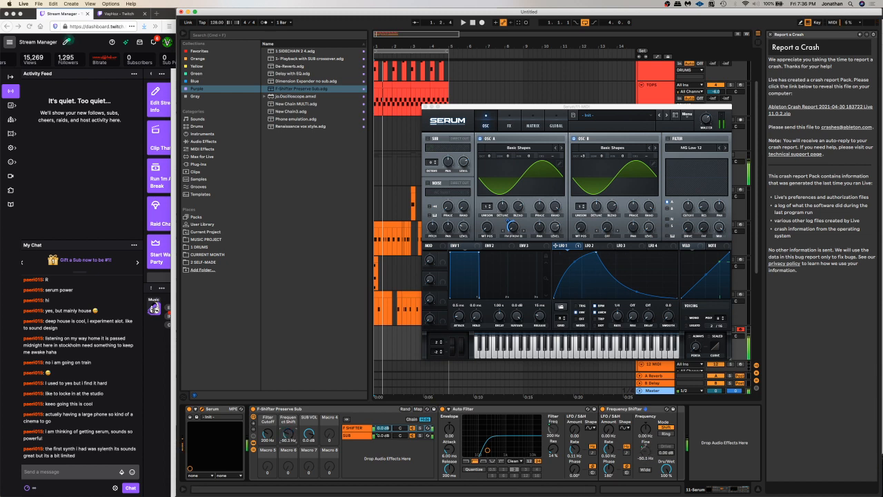
{"action": "left_click", "coordinate": [281, 409]}
{"action": "key", "text": "Delete"}
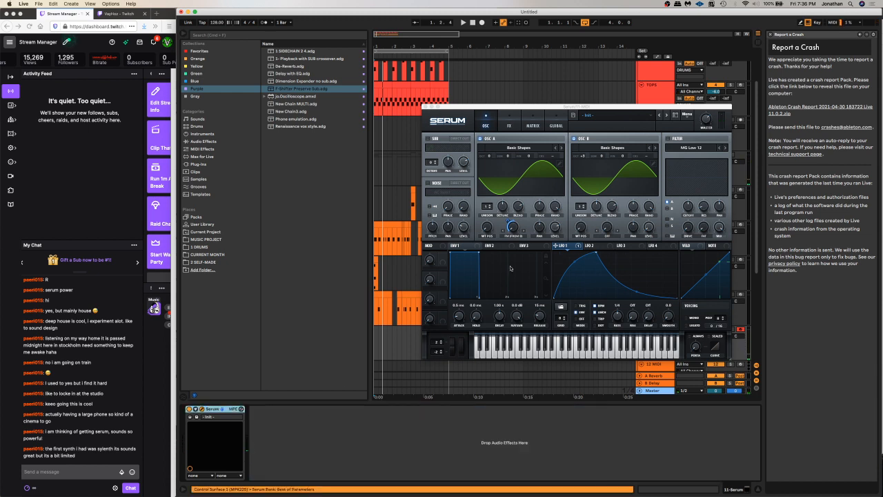
Set oscillator B to +3 octaves and +7 semitones, and audition the sound against the drum loop
{"action": "left_click_drag", "start_coordinate": [585, 157], "coordinate": [588, 153]}
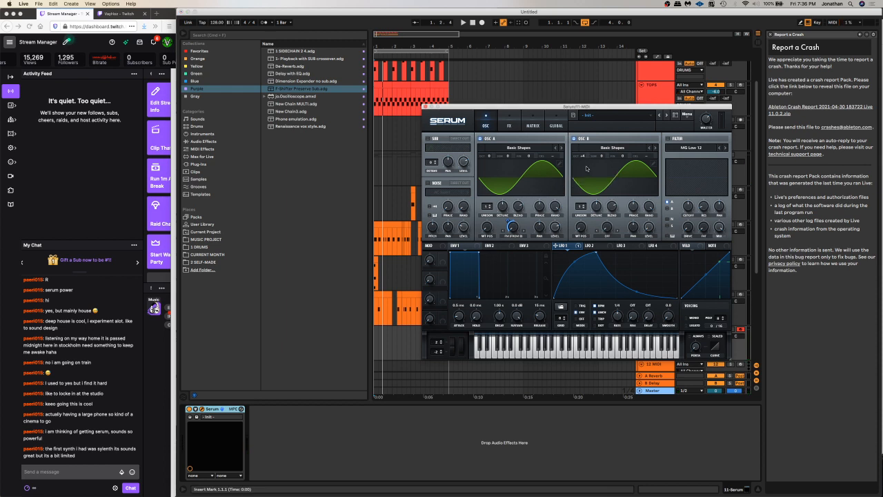
{"action": "left_click_drag", "start_coordinate": [601, 156], "coordinate": [610, 135]}
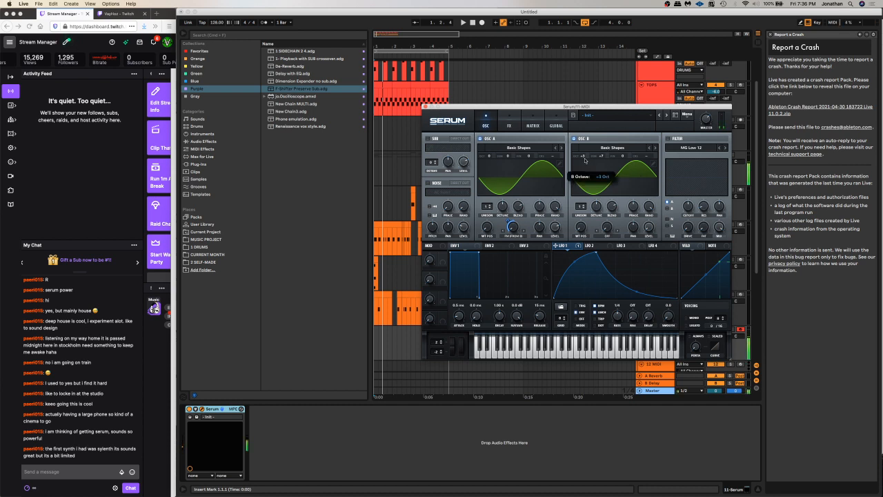
{"action": "key", "text": "space"}
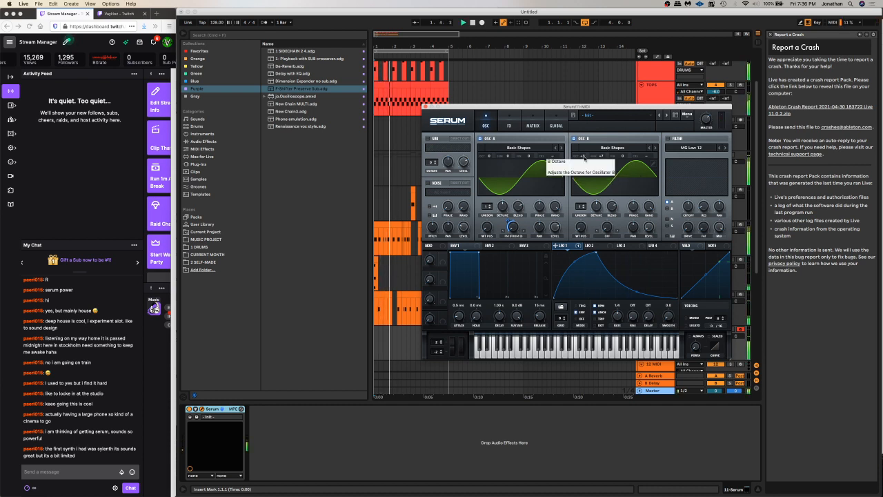
{"action": "key", "text": "space"}
Reshape LFO 1 by moving its peak and end point earlier and bending the falling segment outward
{"action": "left_click_drag", "start_coordinate": [636, 292], "coordinate": [636, 299]}
{"action": "left_click_drag", "start_coordinate": [596, 252], "coordinate": [565, 267]}
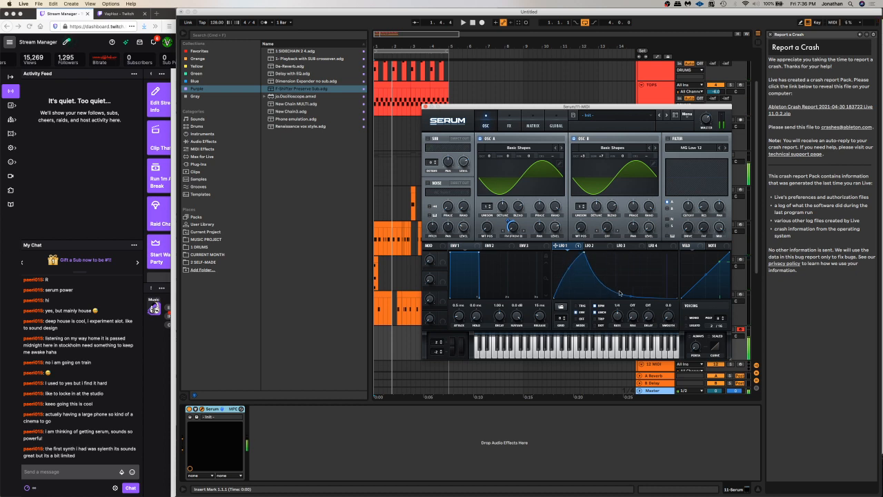
{"action": "left_click_drag", "start_coordinate": [629, 295], "coordinate": [610, 278]}
{"action": "double_click", "coordinate": [640, 295]}
Readjust oscillator A's FM warp amount and its LFO 1 modulation depth while trying oscillator B at +4 octaves
{"action": "left_click_drag", "start_coordinate": [508, 222], "coordinate": [508, 226]}
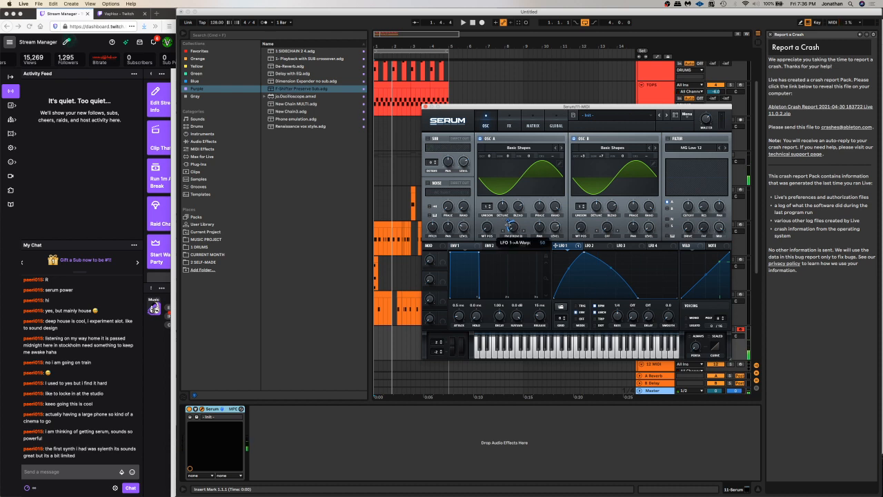
{"action": "left_click_drag", "start_coordinate": [583, 158], "coordinate": [583, 153]}
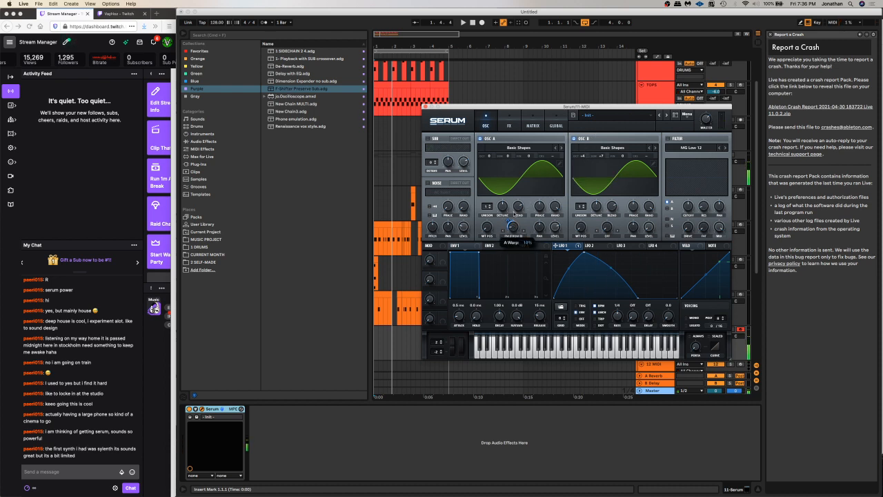
{"action": "left_click_drag", "start_coordinate": [510, 221], "coordinate": [519, 219]}
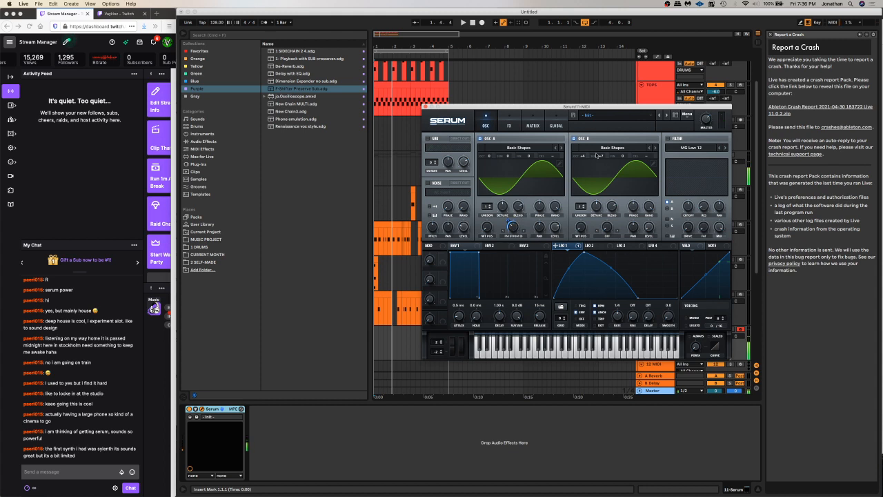
{"action": "left_click_drag", "start_coordinate": [582, 154], "coordinate": [582, 158]}
{"action": "left_click", "coordinate": [675, 138]}
Turn on Serum's compressor in multiband mode and add a reverb, adjusting its decay
{"action": "left_click", "coordinate": [509, 123]}
{"action": "left_click", "coordinate": [430, 202]}
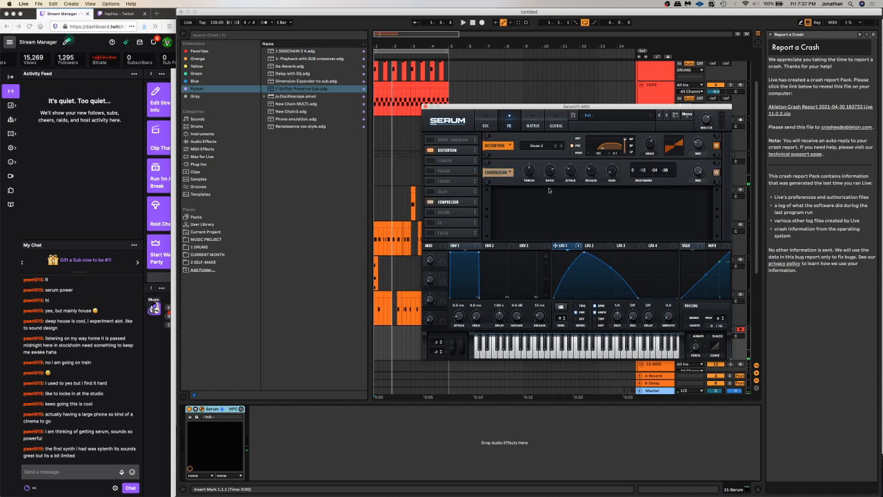
{"action": "left_click_drag", "start_coordinate": [533, 172], "coordinate": [527, 179]}
{"action": "left_click", "coordinate": [447, 212]}
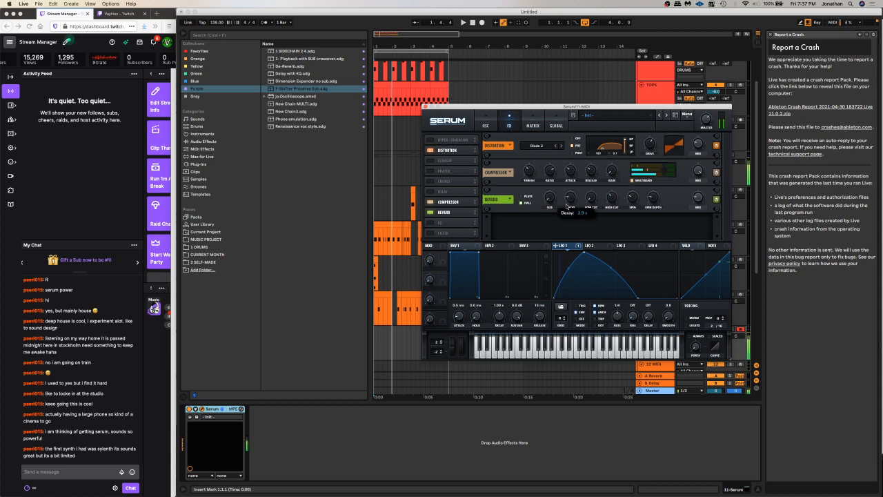
{"action": "mouse_move", "coordinate": [696, 200]}
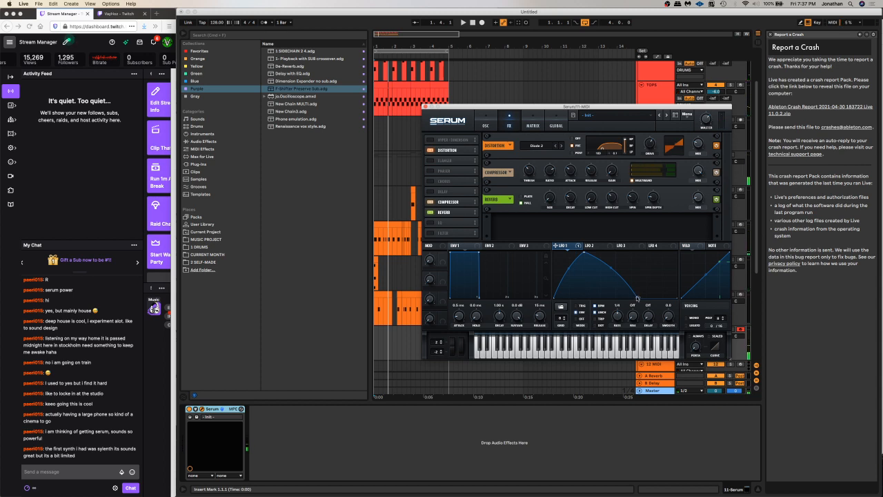
Shorten LFO 1's curve by moving its peak and the end of its fall further towards the start
{"action": "left_click_drag", "start_coordinate": [637, 298], "coordinate": [615, 313]}
{"action": "left_click_drag", "start_coordinate": [589, 260], "coordinate": [576, 250]}
Record a one-beat clip on the 11 Serum track at the start of bar 2
{"action": "key", "text": "space"}
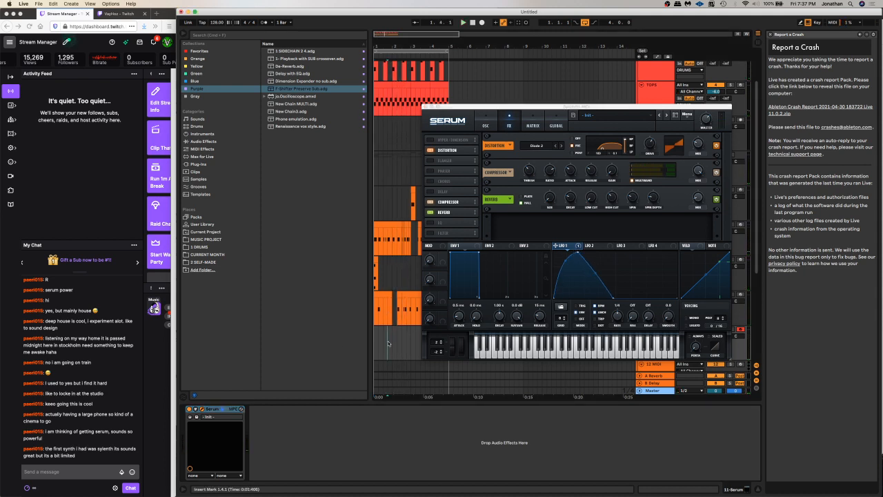
{"action": "left_click", "coordinate": [482, 23]}
{"action": "left_click", "coordinate": [472, 22]}
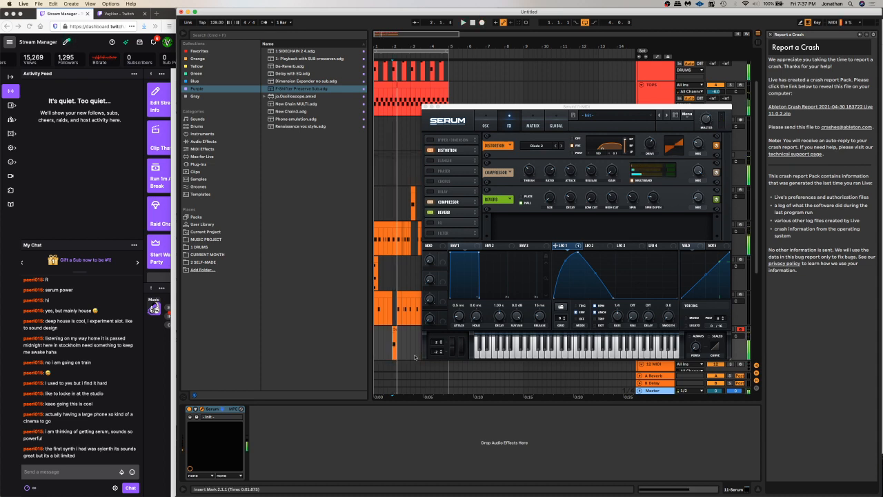
Deactivate the 8 Serum segment at the start of bar 2 and play the loop from bar 1
{"action": "left_click", "coordinate": [394, 241]}
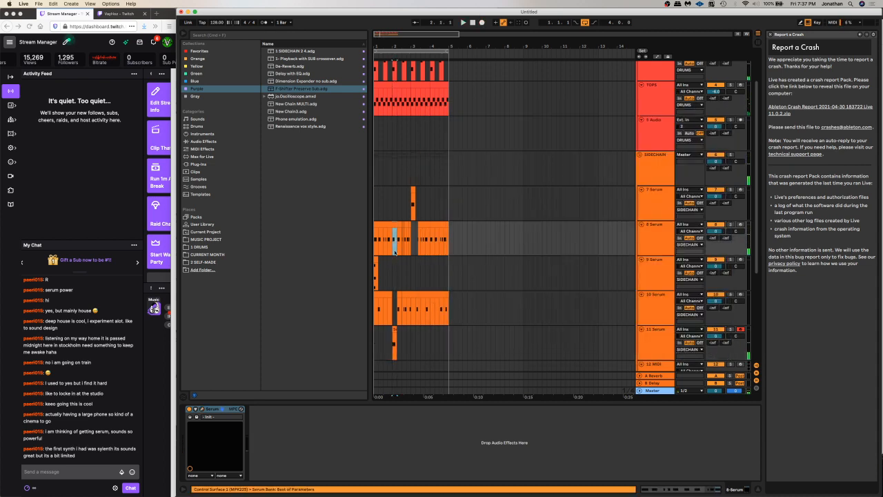
{"action": "left_click", "coordinate": [380, 226]}
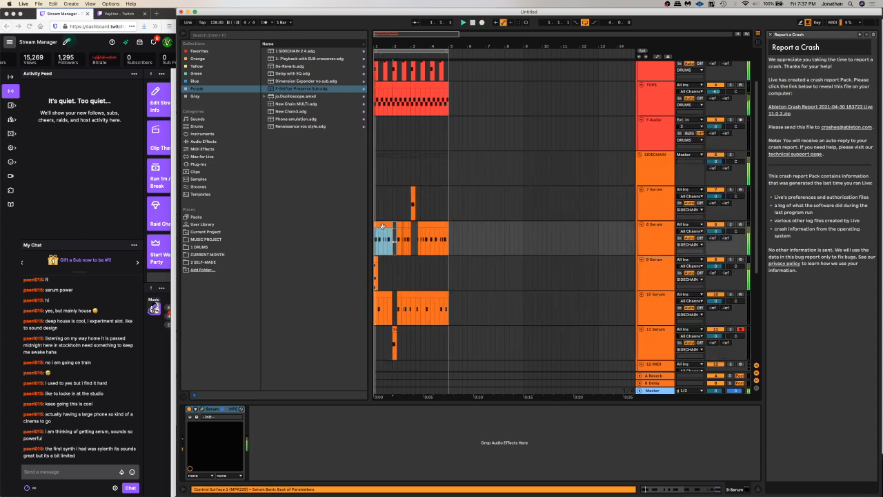
{"action": "key", "text": "space"}
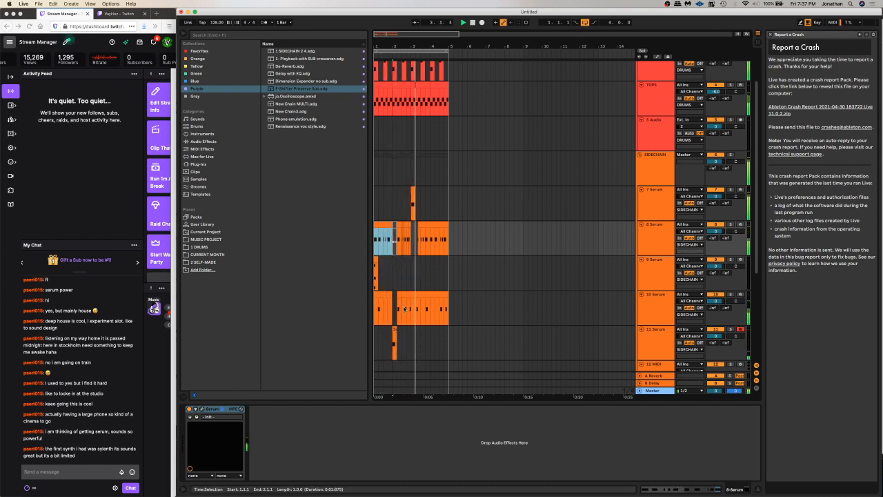
Copy the 7 Serum clip to the first beat of bar 1, deactivate the 8 Serum segment there, and play the loop
{"action": "left_click", "coordinate": [376, 207]}
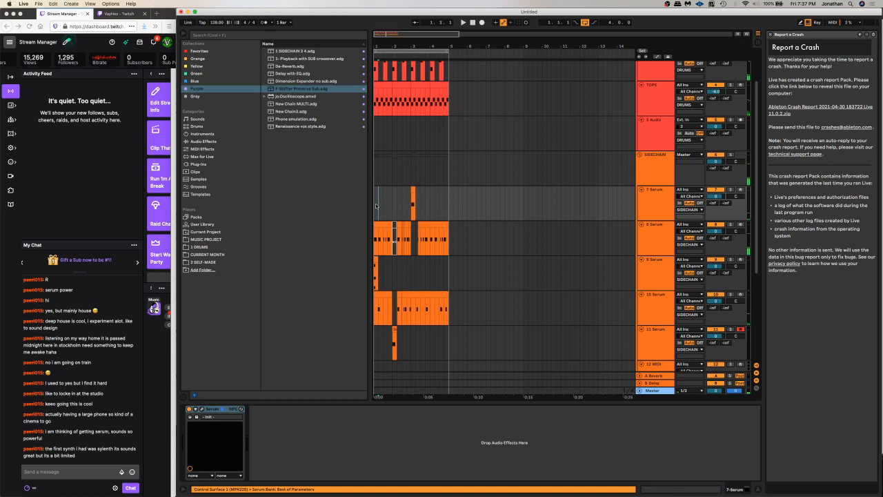
{"action": "key", "text": "space"}
{"action": "left_click", "coordinate": [376, 238]}
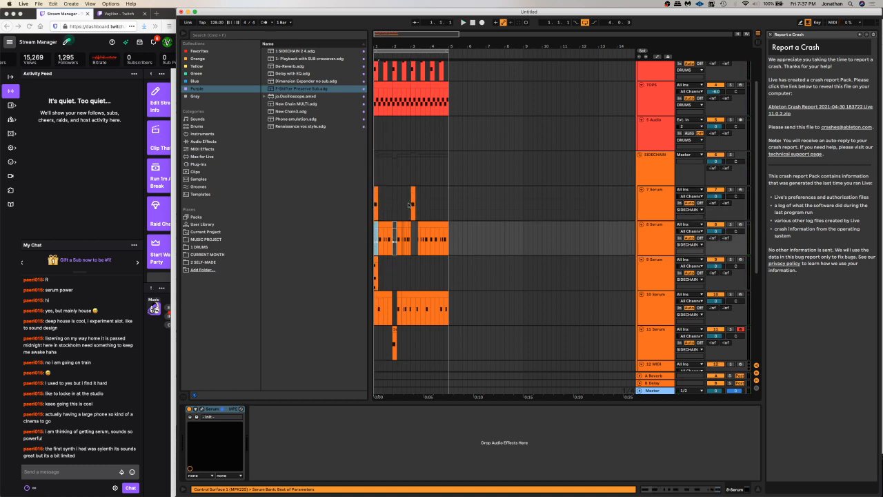
{"action": "key", "text": "space"}
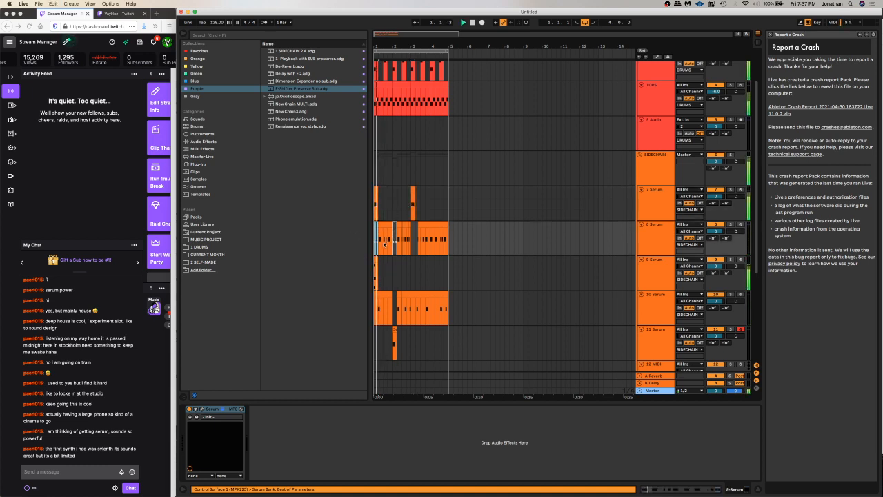
Split the first 10 Serum clip at 1.2.1, delete its opening beat, and select the remaining part
{"action": "left_click", "coordinate": [382, 307]}
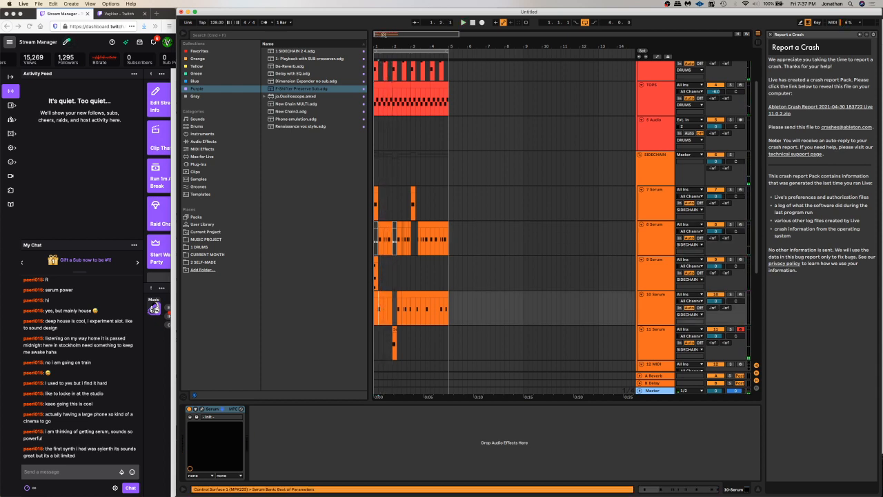
{"action": "key", "text": "plus"}
{"action": "double_click", "coordinate": [390, 292]}
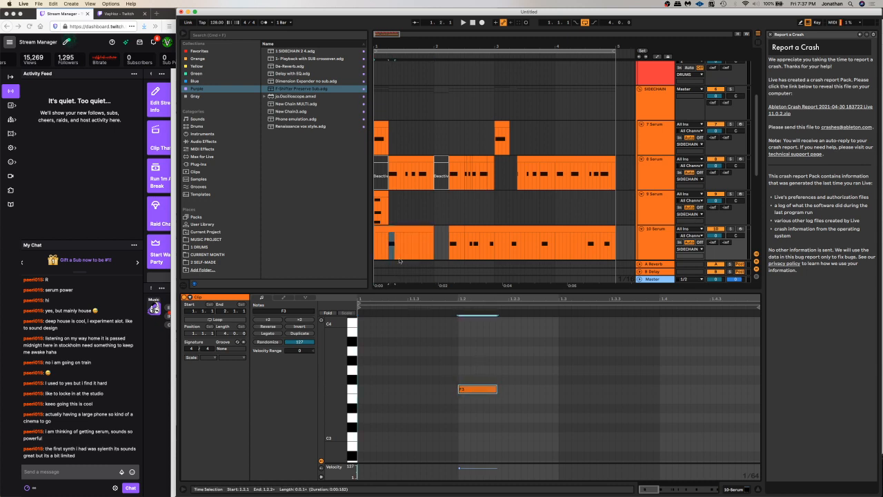
{"action": "left_click", "coordinate": [389, 243]}
{"action": "key", "text": "super+e"}
{"action": "left_click", "coordinate": [382, 229]}
{"action": "key", "text": "Delete"}
{"action": "left_click", "coordinate": [395, 229]}
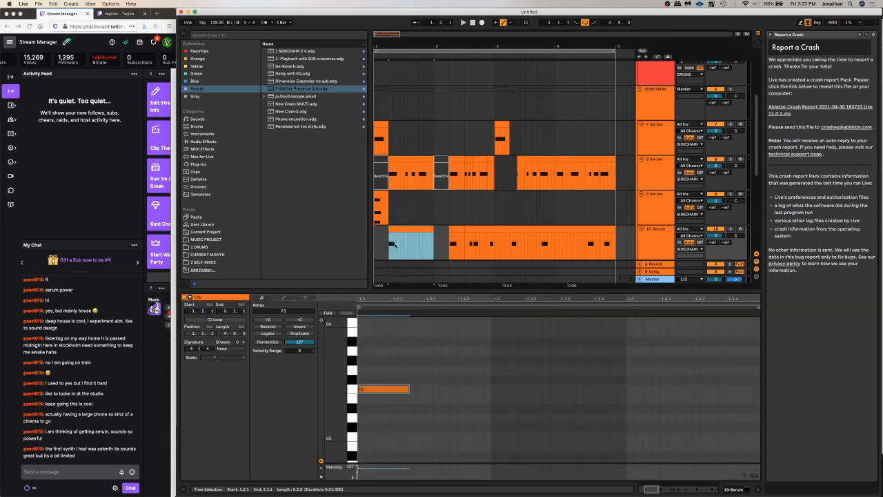
Shorten the 10 Serum clip in bar 1 to span 1.2.1 to 1.2.4, cut it from the track, and play the loop
{"action": "left_click_drag", "start_coordinate": [401, 248], "coordinate": [388, 237]}
{"action": "key", "text": "Delete"}
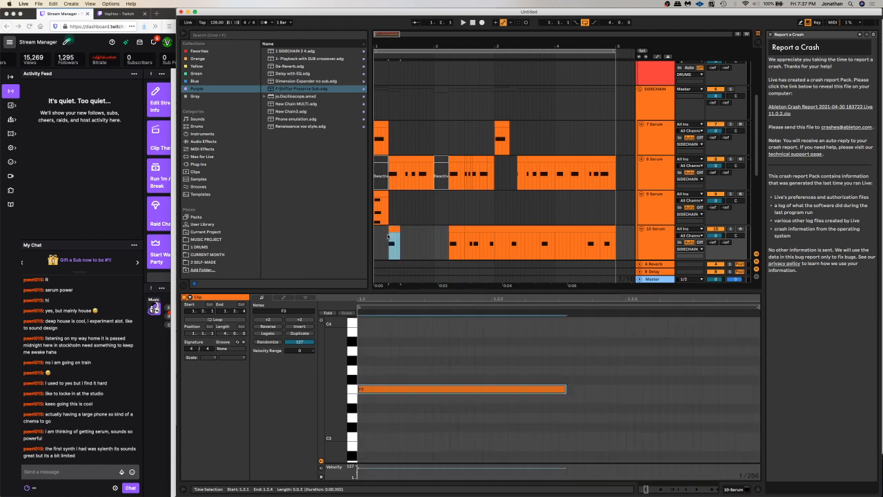
{"action": "key", "text": "Delete"}
{"action": "left_click", "coordinate": [377, 239]}
{"action": "key", "text": "space"}
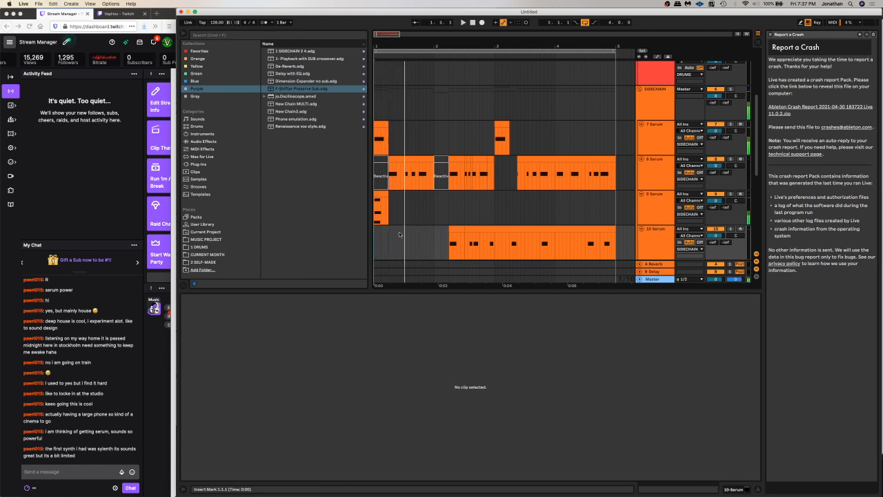
Extend the first active 8 Serum clip back to 1.1.4, shorten the deactivated segment before it to 1.1.3, and play the loop
{"action": "left_click", "coordinate": [390, 160]}
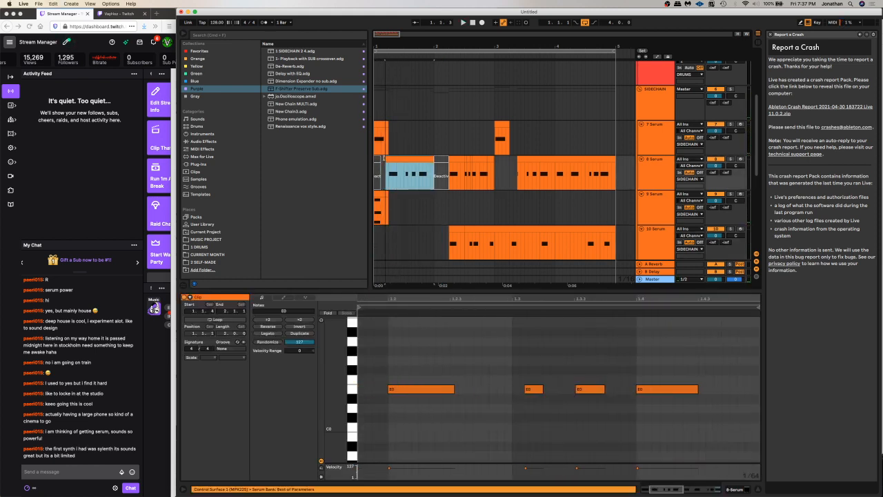
{"action": "left_click", "coordinate": [377, 159]}
{"action": "key", "text": "space"}
{"action": "key", "text": "space"}
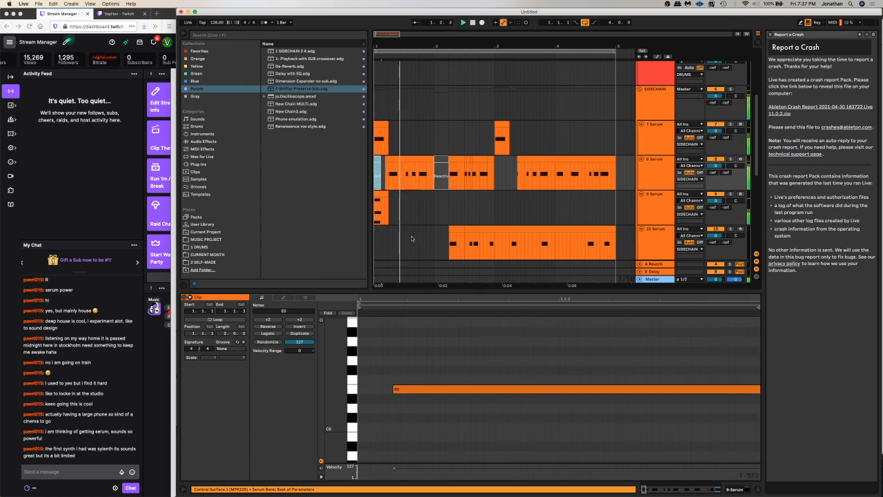
Paste the short clip on the 10 Serum track at 1.4.1
{"action": "left_click", "coordinate": [412, 238]}
{"action": "left_click", "coordinate": [419, 238]}
{"action": "key", "text": "space"}
{"action": "key", "text": "super+v"}
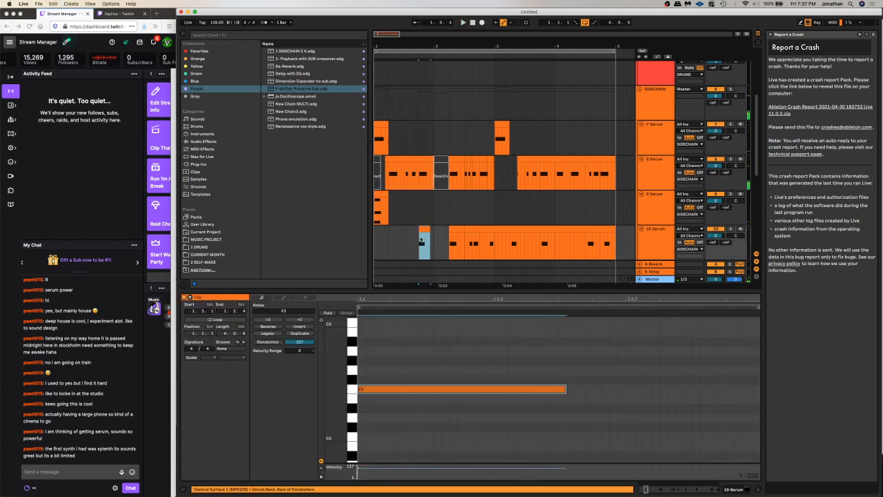
{"action": "key", "text": "space"}
Deactivate the 8 Serum segment that overlaps the short 10 Serum clip at 1.4.1
{"action": "left_click", "coordinate": [424, 172]}
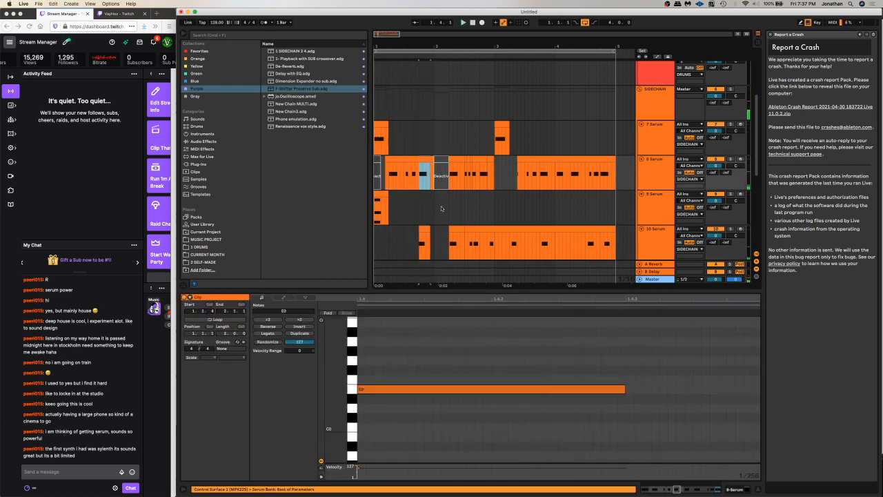
{"action": "key", "text": "0"}
{"action": "left_click", "coordinate": [390, 239]}
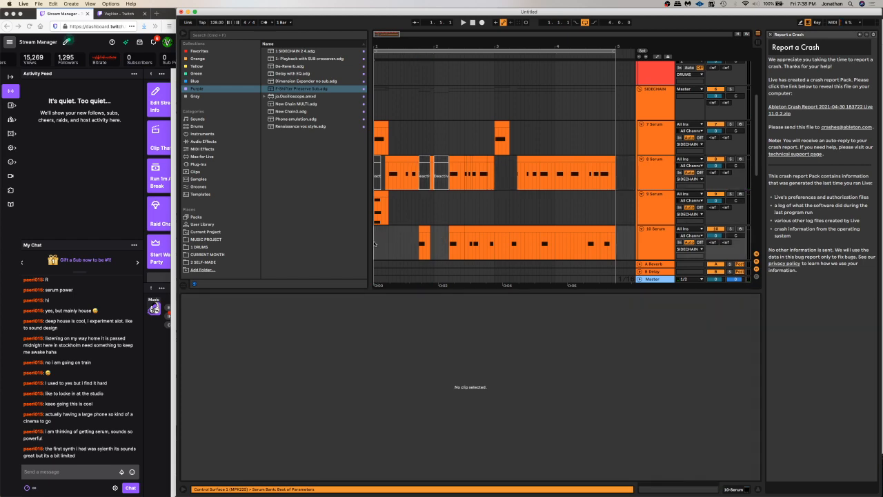
Play the loop and check the synth window of the 10 Serum track, closing it again
{"action": "key", "text": "shift+Tab"}
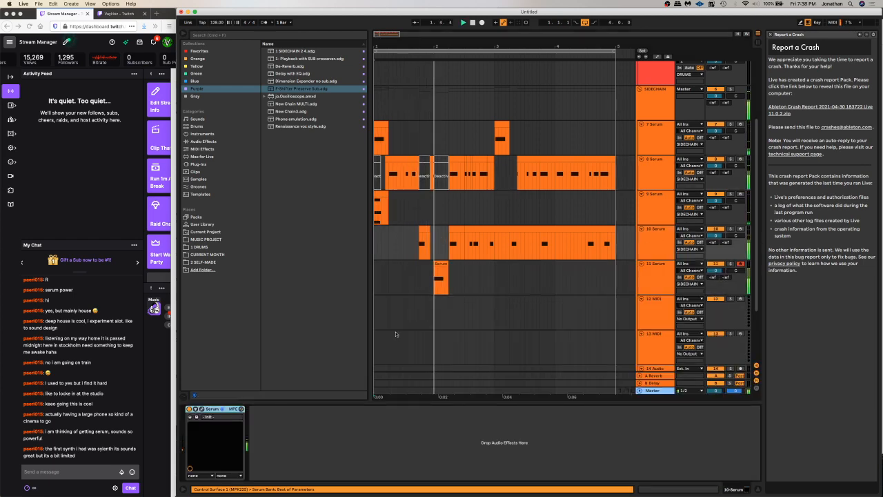
{"action": "left_click", "coordinate": [202, 409]}
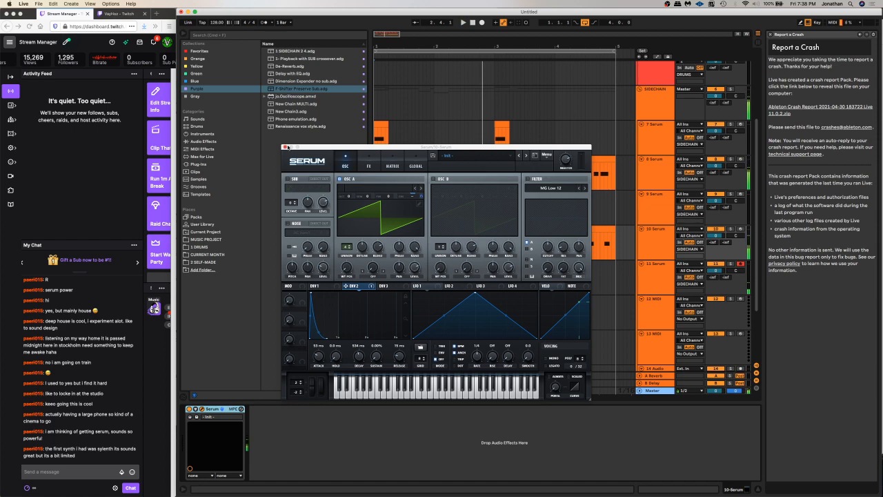
{"action": "left_click", "coordinate": [288, 147]}
Deactivate the 10 Serum segment from 2.2.1 to 2.3.1 while the loop plays
{"action": "left_click_drag", "start_coordinate": [450, 242], "coordinate": [463, 243]}
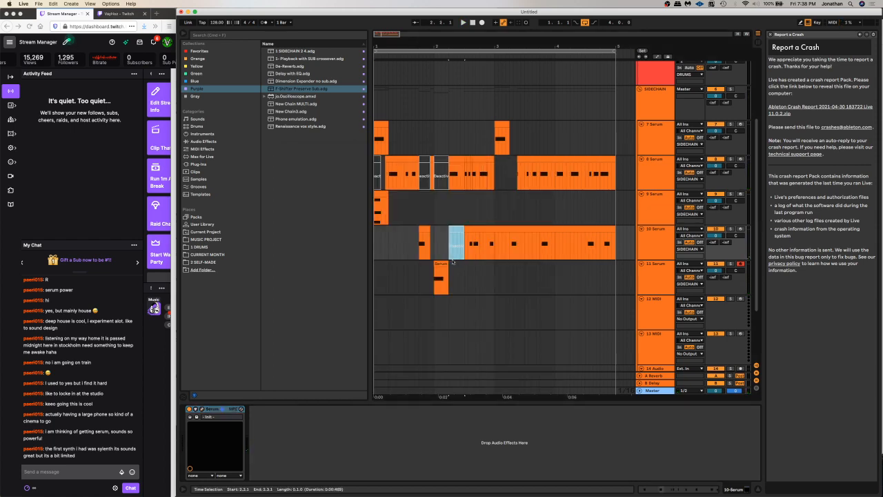
{"action": "scroll", "coordinate": [483, 282], "scroll_direction": "up", "scroll_amount": 2}
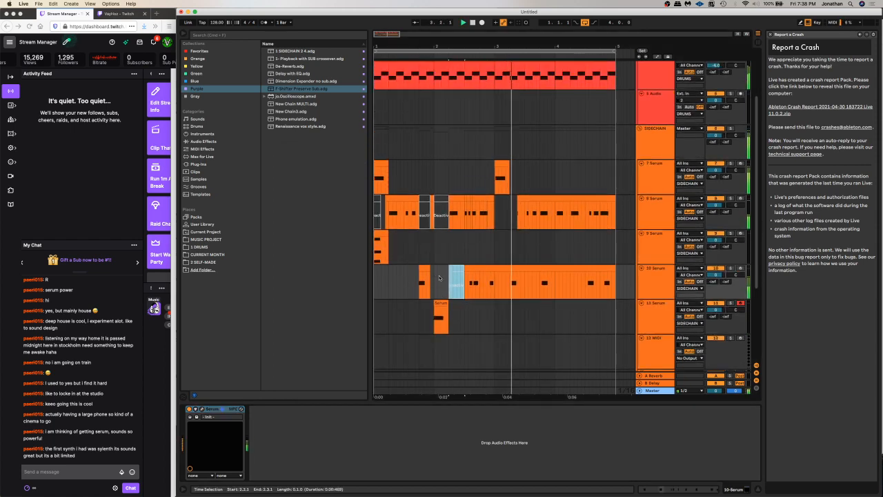
{"action": "key", "text": "0"}
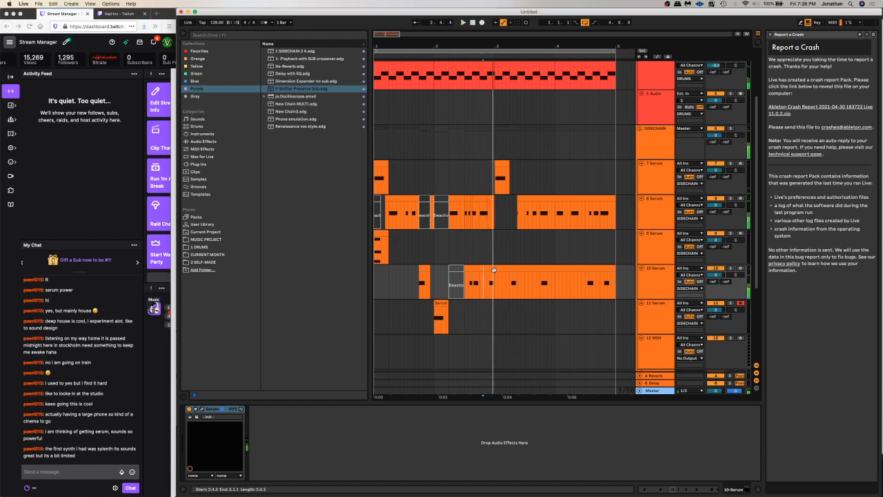
Shift the first F3 note of the 10 Serum clip starting at 2.4.2 slightly earlier and play it back
{"action": "double_click", "coordinate": [513, 277]}
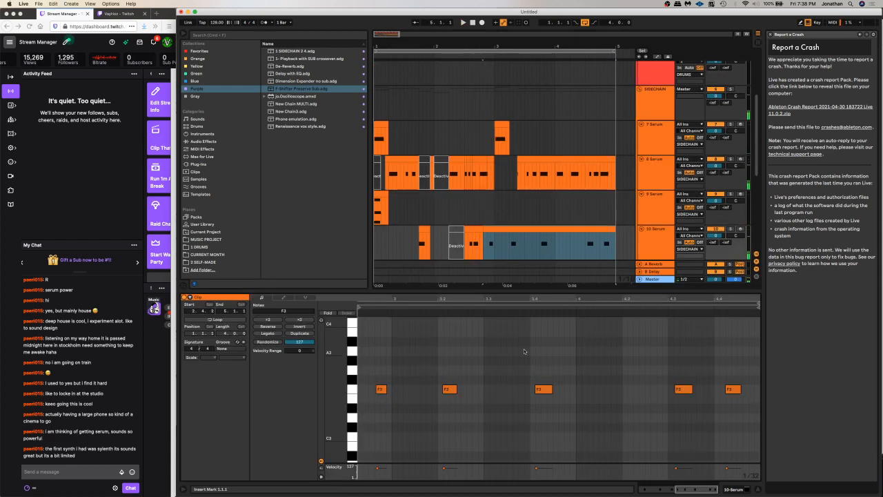
{"action": "left_click", "coordinate": [381, 389]}
{"action": "key", "text": "space"}
{"action": "mouse_move", "coordinate": [384, 392]}
{"action": "left_mouse_down"}
{"action": "mouse_move", "coordinate": [396, 394]}
{"action": "mouse_move", "coordinate": [385, 393]}
{"action": "left_mouse_up"}
{"action": "key", "text": "space"}
{"action": "key", "text": "space"}
{"action": "key", "text": "space"}
{"action": "key", "text": "space"}
Play the arrangement from several points around 2.4.1 to check the timing of the 10 Serum notes
{"action": "left_click", "coordinate": [481, 248]}
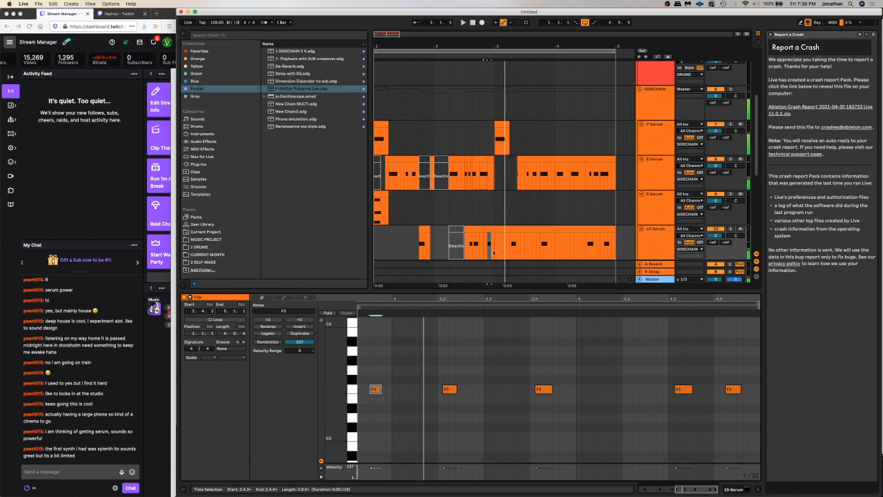
{"action": "left_click", "coordinate": [476, 248]}
{"action": "key", "text": "space"}
{"action": "key", "text": "space"}
{"action": "left_click", "coordinate": [479, 249]}
{"action": "key", "text": "space"}
{"action": "key", "text": "space"}
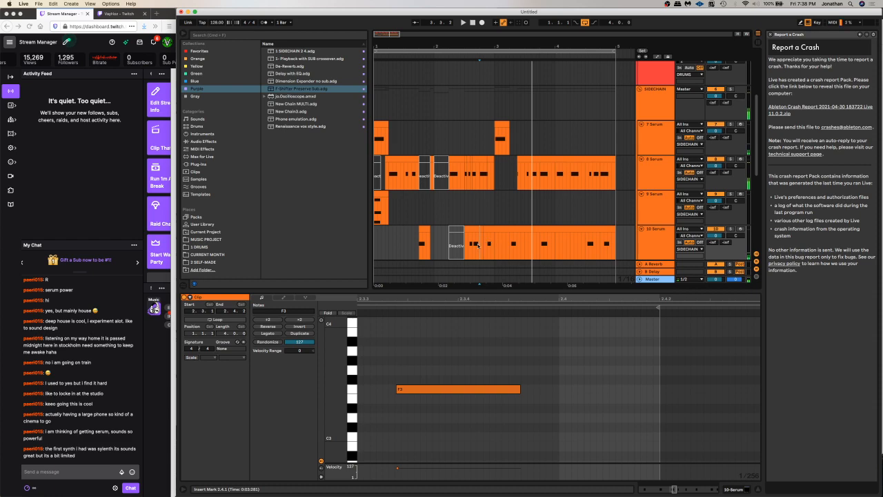
Open the 10 Serum track's synth, check its effects page, and set the OSC A unison to 8 voices
{"action": "double_click", "coordinate": [663, 242]}
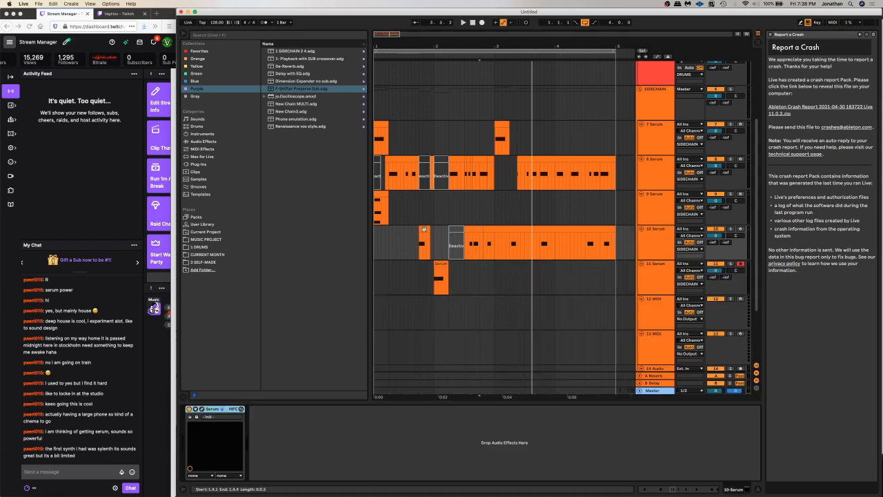
{"action": "key", "text": "space"}
{"action": "left_click", "coordinate": [203, 409]}
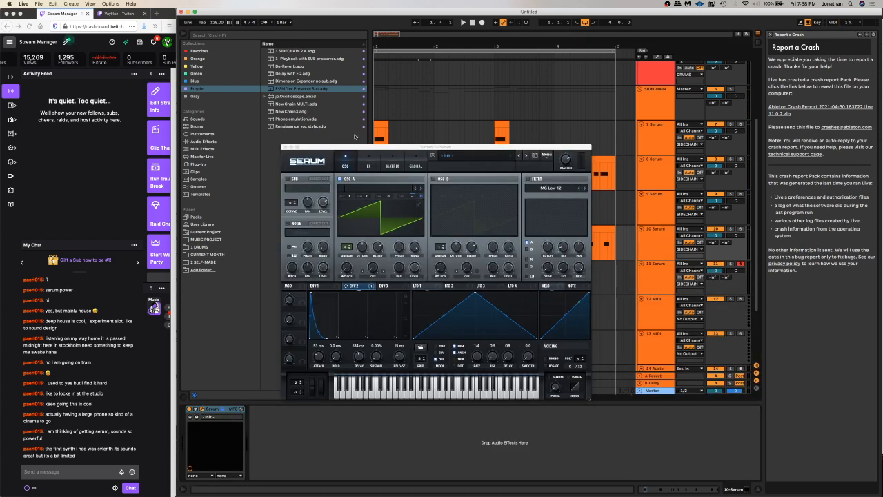
{"action": "left_click", "coordinate": [369, 165]}
{"action": "left_click", "coordinate": [290, 232]}
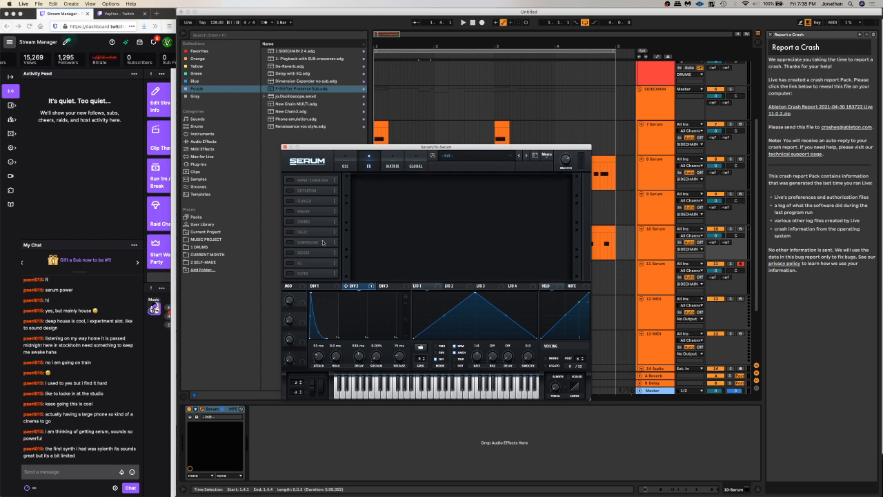
{"action": "left_click", "coordinate": [350, 166]}
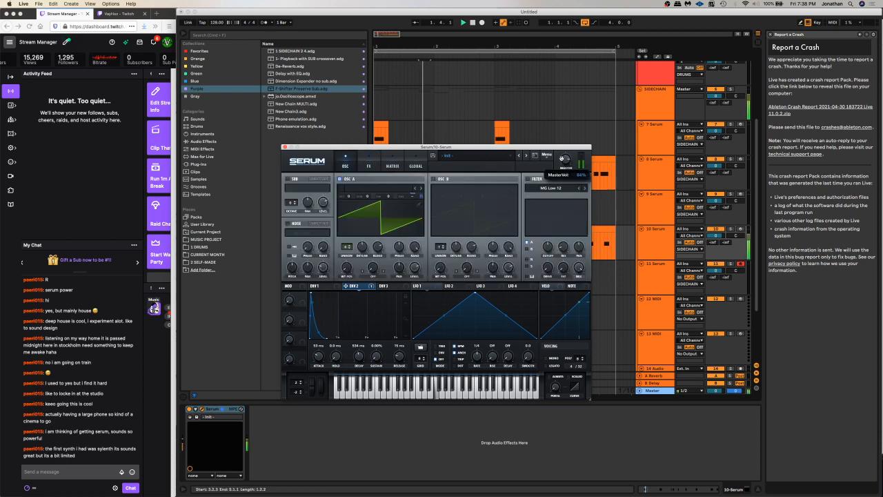
{"action": "mouse_move", "coordinate": [346, 246]}
{"action": "left_mouse_down"}
{"action": "mouse_move", "coordinate": [353, 228]}
{"action": "mouse_move", "coordinate": [345, 253]}
{"action": "left_mouse_up"}
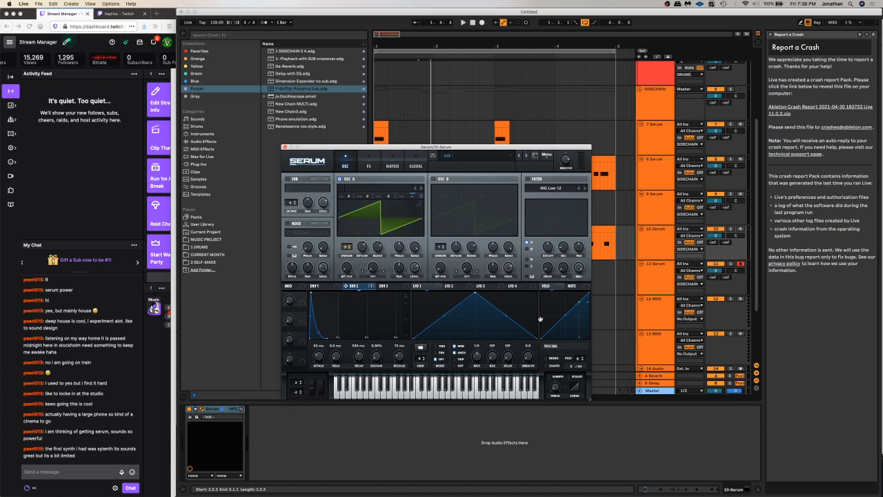
Examine the effects and oscillator pages of the 11 Serum track's synth
{"action": "left_click_drag", "start_coordinate": [490, 137], "coordinate": [643, 138]}
{"action": "left_click", "coordinate": [420, 265]}
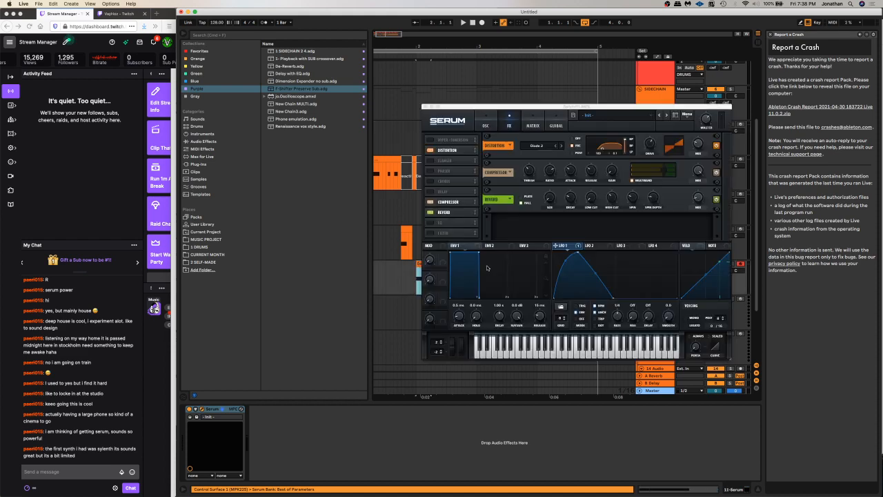
{"action": "left_click", "coordinate": [426, 107]}
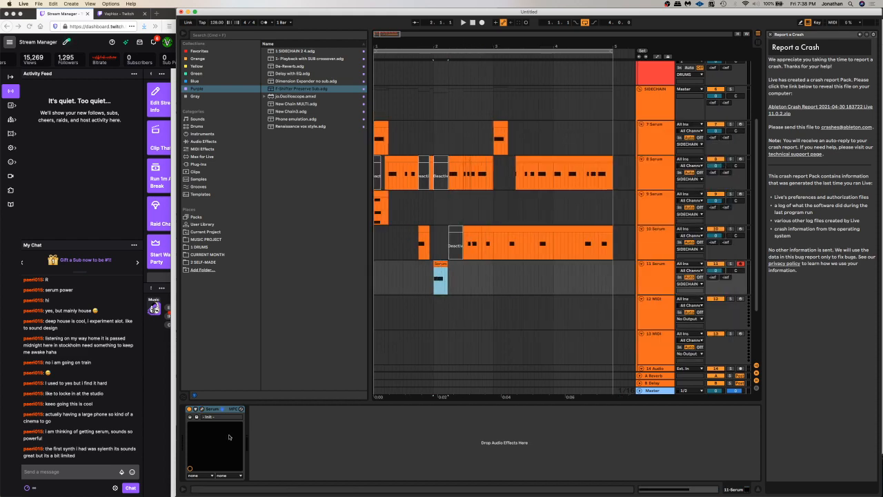
{"action": "left_click", "coordinate": [202, 409]}
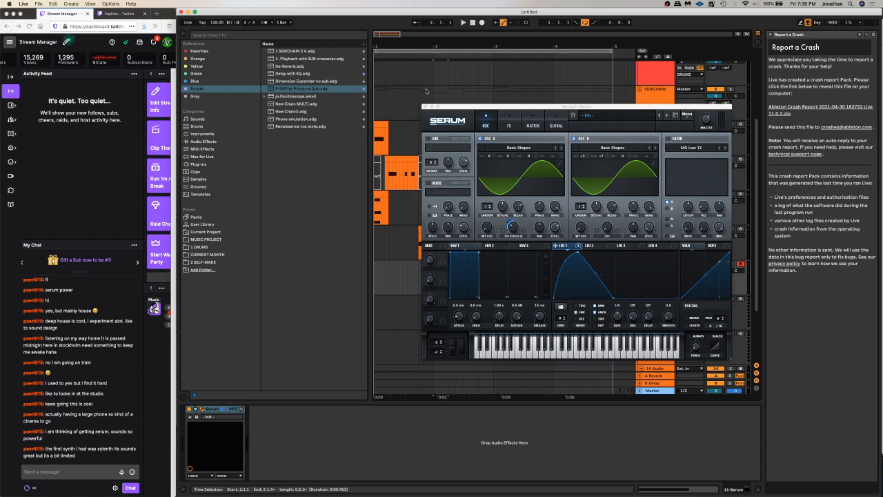
{"action": "left_click", "coordinate": [425, 106]}
Try moving the short 10 Serum clip at 1.4.1 onto the 9 Serum track, and undo the move
{"action": "left_click_drag", "start_coordinate": [427, 237], "coordinate": [421, 226]}
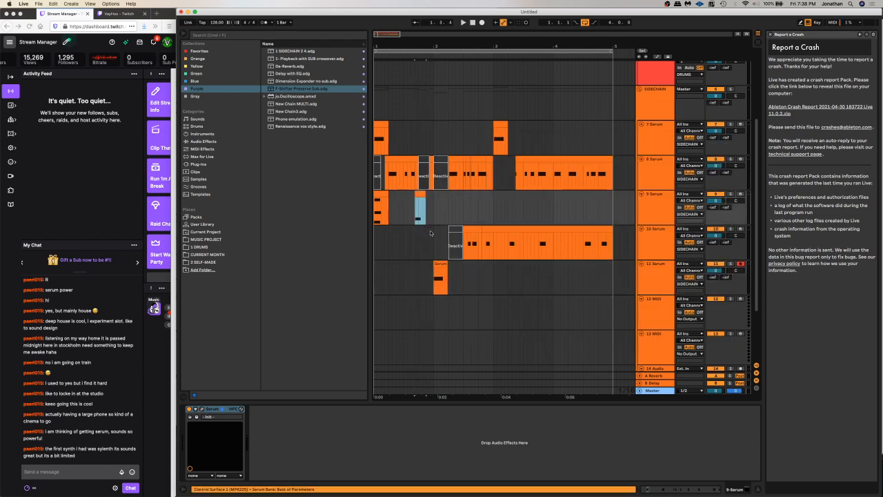
{"action": "key", "text": "super+z"}
Arm the 10 Serum track and bring up its synth window to audition the sound
{"action": "left_click", "coordinate": [658, 239]}
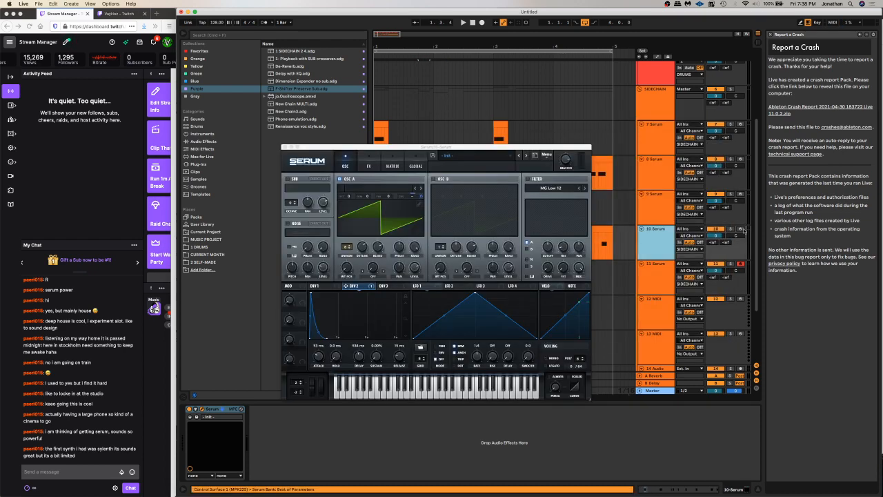
{"action": "left_click", "coordinate": [741, 229]}
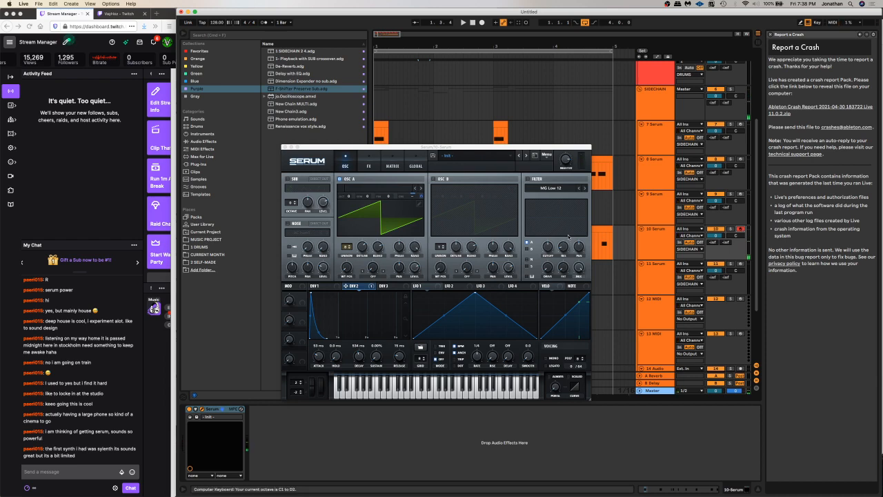
{"action": "left_click_drag", "start_coordinate": [469, 146], "coordinate": [645, 160]}
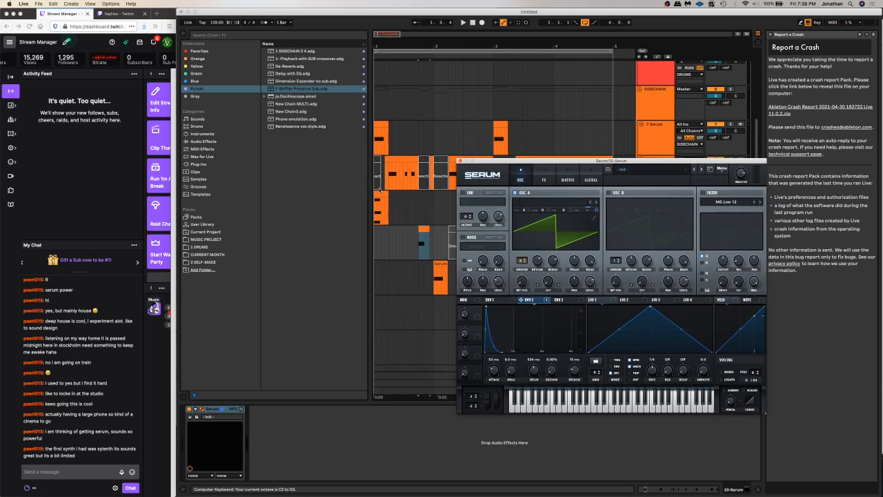
{"action": "key", "text": "super+z"}
{"action": "key", "text": "super+z"}
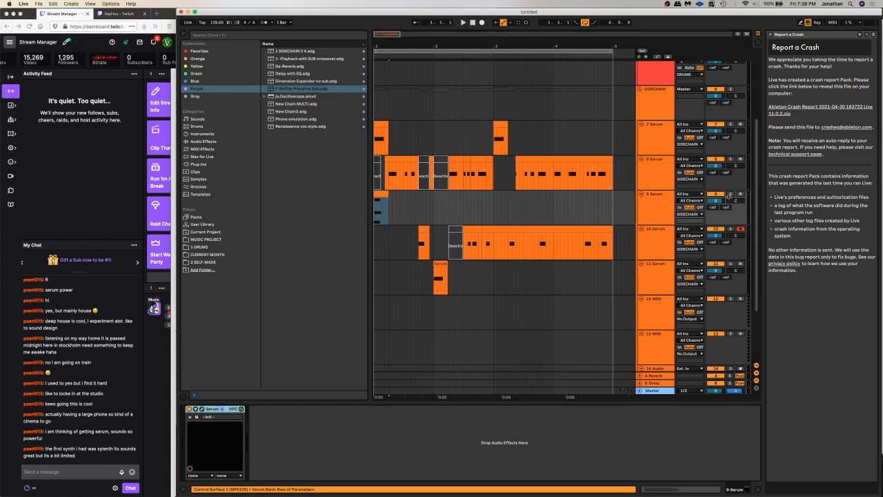
Arm and solo the 9 Serum track, open its synth, and play its clip in bar 1
{"action": "left_click", "coordinate": [651, 202]}
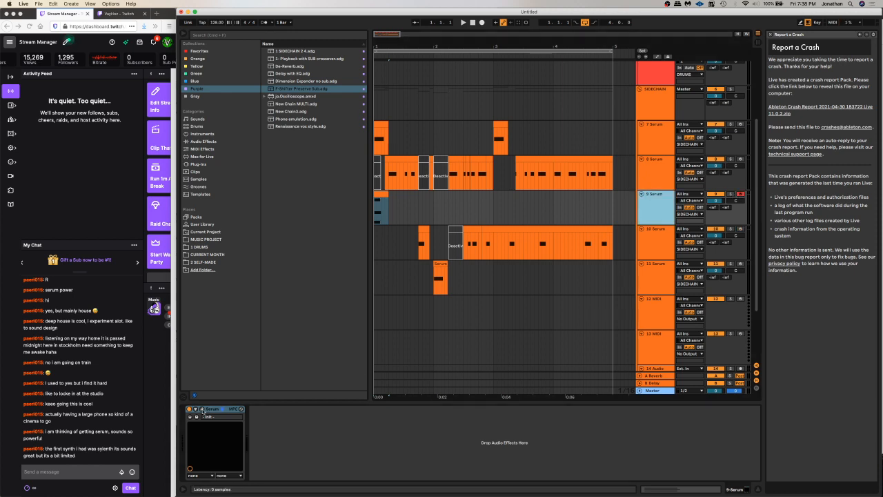
{"action": "left_click", "coordinate": [201, 412]}
{"action": "left_click", "coordinate": [730, 194]}
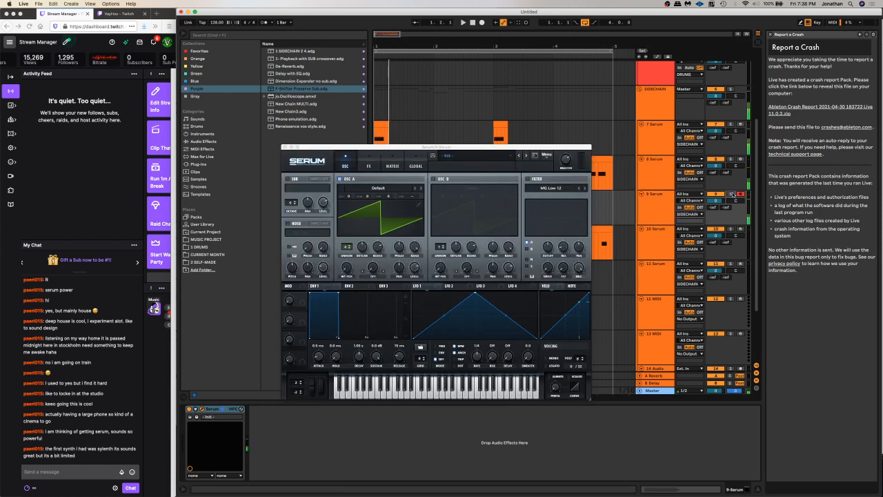
{"action": "key", "text": "space"}
{"action": "key", "text": "space"}
{"action": "key", "text": "space"}
{"action": "key", "text": "space"}
Try 16 unison voices on OSC A of the 9 Serum synth while playing the soloed clip
{"action": "left_click_drag", "start_coordinate": [346, 246], "coordinate": [364, 223]}
{"action": "key", "text": "space"}
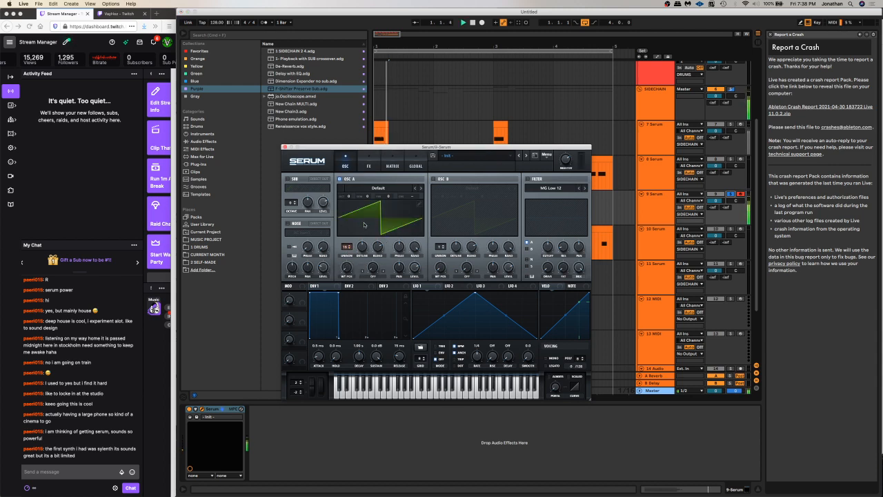
{"action": "key", "text": "space"}
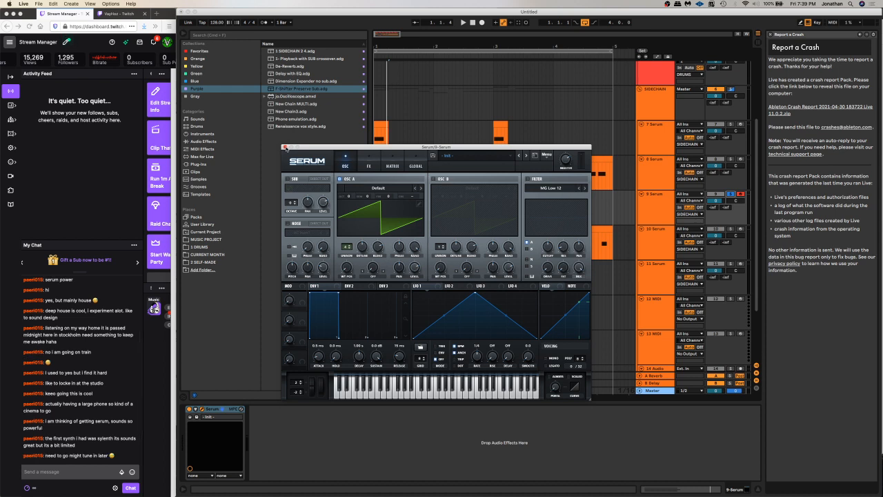
{"action": "left_click", "coordinate": [284, 147]}
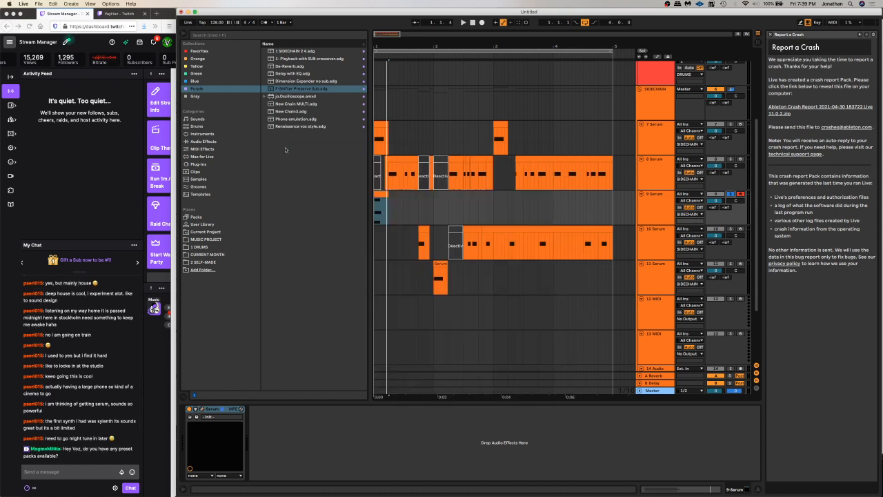
Solo the 10 Serum track, play its clip at 1.4.1, and lower the OSC A unison to 7 voices
{"action": "left_click", "coordinate": [421, 247]}
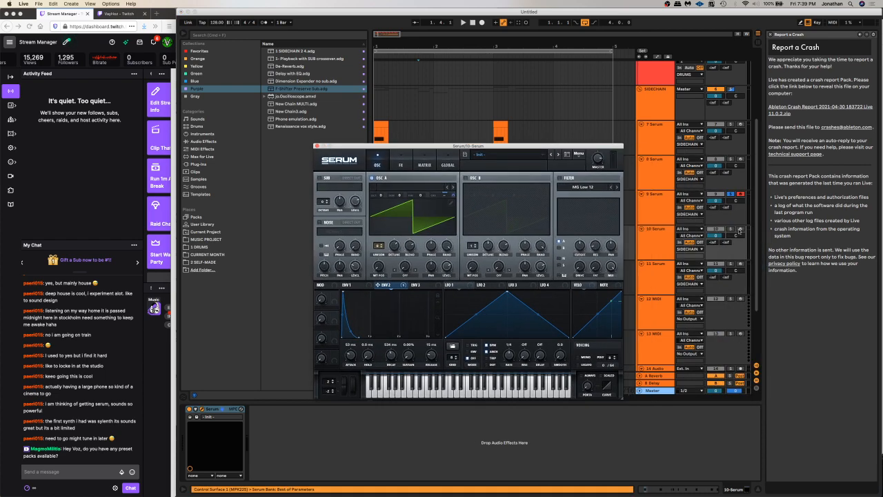
{"action": "left_click", "coordinate": [731, 229]}
{"action": "key", "text": "space"}
{"action": "key", "text": "space"}
{"action": "left_click_drag", "start_coordinate": [378, 246], "coordinate": [376, 252]}
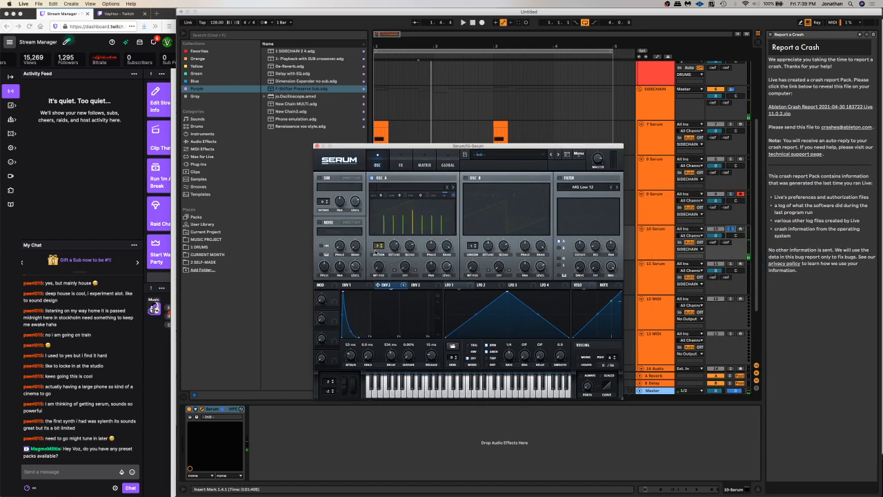
Set OSC A's unison mode to Inv in the 10 Serum synth's global settings while auditioning the soloed clip
{"action": "key", "text": "space"}
{"action": "key", "text": "space"}
{"action": "key", "text": "space"}
{"action": "key", "text": "space"}
{"action": "key", "text": "space"}
{"action": "key", "text": "space"}
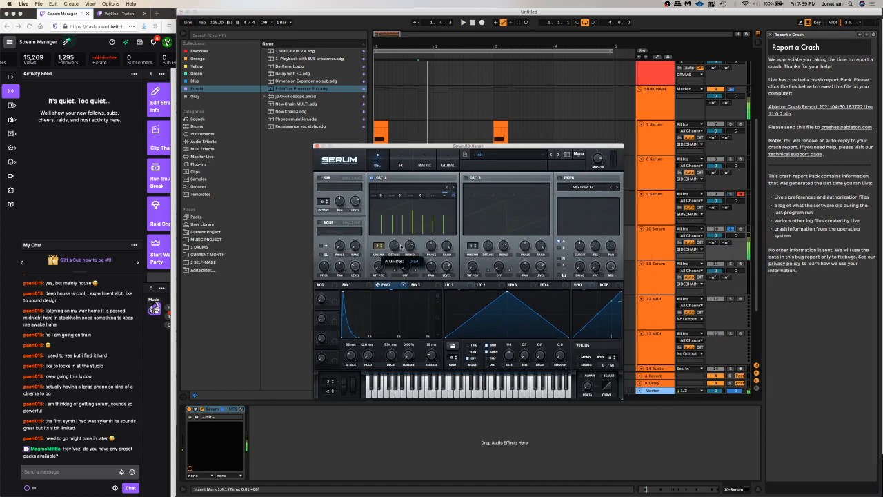
{"action": "left_click", "coordinate": [447, 163]}
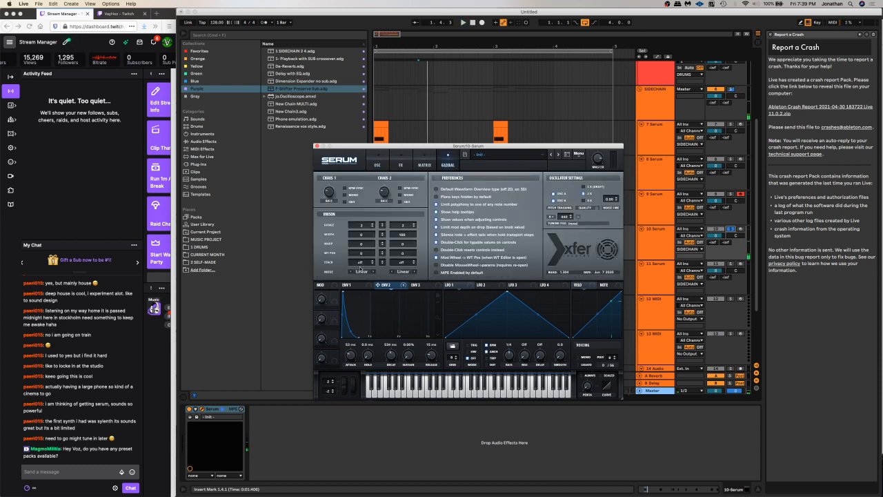
{"action": "left_click", "coordinate": [360, 270]}
{"action": "left_click", "coordinate": [355, 288]}
{"action": "key", "text": "space"}
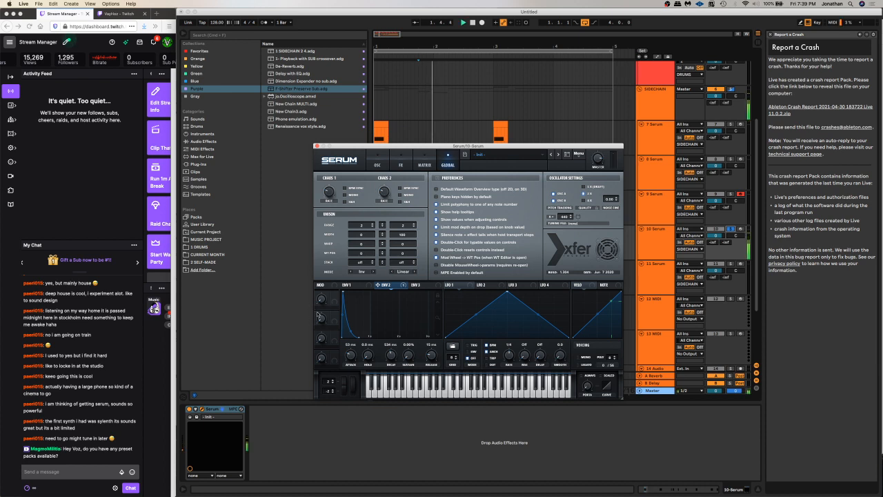
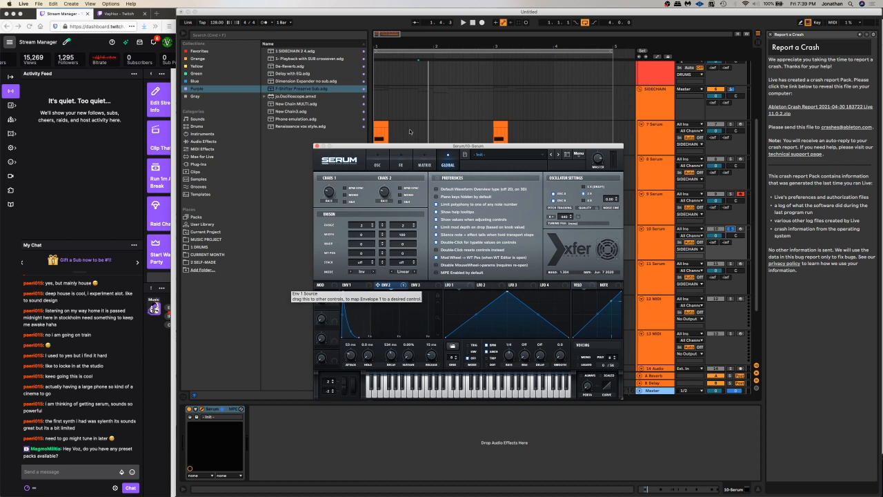
Raise OSC A's unison width to about 46 and replay the soloed clip
{"action": "left_click_drag", "start_coordinate": [361, 235], "coordinate": [371, 203]}
{"action": "key", "text": "space"}
{"action": "key", "text": "space"}
{"action": "key", "text": "space"}
{"action": "key", "text": "space"}
{"action": "key", "text": "space"}
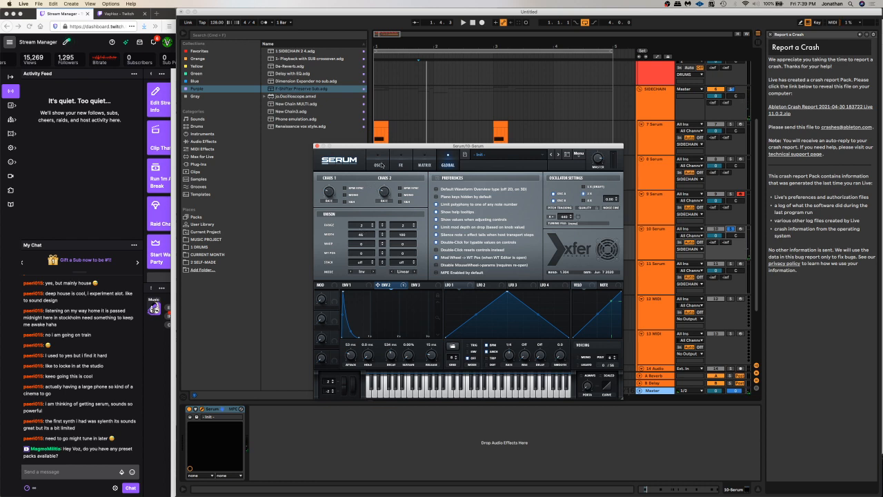
{"action": "left_click", "coordinate": [379, 165]}
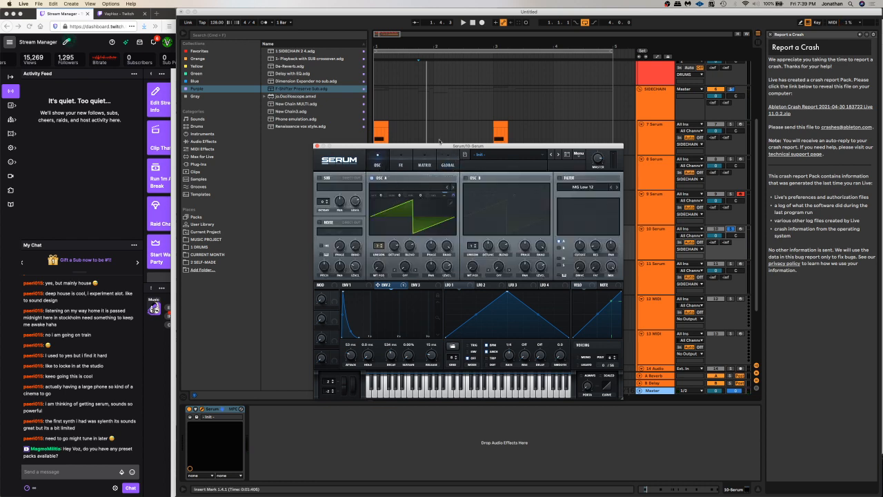
{"action": "left_click", "coordinate": [423, 163]}
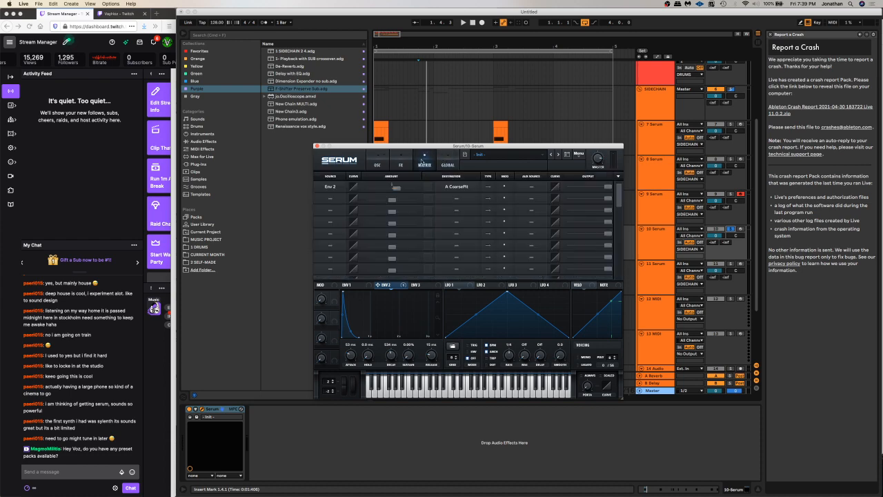
{"action": "left_click", "coordinate": [401, 163]}
{"action": "left_click", "coordinate": [378, 162]}
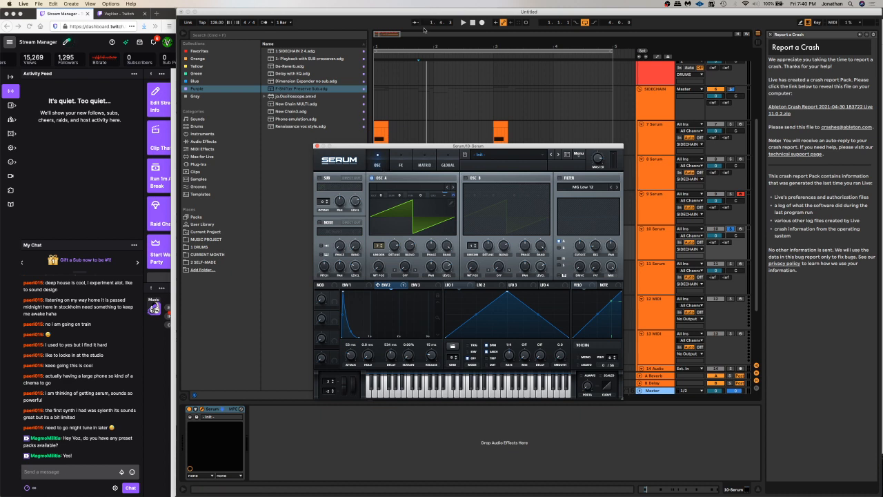
Enable the EQ effect in the 10 Serum synth and pull its low-band gain slightly below zero
{"action": "left_click", "coordinate": [402, 162]}
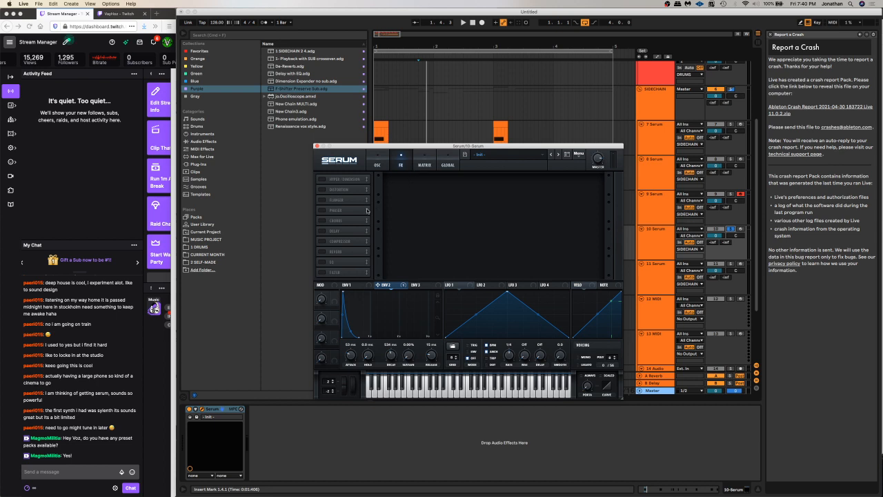
{"action": "left_click", "coordinate": [321, 262]}
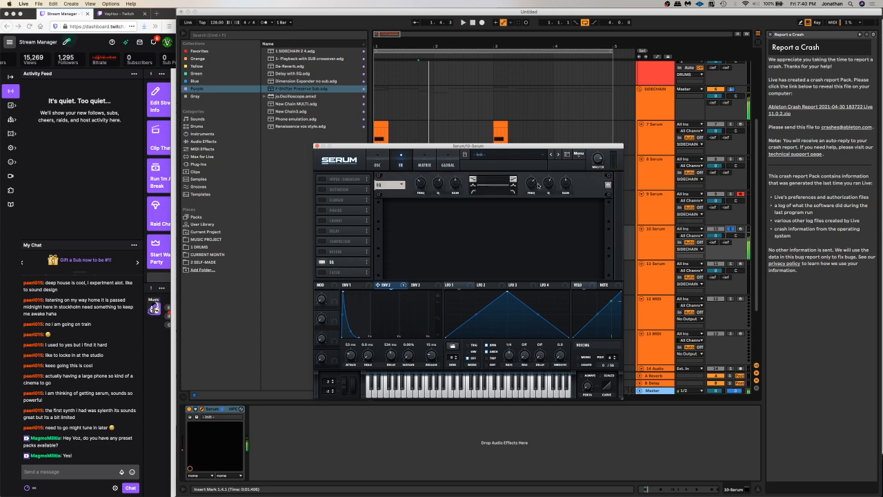
{"action": "left_click_drag", "start_coordinate": [458, 179], "coordinate": [458, 180]}
{"action": "double_click", "coordinate": [457, 182]}
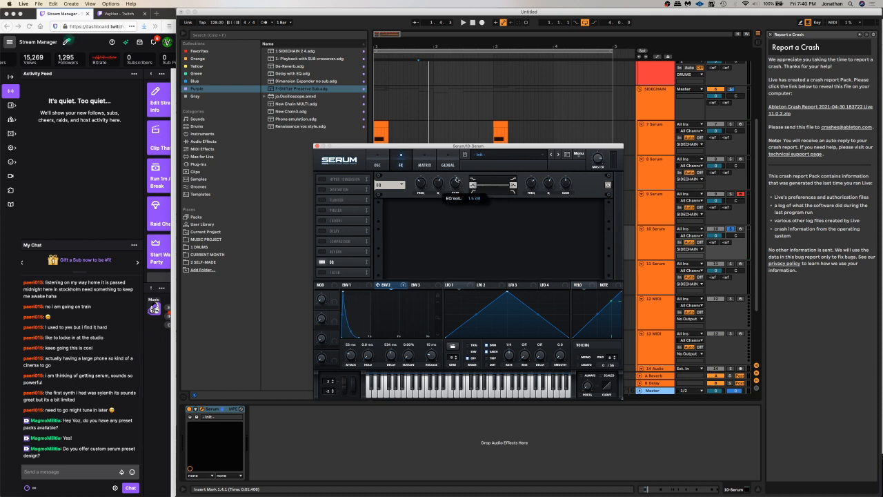
{"action": "key", "text": "space"}
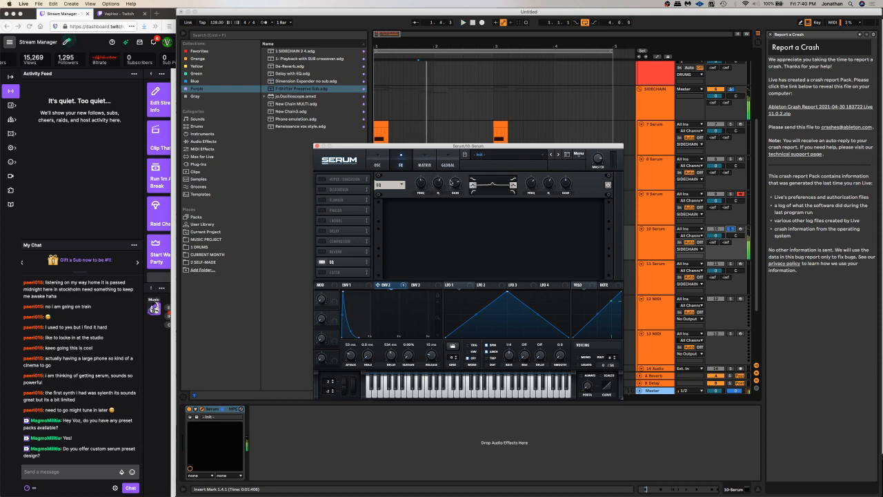
{"action": "left_click_drag", "start_coordinate": [454, 182], "coordinate": [422, 199]}
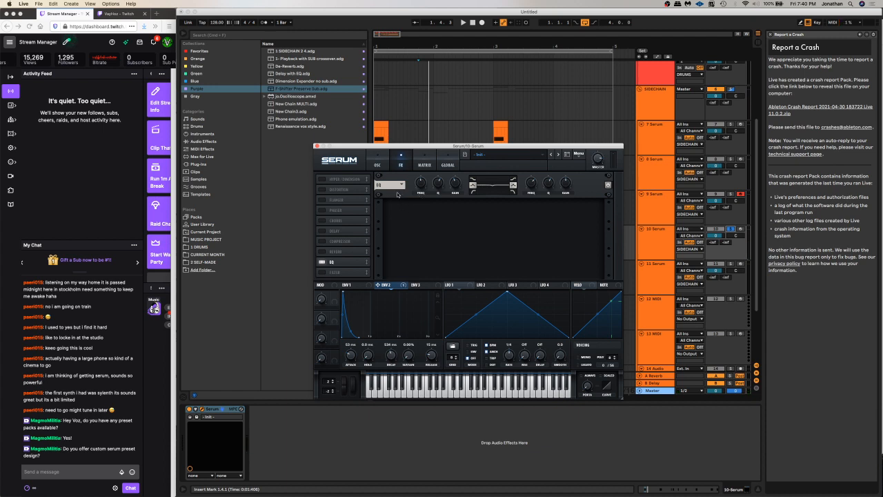
{"action": "left_click_drag", "start_coordinate": [454, 183], "coordinate": [453, 190]}
Set the EQ's high band to about -4.7 dB near 3094 Hz and compare the sound with the EQ bypassed
{"action": "scroll", "coordinate": [531, 183], "scroll_direction": "up", "scroll_amount": 2}
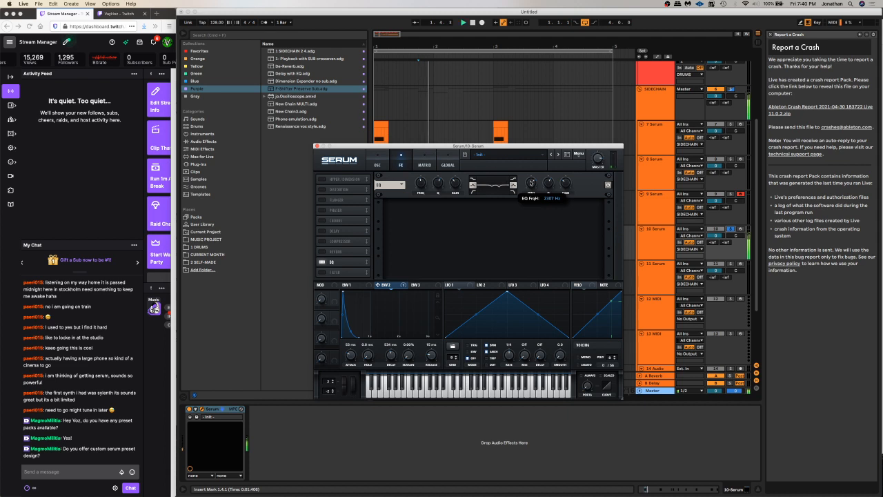
{"action": "scroll", "coordinate": [548, 184], "scroll_direction": "down", "scroll_amount": 3}
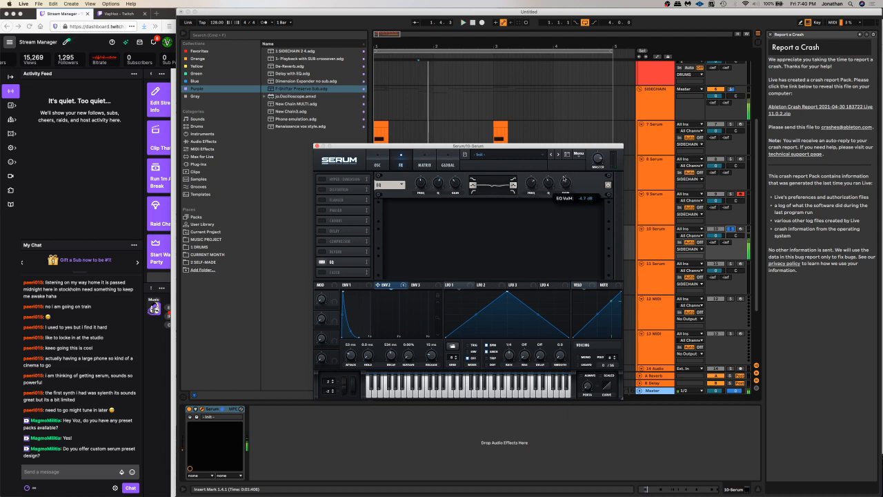
{"action": "scroll", "coordinate": [530, 183], "scroll_direction": "up", "scroll_amount": 5}
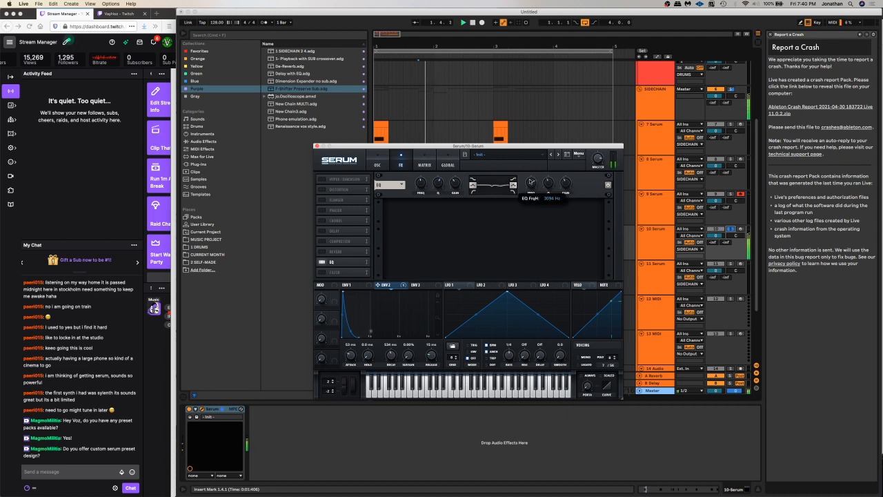
{"action": "left_click", "coordinate": [321, 262]}
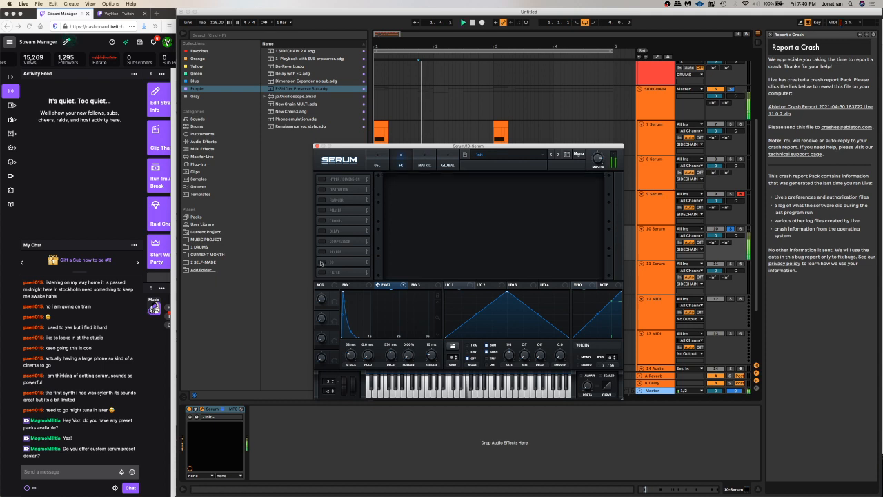
{"action": "left_click", "coordinate": [321, 262]}
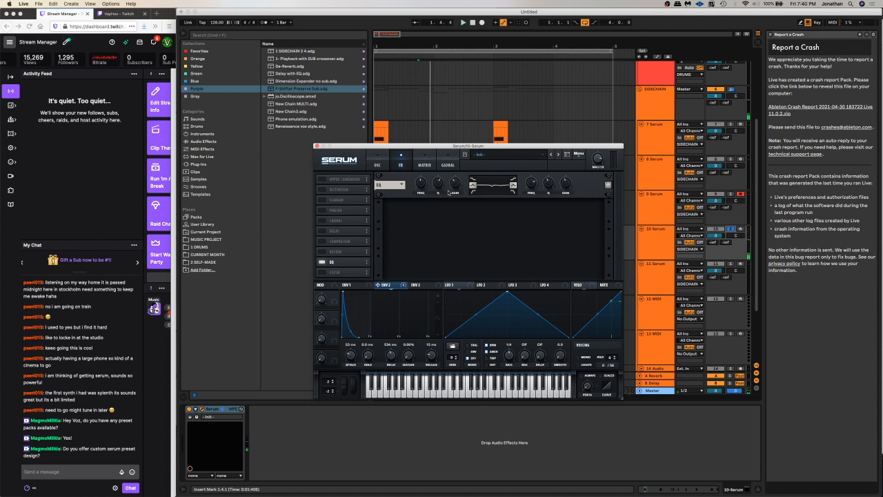
Readjust the EQ's low-band gain for a deeper cut while auditioning the soloed clip
{"action": "left_click_drag", "start_coordinate": [455, 183], "coordinate": [458, 145]}
{"action": "left_click_drag", "start_coordinate": [457, 184], "coordinate": [454, 205]}
{"action": "mouse_move", "coordinate": [459, 185]}
{"action": "left_mouse_down"}
{"action": "mouse_move", "coordinate": [458, 197]}
{"action": "mouse_move", "coordinate": [464, 185]}
{"action": "left_mouse_up"}
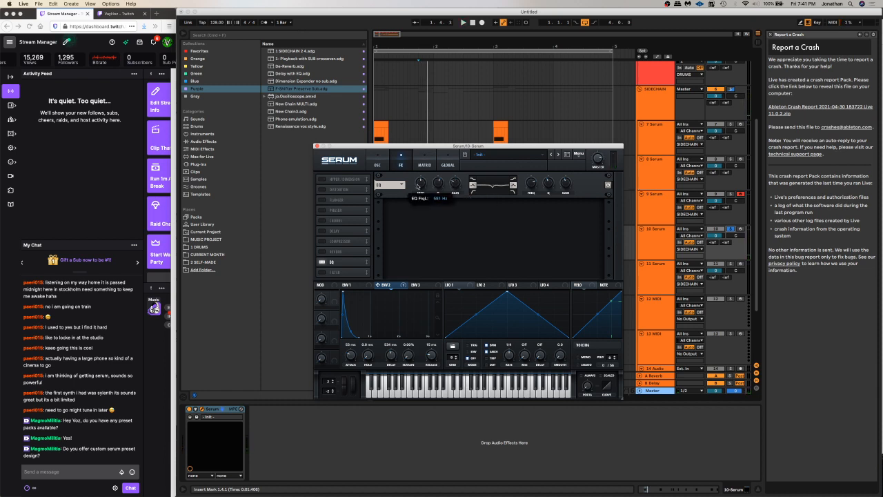
{"action": "key", "text": "space"}
{"action": "key", "text": "space"}
{"action": "key", "text": "space"}
{"action": "key", "text": "space"}
{"action": "key", "text": "space"}
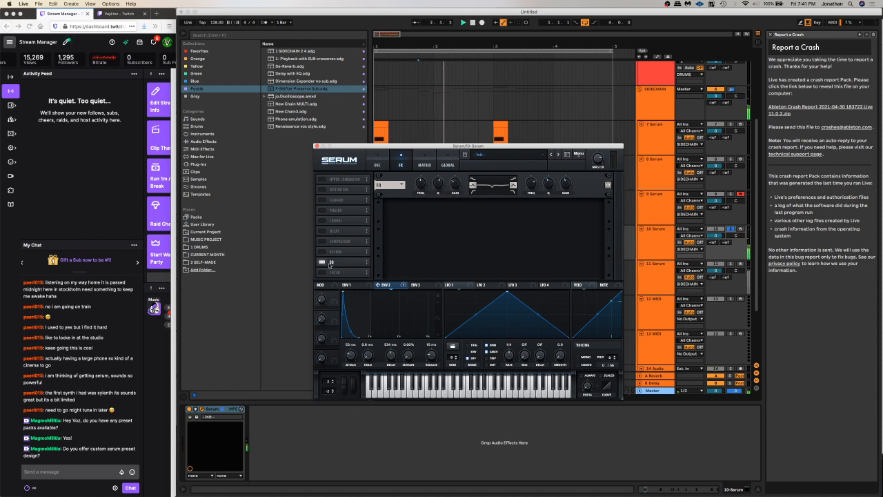
Compare the soloed 10 Serum sound with its EQ bypassed and enabled
{"action": "left_click", "coordinate": [322, 262]}
{"action": "key", "text": "space"}
{"action": "key", "text": "space"}
{"action": "left_click", "coordinate": [322, 262]}
{"action": "key", "text": "space"}
{"action": "key", "text": "space"}
{"action": "key", "text": "space"}
Nudge the synth's master level, unsolo the 10 Serum track, close the synth window, and play all tracks together
{"action": "left_click_drag", "start_coordinate": [597, 158], "coordinate": [597, 156]}
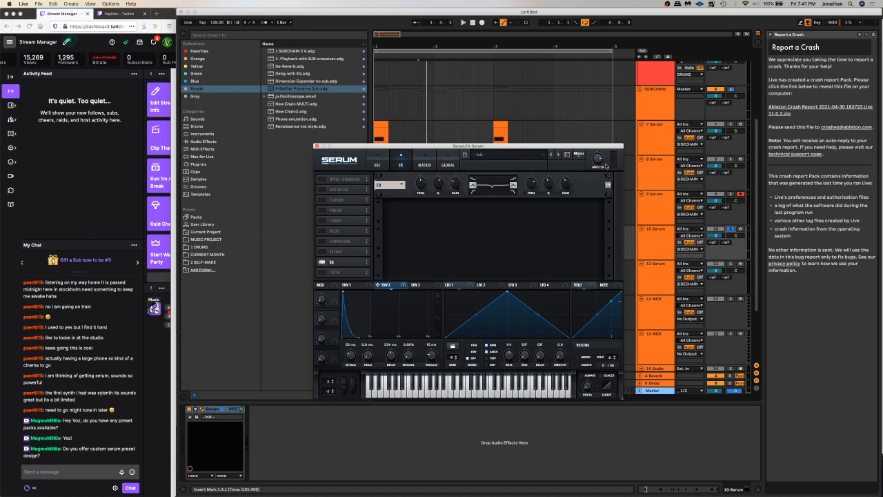
{"action": "key", "text": "space"}
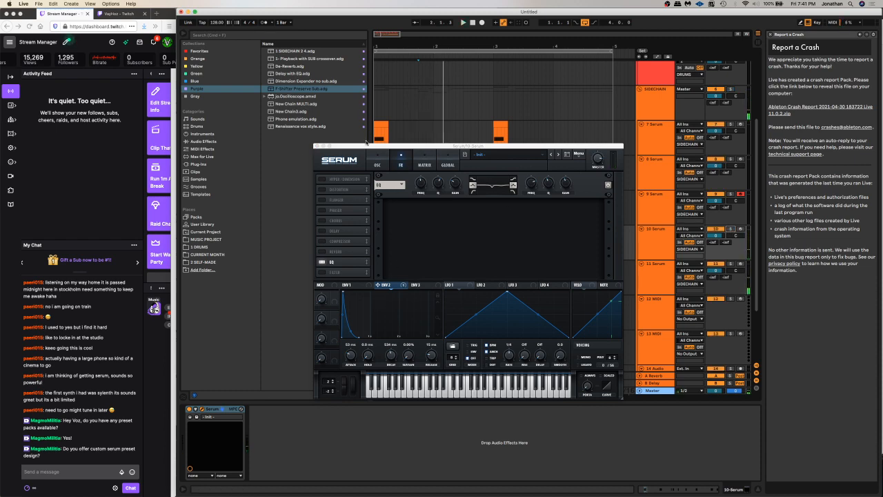
{"action": "left_click", "coordinate": [316, 145]}
{"action": "key", "text": "space"}
{"action": "key", "text": "space"}
Lengthen the F3 note in the short 10 Serum clip at the end of bar 1 and play it back
{"action": "double_click", "coordinate": [424, 229]}
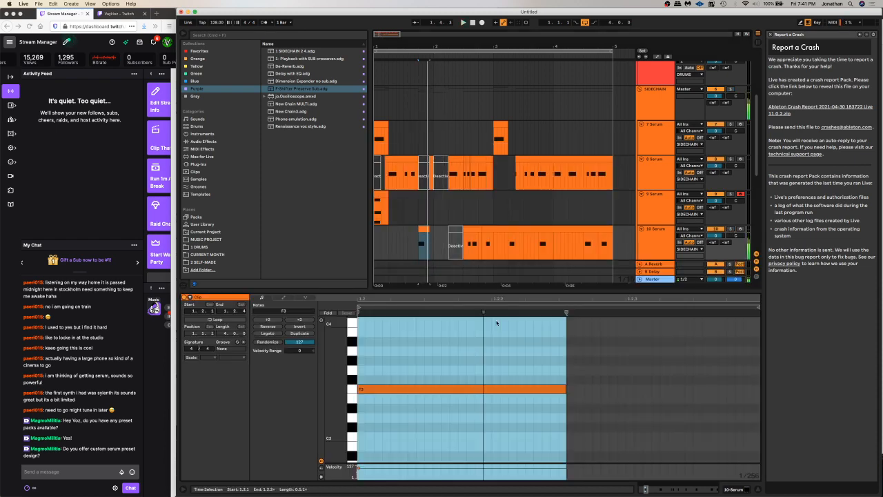
{"action": "left_click_drag", "start_coordinate": [565, 389], "coordinate": [603, 381]}
{"action": "key", "text": "space"}
{"action": "key", "text": "space"}
{"action": "key", "text": "space"}
{"action": "left_click", "coordinate": [398, 243]}
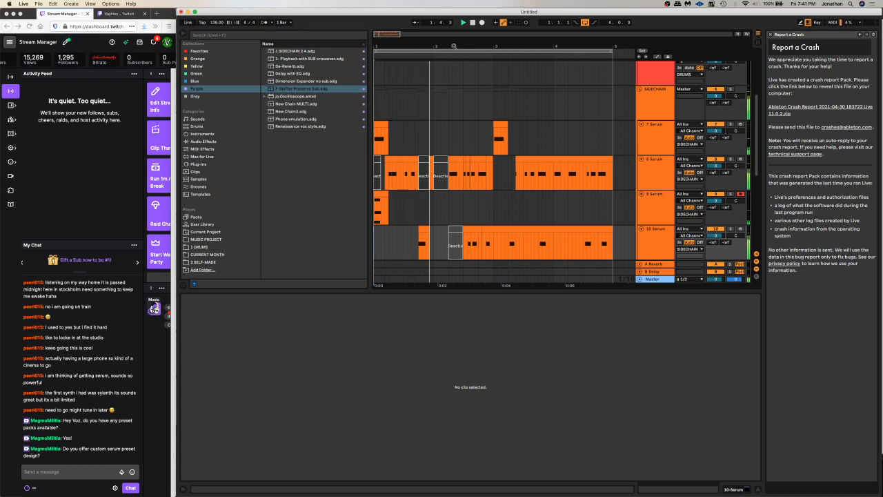
Reopen the 10 Serum synth and set Env 2's attack to about 78 ms and decay to about 500 ms
{"action": "left_click_drag", "start_coordinate": [453, 46], "coordinate": [453, 38]}
{"action": "left_click", "coordinate": [416, 242]}
{"action": "left_click", "coordinate": [655, 245]}
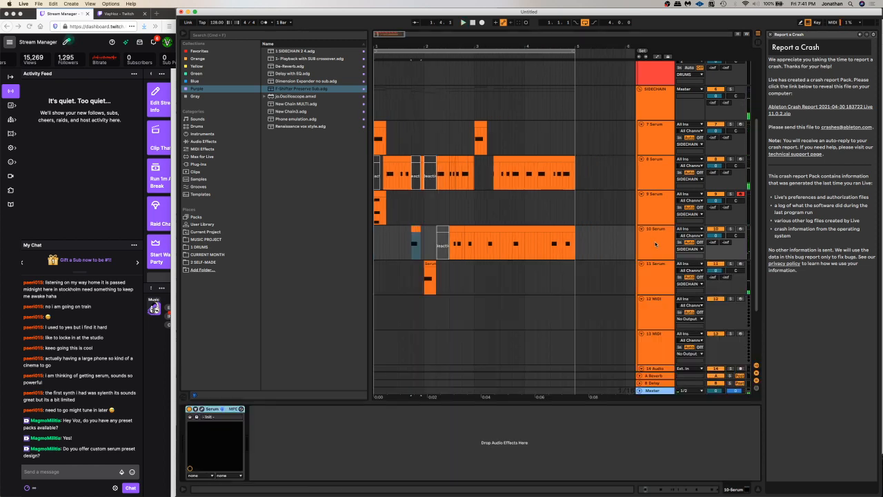
{"action": "left_click", "coordinate": [190, 416]}
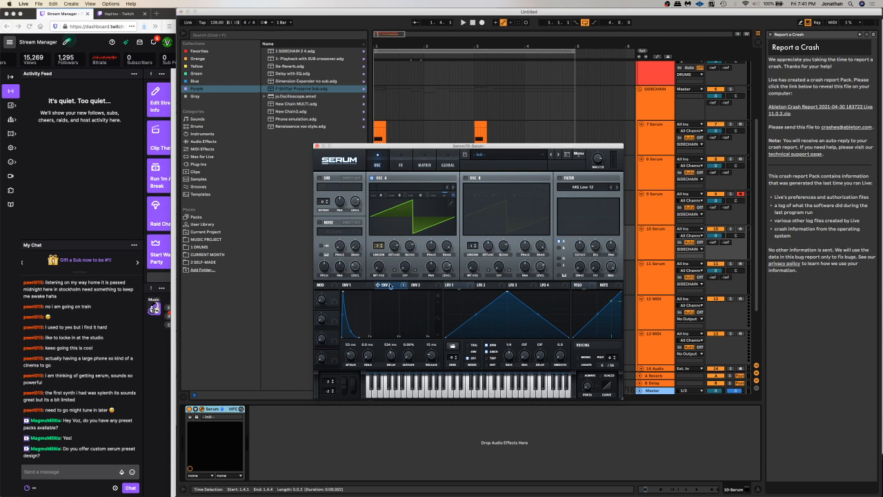
{"action": "left_click_drag", "start_coordinate": [350, 354], "coordinate": [357, 355]}
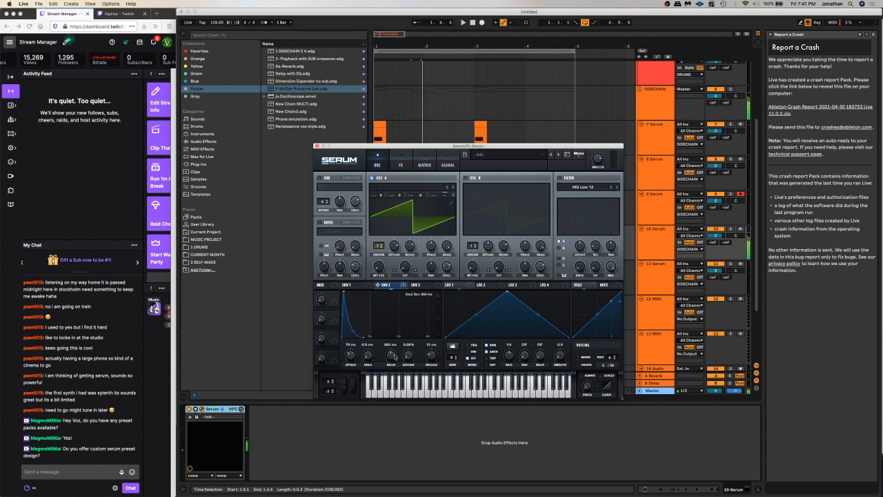
{"action": "left_click_drag", "start_coordinate": [393, 357], "coordinate": [394, 360]}
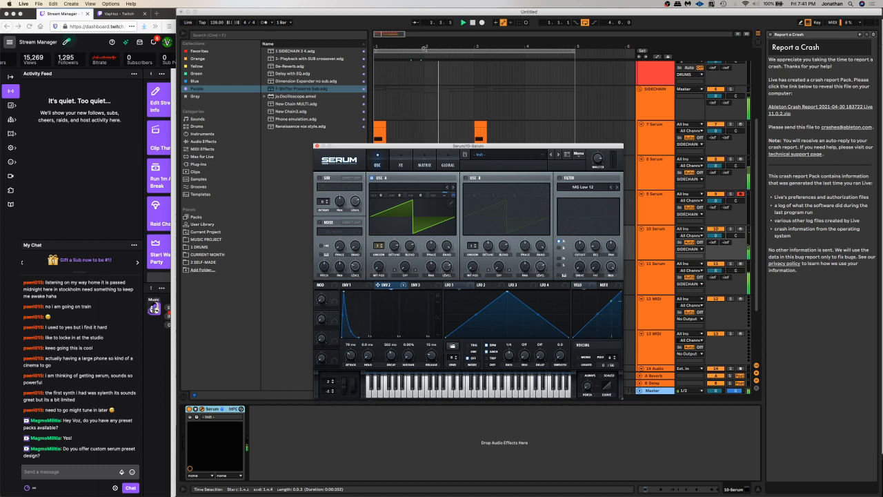
Try Serum's built-in reverb with a changed size and Plate mode on the 10 Serum sound
{"action": "left_click", "coordinate": [401, 164]}
{"action": "left_click", "coordinate": [322, 251]}
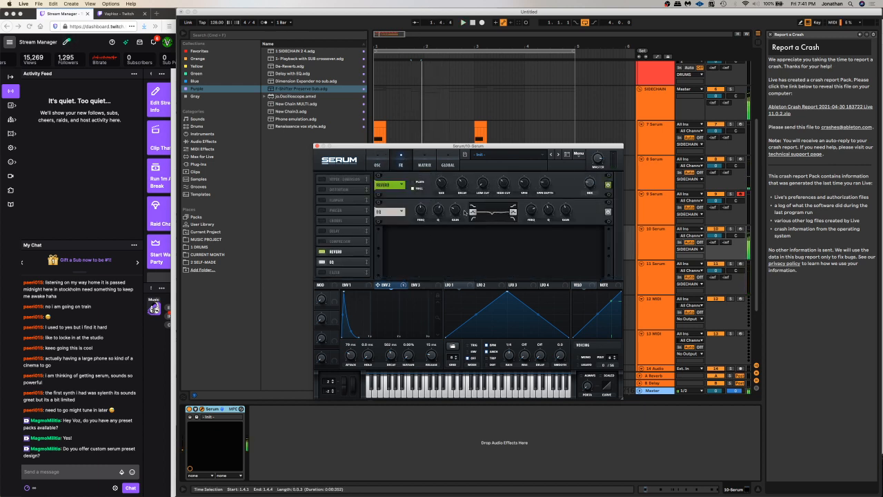
{"action": "mouse_move", "coordinate": [587, 184]}
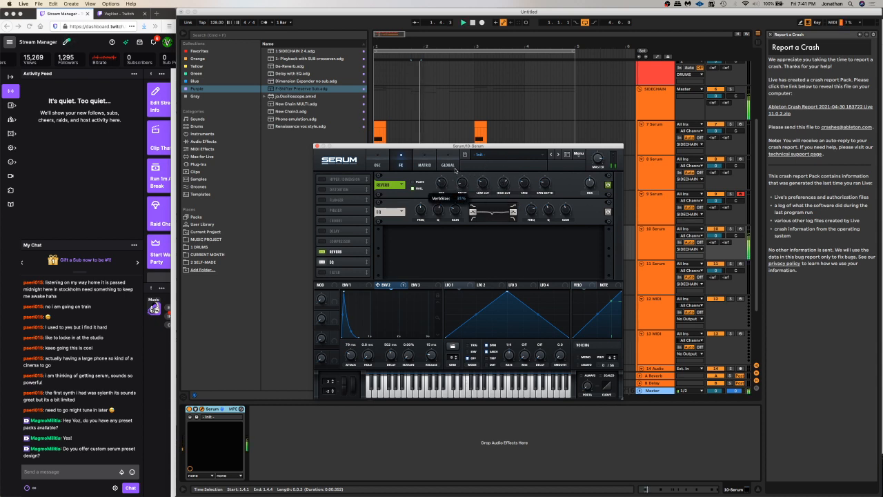
{"action": "left_click_drag", "start_coordinate": [441, 186], "coordinate": [436, 193]}
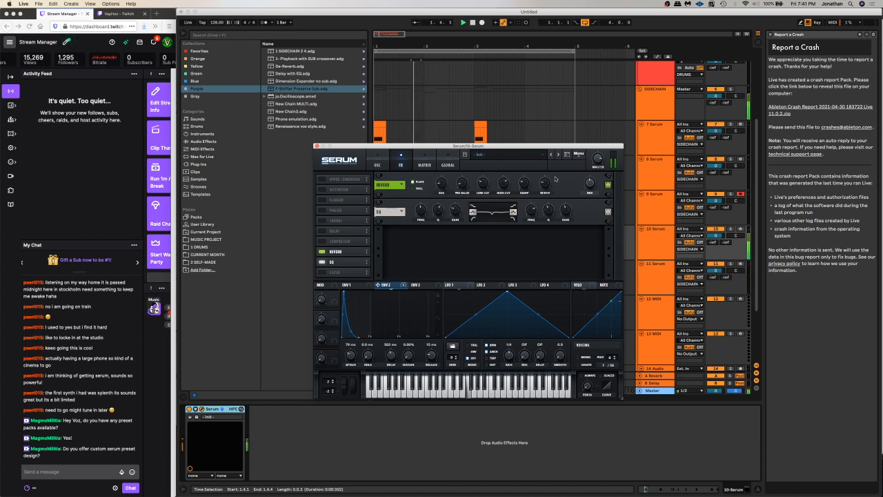
{"action": "mouse_move", "coordinate": [589, 182]}
{"action": "left_click", "coordinate": [322, 252]}
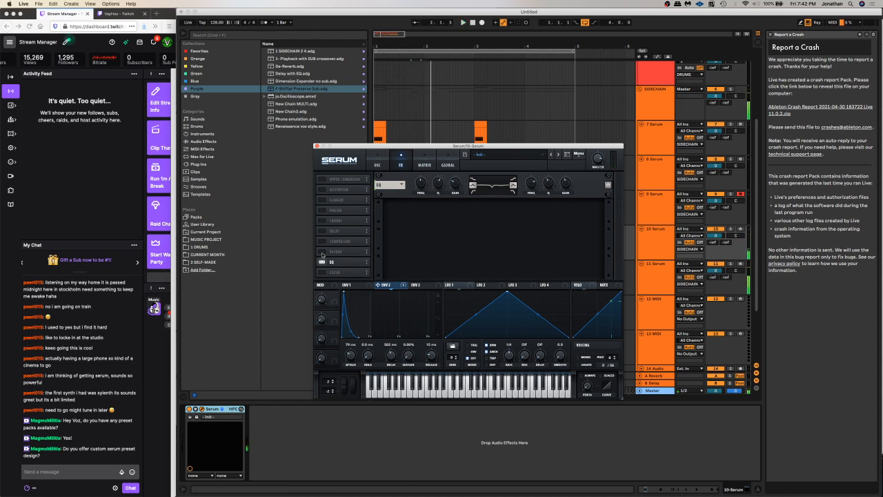
Close the synth window and add ValhallaRoom from the favorites after Serum on the 10 Serum track
{"action": "left_click", "coordinate": [317, 147]}
{"action": "left_click", "coordinate": [214, 52]}
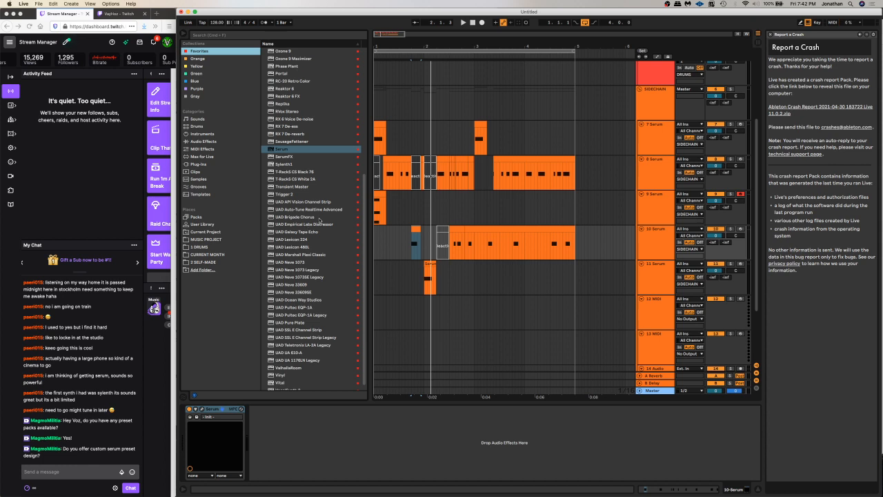
{"action": "scroll", "coordinate": [316, 228], "scroll_direction": "down", "scroll_amount": 1}
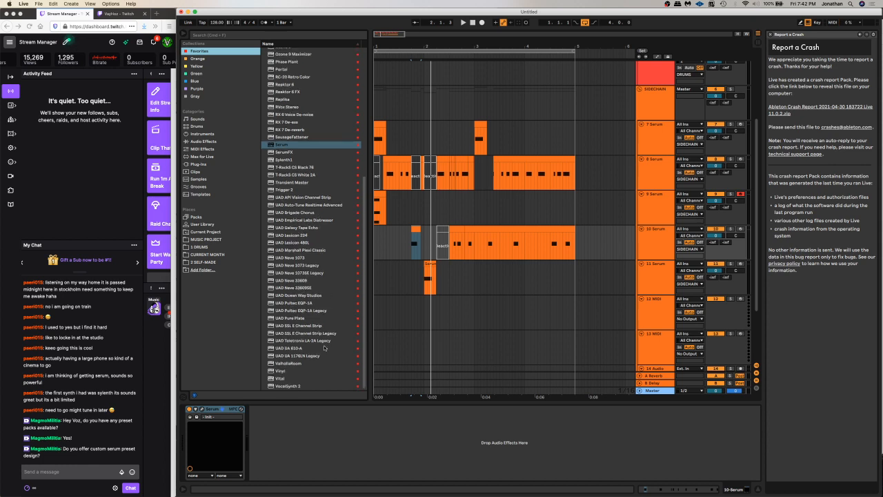
{"action": "double_click", "coordinate": [304, 363]}
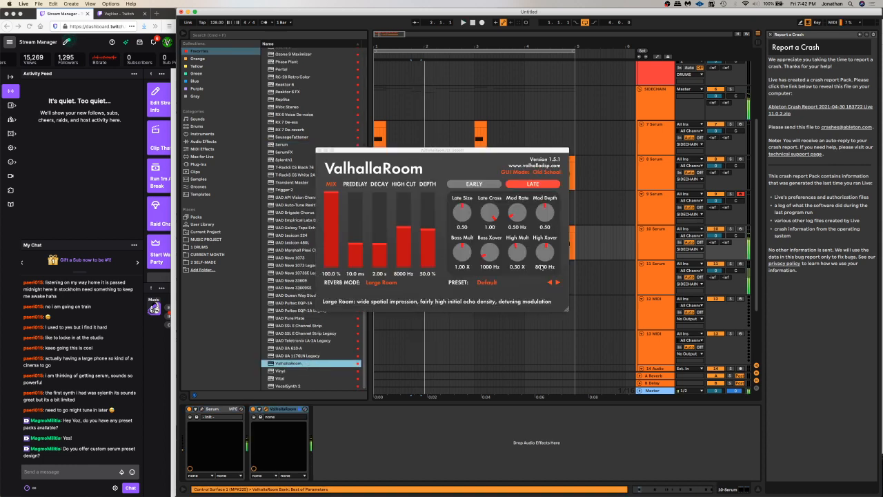
Set ValhallaRoom's mix to 15.2% and decay to 0.49 s on the 10 Serum track, close its window and play the loop back
{"action": "left_click", "coordinate": [334, 254]}
{"action": "left_click", "coordinate": [375, 255]}
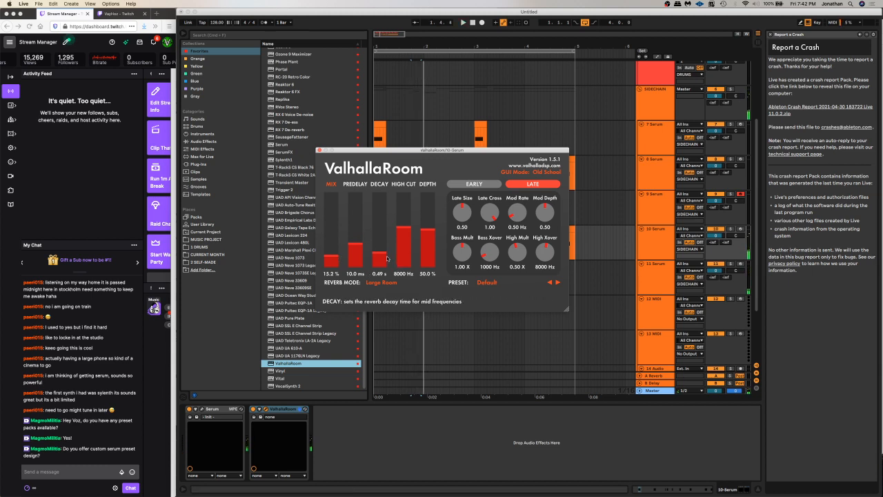
{"action": "left_click", "coordinate": [320, 150]}
{"action": "left_click", "coordinate": [379, 195]}
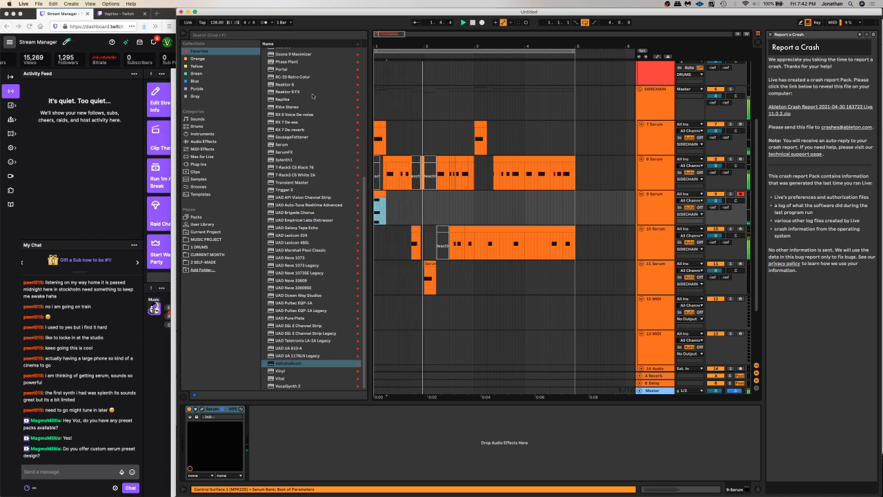
{"action": "left_click", "coordinate": [401, 159]}
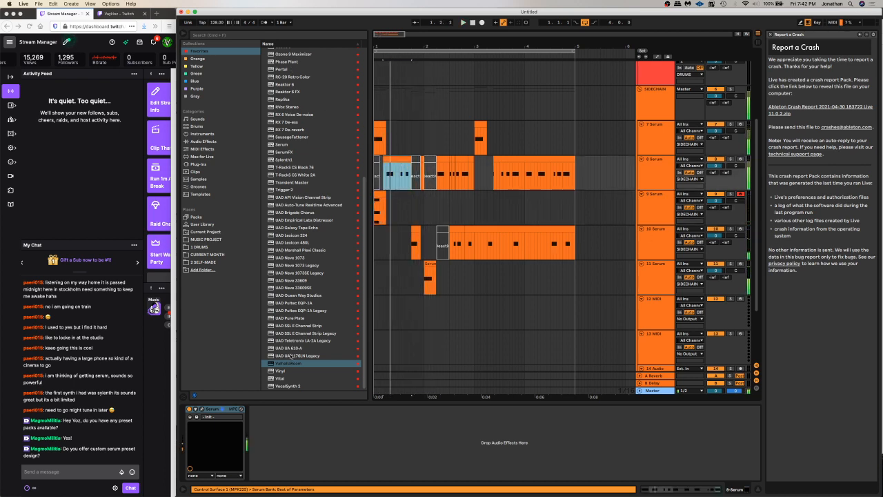
{"action": "left_click", "coordinate": [401, 182]}
{"action": "key", "text": "space"}
Open the 8 Serum clip in bar 1, slightly lengthen its E0 note at beat 1.2 and play back the result
{"action": "left_click", "coordinate": [389, 158]}
{"action": "double_click", "coordinate": [390, 158]}
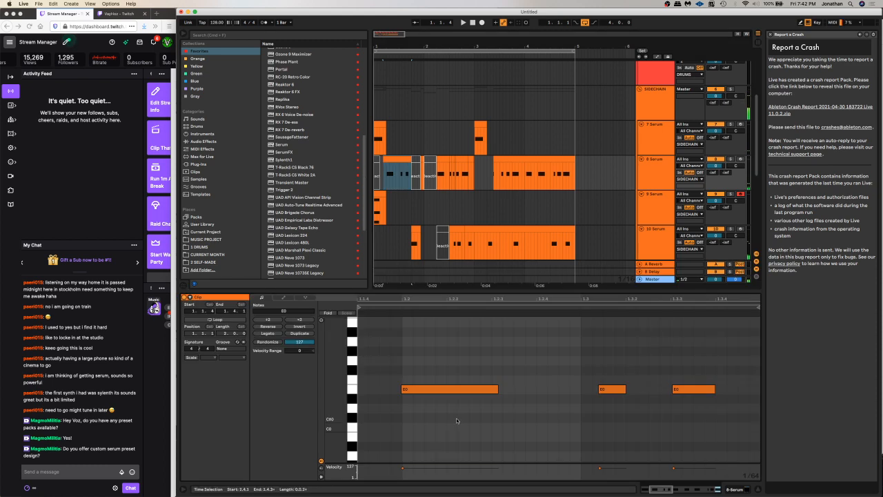
{"action": "left_click", "coordinate": [445, 387]}
{"action": "left_click", "coordinate": [384, 179]}
{"action": "key", "text": "space"}
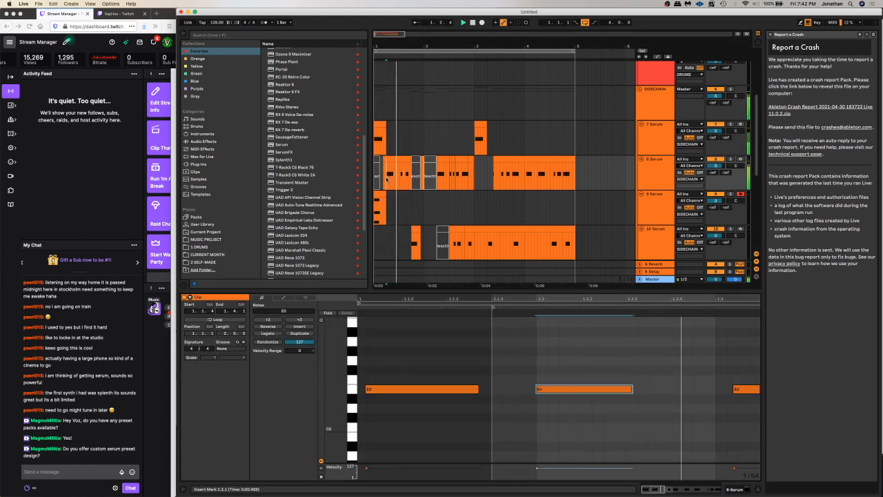
{"action": "left_click", "coordinate": [631, 390]}
{"action": "key", "text": "space"}
{"action": "key", "text": "space"}
{"action": "key", "text": "space"}
{"action": "mouse_move", "coordinate": [632, 389]}
{"action": "left_mouse_down"}
{"action": "mouse_move", "coordinate": [694, 389]}
{"action": "mouse_move", "coordinate": [607, 381]}
{"action": "mouse_move", "coordinate": [635, 380]}
{"action": "left_mouse_up"}
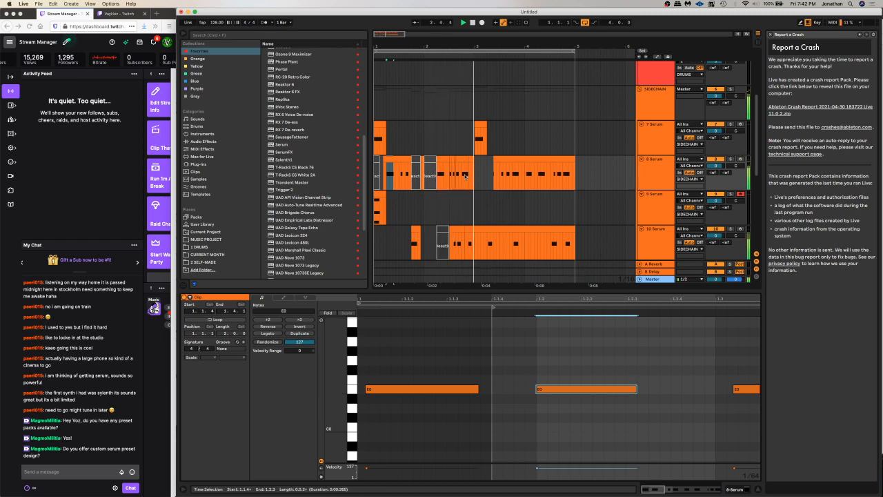
Review the ValhallaRoom settings on the 10 Serum track and close the reverb window
{"action": "scroll", "coordinate": [483, 207], "scroll_direction": "down", "scroll_amount": 1}
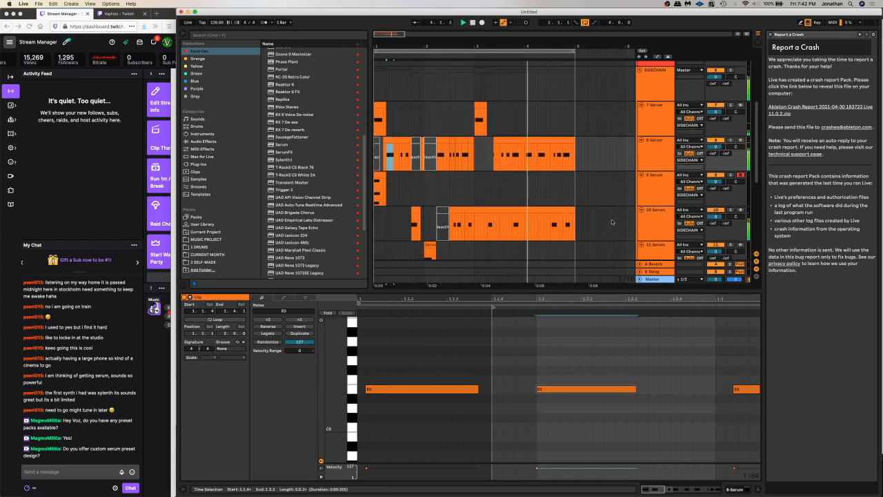
{"action": "double_click", "coordinate": [651, 222]}
{"action": "left_click", "coordinate": [265, 409]}
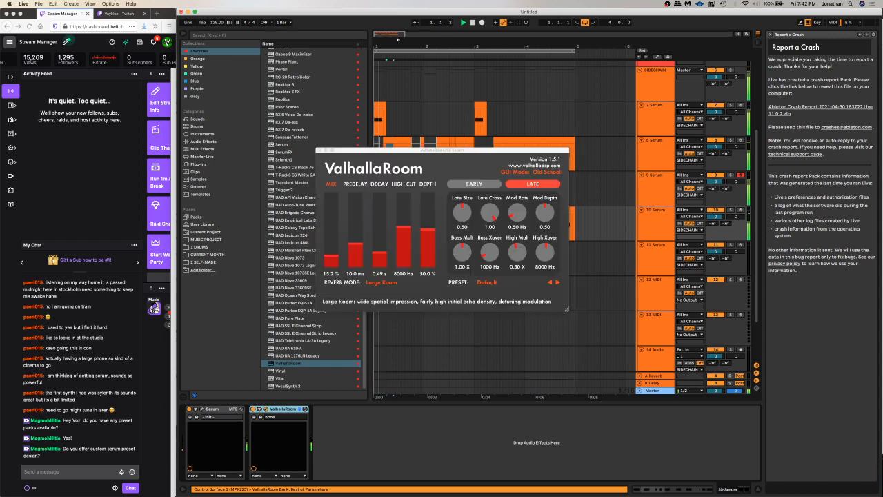
{"action": "left_click", "coordinate": [319, 150]}
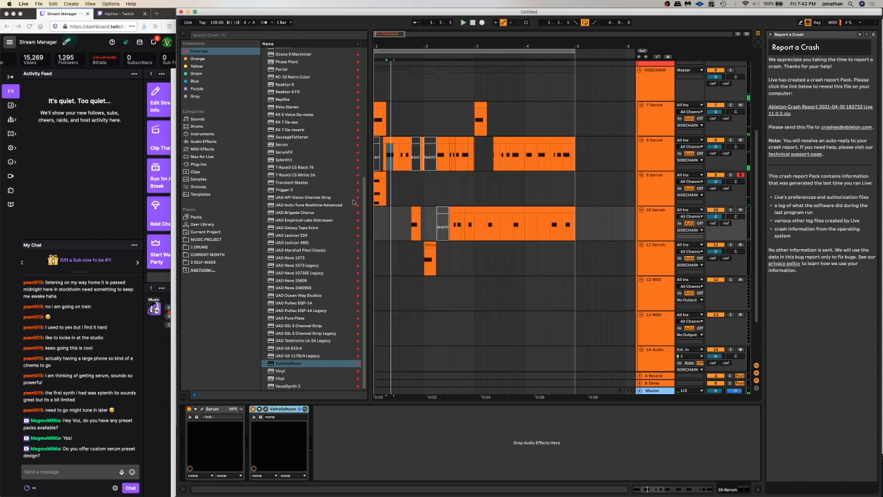
Paste the short 9 Serum chord clip onto the last beat of bar 4 and play back the loop
{"action": "left_click", "coordinate": [556, 185]}
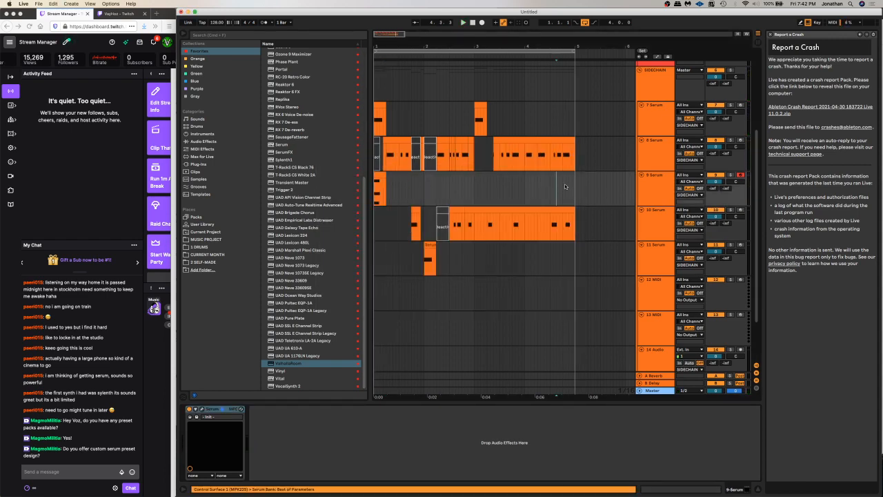
{"action": "key", "text": "super+v"}
{"action": "double_click", "coordinate": [567, 175]}
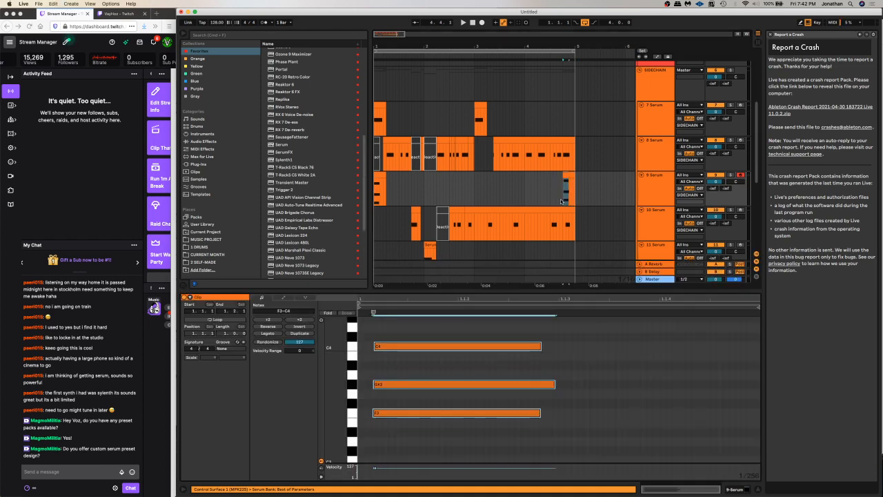
{"action": "left_click", "coordinate": [562, 194]}
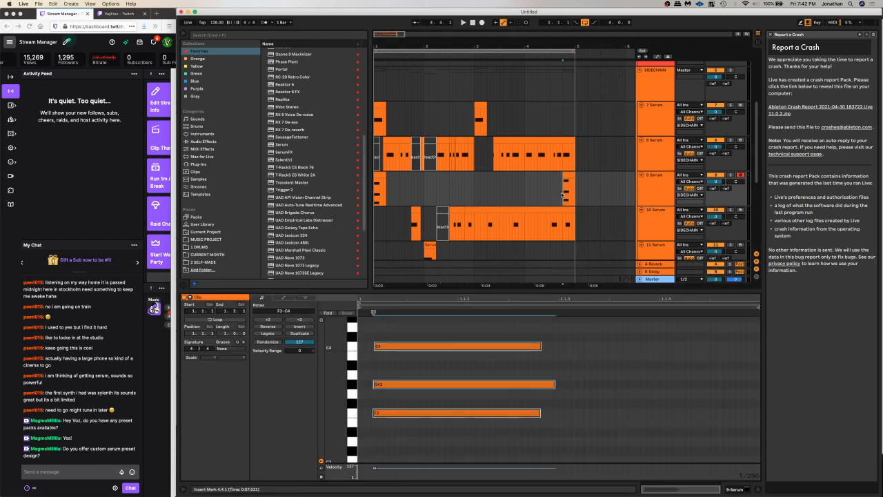
{"action": "left_click_drag", "start_coordinate": [552, 195], "coordinate": [576, 192]}
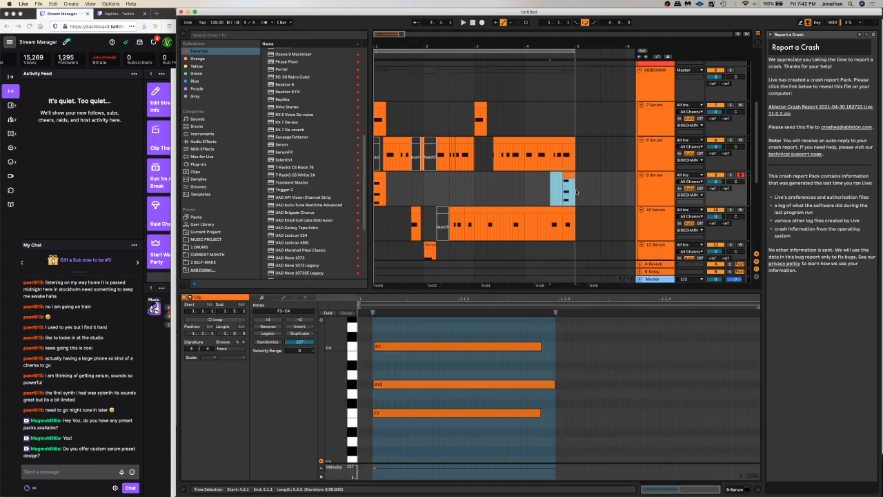
{"action": "key", "text": "space"}
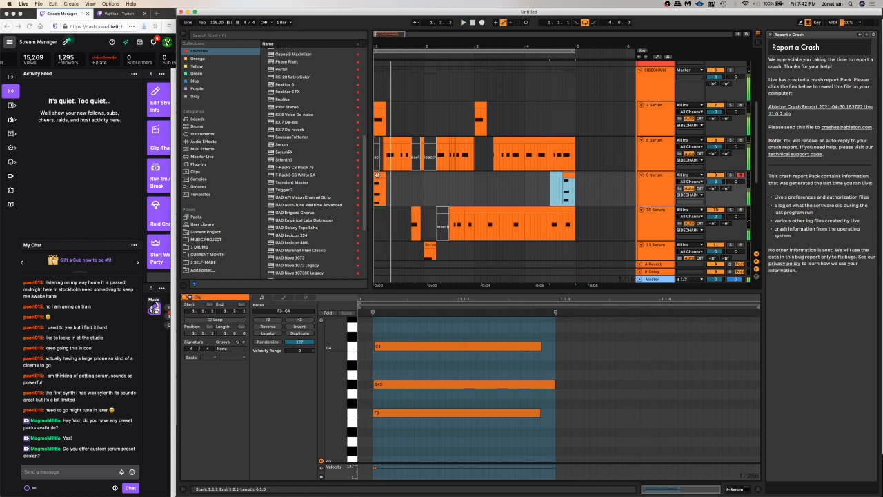
Lower the pasted 9 Serum chord in bar 4 to D3, F#3 and A3, and compare it with the first chord clip
{"action": "left_click", "coordinate": [379, 173]}
{"action": "left_click", "coordinate": [567, 188]}
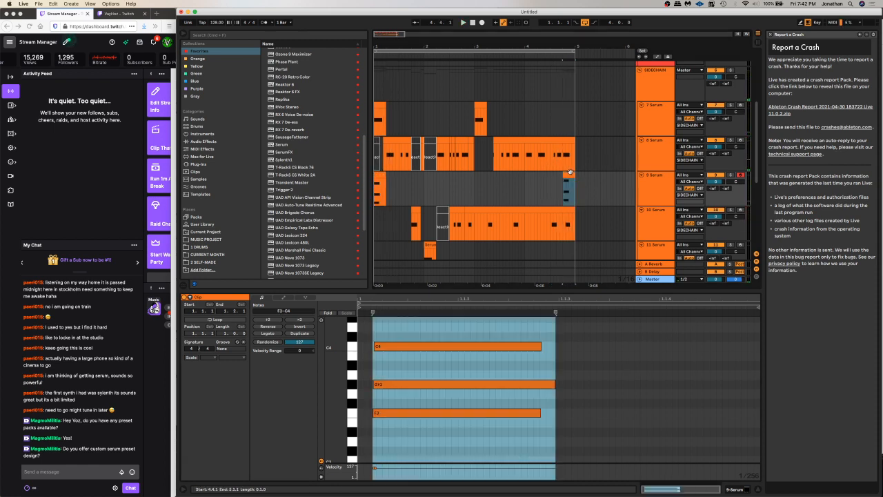
{"action": "left_click_drag", "start_coordinate": [505, 381], "coordinate": [509, 403]}
{"action": "key", "text": "space"}
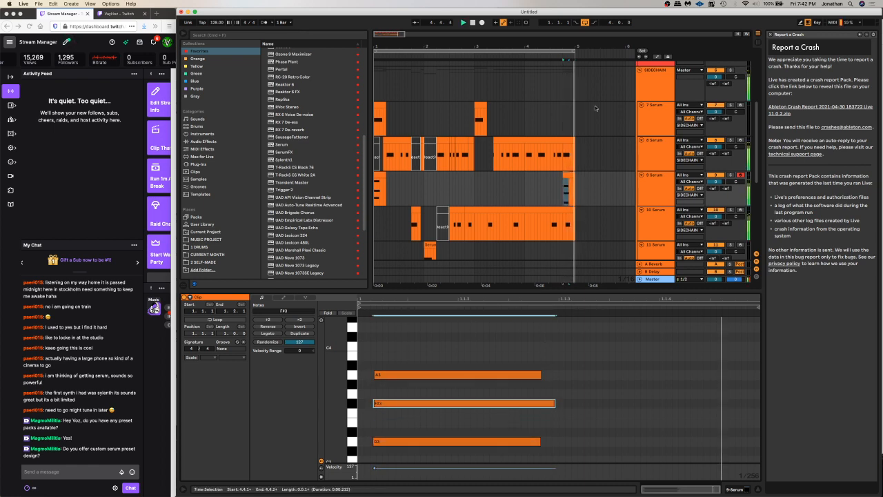
{"action": "left_click", "coordinate": [378, 173]}
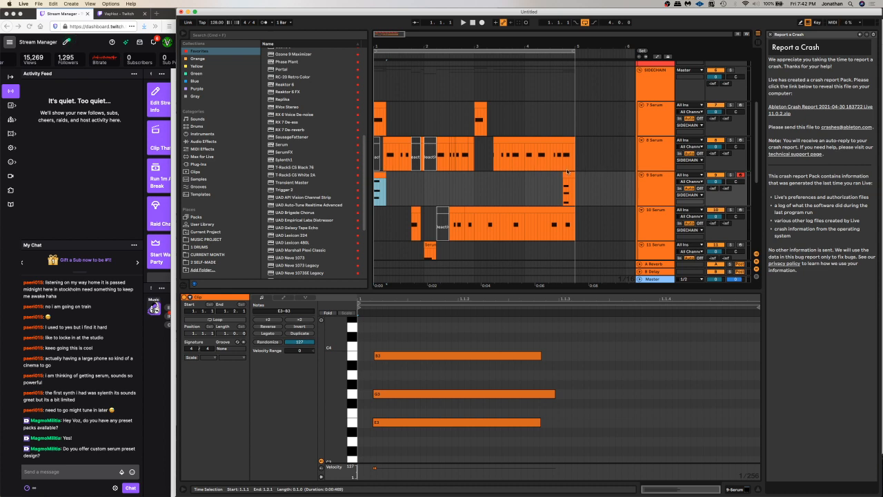
{"action": "left_click", "coordinate": [565, 173]}
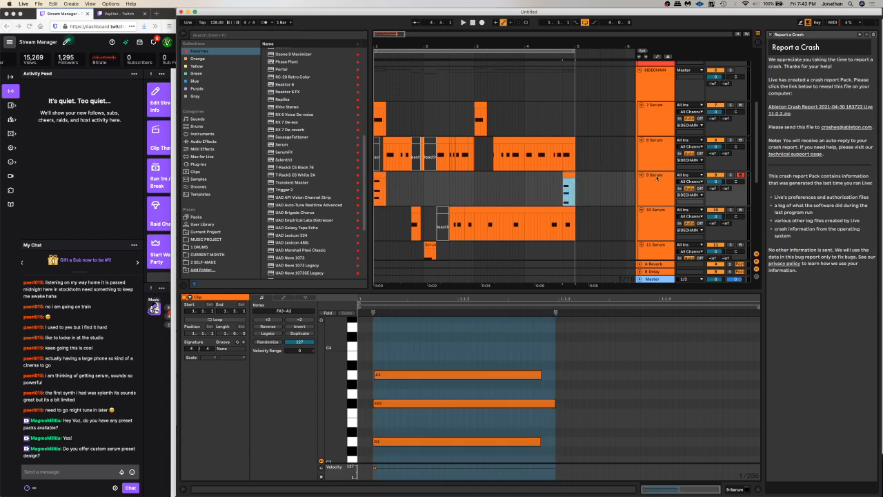
Insert a new MIDI track below 9 Serum and load Serum onto it from the favorites
{"action": "left_click", "coordinate": [656, 177]}
{"action": "key", "text": "super+shift+t"}
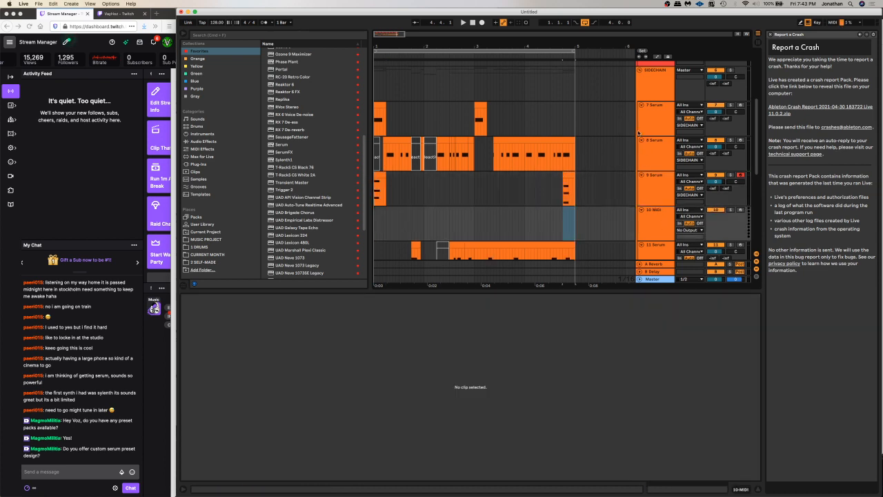
{"action": "left_click", "coordinate": [284, 144]}
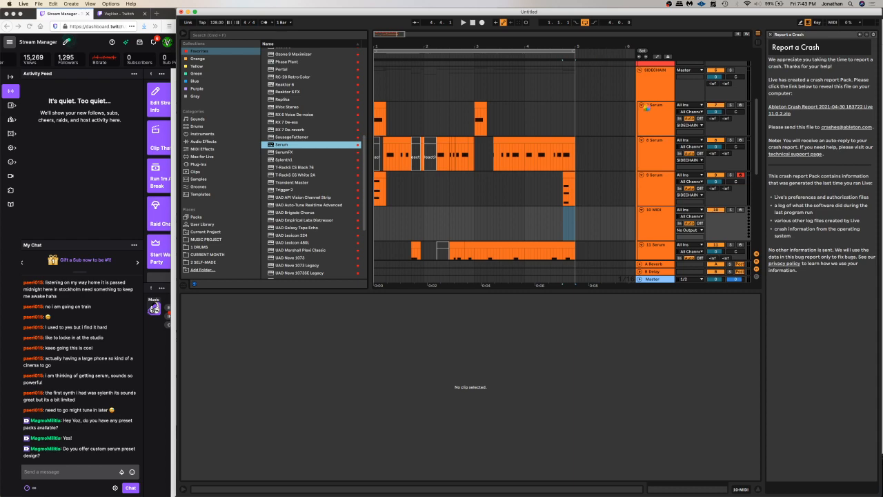
{"action": "left_click", "coordinate": [556, 162]}
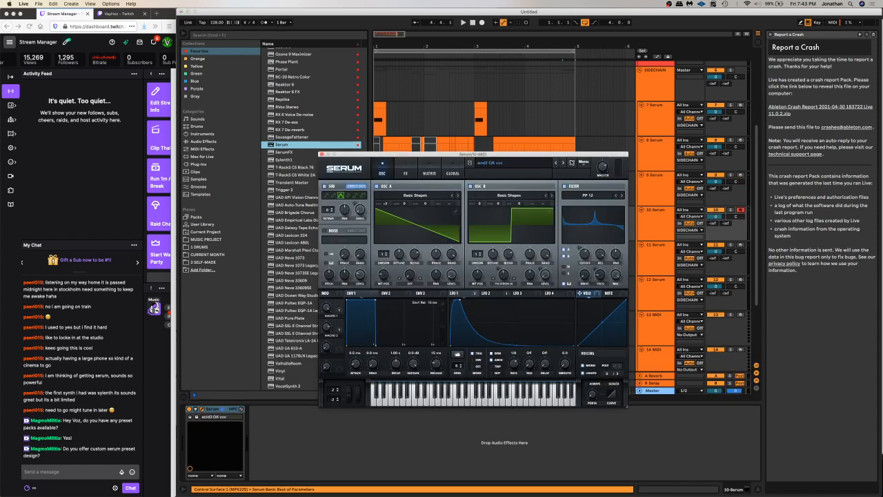
{"action": "left_click", "coordinate": [570, 163]}
{"action": "scroll", "coordinate": [380, 286], "scroll_direction": "down", "scroll_amount": 10}
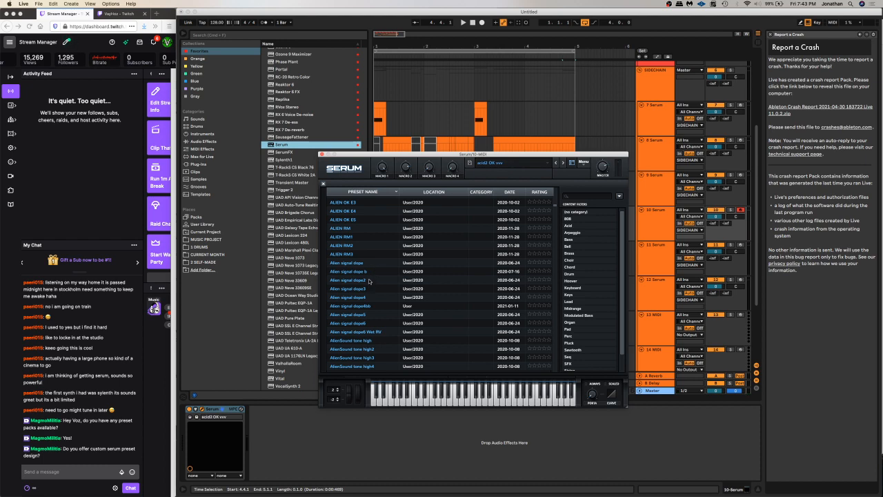
Initialize the Serum preset on the new track and load the user wavetable Dubstep Groove Bass 01 into OSC A
{"action": "left_click", "coordinate": [584, 163]}
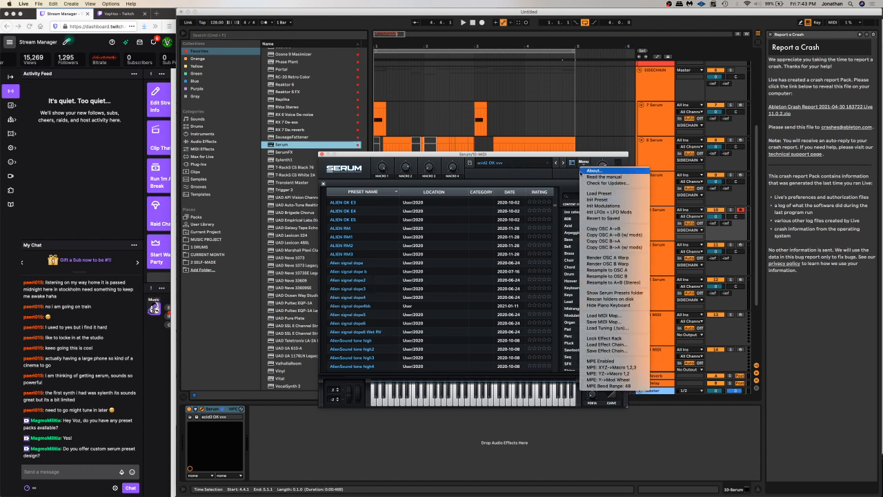
{"action": "left_click", "coordinate": [609, 198]}
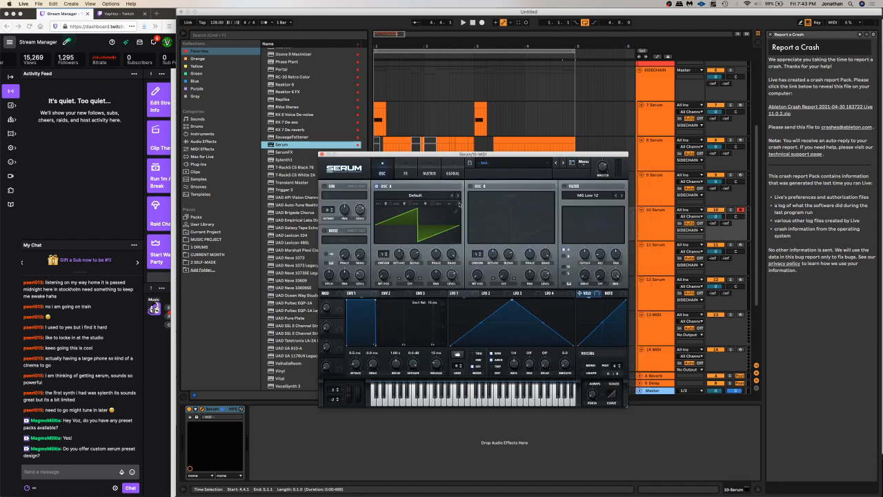
{"action": "left_click", "coordinate": [428, 195]}
{"action": "mouse_move", "coordinate": [433, 235]}
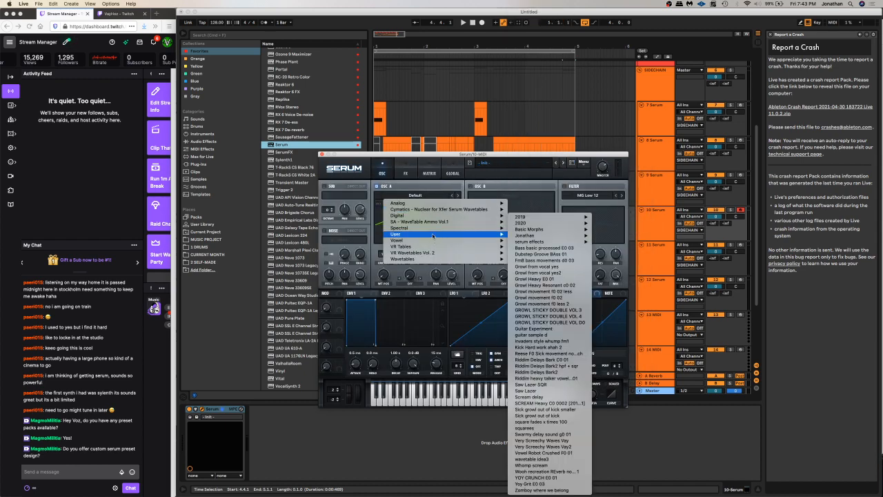
{"action": "left_click", "coordinate": [539, 254]}
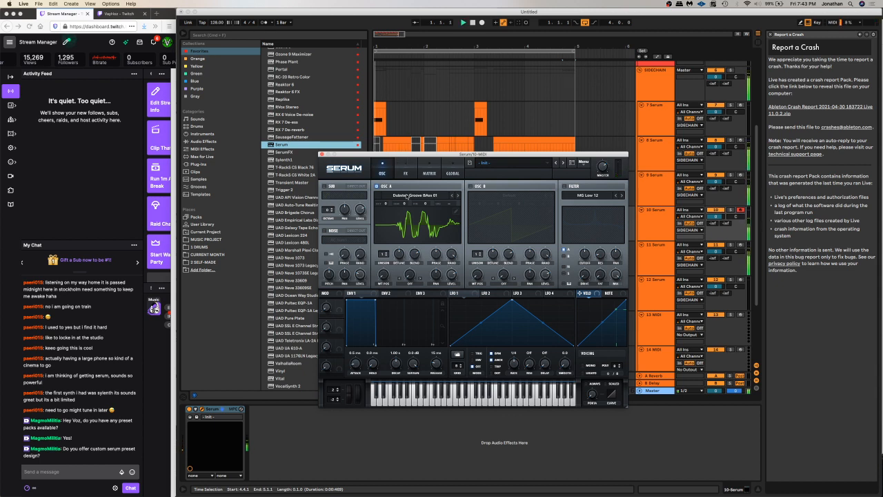
Modulate OSC A's wavetable position with LFO 1 by 16 and enable the sub oscillator with its octave set to 1
{"action": "left_click_drag", "start_coordinate": [409, 288], "coordinate": [383, 275]}
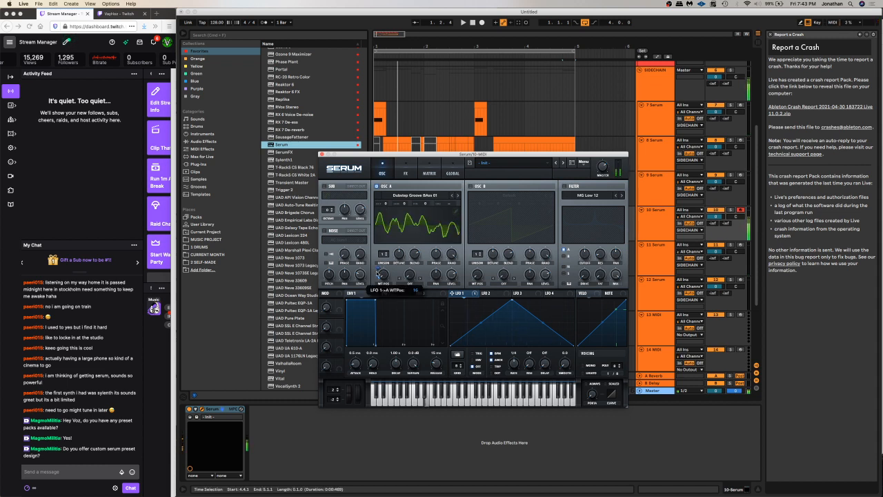
{"action": "key", "text": "space"}
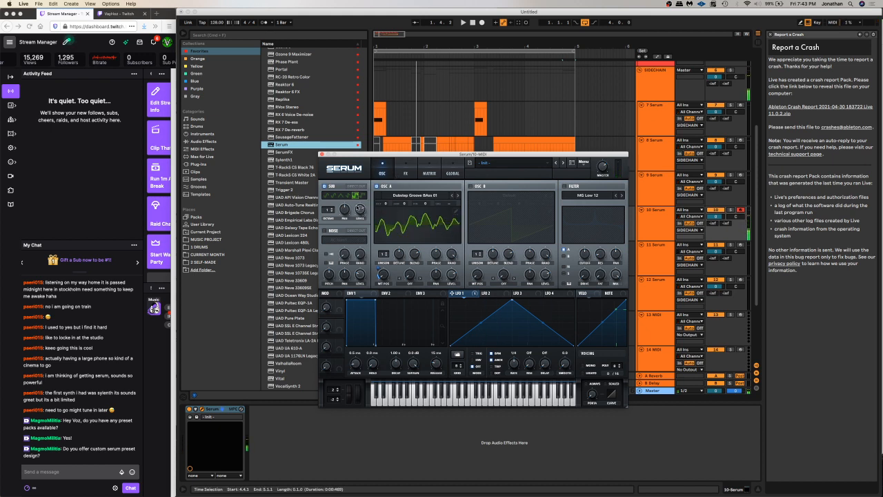
{"action": "left_click", "coordinate": [348, 195]}
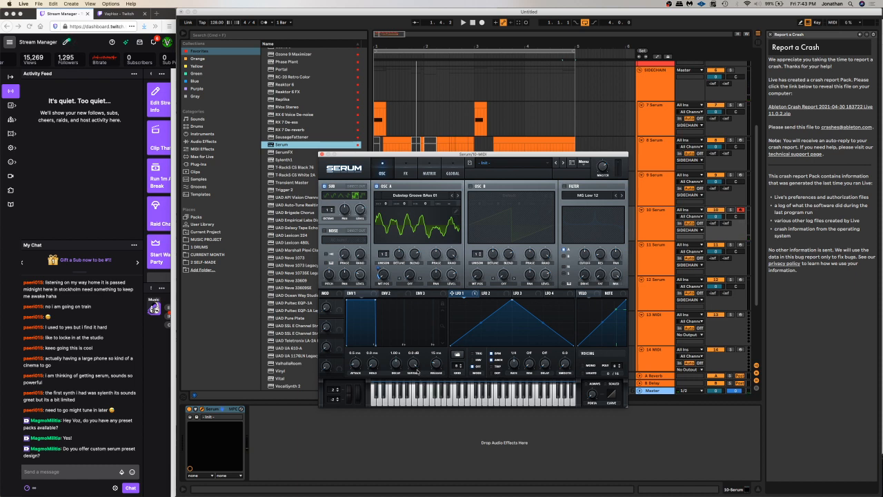
Set Env 1's sustain to -inf dB and its decay to about 216 ms
{"action": "left_click_drag", "start_coordinate": [416, 369], "coordinate": [417, 394]}
{"action": "mouse_move", "coordinate": [396, 364]}
{"action": "left_mouse_down"}
{"action": "mouse_move", "coordinate": [396, 372]}
{"action": "mouse_move", "coordinate": [396, 363]}
{"action": "left_mouse_up"}
Enable Serum's delay and reverb effects and shorten the linked left and right delay times
{"action": "left_click", "coordinate": [406, 173]}
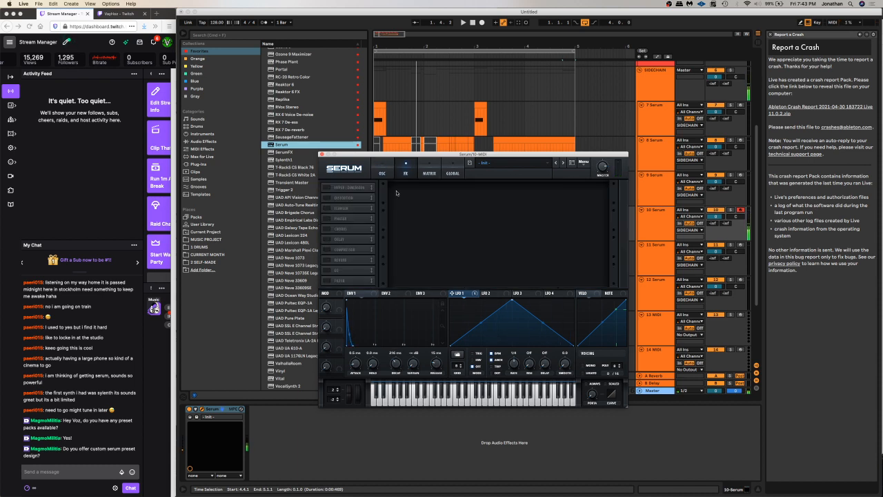
{"action": "left_click", "coordinate": [338, 238]}
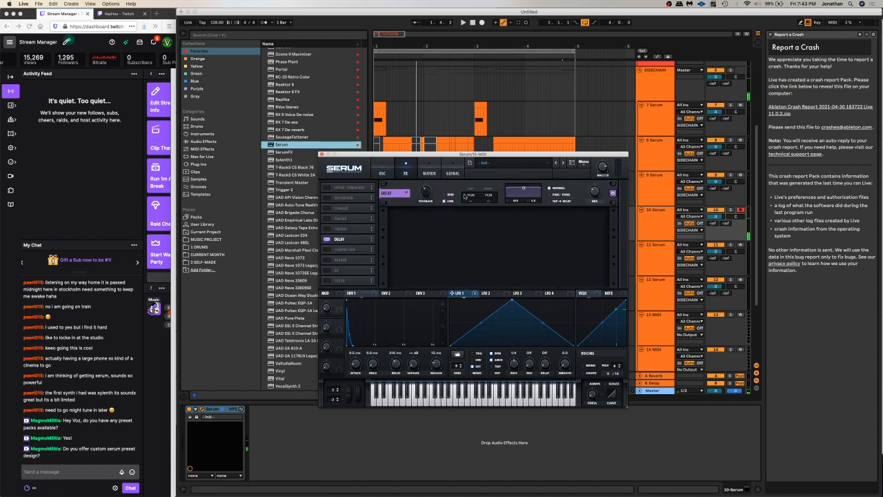
{"action": "left_click_drag", "start_coordinate": [464, 197], "coordinate": [469, 205]}
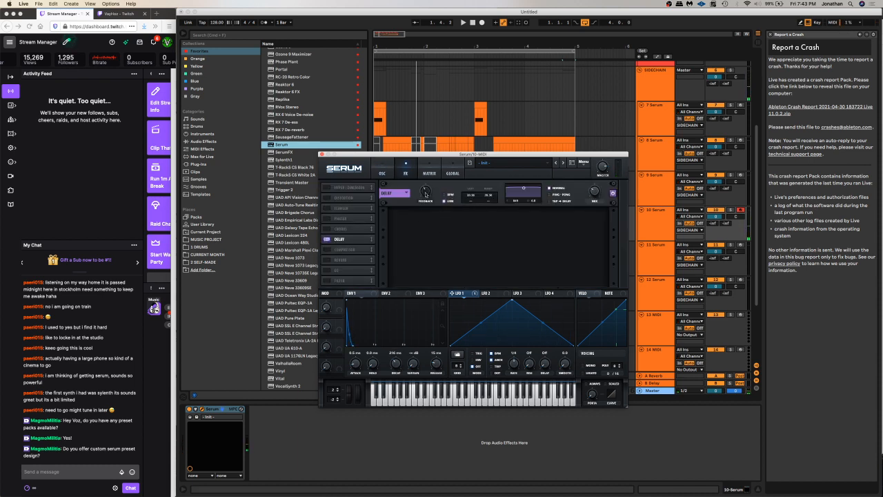
{"action": "left_click", "coordinate": [330, 259]}
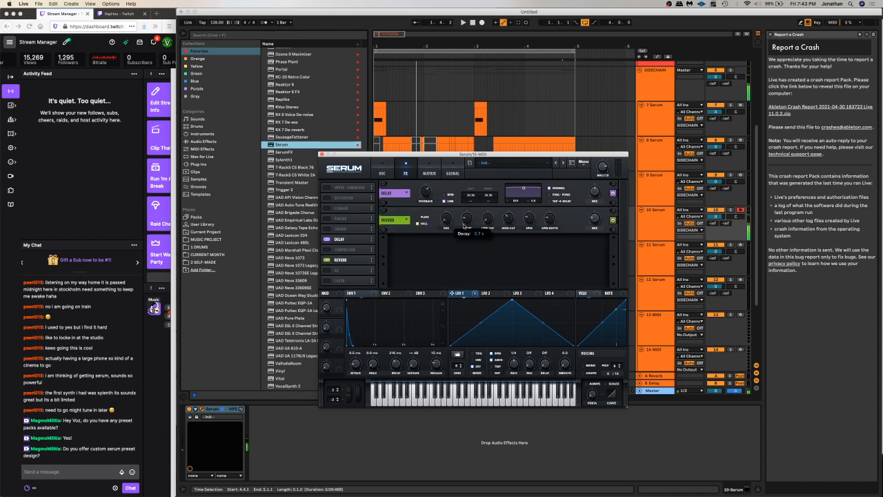
{"action": "left_click_drag", "start_coordinate": [473, 197], "coordinate": [474, 195]}
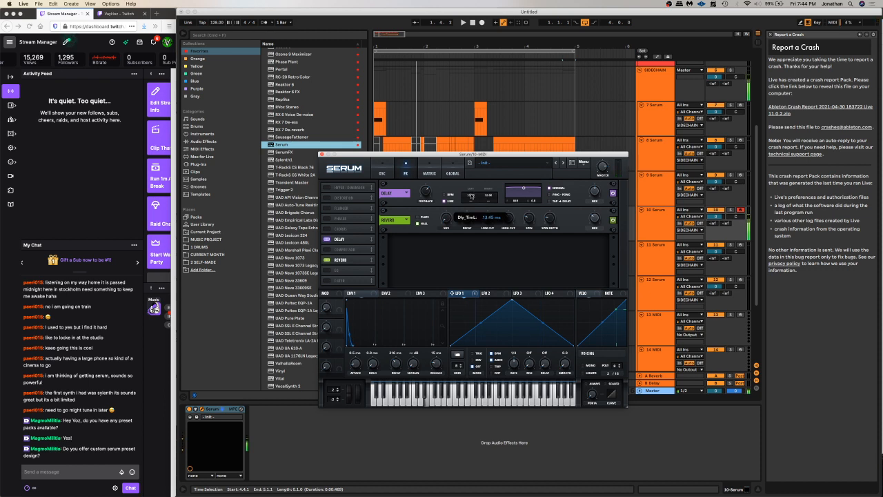
{"action": "left_click_drag", "start_coordinate": [470, 195], "coordinate": [470, 193]}
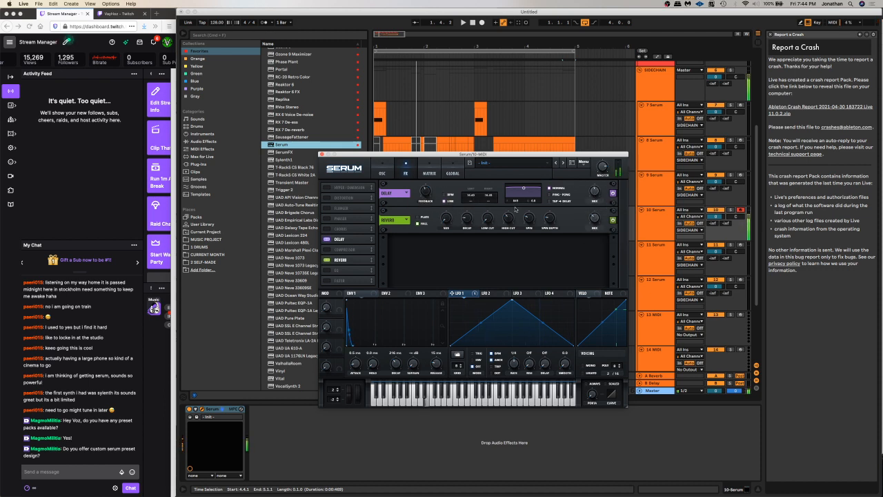
Turn off Serum's delay effect and audition the sound against the drum loop
{"action": "left_click", "coordinate": [326, 239]}
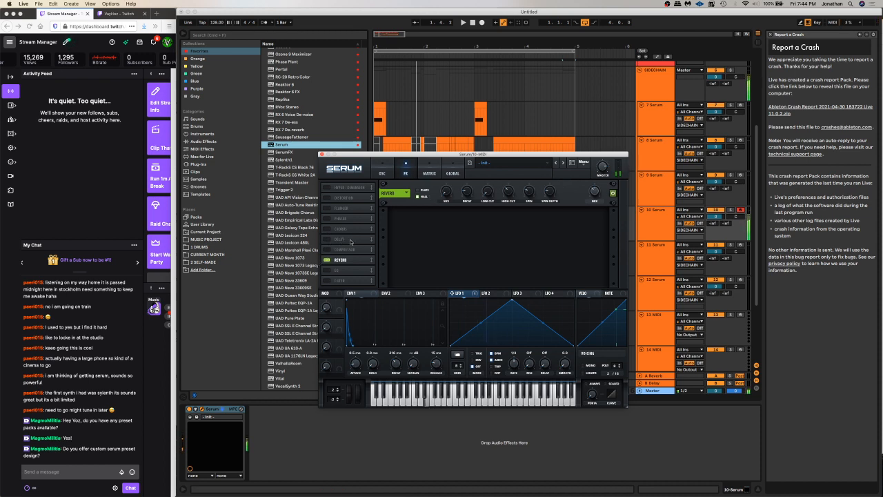
{"action": "key", "text": "space"}
{"action": "left_click", "coordinate": [472, 23]}
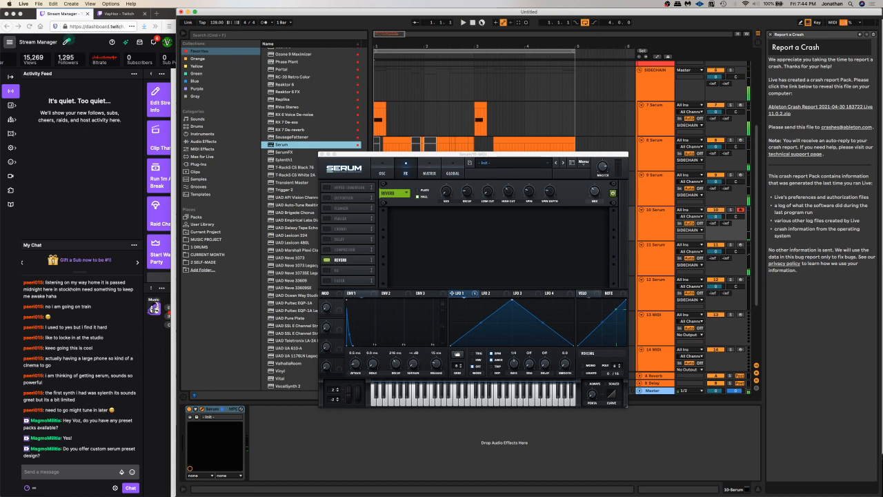
{"action": "left_click", "coordinate": [482, 23]}
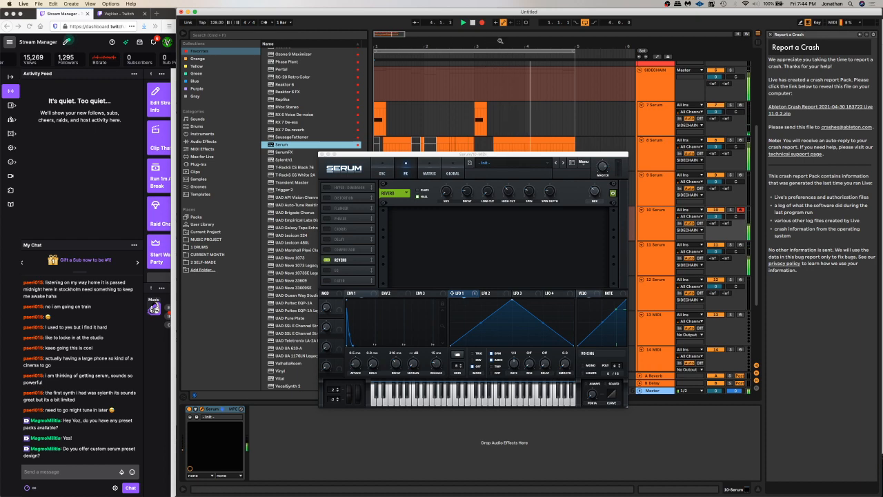
{"action": "key", "text": "space"}
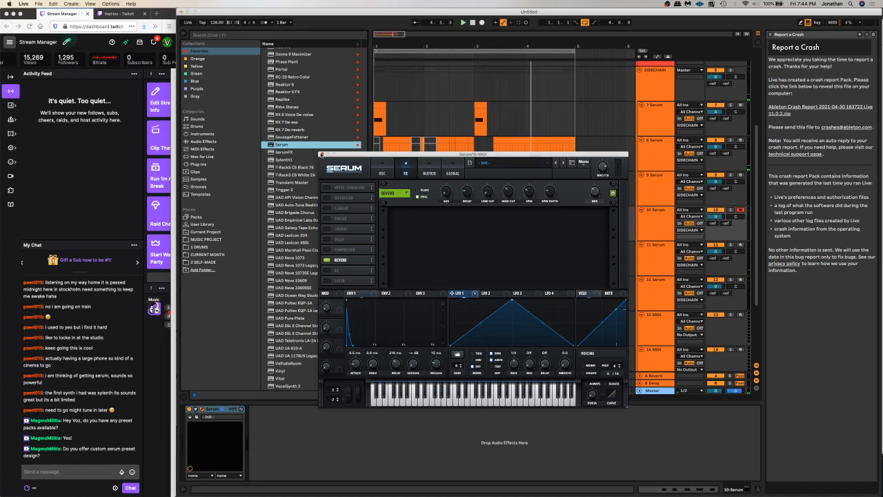
Close Serum, delete the 10 Serum track's contents from 1.1.1 to 4.3.3, and replay the loop
{"action": "left_click", "coordinate": [321, 154]}
{"action": "left_click_drag", "start_coordinate": [543, 214], "coordinate": [373, 225]}
{"action": "key", "text": "Delete"}
{"action": "key", "text": "space"}
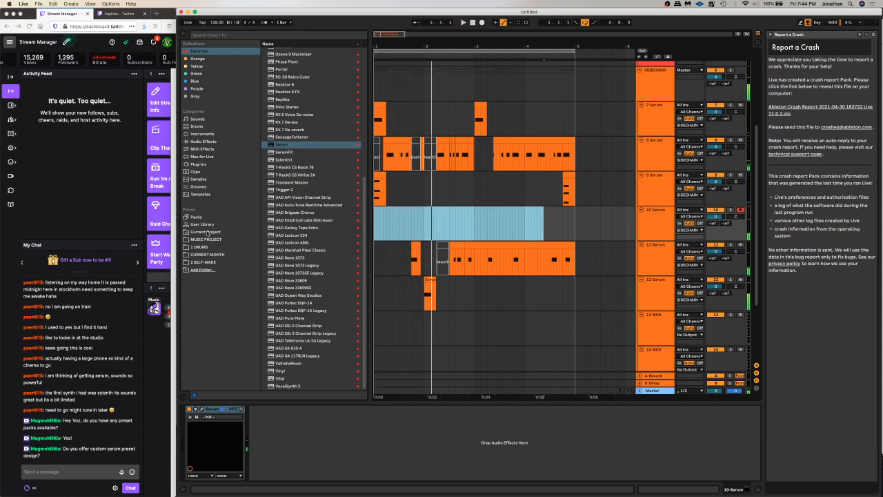
{"action": "key", "text": "space"}
{"action": "key", "text": "space"}
{"action": "key", "text": "space"}
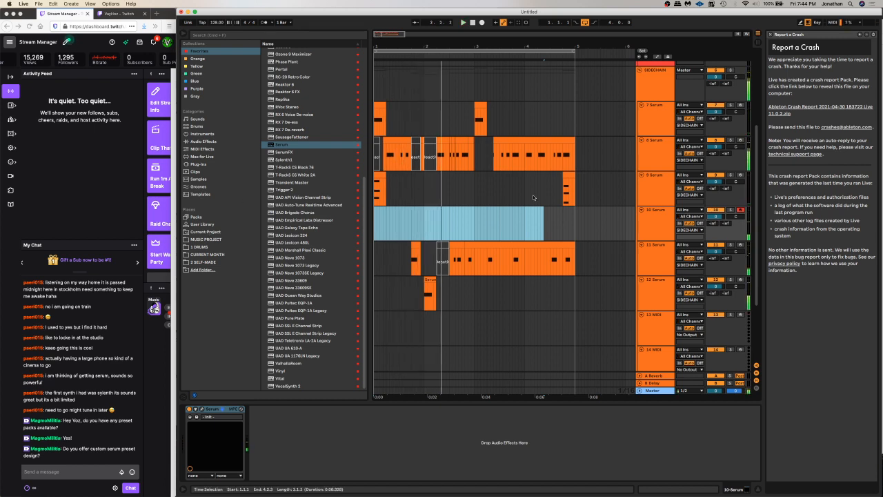
Play a bass note over the loop from 1.1.1 and capture it as a MIDI clip on the 10 Serum track
{"action": "left_click_drag", "start_coordinate": [414, 229], "coordinate": [426, 228]}
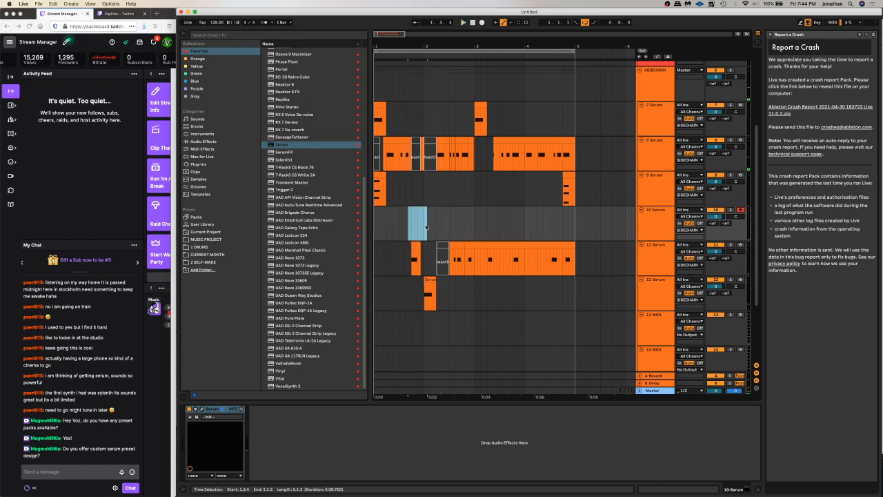
{"action": "left_click", "coordinate": [375, 222]}
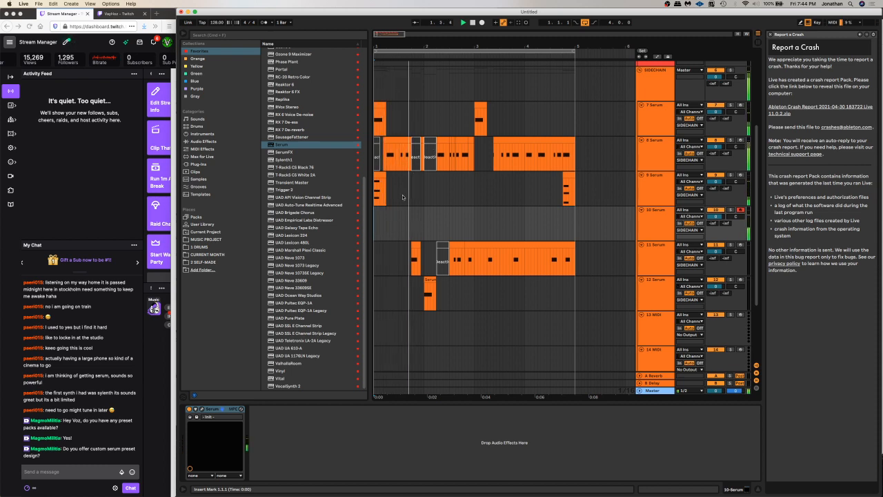
{"action": "left_click", "coordinate": [513, 24]}
{"action": "left_click", "coordinate": [392, 226]}
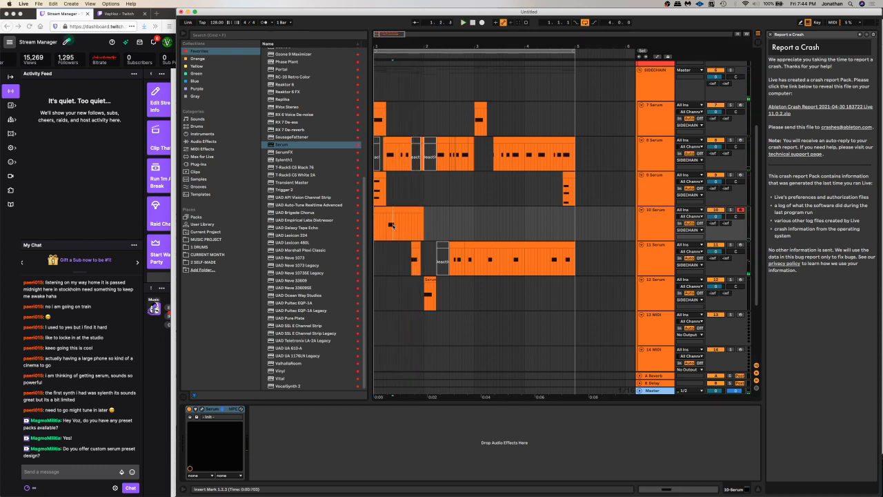
Trim the captured 10 Serum clip to the beat from 1.2.1 to 1.3.1 and relocate it to 2.2.1
{"action": "left_click_drag", "start_coordinate": [386, 233], "coordinate": [439, 228]}
{"action": "key", "text": "Delete"}
{"action": "left_click", "coordinate": [397, 210]}
{"action": "key", "text": "Delete"}
{"action": "left_click", "coordinate": [394, 209]}
{"action": "key", "text": "super+c"}
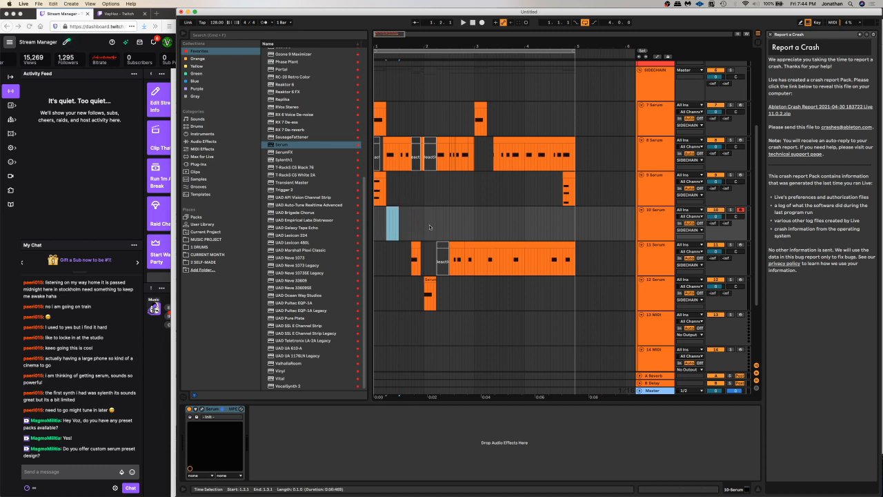
{"action": "left_click", "coordinate": [433, 227]}
{"action": "key", "text": "super+v"}
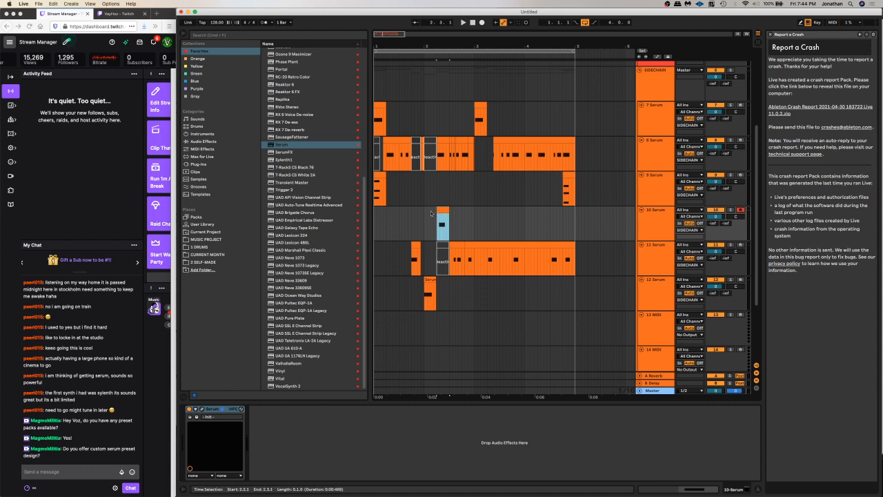
Shift the E2 note slightly earlier inside the 10 Serum clip and play the loop from 1.1.1
{"action": "left_click", "coordinate": [376, 220]}
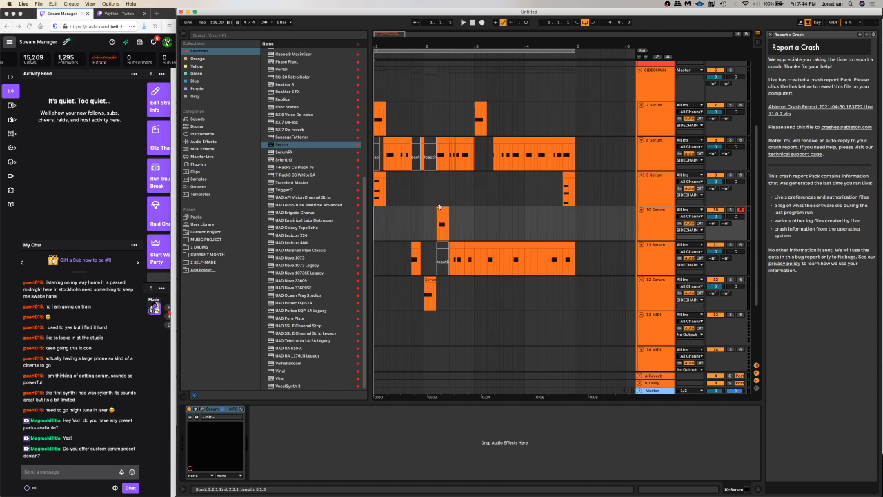
{"action": "left_click", "coordinate": [440, 209]}
{"action": "key", "text": "space"}
{"action": "double_click", "coordinate": [442, 210]}
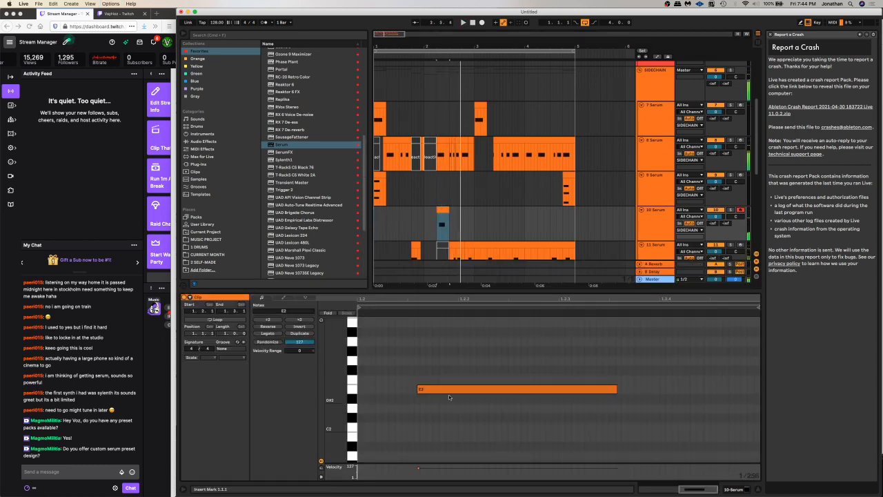
{"action": "left_click_drag", "start_coordinate": [449, 395], "coordinate": [401, 396]}
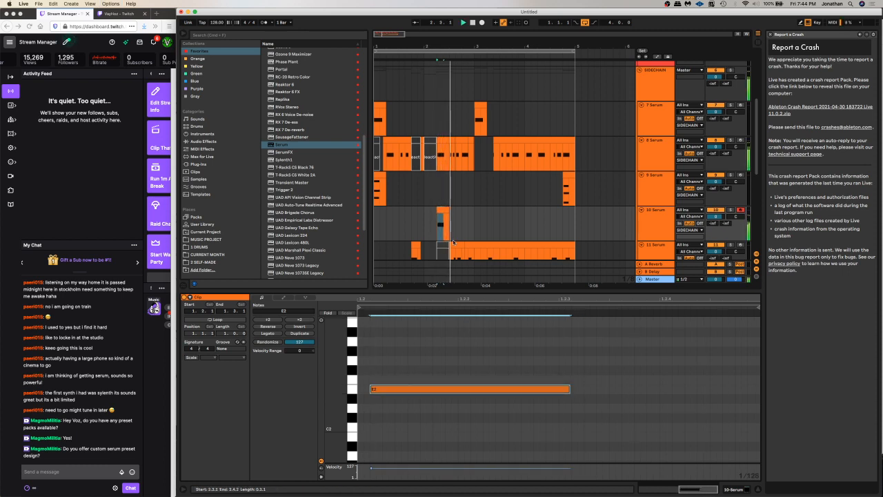
{"action": "left_click", "coordinate": [400, 218]}
{"action": "scroll", "coordinate": [400, 218], "scroll_direction": "down", "scroll_amount": 3}
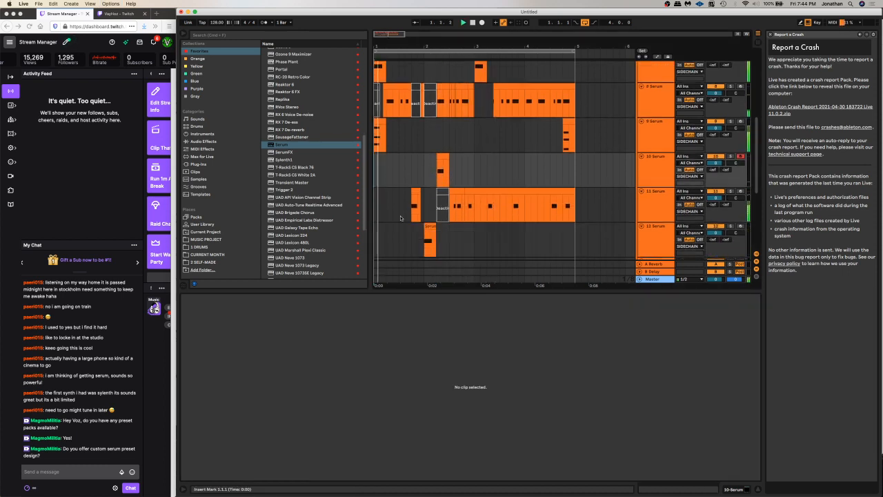
{"action": "scroll", "coordinate": [524, 200], "scroll_direction": "down", "scroll_amount": 1}
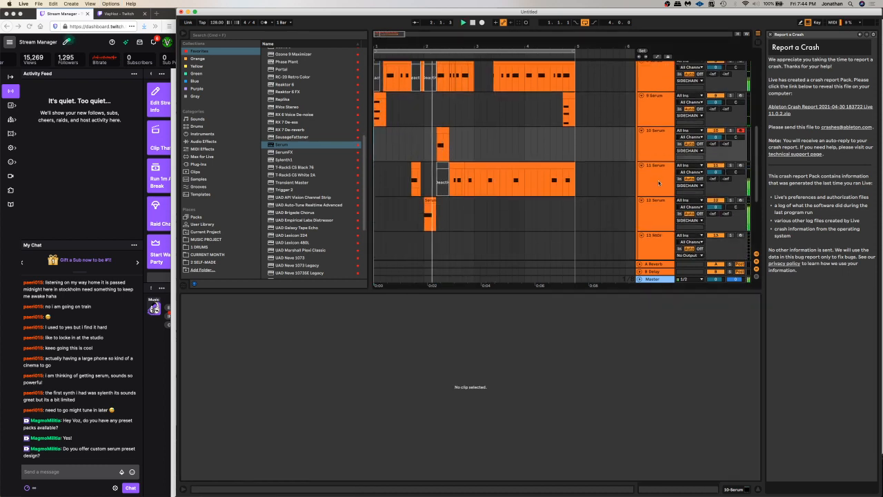
Move the 10 Serum clip to the end of bar 2 and shorten it to half a beat, from 2.4.3 to 3.1.1
{"action": "left_click_drag", "start_coordinate": [430, 145], "coordinate": [436, 150]}
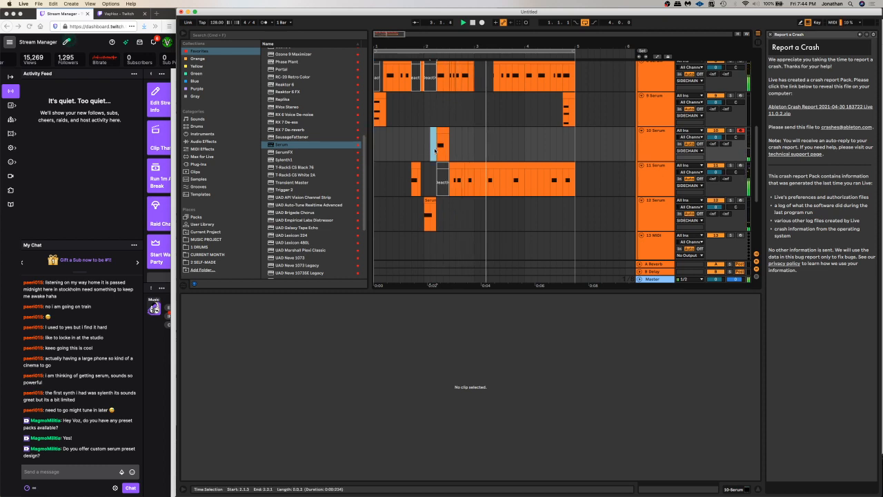
{"action": "left_click", "coordinate": [442, 130]}
{"action": "key", "text": "super+x"}
{"action": "key", "text": "space"}
{"action": "left_click", "coordinate": [463, 147]}
{"action": "key", "text": "super+v"}
{"action": "left_click", "coordinate": [434, 152]}
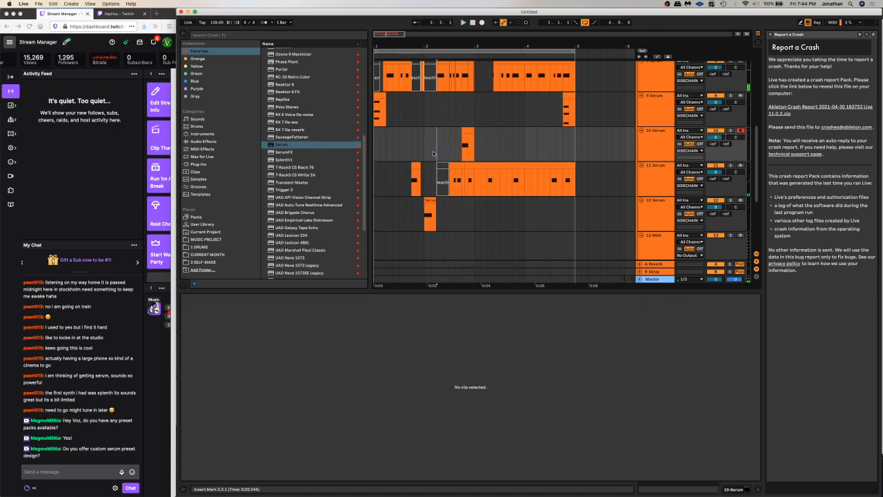
{"action": "left_click_drag", "start_coordinate": [469, 131], "coordinate": [474, 131]}
Replace bars 3 and 4 of the 11 Serum track with a duplicate of its bars 1 and 2, then play them
{"action": "scroll", "coordinate": [504, 165], "scroll_direction": "up", "scroll_amount": 3}
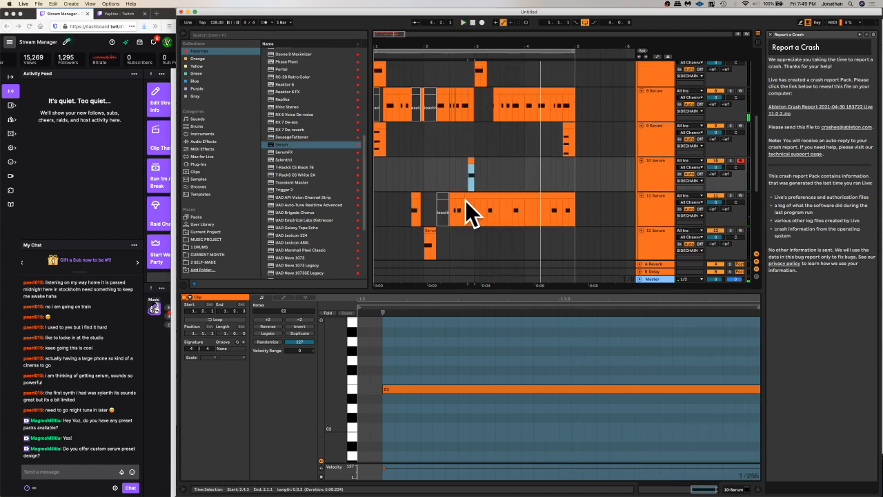
{"action": "left_click", "coordinate": [474, 214]}
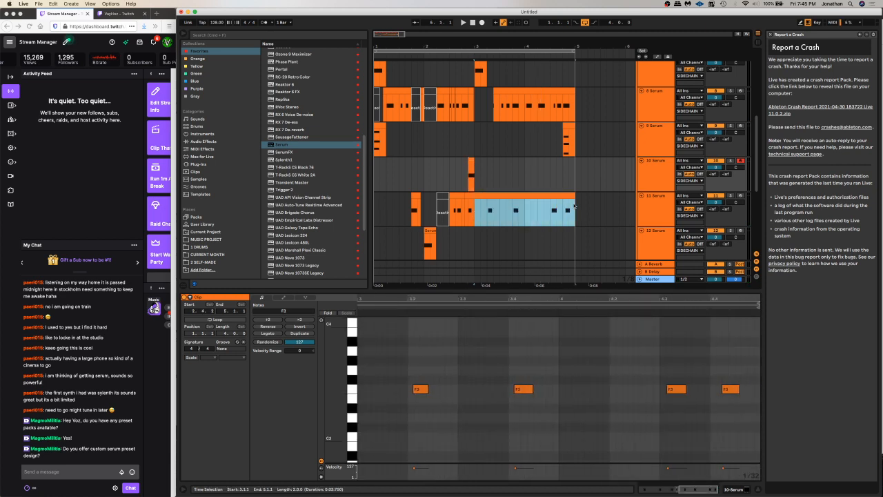
{"action": "left_click", "coordinate": [551, 215]}
{"action": "left_click_drag", "start_coordinate": [575, 211], "coordinate": [306, 209]}
{"action": "key", "text": "Delete"}
{"action": "key", "text": "super+d"}
{"action": "key", "text": "space"}
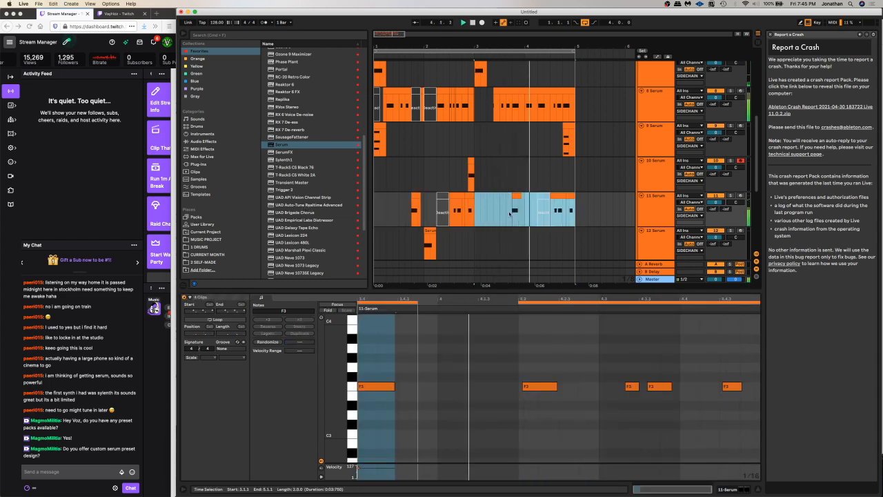
Check the ValhallaRoom reverb on the 11 Serum track and listen to the loop
{"action": "double_click", "coordinate": [651, 205]}
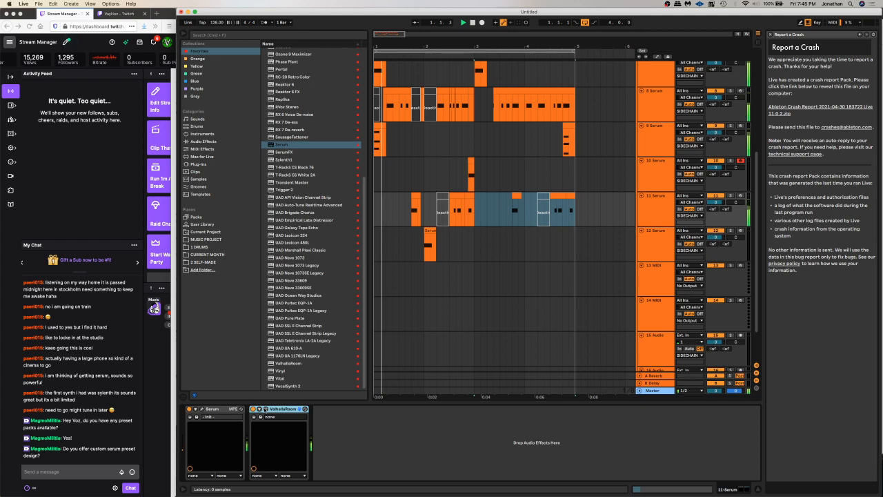
{"action": "left_click", "coordinate": [265, 409]}
{"action": "left_click", "coordinate": [330, 262]}
{"action": "left_click", "coordinate": [319, 150]}
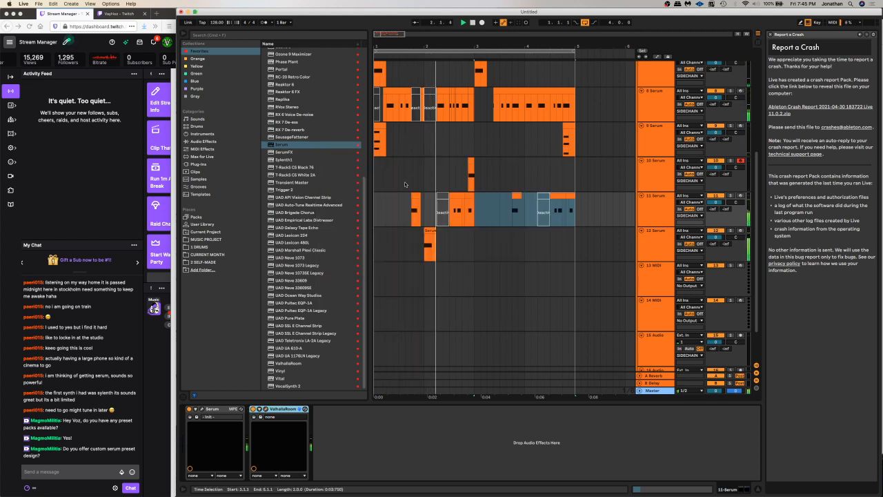
{"action": "scroll", "coordinate": [405, 185], "scroll_direction": "up", "scroll_amount": 5}
{"action": "left_click", "coordinate": [399, 205]}
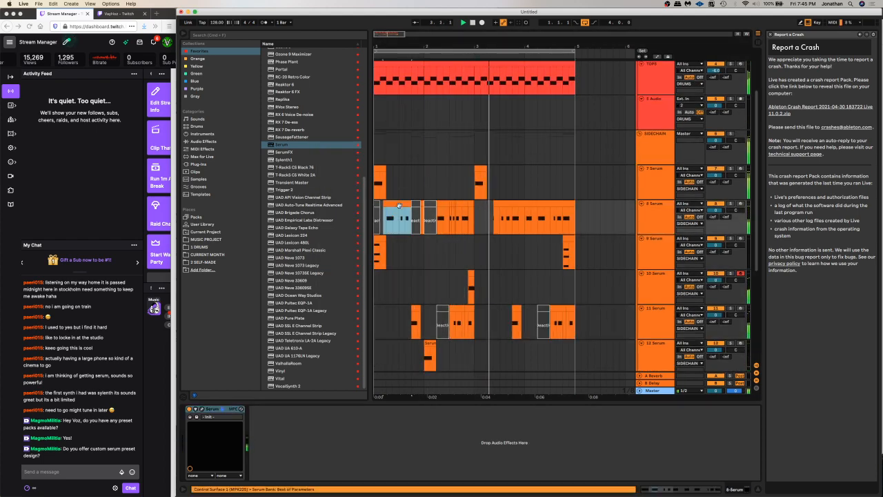
{"action": "left_click", "coordinate": [387, 223]}
{"action": "key", "text": "space"}
Solo the 10 Serum track to turn off OSC A in its Serum, then unsolo it and set the sub octave to 2
{"action": "left_click", "coordinate": [472, 274]}
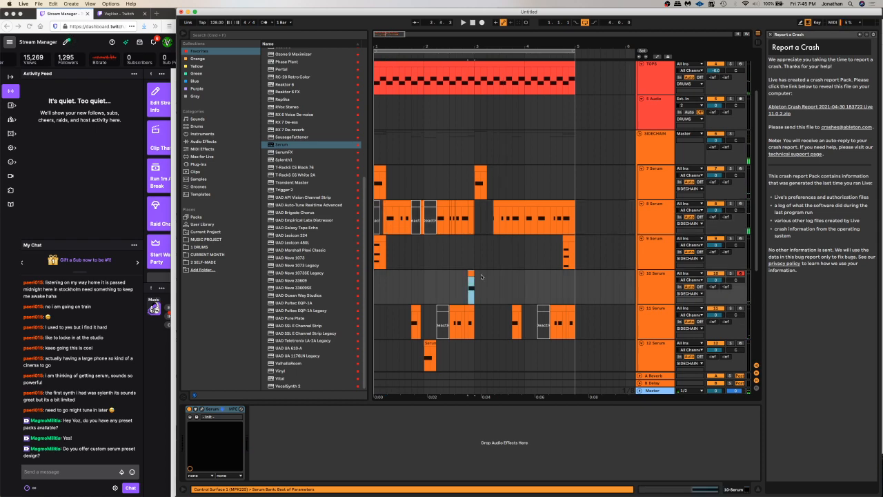
{"action": "key", "text": "space"}
{"action": "left_click", "coordinate": [730, 273]}
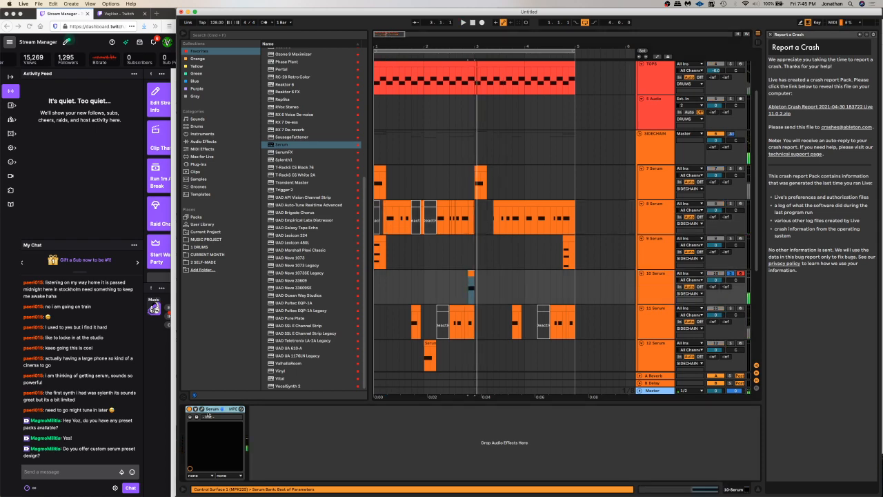
{"action": "left_click", "coordinate": [201, 409]}
{"action": "left_click", "coordinate": [378, 187]}
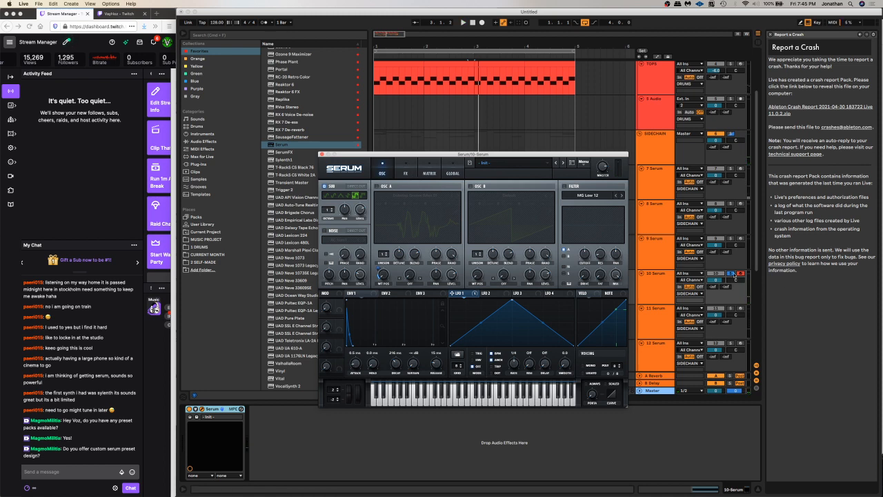
{"action": "left_click", "coordinate": [732, 274]}
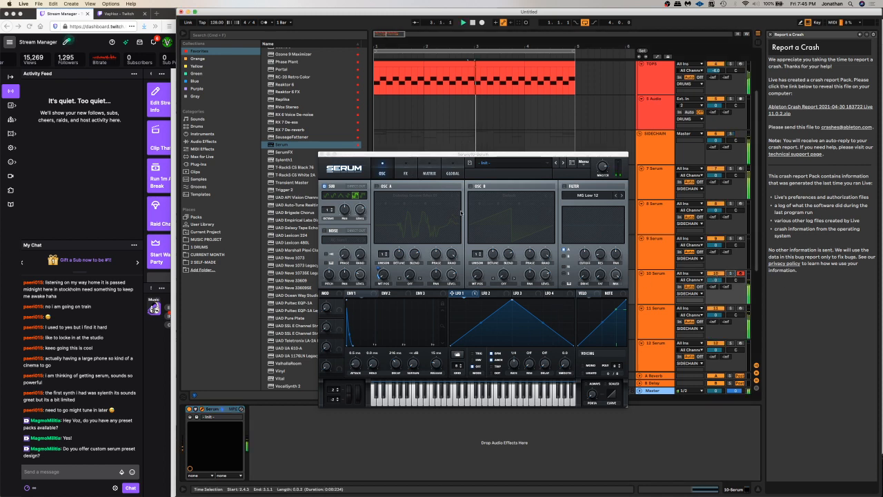
{"action": "left_click", "coordinate": [331, 209]}
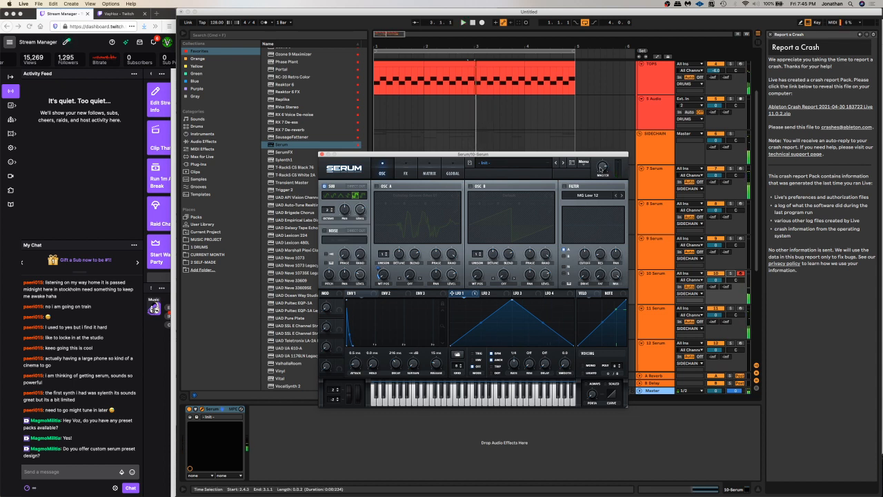
Solo the 10 Serum track, enable Serum's EQ effect and move it ahead of the compressor and reverb
{"action": "left_click", "coordinate": [732, 273]}
{"action": "left_click", "coordinate": [406, 172]}
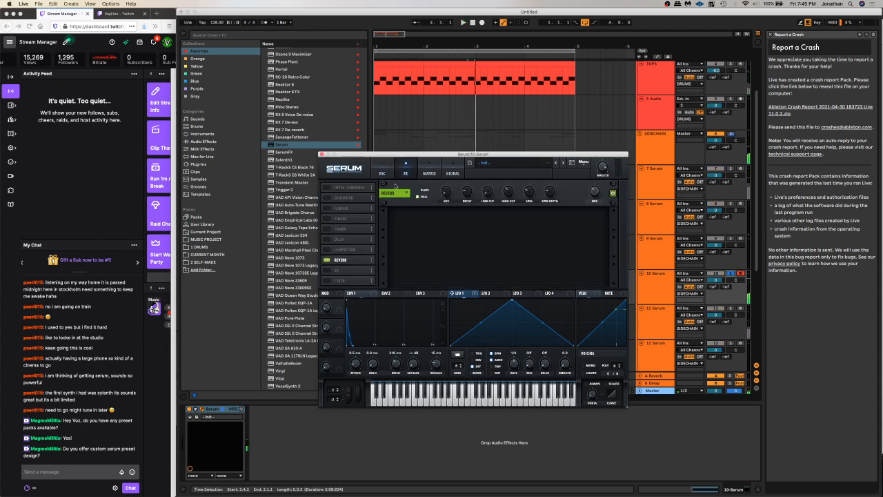
{"action": "left_click", "coordinate": [329, 270]}
{"action": "left_click_drag", "start_coordinate": [338, 269], "coordinate": [349, 250]}
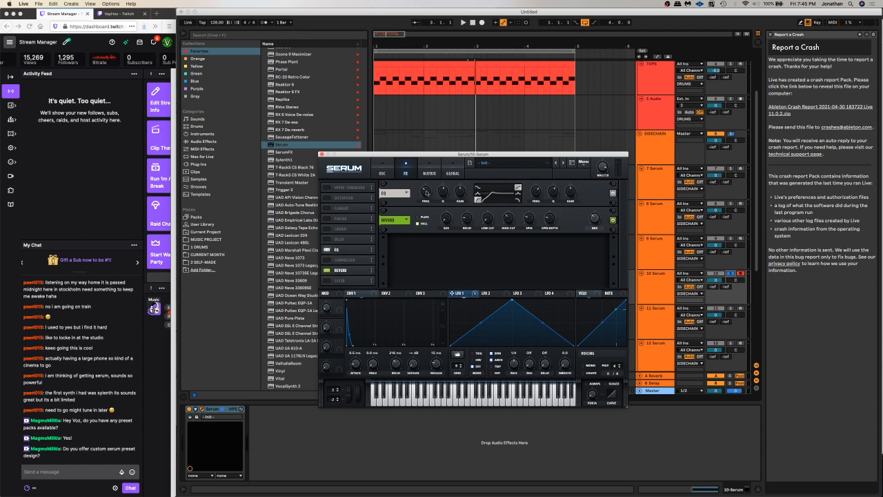
Set the EQ's high band to a low-pass shape and adjust its frequency while the loop plays
{"action": "left_click", "coordinate": [518, 200]}
{"action": "key", "text": "space"}
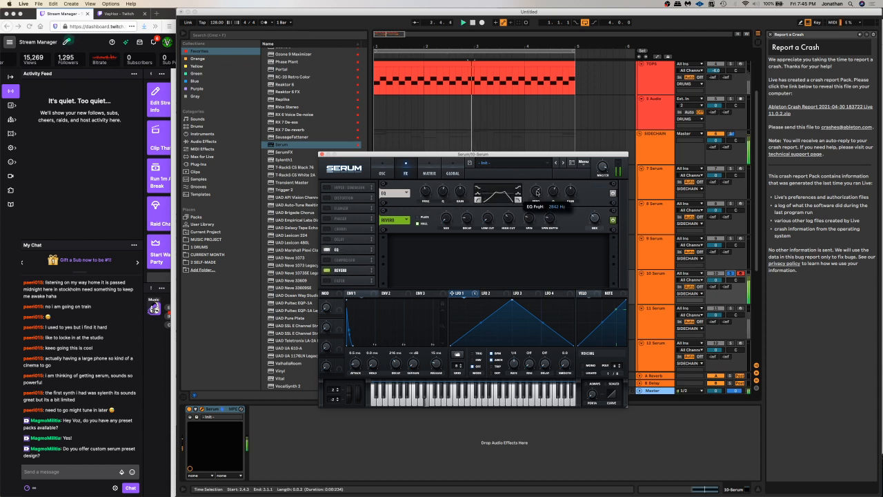
{"action": "mouse_move", "coordinate": [538, 188]}
{"action": "left_mouse_down"}
{"action": "mouse_move", "coordinate": [553, 191]}
{"action": "mouse_move", "coordinate": [536, 190]}
{"action": "left_mouse_up"}
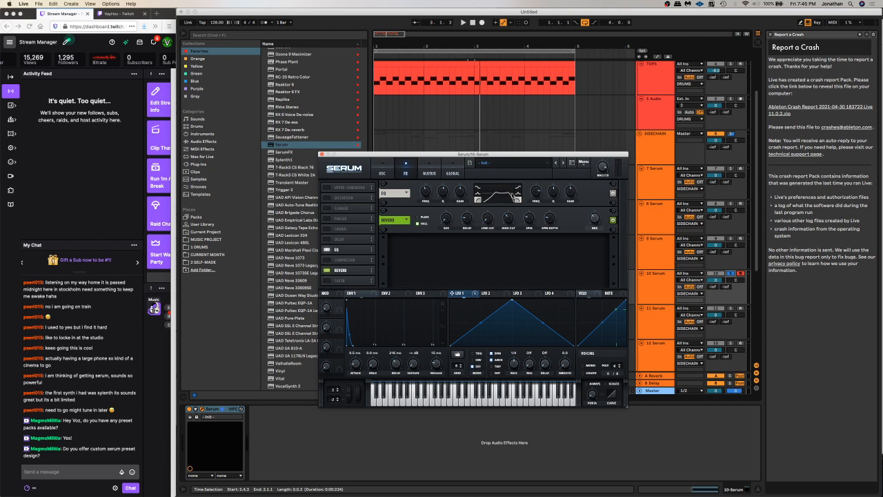
Set Env 1's decay to 436 ms and its sustain to 0.0 dB
{"action": "key", "text": "space"}
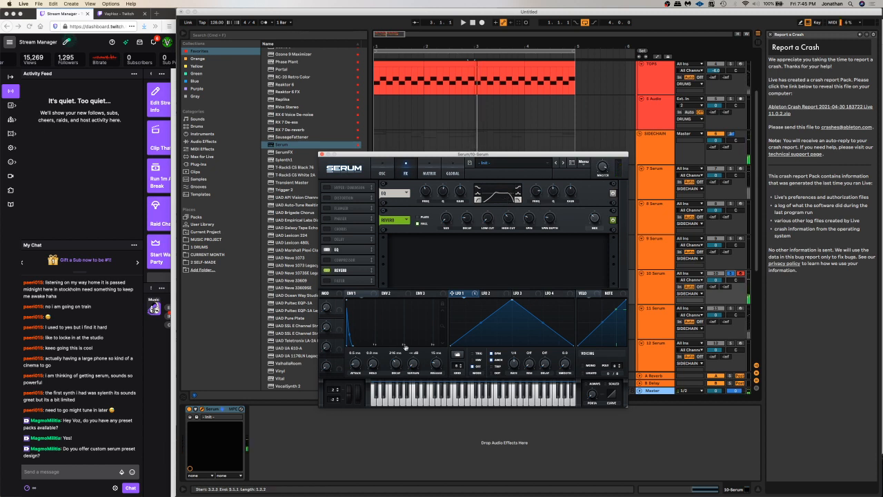
{"action": "left_click_drag", "start_coordinate": [395, 364], "coordinate": [397, 362]}
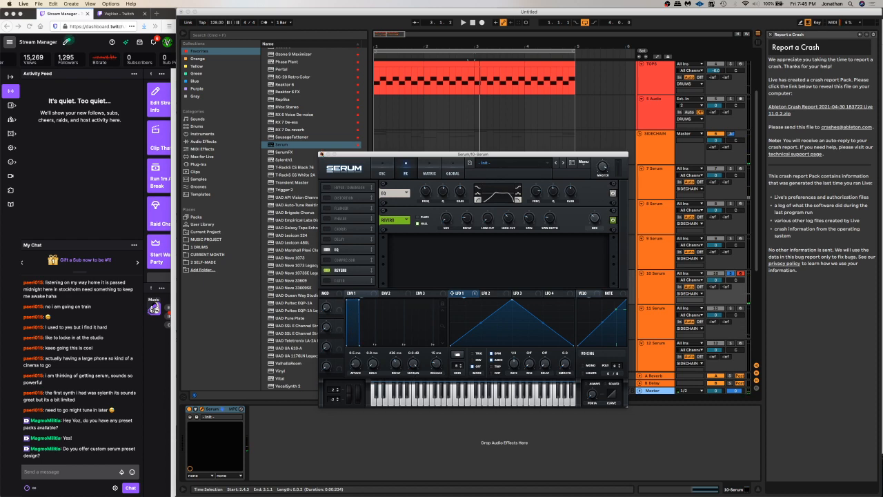
Close Serum and trim the 10 Serum clip's end, removing everything from 2.4.4 to 3.1.1
{"action": "left_click", "coordinate": [322, 154]}
{"action": "double_click", "coordinate": [471, 275]}
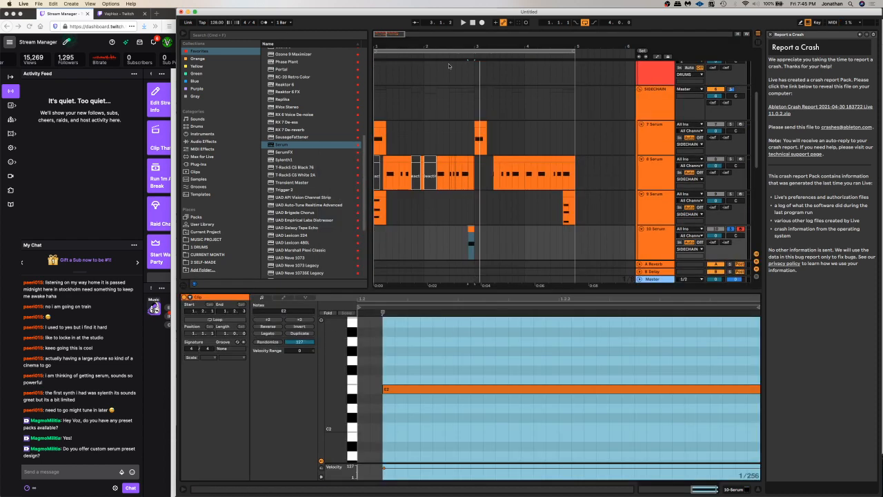
{"action": "left_click_drag", "start_coordinate": [475, 46], "coordinate": [475, 90]}
{"action": "left_click", "coordinate": [440, 250]}
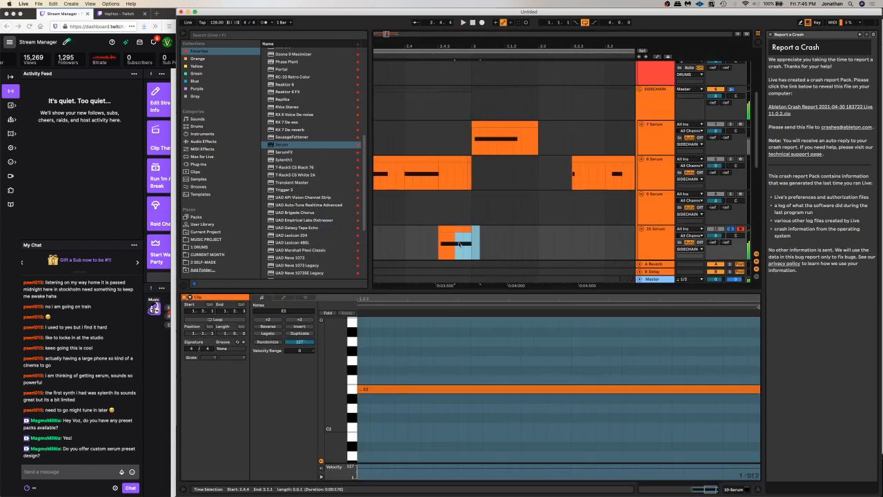
Open Serum on the 10 Serum track and turn off its reverb and EQ effects
{"action": "left_click", "coordinate": [651, 240]}
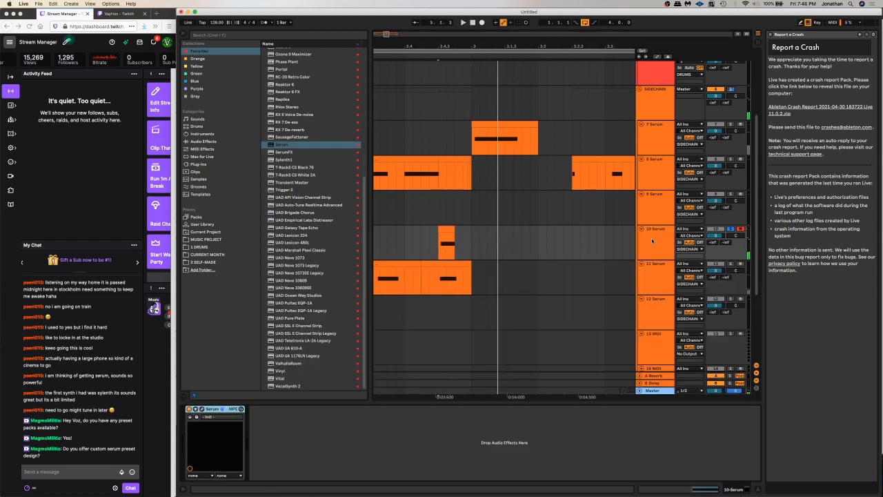
{"action": "left_click", "coordinate": [201, 409]}
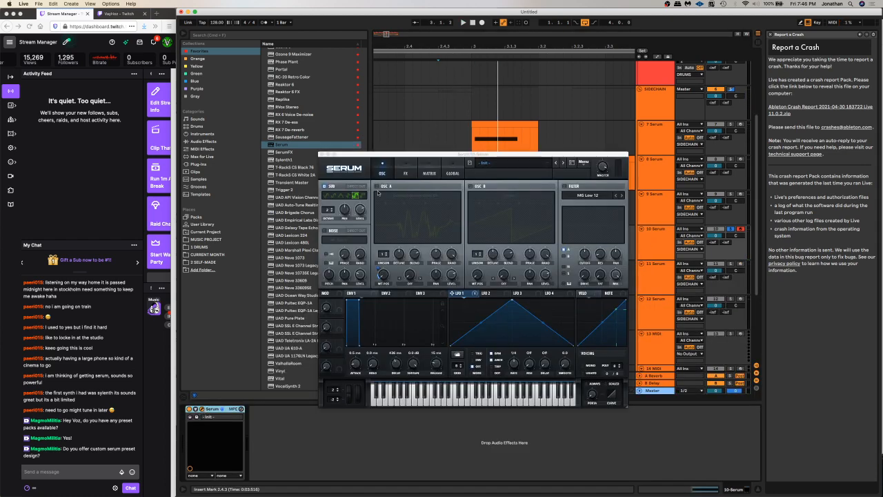
{"action": "left_click", "coordinate": [405, 172]}
{"action": "left_click", "coordinate": [326, 270]}
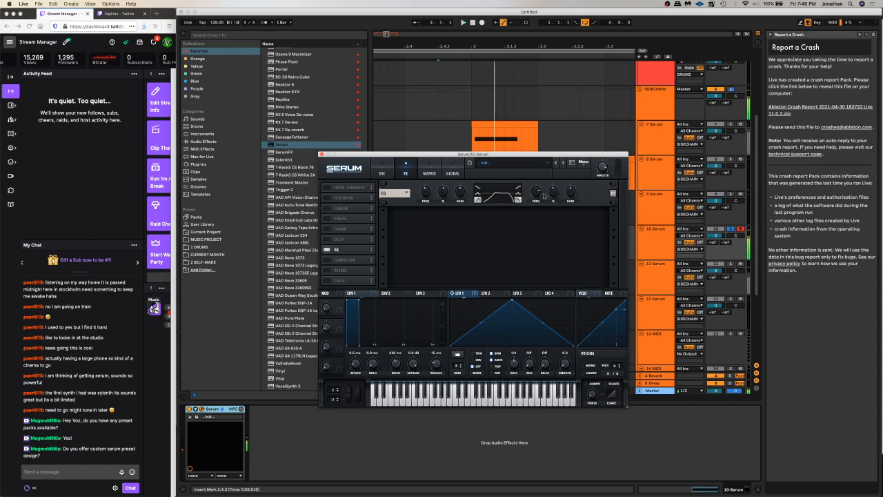
{"action": "left_click", "coordinate": [327, 249]}
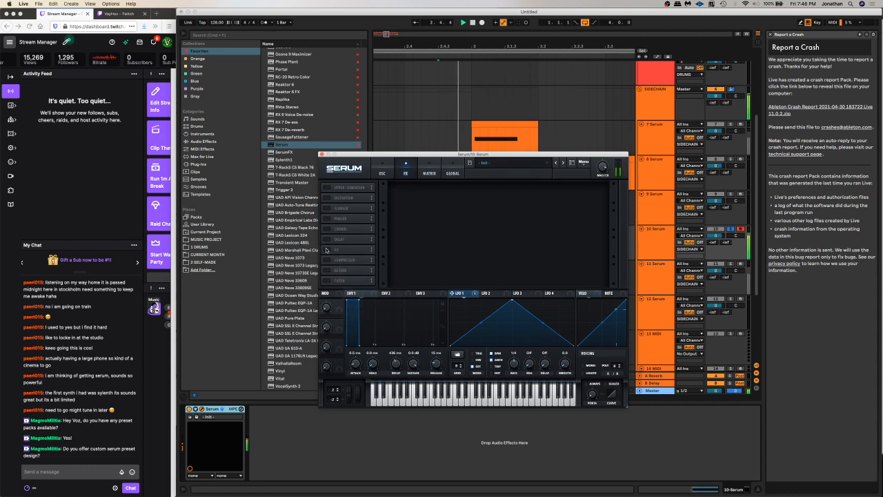
{"action": "left_click", "coordinate": [326, 249]}
{"action": "left_click", "coordinate": [326, 250]}
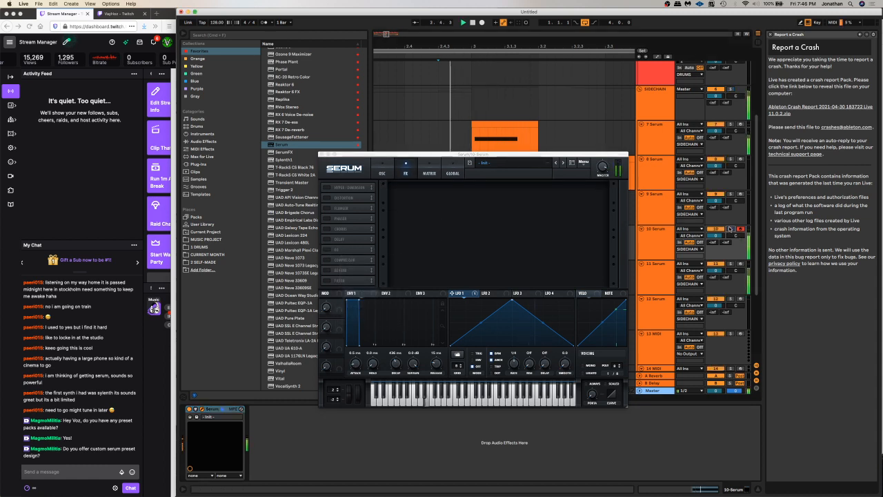
Unsolo the 10 Serum track, close Serum and audition its short clip with the other tracks from 2.4.1
{"action": "key", "text": "space"}
{"action": "key", "text": "x"}
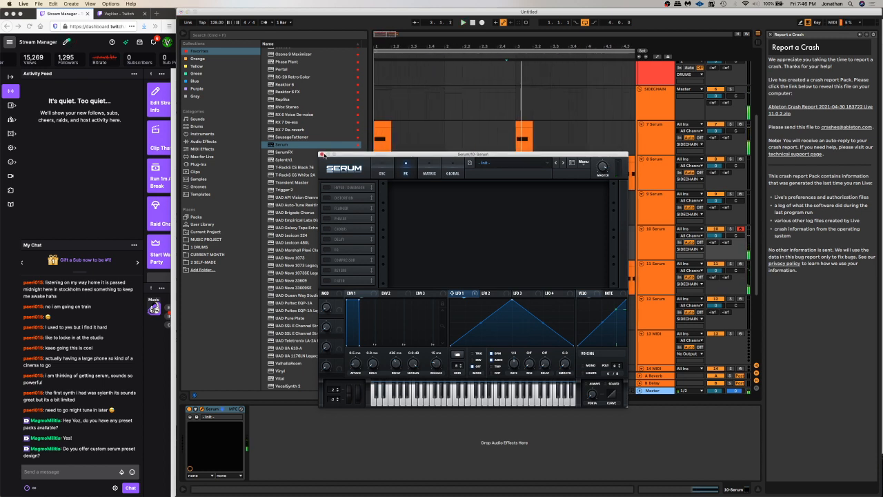
{"action": "left_click", "coordinate": [323, 153]}
{"action": "key", "text": "space"}
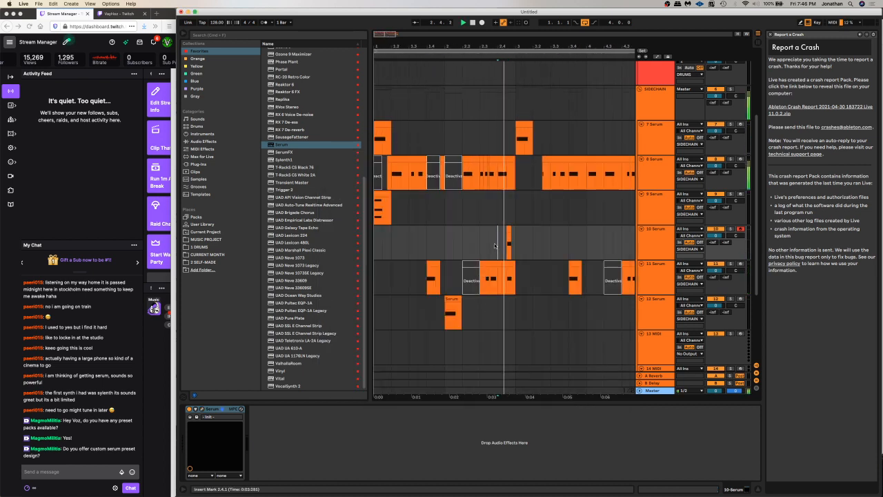
{"action": "key", "text": "space"}
{"action": "key", "text": "space"}
{"action": "key", "text": "space"}
{"action": "scroll", "coordinate": [511, 231], "scroll_direction": "up", "scroll_amount": 5}
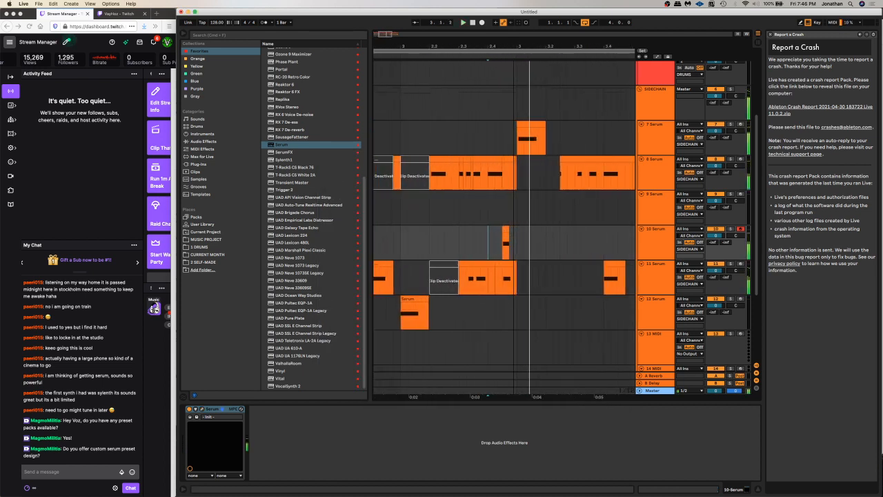
{"action": "left_click", "coordinate": [505, 229]}
{"action": "key", "text": "space"}
{"action": "mouse_move", "coordinate": [507, 228]}
{"action": "left_mouse_down"}
{"action": "mouse_move", "coordinate": [517, 229]}
{"action": "mouse_move", "coordinate": [506, 229]}
{"action": "left_mouse_up"}
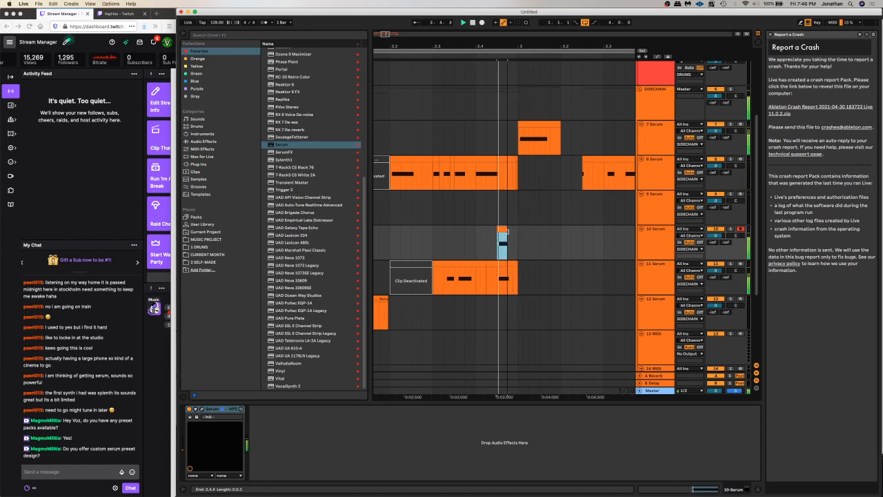
Delete the short 10 Serum clip at 2.4.3, undo the deletion and play the loop from the start
{"action": "double_click", "coordinate": [503, 230]}
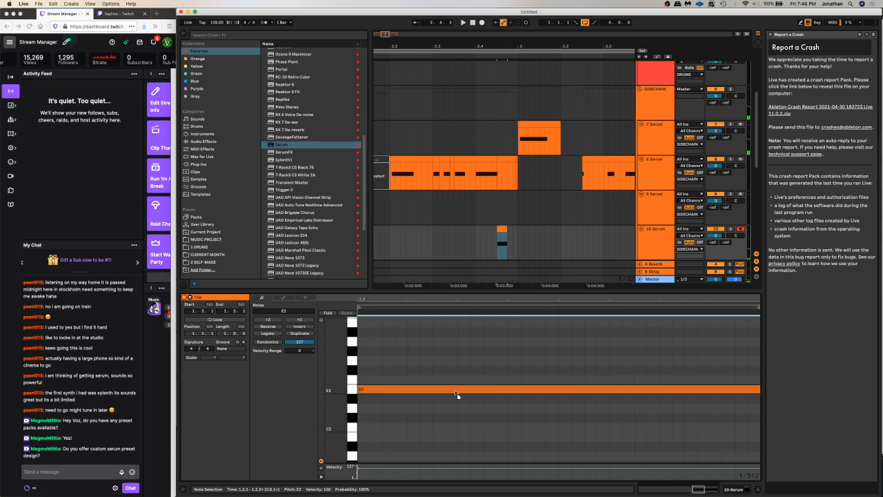
{"action": "key", "text": "Delete"}
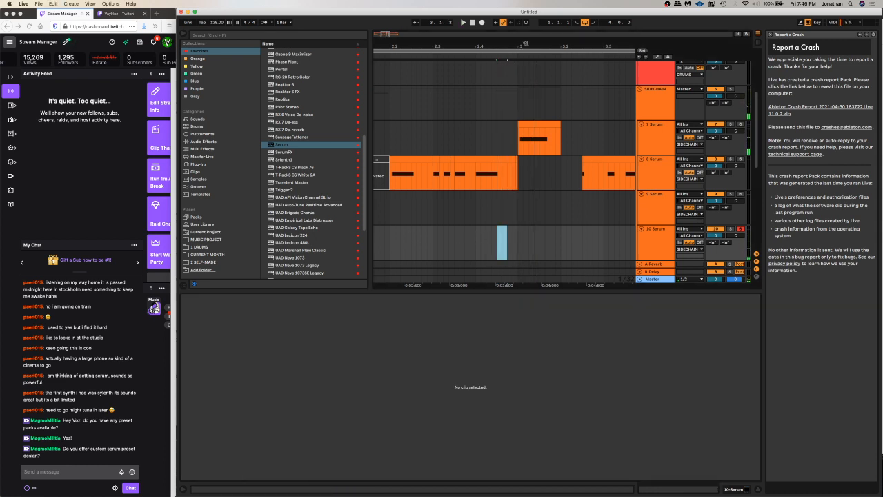
{"action": "left_click_drag", "start_coordinate": [526, 42], "coordinate": [518, 17]}
{"action": "key", "text": "super+z"}
{"action": "left_click", "coordinate": [375, 235]}
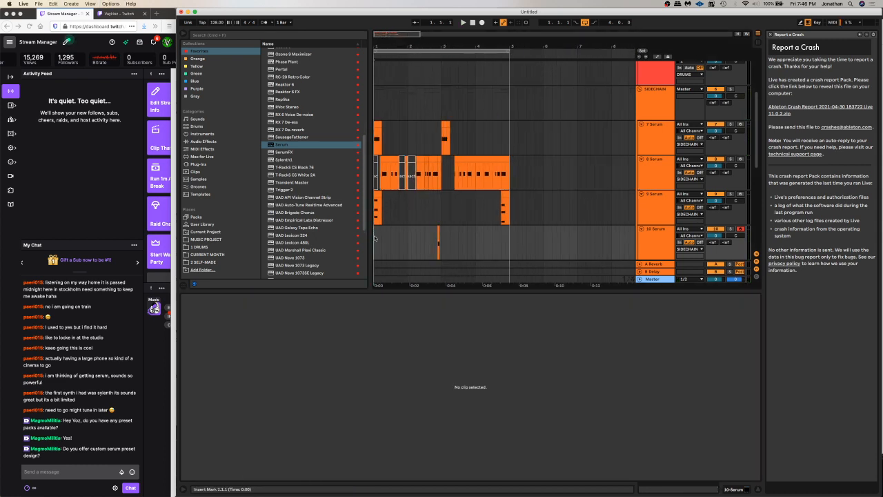
{"action": "key", "text": "space"}
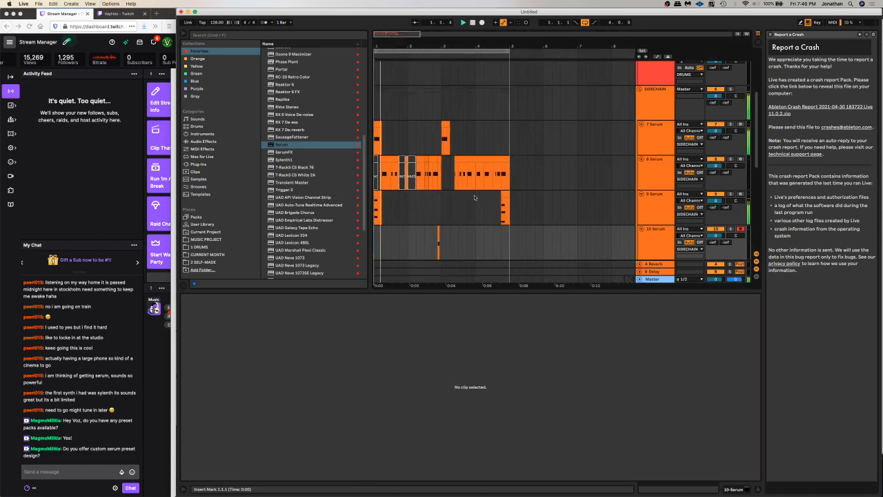
Cut the short 10 Serum clip from the end of bar 2 and paste it at 1.4.1
{"action": "left_click", "coordinate": [438, 244]}
{"action": "key", "text": "Delete"}
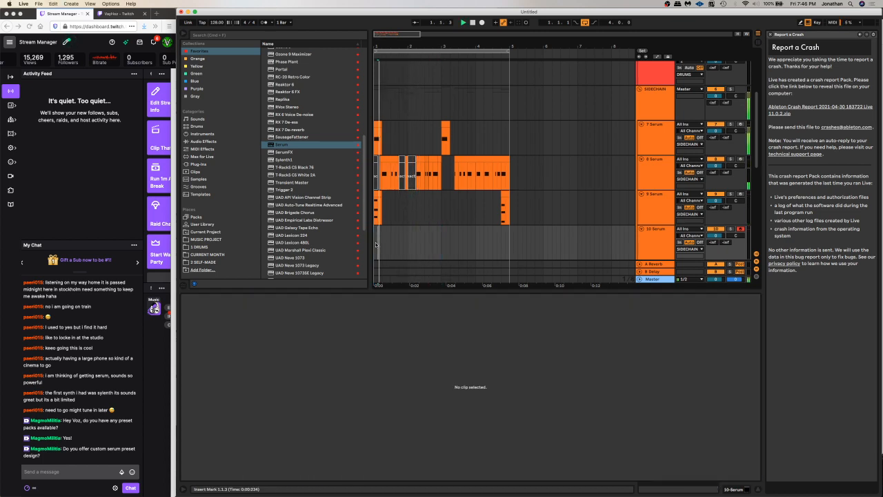
{"action": "left_click", "coordinate": [402, 243]}
{"action": "left_click", "coordinate": [399, 243]}
{"action": "key", "text": "super+v"}
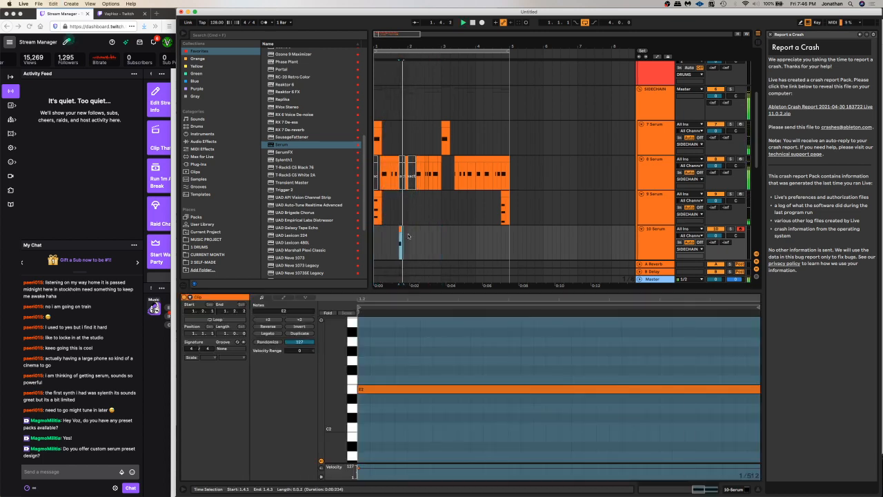
Cut the 10 Serum clip again and paste it half a beat further on, at 1.4.3
{"action": "key", "text": "space"}
{"action": "key", "text": "space"}
{"action": "key", "text": "space"}
{"action": "key", "text": "super+x"}
{"action": "left_click_drag", "start_coordinate": [393, 47], "coordinate": [467, 237]}
{"action": "key", "text": "super+v"}
{"action": "key", "text": "space"}
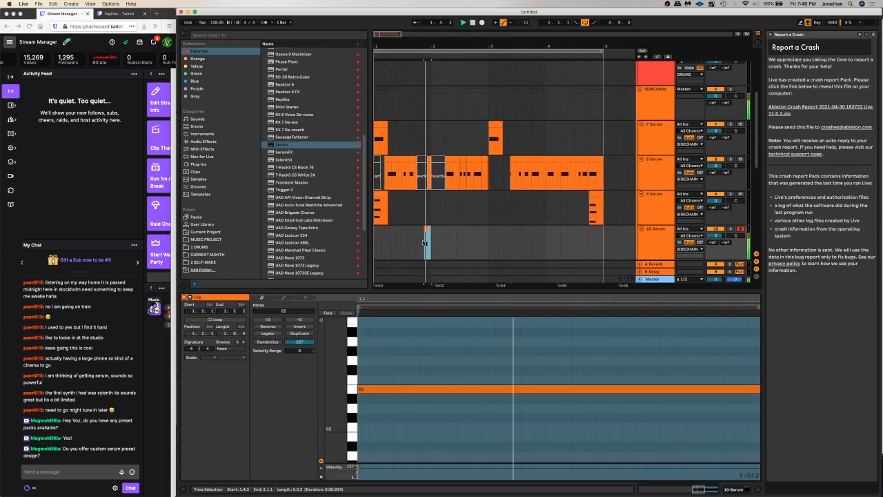
Play the loop from the start, try the 10 Serum clip at 1.4.4 and return it to 1.4.3
{"action": "left_click", "coordinate": [375, 239]}
{"action": "key", "text": "space"}
{"action": "key", "text": "space"}
{"action": "key", "text": "space"}
{"action": "key", "text": "space"}
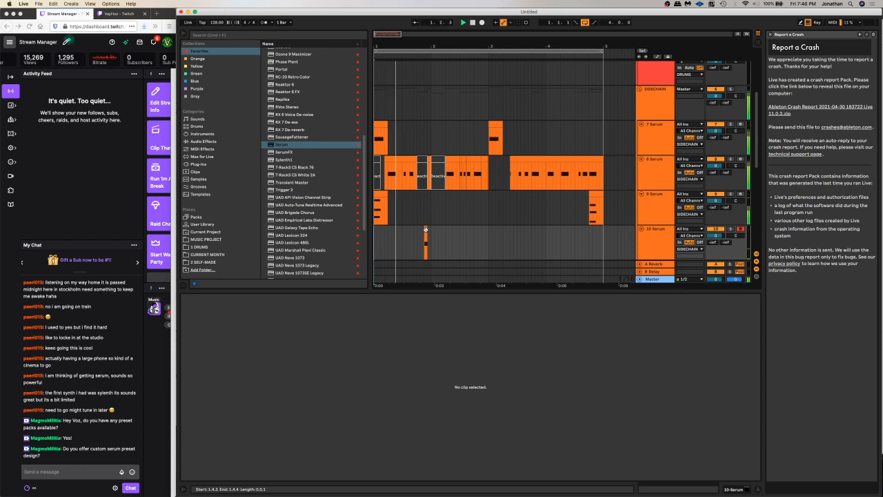
{"action": "left_click", "coordinate": [426, 238]}
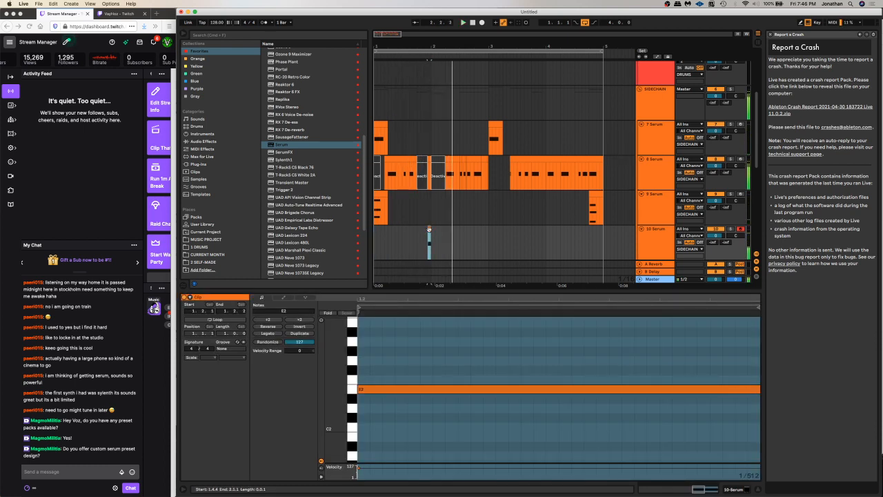
{"action": "left_click_drag", "start_coordinate": [426, 235], "coordinate": [423, 234]}
{"action": "left_click", "coordinate": [375, 239]}
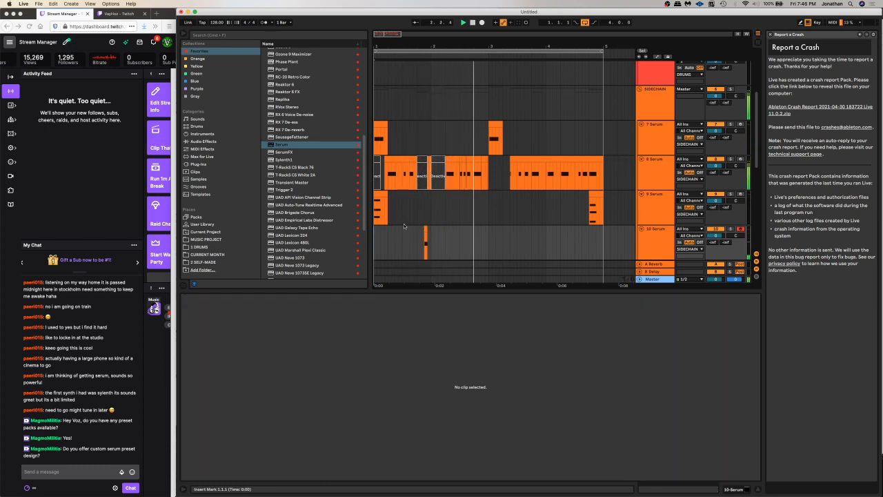
Delete the last beat of bar 4 on the 8 Serum track, where the 9 Serum chord clip plays
{"action": "scroll", "coordinate": [404, 223], "scroll_direction": "down", "scroll_amount": 2}
{"action": "scroll", "coordinate": [517, 156], "scroll_direction": "down", "scroll_amount": 2}
{"action": "left_click", "coordinate": [642, 153]}
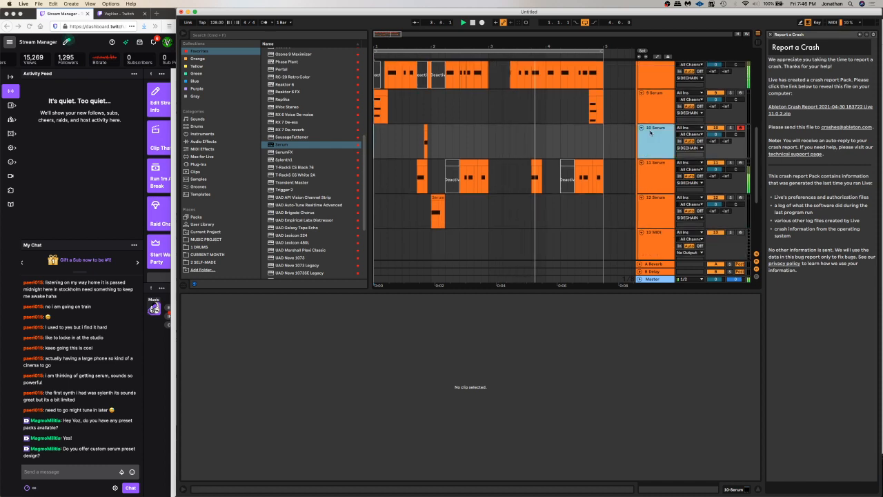
{"action": "scroll", "coordinate": [641, 156], "scroll_direction": "up", "scroll_amount": 1}
{"action": "scroll", "coordinate": [641, 155], "scroll_direction": "up", "scroll_amount": 1}
{"action": "scroll", "coordinate": [619, 151], "scroll_direction": "down", "scroll_amount": 2}
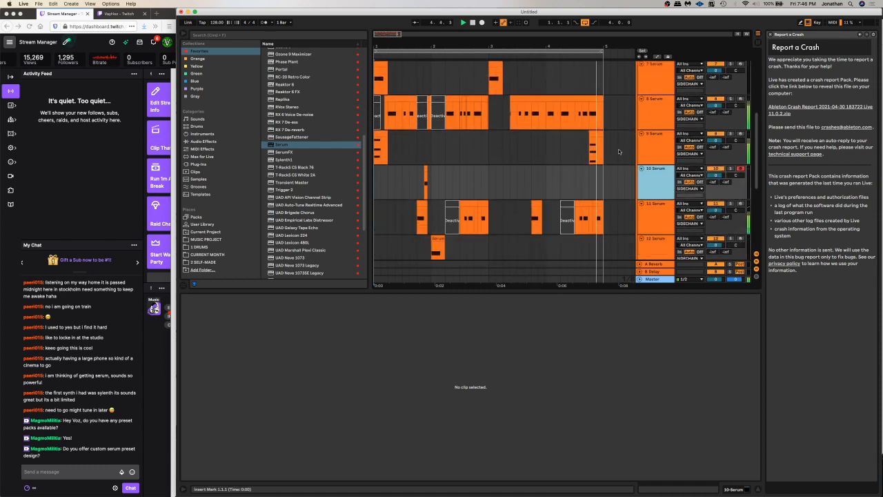
{"action": "left_click", "coordinate": [587, 119]}
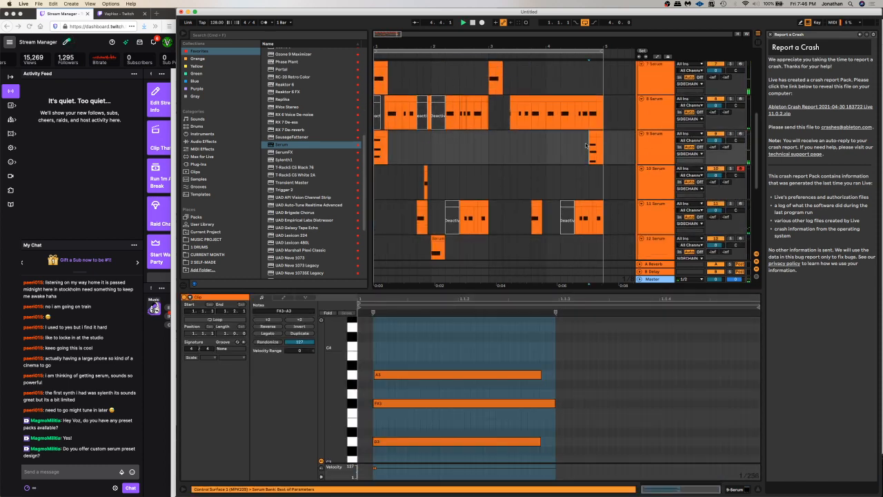
{"action": "left_click_drag", "start_coordinate": [588, 114], "coordinate": [602, 115]}
{"action": "key", "text": "Delete"}
{"action": "left_click_drag", "start_coordinate": [613, 45], "coordinate": [507, 33]}
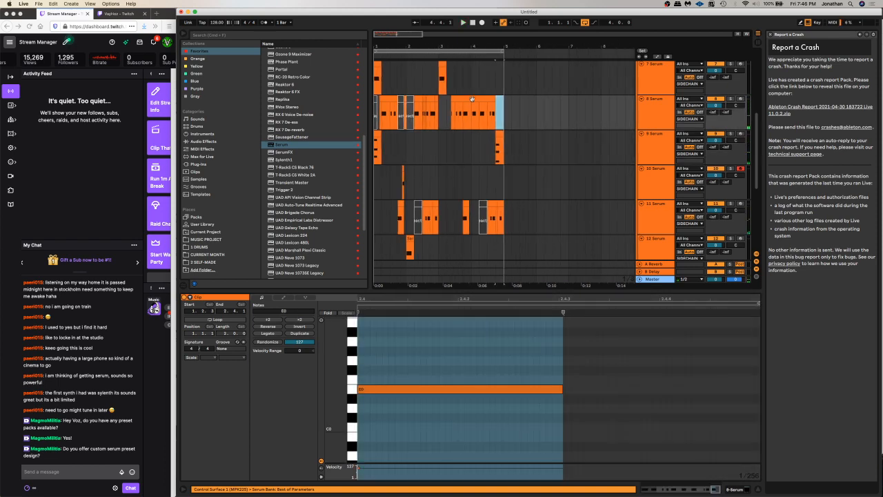
Select the whole four-bar arrangement on all tracks and duplicate it to bars 5 through 8
{"action": "scroll", "coordinate": [451, 127], "scroll_direction": "up", "scroll_amount": 3}
{"action": "scroll", "coordinate": [466, 99], "scroll_direction": "up", "scroll_amount": 3}
{"action": "key", "text": "super+a"}
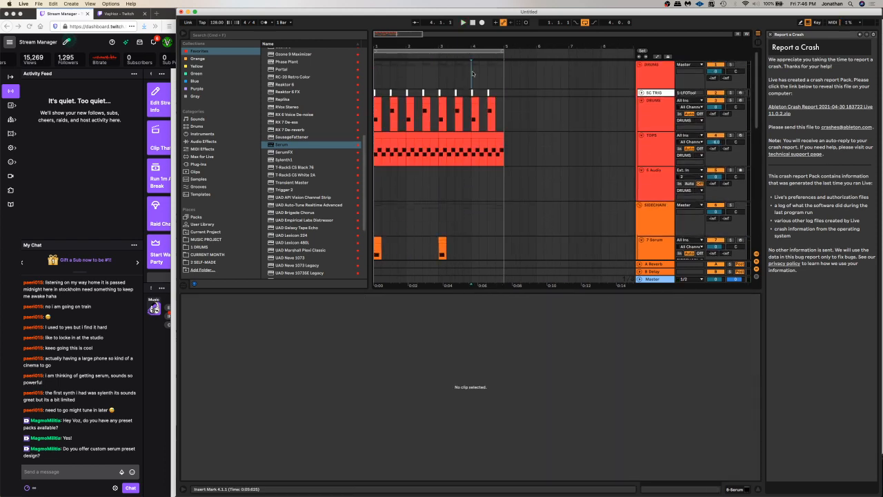
{"action": "key", "text": "super+d"}
{"action": "scroll", "coordinate": [516, 112], "scroll_direction": "down", "scroll_amount": 5}
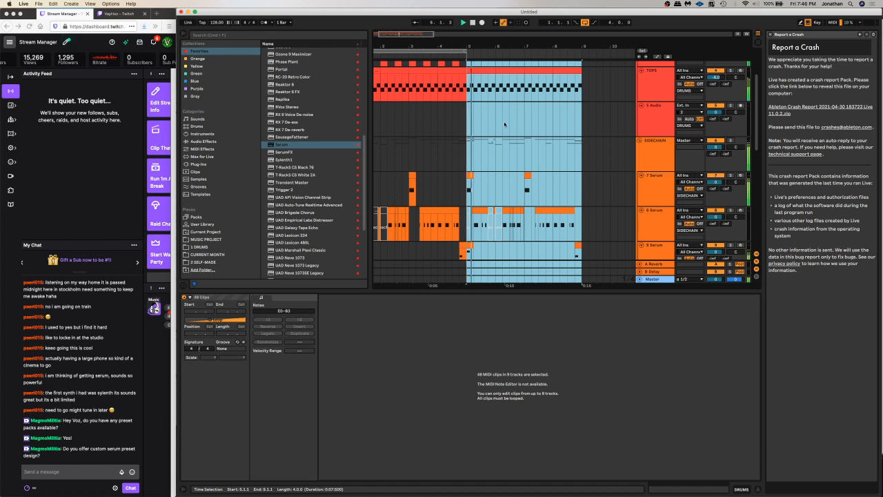
{"action": "scroll", "coordinate": [504, 124], "scroll_direction": "down", "scroll_amount": 3}
{"action": "scroll", "coordinate": [492, 110], "scroll_direction": "down", "scroll_amount": 2}
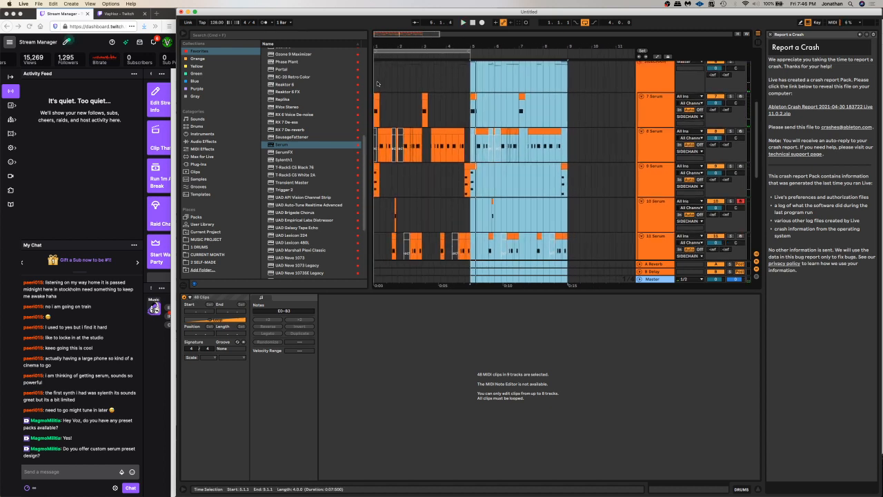
Set the tempo to 130 BPM and play the arrangement from the start
{"action": "left_click", "coordinate": [377, 84]}
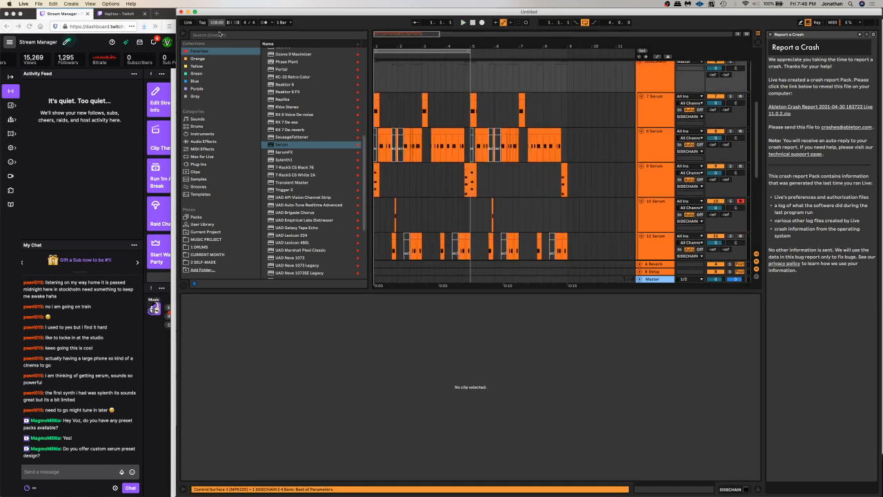
{"action": "key", "text": "space"}
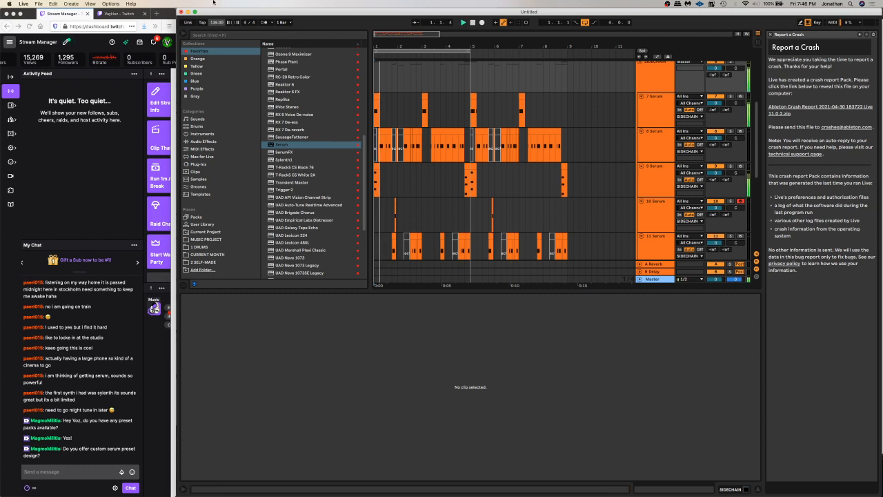
{"action": "key", "text": "space"}
{"action": "key", "text": "space"}
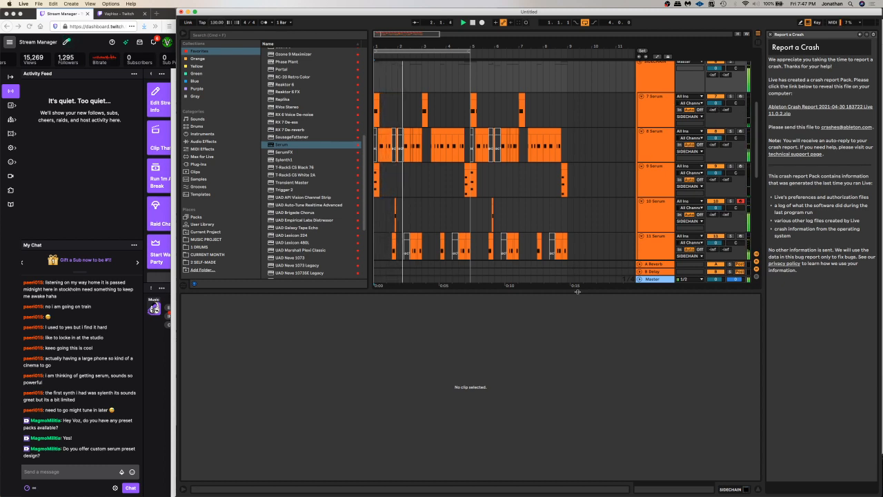
Hide the clip detail view and shift the four-bar loop to start at 1.2.1
{"action": "key", "text": "super+alt+l"}
{"action": "left_click", "coordinate": [387, 68]}
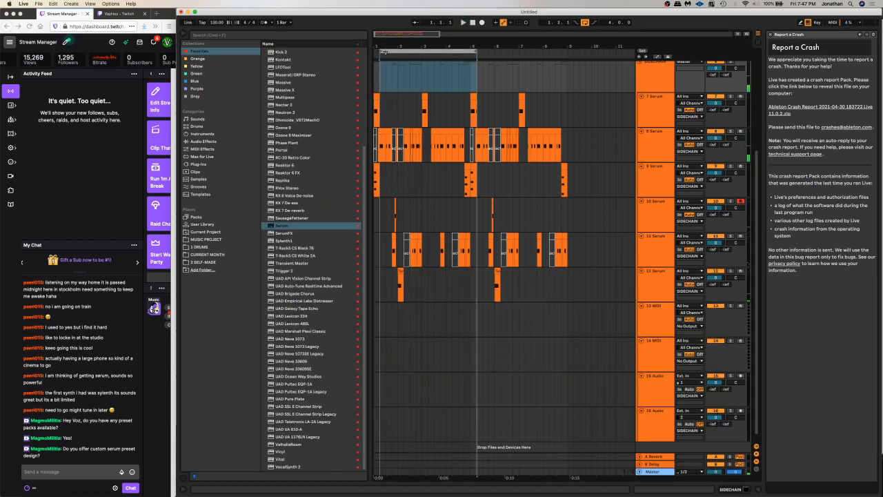
Move the short 10 Serum clip from 1.4.3 to 2.2.3 and play it from 2.1.1
{"action": "key", "text": "plus"}
{"action": "key", "text": "plus"}
{"action": "left_click", "coordinate": [414, 217]}
{"action": "key", "text": "Delete"}
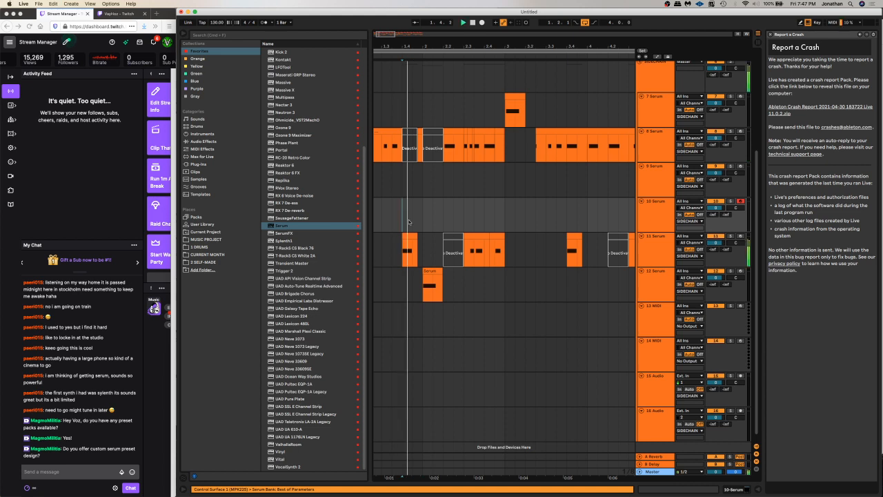
{"action": "key", "text": "space"}
{"action": "left_click", "coordinate": [423, 222]}
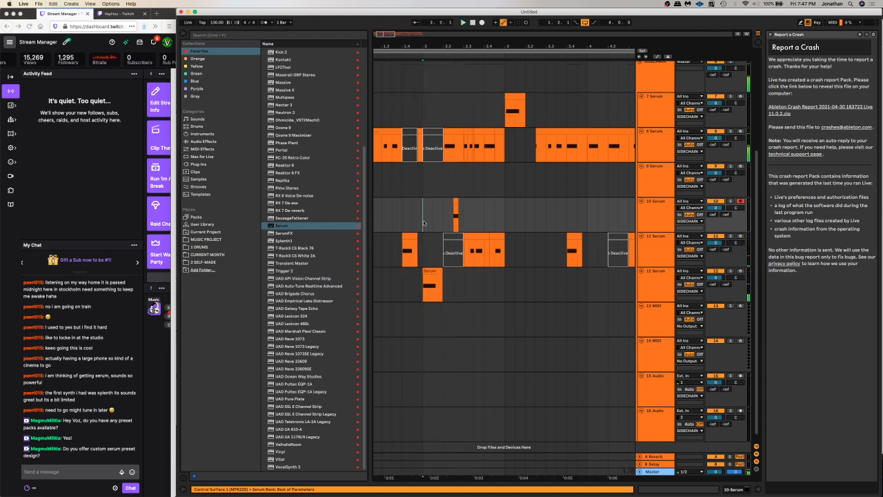
{"action": "key", "text": "space"}
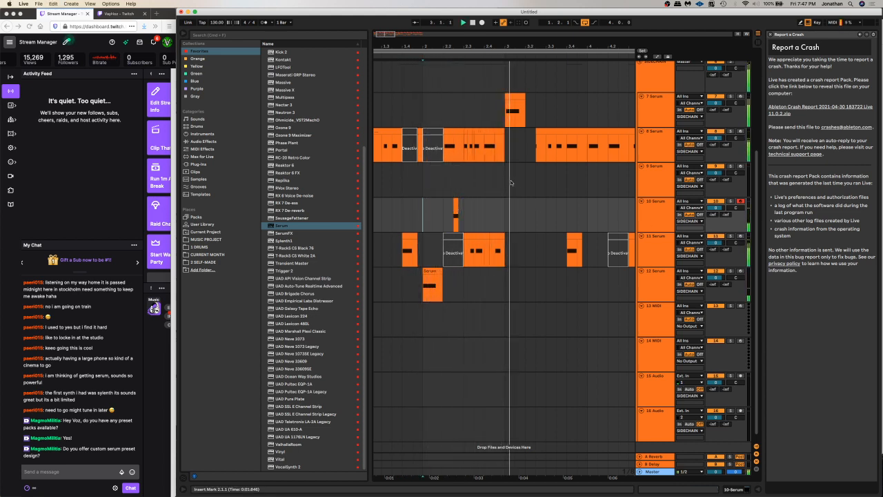
{"action": "key", "text": "space"}
{"action": "key", "text": "space"}
Try deactivating the 11 Serum and 8 Serum clips on beat 3 of bar 2, and undo the change
{"action": "left_click", "coordinate": [473, 249]}
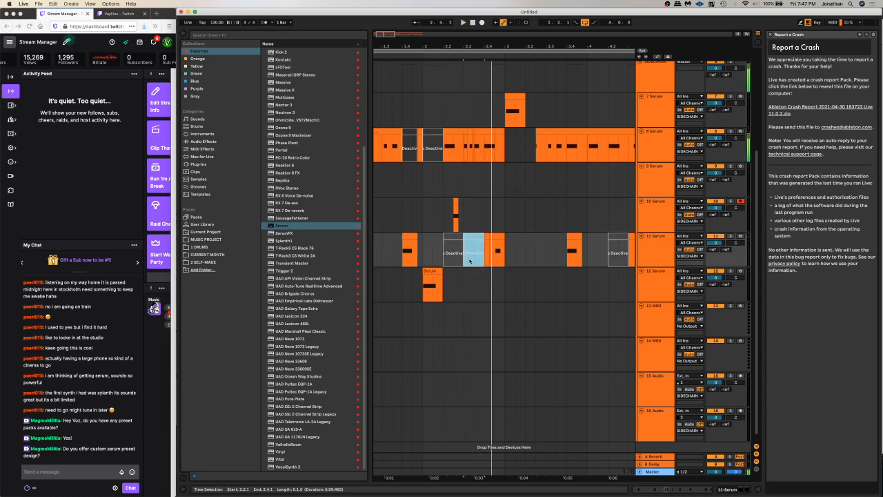
{"action": "left_click", "coordinate": [466, 154]}
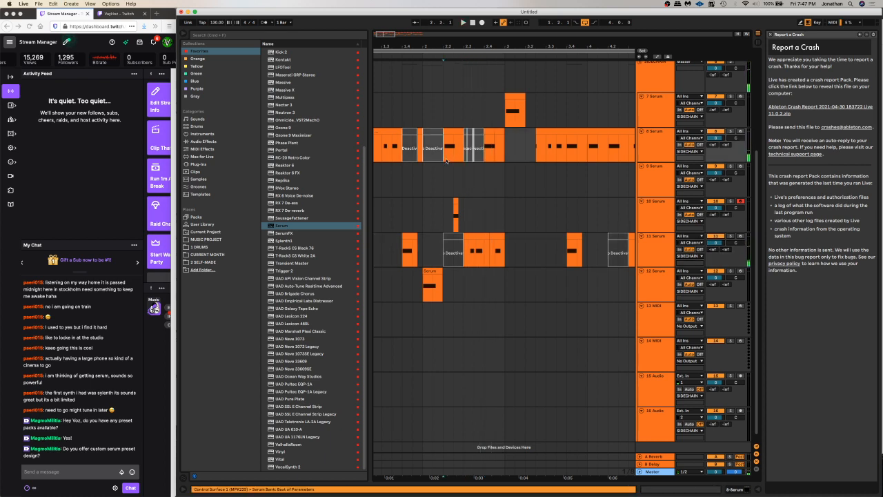
{"action": "key", "text": "space"}
{"action": "key", "text": "space"}
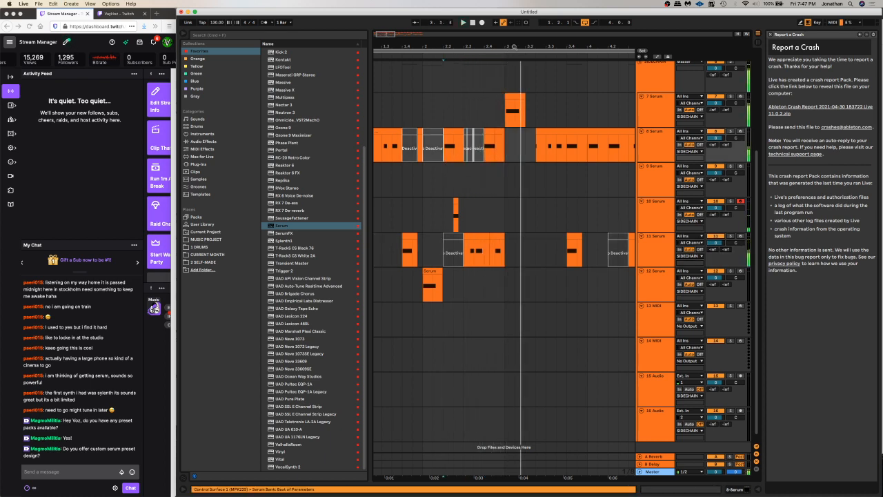
{"action": "left_click_drag", "start_coordinate": [509, 49], "coordinate": [473, 37]}
{"action": "key", "text": "space"}
{"action": "key", "text": "super+z"}
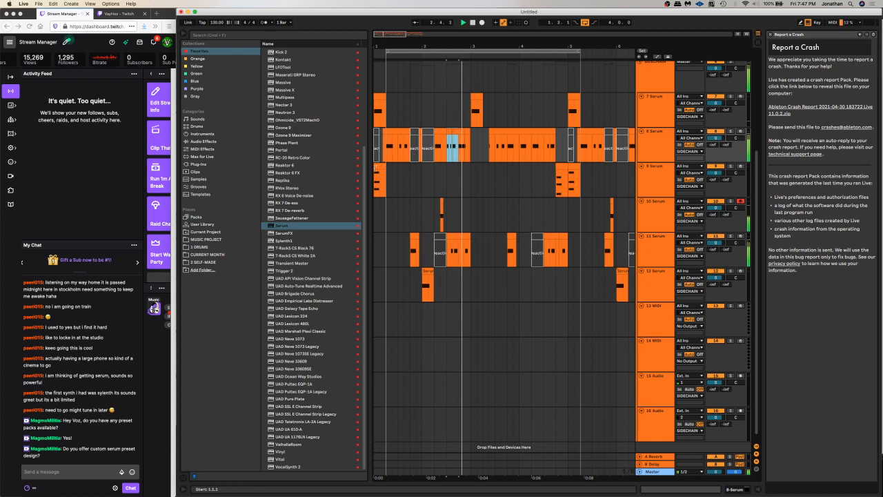
Delete the clip just before bar 5 on the track 9 Serum and arm that track for recording
{"action": "left_click", "coordinate": [426, 181]}
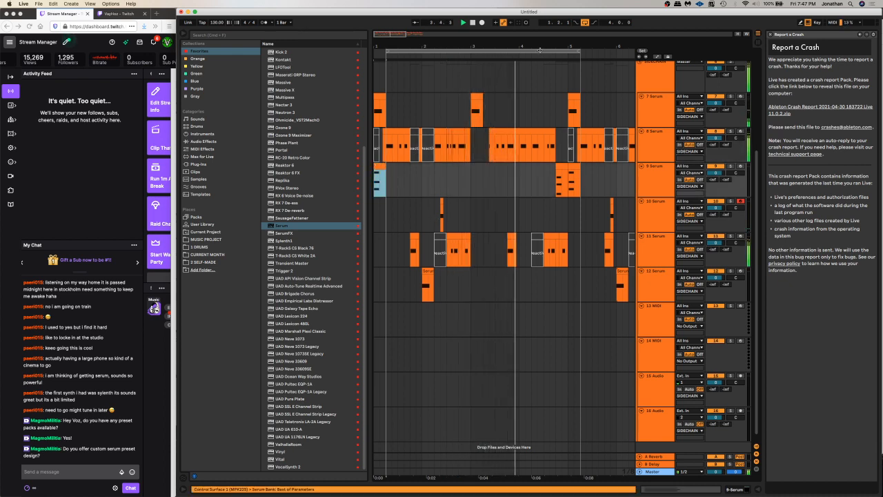
{"action": "key", "text": "minus"}
{"action": "key", "text": "space"}
{"action": "left_click", "coordinate": [482, 228]}
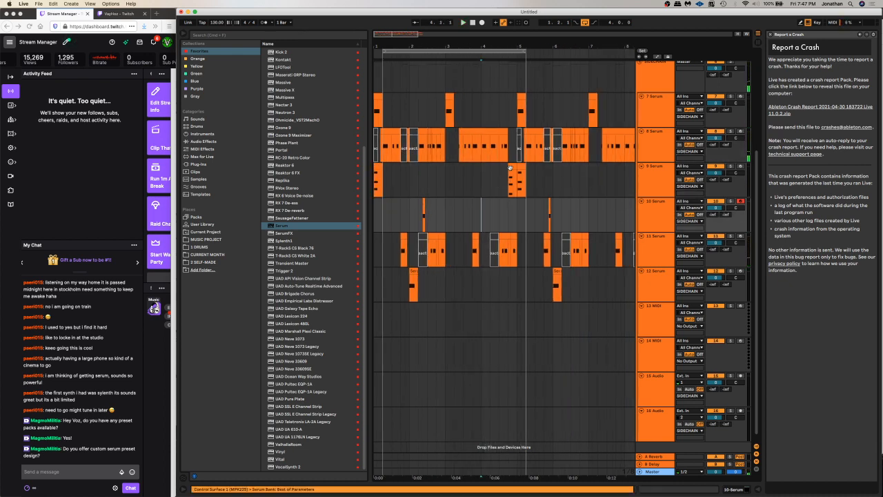
{"action": "left_click", "coordinate": [510, 167]}
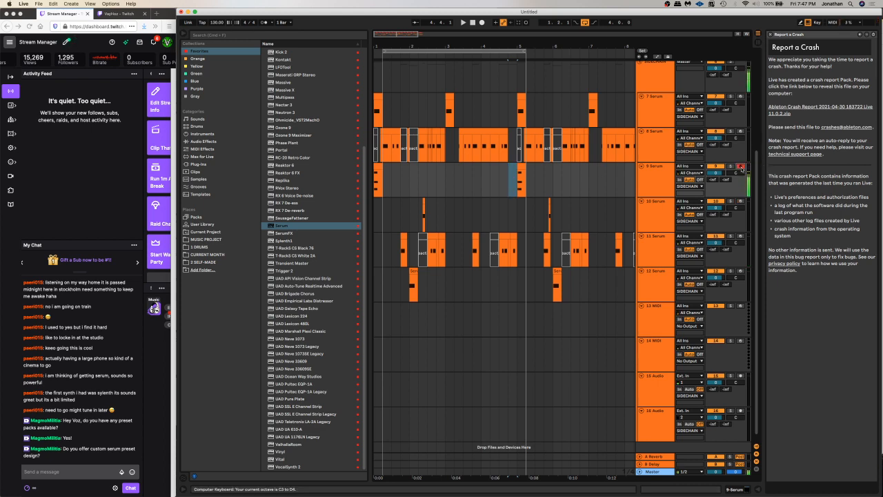
Raise the computer keyboard octave to start at C4 and record a one-bar chord clip on the track 9 Serum from bar 4
{"action": "key", "text": "Right"}
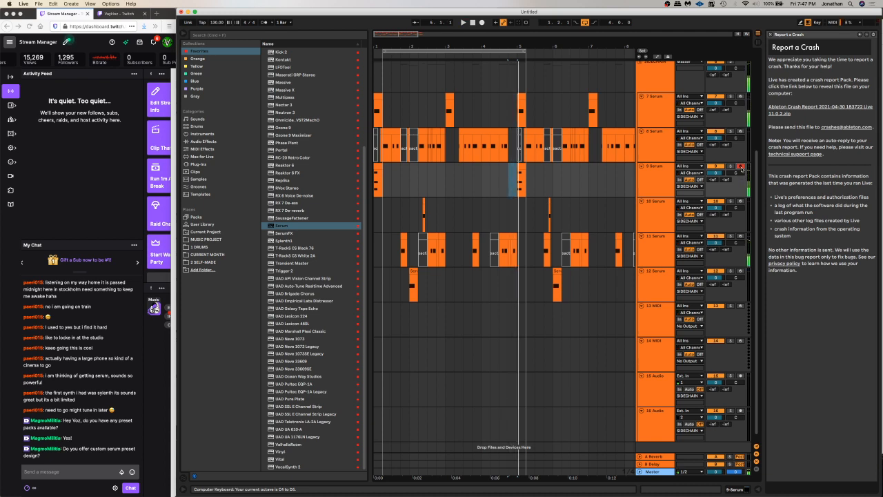
{"action": "left_click", "coordinate": [480, 173]}
{"action": "key", "text": "space"}
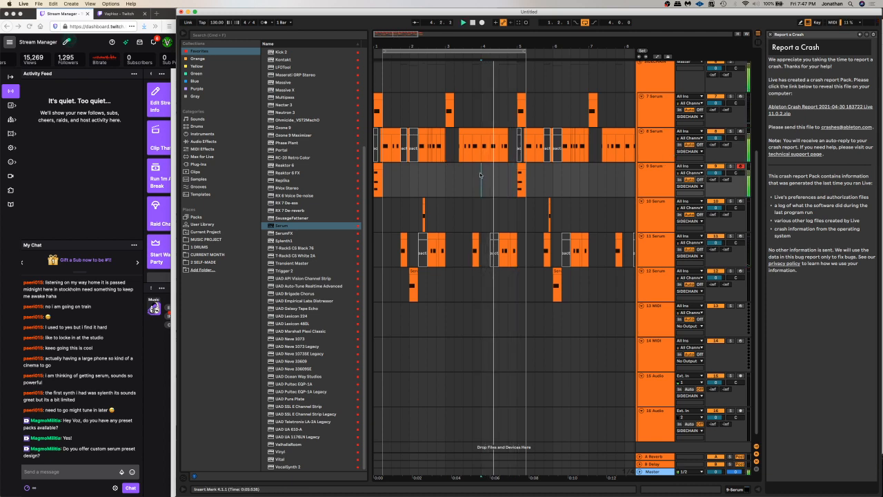
{"action": "key", "text": "space"}
{"action": "key", "text": "space"}
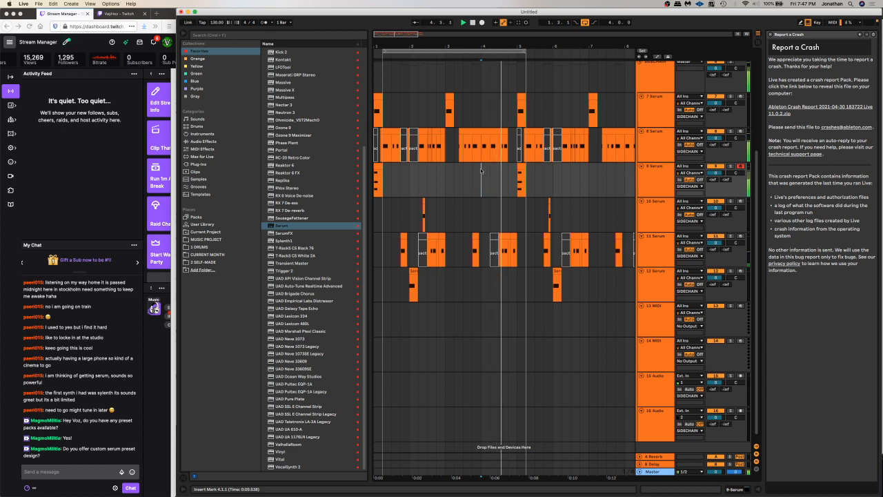
{"action": "key", "text": "space"}
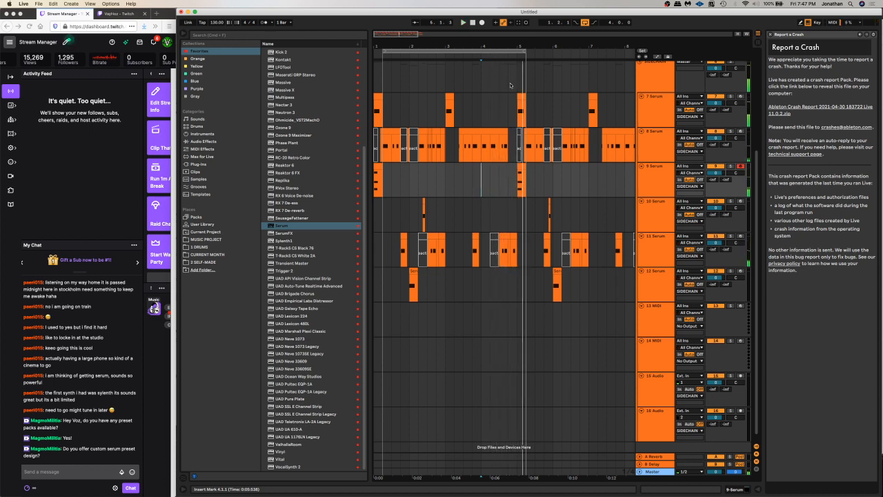
{"action": "key", "text": "space"}
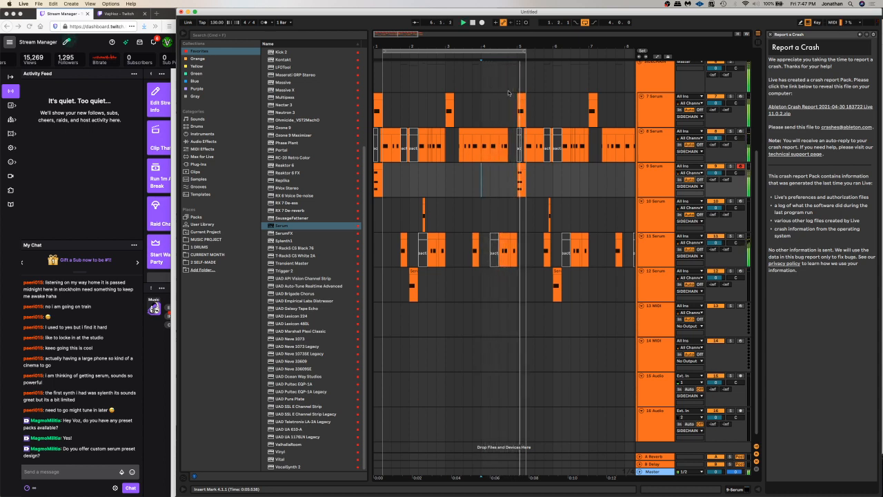
{"action": "left_click", "coordinate": [518, 23]}
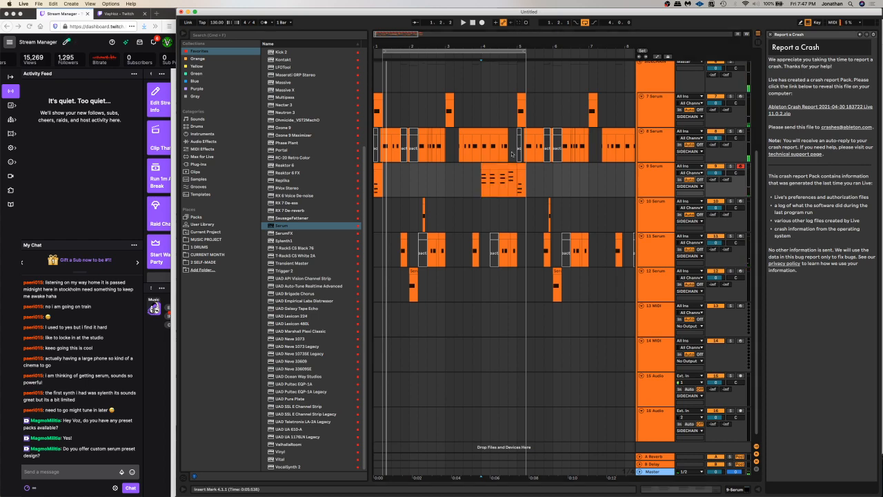
Raise the middle note of the recorded clip's last chord to F#4 and play back from bar 4
{"action": "double_click", "coordinate": [509, 168]}
{"action": "left_click", "coordinate": [701, 354]}
{"action": "key", "text": "Up"}
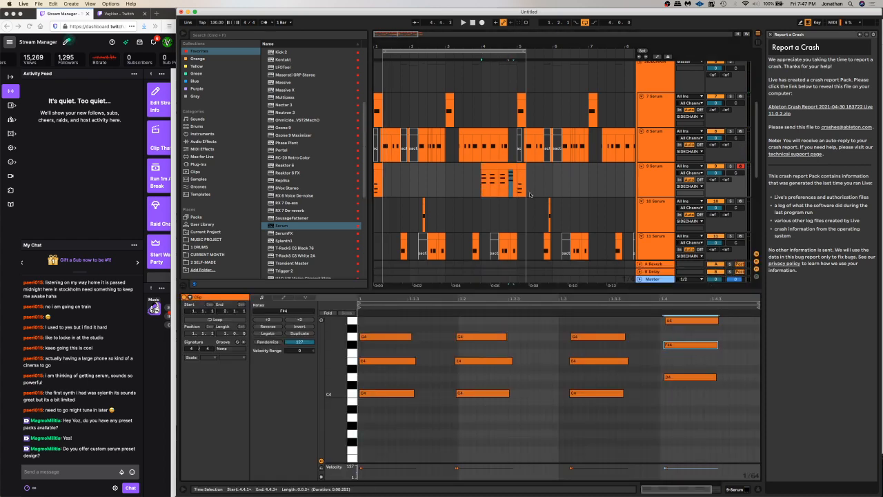
{"action": "left_click", "coordinate": [482, 186]}
{"action": "key", "text": "space"}
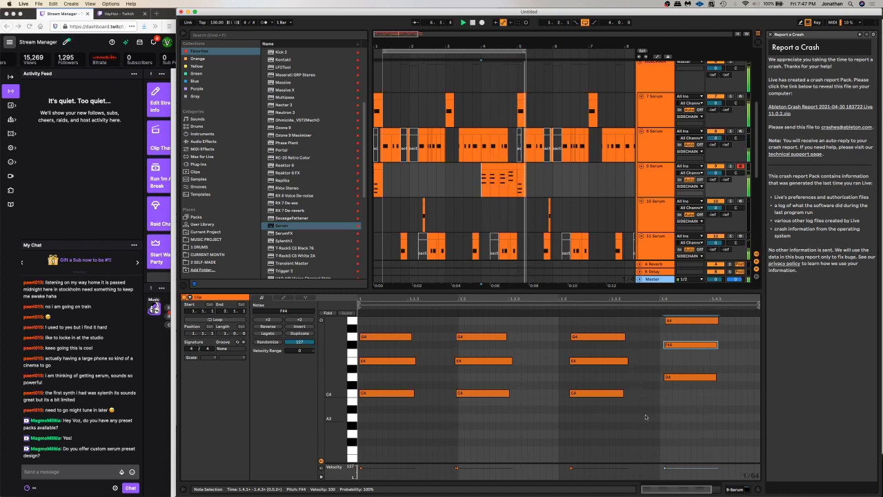
{"action": "key", "text": "space"}
Align the third chord's C4, E4 and G4 notes to start on beat 1.3
{"action": "left_click_drag", "start_coordinate": [644, 416], "coordinate": [590, 338]}
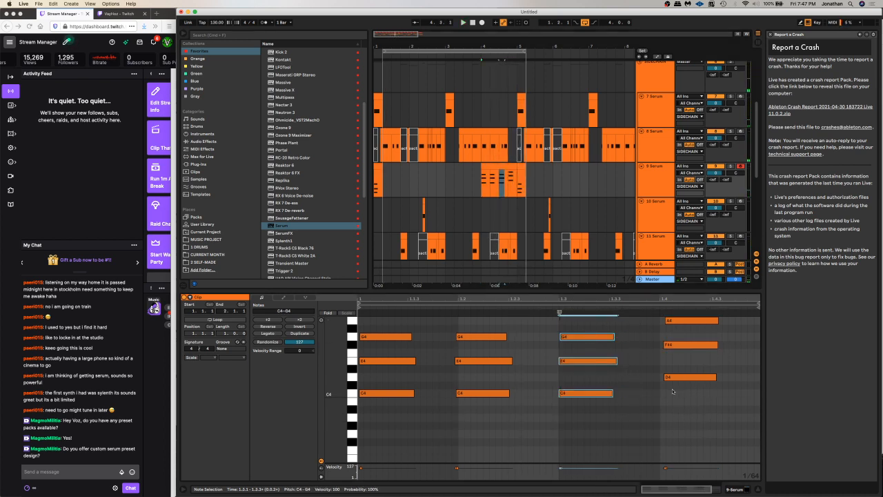
{"action": "left_click_drag", "start_coordinate": [672, 391], "coordinate": [676, 319]}
{"action": "left_click", "coordinate": [529, 86]}
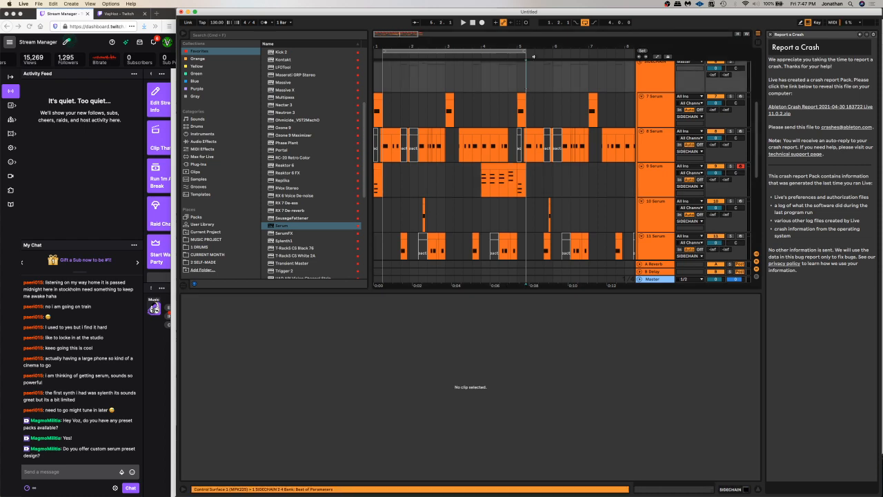
Play from bar 5 and extend the loop to cover the whole eight-bar arrangement
{"action": "left_click_drag", "start_coordinate": [542, 47], "coordinate": [472, 43]}
{"action": "key", "text": "super+a"}
{"action": "left_click", "coordinate": [465, 76]}
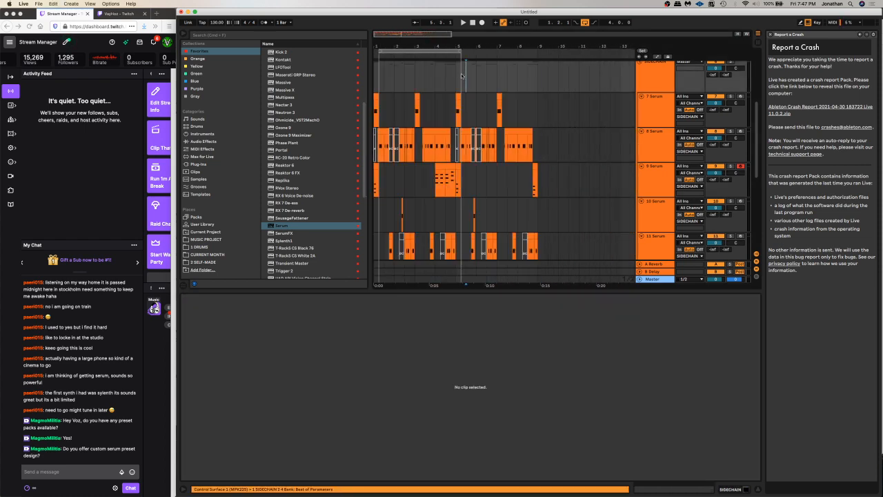
{"action": "left_click", "coordinate": [462, 76]}
{"action": "key", "text": "space"}
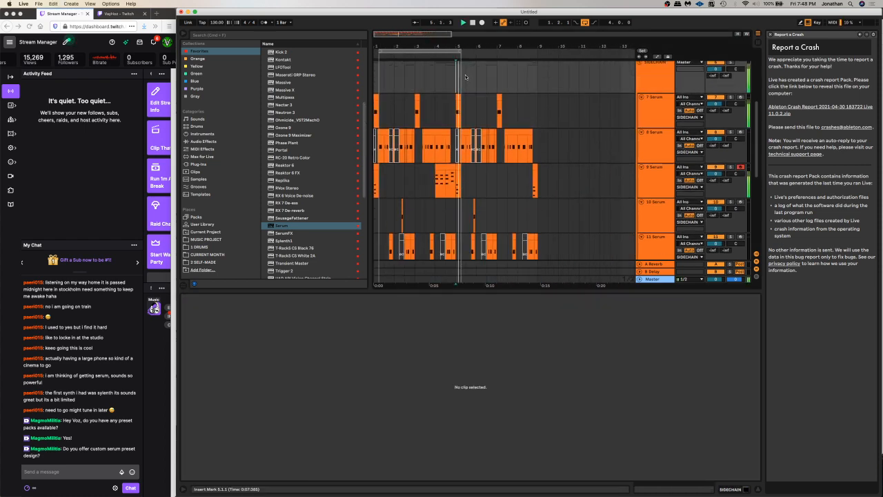
{"action": "key", "text": "super+a"}
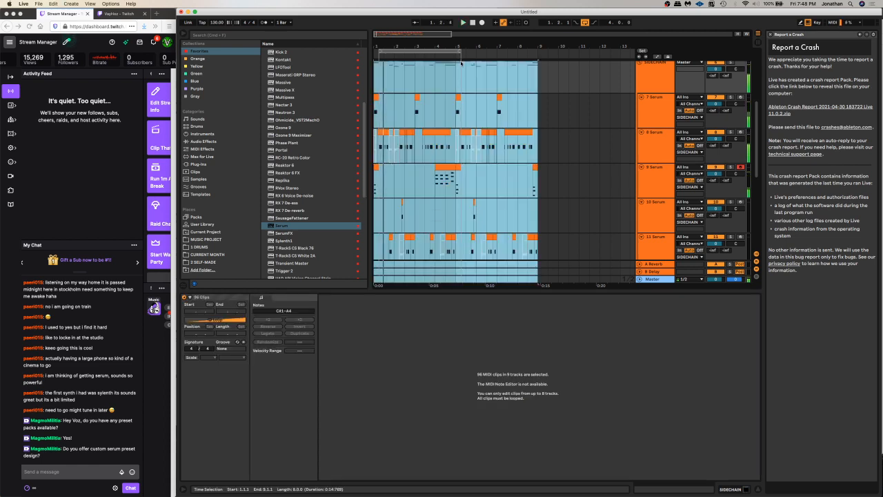
{"action": "left_click", "coordinate": [460, 66]}
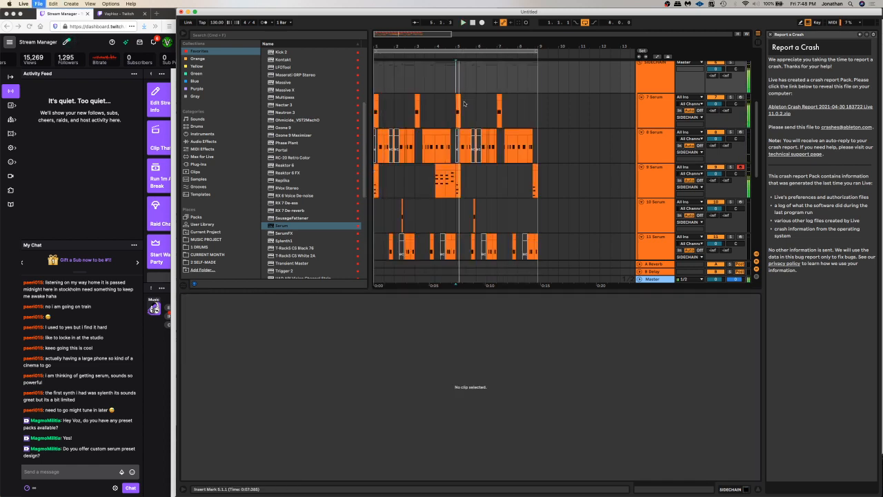
Save the Live Set as "Stream Sick brostep" in the 4 PROJECTS folder
{"action": "key", "text": "super+s"}
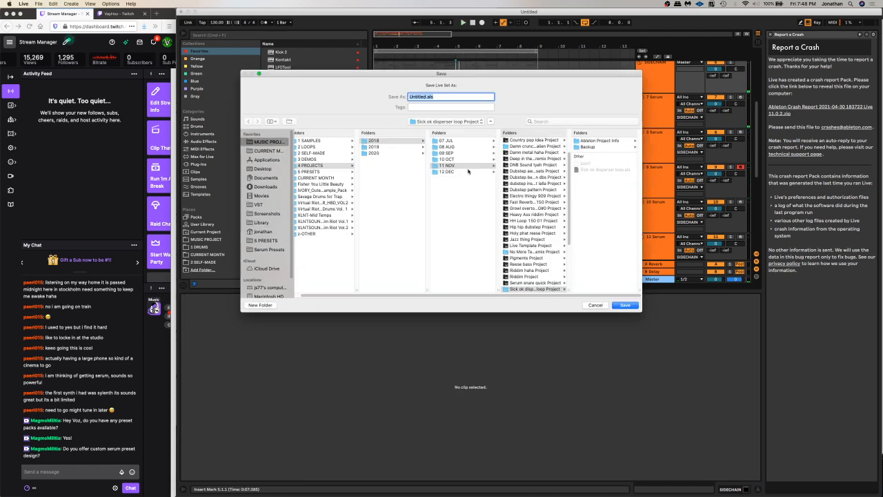
{"action": "left_click", "coordinate": [383, 153]}
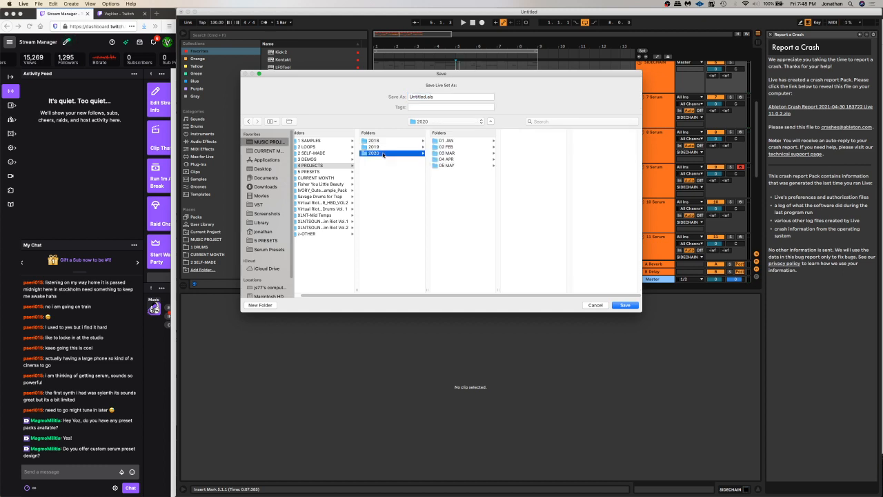
{"action": "left_click", "coordinate": [332, 166]}
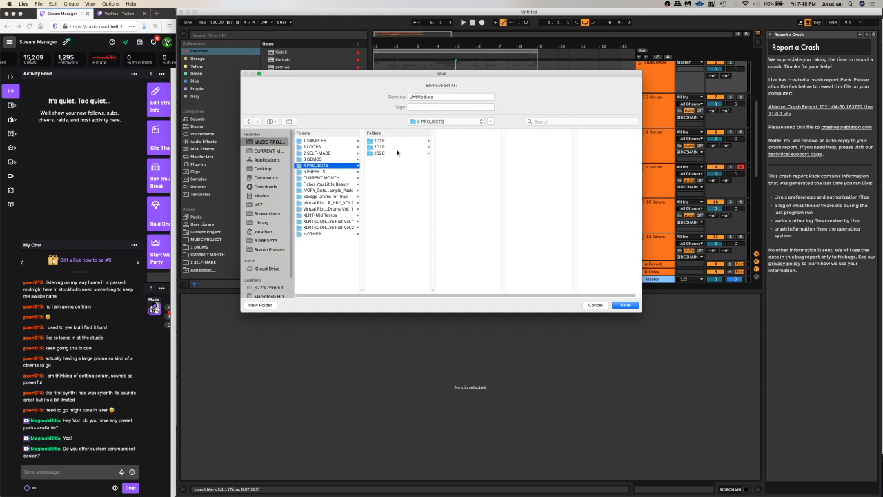
{"action": "left_click", "coordinate": [397, 152]}
{"action": "left_click", "coordinate": [462, 96]}
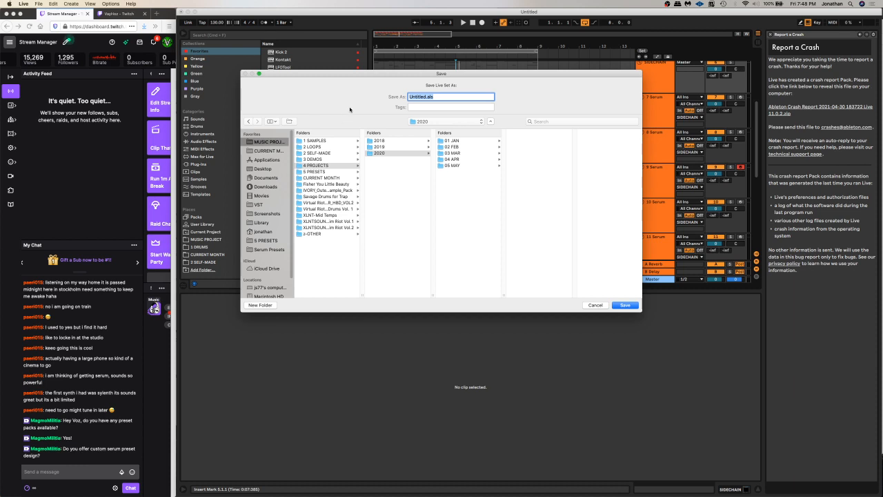
{"action": "left_click", "coordinate": [345, 166]}
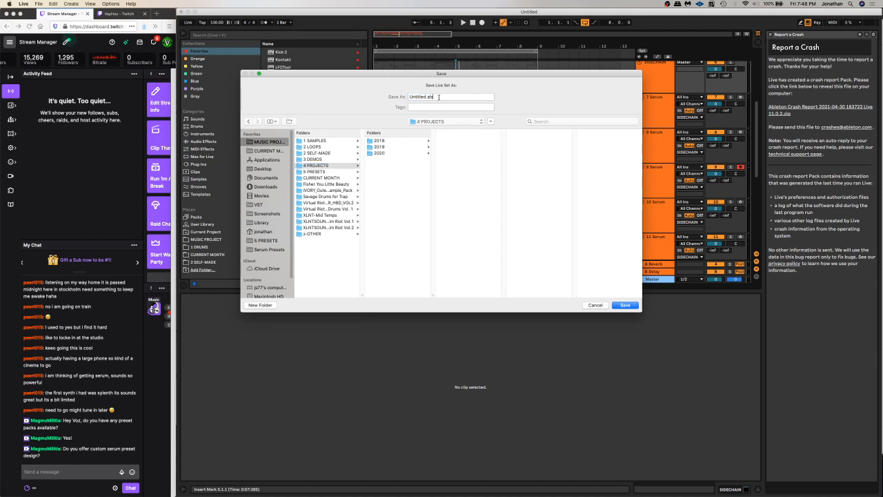
{"action": "left_click", "coordinate": [439, 97]}
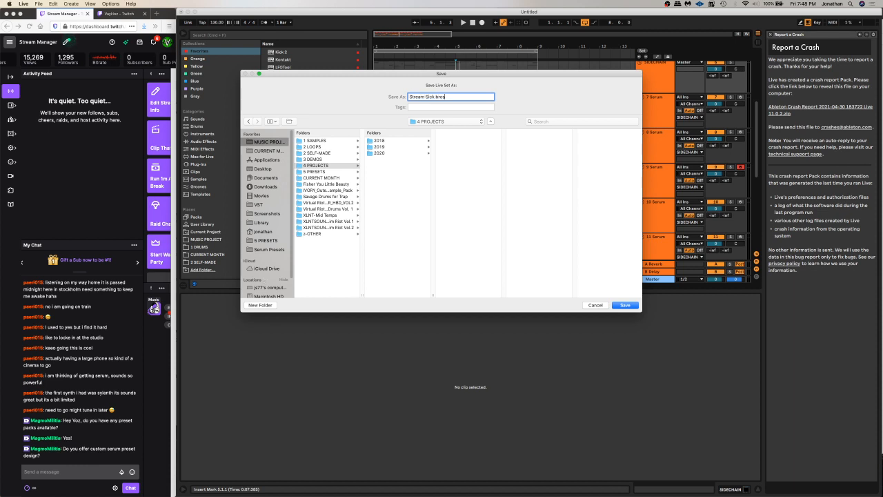
{"action": "key", "text": "Return"}
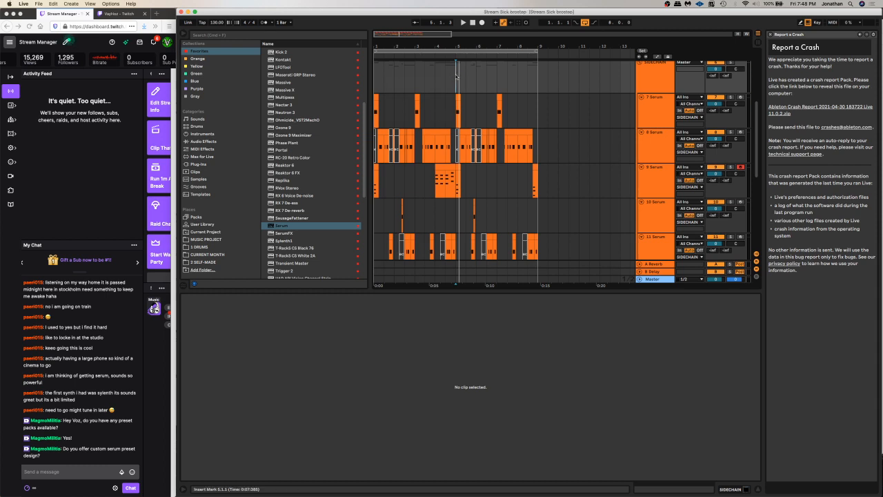
Play from bar 5, and move the track 10 Serum clip just before bar 6 back to 5.4.1 by cutting and pasting
{"action": "key", "text": "space"}
{"action": "scroll", "coordinate": [488, 97], "scroll_direction": "down", "scroll_amount": 2}
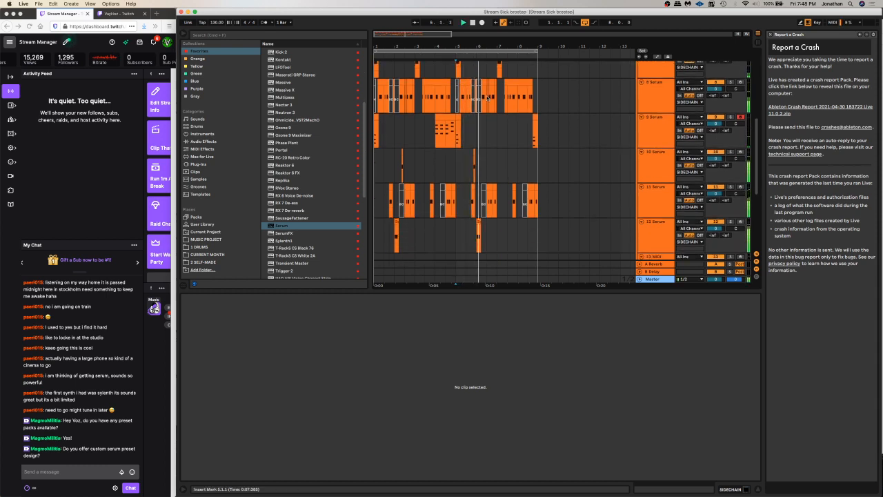
{"action": "key", "text": "space"}
{"action": "left_click_drag", "start_coordinate": [470, 48], "coordinate": [497, 168]}
{"action": "key", "text": "super+x"}
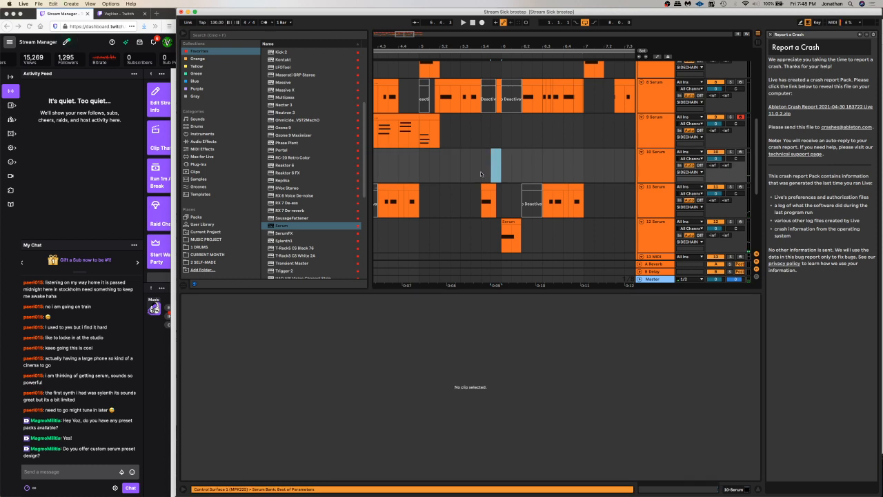
{"action": "left_click", "coordinate": [483, 174]}
{"action": "key", "text": "super+v"}
Undo the latest edits around the pasted track 10 clip and redo the paste
{"action": "double_click", "coordinate": [485, 187]}
{"action": "left_click_drag", "start_coordinate": [487, 186], "coordinate": [487, 175]}
{"action": "key", "text": "super+z"}
{"action": "key", "text": "super+z"}
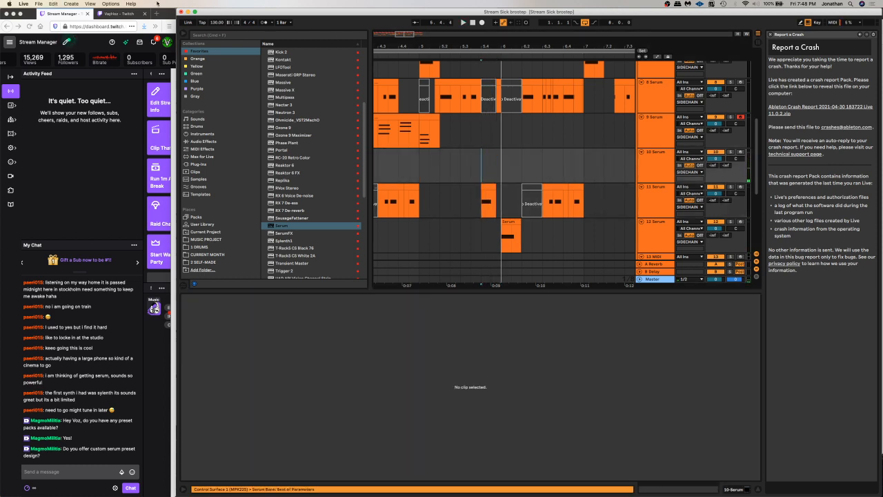
{"action": "left_click", "coordinate": [53, 3]}
{"action": "left_click", "coordinate": [69, 18]}
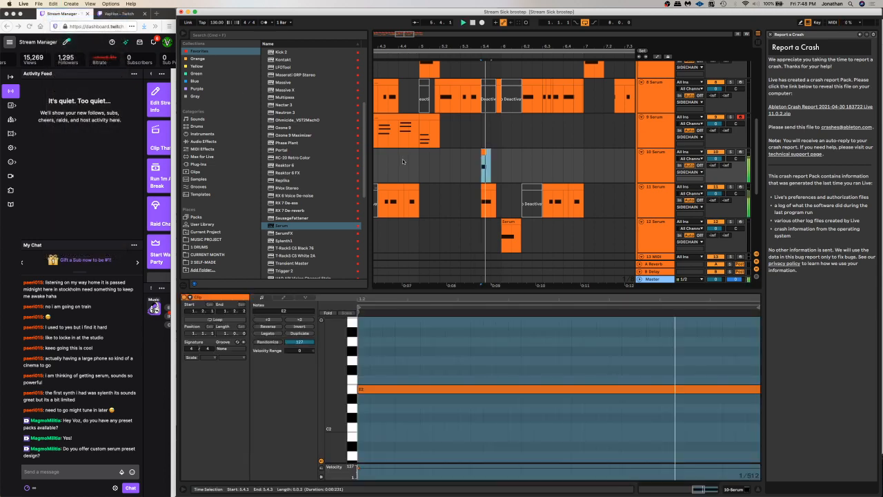
Delete the part of the track 11 Serum clip overlapping the track 10 clip at 5.4.1 and play back the change
{"action": "mouse_move", "coordinate": [481, 185]}
{"action": "left_mouse_down"}
{"action": "mouse_move", "coordinate": [502, 200]}
{"action": "mouse_move", "coordinate": [495, 189]}
{"action": "left_mouse_up"}
{"action": "key", "text": "Delete"}
{"action": "left_click", "coordinate": [496, 186]}
{"action": "left_click", "coordinate": [480, 199]}
{"action": "key", "text": "space"}
{"action": "key", "text": "space"}
{"action": "key", "text": "space"}
Play back the arrangement, place the insert marker at 5.1.1 and save the Live Set
{"action": "left_click_drag", "start_coordinate": [505, 44], "coordinate": [504, 19]}
{"action": "left_click", "coordinate": [441, 130]}
{"action": "scroll", "coordinate": [462, 105], "scroll_direction": "up", "scroll_amount": 5}
{"action": "key", "text": "space"}
{"action": "left_click", "coordinate": [466, 97]}
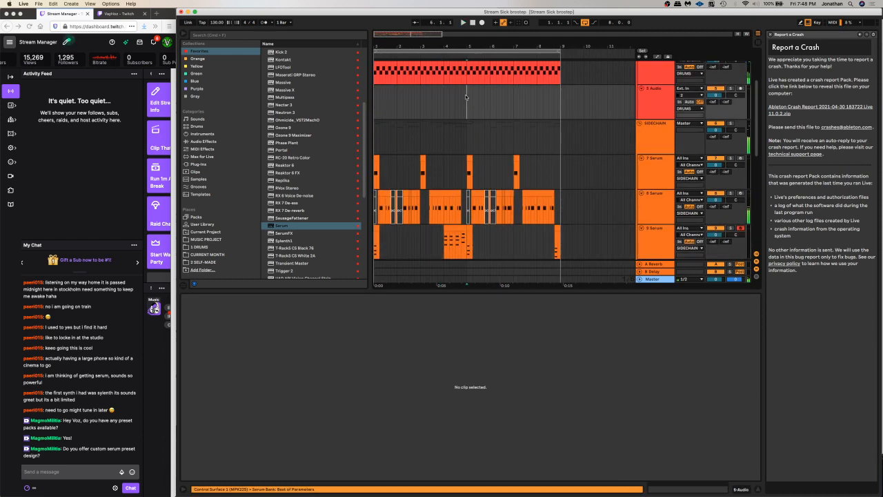
{"action": "key", "text": "super+s"}
Delete all track 8 Serum clips from bar 5 to the end of the arrangement and play from 5.1.1
{"action": "scroll", "coordinate": [580, 177], "scroll_direction": "down", "scroll_amount": 6}
{"action": "scroll", "coordinate": [577, 173], "scroll_direction": "up", "scroll_amount": 6}
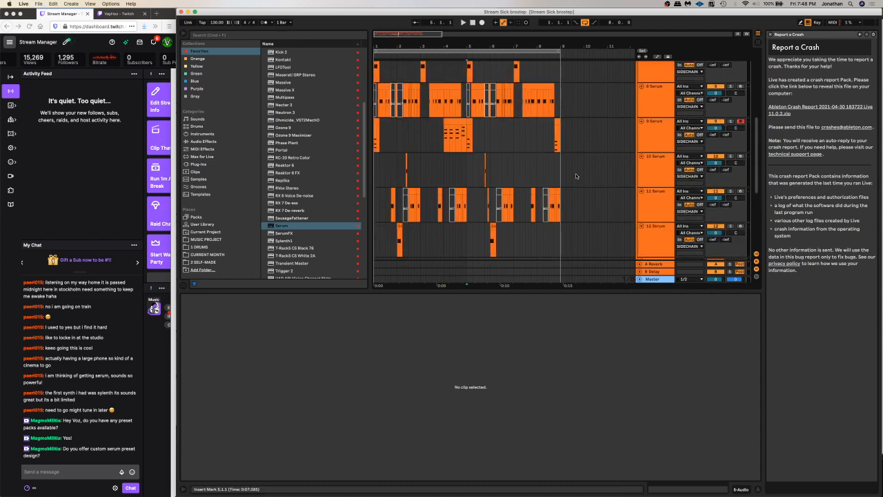
{"action": "key", "text": "space"}
{"action": "left_click_drag", "start_coordinate": [562, 201], "coordinate": [471, 215]}
{"action": "key", "text": "space"}
{"action": "left_click", "coordinate": [469, 109]}
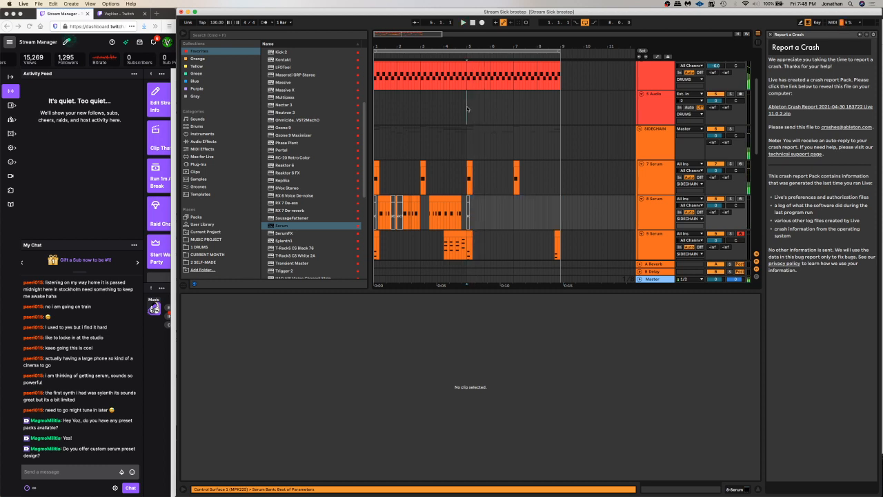
{"action": "key", "text": "space"}
{"action": "key", "text": "space"}
{"action": "left_click", "coordinate": [469, 212]}
Insert a new MIDI track below track 8, save the set, and load the Serum instrument onto the new track
{"action": "key", "text": "super+shift+t"}
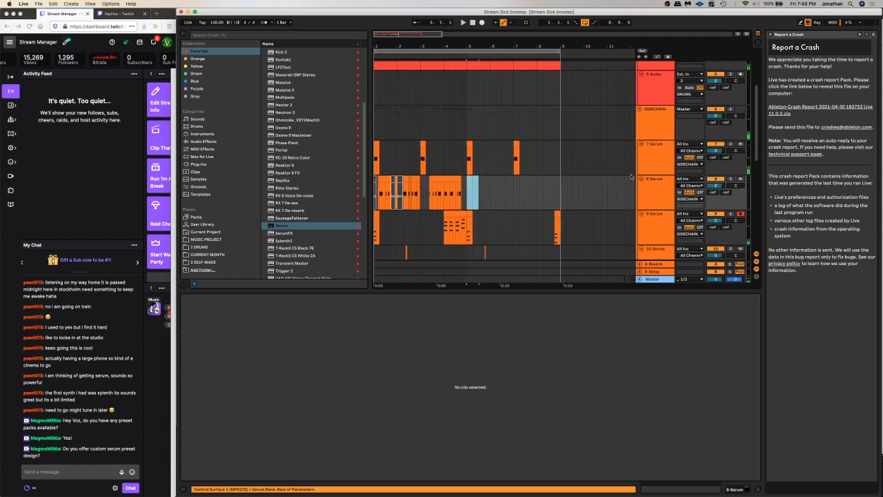
{"action": "key", "text": "super+s"}
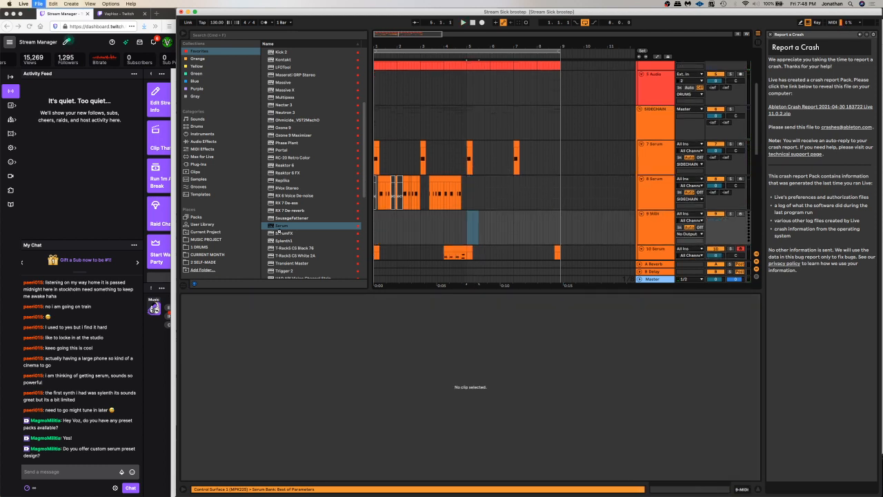
{"action": "left_click", "coordinate": [283, 226]}
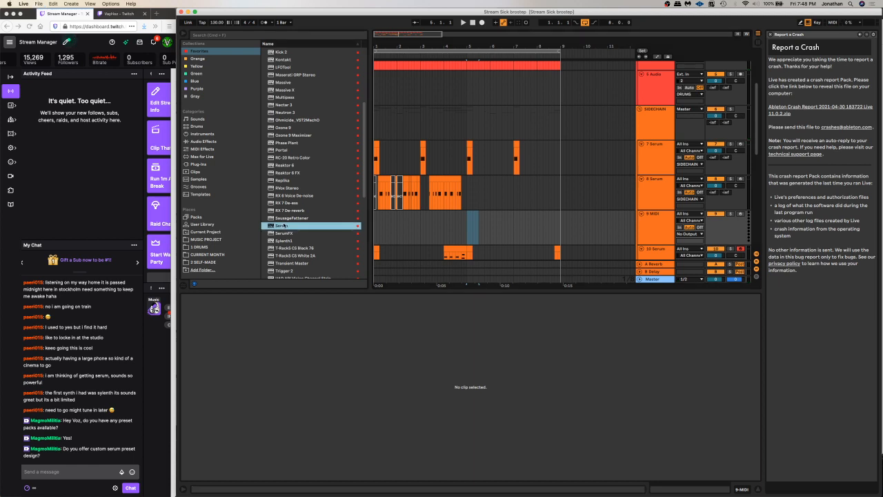
{"action": "left_click_drag", "start_coordinate": [282, 227], "coordinate": [458, 229]}
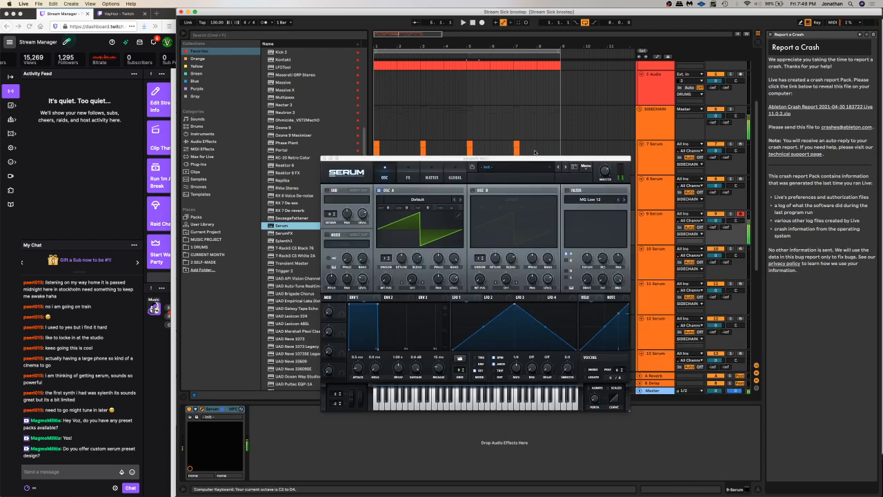
Search the Serum presets for "growl" and load the preset Creeper GROWL on track 9
{"action": "left_click", "coordinate": [573, 167]}
{"action": "left_click", "coordinate": [427, 256]}
{"action": "scroll", "coordinate": [424, 247], "scroll_direction": "down", "scroll_amount": 5}
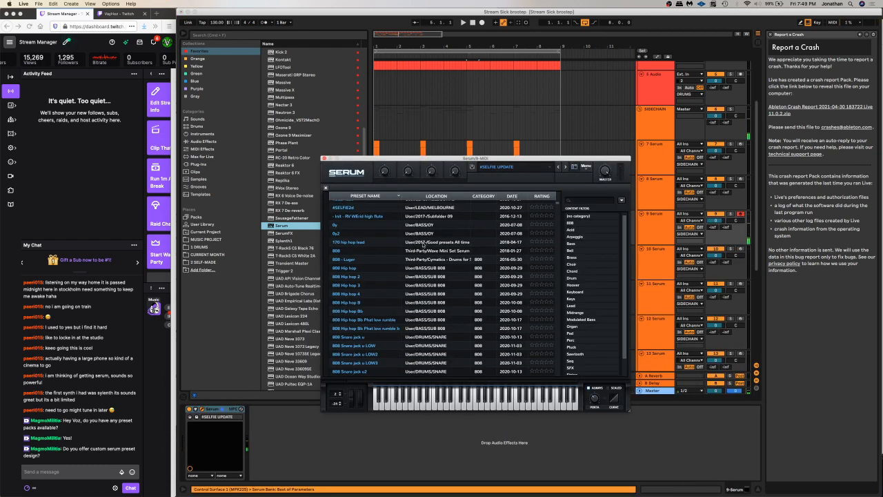
{"action": "scroll", "coordinate": [423, 245], "scroll_direction": "down", "scroll_amount": 10}
{"action": "left_click", "coordinate": [587, 200]}
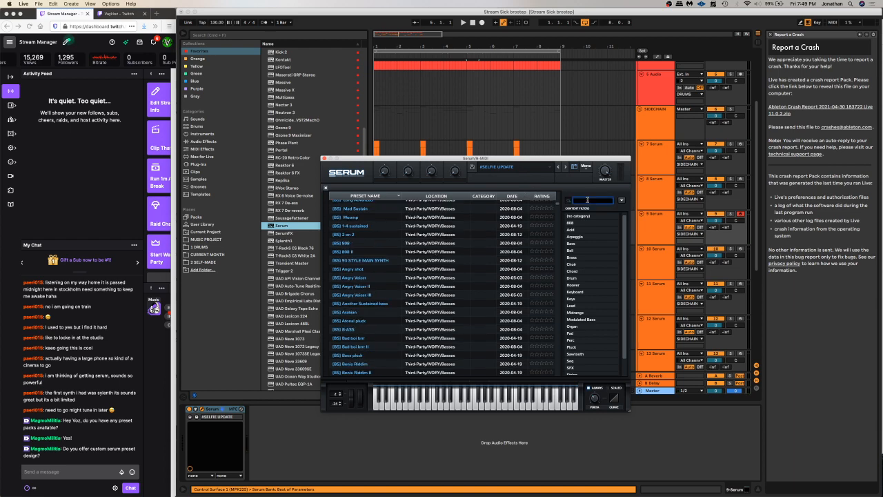
{"action": "type", "text": "growl"}
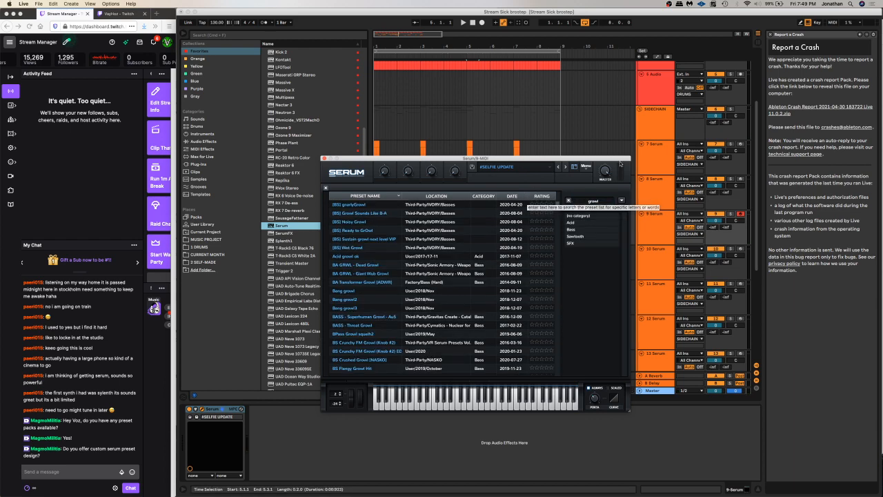
{"action": "scroll", "coordinate": [382, 238], "scroll_direction": "down", "scroll_amount": 4}
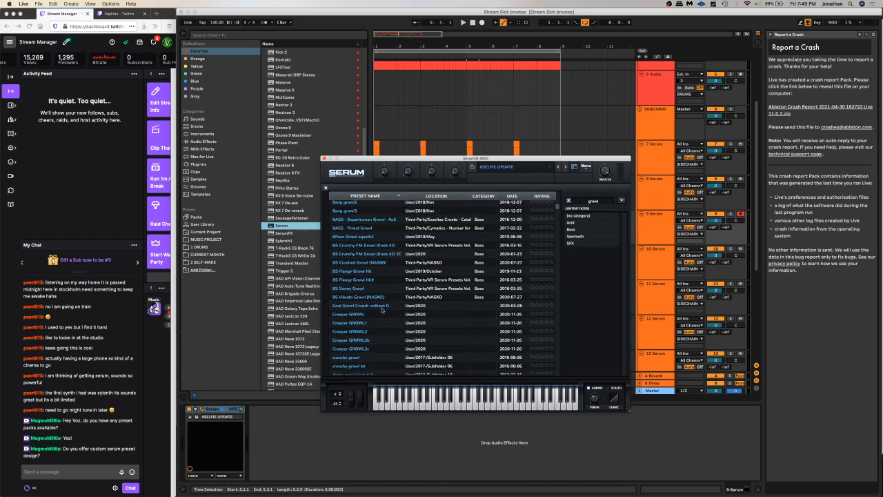
{"action": "left_click", "coordinate": [371, 314]}
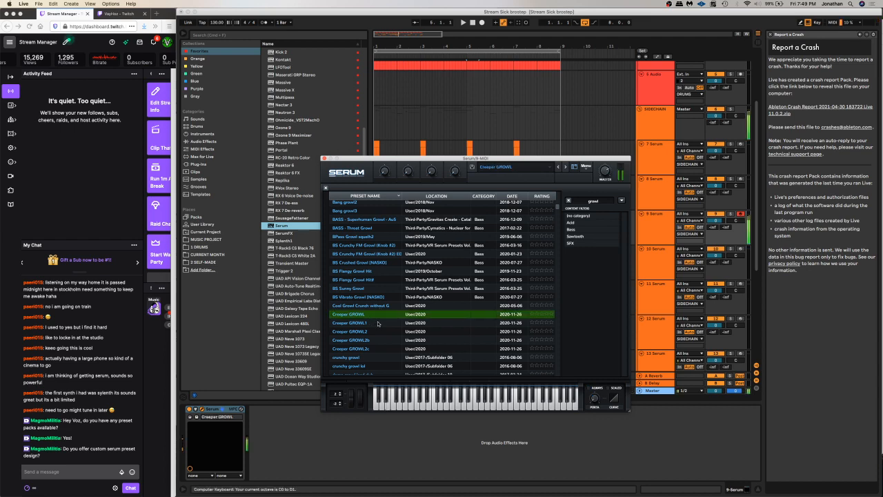
Reset Serum to its Init preset and load the wavetable Growl movement f0 02 into oscillator A
{"action": "left_click", "coordinate": [591, 170]}
{"action": "left_click", "coordinate": [585, 173]}
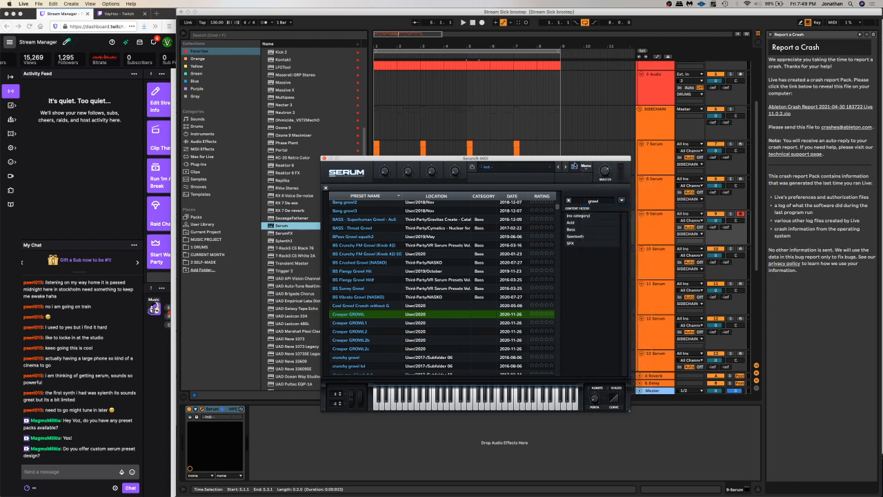
{"action": "left_click", "coordinate": [575, 166]}
{"action": "left_click", "coordinate": [403, 200]}
{"action": "mouse_move", "coordinate": [415, 233]}
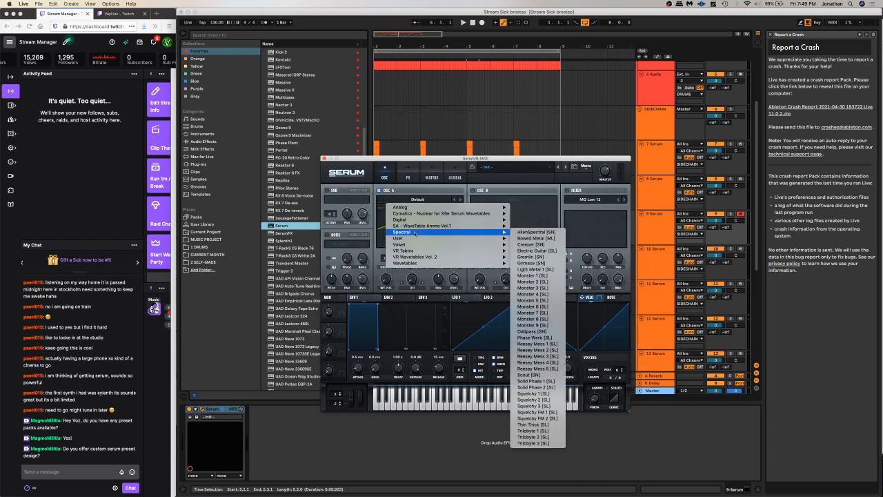
{"action": "left_click", "coordinate": [538, 298]}
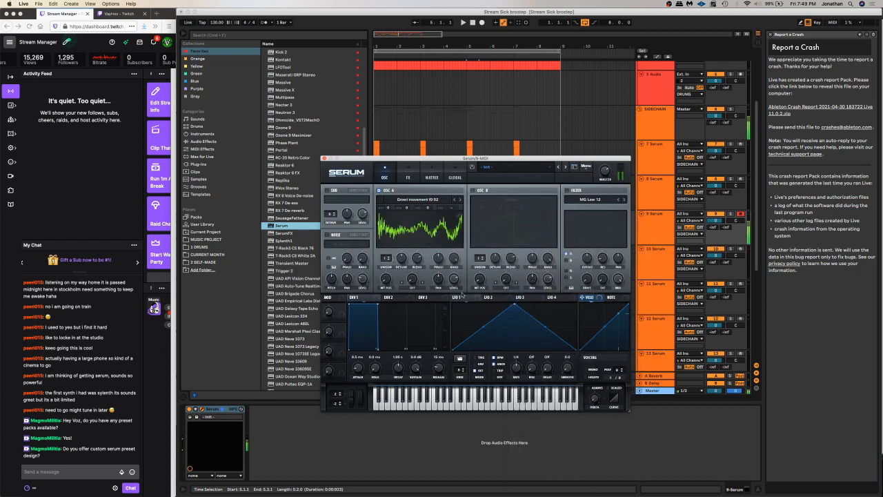
Assign LFO 1 to oscillator A's WT Pos, bowing the LFO's rise upward and its fall inward
{"action": "left_click_drag", "start_coordinate": [461, 297], "coordinate": [384, 279]}
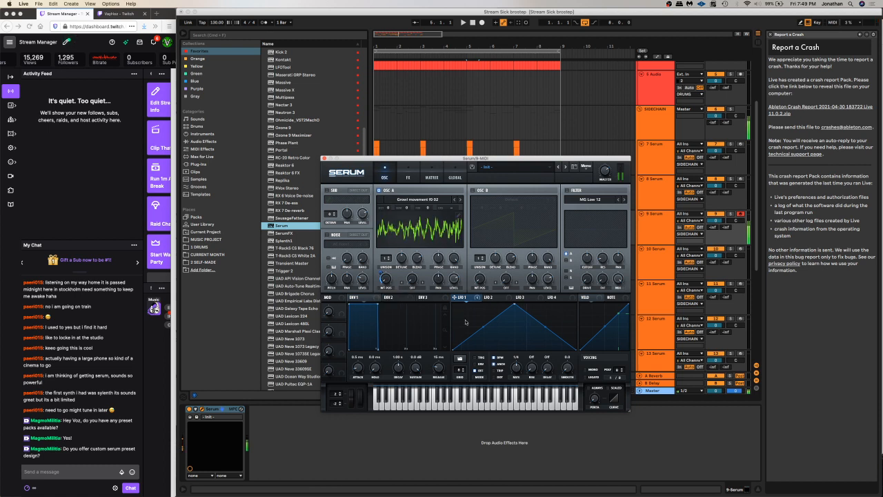
{"action": "left_click_drag", "start_coordinate": [484, 326], "coordinate": [490, 354]}
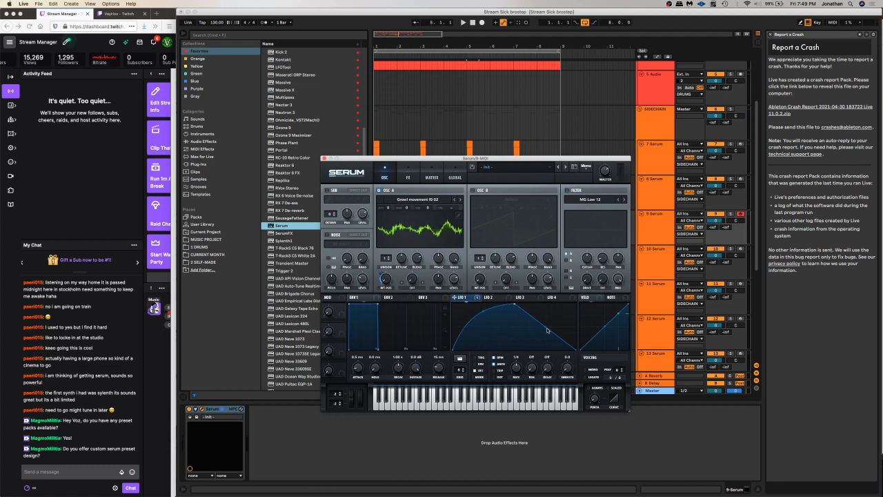
{"action": "left_click_drag", "start_coordinate": [547, 330], "coordinate": [522, 305]}
{"action": "left_click", "coordinate": [414, 197]}
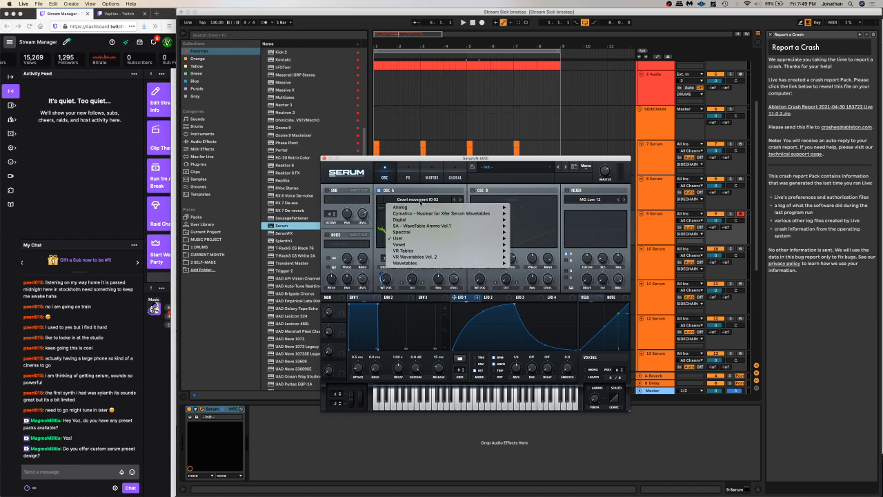
{"action": "mouse_move", "coordinate": [421, 239]}
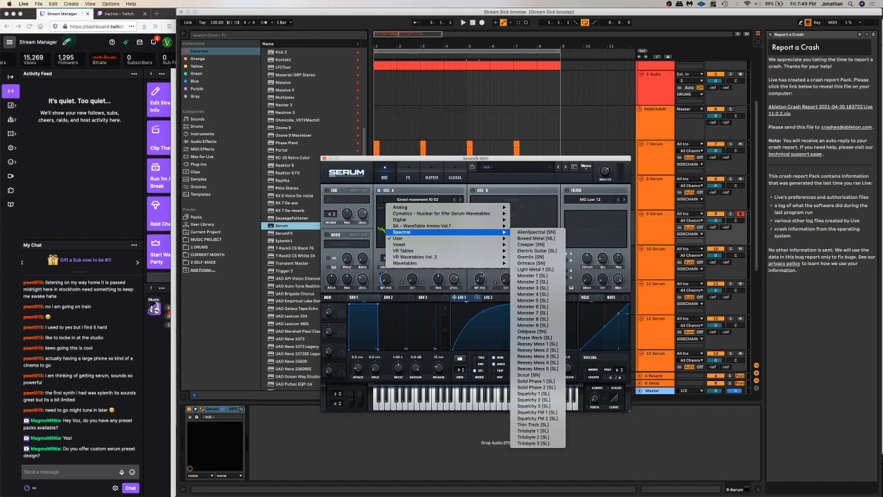
{"action": "left_click", "coordinate": [429, 288]}
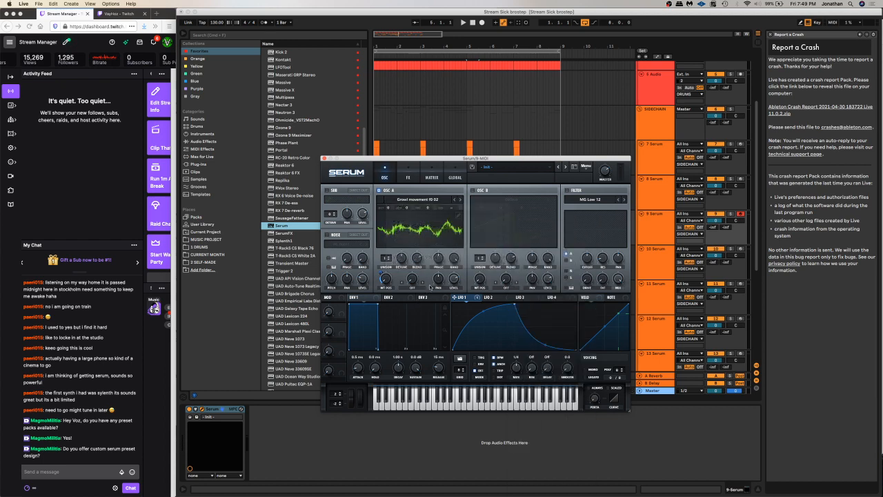
Display oscillator A's wavetable in 3D and fine-tune its WT Pos control
{"action": "left_click", "coordinate": [424, 242]}
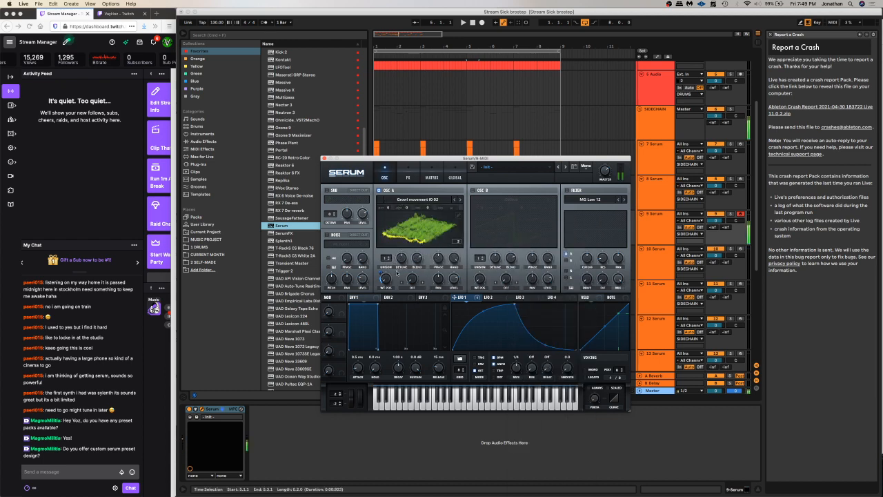
{"action": "mouse_move", "coordinate": [382, 277]}
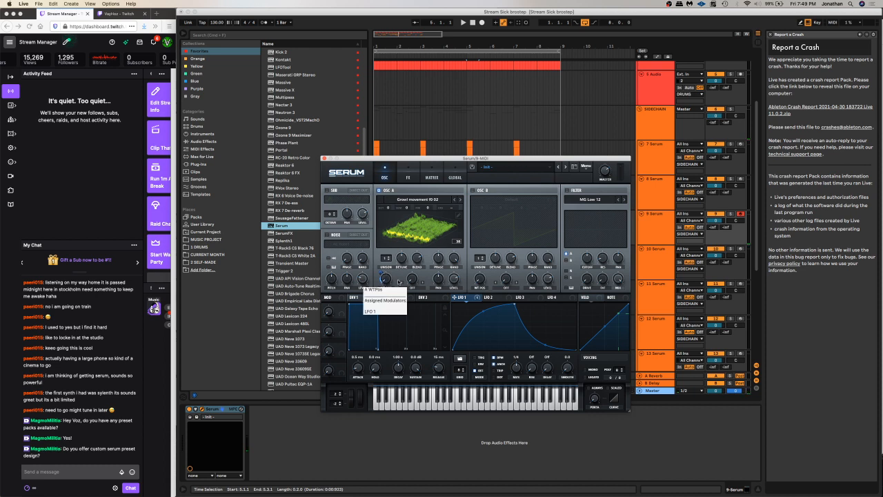
{"action": "left_click_drag", "start_coordinate": [385, 279], "coordinate": [383, 284]}
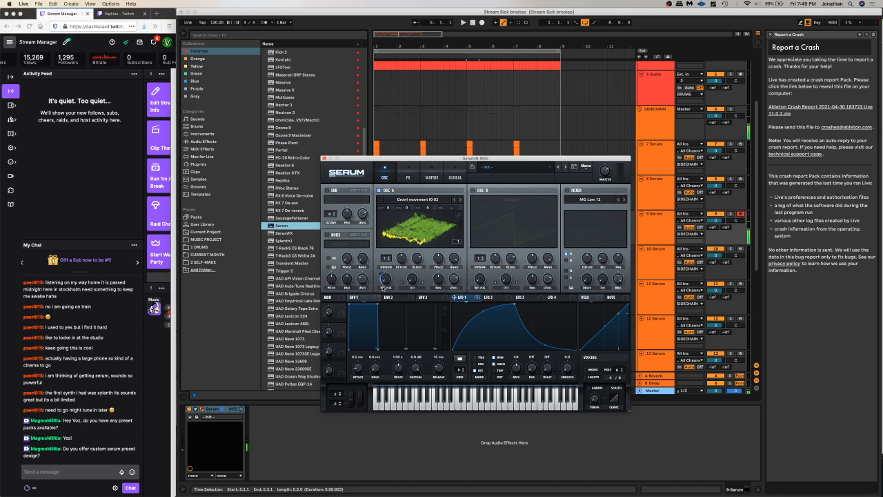
Choose a warp mode for oscillator A and modulate the warp amount with LFO 1 at 57
{"action": "left_click", "coordinate": [417, 284]}
{"action": "left_click", "coordinate": [416, 300]}
{"action": "left_click_drag", "start_coordinate": [414, 280], "coordinate": [412, 280]}
{"action": "left_click_drag", "start_coordinate": [402, 283], "coordinate": [400, 282]}
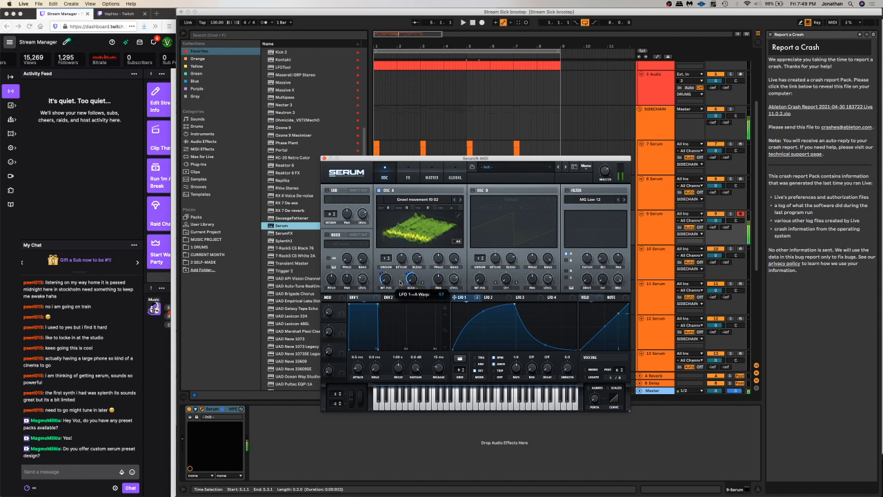
Reshape LFO 1 into a steep rise with a vertical drop at mid-cycle and set it to TRIG mode
{"action": "left_click_drag", "start_coordinate": [487, 313], "coordinate": [469, 304]}
{"action": "left_click_drag", "start_coordinate": [529, 343], "coordinate": [513, 312]}
{"action": "double_click", "coordinate": [502, 320]}
{"action": "double_click", "coordinate": [521, 349]}
{"action": "left_click_drag", "start_coordinate": [522, 354], "coordinate": [512, 366]}
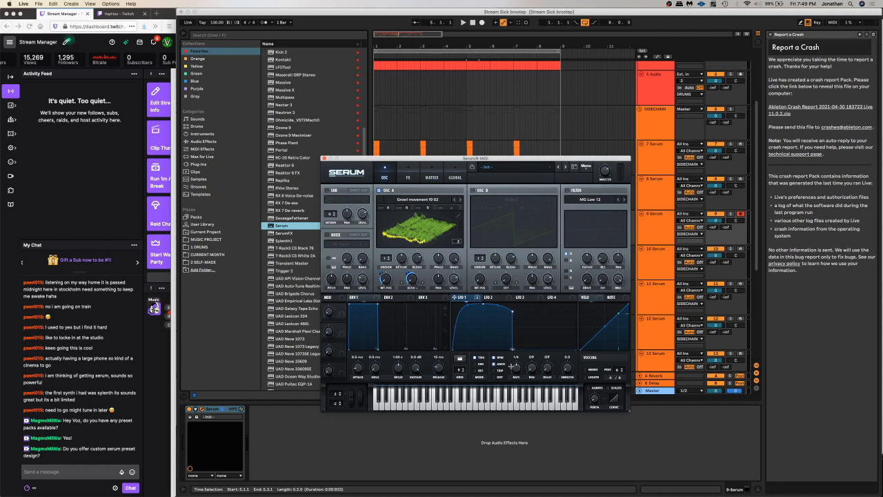
Extend the LFO 1 shape with an earlier drop, a mid-cycle dip and a second hump, at rate 1/2
{"action": "left_click_drag", "start_coordinate": [513, 310], "coordinate": [485, 323]}
{"action": "double_click", "coordinate": [531, 318]}
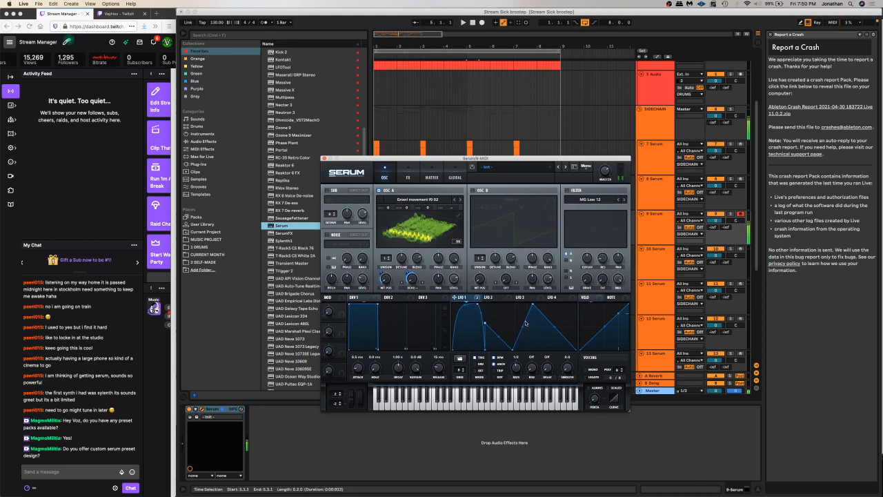
{"action": "left_click_drag", "start_coordinate": [532, 305], "coordinate": [502, 329]}
{"action": "double_click", "coordinate": [547, 329]}
{"action": "double_click", "coordinate": [547, 309]}
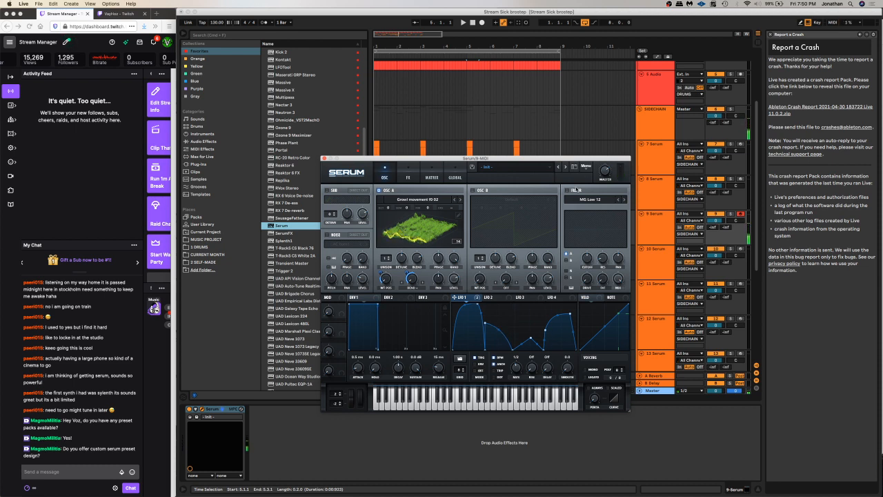
Enable a High 24 filter and the sub oscillator, with LFO 2 modulating filter cutoff and sub level
{"action": "left_click", "coordinate": [491, 297]}
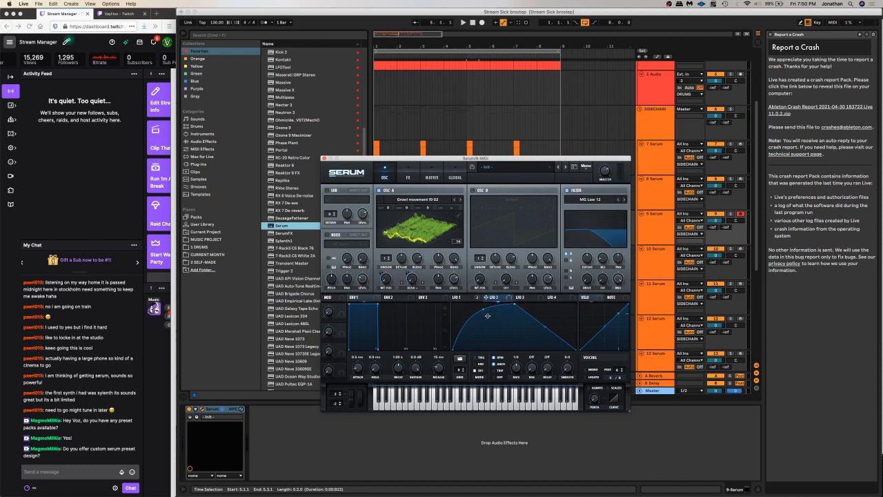
{"action": "left_click", "coordinate": [578, 199]}
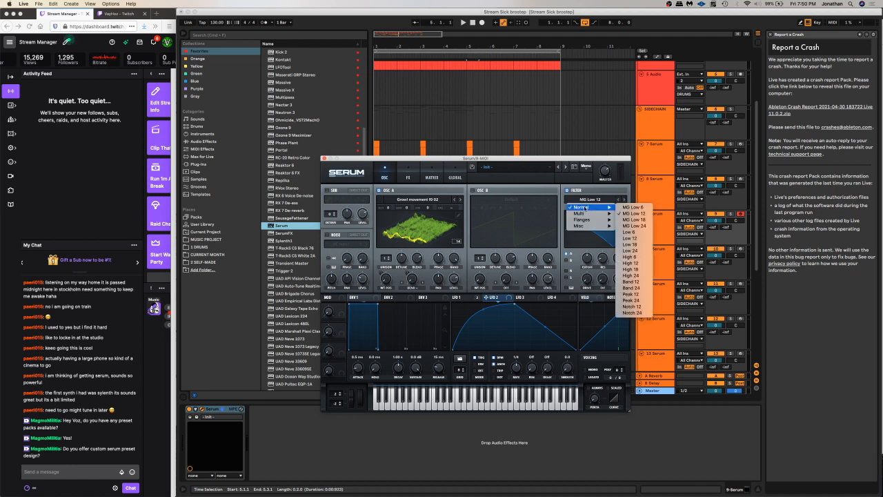
{"action": "left_click", "coordinate": [633, 273]}
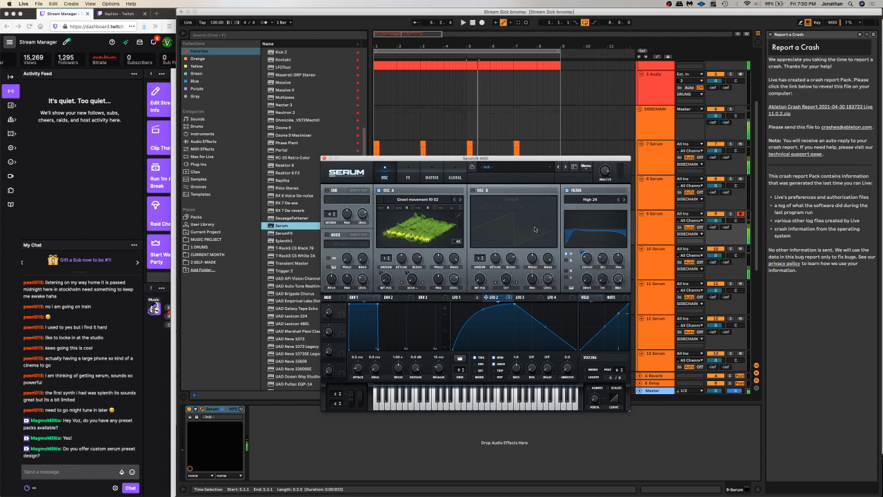
{"action": "left_click", "coordinate": [334, 191]}
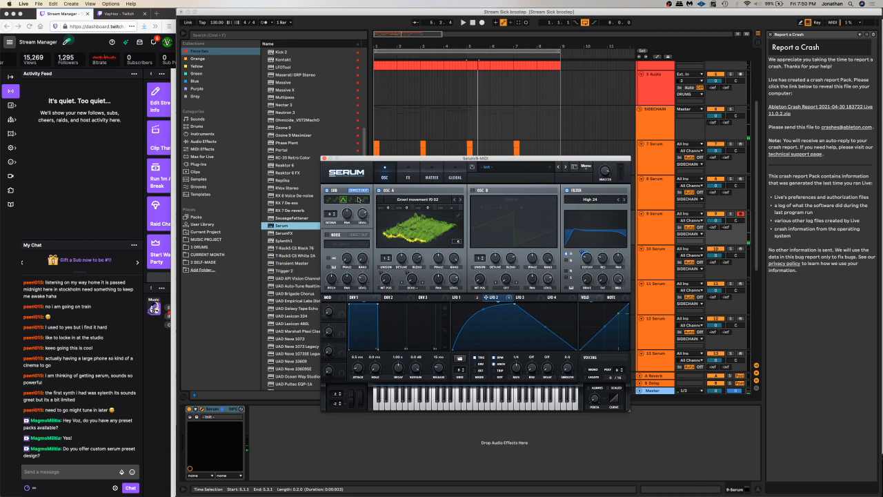
{"action": "mouse_move", "coordinate": [357, 229]}
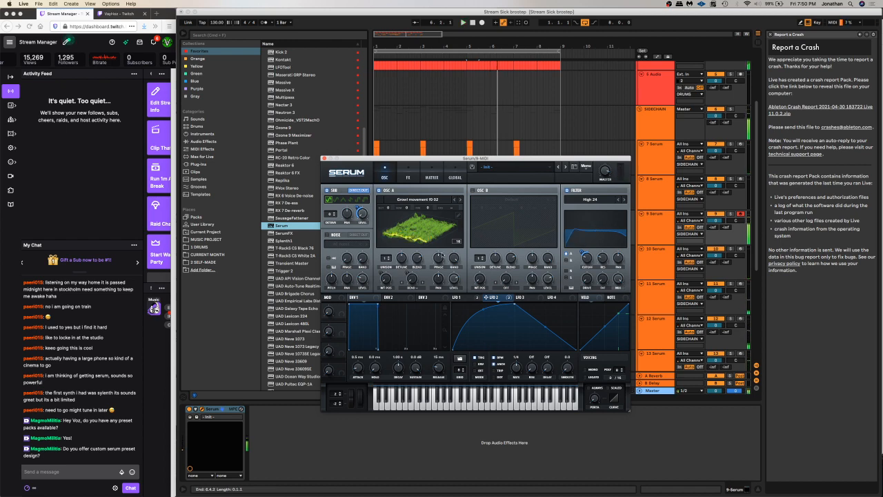
Route LFO 3 to Mast.Tun in the modulation matrix with a very small positive amount
{"action": "left_click", "coordinate": [432, 173]}
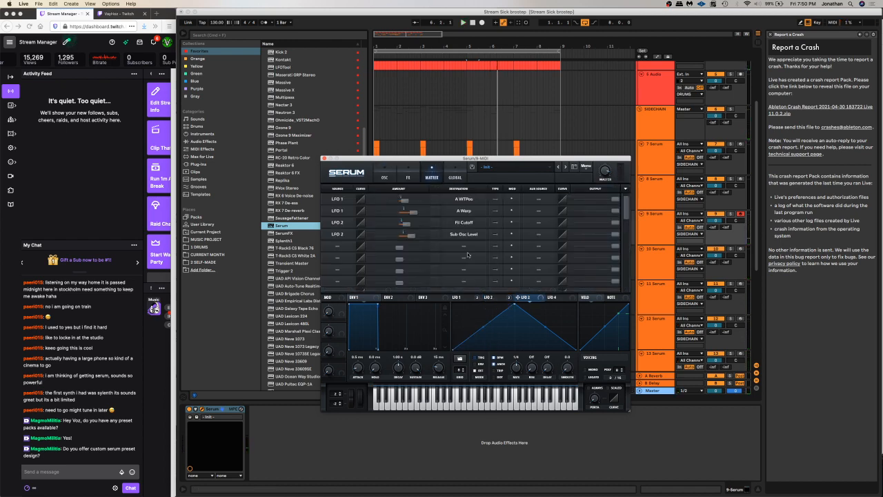
{"action": "left_click", "coordinate": [345, 250]}
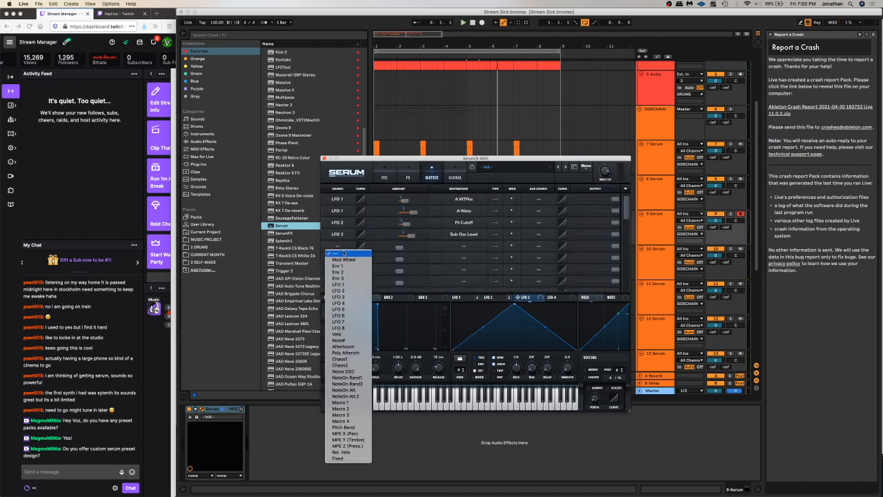
{"action": "left_click", "coordinate": [360, 294]}
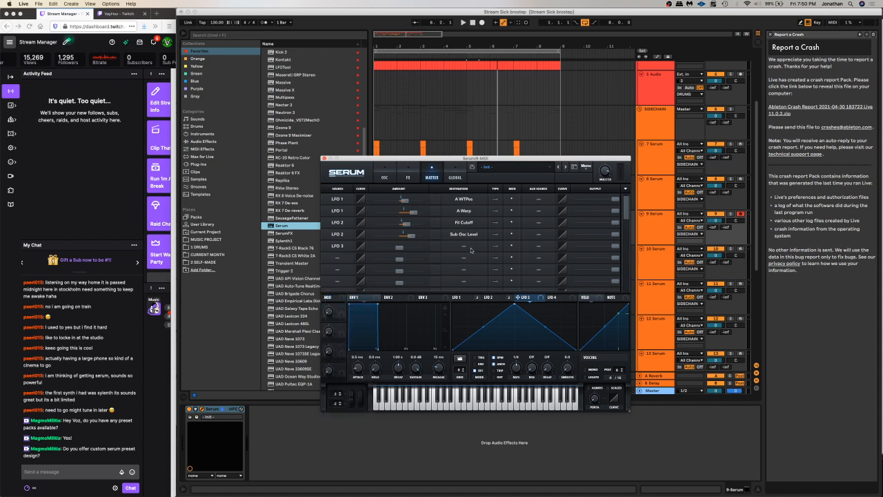
{"action": "left_click", "coordinate": [464, 246]}
{"action": "left_click", "coordinate": [502, 297]}
{"action": "left_click_drag", "start_coordinate": [397, 248], "coordinate": [399, 246]}
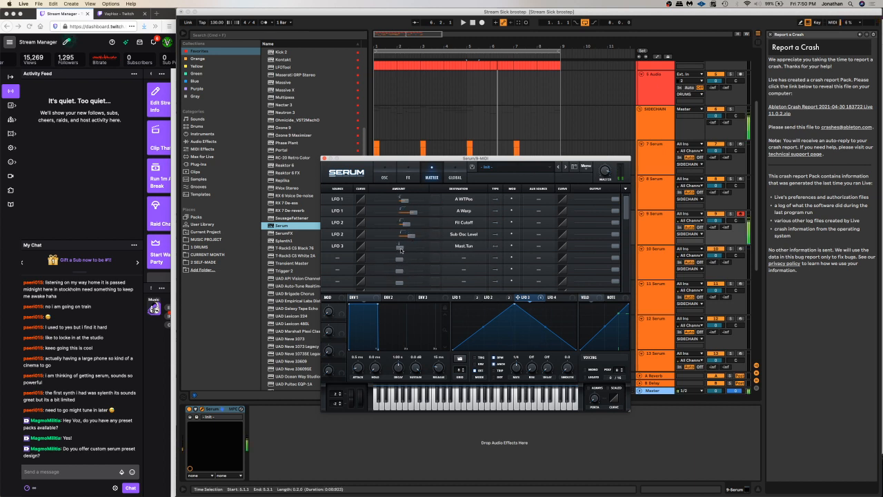
Shape LFO 3 as a flat line that curves down to zero from mid-cycle, and set it to TRIG mode
{"action": "right_click", "coordinate": [453, 353]}
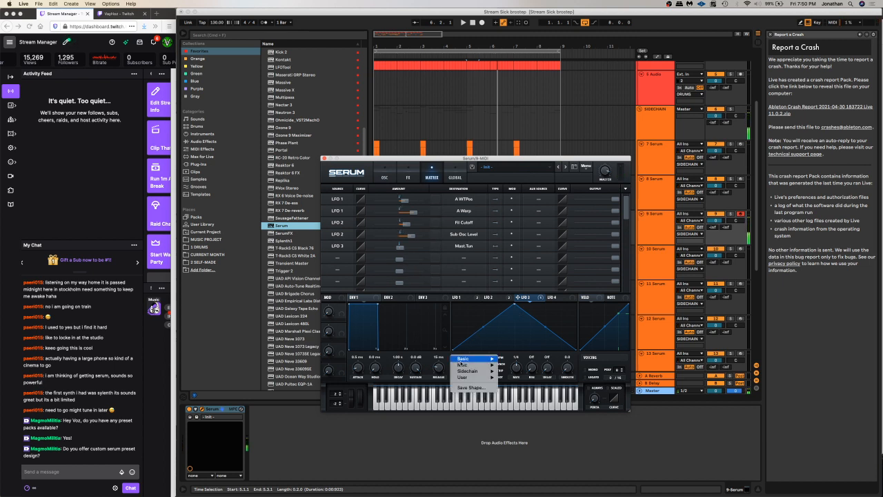
{"action": "mouse_move", "coordinate": [483, 359]}
{"action": "left_click", "coordinate": [511, 376]}
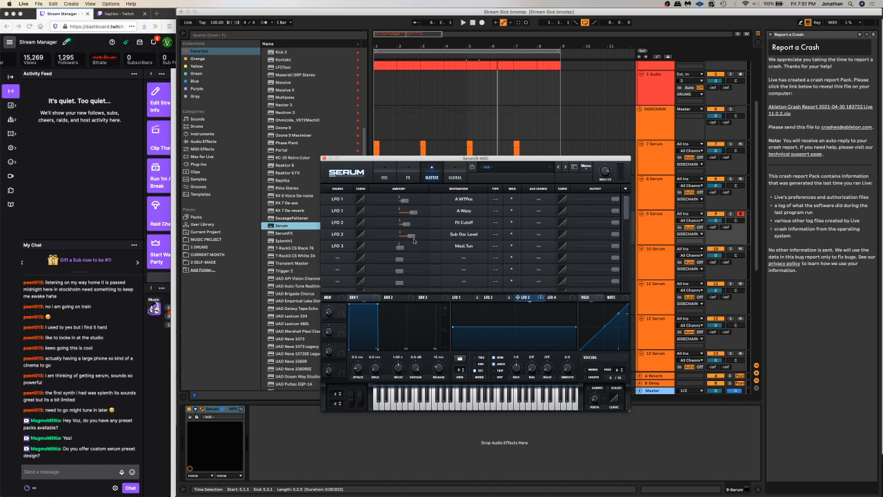
{"action": "left_click_drag", "start_coordinate": [400, 249], "coordinate": [400, 249]}
{"action": "double_click", "coordinate": [515, 322]}
{"action": "mouse_move", "coordinate": [515, 322]}
{"action": "left_mouse_down"}
{"action": "mouse_move", "coordinate": [545, 339]}
{"action": "mouse_move", "coordinate": [530, 315]}
{"action": "left_mouse_up"}
{"action": "left_click", "coordinate": [480, 358]}
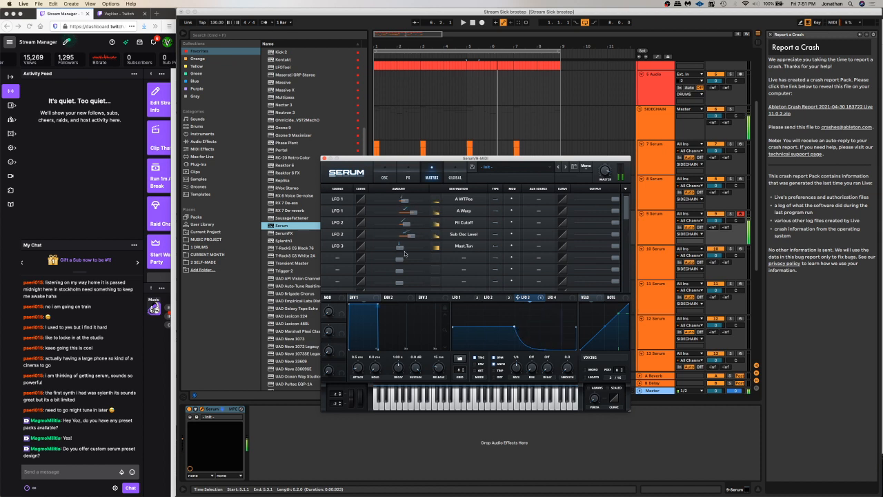
Play back the sound with the arrangement and move LFO 3's drop point to about a fifth of its cycle
{"action": "left_click_drag", "start_coordinate": [404, 246], "coordinate": [404, 247]}
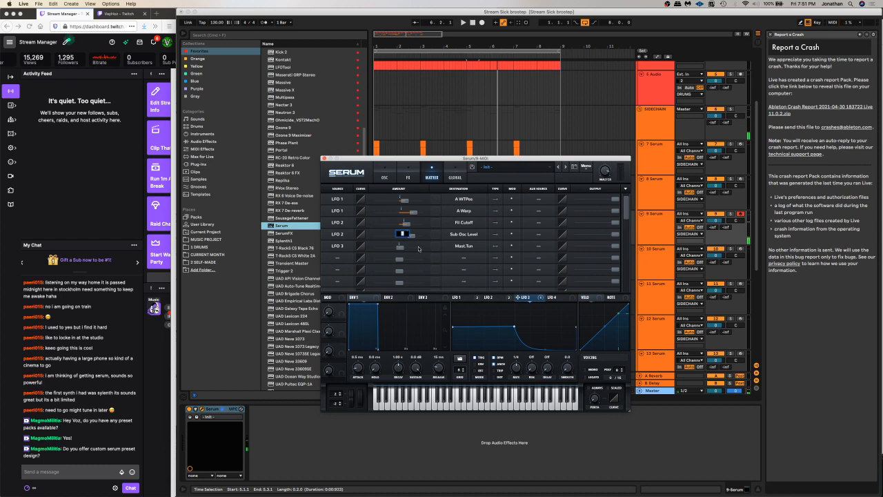
{"action": "left_click", "coordinate": [384, 172]}
{"action": "key", "text": "space"}
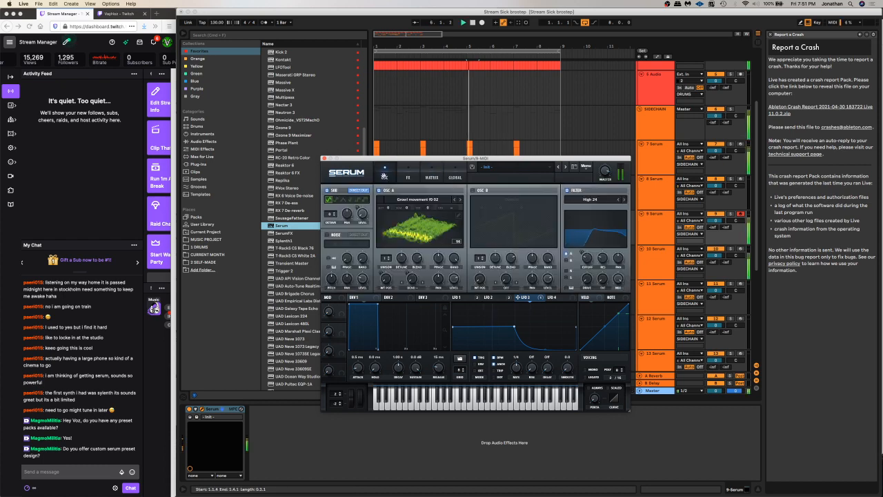
{"action": "left_click_drag", "start_coordinate": [514, 330], "coordinate": [476, 327]}
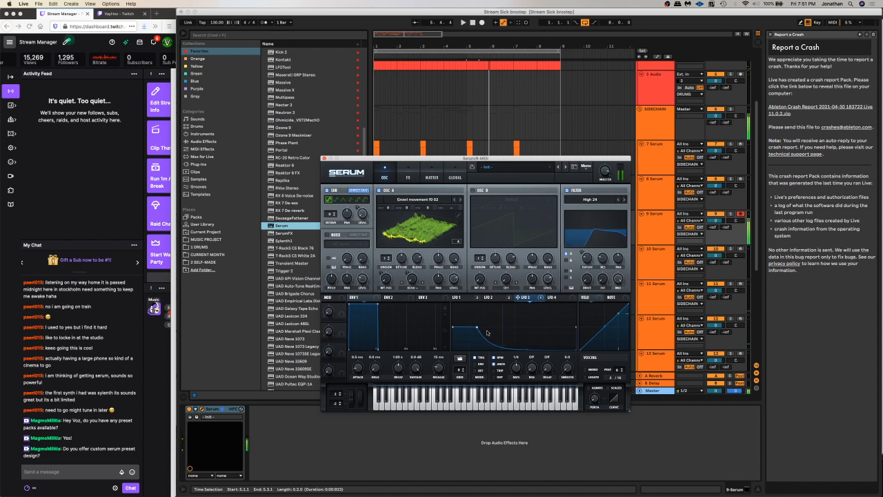
Reshape LFO 3 into a gentler curved fall starting at about a quarter of its cycle, auditioning the sound between adjustments
{"action": "double_click", "coordinate": [524, 350]}
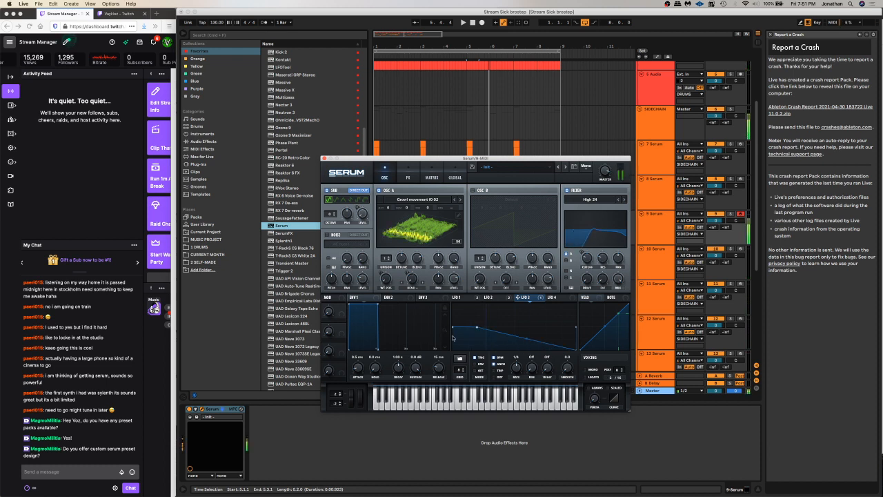
{"action": "left_click_drag", "start_coordinate": [476, 326], "coordinate": [497, 326]}
{"action": "double_click", "coordinate": [497, 327]}
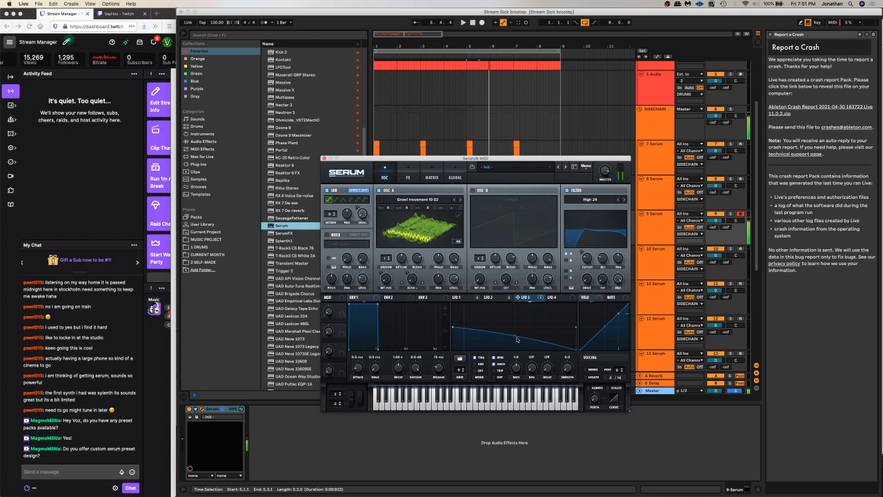
{"action": "double_click", "coordinate": [480, 327]}
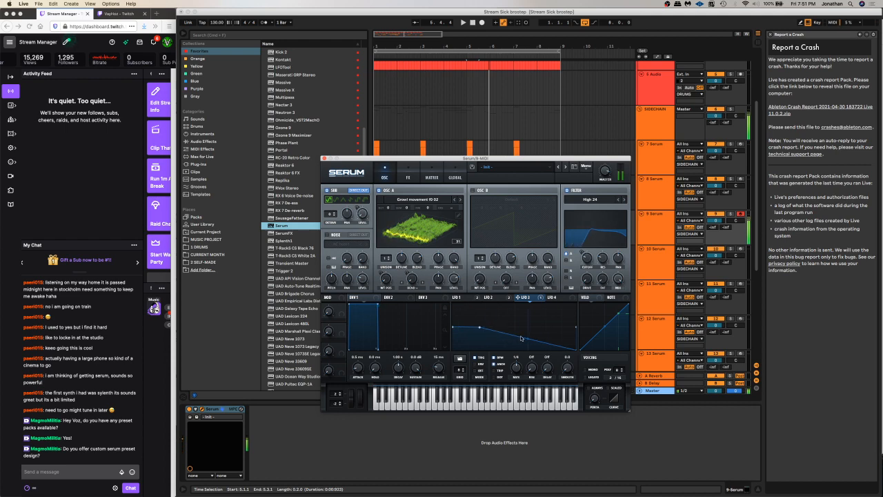
{"action": "left_click", "coordinate": [432, 176]}
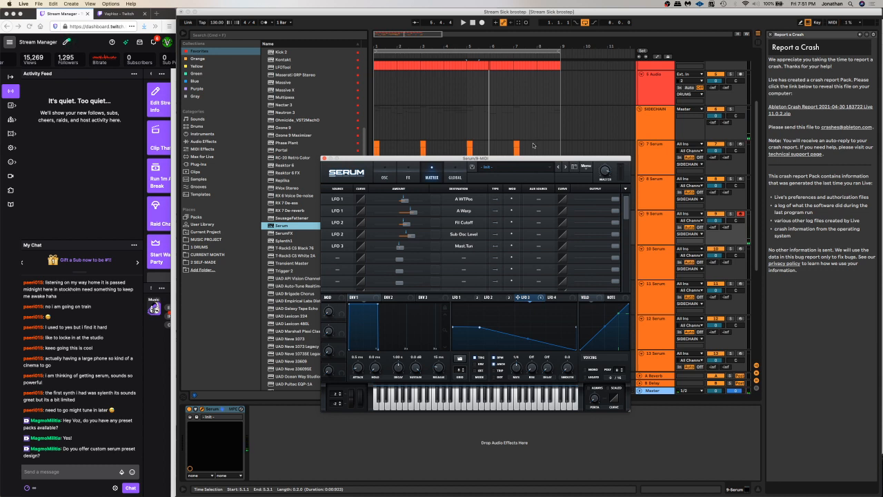
{"action": "left_click_drag", "start_coordinate": [519, 351], "coordinate": [526, 352]}
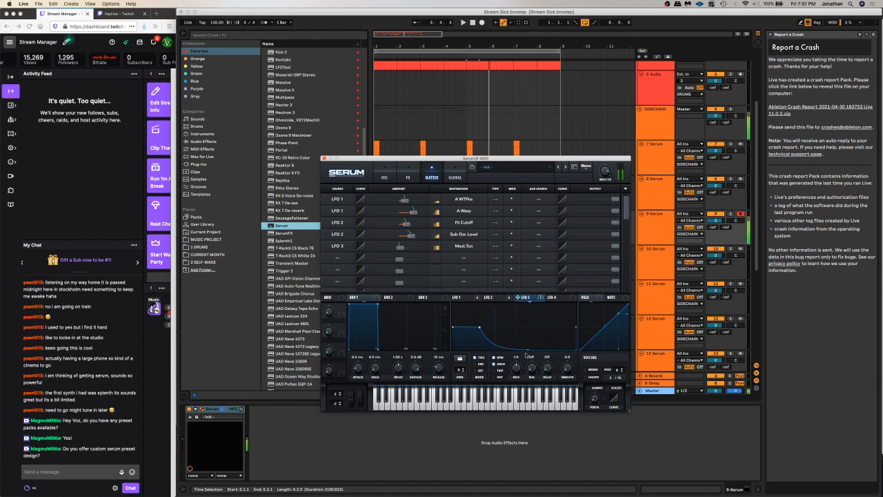
{"action": "key", "text": "z"}
{"action": "left_click_drag", "start_coordinate": [480, 330], "coordinate": [550, 351]}
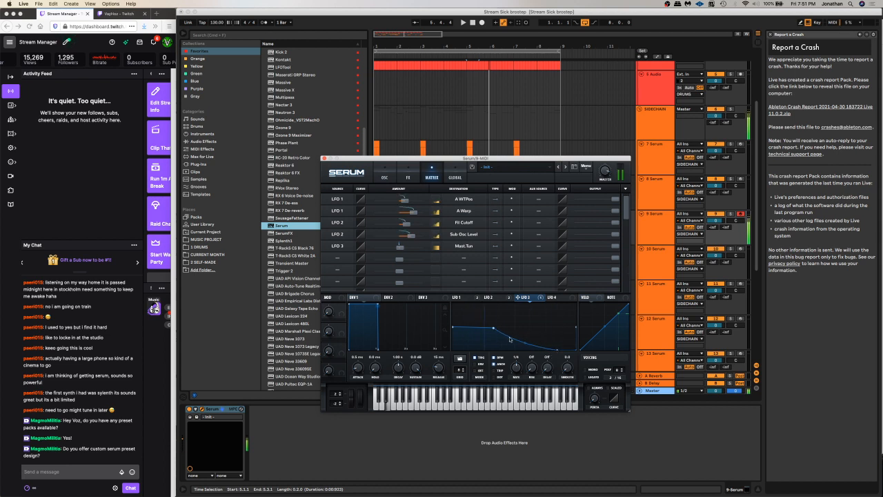
{"action": "left_click_drag", "start_coordinate": [494, 327], "coordinate": [484, 327]}
{"action": "key", "text": "z"}
Bow LFO 2's falling segment outward so that its shape becomes a rounded arch
{"action": "left_click", "coordinate": [385, 172]}
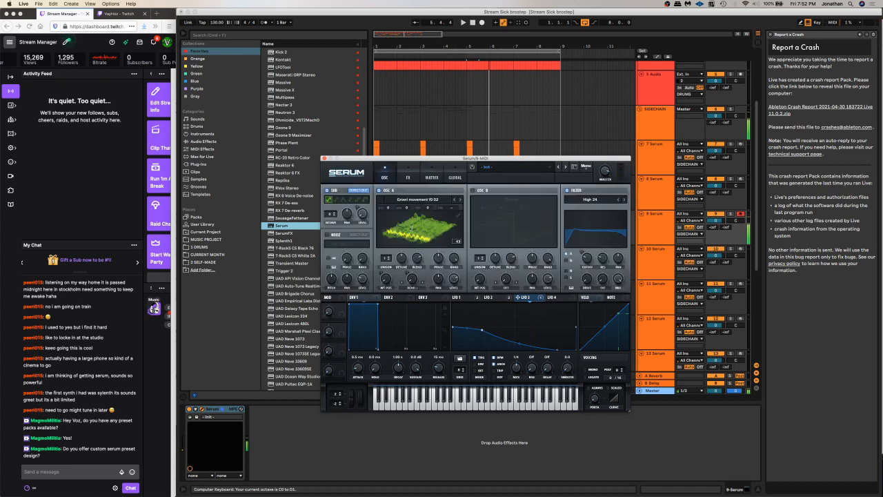
{"action": "left_click", "coordinate": [466, 297]}
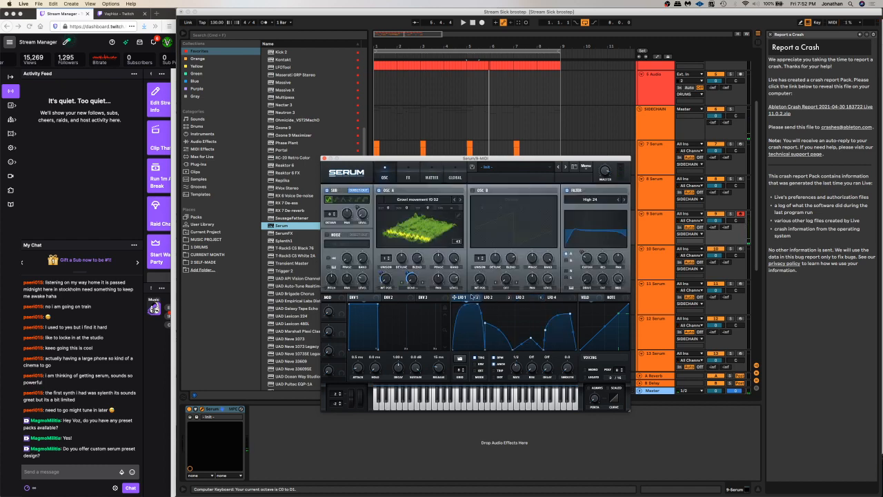
{"action": "left_click", "coordinate": [490, 297]}
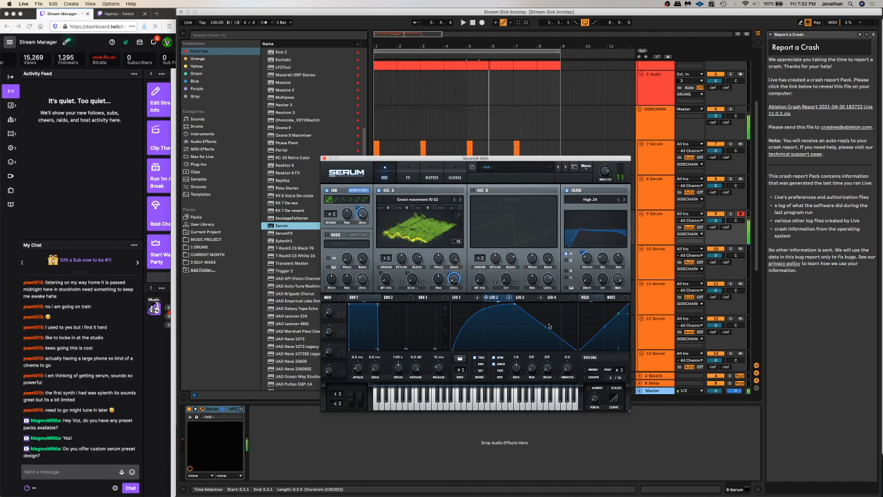
{"action": "left_click_drag", "start_coordinate": [535, 327], "coordinate": [545, 321]}
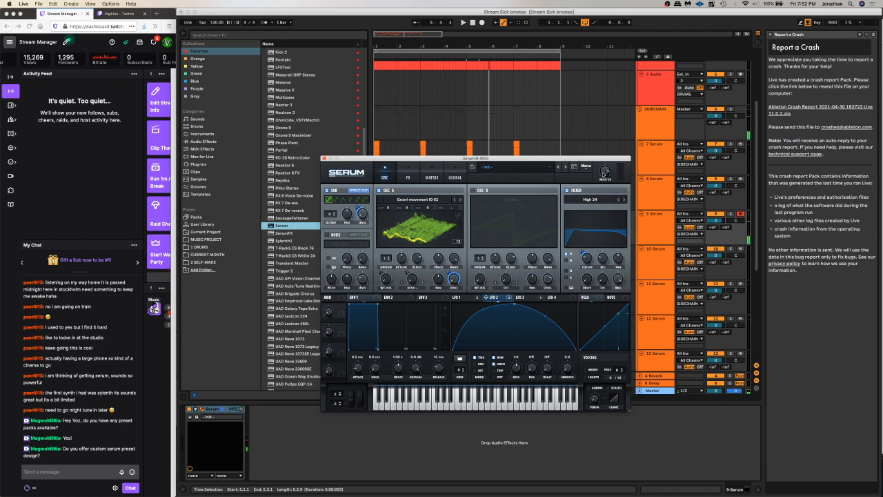
Enable the Compressor and EQ effects, with multiband compression on and the EQ placed before the compressor
{"action": "left_click", "coordinate": [399, 173]}
{"action": "left_click", "coordinate": [329, 253]}
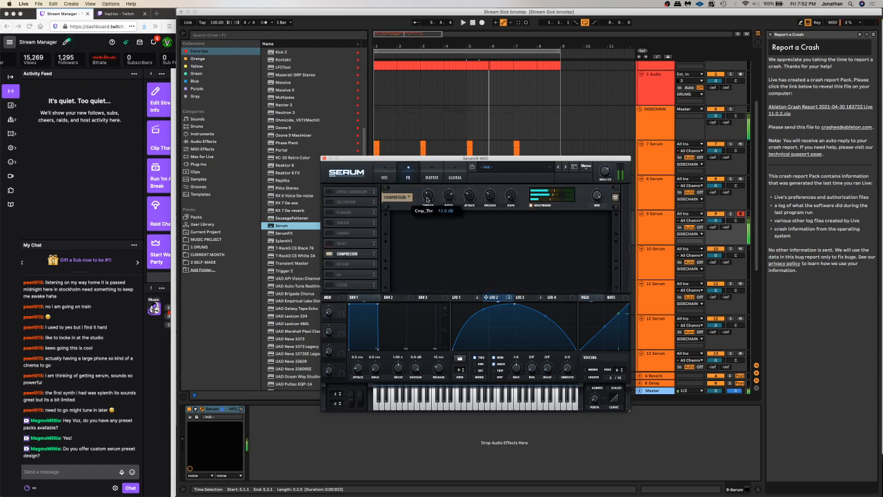
{"action": "left_click", "coordinate": [329, 275]}
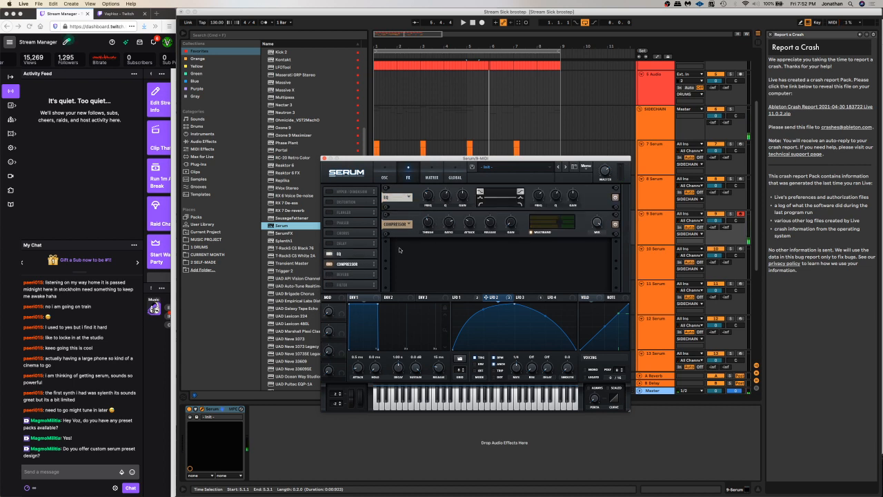
Switch the EQ's low band to its low-cut shape and modulate both EQ band frequencies with LFO 1
{"action": "left_click", "coordinate": [481, 205]}
{"action": "left_click", "coordinate": [477, 298]}
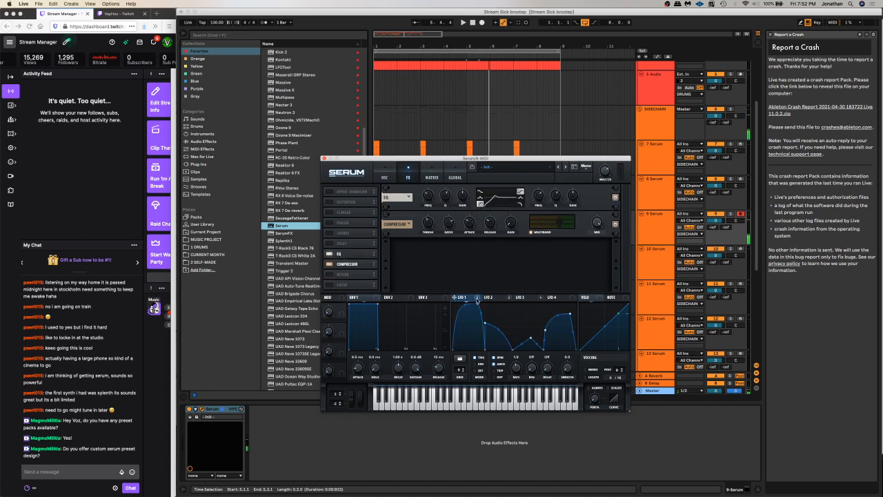
{"action": "left_click_drag", "start_coordinate": [465, 298], "coordinate": [426, 195]}
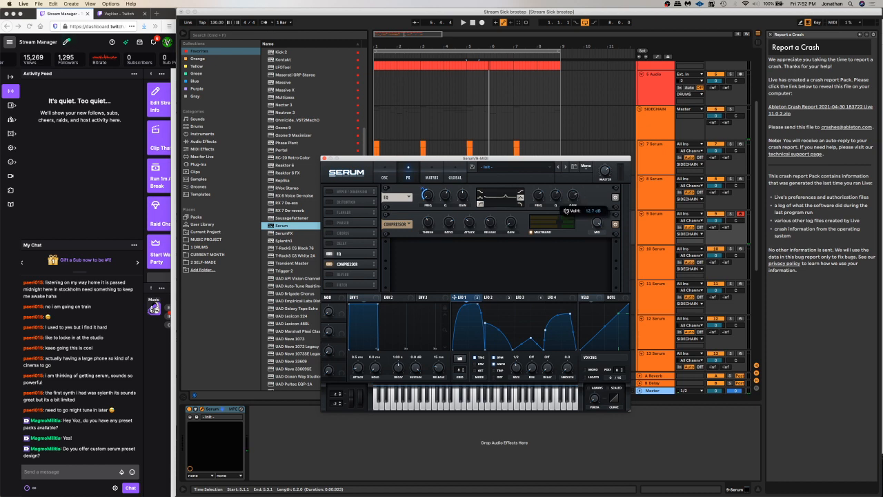
{"action": "left_click_drag", "start_coordinate": [471, 298], "coordinate": [538, 195]}
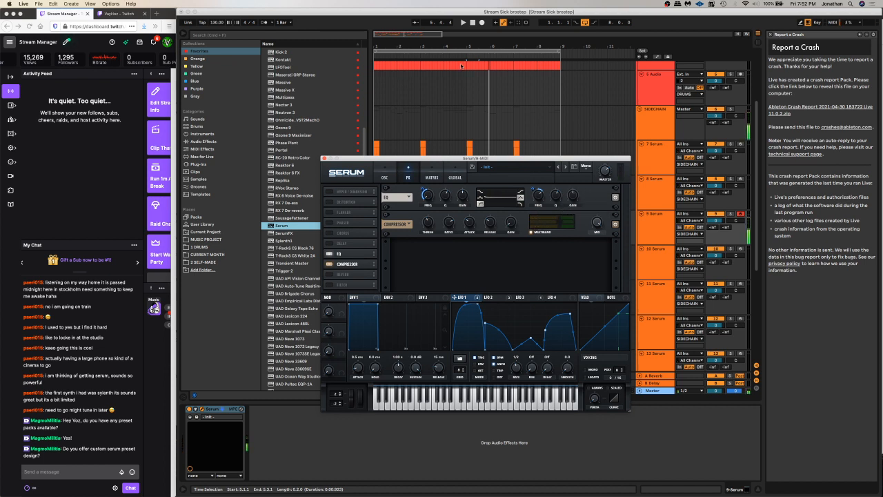
Set LFOs 1, 2 and 3 to OFF mode and play the arrangement with the growl
{"action": "key", "text": "space"}
{"action": "left_click", "coordinate": [491, 297]}
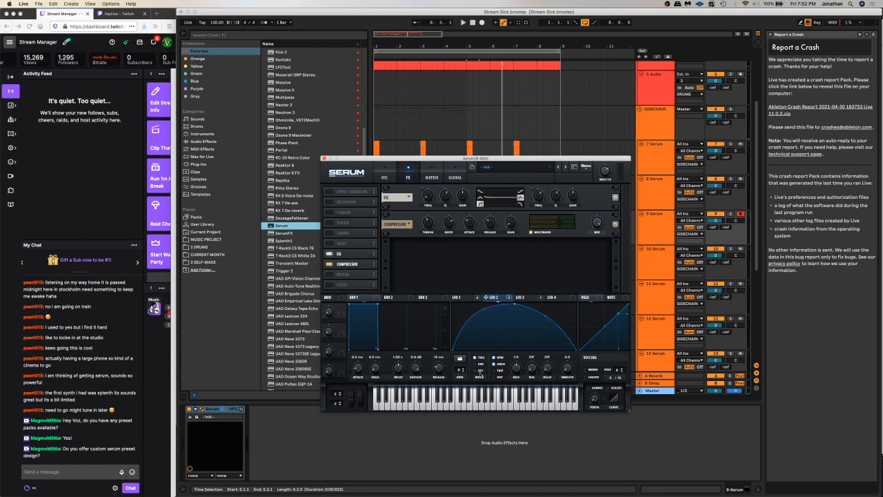
{"action": "left_click", "coordinate": [521, 297]}
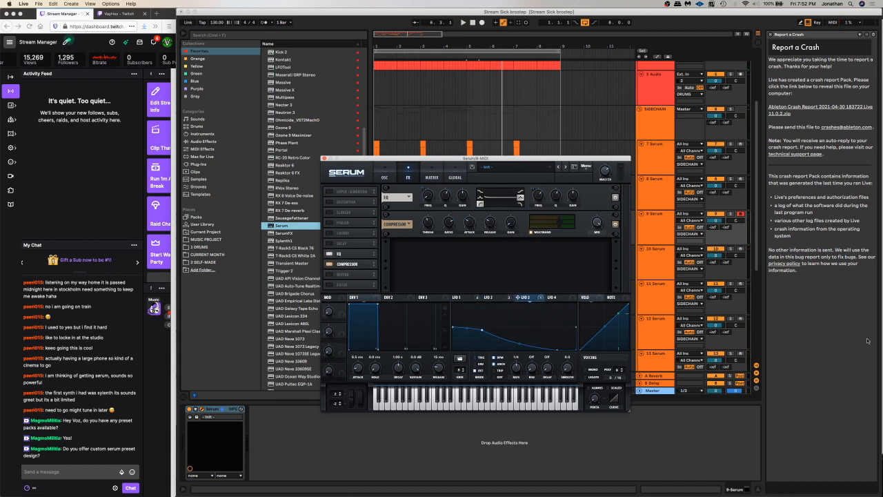
{"action": "key", "text": "space"}
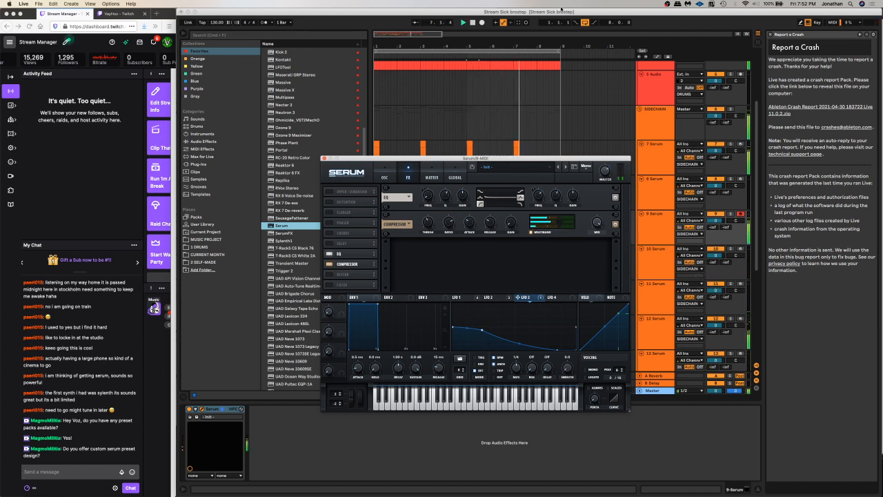
Move the Serum window clear of the arrangement, select the track 9 clip and play it from bar 5 with the oscillators shown
{"action": "left_click", "coordinate": [517, 33]}
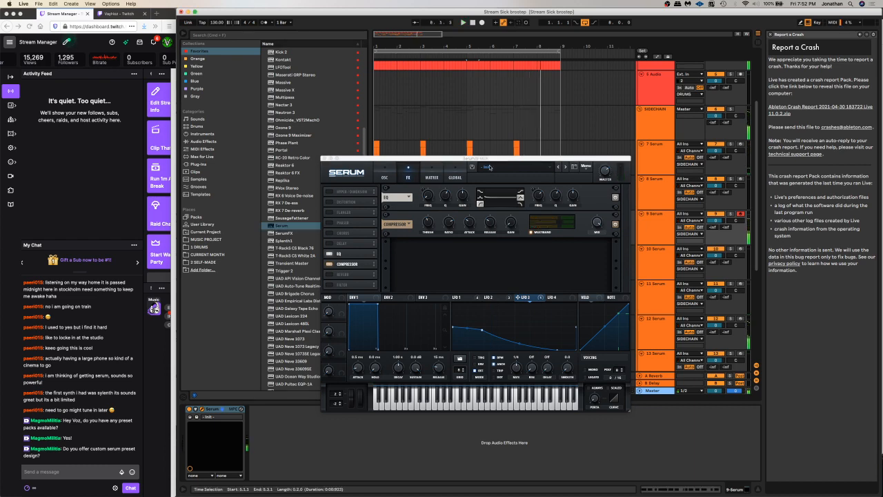
{"action": "left_click_drag", "start_coordinate": [498, 158], "coordinate": [722, 194]}
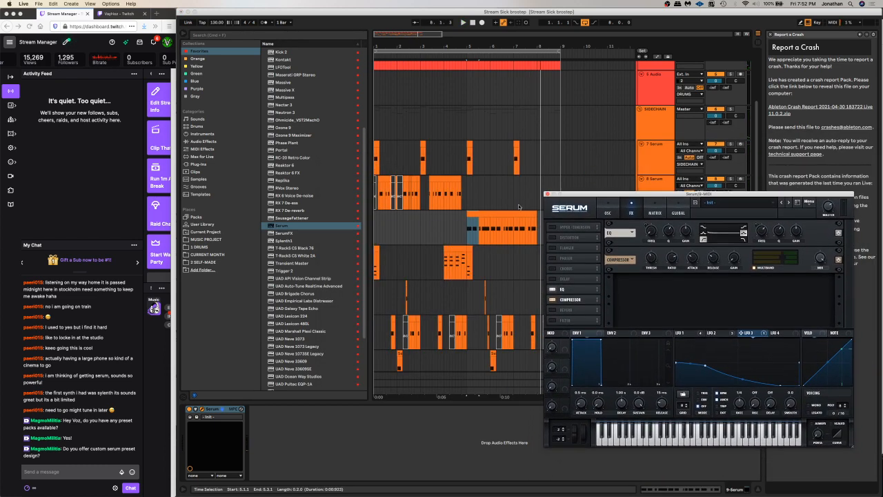
{"action": "left_click", "coordinate": [503, 228]}
{"action": "key", "text": "space"}
{"action": "left_click", "coordinate": [610, 208]}
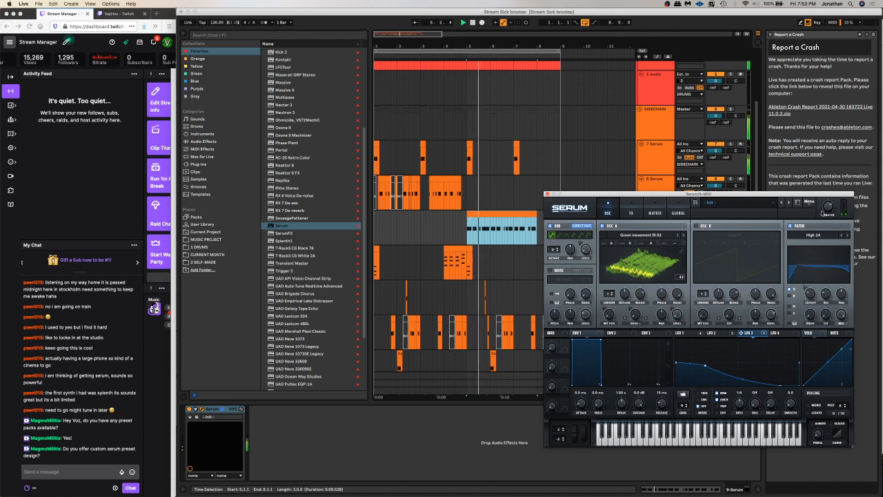
Try LFO 1 rates of 1/2 and bar during playback, and set oscillator A's warp mode to Bend +
{"action": "left_click", "coordinate": [680, 332]}
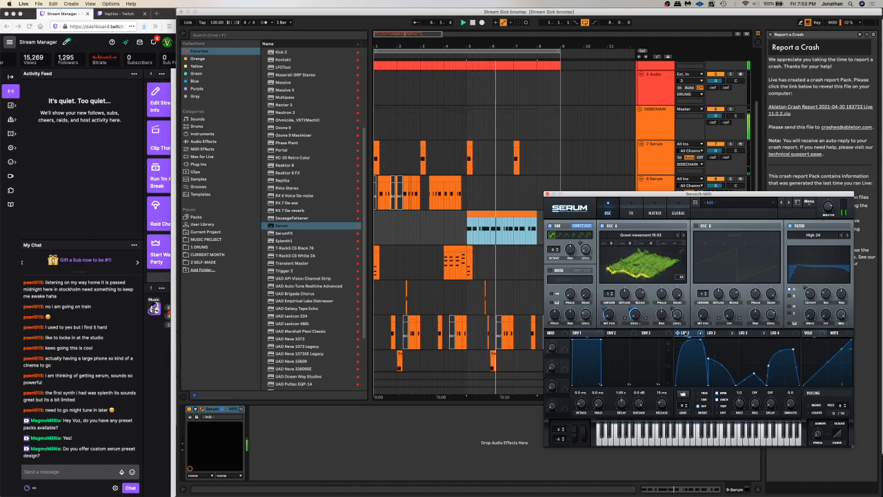
{"action": "left_click", "coordinate": [640, 322]}
{"action": "left_click", "coordinate": [635, 330]}
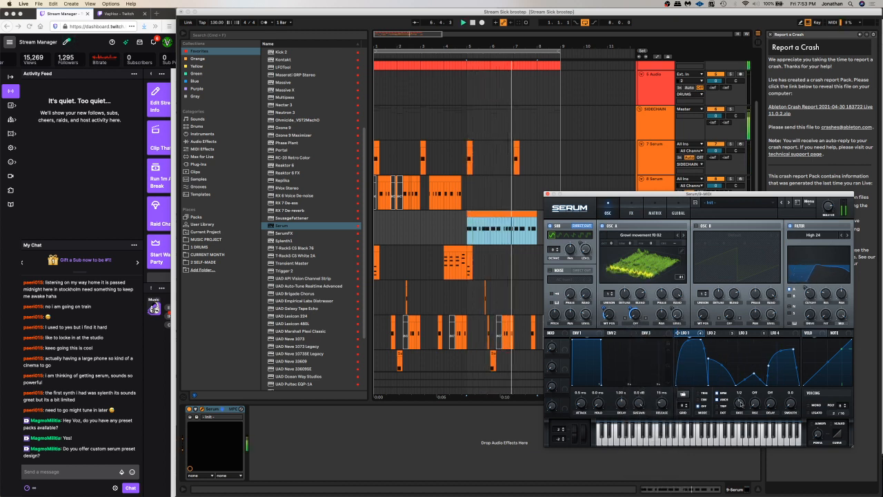
{"action": "key", "text": "space"}
{"action": "left_click_drag", "start_coordinate": [739, 402], "coordinate": [738, 405]}
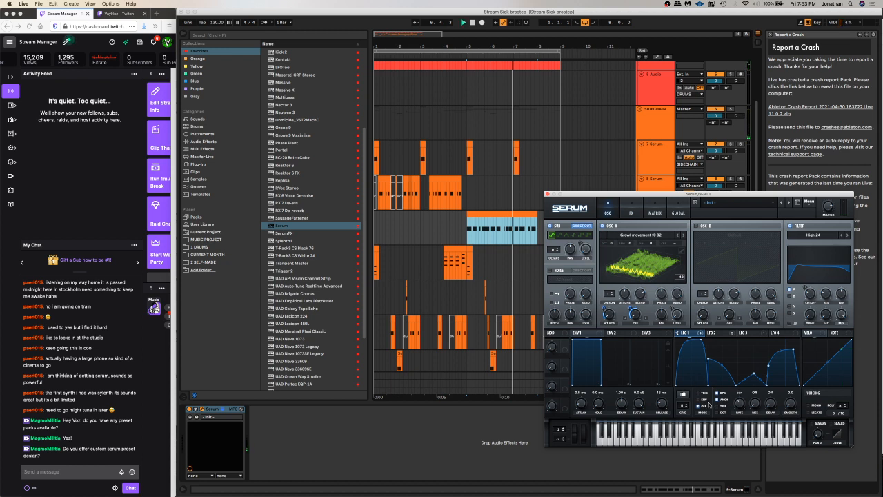
{"action": "key", "text": "space"}
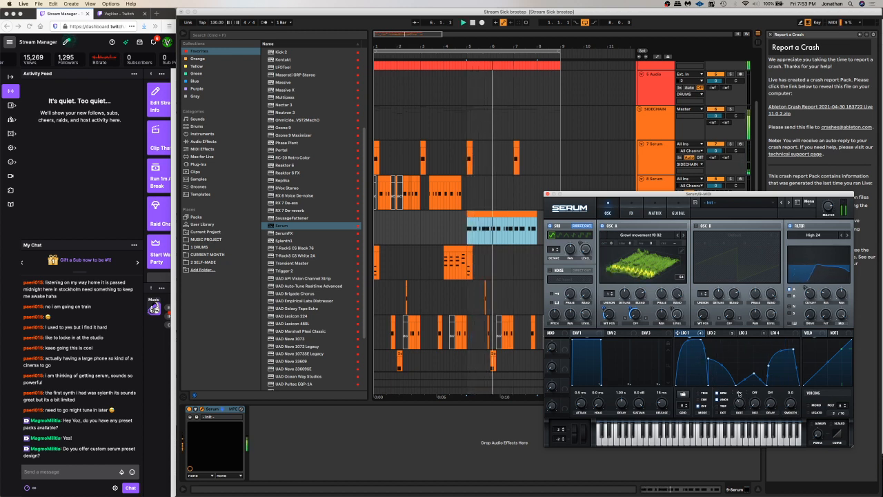
{"action": "left_click", "coordinate": [636, 322]}
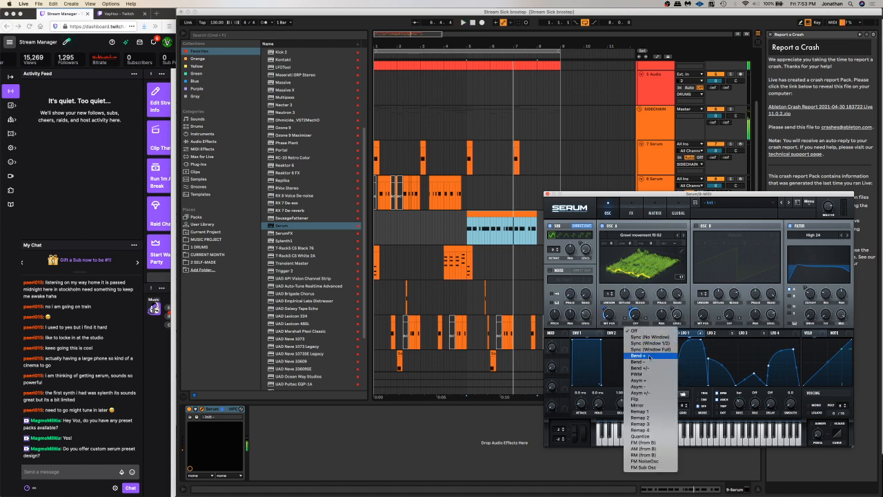
{"action": "left_click", "coordinate": [648, 356]}
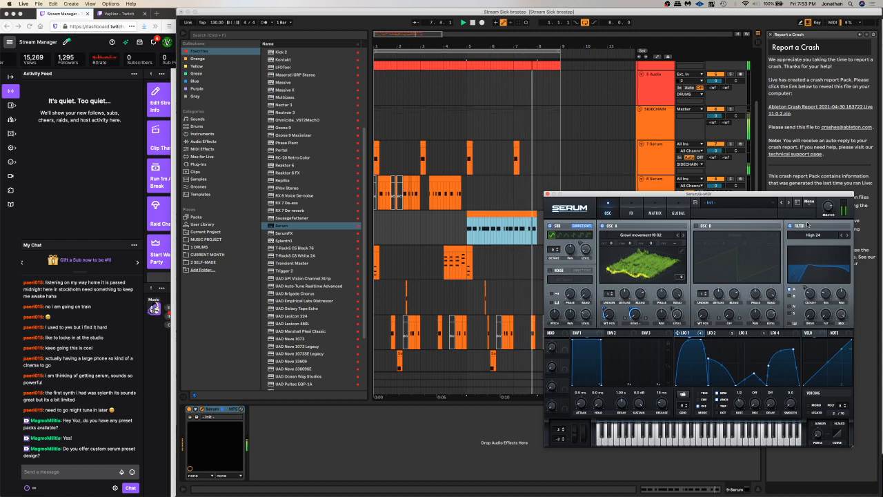
Copy the short chord hit at 5.1.1 on track 10 and place copies at 5.4.1 and 6.4.1
{"action": "left_click", "coordinate": [464, 267]}
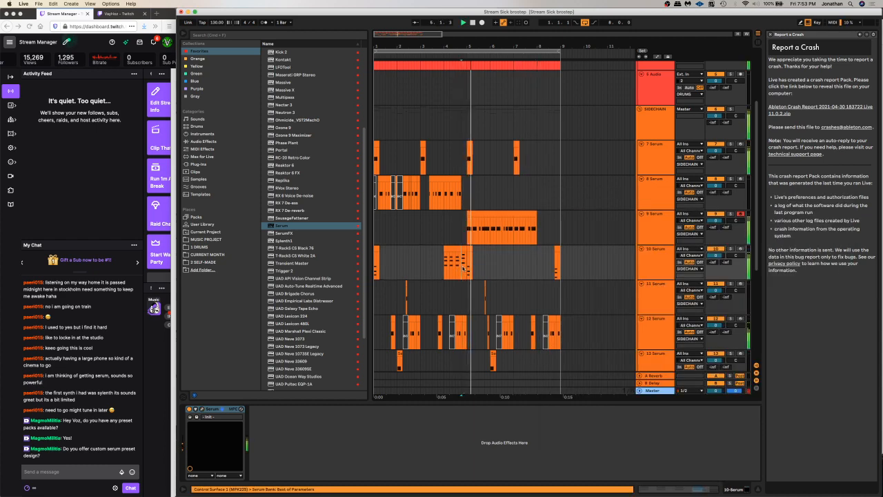
{"action": "left_click_drag", "start_coordinate": [464, 269], "coordinate": [466, 270]}
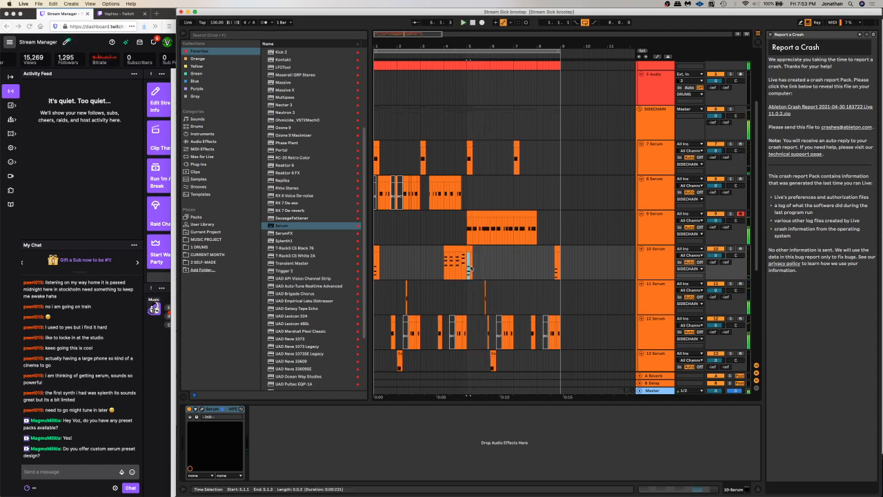
{"action": "left_click", "coordinate": [485, 263]}
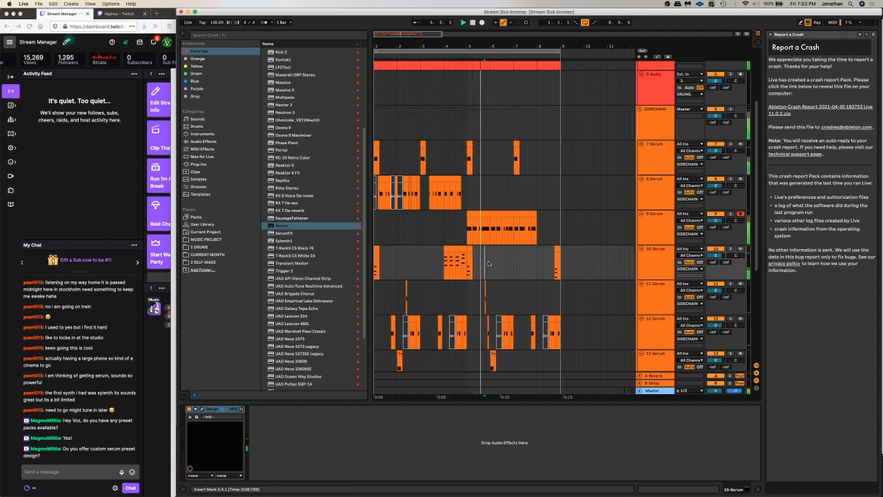
{"action": "left_click", "coordinate": [500, 255]}
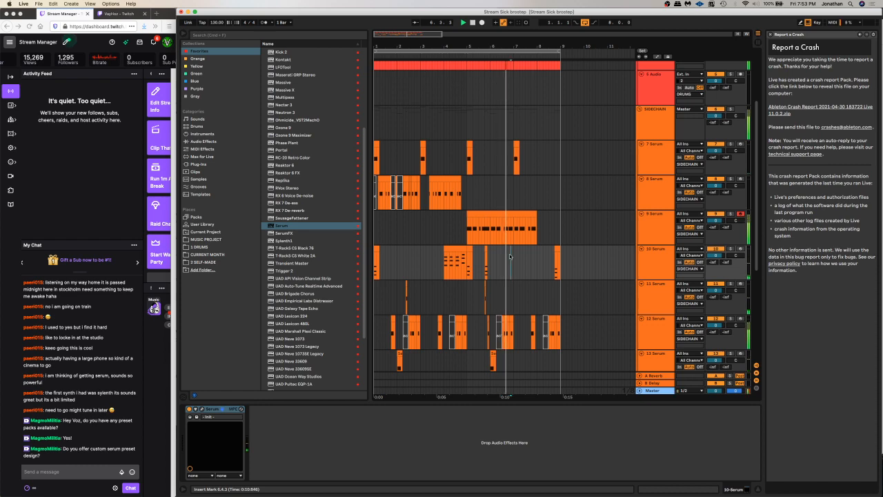
{"action": "left_click_drag", "start_coordinate": [510, 255], "coordinate": [514, 250]}
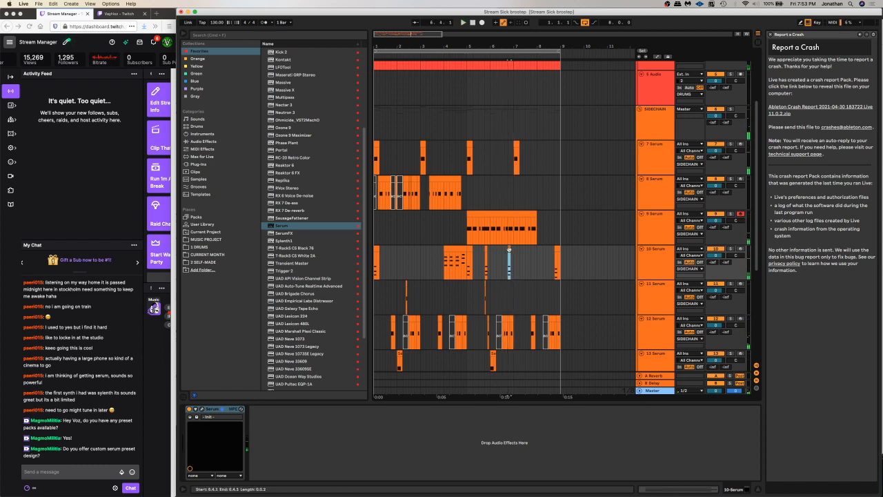
Change the chord in the copied clip at 6.4.1 to D3, F#3 and A3, and play the arrangement from bar 5
{"action": "double_click", "coordinate": [511, 250]}
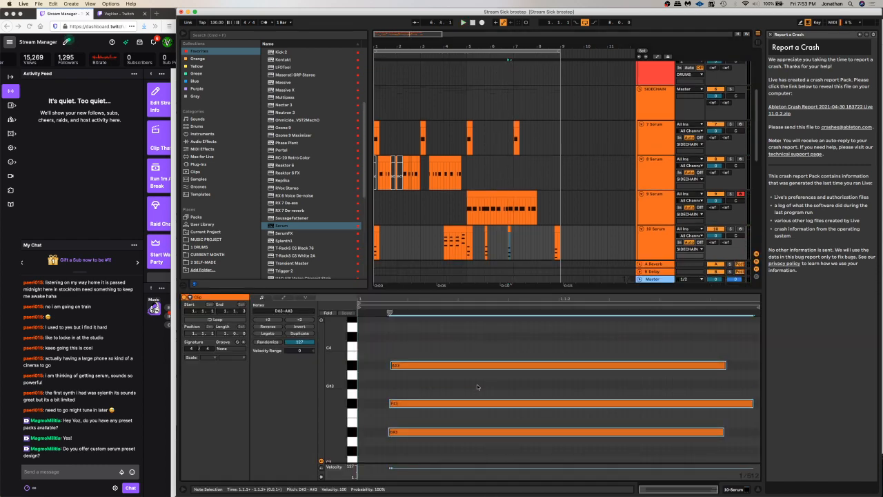
{"action": "left_click", "coordinate": [474, 244]}
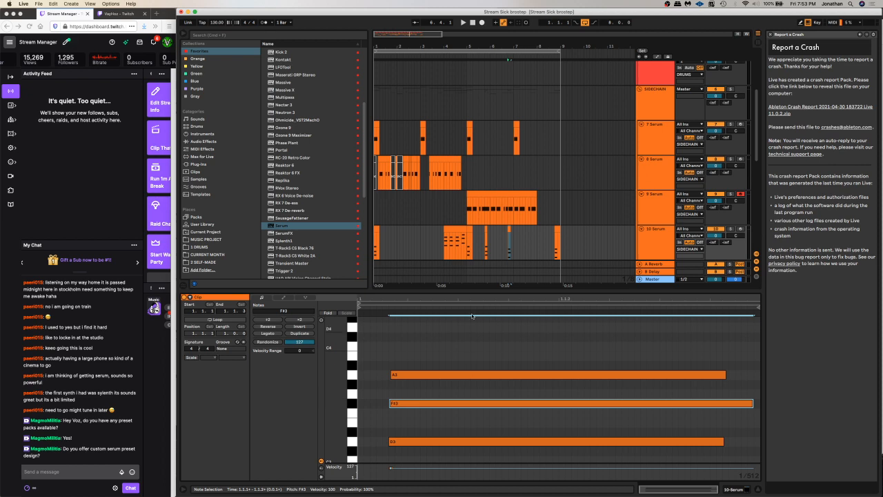
{"action": "left_click", "coordinate": [467, 250]}
{"action": "key", "text": "space"}
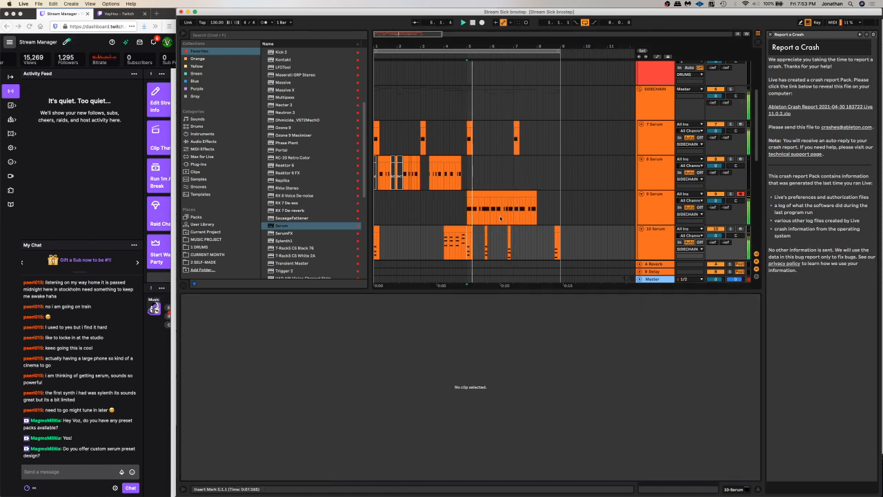
Copy the short chord hit at 5.4.1 on track 10, place the copy at 7.4.1, and play it back
{"action": "scroll", "coordinate": [518, 216], "scroll_direction": "down", "scroll_amount": 1}
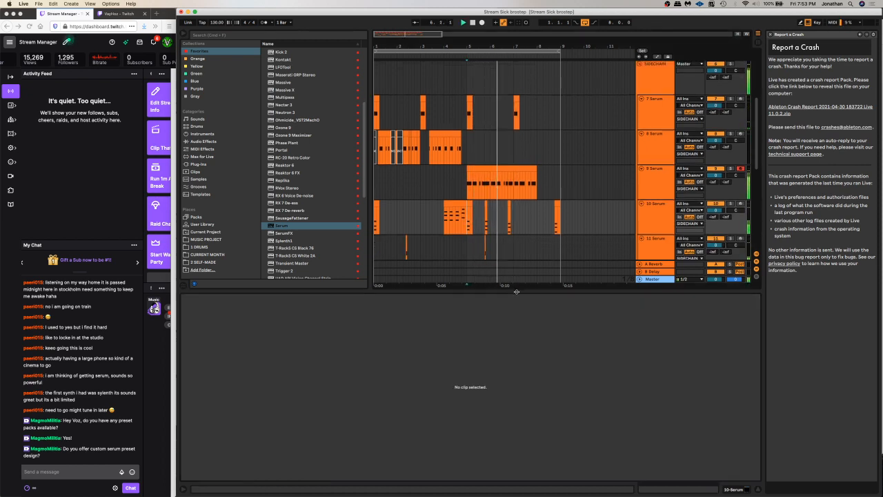
{"action": "left_click_drag", "start_coordinate": [518, 291], "coordinate": [510, 389]}
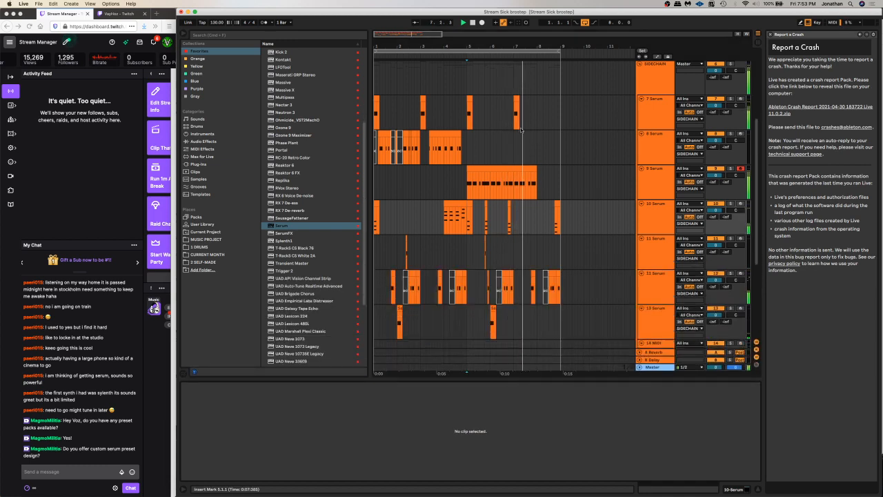
{"action": "left_click", "coordinate": [491, 219]}
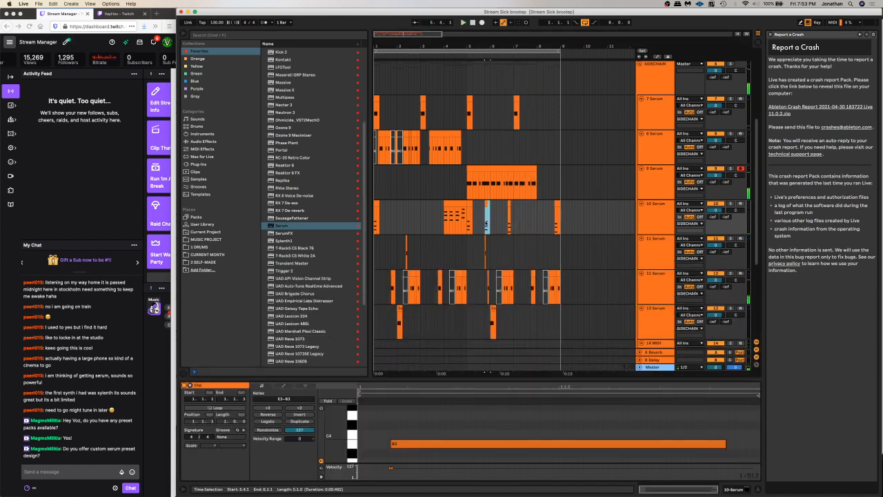
{"action": "left_click", "coordinate": [516, 220]}
{"action": "key", "text": "space"}
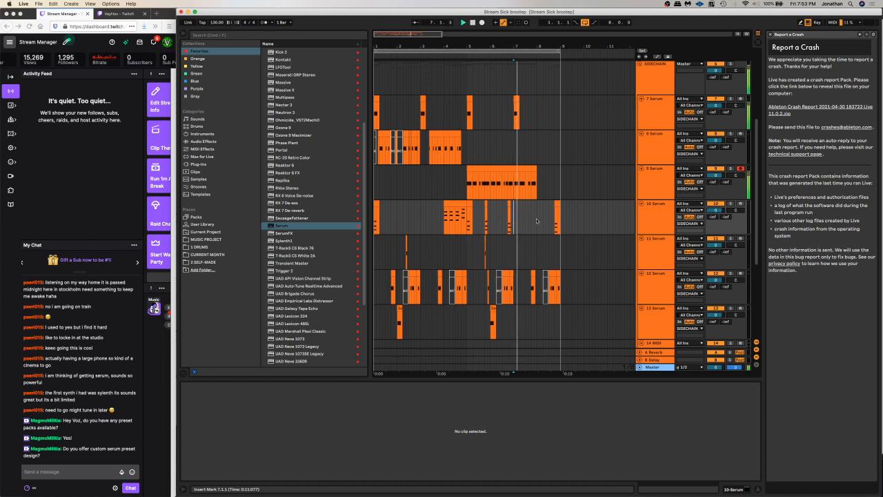
{"action": "left_click", "coordinate": [533, 222]}
{"action": "left_click", "coordinate": [534, 219]}
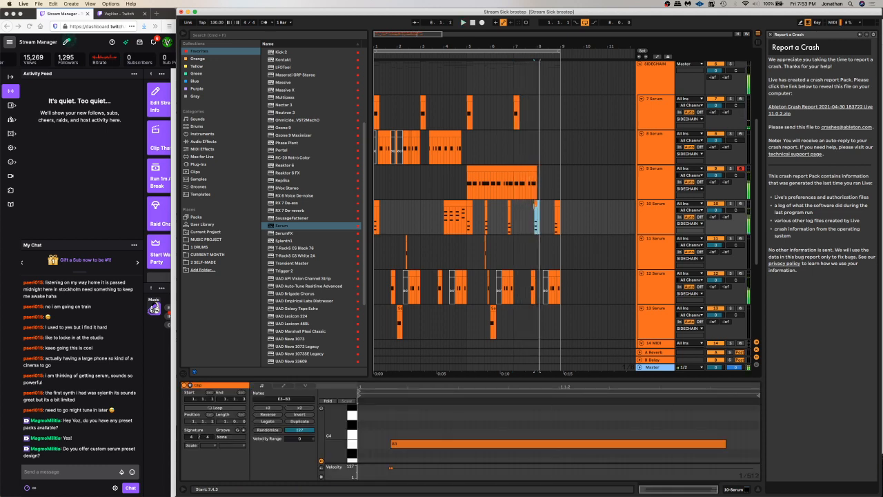
{"action": "key", "text": "space"}
{"action": "left_click_drag", "start_coordinate": [536, 205], "coordinate": [533, 204]}
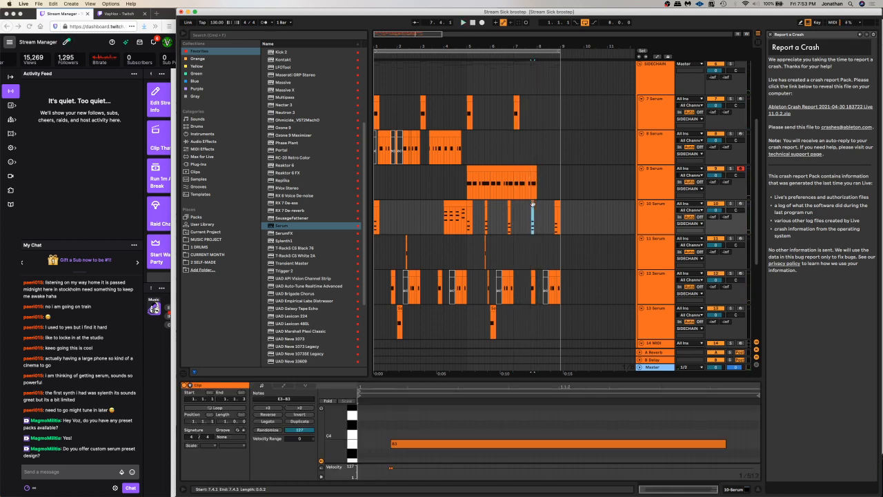
{"action": "key", "text": "space"}
{"action": "key", "text": "space"}
Select the first chord clip on track 10, solo the track, and open its Serum window
{"action": "double_click", "coordinate": [375, 217]}
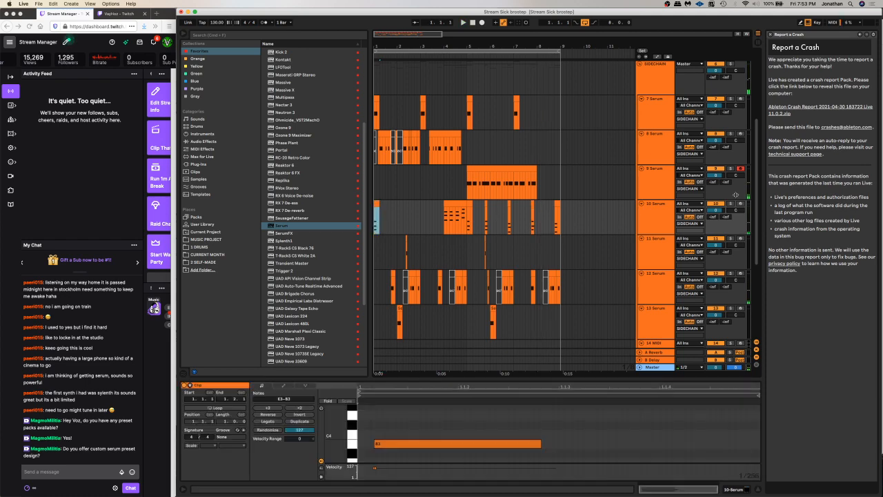
{"action": "left_click", "coordinate": [729, 205]}
{"action": "left_click", "coordinate": [648, 220]}
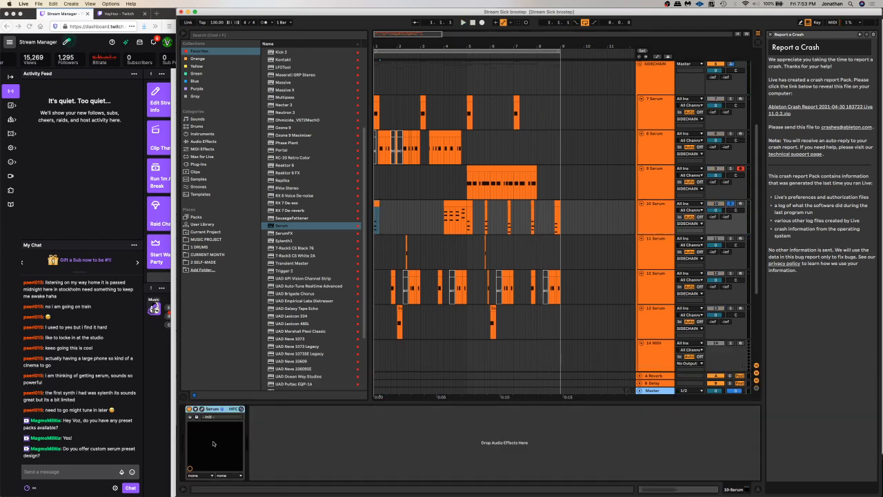
{"action": "left_click", "coordinate": [196, 417]}
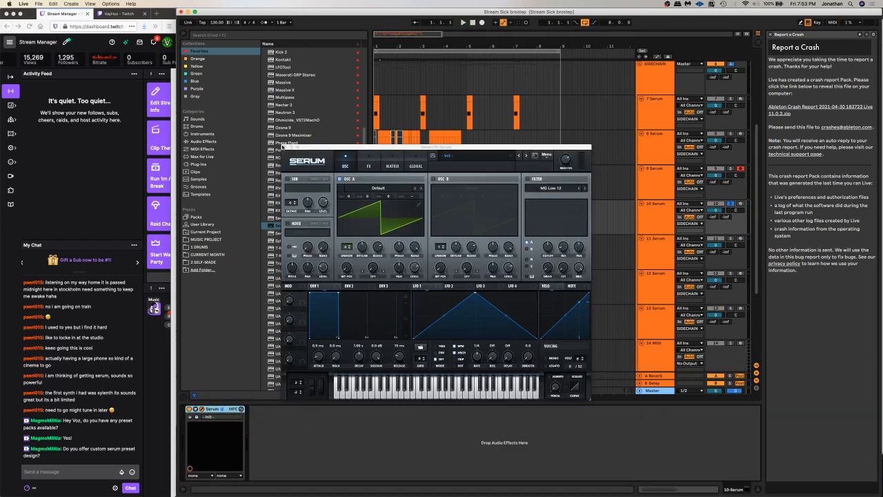
Add EQ Eight to track 10, cut about 4.09 dB at 400 Hz, and set the high band to 4.74 kHz with 0 dB gain
{"action": "left_click", "coordinate": [223, 142]}
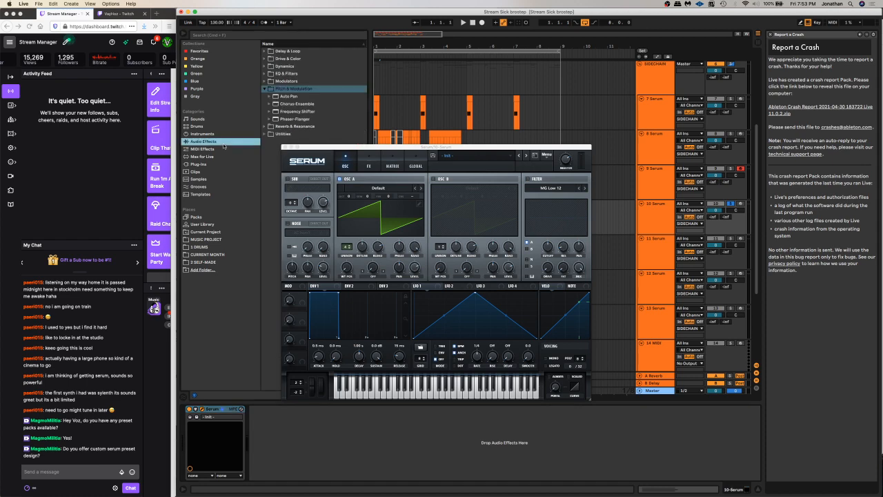
{"action": "left_click", "coordinate": [267, 74]}
{"action": "double_click", "coordinate": [288, 97]}
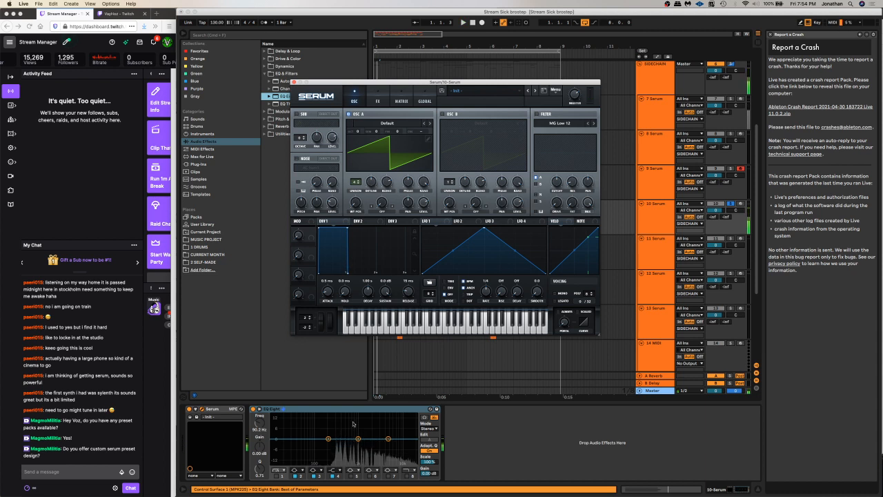
{"action": "mouse_move", "coordinate": [355, 495]}
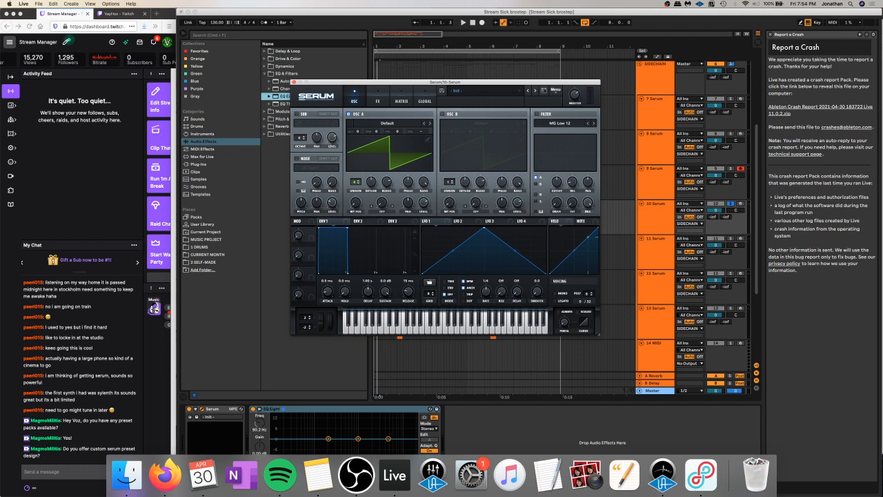
{"action": "left_click_drag", "start_coordinate": [327, 439], "coordinate": [341, 447]}
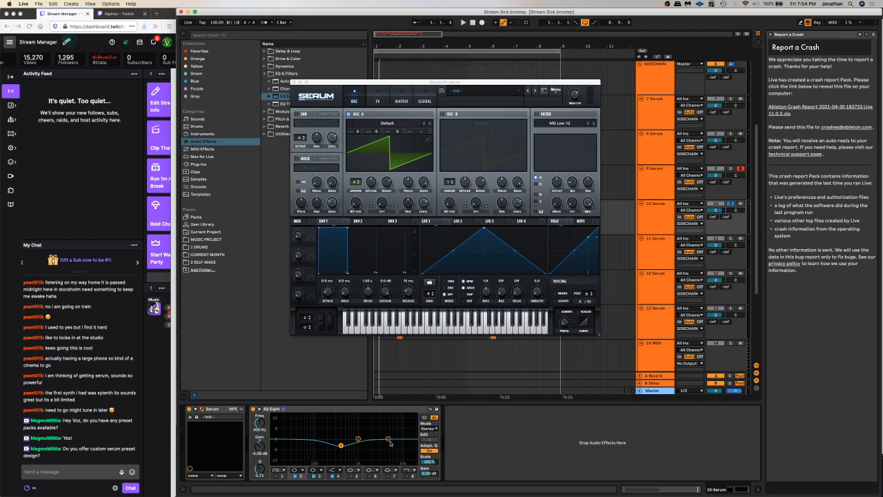
{"action": "left_click_drag", "start_coordinate": [390, 443], "coordinate": [387, 423]}
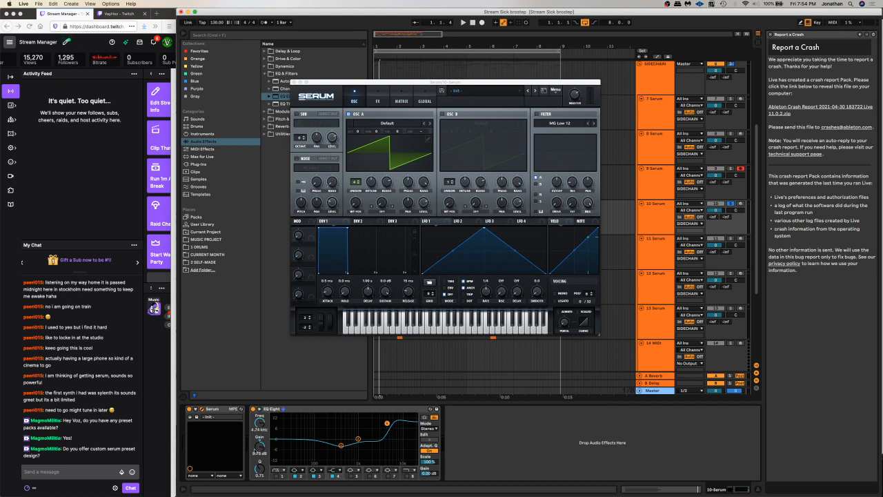
{"action": "double_click", "coordinate": [262, 451]}
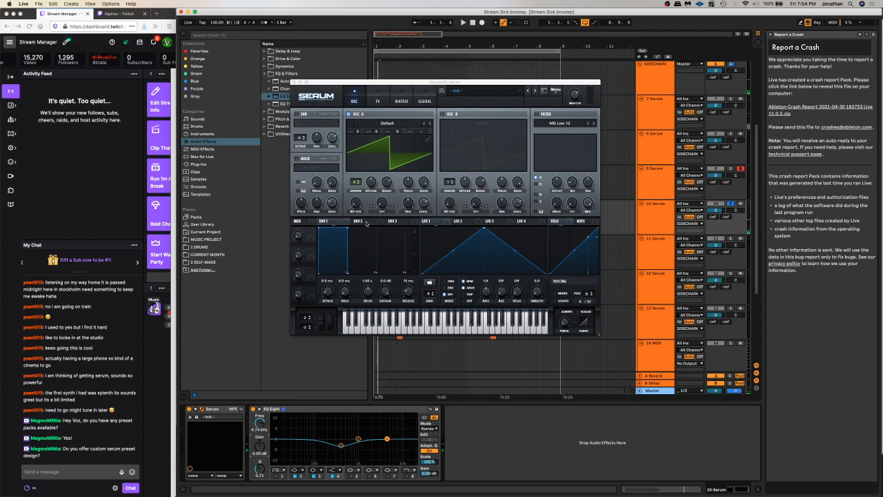
Try a different unison voice count on oscillator A while playing the chord
{"action": "left_click_drag", "start_coordinate": [355, 193], "coordinate": [369, 185]}
{"action": "key", "text": "space"}
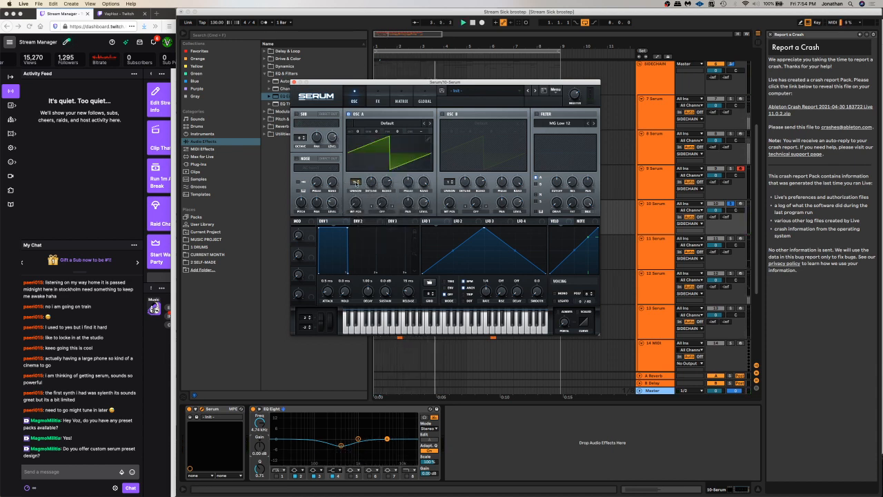
{"action": "left_click_drag", "start_coordinate": [355, 182], "coordinate": [352, 188]}
{"action": "key", "text": "space"}
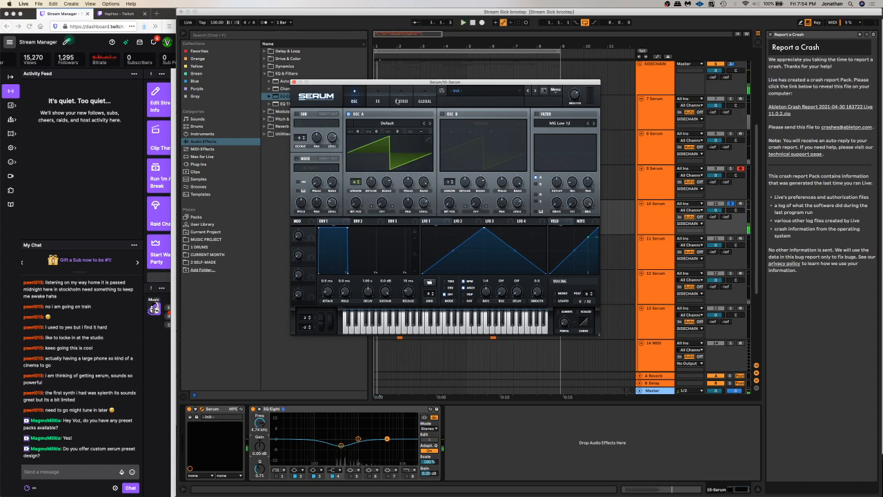
Move the Serum window clear of the first track 10 clip and audition the chord with oscillator A at 4 unison voices
{"action": "left_click_drag", "start_coordinate": [425, 81], "coordinate": [578, 64]}
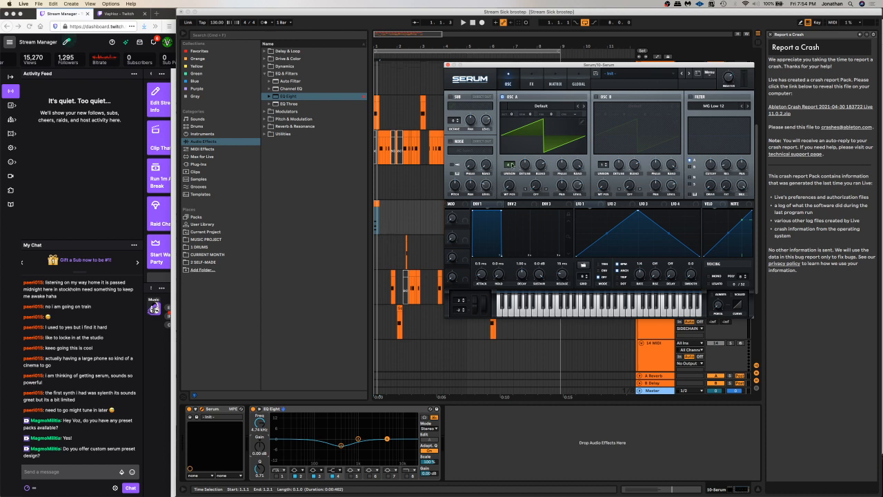
{"action": "mouse_move", "coordinate": [511, 165]}
{"action": "left_mouse_down"}
{"action": "mouse_move", "coordinate": [520, 166]}
{"action": "mouse_move", "coordinate": [513, 170]}
{"action": "left_mouse_up"}
{"action": "key", "text": "space"}
{"action": "key", "text": "space"}
{"action": "key", "text": "space"}
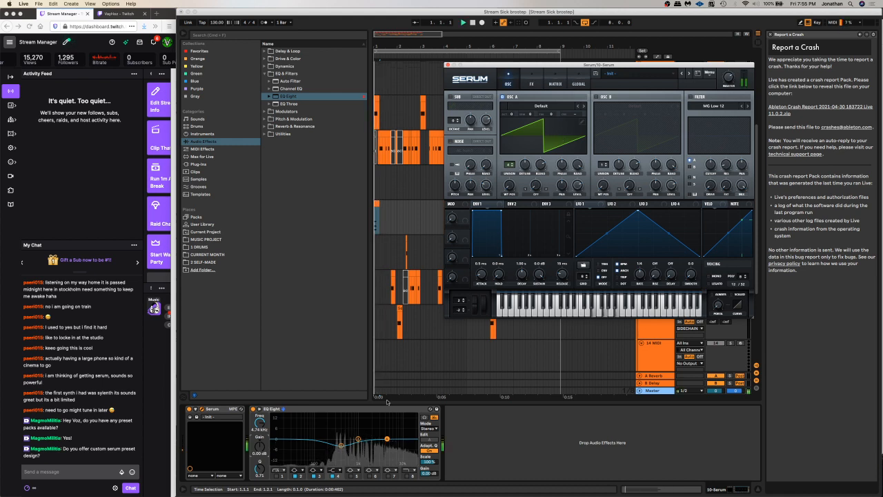
{"action": "key", "text": "space"}
{"action": "key", "text": "space"}
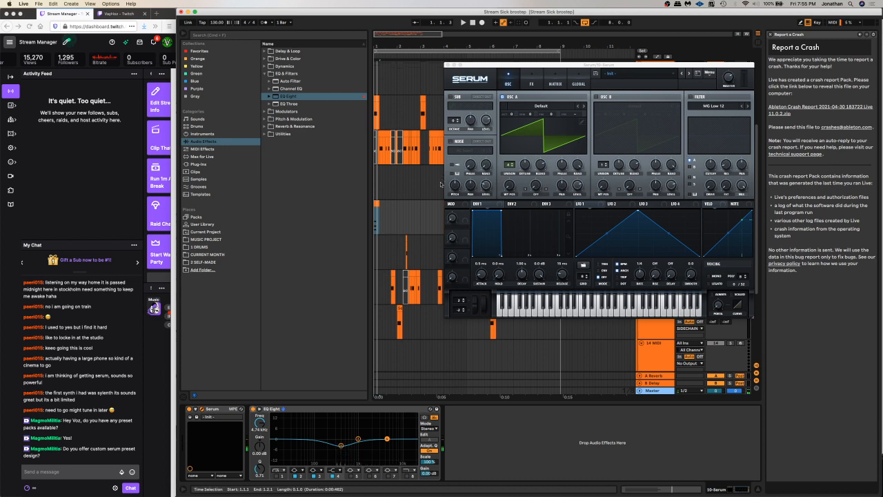
Enable Serum's Reverb effect and adjust its mix while repeatedly playing the chord
{"action": "left_click", "coordinate": [531, 85]}
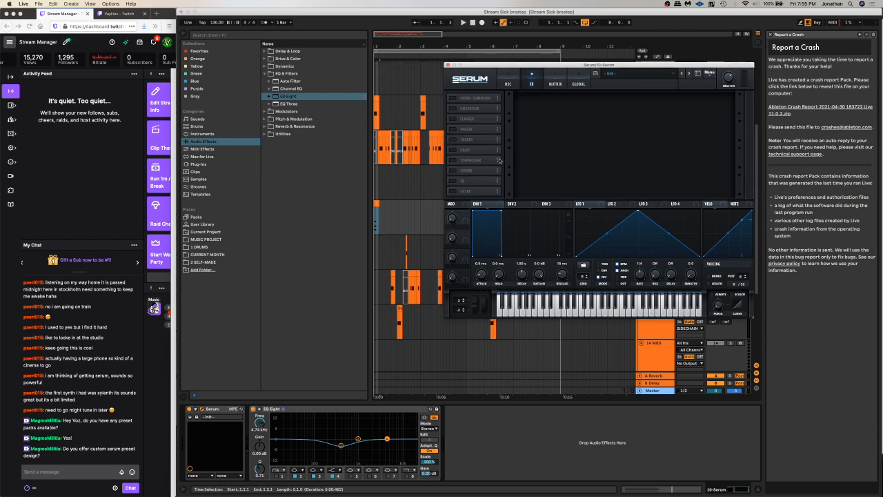
{"action": "left_click", "coordinate": [453, 170]}
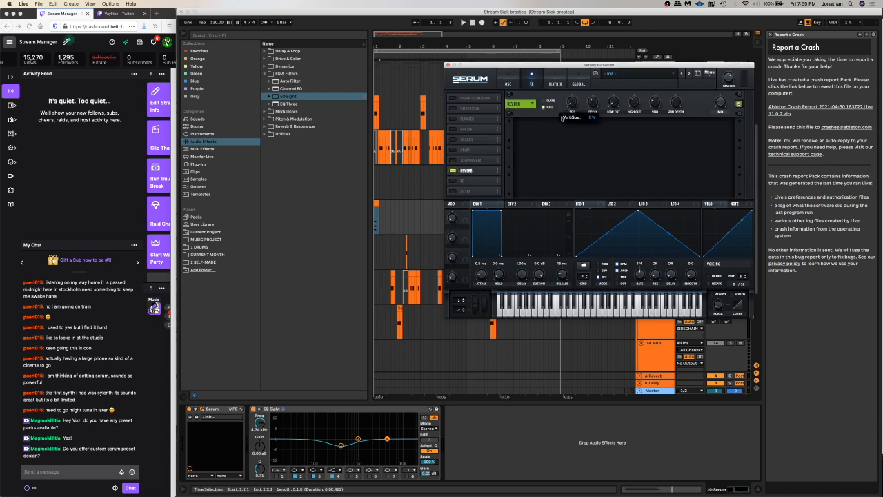
{"action": "key", "text": "space"}
{"action": "key", "text": "space"}
{"action": "key", "text": "space"}
{"action": "key", "text": "space"}
{"action": "key", "text": "space"}
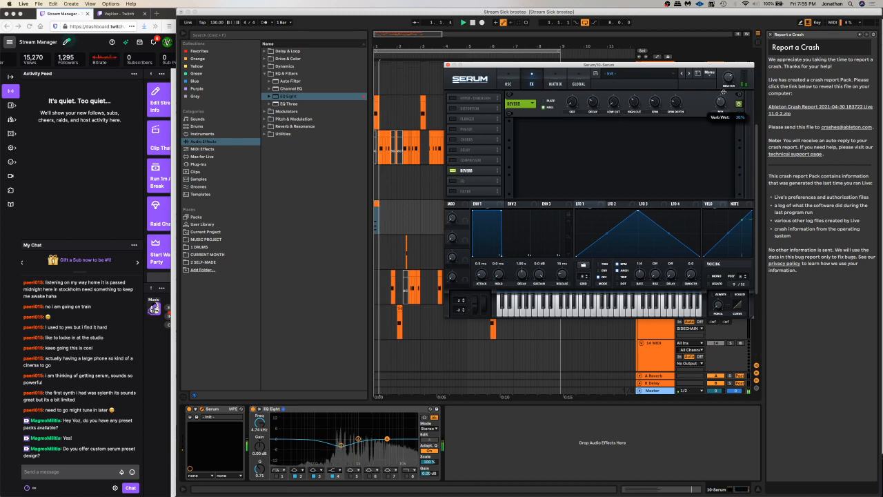
{"action": "key", "text": "space"}
{"action": "left_click_drag", "start_coordinate": [721, 106], "coordinate": [722, 116]}
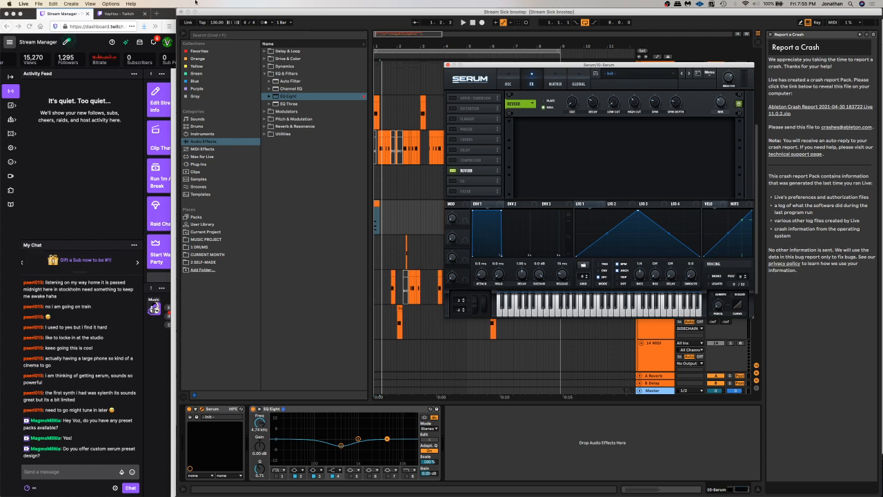
Play the chord with Serum's oscillators shown, and return to its effects
{"action": "left_click", "coordinate": [508, 83]}
{"action": "key", "text": "space"}
{"action": "key", "text": "space"}
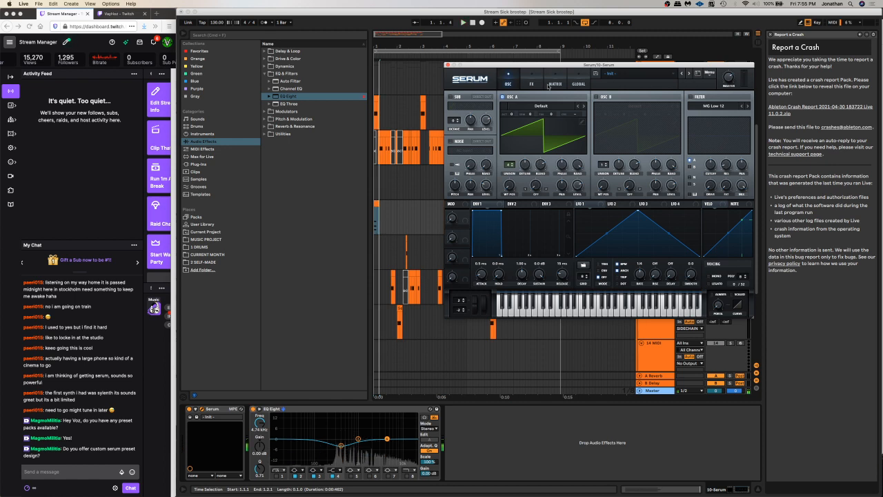
{"action": "left_click", "coordinate": [532, 84]}
{"action": "key", "text": "space"}
{"action": "key", "text": "space"}
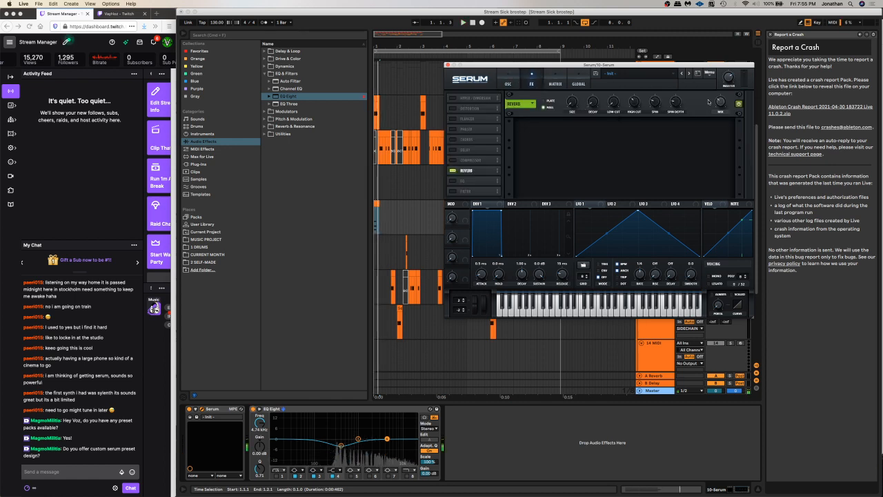
Set the reverb mix to about 21% while auditioning the chord from bar 1
{"action": "key", "text": "space"}
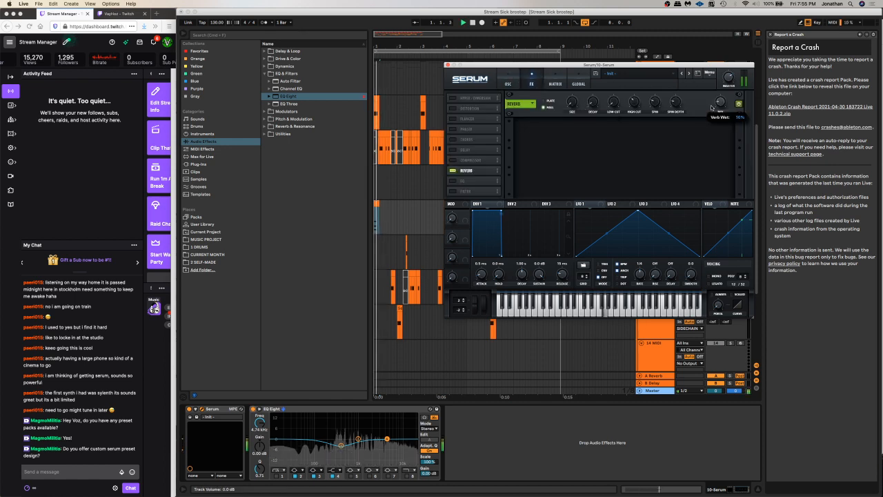
{"action": "key", "text": "space"}
{"action": "mouse_move", "coordinate": [720, 102]}
{"action": "left_mouse_down"}
{"action": "mouse_move", "coordinate": [720, 93]}
{"action": "mouse_move", "coordinate": [697, 101]}
{"action": "mouse_move", "coordinate": [695, 89]}
{"action": "mouse_move", "coordinate": [724, 96]}
{"action": "mouse_move", "coordinate": [724, 87]}
{"action": "left_mouse_up"}
{"action": "key", "text": "space"}
{"action": "key", "text": "space"}
{"action": "key", "text": "space"}
{"action": "key", "text": "space"}
{"action": "key", "text": "space"}
{"action": "key", "text": "space"}
{"action": "key", "text": "space"}
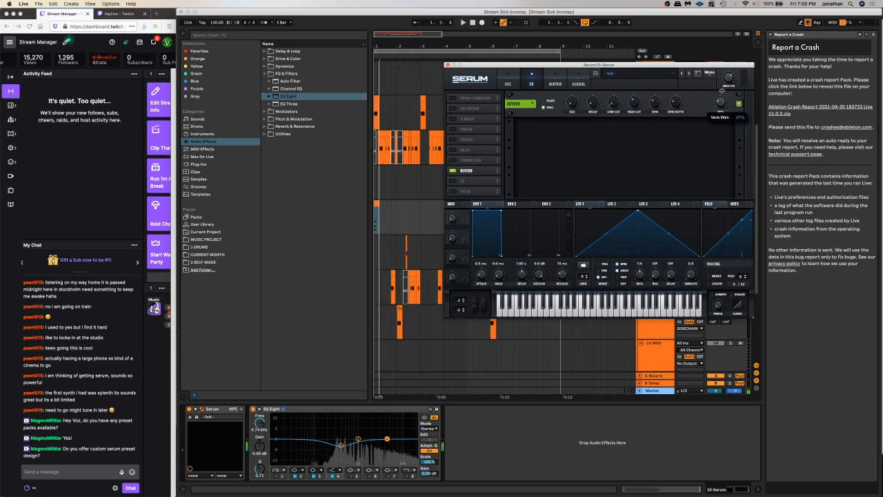
Try Serum's Hyper/Dimension effect, turn it off in favour of Chorus, and audition the chord
{"action": "left_click", "coordinate": [453, 98]}
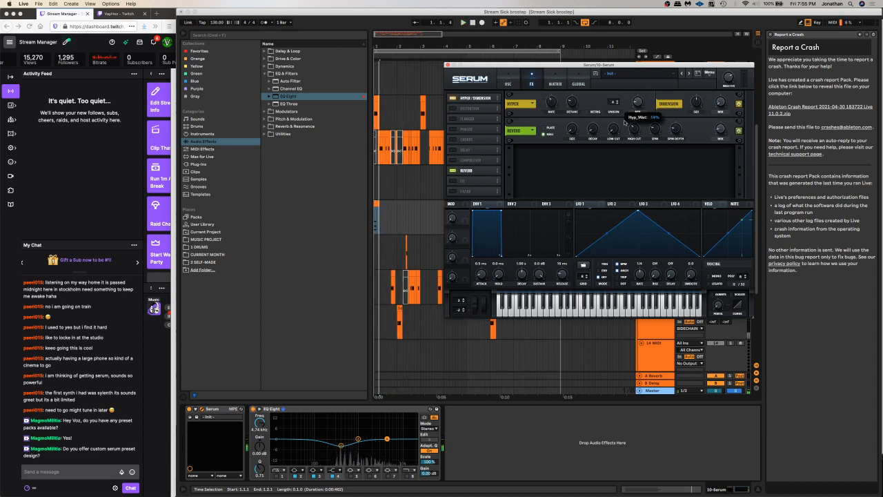
{"action": "left_click", "coordinate": [454, 98]}
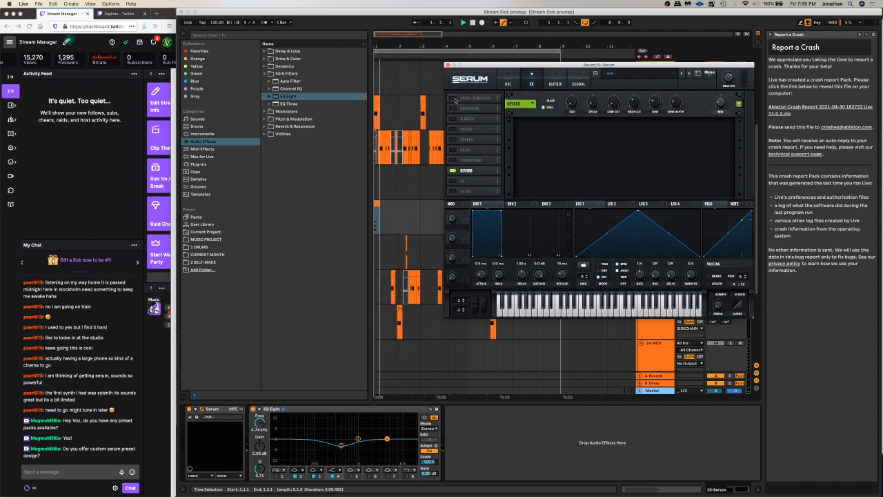
{"action": "left_click", "coordinate": [453, 139]}
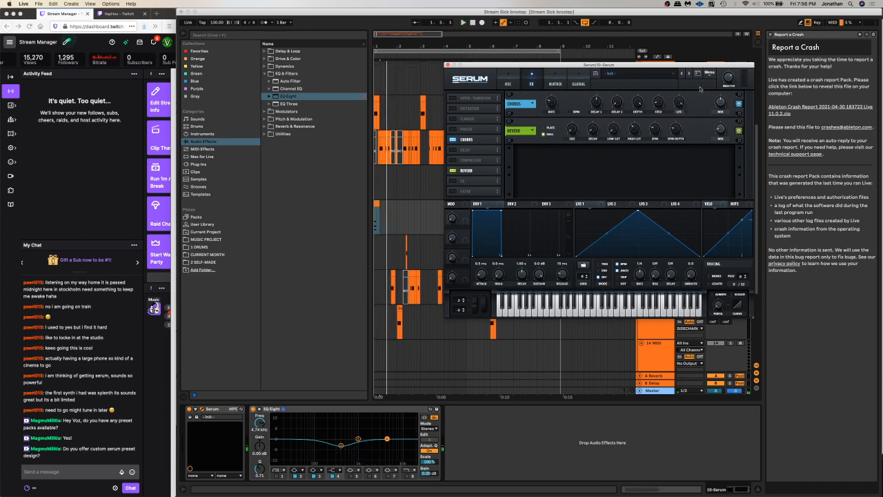
{"action": "key", "text": "space"}
{"action": "key", "text": "space"}
{"action": "key", "text": "space"}
{"action": "key", "text": "space"}
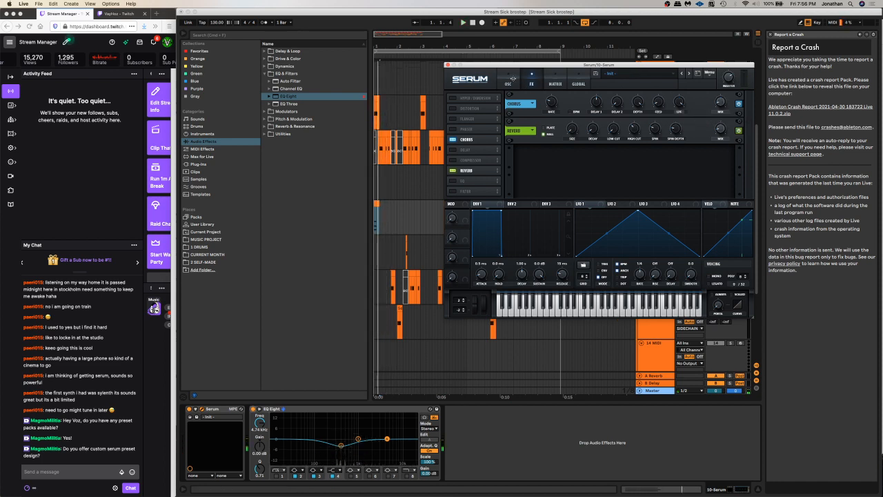
Raise oscillator A's octave to +1, close Serum, and play the arrangement from bar 1 with track 10 unsoloed
{"action": "left_click", "coordinate": [510, 83]}
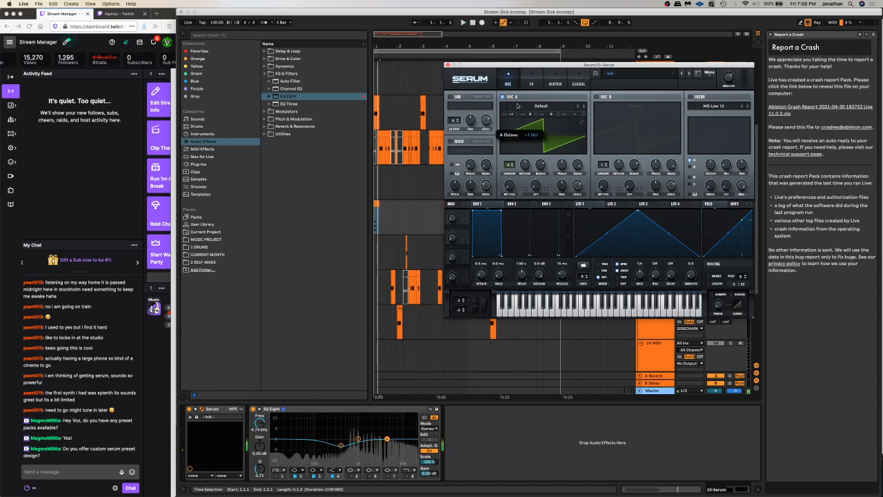
{"action": "left_click", "coordinate": [447, 65]}
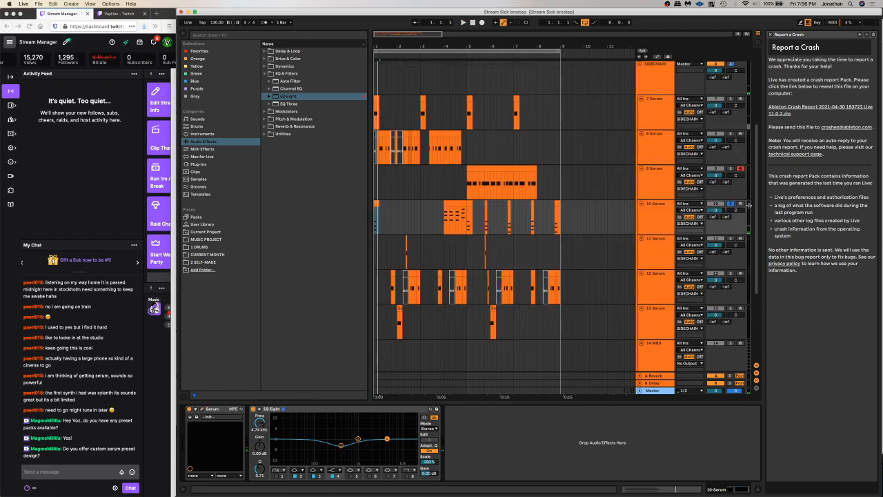
{"action": "key", "text": "space"}
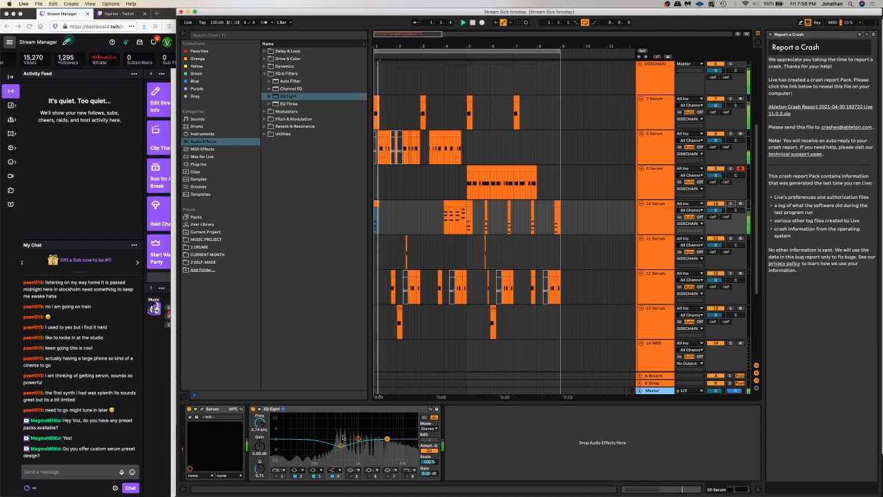
Enable the EQ effect in track 11's Serum, audition it in the arrangement, and close the plug-in
{"action": "scroll", "coordinate": [402, 213], "scroll_direction": "up", "scroll_amount": 3}
{"action": "scroll", "coordinate": [401, 213], "scroll_direction": "down", "scroll_amount": 4}
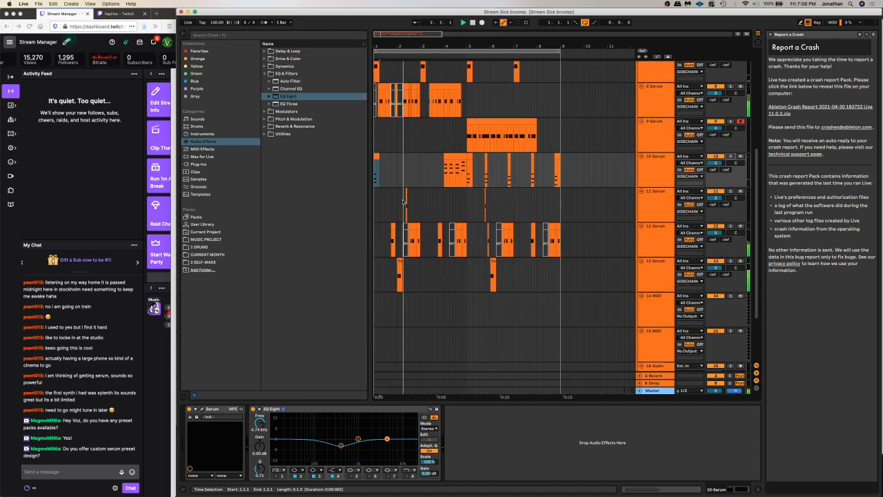
{"action": "left_click", "coordinate": [405, 206]}
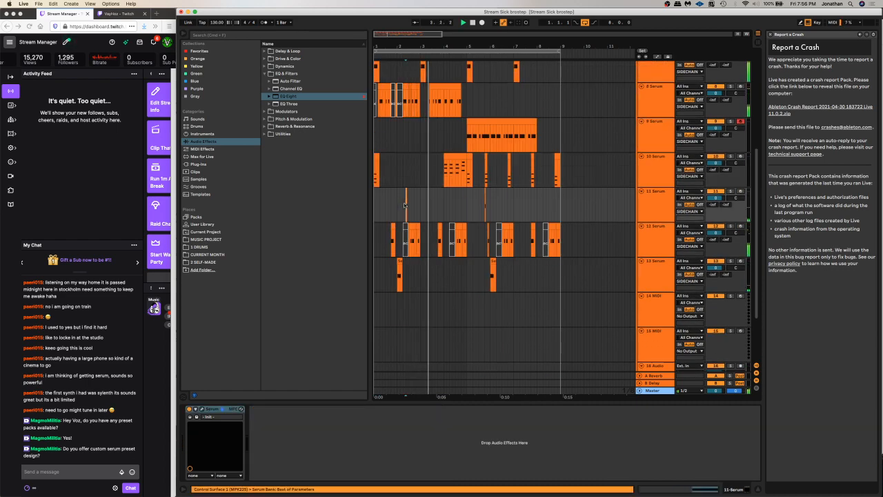
{"action": "key", "text": "space"}
{"action": "left_click", "coordinate": [202, 409]}
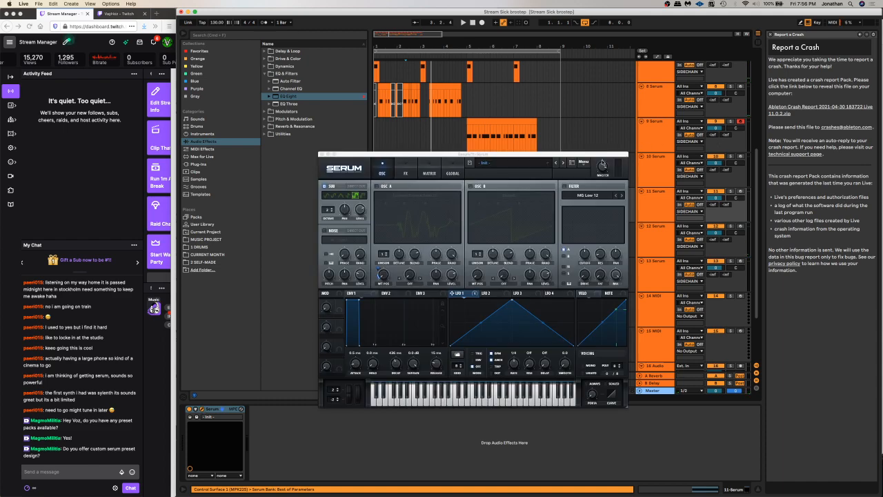
{"action": "left_click", "coordinate": [405, 174]}
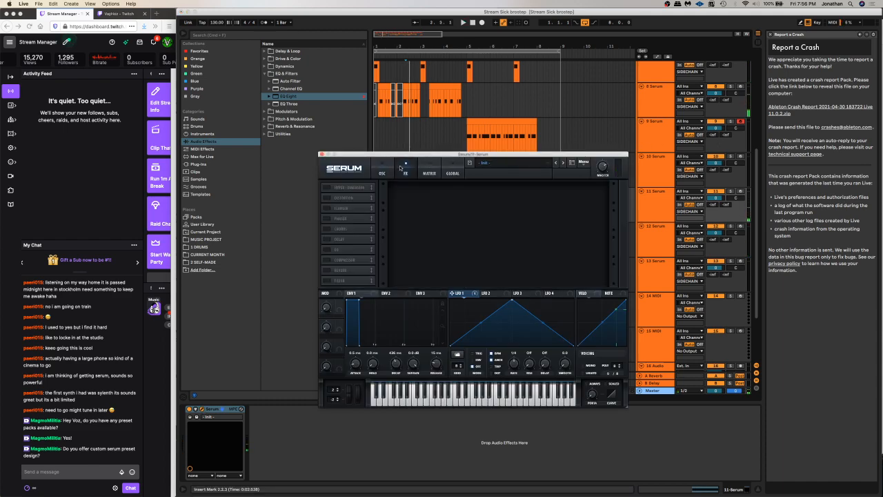
{"action": "left_click", "coordinate": [327, 249]}
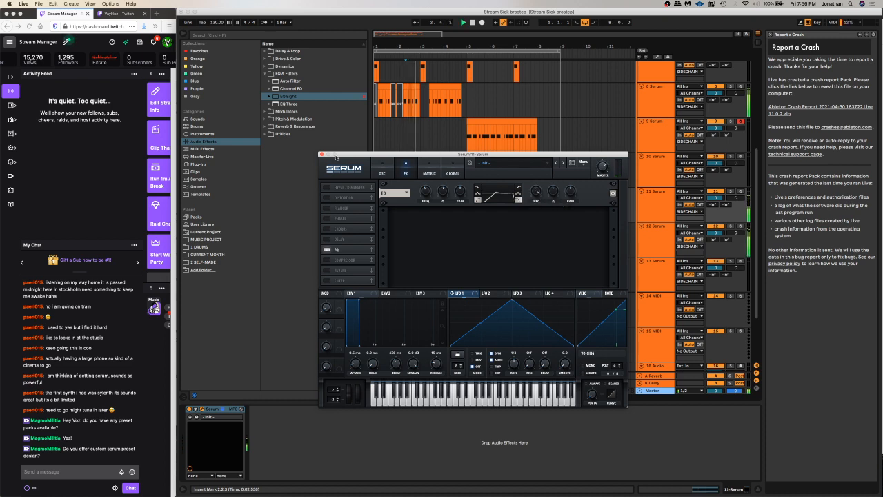
{"action": "left_click", "coordinate": [322, 154]}
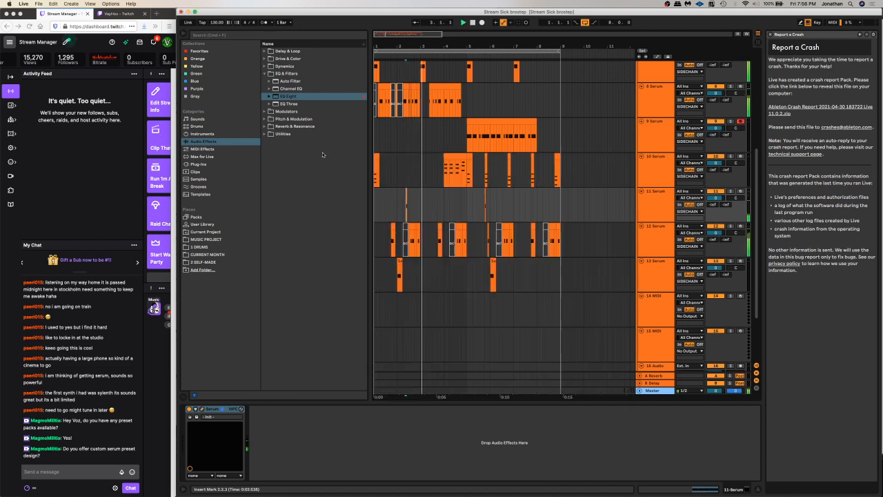
Deactivate the portion of the track 8 Serum clip from bar 4 to its end
{"action": "left_click", "coordinate": [444, 188]}
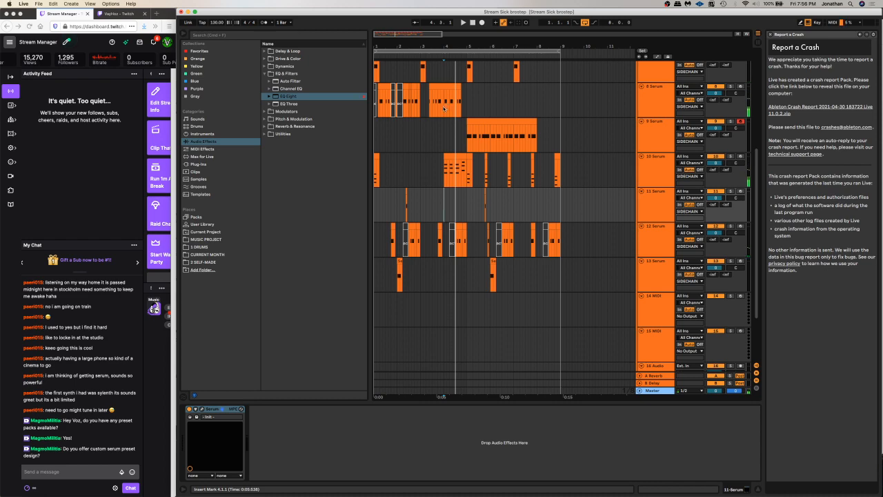
{"action": "left_click_drag", "start_coordinate": [445, 108], "coordinate": [463, 112]}
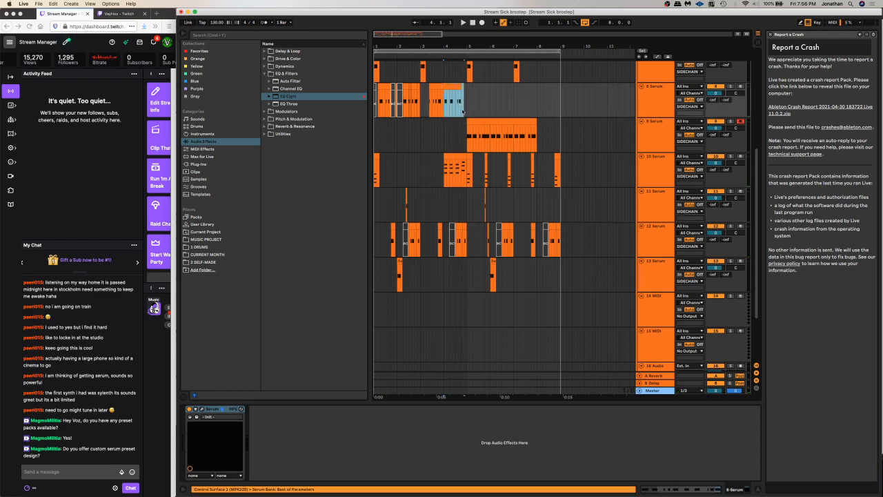
{"action": "key", "text": "0"}
Open track 10's bar 4 chord clip in an enlarged note editor and lower the last chord's A4 note to A3
{"action": "left_click", "coordinate": [455, 169]}
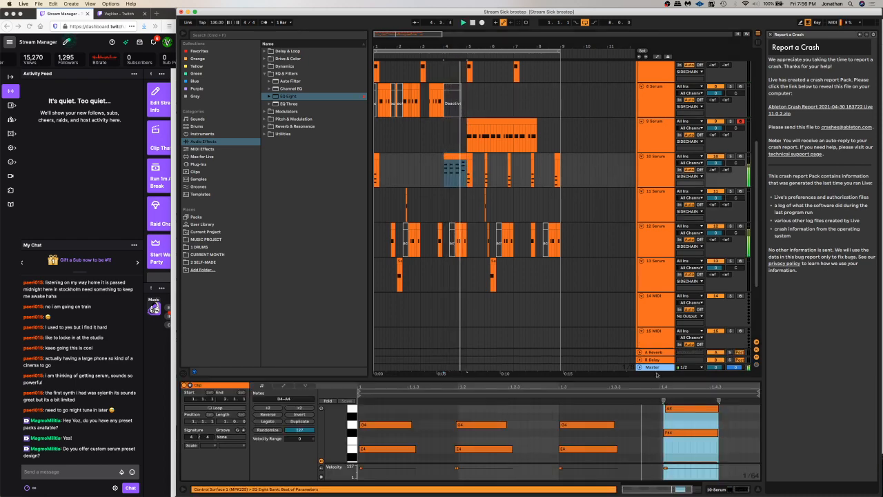
{"action": "key", "text": "space"}
{"action": "left_click_drag", "start_coordinate": [607, 379], "coordinate": [617, 206]}
{"action": "left_click_drag", "start_coordinate": [678, 236], "coordinate": [678, 331]}
{"action": "left_click", "coordinate": [457, 166]}
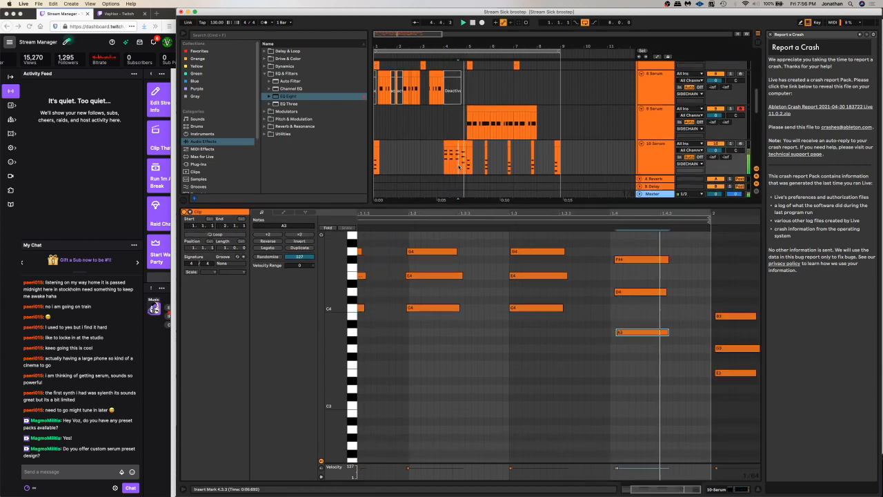
Try raising the last chord's A3 note to A4, and drop it back an octave
{"action": "left_click", "coordinate": [632, 258]}
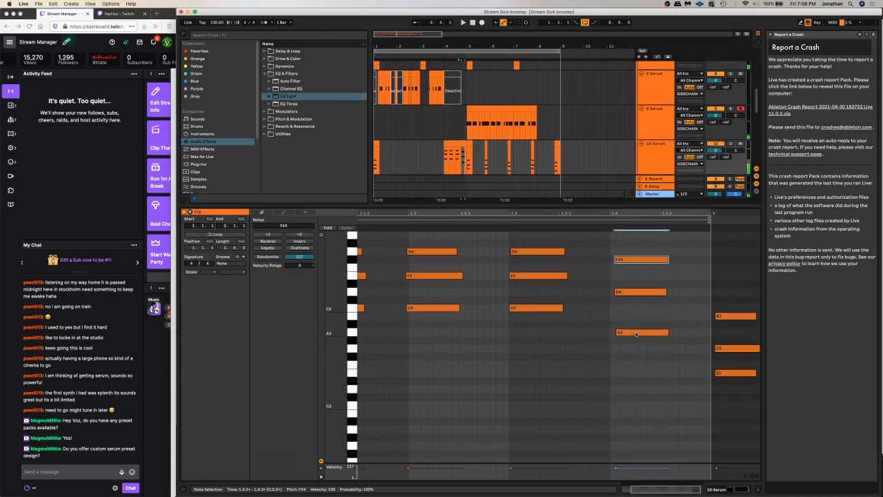
{"action": "key", "text": "space"}
{"action": "left_click_drag", "start_coordinate": [635, 332], "coordinate": [636, 238]}
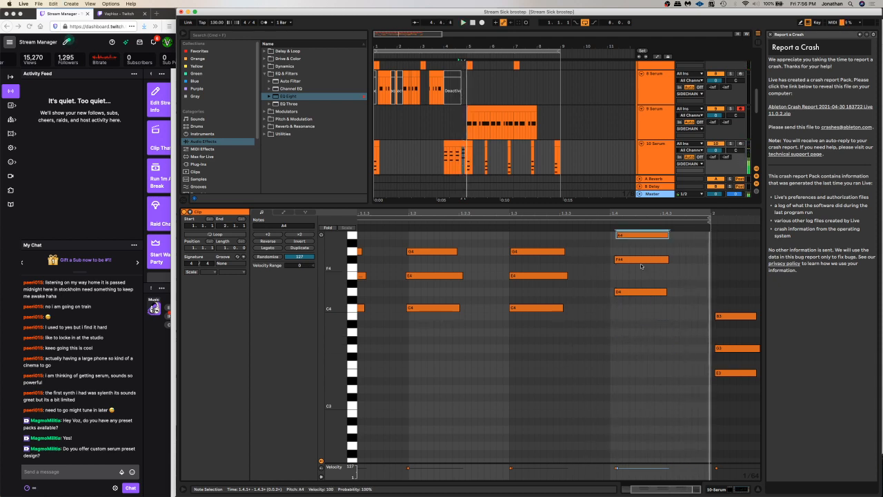
{"action": "key", "text": "shift+Down"}
Play the arrangement from bar 4 onward, and look at track 9's Serum before closing it
{"action": "left_click", "coordinate": [457, 146]}
{"action": "key", "text": "space"}
{"action": "key", "text": "space"}
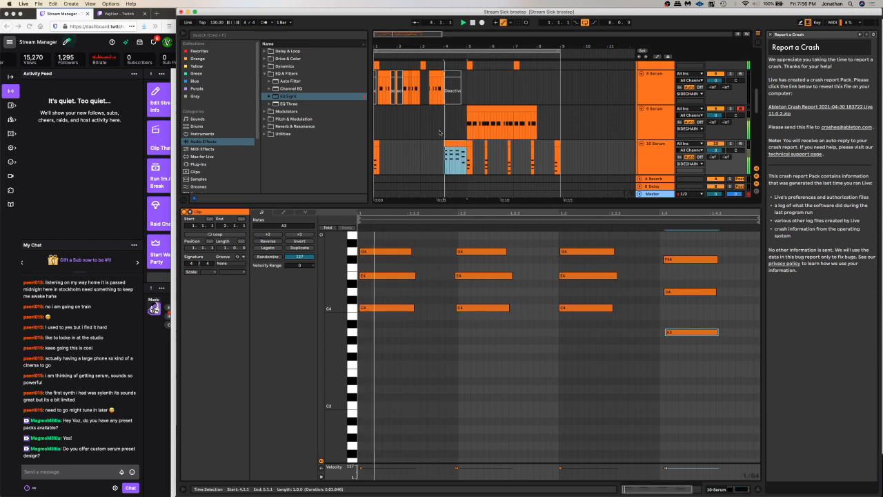
{"action": "scroll", "coordinate": [482, 187], "scroll_direction": "up", "scroll_amount": 2}
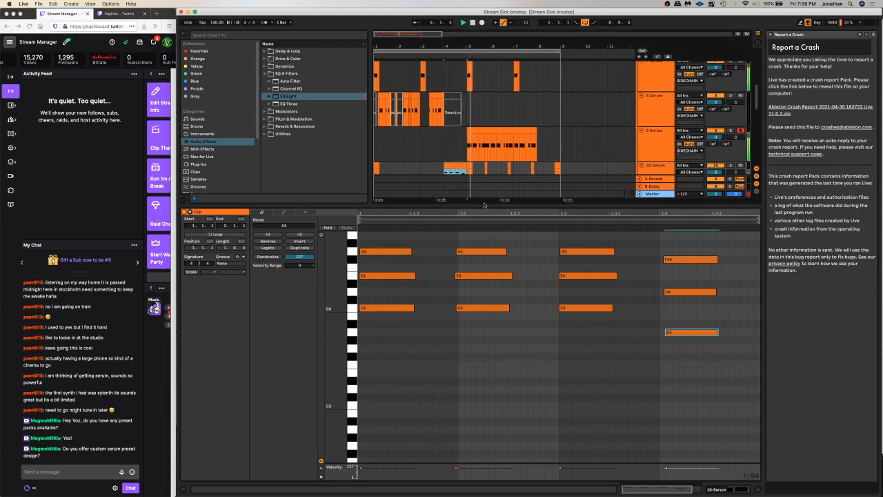
{"action": "key", "text": "super+alt+l"}
{"action": "left_click", "coordinate": [471, 146]}
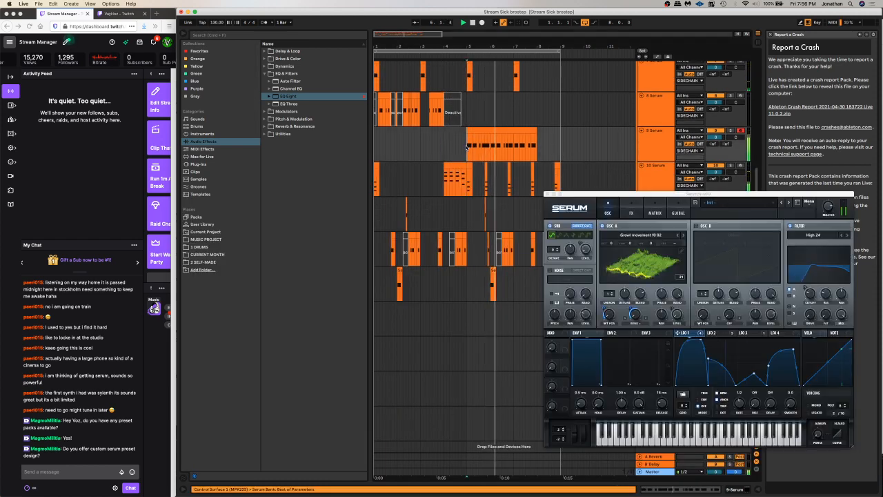
{"action": "left_click", "coordinate": [546, 193]}
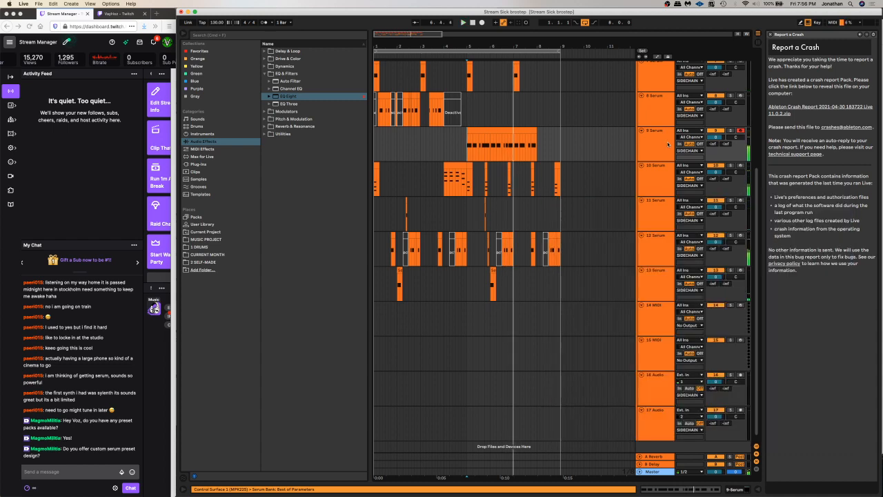
Add a new MIDI track with Serum below track 8 and save the set
{"action": "left_click", "coordinate": [656, 107]}
{"action": "key", "text": "super+shift+t"}
{"action": "key", "text": "super+alt+l"}
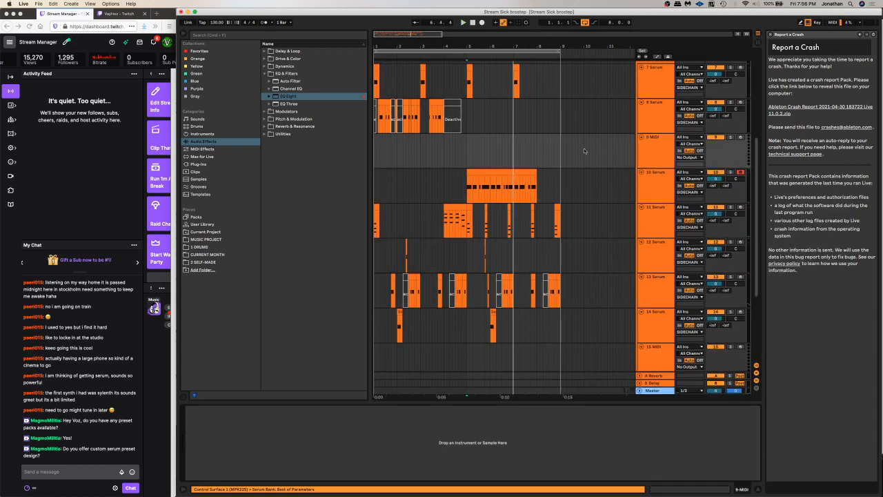
{"action": "left_click", "coordinate": [223, 54]}
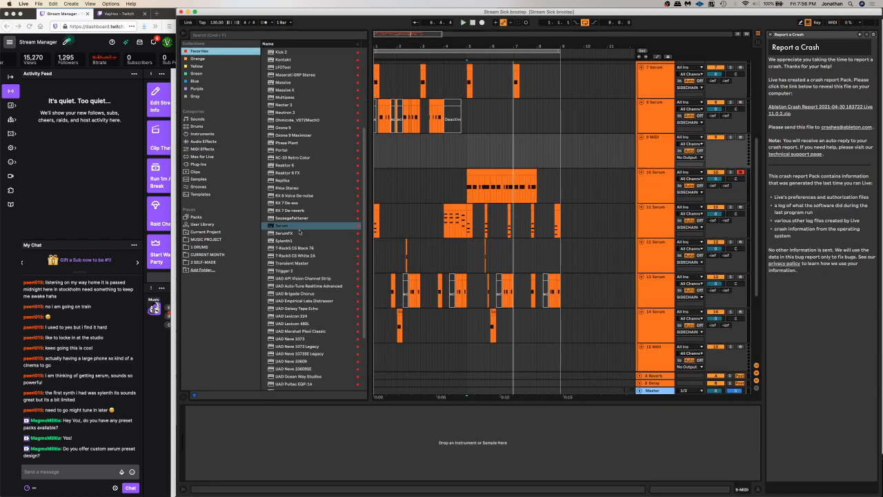
{"action": "left_click", "coordinate": [282, 226]}
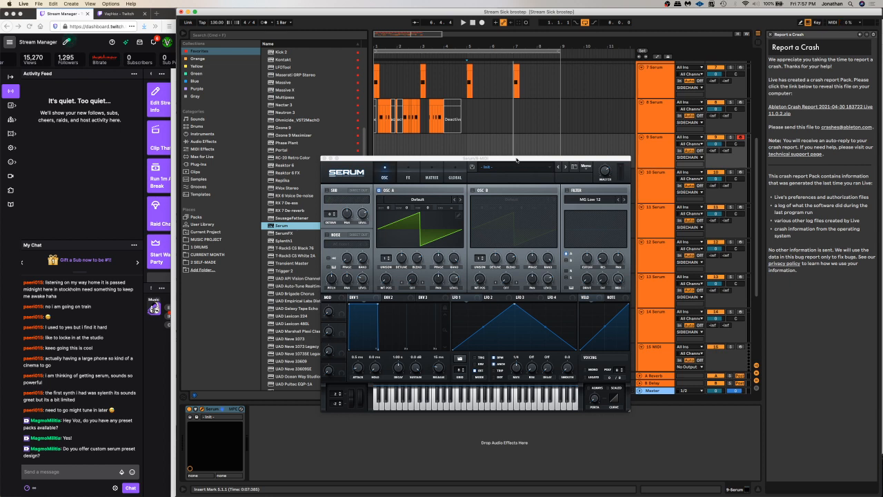
{"action": "key", "text": "super+s"}
Browse Serum's preset list and return to the oscillators
{"action": "left_click", "coordinate": [573, 168]}
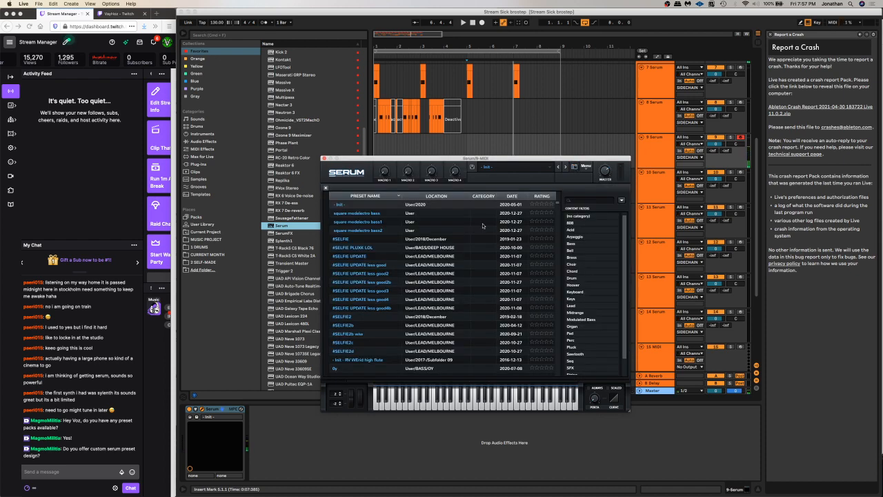
{"action": "scroll", "coordinate": [376, 283], "scroll_direction": "down", "scroll_amount": 10}
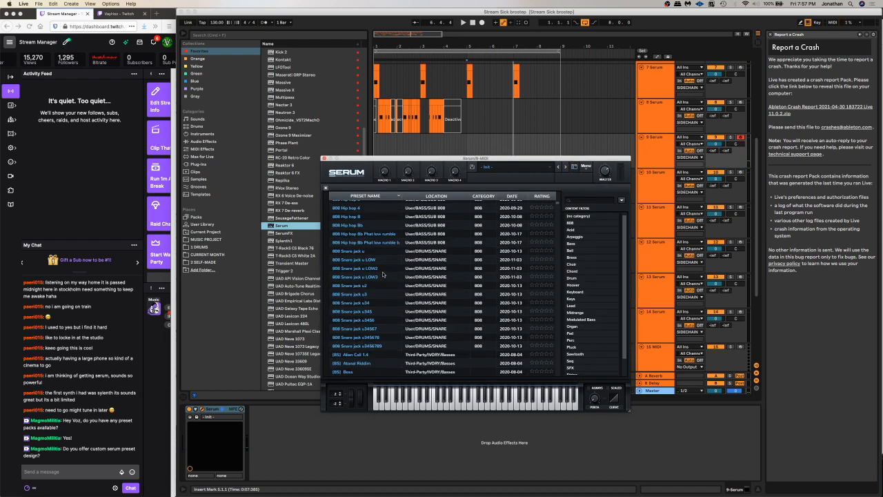
{"action": "left_click", "coordinate": [574, 167]}
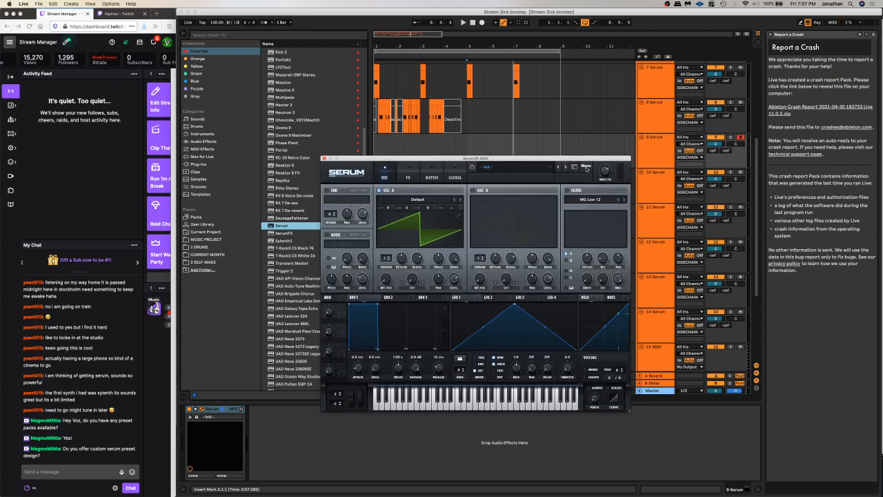
Load Basic Shapes in oscillator A, and enable oscillator B with Basic Shapes at octave +4
{"action": "left_click", "coordinate": [417, 200]}
{"action": "mouse_move", "coordinate": [496, 205]}
{"action": "left_click", "coordinate": [531, 235]}
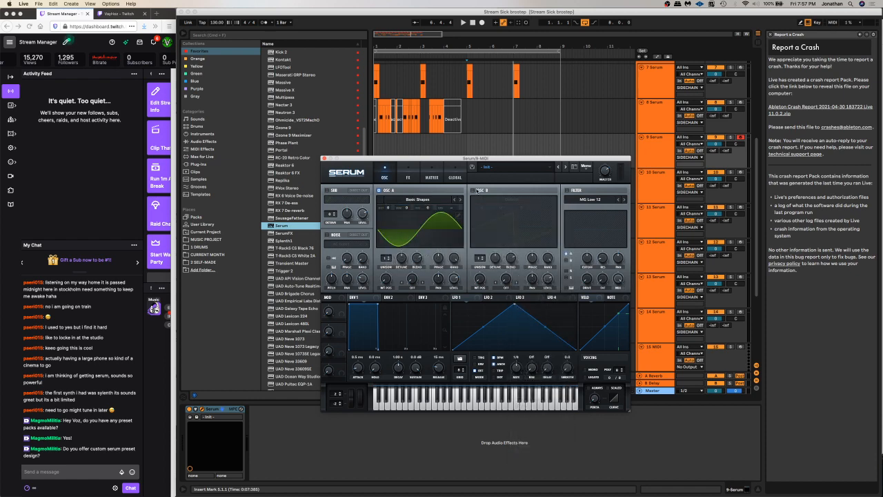
{"action": "left_click", "coordinate": [474, 190]}
{"action": "left_click", "coordinate": [483, 199]}
{"action": "mouse_move", "coordinate": [558, 205]}
{"action": "left_click", "coordinate": [625, 234]}
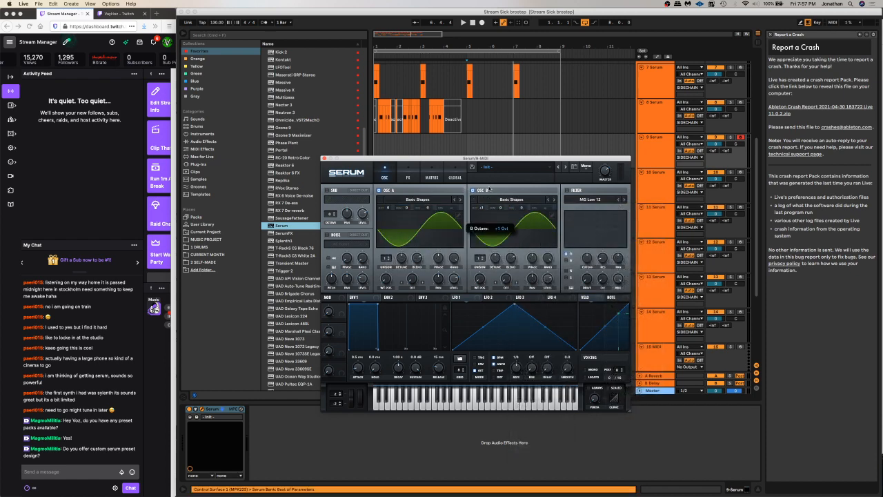
Set oscillator A's warp mode to FM (from B) and audition different warp amounts
{"action": "left_click", "coordinate": [412, 287]}
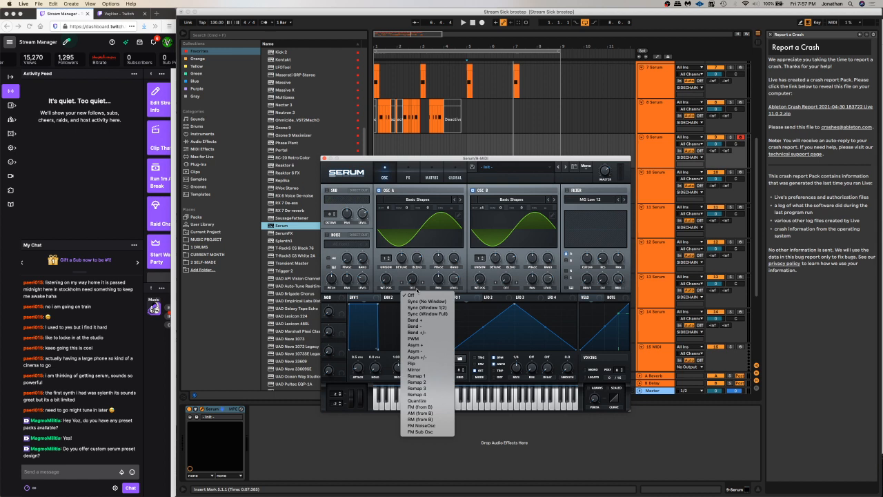
{"action": "left_click", "coordinate": [423, 407]}
{"action": "left_click_drag", "start_coordinate": [417, 283], "coordinate": [412, 255]}
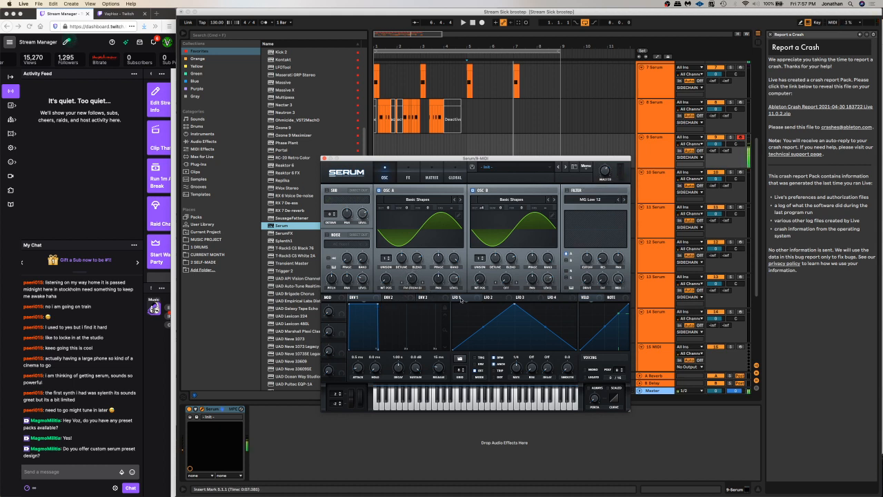
Modulate oscillator A's warp with LFO 1, and bend the LFO's rising and falling slopes into curves
{"action": "left_click_drag", "start_coordinate": [454, 297], "coordinate": [401, 280]}
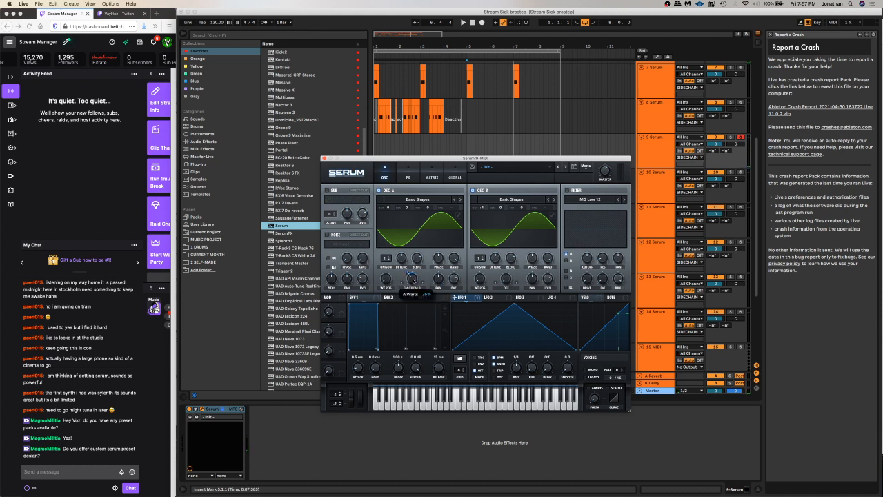
{"action": "left_click_drag", "start_coordinate": [482, 325], "coordinate": [483, 317]}
{"action": "left_click_drag", "start_coordinate": [538, 326], "coordinate": [536, 329]}
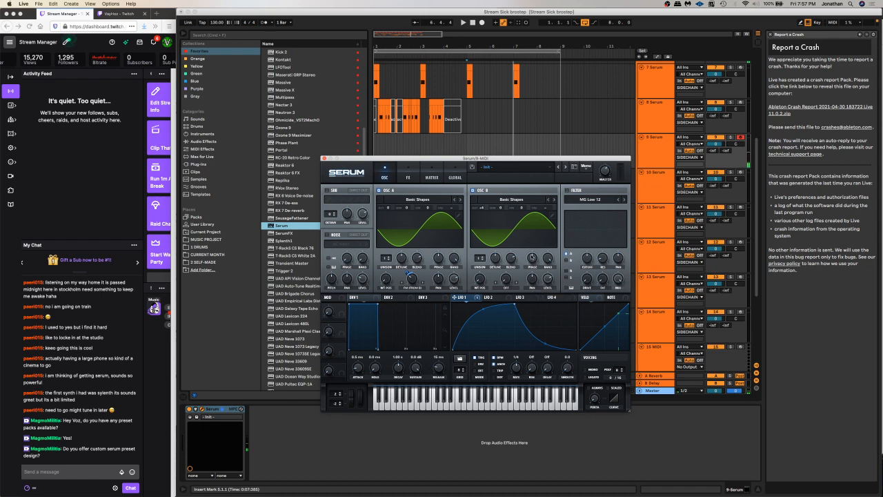
Enable Serum's filter and set its type to Ring Mod
{"action": "left_click", "coordinate": [583, 199]}
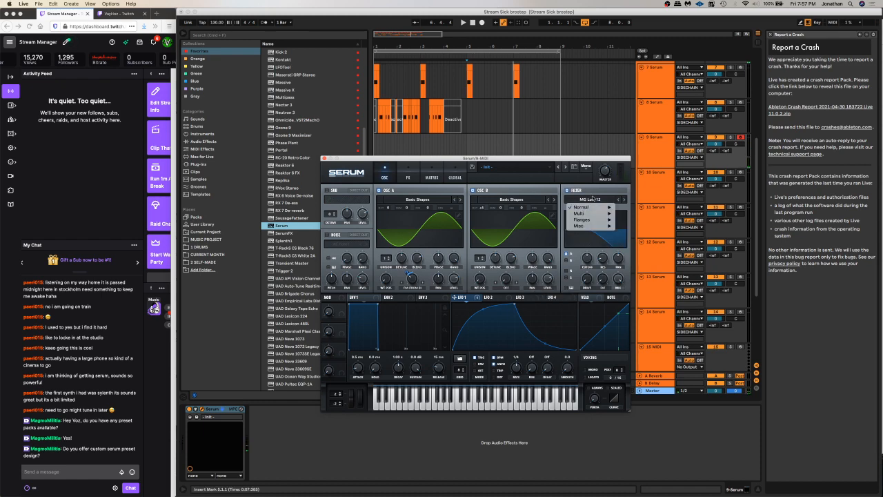
{"action": "mouse_move", "coordinate": [592, 227]}
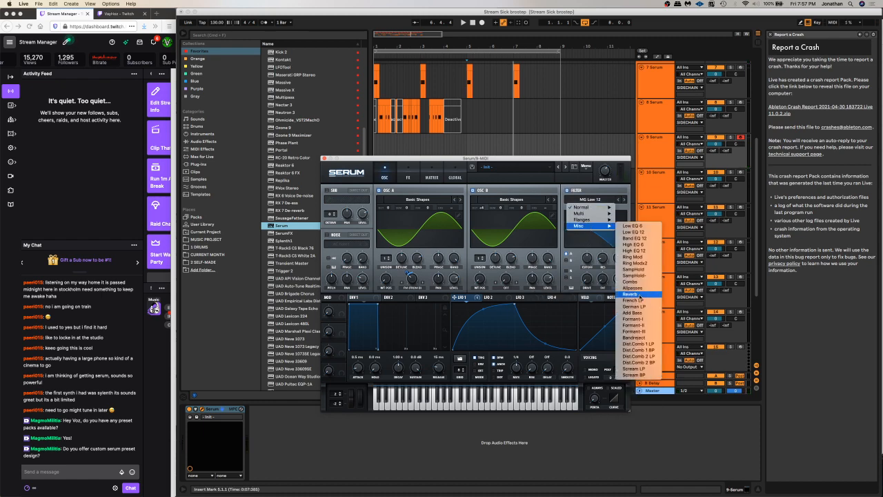
{"action": "left_click", "coordinate": [603, 261]}
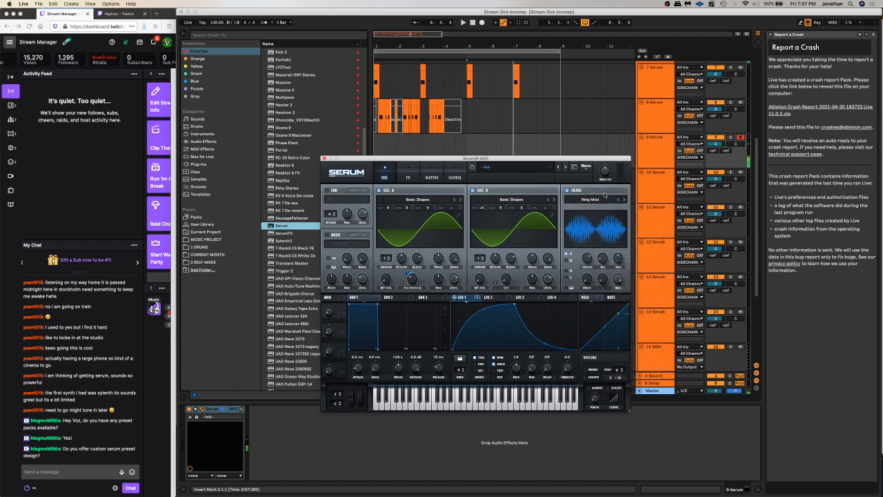
Compare the sound with the Ring Mod filter on and off, and show Serum's effects page
{"action": "left_click", "coordinate": [567, 190]}
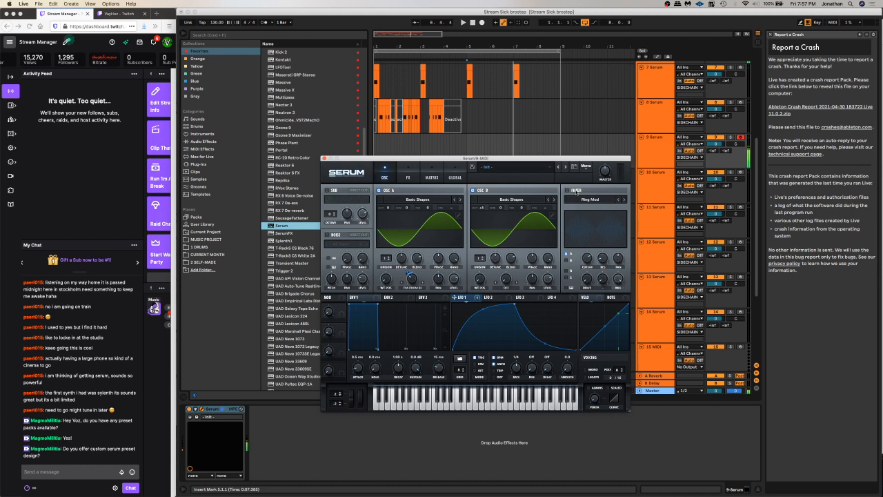
{"action": "left_click", "coordinate": [568, 190]}
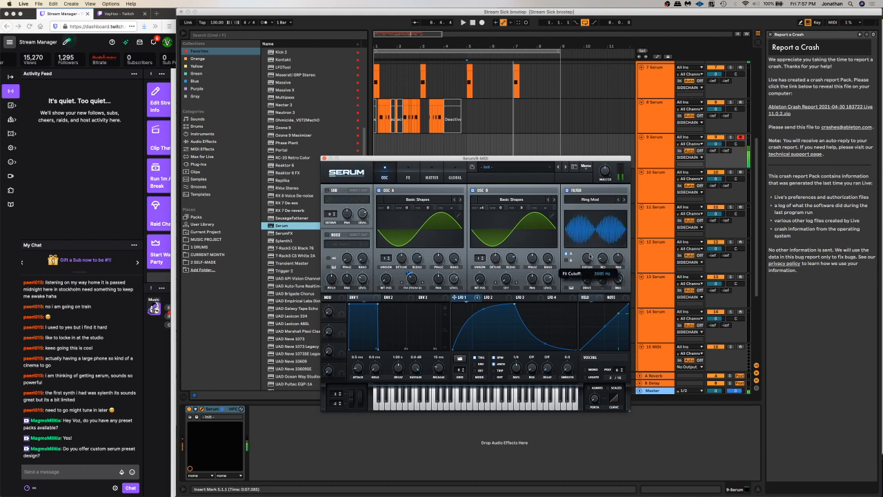
{"action": "left_click", "coordinate": [575, 191]}
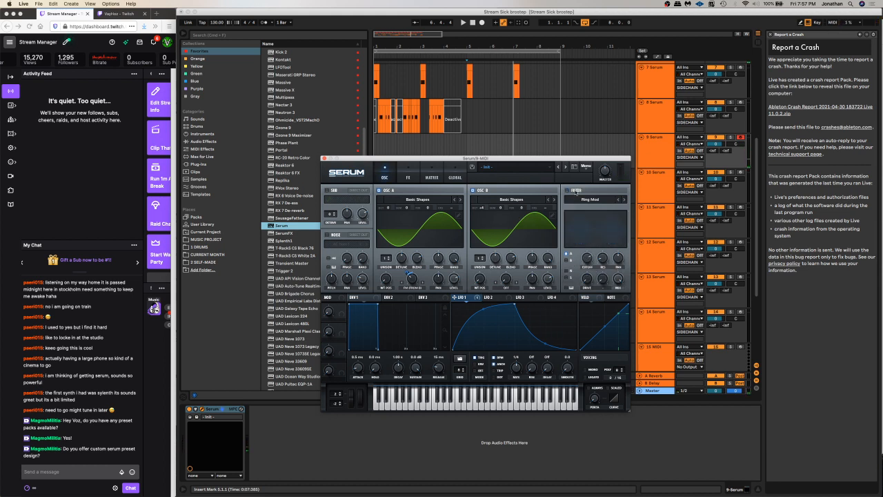
{"action": "left_click", "coordinate": [575, 190]}
{"action": "left_click", "coordinate": [575, 190]}
{"action": "left_click", "coordinate": [408, 172]}
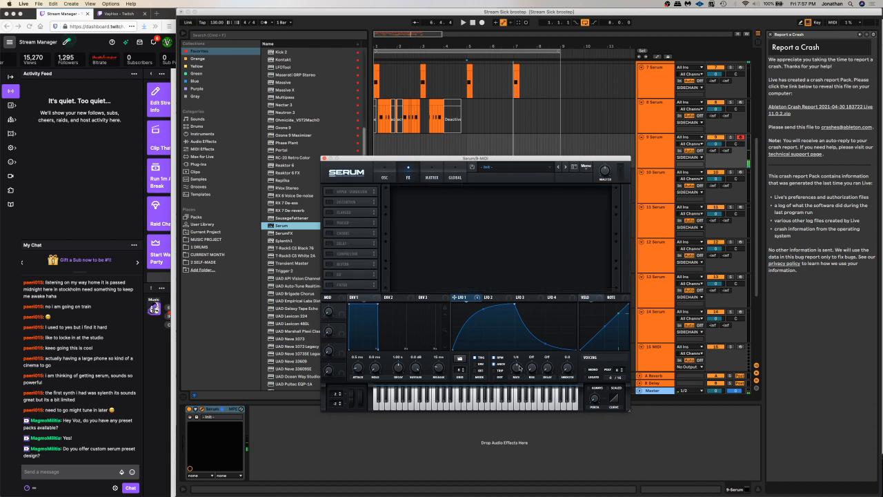
Enable Serum's Distortion effect and switch the Ring Mod filter back on
{"action": "left_click", "coordinate": [330, 202]}
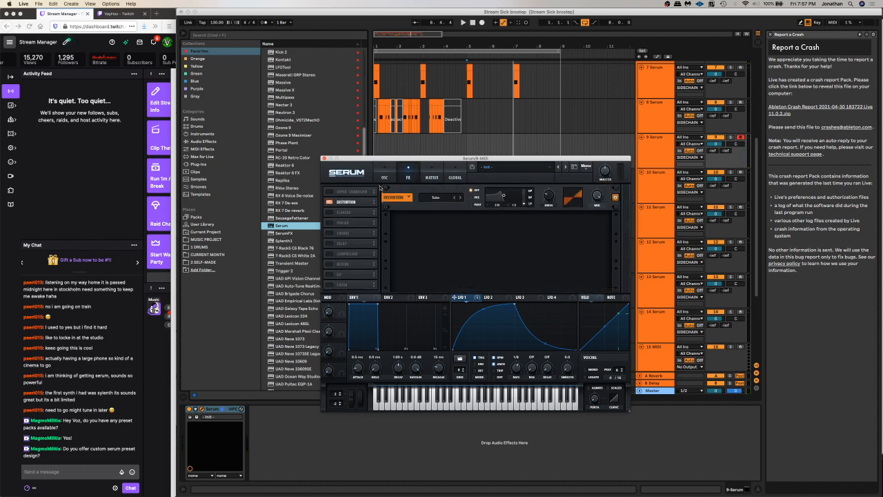
{"action": "left_click", "coordinate": [385, 176]}
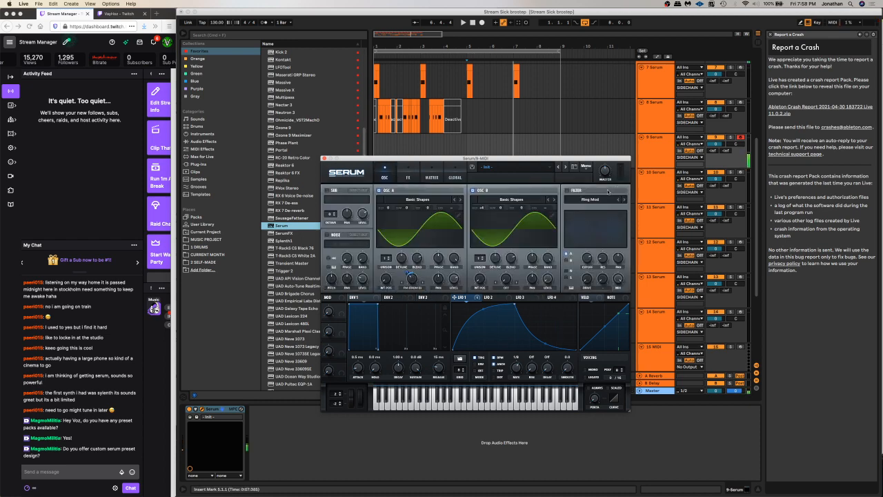
{"action": "left_click", "coordinate": [567, 191]}
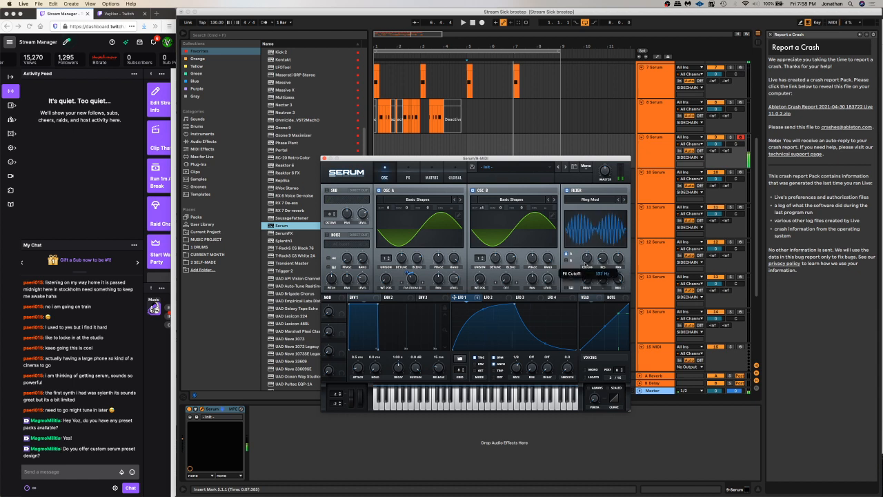
Set the Ring Mod filter's cutoff to about 845 Hz and modulate it with LFO 2, bending the LFO's rising slope into a curve
{"action": "mouse_move", "coordinate": [604, 174]}
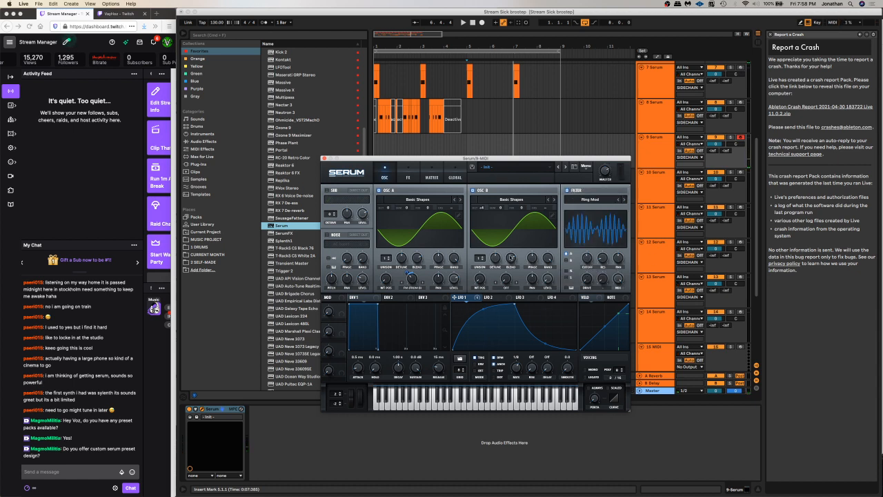
{"action": "mouse_move", "coordinate": [585, 259]}
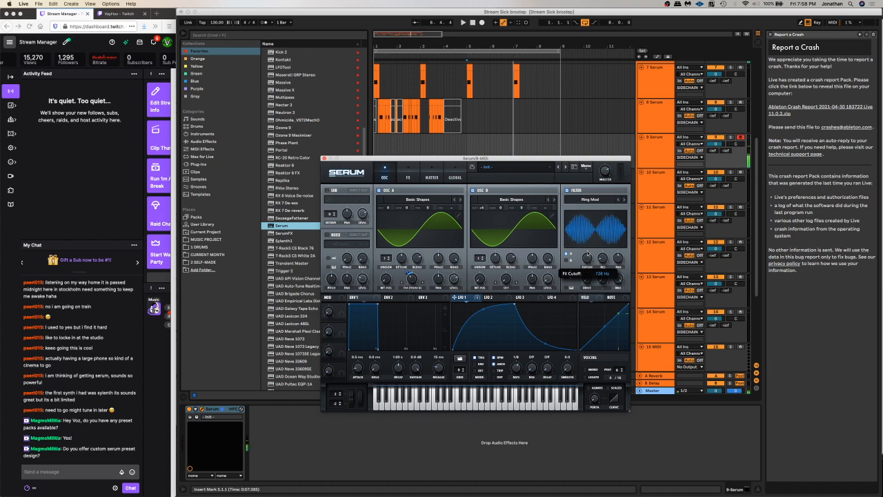
{"action": "left_click_drag", "start_coordinate": [585, 257], "coordinate": [591, 245]}
{"action": "left_click", "coordinate": [498, 297]}
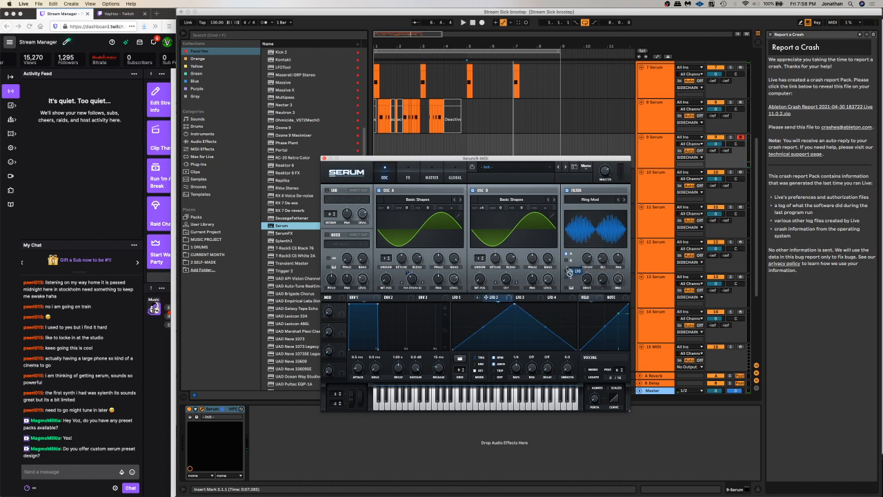
{"action": "left_click_drag", "start_coordinate": [480, 325], "coordinate": [580, 253]}
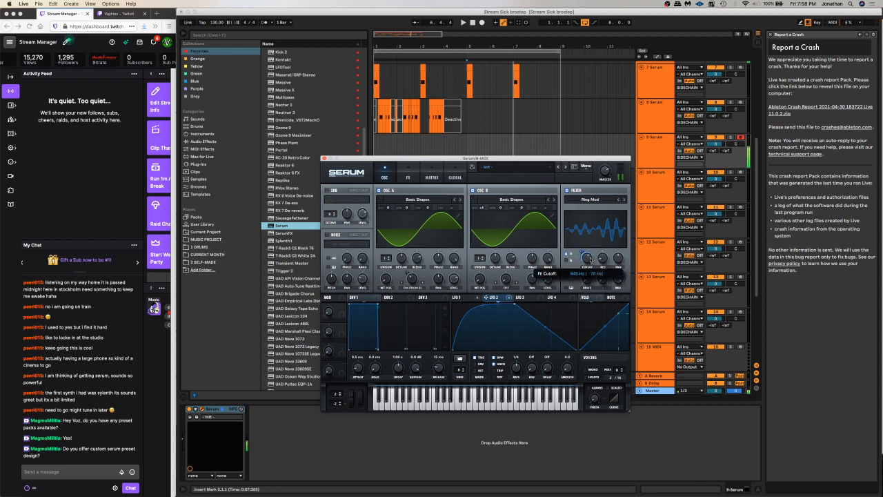
Change the Distortion effect's type to Downsample and adjust its drive
{"action": "left_click", "coordinate": [406, 173]}
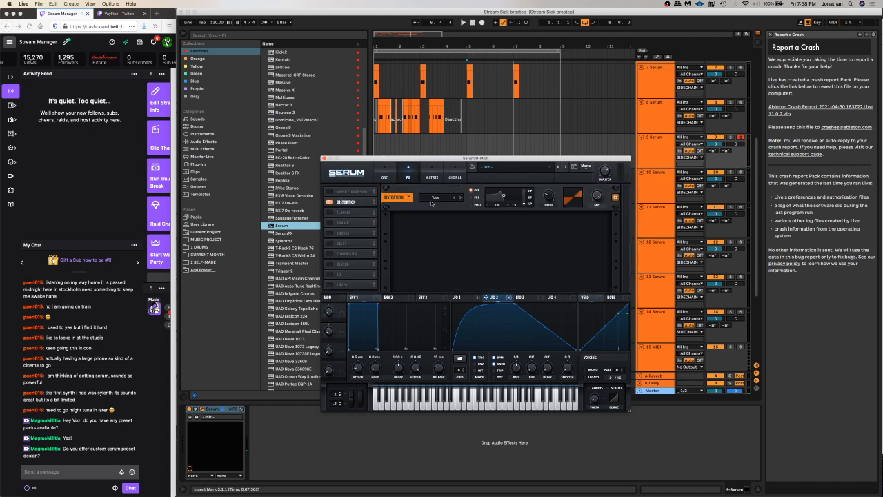
{"action": "left_click", "coordinate": [431, 203]}
{"action": "left_click", "coordinate": [445, 254]}
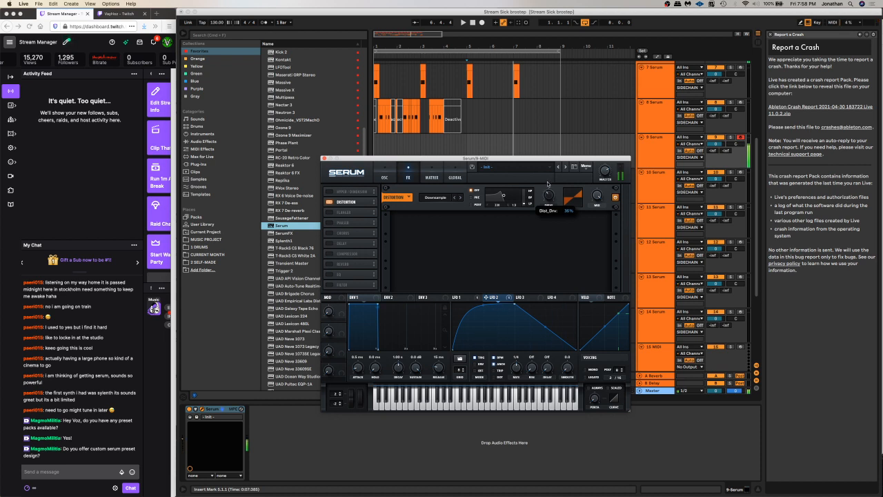
Enable the EQ effect, place it ahead of the distortion, and bypass the distortion
{"action": "left_click", "coordinate": [329, 274]}
{"action": "left_click_drag", "start_coordinate": [345, 274], "coordinate": [345, 201]}
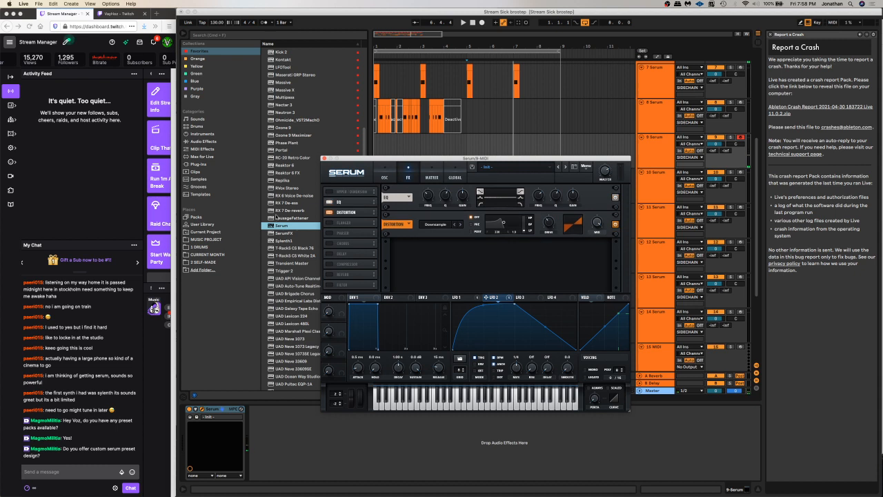
{"action": "left_click", "coordinate": [331, 212]}
Switch the EQ's low band to a high-pass shape and modulate its frequency with LFO 2
{"action": "left_click", "coordinate": [478, 204]}
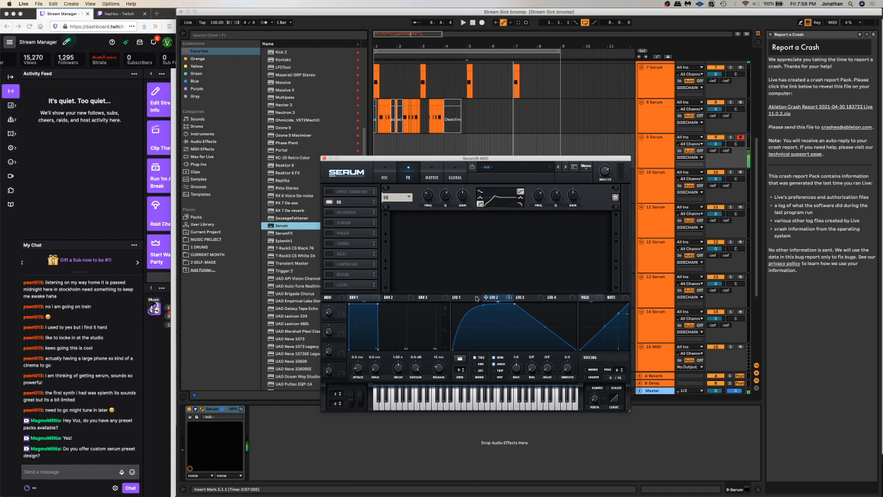
{"action": "left_click_drag", "start_coordinate": [486, 297], "coordinate": [426, 195]}
{"action": "mouse_move", "coordinate": [430, 197]}
{"action": "left_mouse_down"}
{"action": "mouse_move", "coordinate": [438, 182]}
{"action": "mouse_move", "coordinate": [425, 203]}
{"action": "left_mouse_up"}
Turn the Downsample distortion back on and set its drive to about 42%
{"action": "left_click", "coordinate": [328, 213]}
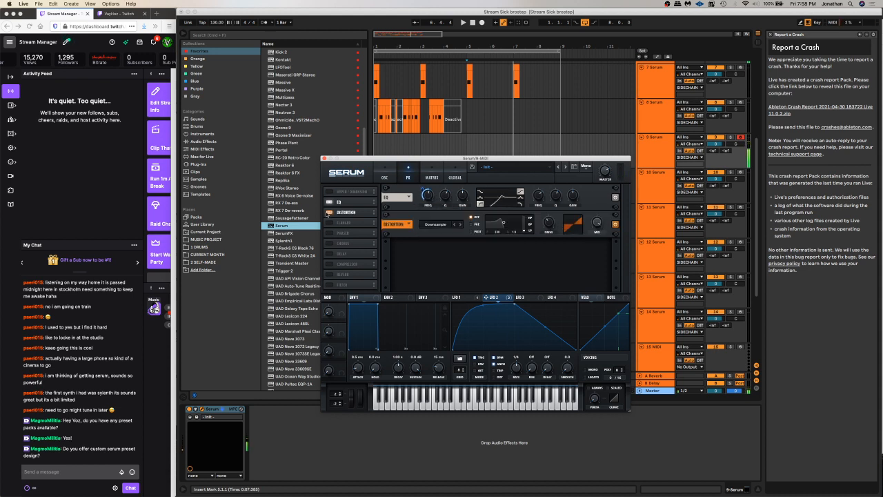
{"action": "mouse_move", "coordinate": [544, 224]}
{"action": "left_mouse_down"}
{"action": "mouse_move", "coordinate": [551, 209]}
{"action": "mouse_move", "coordinate": [548, 235]}
{"action": "left_mouse_up"}
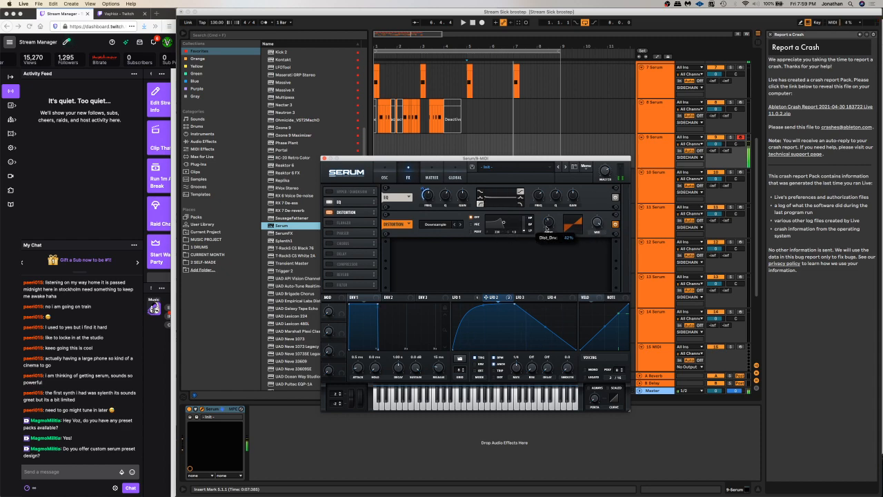
{"action": "left_click", "coordinate": [9, 232]}
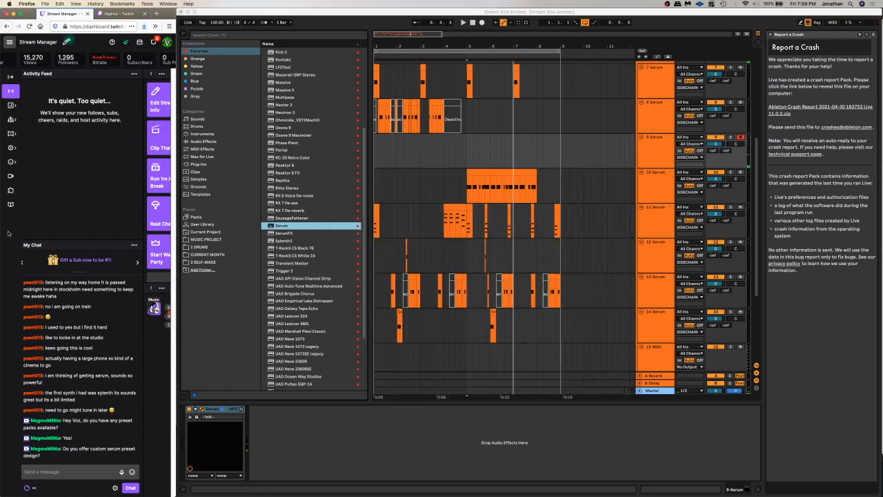
{"action": "left_click", "coordinate": [357, 438]}
{"action": "left_click", "coordinate": [549, 221]}
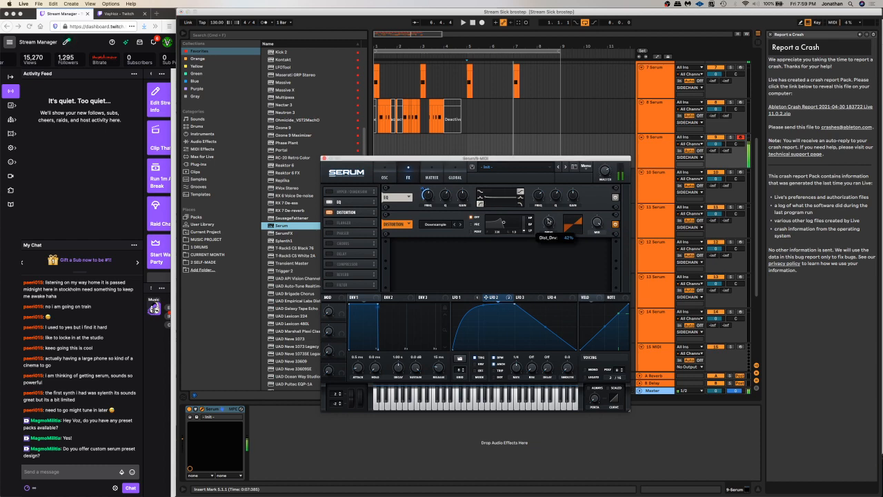
Modulate oscillator A's level with LFO 1 and set the LFO's rate to 1/16
{"action": "left_click", "coordinate": [385, 173]}
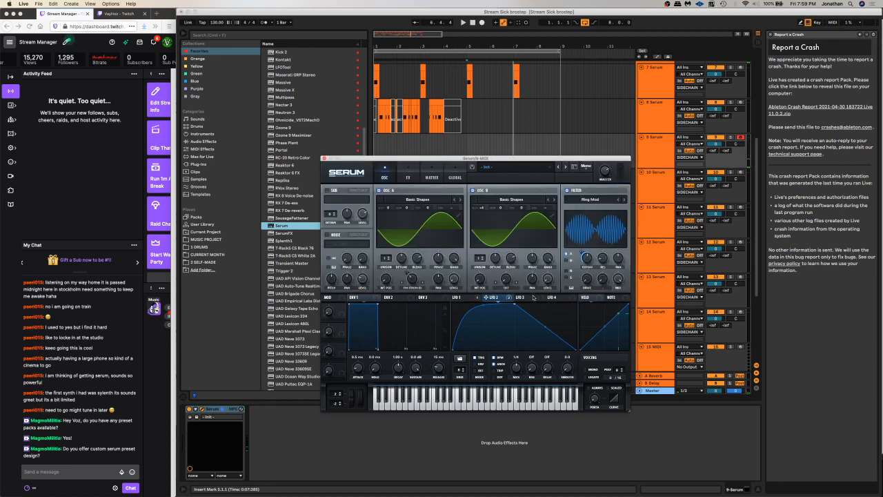
{"action": "left_click", "coordinate": [462, 297]}
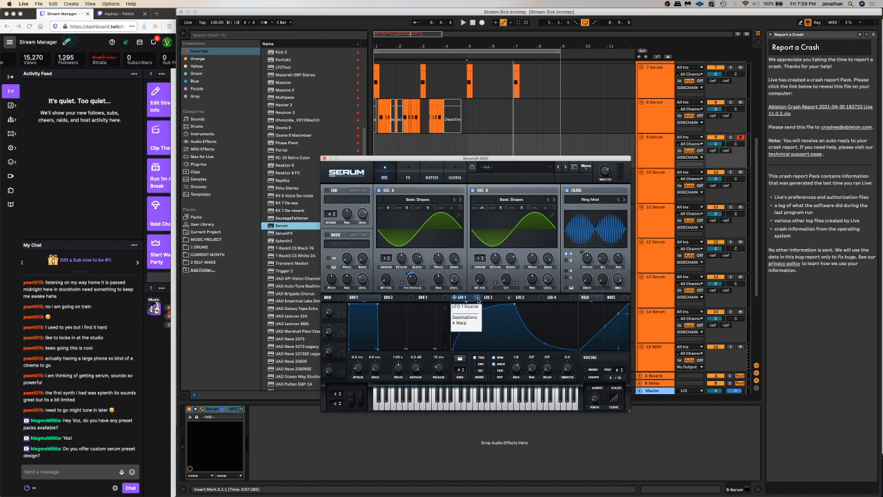
{"action": "left_click_drag", "start_coordinate": [456, 297], "coordinate": [453, 278]}
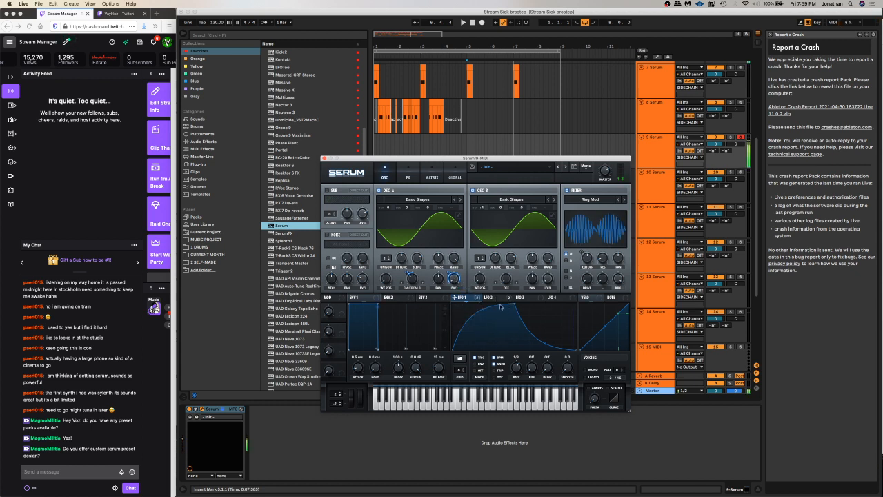
{"action": "left_click_drag", "start_coordinate": [517, 369], "coordinate": [518, 363]}
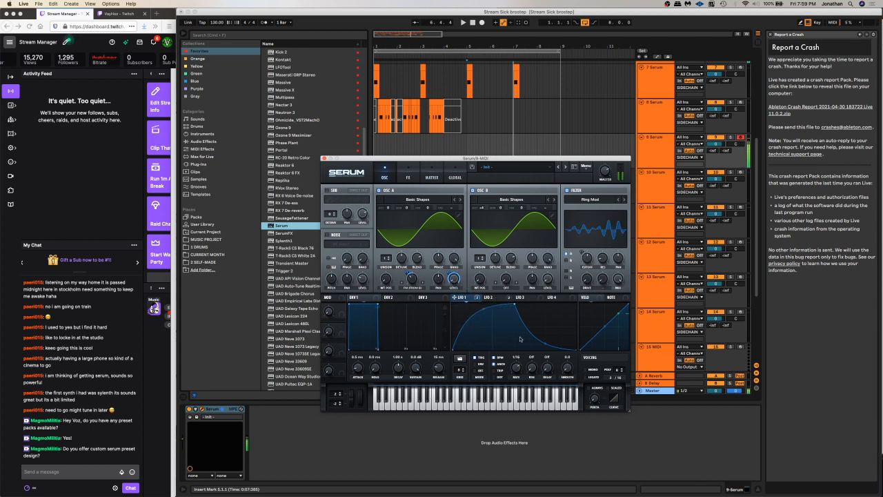
Set the Ring Mod filter's cutoff to about 1097 Hz and the distortion drive to about 58%
{"action": "left_click_drag", "start_coordinate": [587, 261], "coordinate": [588, 258]}
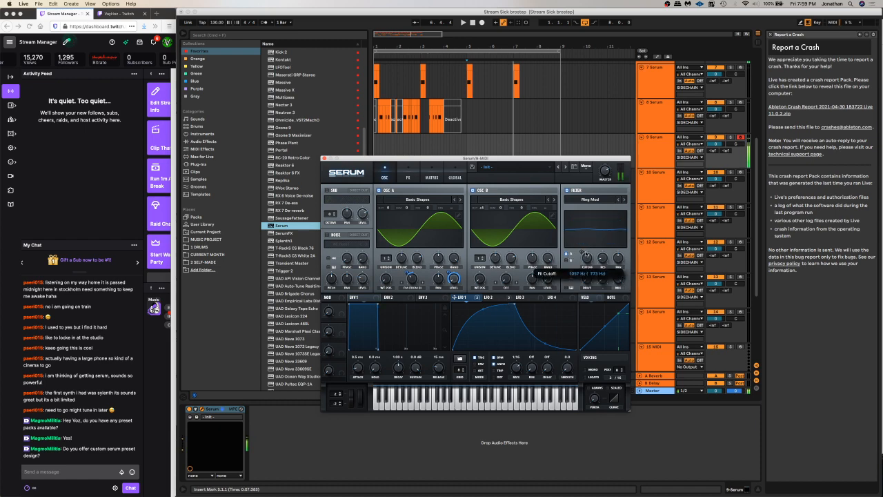
{"action": "left_click", "coordinate": [413, 175]}
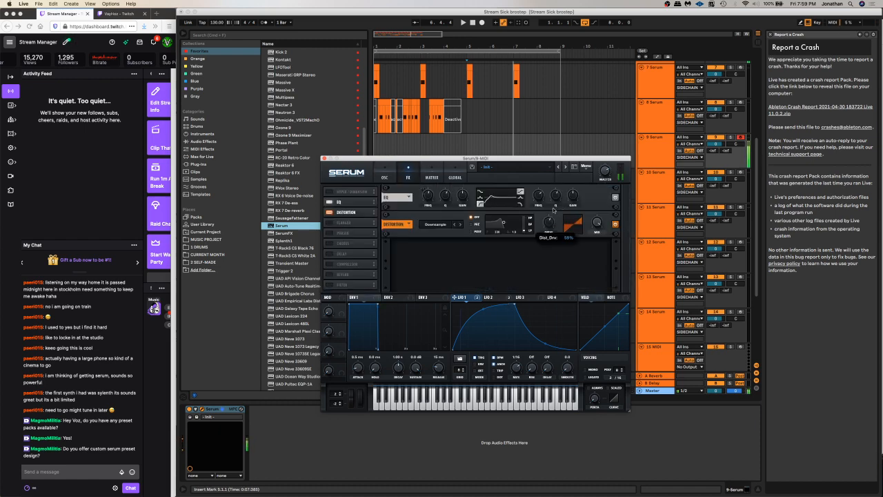
Turn off the Distortion effect and the Ring Mod filter
{"action": "left_click", "coordinate": [615, 224]}
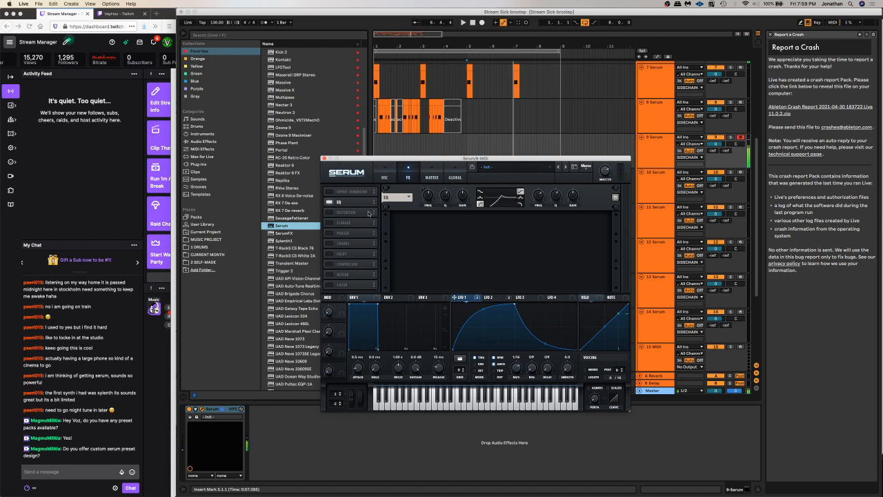
{"action": "left_click", "coordinate": [383, 177]}
{"action": "left_click", "coordinate": [568, 190]}
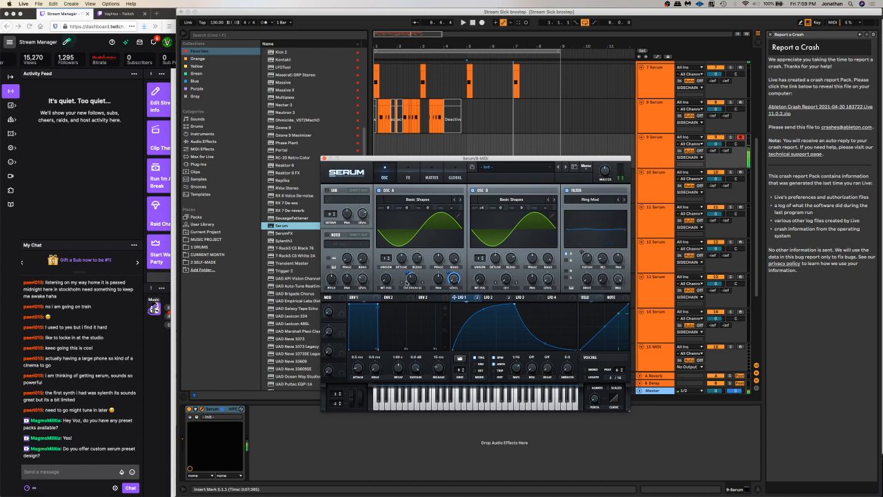
Display LFO 2 and raise oscillator B's coarse pitch to about 24 semitones
{"action": "left_click", "coordinate": [500, 299]}
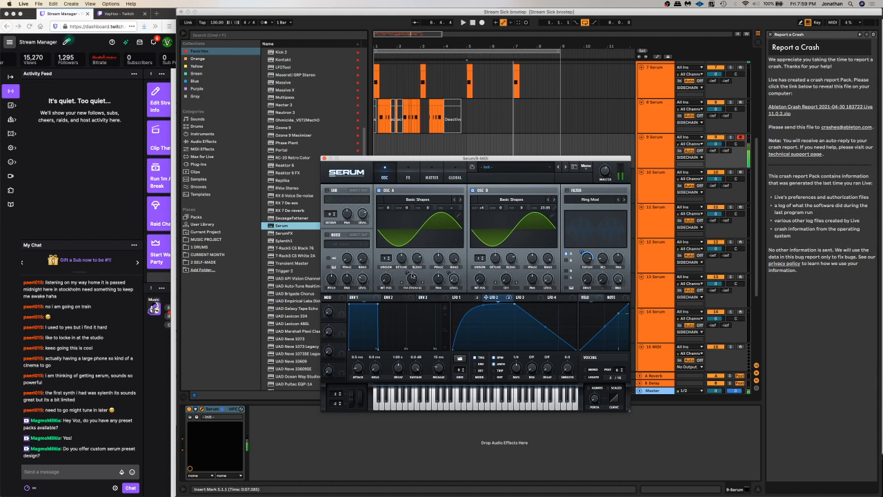
{"action": "left_click_drag", "start_coordinate": [547, 207], "coordinate": [552, 200]}
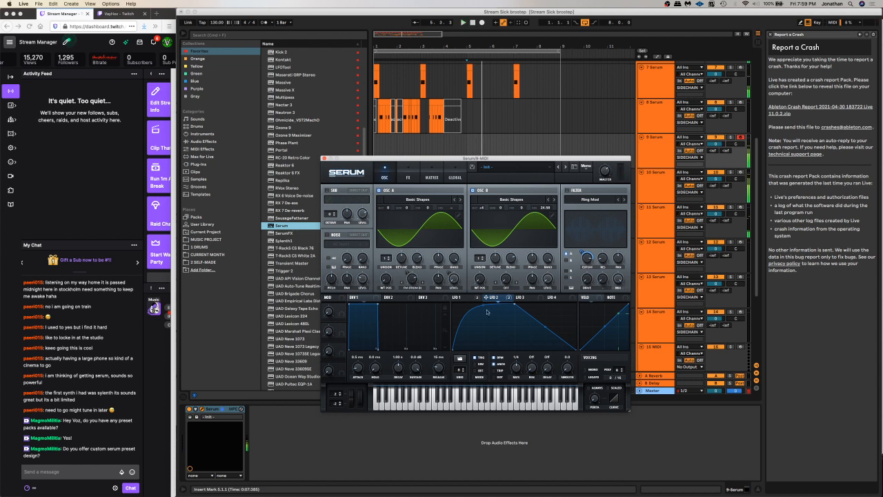
Reshape LFO 1 by moving its peak much earlier and adjusting the falling curve, auditioning the bass against the playing drop
{"action": "left_click", "coordinate": [459, 297]}
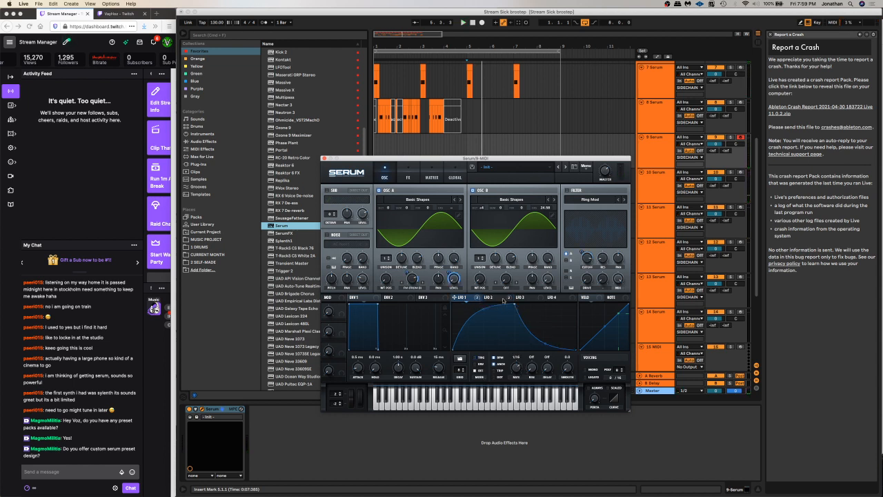
{"action": "left_click", "coordinate": [492, 297]}
{"action": "left_click", "coordinate": [528, 298]}
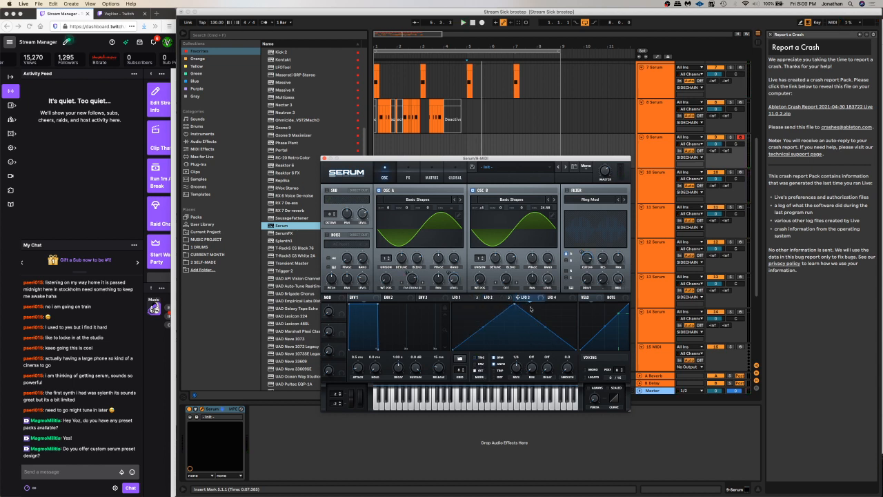
{"action": "left_click", "coordinate": [461, 298]}
{"action": "key", "text": "space"}
{"action": "key", "text": "space"}
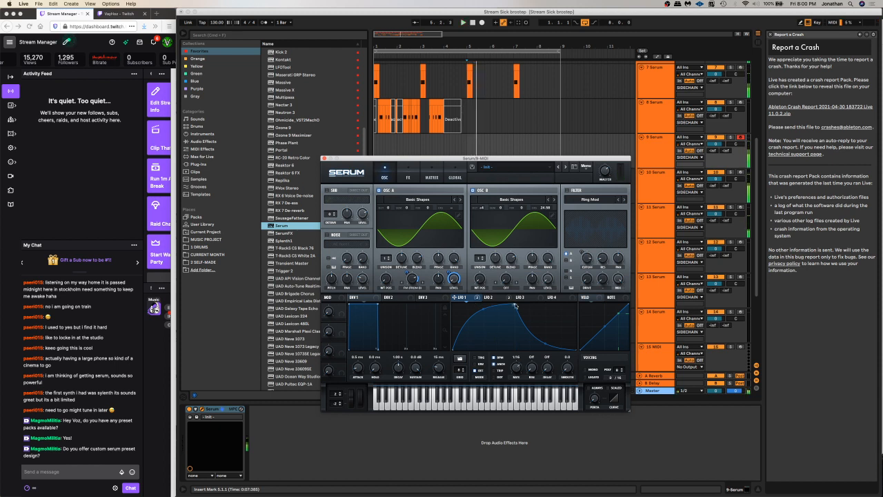
{"action": "left_click_drag", "start_coordinate": [514, 304], "coordinate": [489, 304]}
{"action": "left_click_drag", "start_coordinate": [533, 344], "coordinate": [522, 356]}
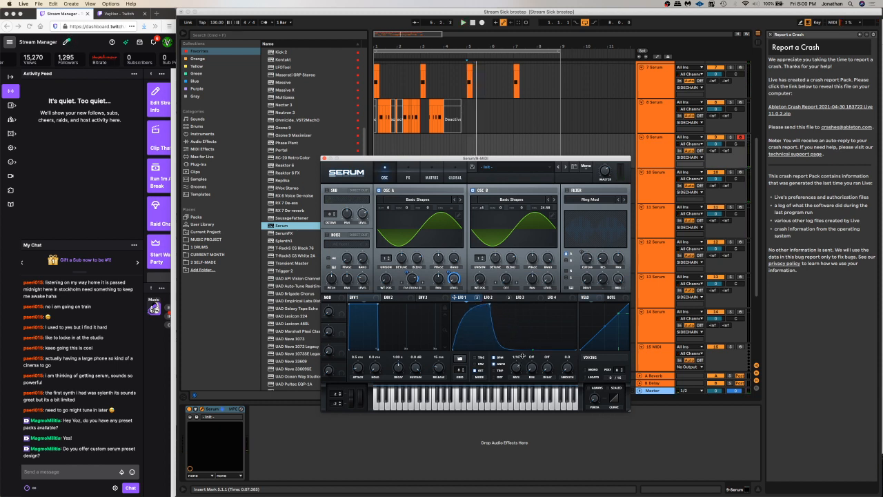
{"action": "key", "text": "space"}
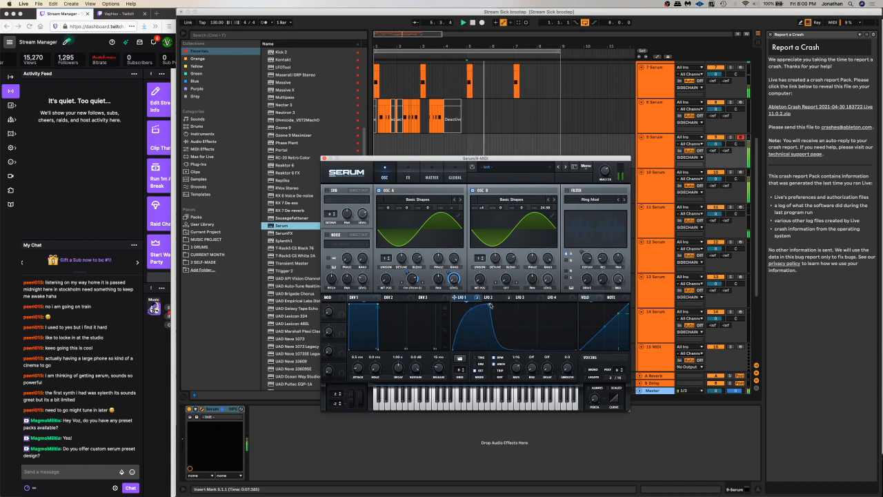
{"action": "left_click_drag", "start_coordinate": [489, 304], "coordinate": [476, 295]}
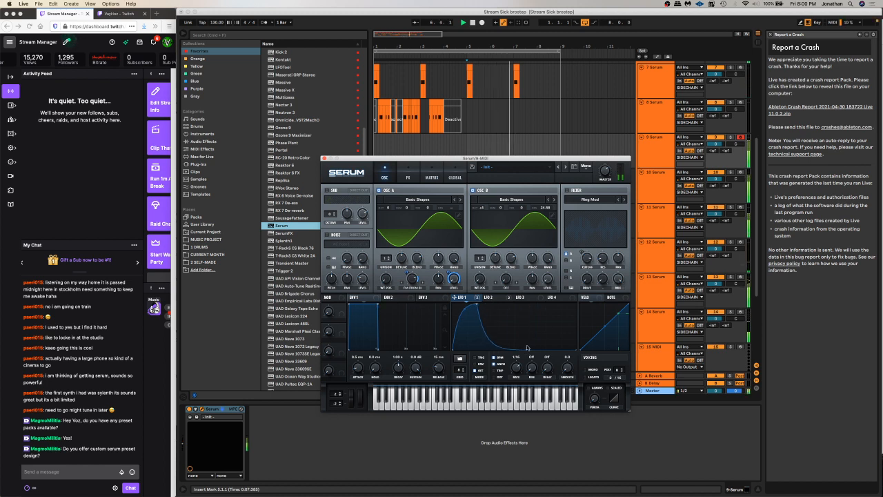
Raise oscillator B's coarse pitch to about 48.3 semitones and set oscillator A's warp to about 73%
{"action": "left_click_drag", "start_coordinate": [550, 207], "coordinate": [540, 218]}
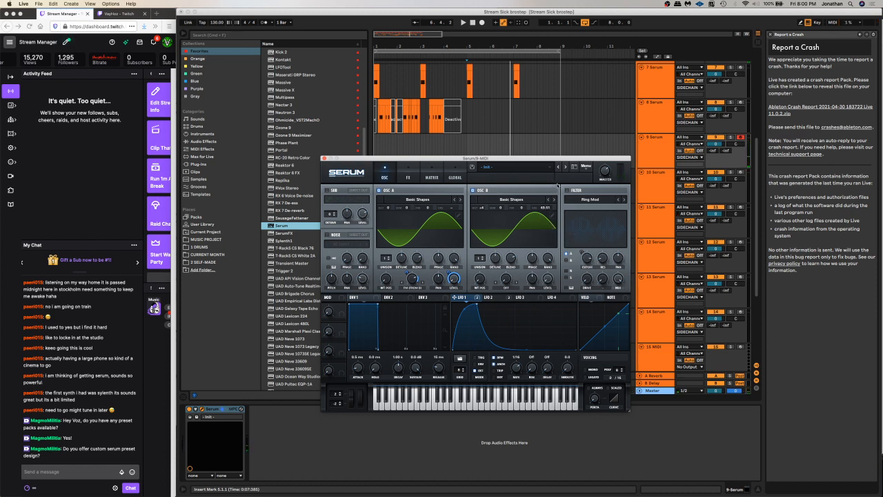
{"action": "left_click_drag", "start_coordinate": [420, 274], "coordinate": [420, 272]}
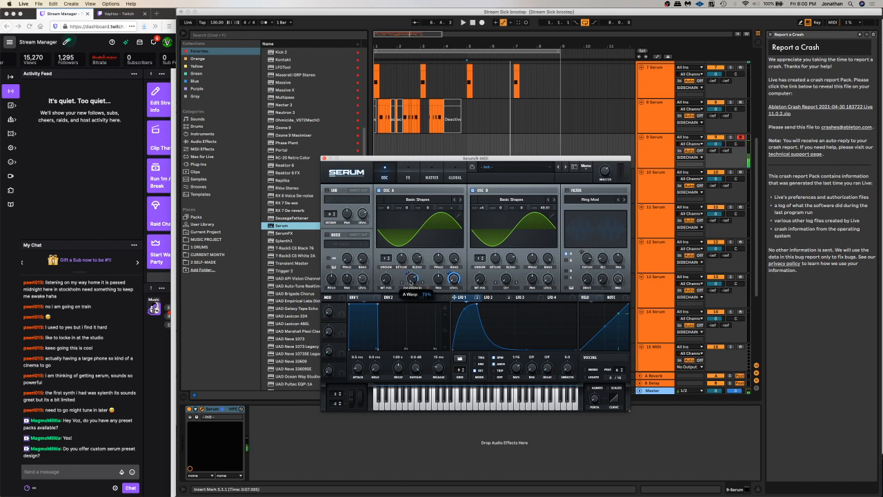
{"action": "mouse_move", "coordinate": [546, 207]}
{"action": "left_mouse_down"}
{"action": "mouse_move", "coordinate": [525, 242]}
{"action": "mouse_move", "coordinate": [537, 218]}
{"action": "left_mouse_up"}
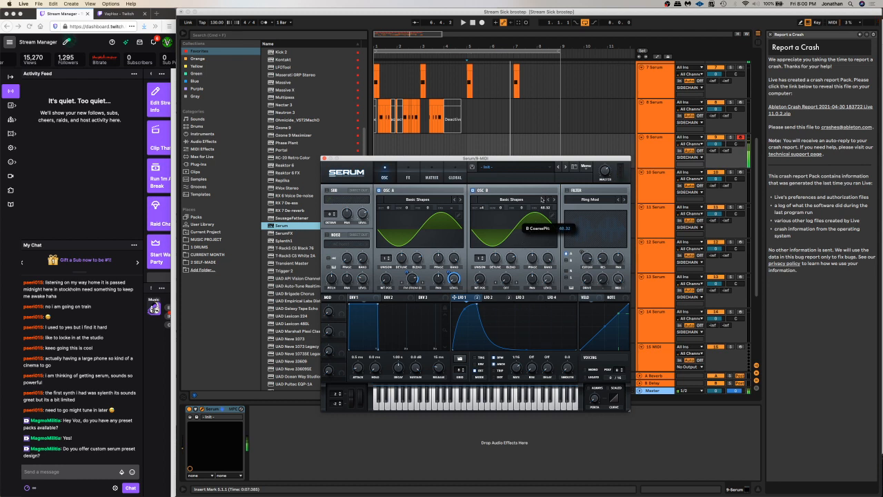
Try the Ring Mod filter with its cutoff at about 1307 Hz and switch the filter off
{"action": "left_click_drag", "start_coordinate": [586, 258], "coordinate": [581, 265]}
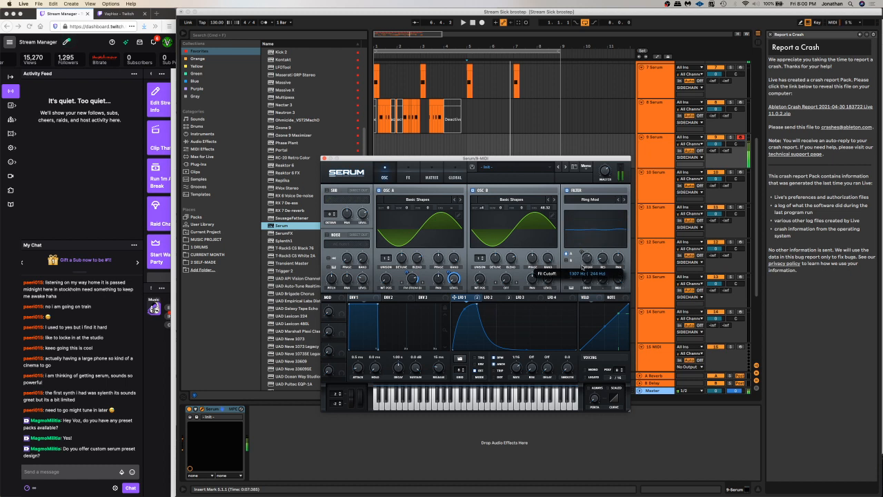
{"action": "left_click", "coordinate": [567, 190]}
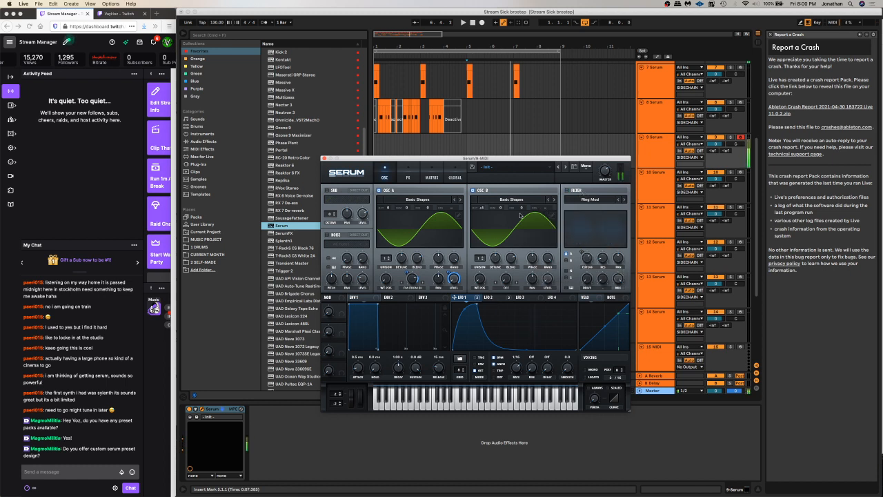
Adjust oscillator A's warp and stretch LFO 1's falling curve into a longer tail
{"action": "left_click_drag", "start_coordinate": [410, 278], "coordinate": [425, 260]}
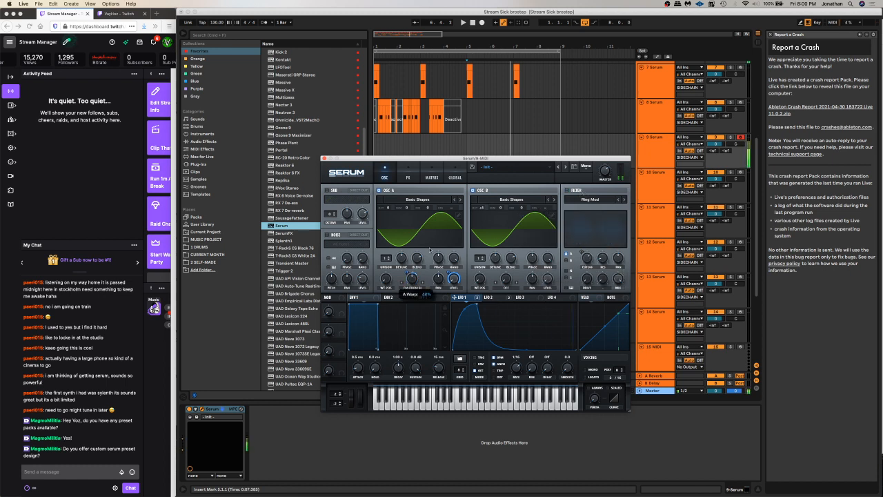
{"action": "left_click_drag", "start_coordinate": [531, 352], "coordinate": [532, 343]}
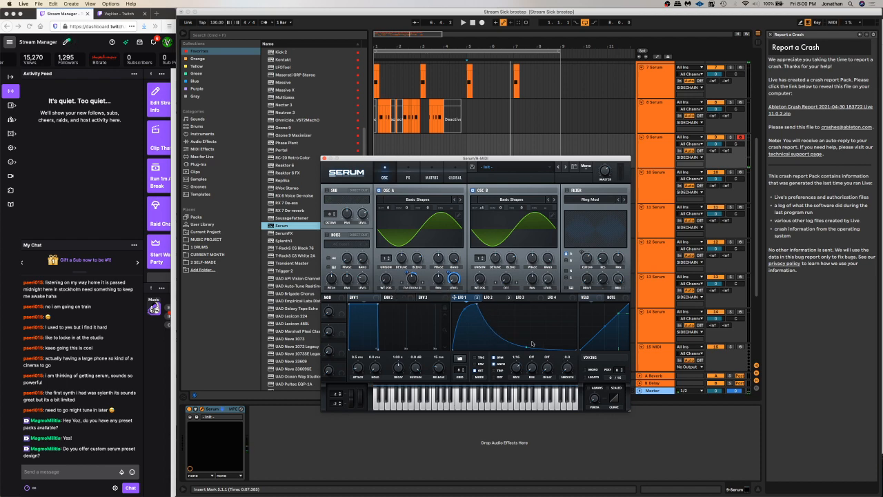
Turn on the filter and set its type to Reverb
{"action": "left_click", "coordinate": [576, 196]}
{"action": "mouse_move", "coordinate": [605, 226]}
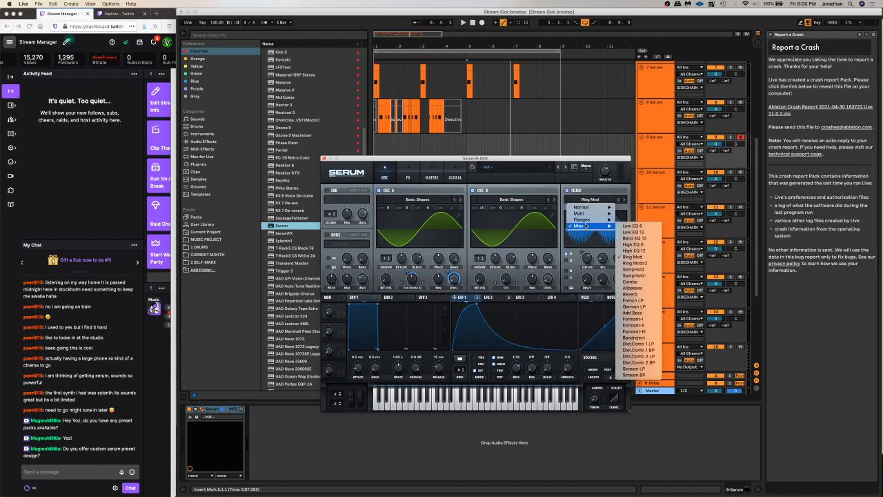
{"action": "left_click", "coordinate": [640, 292]}
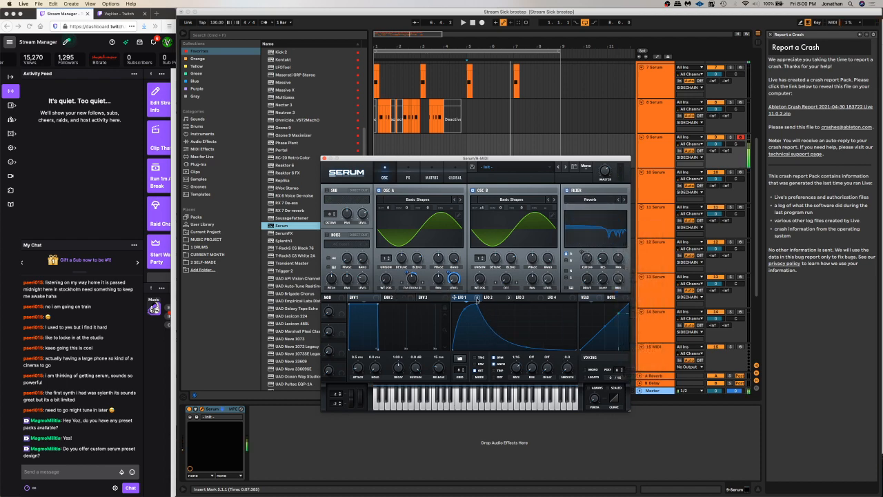
Modulate the Reverb filter's cutoff and resonance with LFO 1 and readjust the cutoff
{"action": "right_click", "coordinate": [587, 258]}
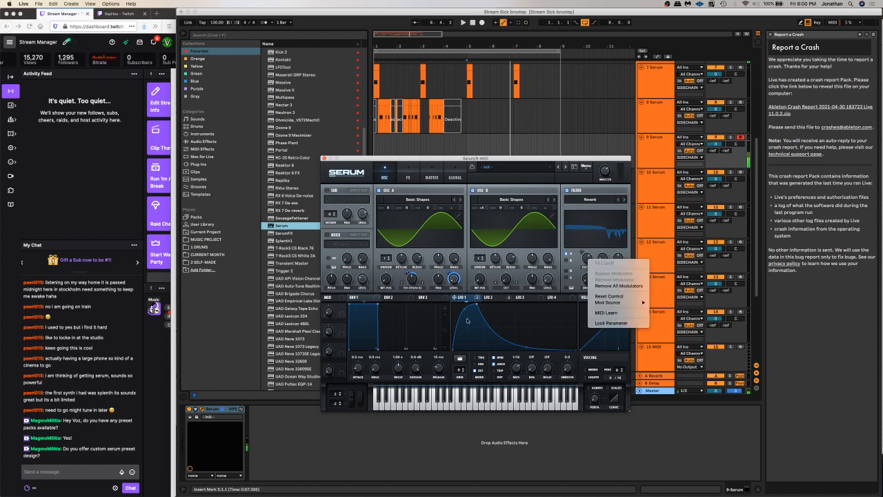
{"action": "left_click", "coordinate": [489, 290]}
{"action": "mouse_move", "coordinate": [469, 298]}
{"action": "left_mouse_down"}
{"action": "mouse_move", "coordinate": [624, 246]}
{"action": "mouse_move", "coordinate": [587, 261]}
{"action": "left_mouse_up"}
{"action": "right_click", "coordinate": [587, 261]}
{"action": "left_click", "coordinate": [490, 293]}
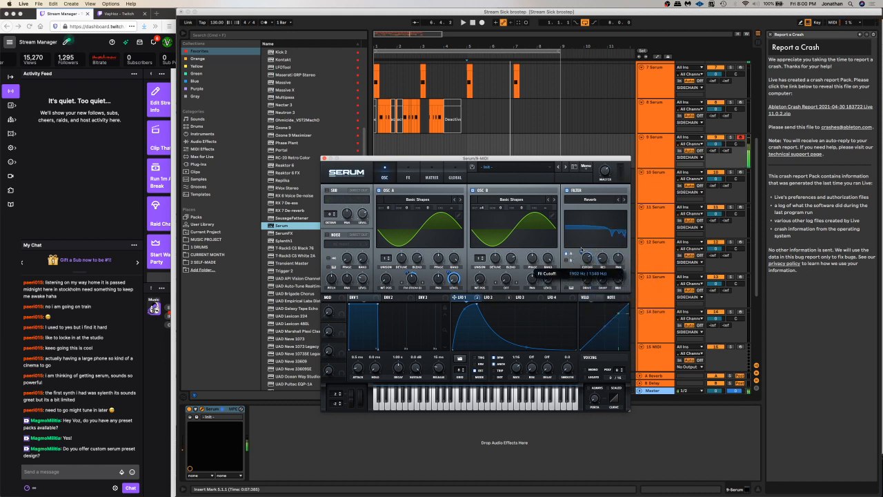
{"action": "left_click_drag", "start_coordinate": [602, 258], "coordinate": [611, 231]}
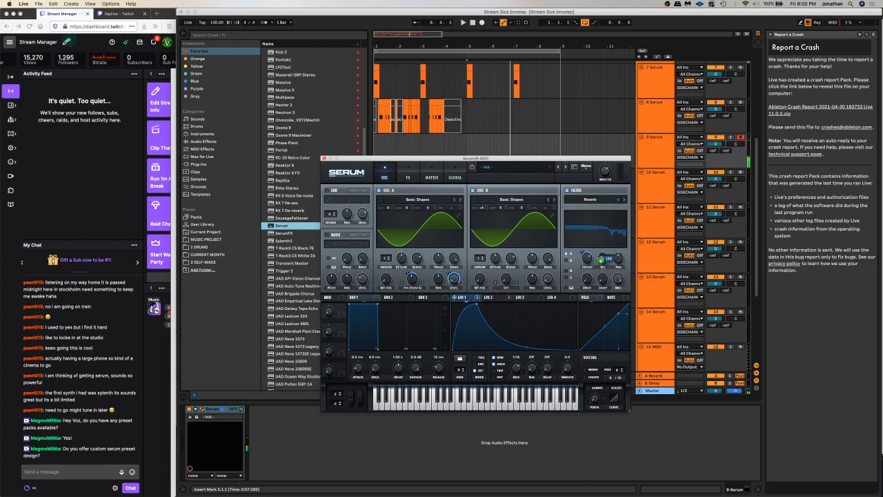
{"action": "left_click_drag", "start_coordinate": [588, 258], "coordinate": [581, 278]}
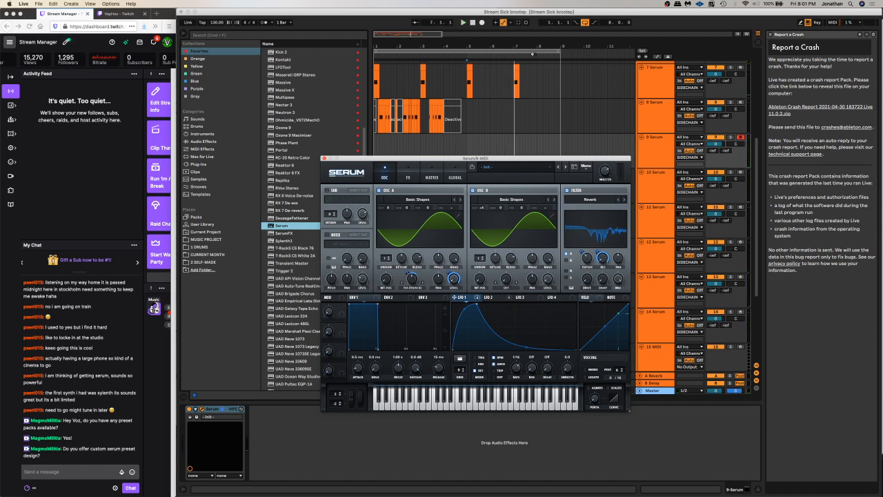
Capture the played bass notes as a clip from bar 5 on track 9 and solo the track
{"action": "left_click", "coordinate": [518, 23]}
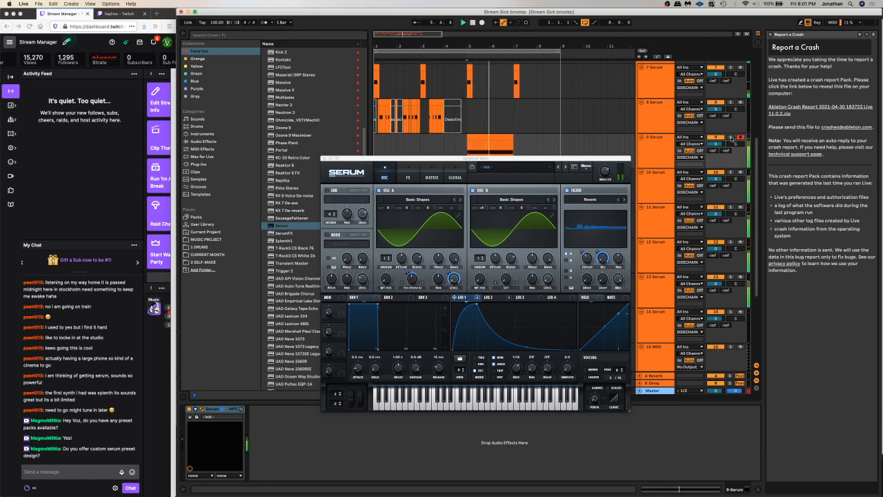
{"action": "left_click", "coordinate": [586, 262]}
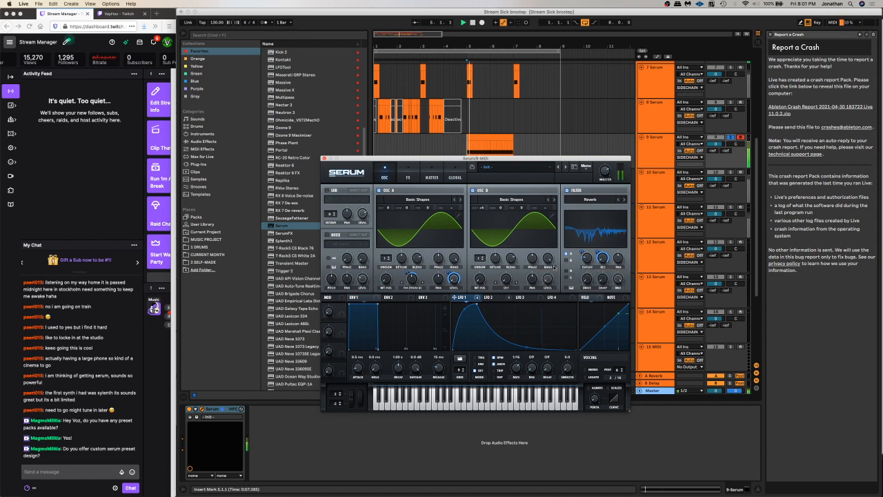
Remove all modulators from the filter resonance and fine-tune the low cutoff against the soloed clip
{"action": "right_click", "coordinate": [602, 258]}
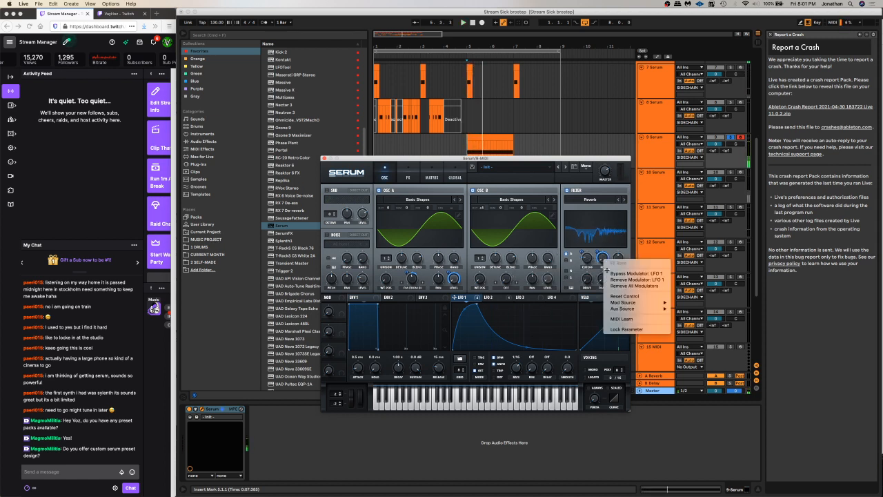
{"action": "left_click", "coordinate": [616, 285]}
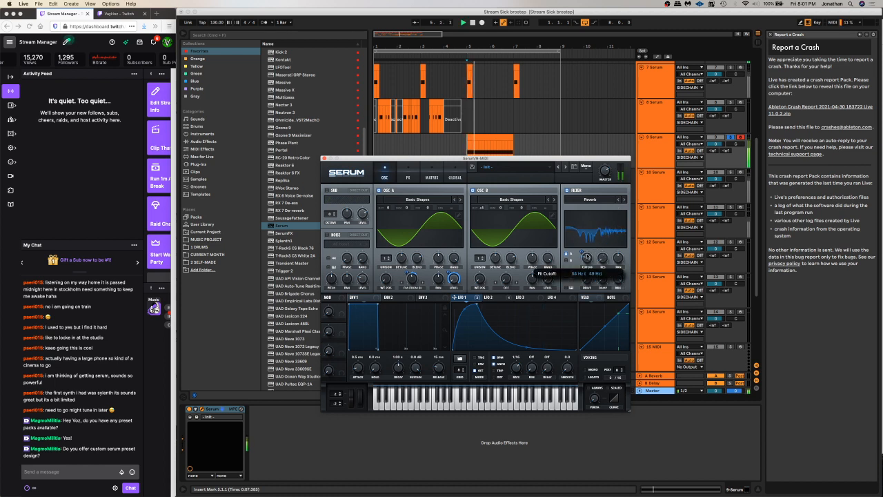
{"action": "left_click_drag", "start_coordinate": [587, 256], "coordinate": [587, 250]}
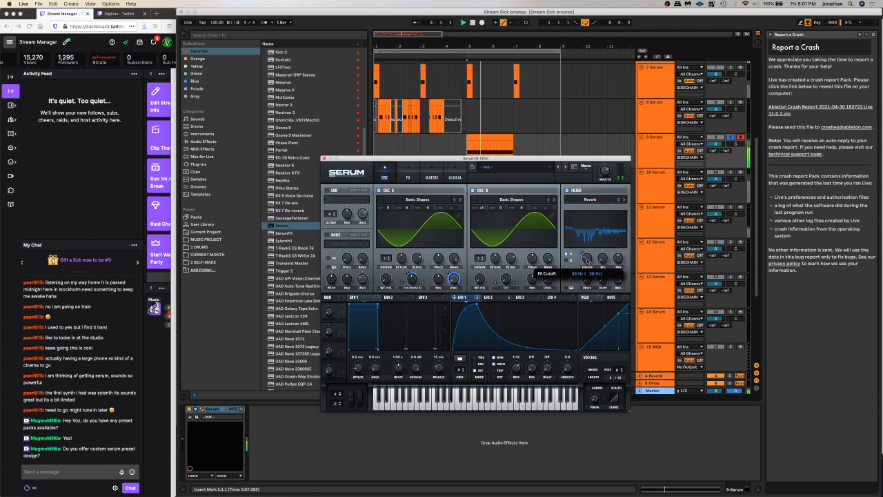
{"action": "key", "text": "space"}
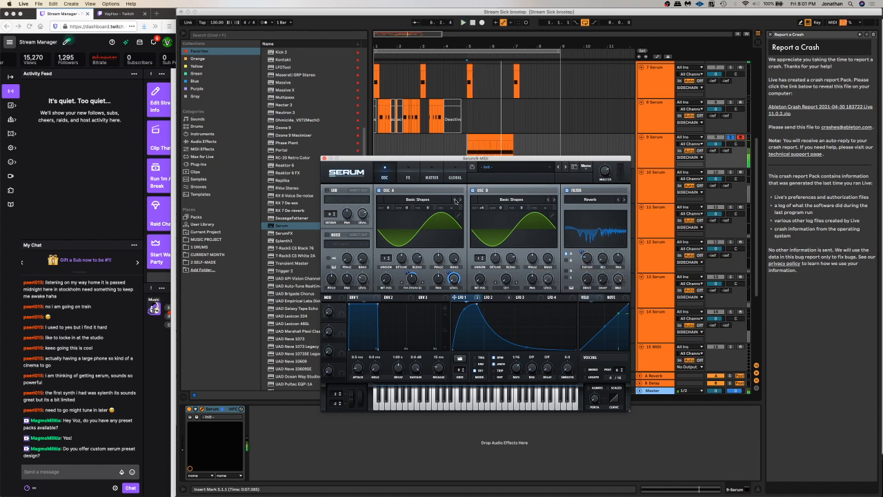
Enable the EQ effect and modulate its low-band frequency with LFO 1, adjusting frequency and depth against the playing clip
{"action": "left_click", "coordinate": [409, 176]}
{"action": "left_click", "coordinate": [333, 203]}
{"action": "key", "text": "space"}
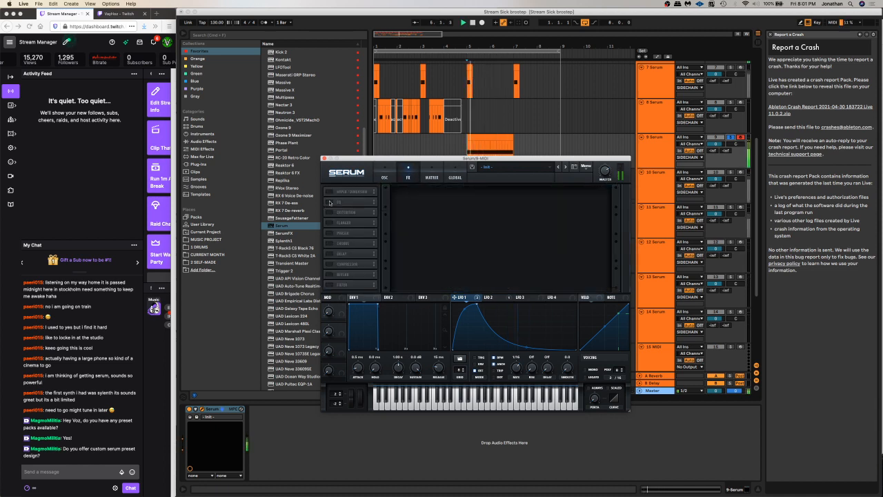
{"action": "left_click", "coordinate": [333, 202]}
{"action": "right_click", "coordinate": [426, 191]}
{"action": "left_click", "coordinate": [457, 218]}
{"action": "left_click_drag", "start_coordinate": [468, 297], "coordinate": [428, 196]}
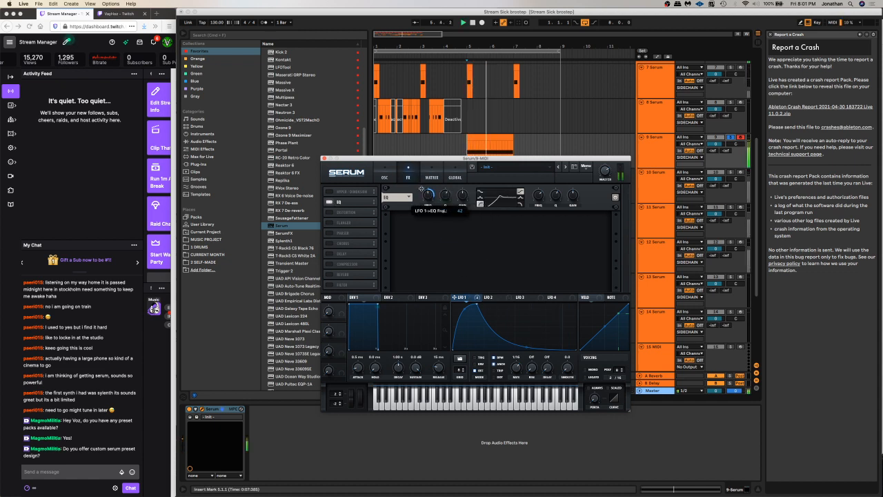
{"action": "left_click_drag", "start_coordinate": [423, 189], "coordinate": [427, 203]}
{"action": "key", "text": "space"}
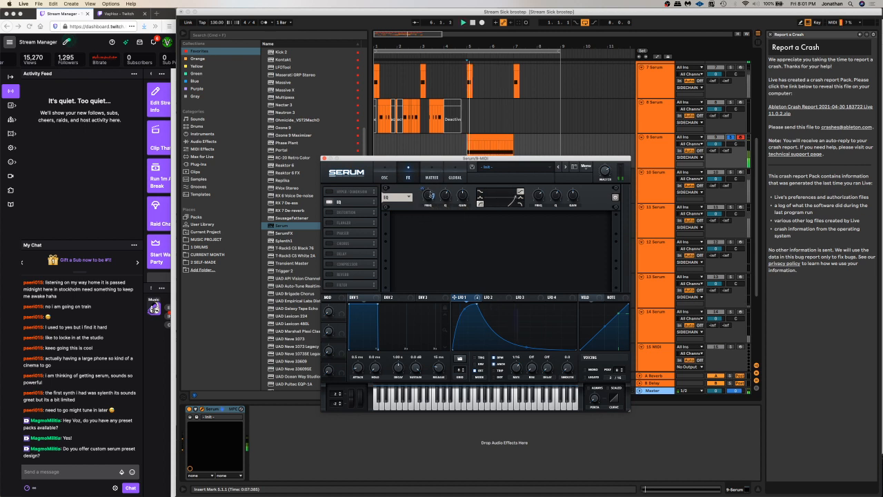
{"action": "key", "text": "space"}
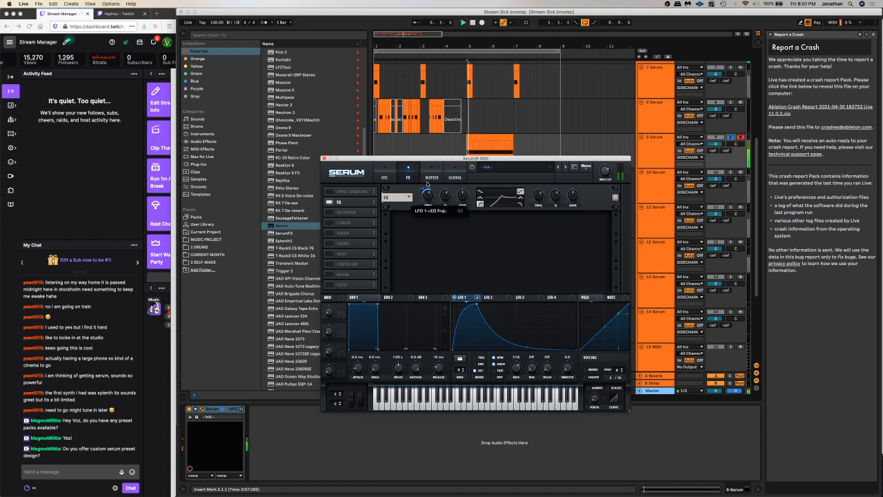
Enable a multiband Compressor with its gain modulated by LFO 1 and set the threshold to about -32.7 dB
{"action": "left_click", "coordinate": [328, 264]}
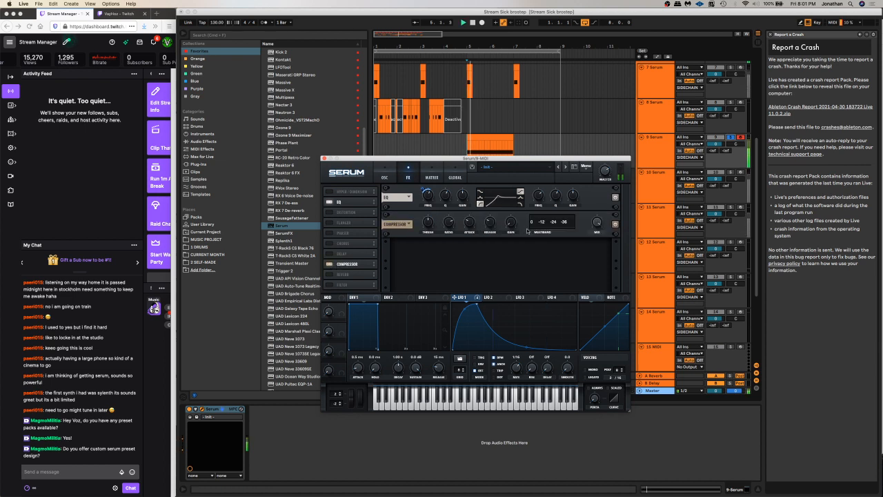
{"action": "left_click_drag", "start_coordinate": [455, 297], "coordinate": [511, 219]}
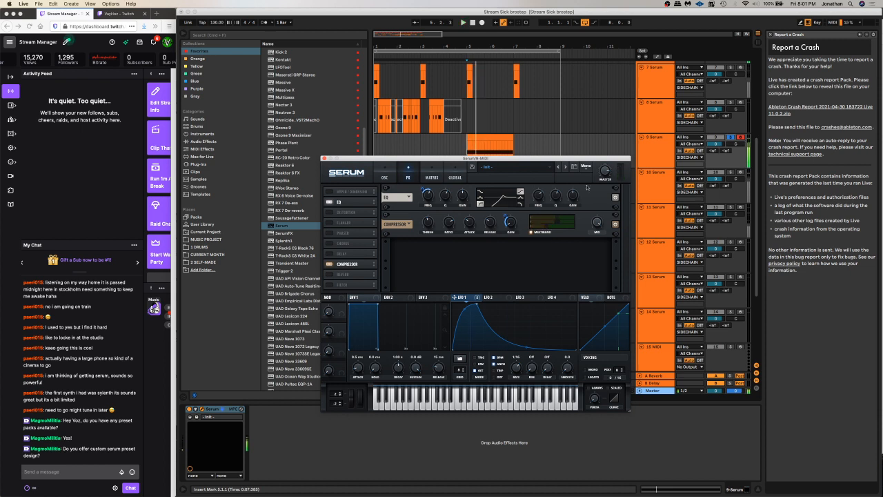
{"action": "left_click_drag", "start_coordinate": [429, 230], "coordinate": [418, 231]}
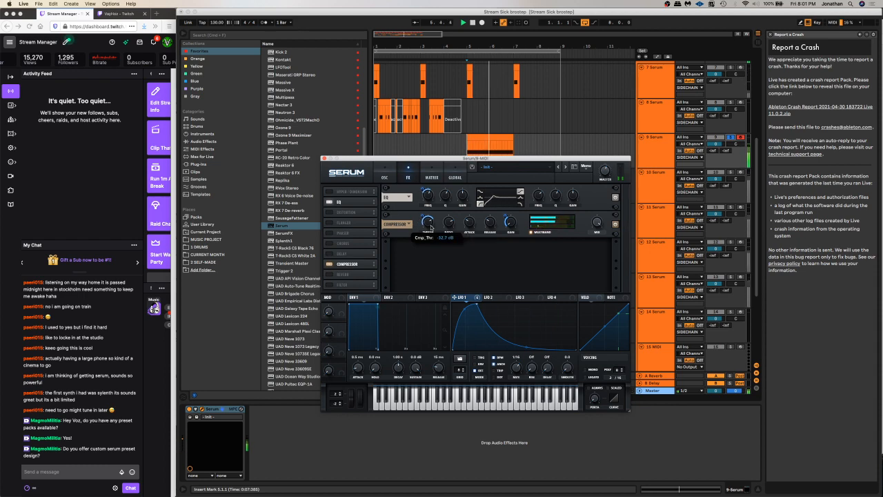
Set the Reverb filter's cutoff to about 78 Hz and the compressor threshold to about -22.6 dB
{"action": "left_click", "coordinate": [392, 178]}
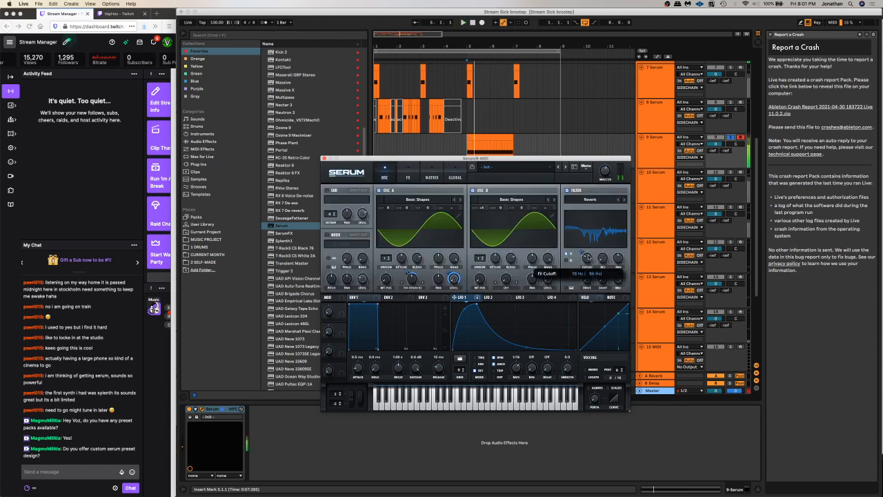
{"action": "key", "text": "space"}
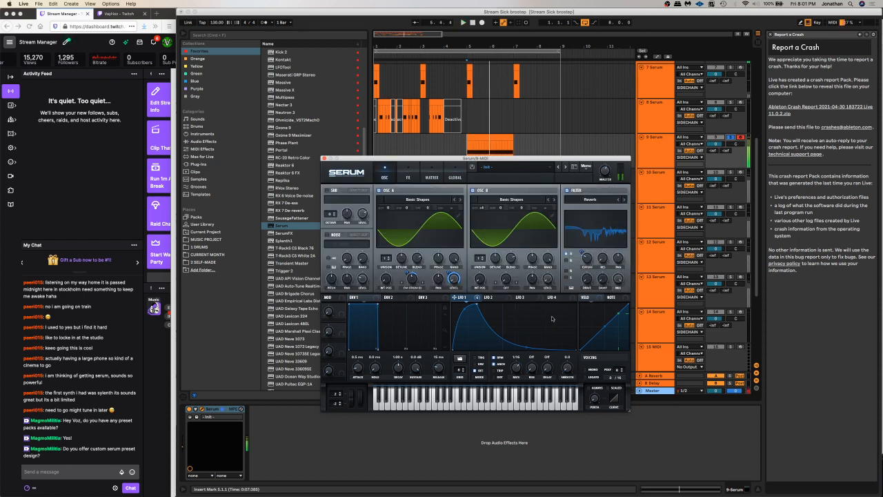
{"action": "left_click", "coordinate": [409, 178]}
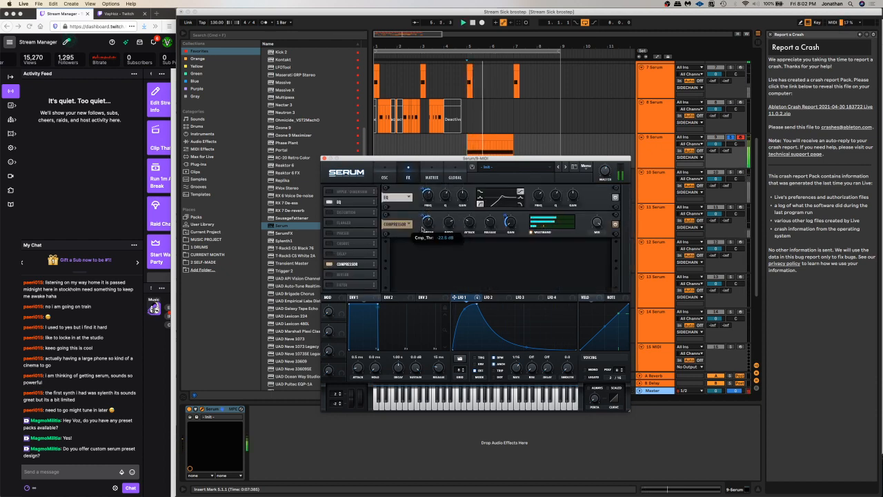
Lower the Reverb filter's cutoff to about 26 Hz and audition the bass with the other tracks
{"action": "left_click", "coordinate": [385, 176]}
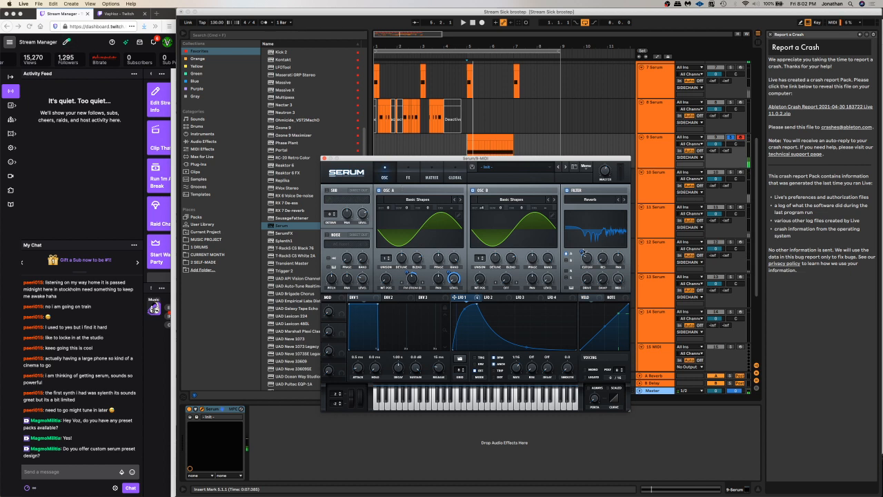
{"action": "key", "text": "space"}
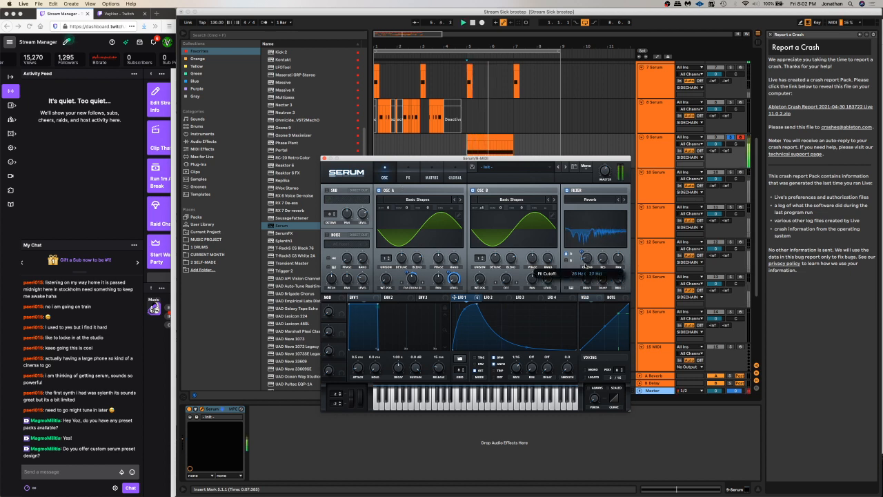
{"action": "mouse_move", "coordinate": [606, 172]}
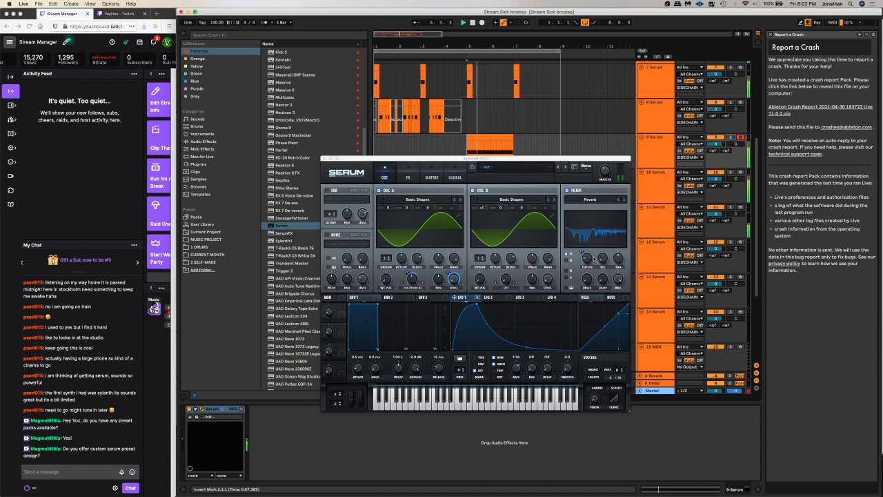
{"action": "mouse_move", "coordinate": [593, 257]}
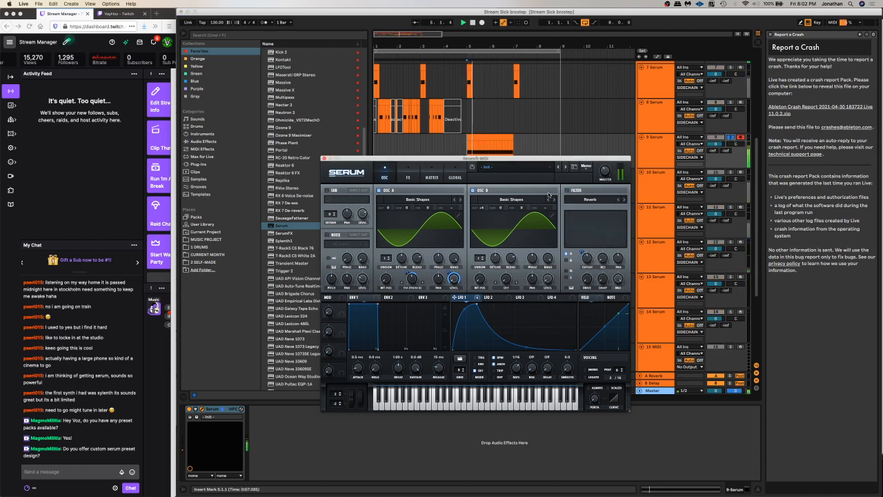
Move the Serum window slightly higher and set oscillator A's warp to about 47%, auditioning without the filter
{"action": "mouse_move", "coordinate": [480, 210]}
{"action": "mouse_move", "coordinate": [409, 281]}
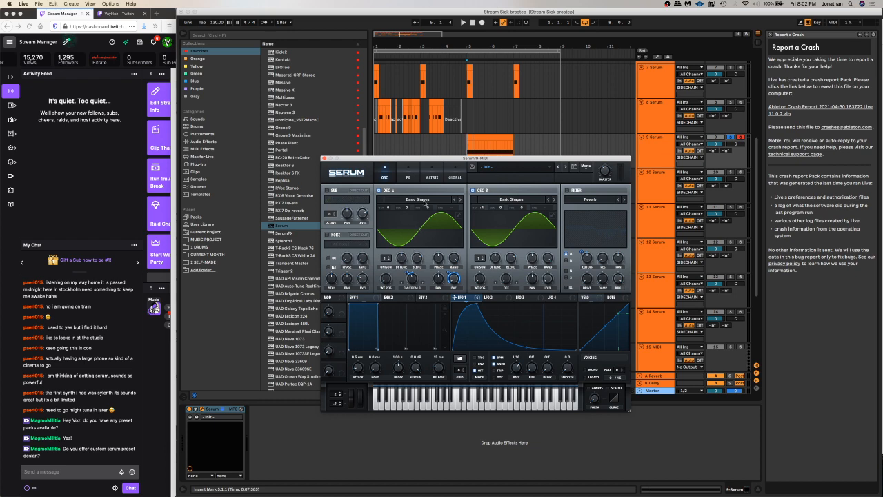
{"action": "left_click_drag", "start_coordinate": [427, 154], "coordinate": [443, 135]}
{"action": "mouse_move", "coordinate": [426, 262]}
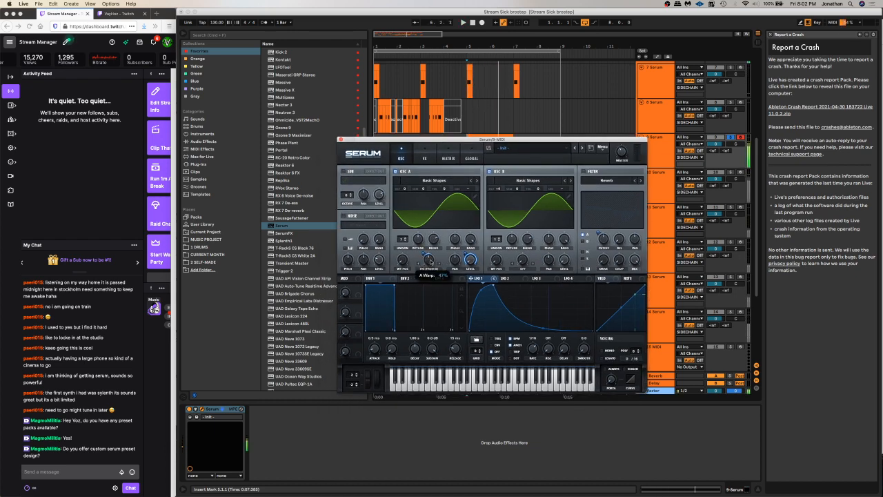
{"action": "key", "text": "space"}
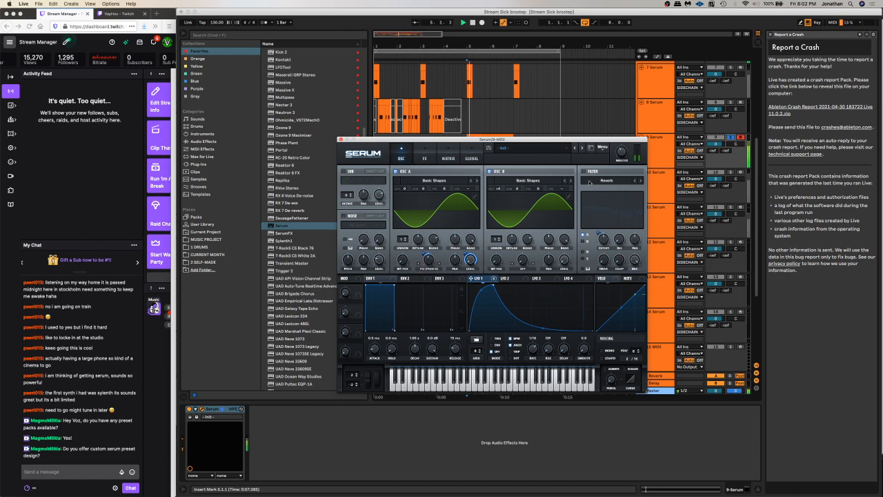
Turn the Reverb filter back on and raise its resonance to about 70%
{"action": "left_click", "coordinate": [583, 171]}
{"action": "key", "text": "space"}
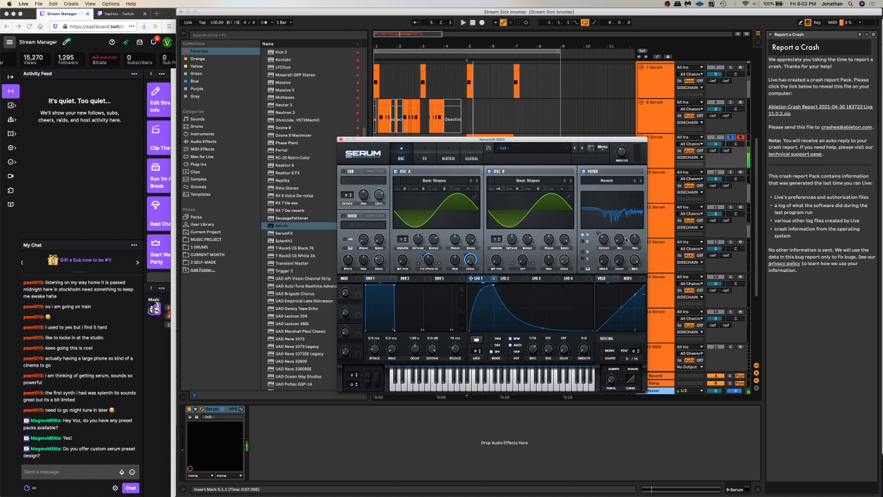
{"action": "left_click_drag", "start_coordinate": [618, 240], "coordinate": [626, 189]}
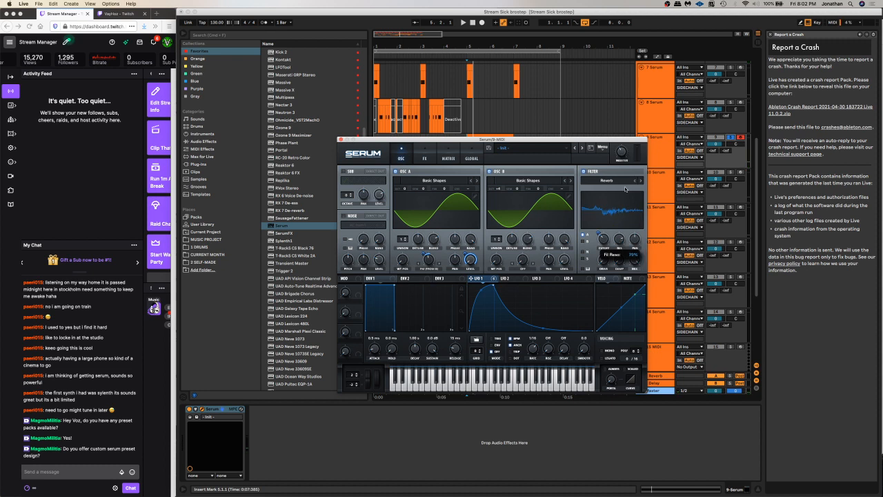
Adjust the Reverb filter's cutoff while auditioning the soloed bass on track 9
{"action": "key", "text": "space"}
{"action": "key", "text": "space"}
{"action": "mouse_move", "coordinate": [608, 238]}
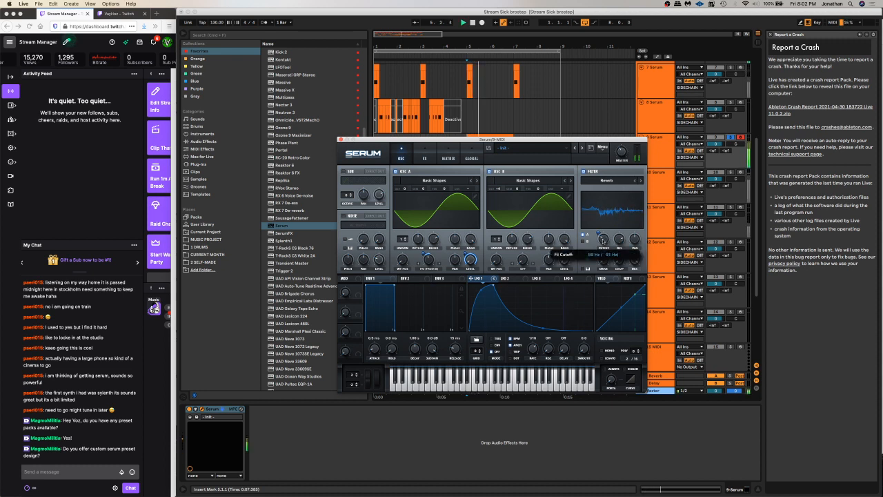
{"action": "left_click_drag", "start_coordinate": [602, 239], "coordinate": [605, 243]}
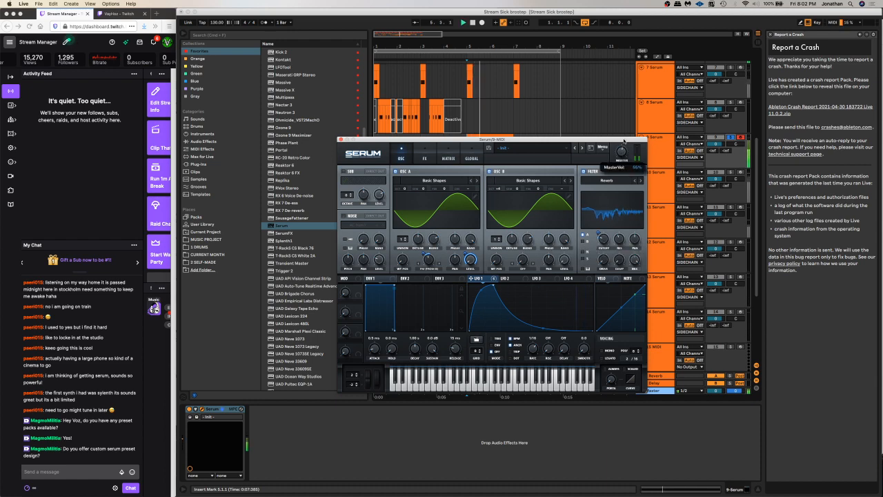
Turn on the Downsample distortion in Serum's effects, adjust its mix and take track 9 out of solo
{"action": "left_click", "coordinate": [426, 155]}
{"action": "left_click", "coordinate": [360, 194]}
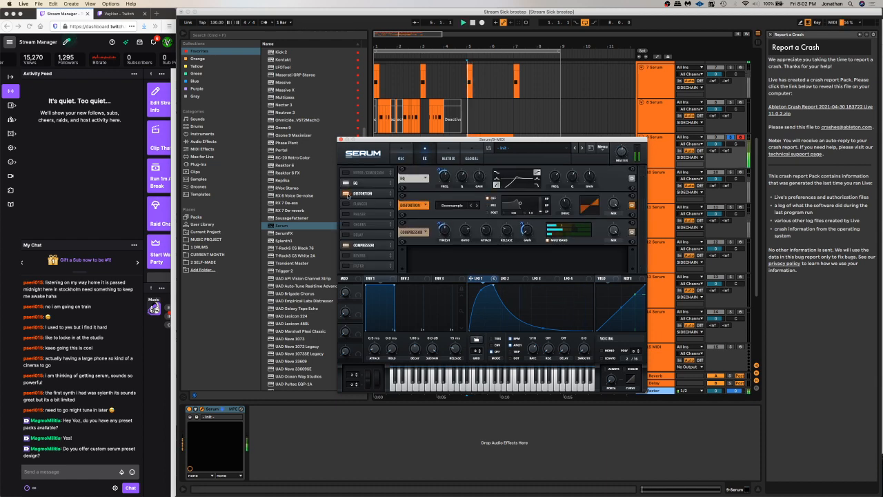
{"action": "mouse_move", "coordinate": [558, 209]}
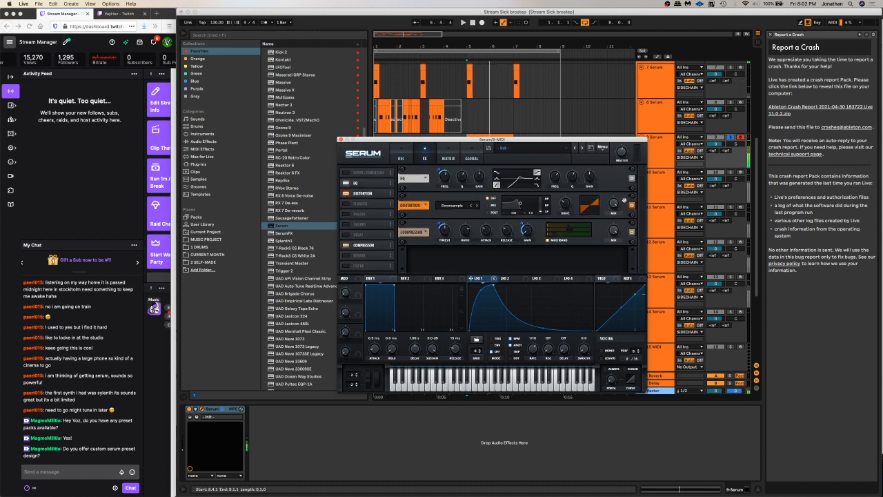
{"action": "left_click_drag", "start_coordinate": [613, 203], "coordinate": [599, 241]}
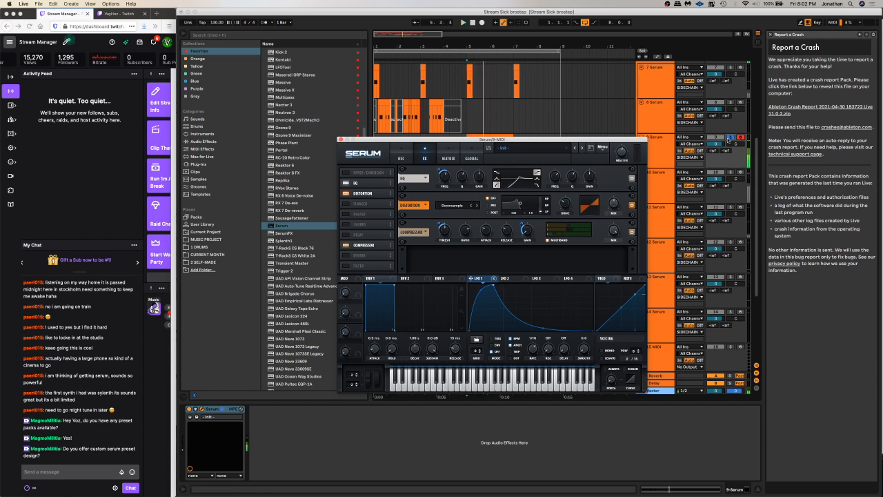
{"action": "mouse_move", "coordinate": [631, 144]}
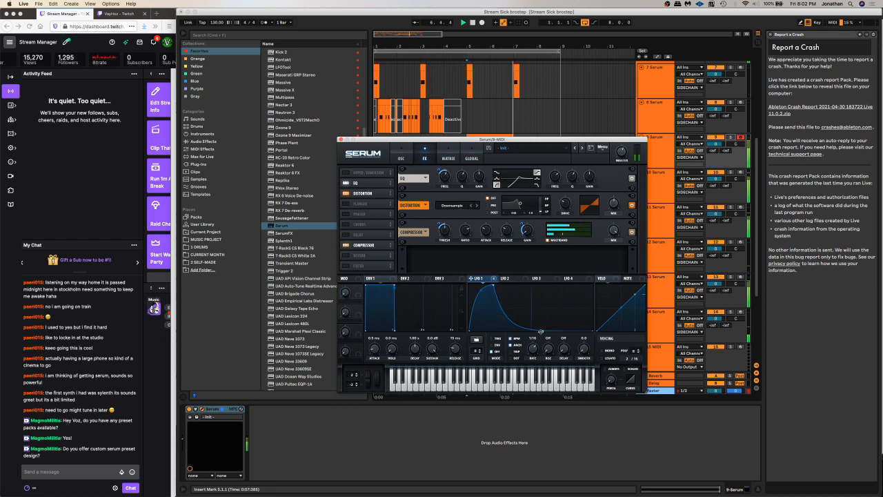
Close the Serum window, save the set and play the drop from bar 1
{"action": "left_click", "coordinate": [338, 139]}
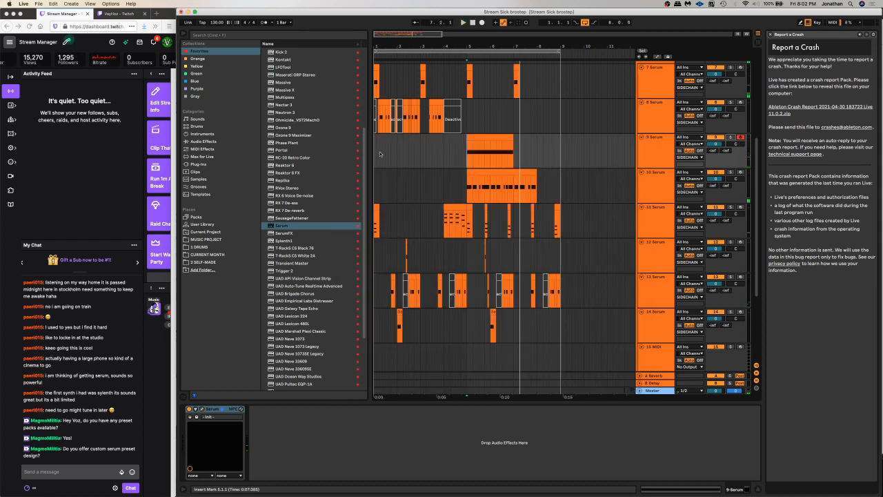
{"action": "left_click", "coordinate": [378, 153]}
{"action": "key", "text": "super+s"}
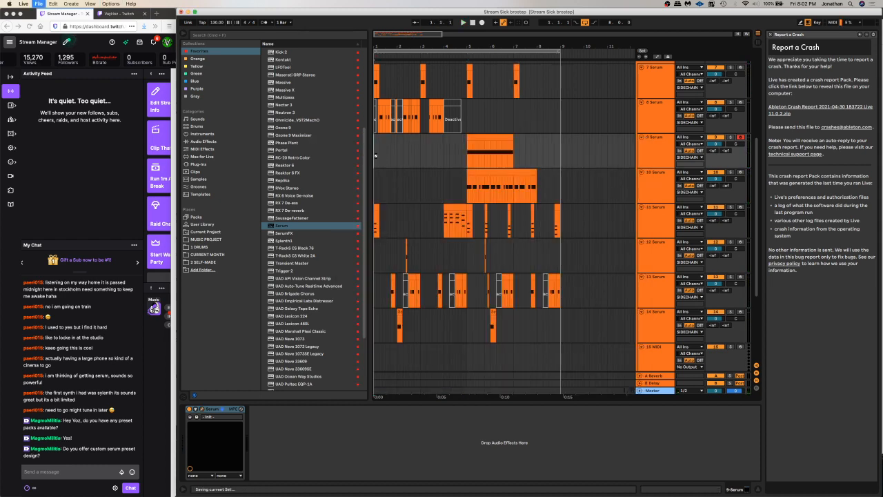
{"action": "key", "text": "space"}
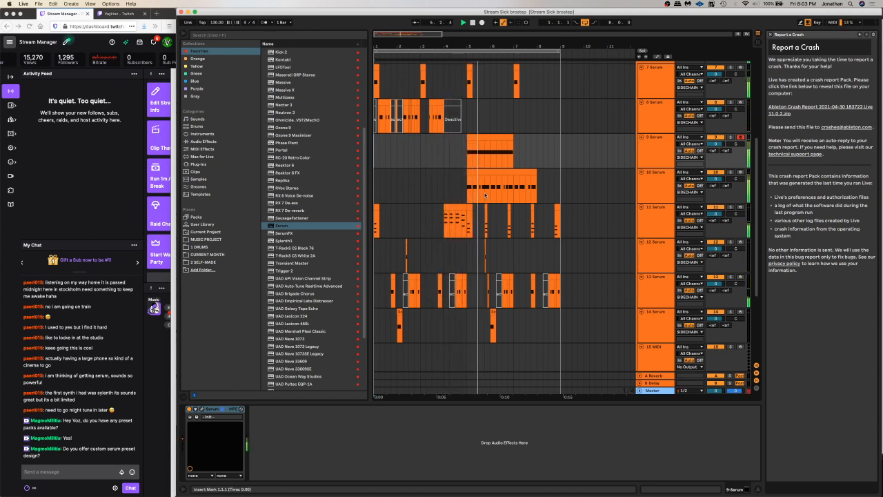
Solo track 10 during playback from bar 5 and open its Serum instrument, moving the window over the arrangement
{"action": "left_click", "coordinate": [485, 197]}
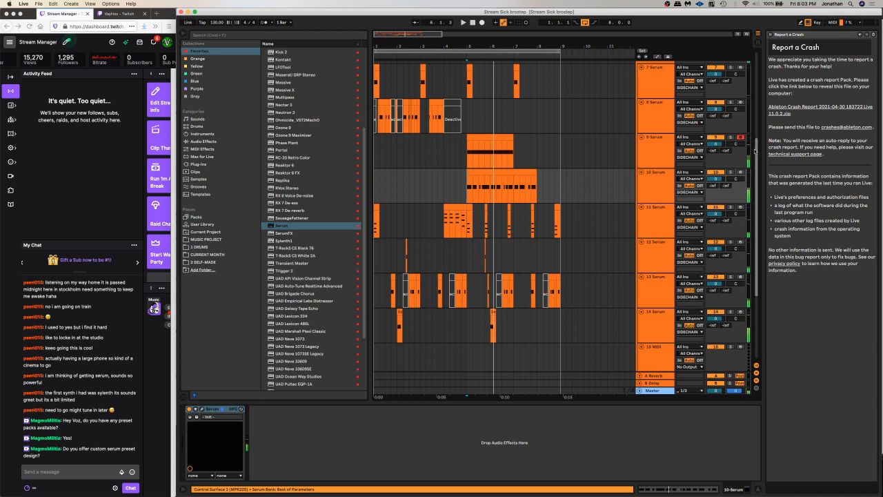
{"action": "left_click", "coordinate": [481, 155]}
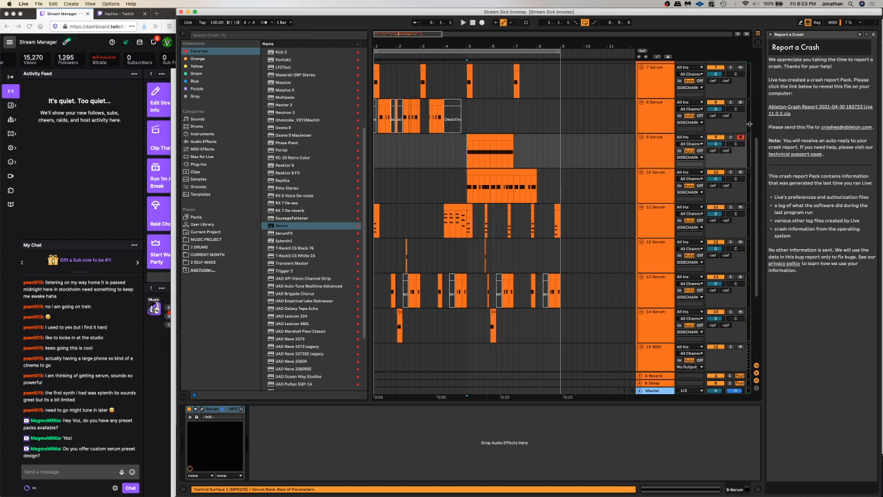
{"action": "key", "text": "space"}
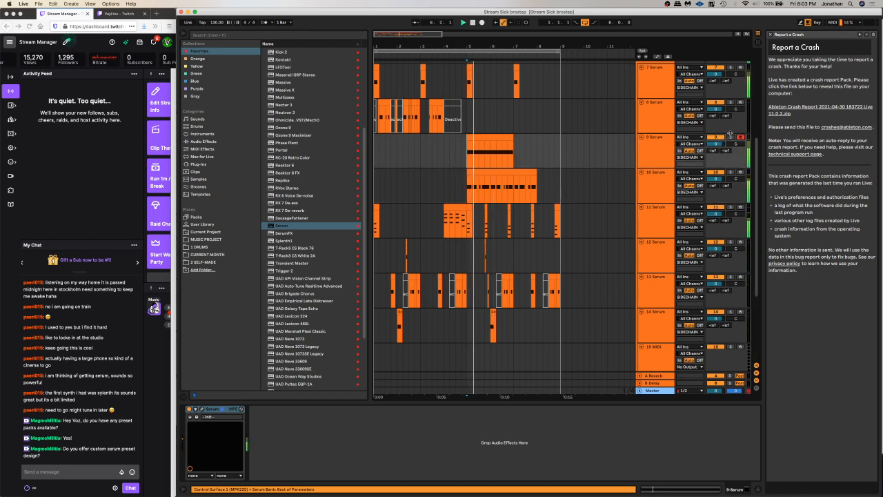
{"action": "left_click", "coordinate": [729, 172]}
{"action": "left_click", "coordinate": [662, 179]}
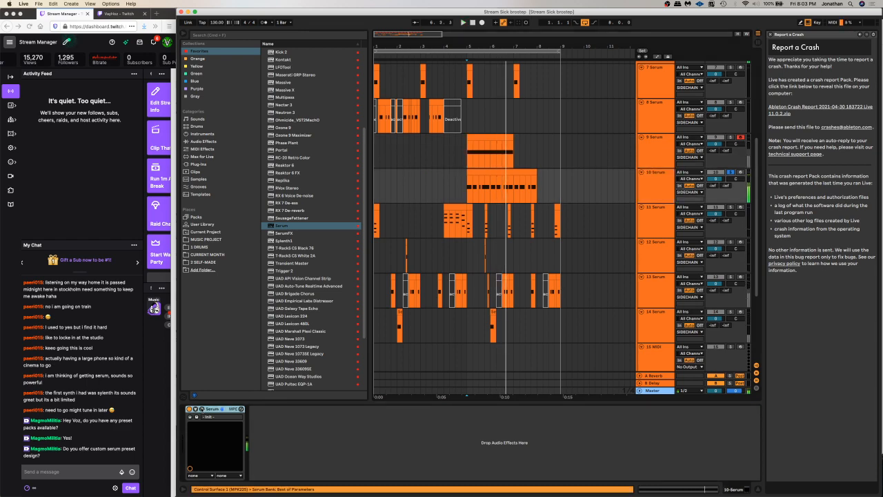
{"action": "left_click", "coordinate": [202, 409]}
{"action": "left_click_drag", "start_coordinate": [676, 192], "coordinate": [576, 141]}
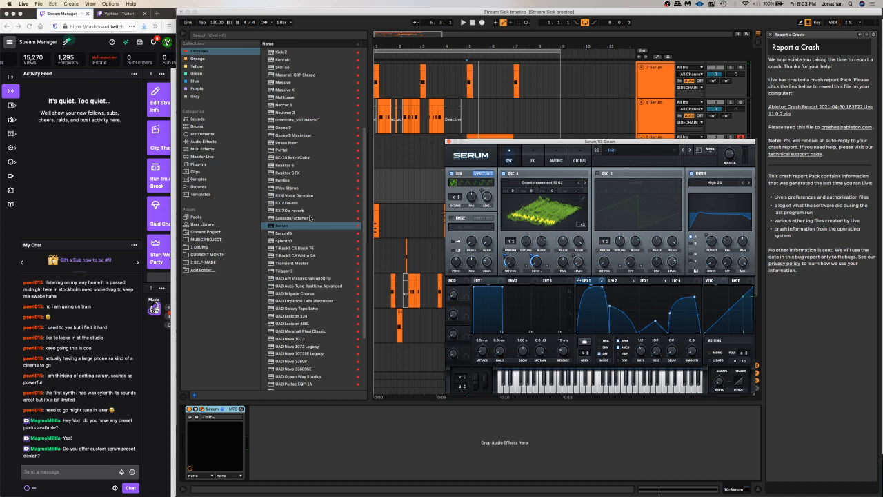
Add iZotope Nectar 2 to track 10 and enable its Pitch module in the advanced view
{"action": "scroll", "coordinate": [317, 134], "scroll_direction": "up", "scroll_amount": 5}
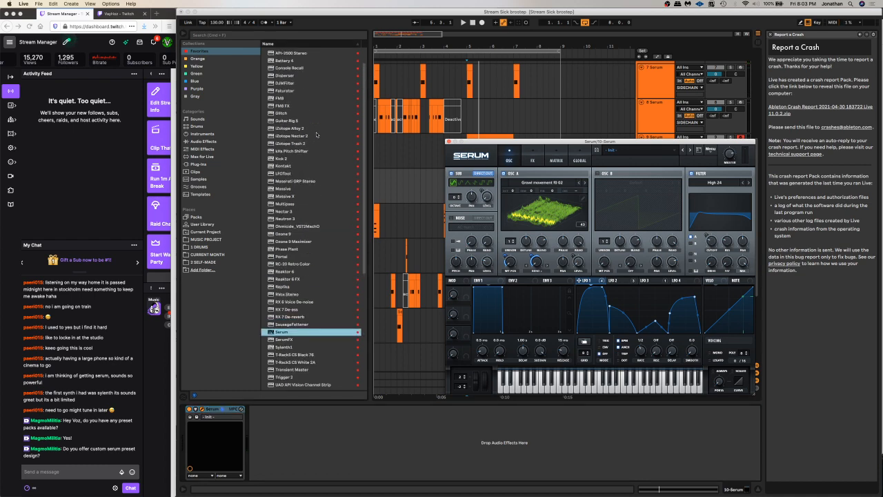
{"action": "left_click", "coordinate": [310, 135]}
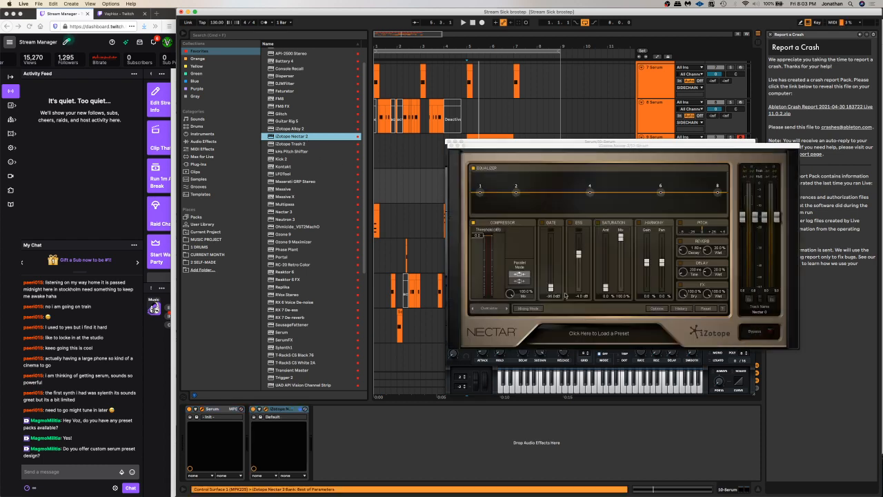
{"action": "left_click", "coordinate": [499, 310]}
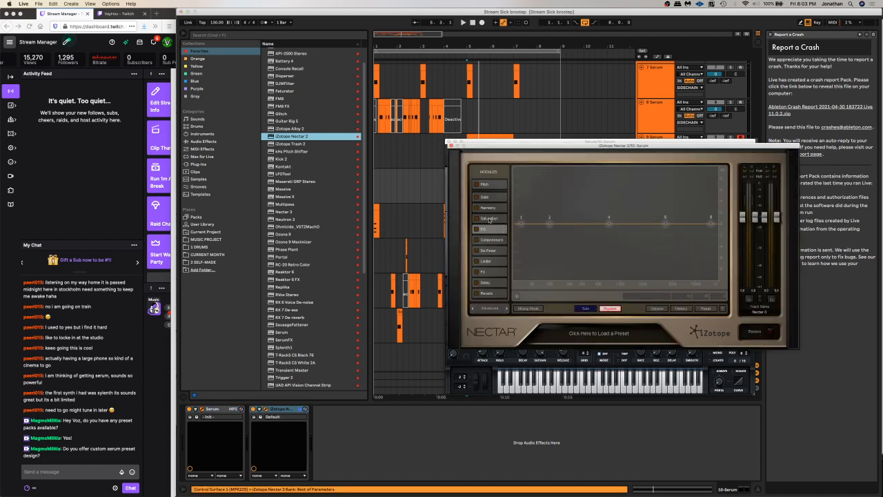
{"action": "left_click", "coordinate": [484, 184]}
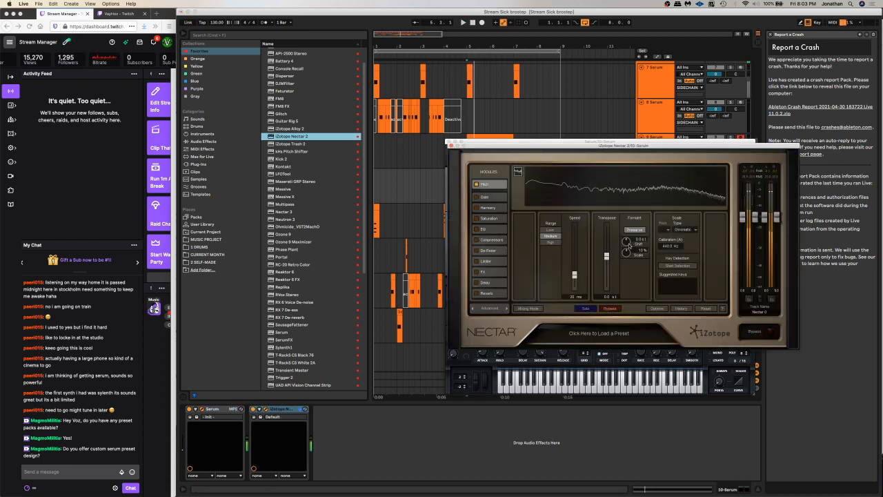
Set Nectar's pitch range to Low and speed to 100 ms, and lower the formant shift while auditioning
{"action": "key", "text": "space"}
{"action": "left_click_drag", "start_coordinate": [627, 239], "coordinate": [625, 247]}
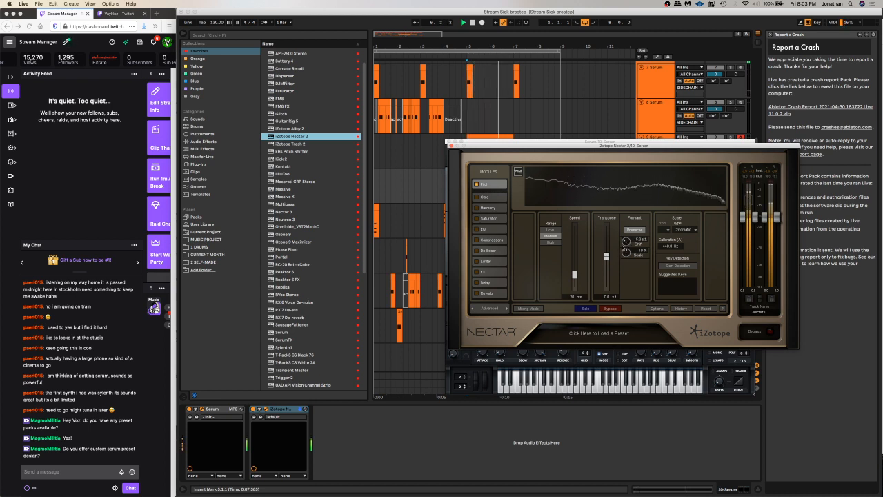
{"action": "left_click", "coordinate": [556, 242]}
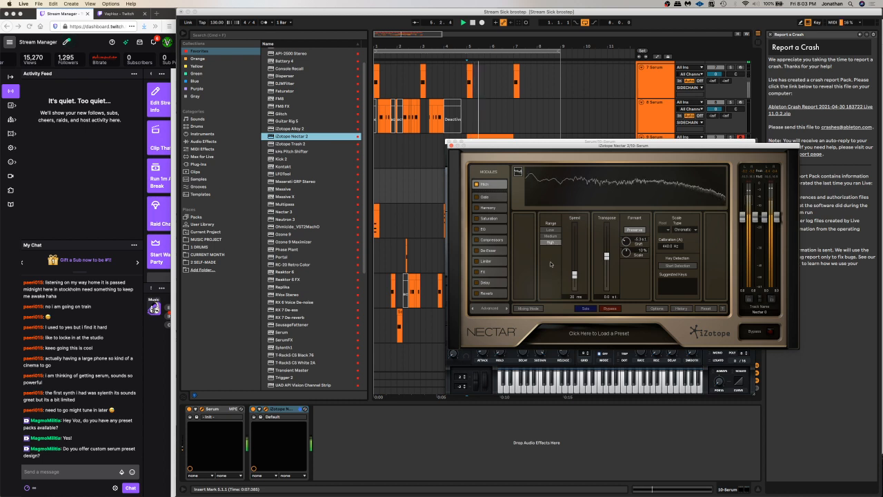
{"action": "left_click", "coordinate": [555, 231]}
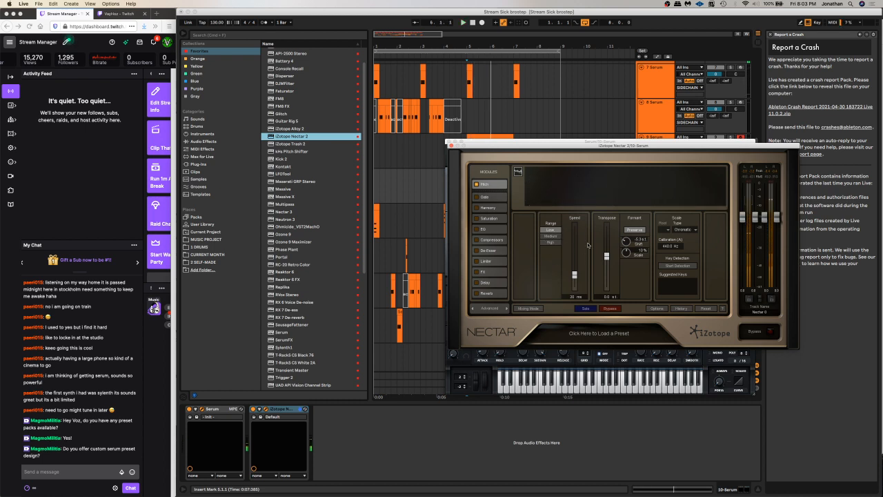
{"action": "left_click_drag", "start_coordinate": [574, 274], "coordinate": [574, 224]}
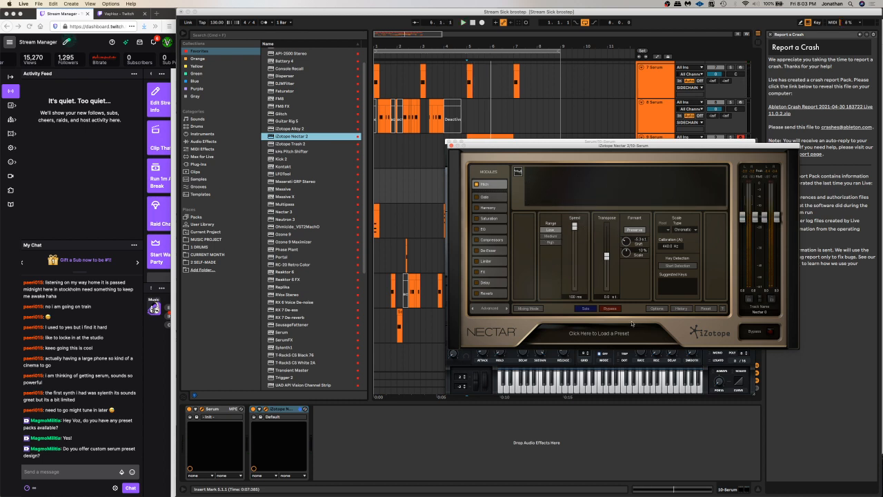
{"action": "key", "text": "space"}
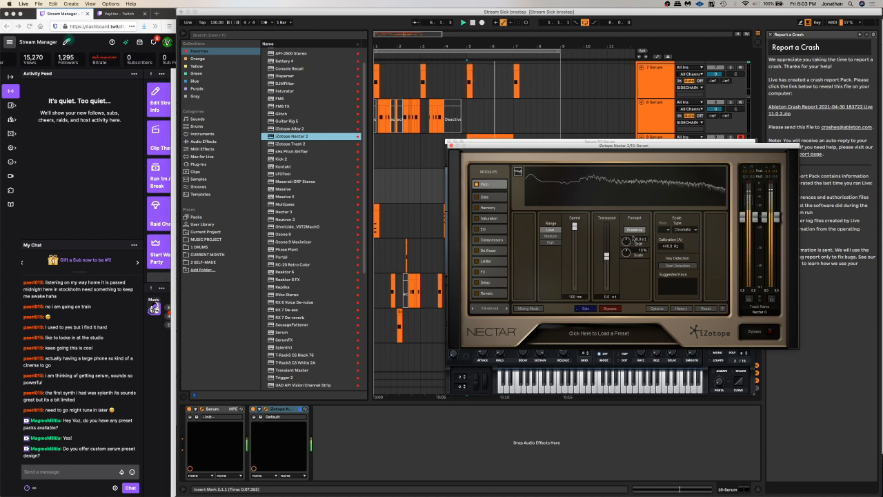
{"action": "left_click_drag", "start_coordinate": [625, 241], "coordinate": [628, 243]}
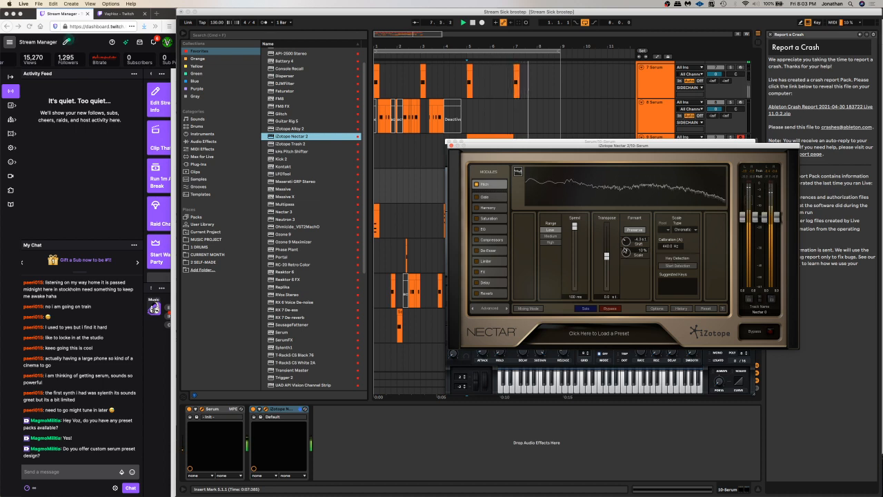
Compare the bass with and without Nectar 2, close its window and leave the effect switched off
{"action": "left_click", "coordinate": [253, 410]}
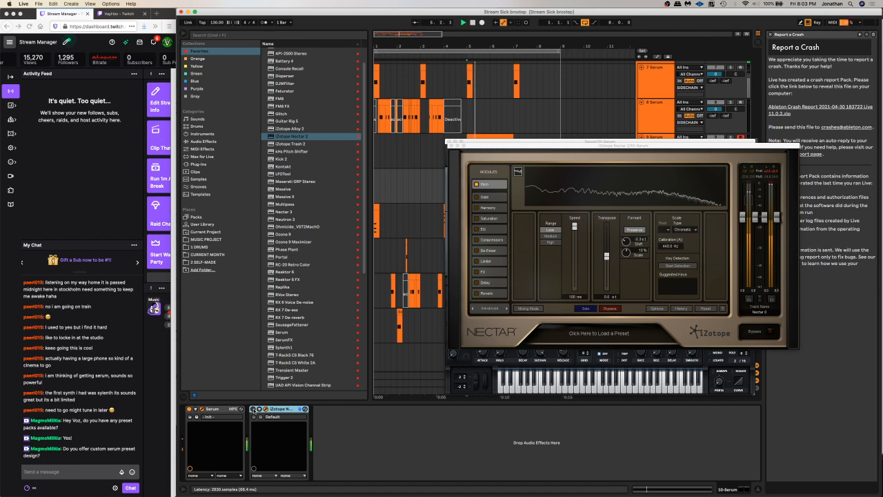
{"action": "left_click", "coordinate": [253, 410]}
{"action": "left_click", "coordinate": [450, 146]}
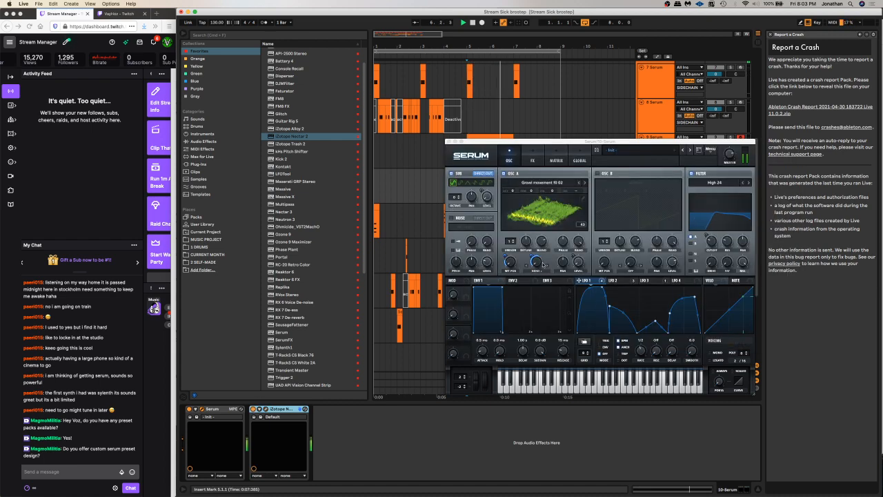
{"action": "mouse_move", "coordinate": [544, 254]}
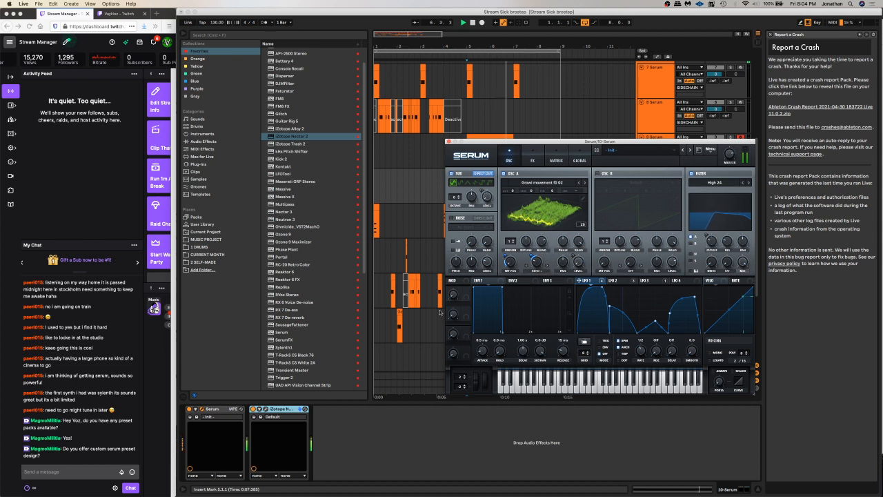
{"action": "left_click", "coordinate": [253, 410]}
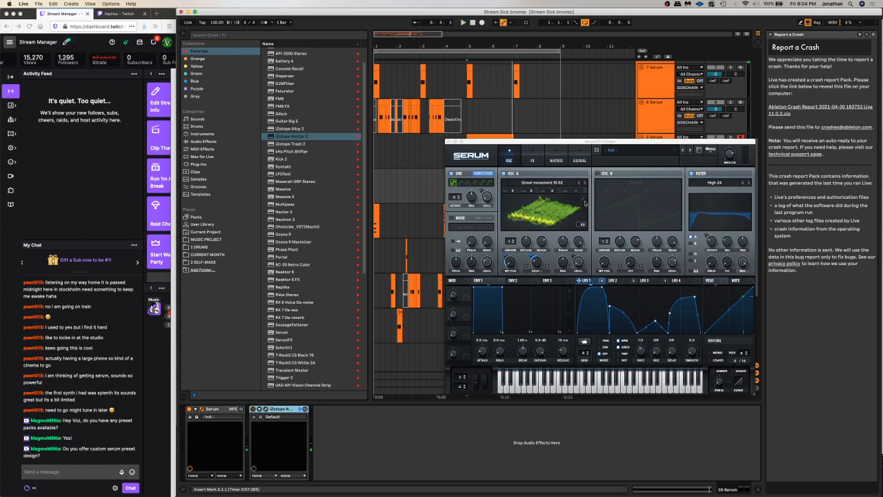
Try raising oscillator A's wavetable position on track 10 to about 163 while auditioning the bass
{"action": "left_click", "coordinate": [541, 255]}
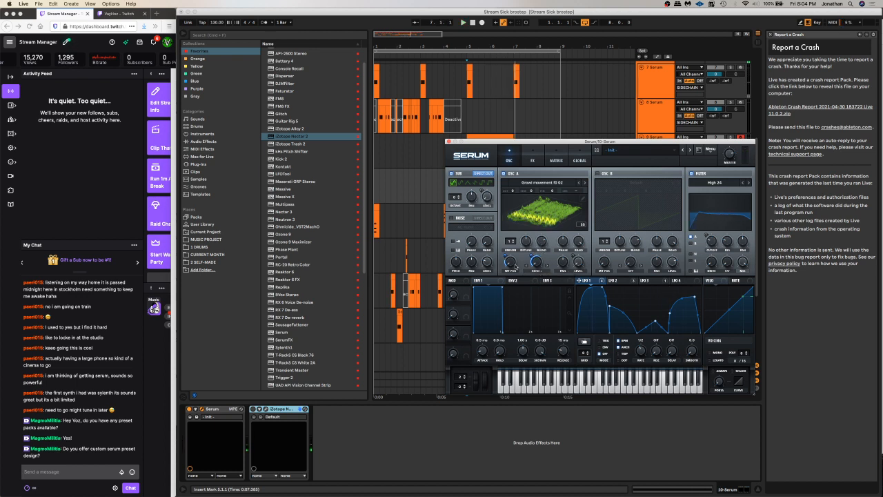
{"action": "left_click_drag", "start_coordinate": [515, 267], "coordinate": [524, 242]}
{"action": "key", "text": "space"}
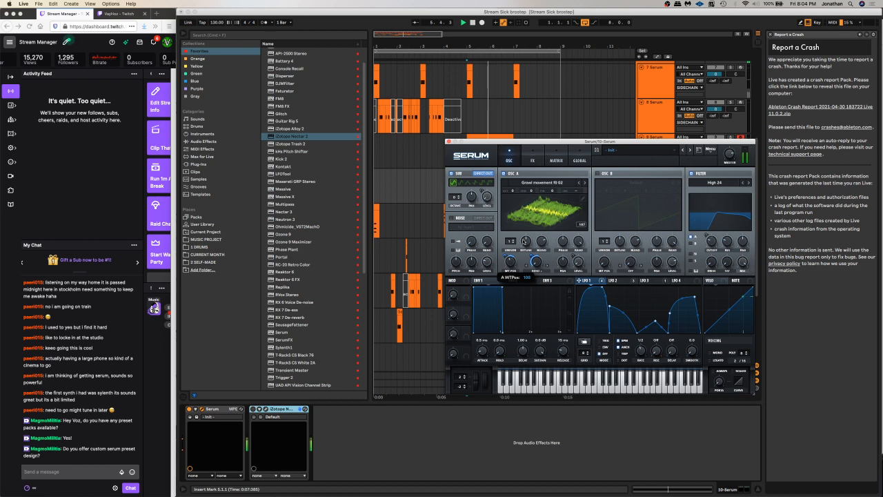
{"action": "key", "text": "space"}
{"action": "left_click_drag", "start_coordinate": [511, 267], "coordinate": [511, 263]}
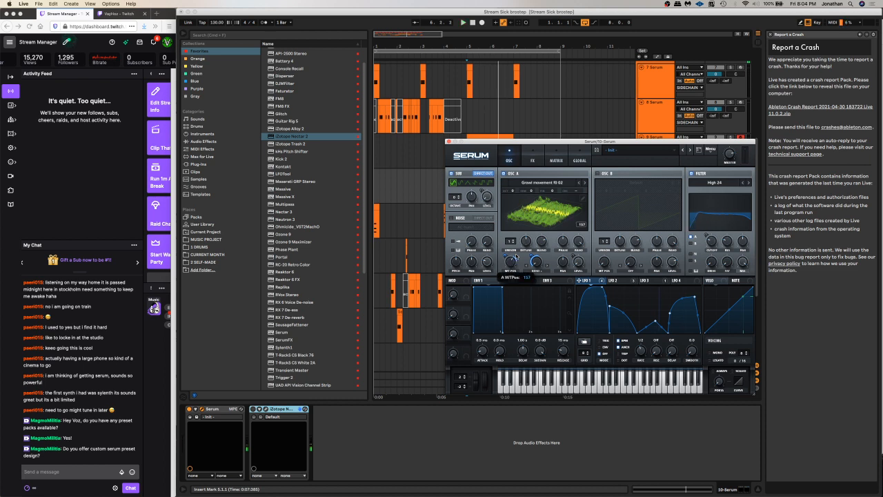
{"action": "key", "text": "space"}
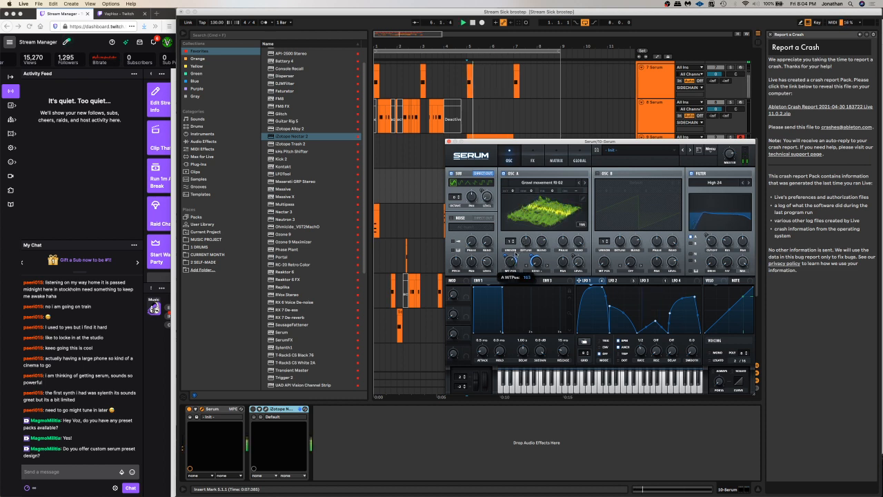
Bring oscillator A's wavetable position back down to about 1 and open the effects of track 10's Serum
{"action": "mouse_move", "coordinate": [520, 250]}
{"action": "left_mouse_down"}
{"action": "mouse_move", "coordinate": [507, 271]}
{"action": "mouse_move", "coordinate": [510, 253]}
{"action": "left_mouse_up"}
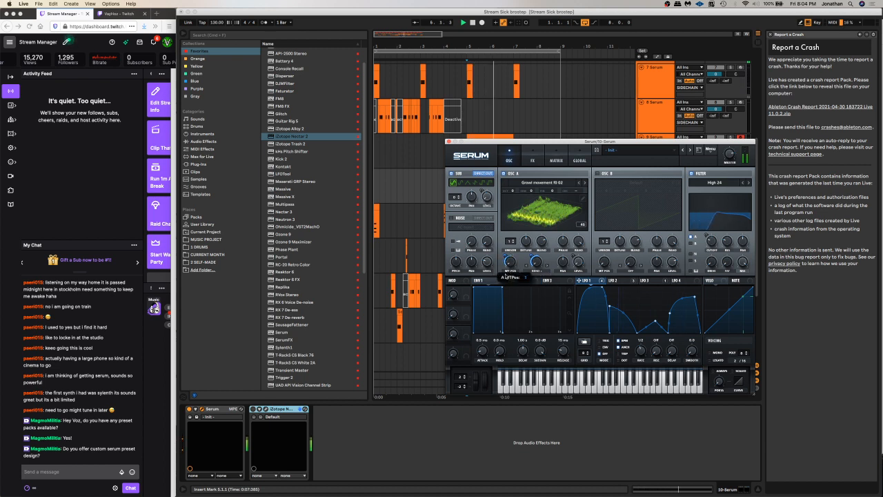
{"action": "mouse_move", "coordinate": [505, 257]}
{"action": "left_mouse_down"}
{"action": "mouse_move", "coordinate": [508, 250]}
{"action": "mouse_move", "coordinate": [502, 259]}
{"action": "left_mouse_up"}
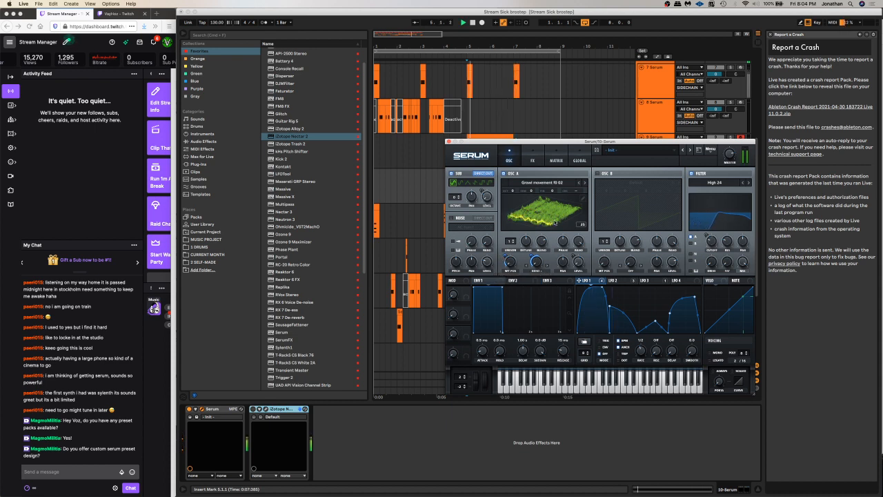
{"action": "left_click", "coordinate": [530, 160]}
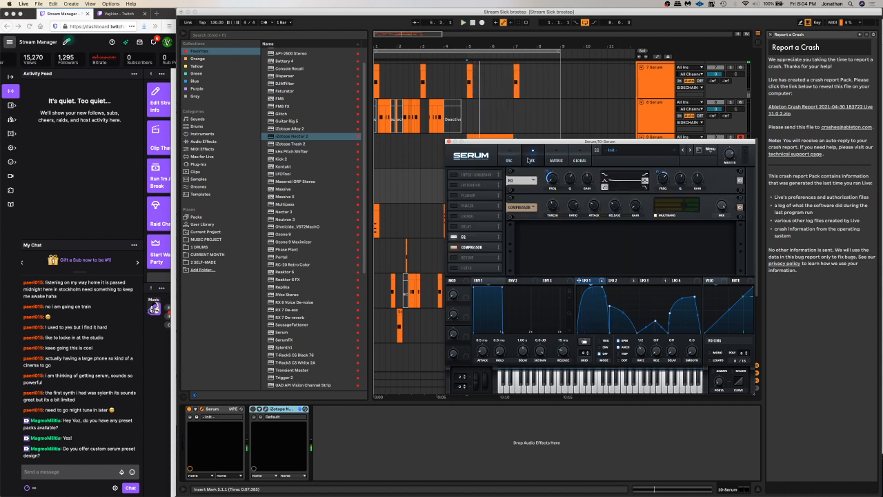
Enable the Phaser in the effects of track 10's Serum and adjust its depth while auditioning the bass
{"action": "left_click", "coordinate": [454, 205]}
{"action": "key", "text": "space"}
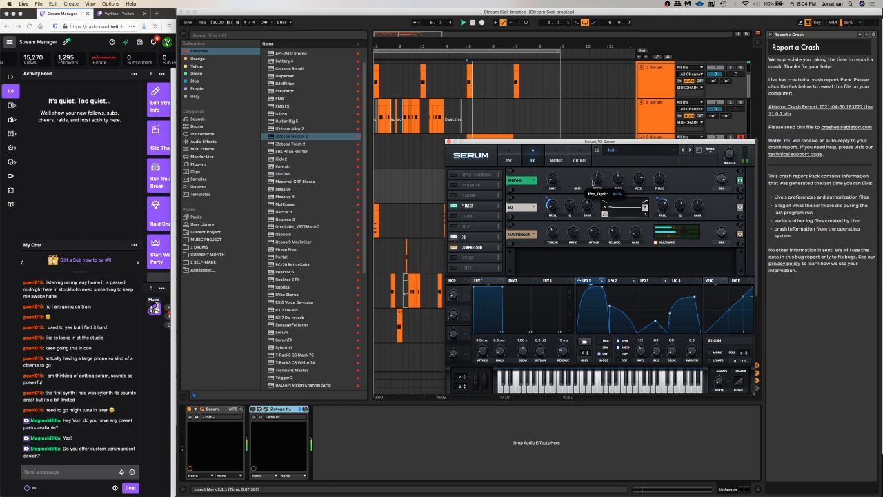
{"action": "key", "text": "space"}
{"action": "key", "text": "space"}
{"action": "key", "text": "space"}
{"action": "left_click_drag", "start_coordinate": [597, 179], "coordinate": [549, 206]}
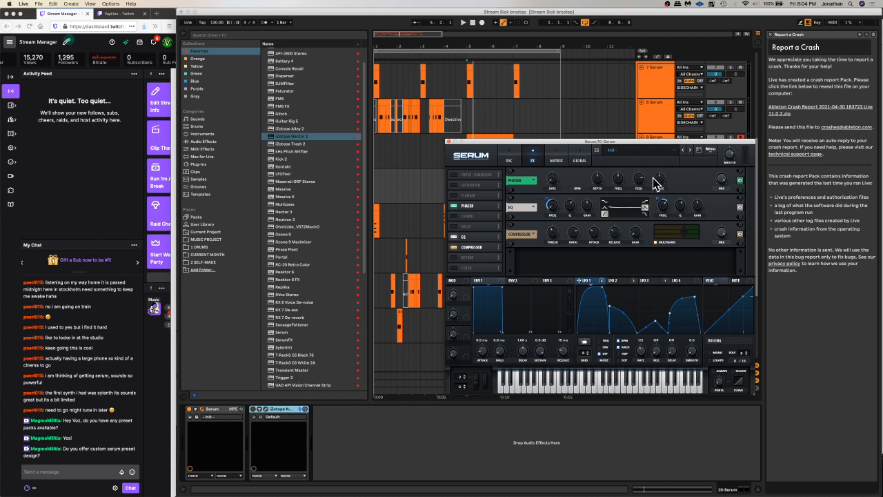
Fine-tune the Phaser's phase, depth and frequency while auditioning, and switch on the Tube Distortion
{"action": "left_click_drag", "start_coordinate": [661, 179], "coordinate": [663, 182]}
{"action": "left_click_drag", "start_coordinate": [647, 249], "coordinate": [648, 256]}
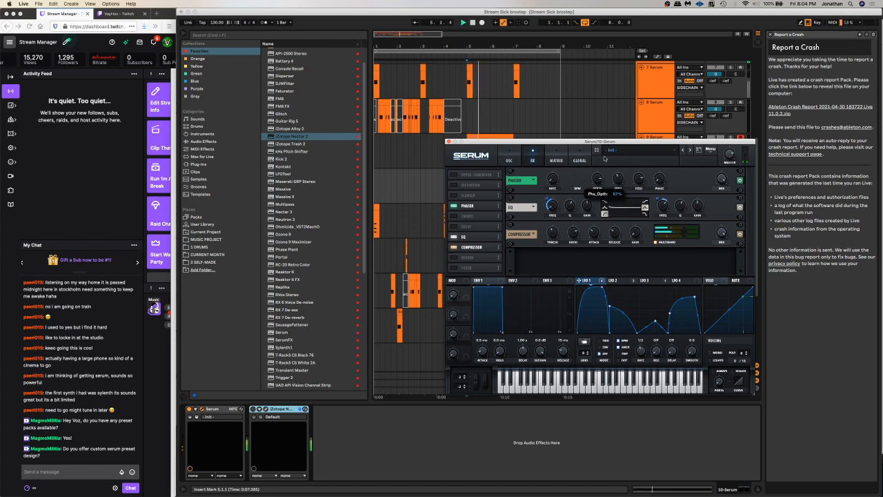
{"action": "left_click_drag", "start_coordinate": [597, 172], "coordinate": [597, 176]}
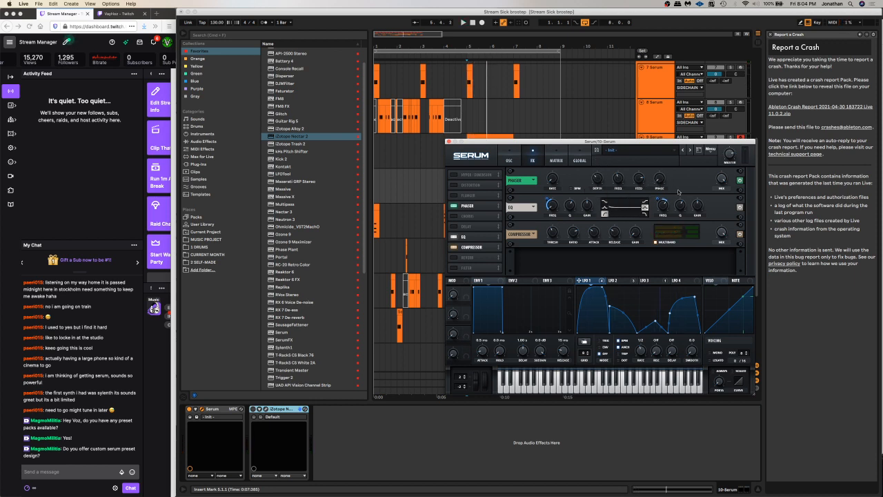
{"action": "mouse_move", "coordinate": [616, 182]}
{"action": "key", "text": "space"}
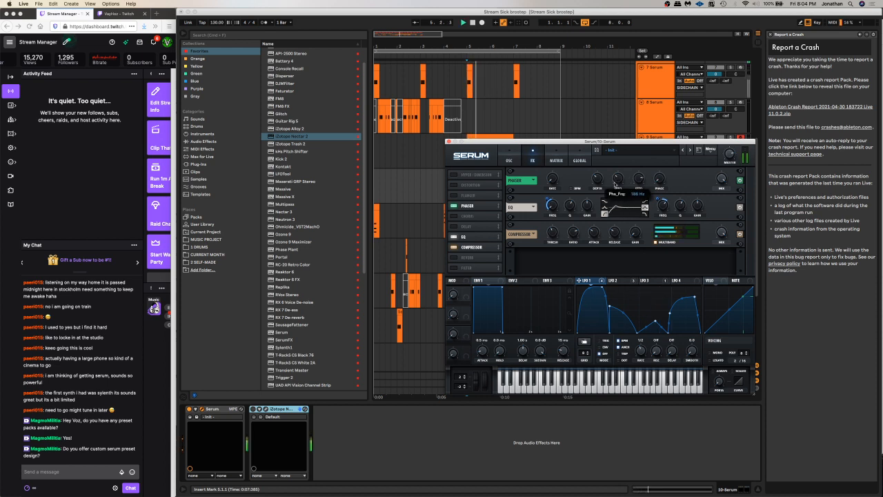
{"action": "left_click_drag", "start_coordinate": [615, 185], "coordinate": [620, 180]}
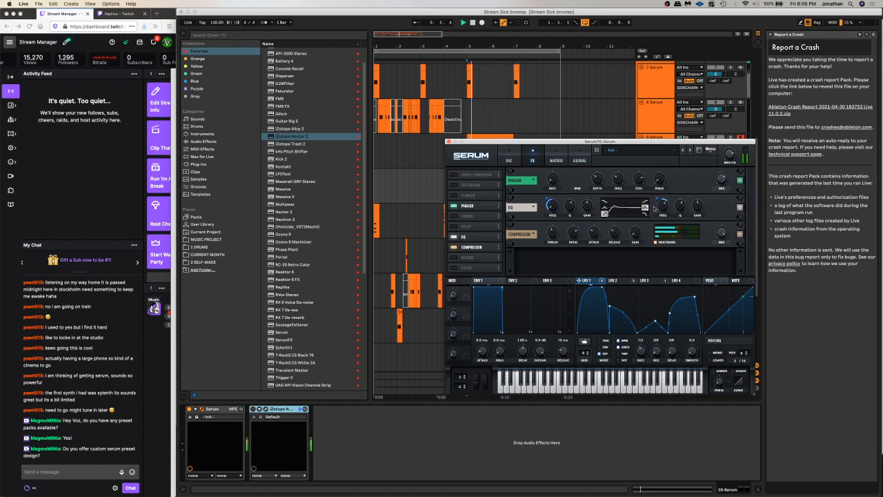
{"action": "left_click", "coordinate": [453, 183]}
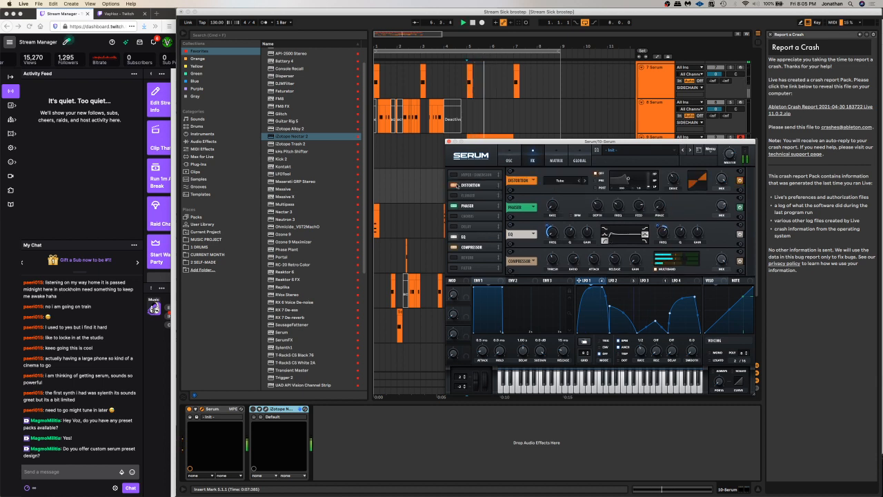
Switch on Serum's AC hum1 noise oscillator on track 10 and assign LFO 1 to modulate its level
{"action": "left_click", "coordinate": [508, 159]}
{"action": "left_click", "coordinate": [458, 219]}
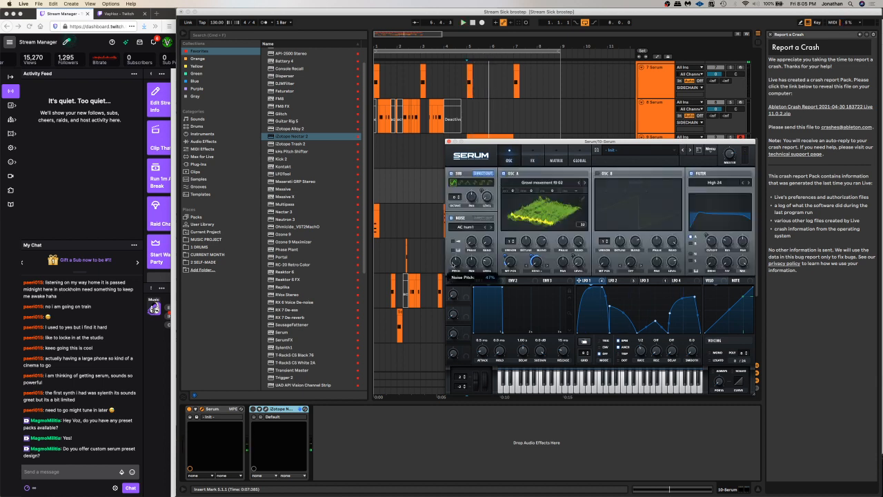
{"action": "key", "text": "space"}
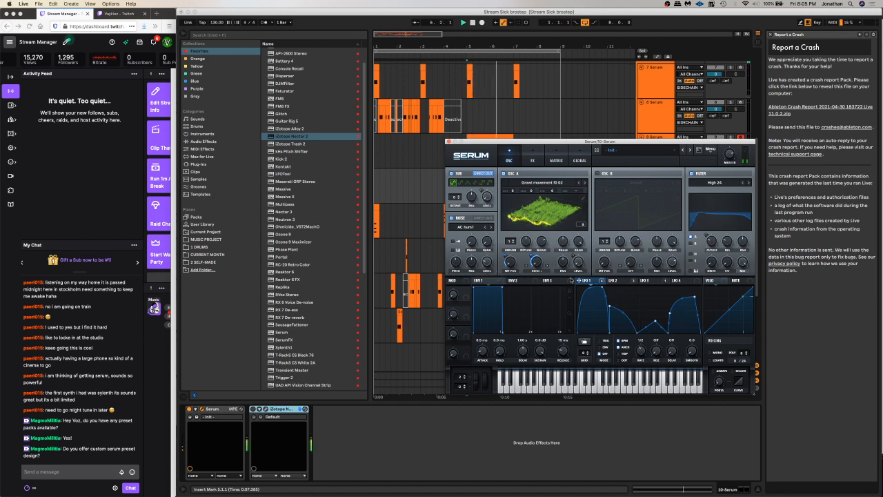
{"action": "left_click_drag", "start_coordinate": [580, 281], "coordinate": [482, 262]}
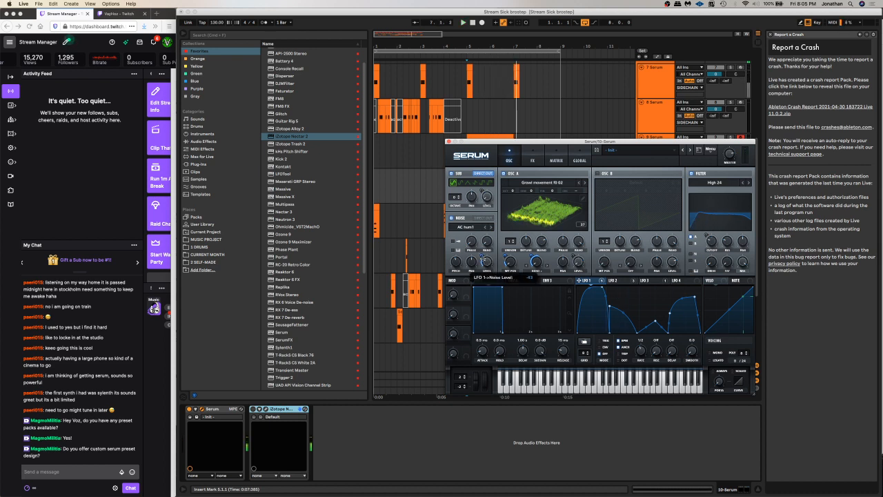
{"action": "mouse_move", "coordinate": [456, 263]}
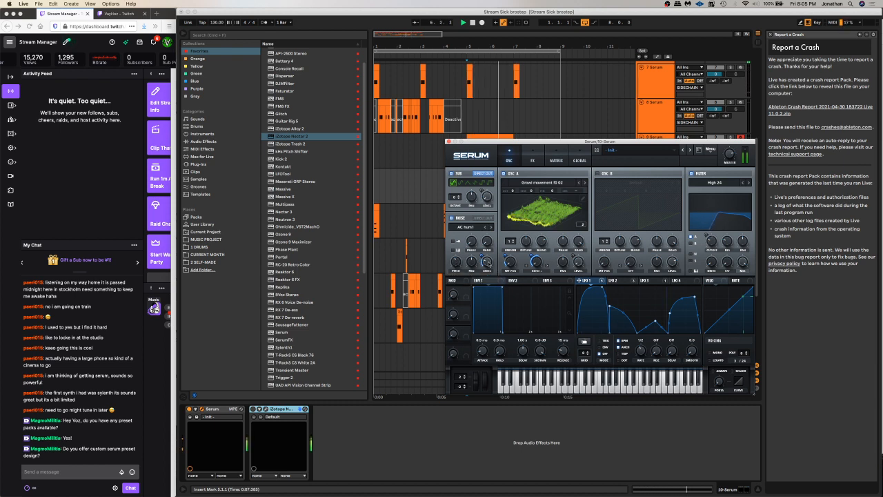
{"action": "mouse_move", "coordinate": [712, 243]}
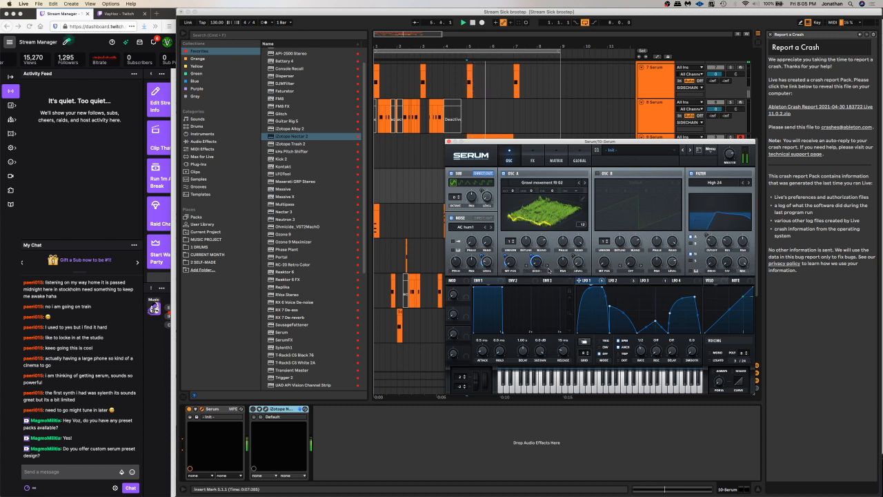
Adjust oscillator A's warp to about 45% and set LFO 1's modulation of it to about 26
{"action": "mouse_move", "coordinate": [531, 261]}
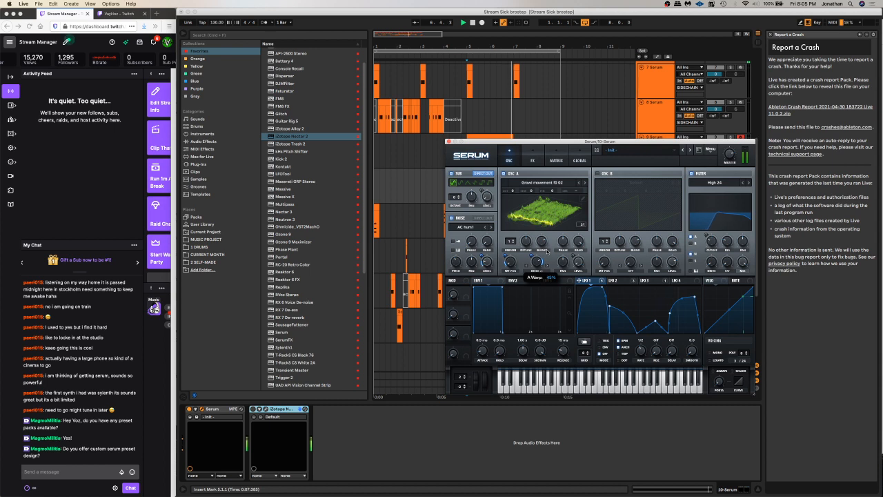
{"action": "mouse_move", "coordinate": [543, 254]}
{"action": "left_mouse_down"}
{"action": "mouse_move", "coordinate": [536, 268]}
{"action": "mouse_move", "coordinate": [545, 266]}
{"action": "mouse_move", "coordinate": [542, 251]}
{"action": "left_mouse_up"}
{"action": "mouse_move", "coordinate": [532, 255]}
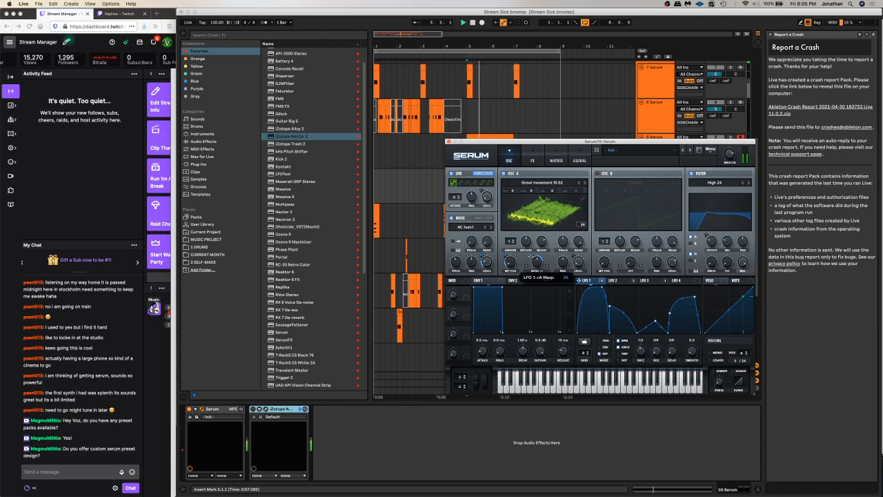
Close track 10's Serum, take the track out of solo and audition it in the full mix
{"action": "left_click", "coordinate": [449, 141]}
{"action": "key", "text": "space"}
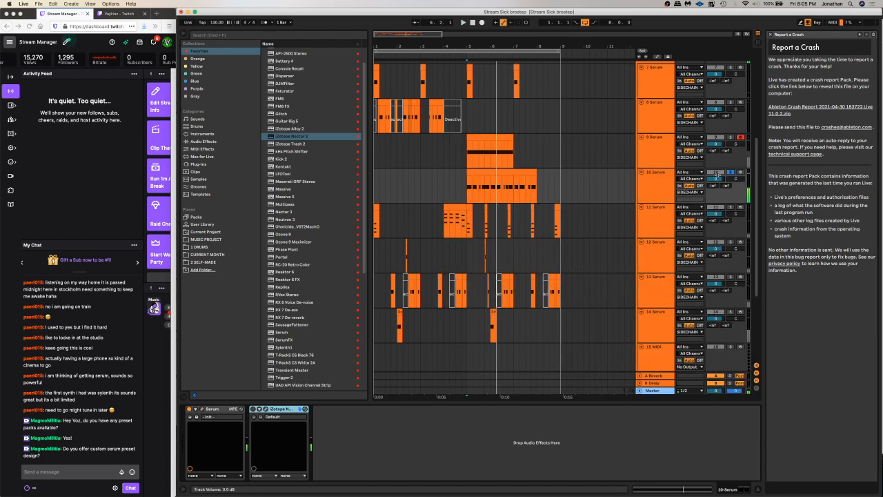
{"action": "key", "text": "space"}
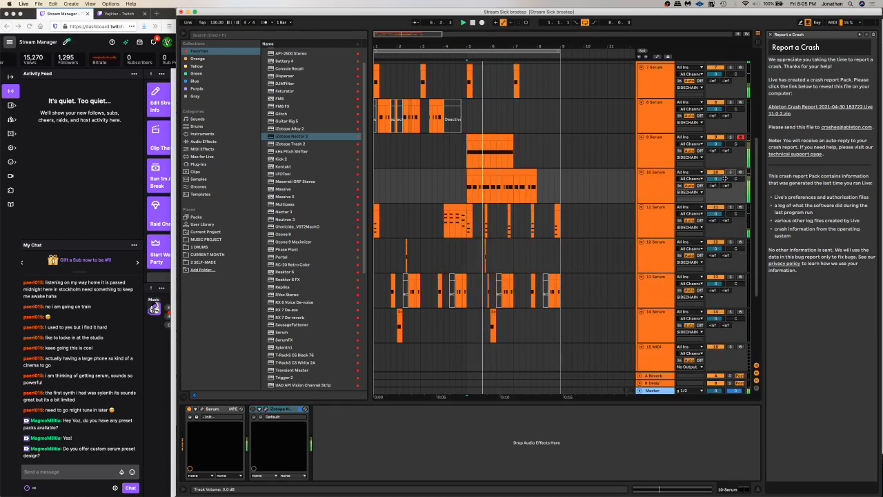
Add the LFOTool plug-in after Serum on track 9
{"action": "left_click", "coordinate": [655, 149]}
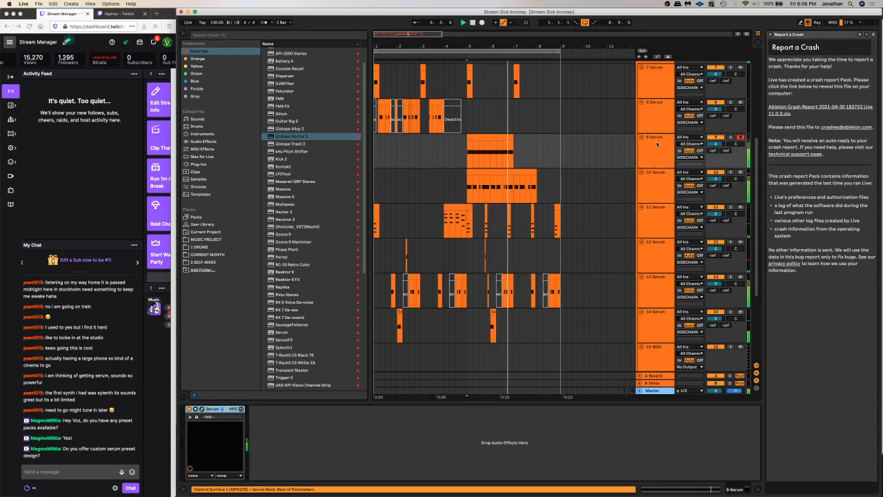
{"action": "left_click", "coordinate": [206, 408]}
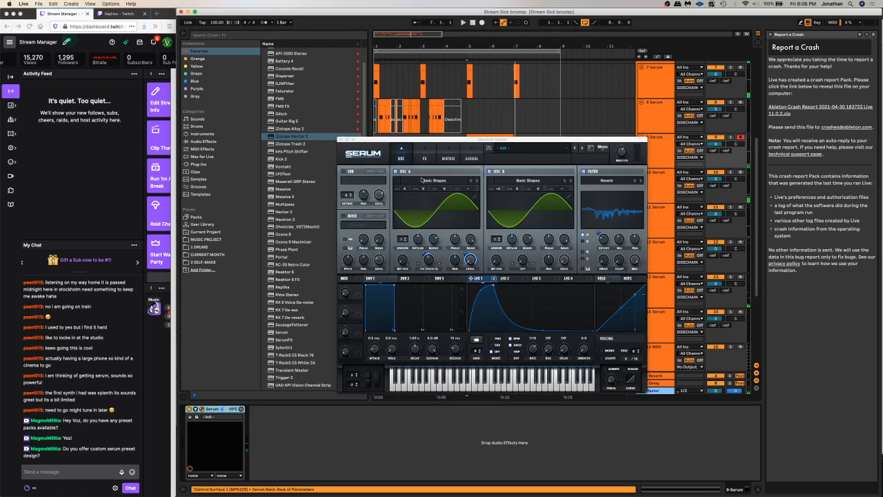
{"action": "left_click", "coordinate": [340, 140]}
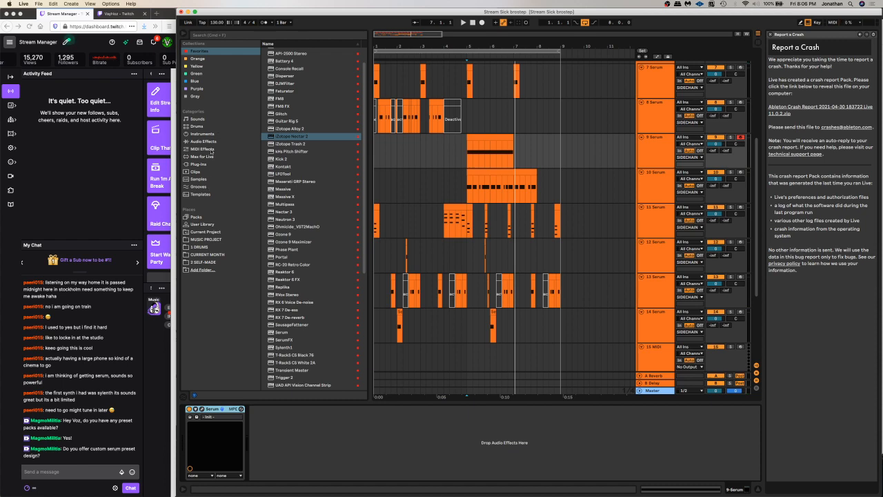
{"action": "left_click", "coordinate": [199, 164]}
{"action": "scroll", "coordinate": [310, 138], "scroll_direction": "down", "scroll_amount": 5}
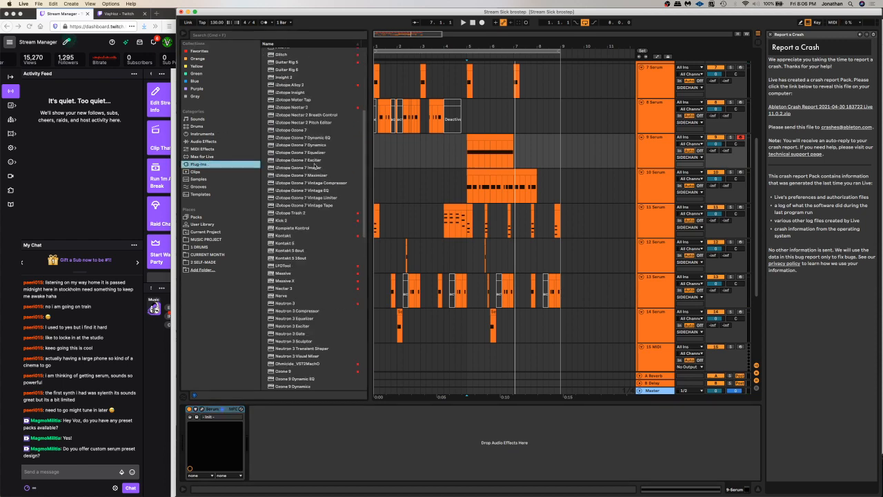
{"action": "double_click", "coordinate": [290, 266]}
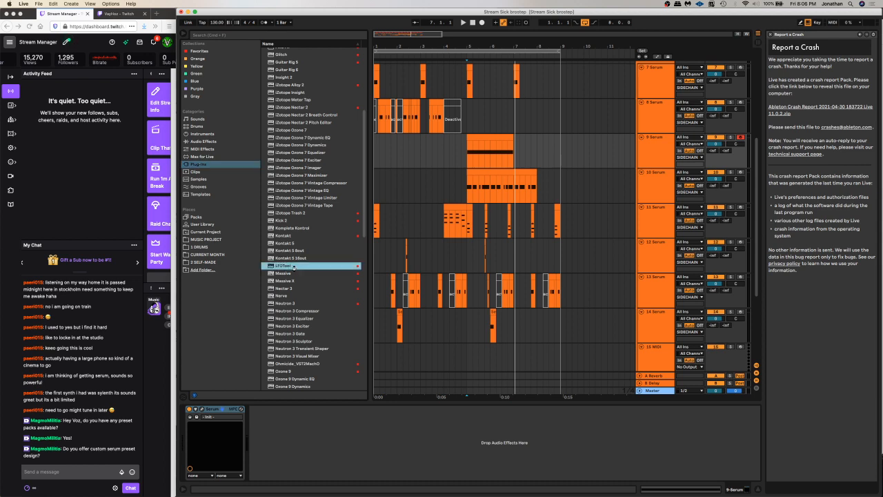
{"action": "left_click_drag", "start_coordinate": [391, 210], "coordinate": [390, 157]}
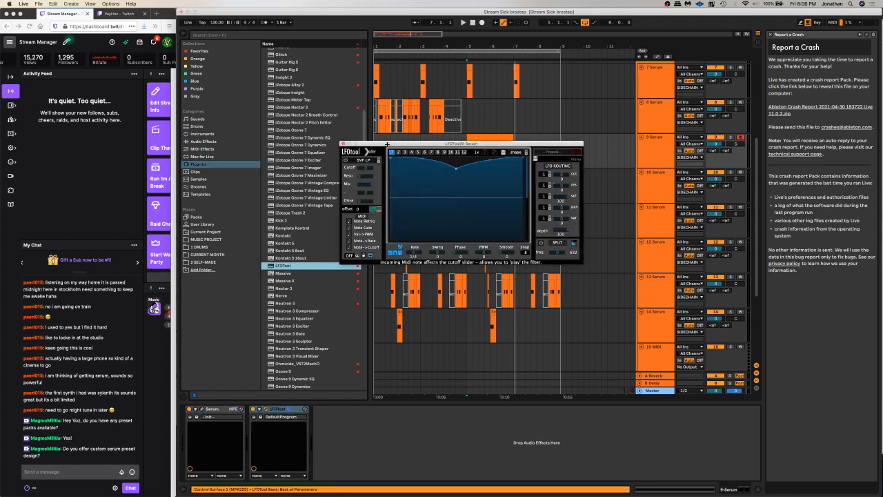
Shape LFOTool's volume curve as a fade to silence by mid-cycle, solo track 9 and set the rate to 1/16
{"action": "left_click_drag", "start_coordinate": [457, 169], "coordinate": [543, 273]}
{"action": "double_click", "coordinate": [469, 225]}
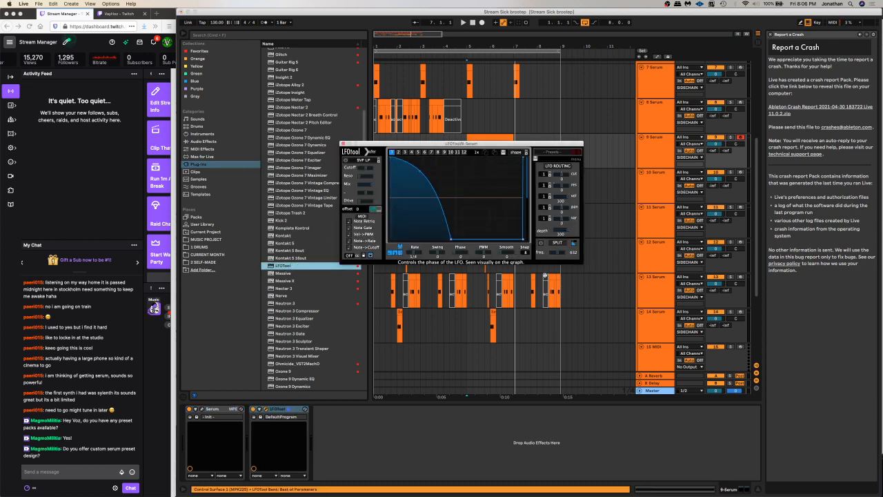
{"action": "key", "text": "space"}
{"action": "left_click", "coordinate": [730, 138]}
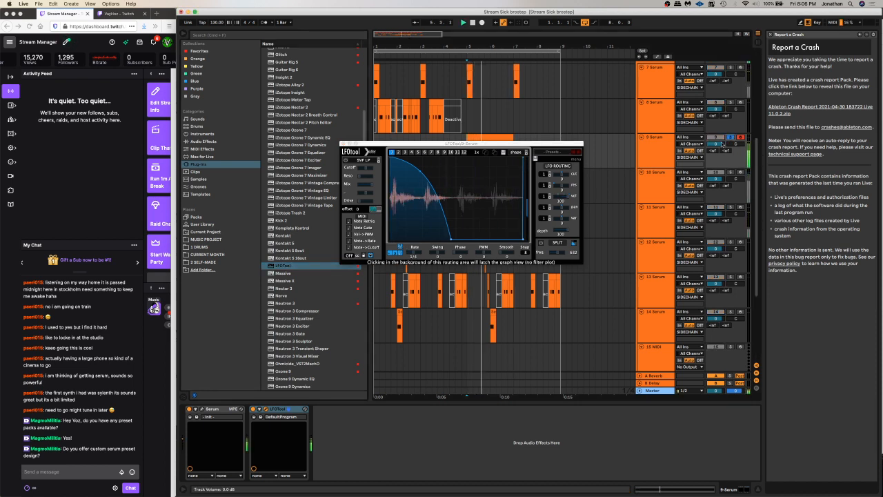
{"action": "left_click_drag", "start_coordinate": [413, 254], "coordinate": [420, 251]}
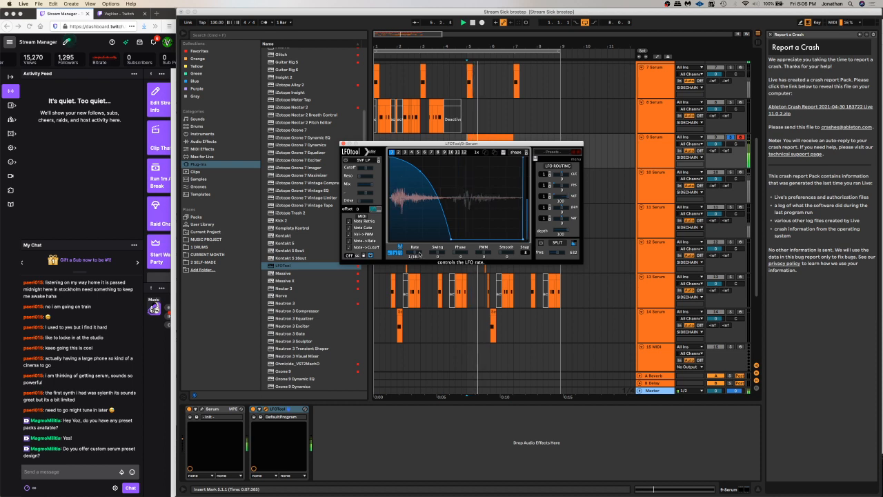
Reshape the LFOTool curve so it stays at full level and drops steeply near mid-cycle, auditioning the gated bass
{"action": "key", "text": "space"}
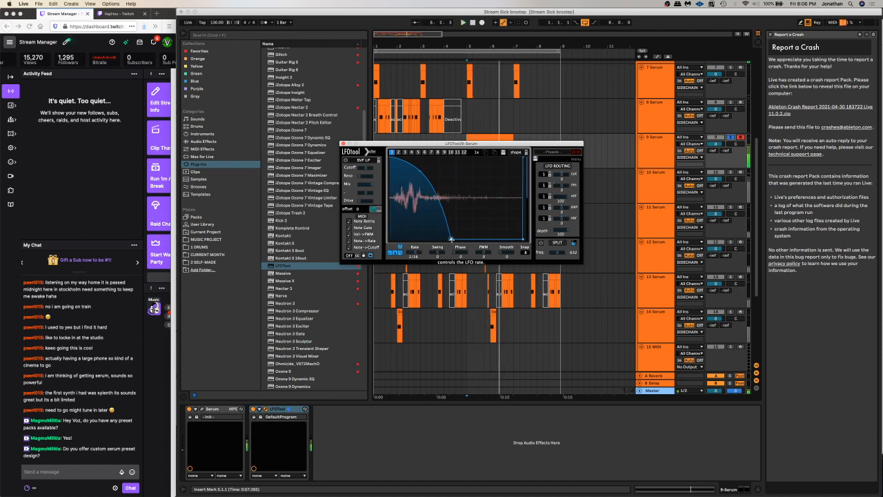
{"action": "key", "text": "space"}
{"action": "left_click_drag", "start_coordinate": [451, 240], "coordinate": [474, 247]}
{"action": "key", "text": "space"}
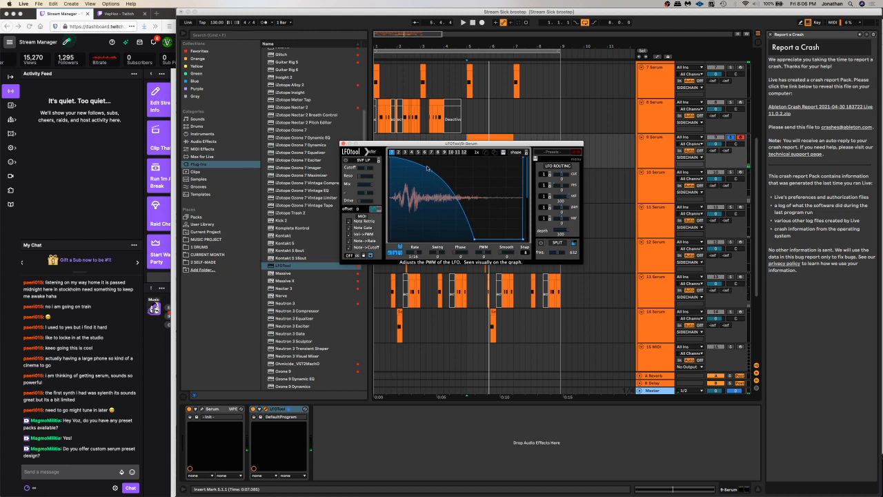
{"action": "double_click", "coordinate": [427, 169]}
{"action": "left_click_drag", "start_coordinate": [427, 168], "coordinate": [441, 145]}
{"action": "key", "text": "space"}
{"action": "left_click_drag", "start_coordinate": [458, 193], "coordinate": [459, 207]}
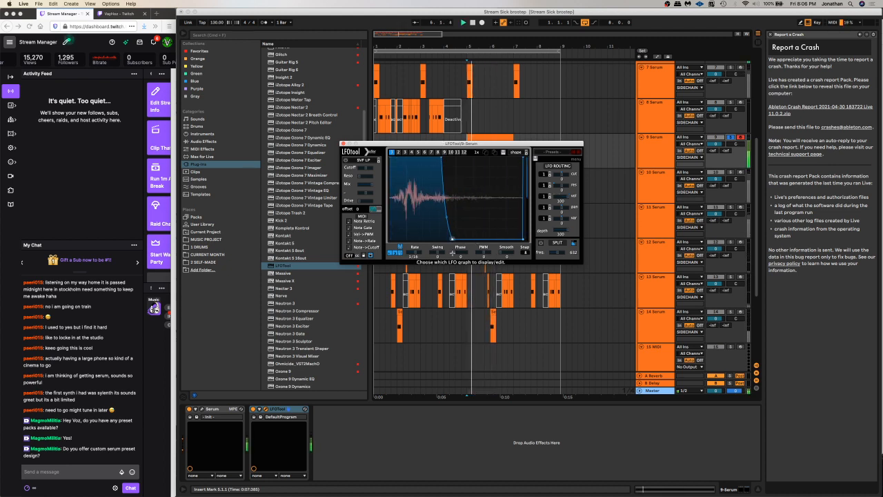
Open track 9's Serum and adjust the Reverb filter's cutoff while auditioning the soloed bass
{"action": "left_click", "coordinate": [206, 408]}
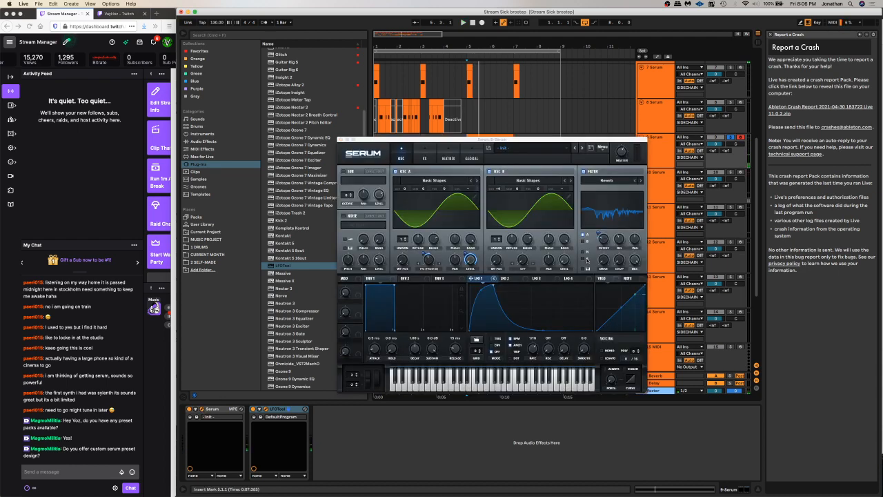
{"action": "mouse_move", "coordinate": [602, 240]}
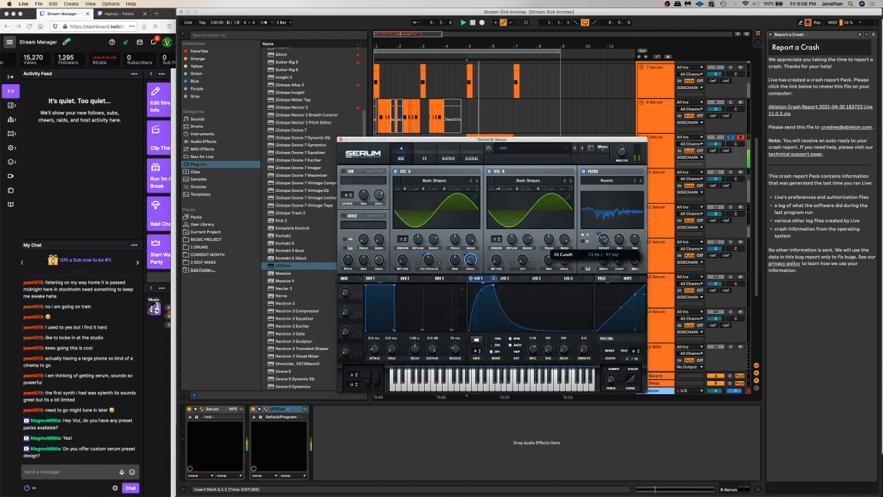
{"action": "left_click_drag", "start_coordinate": [603, 240], "coordinate": [601, 241]}
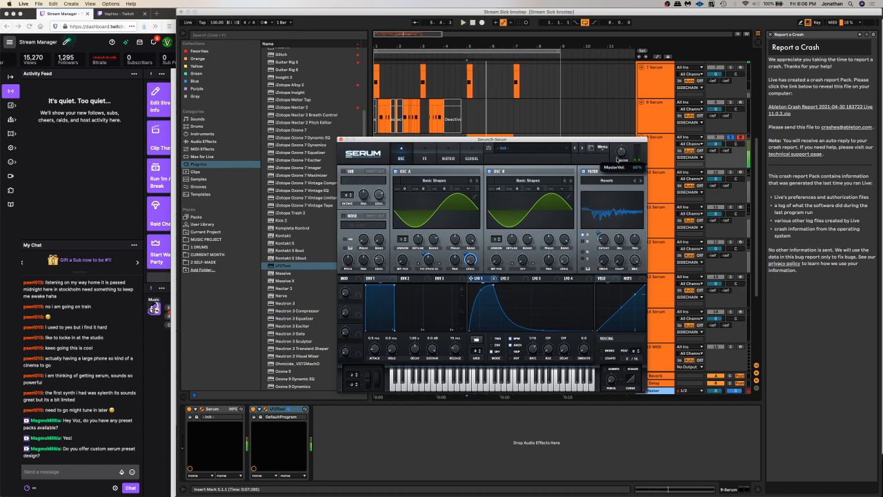
Take track 9 out of solo, disarm it and fine-tune its Serum filter cutoff against the full mix
{"action": "key", "text": "space"}
{"action": "left_click", "coordinate": [732, 136]}
{"action": "left_click", "coordinate": [740, 136]}
{"action": "key", "text": "space"}
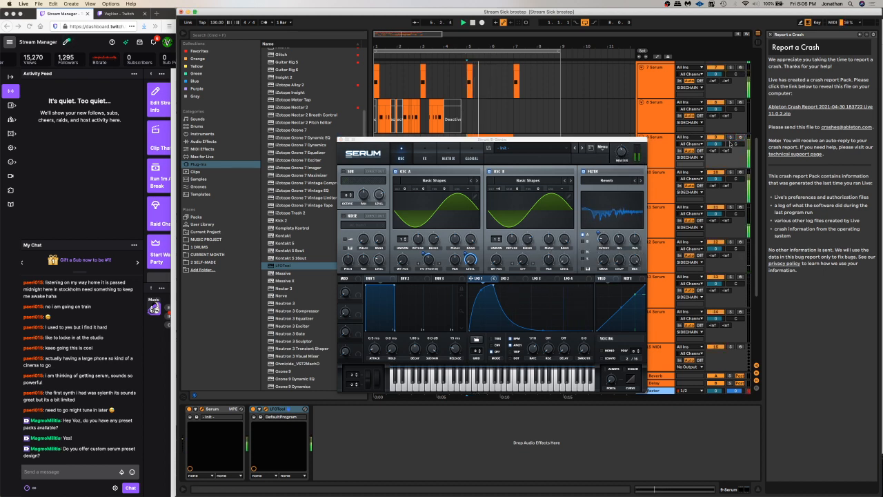
{"action": "left_click_drag", "start_coordinate": [607, 242], "coordinate": [607, 239]}
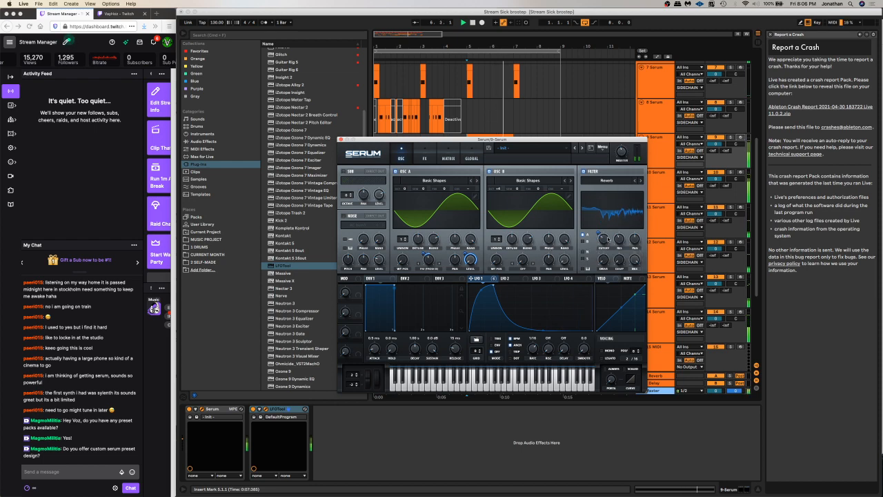
Close track 9's plug-in windows and save the Live set
{"action": "left_click", "coordinate": [340, 139]}
{"action": "left_click", "coordinate": [338, 145]}
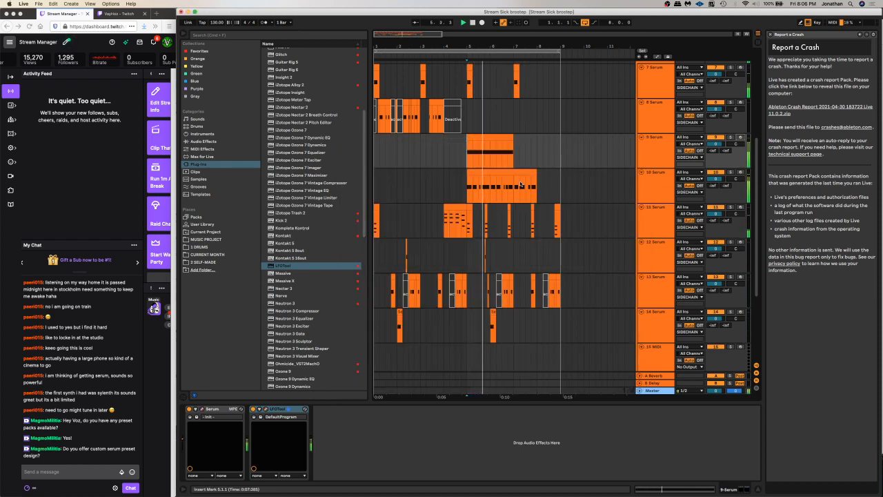
{"action": "scroll", "coordinate": [472, 167], "scroll_direction": "up", "scroll_amount": 2}
{"action": "key", "text": "super+s"}
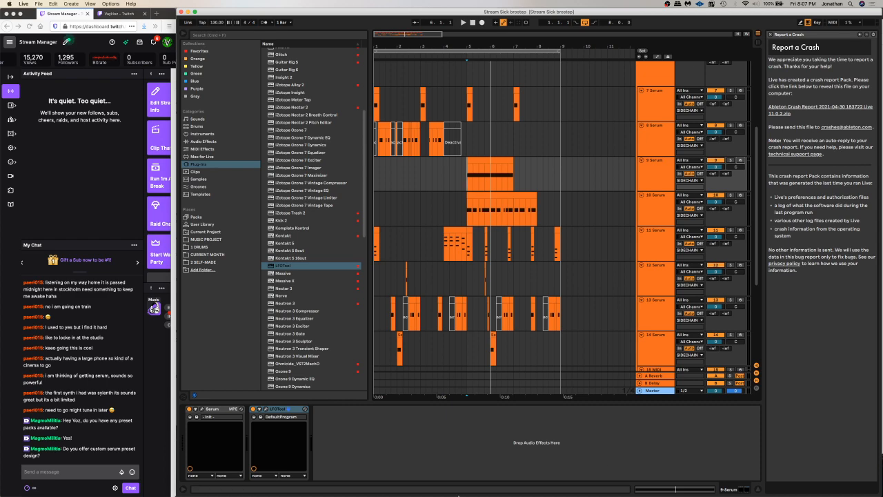
Switch to OBS to reach the streaming controls
{"action": "left_click", "coordinate": [396, 474]}
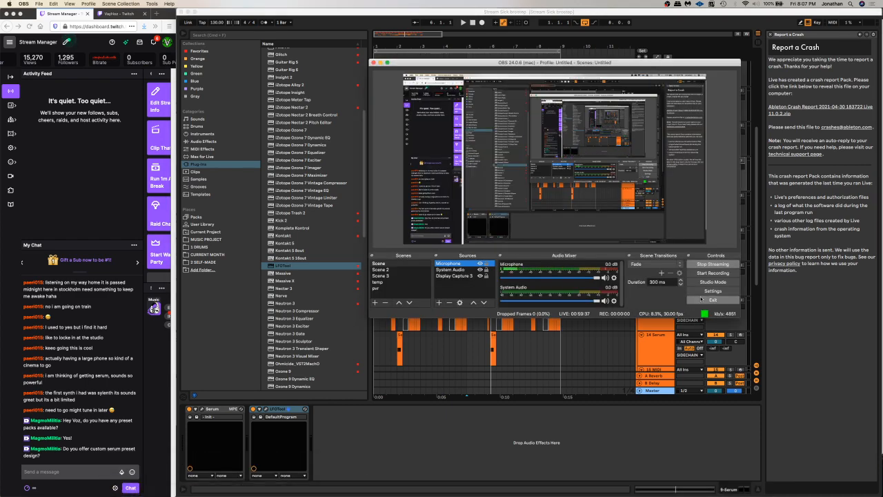